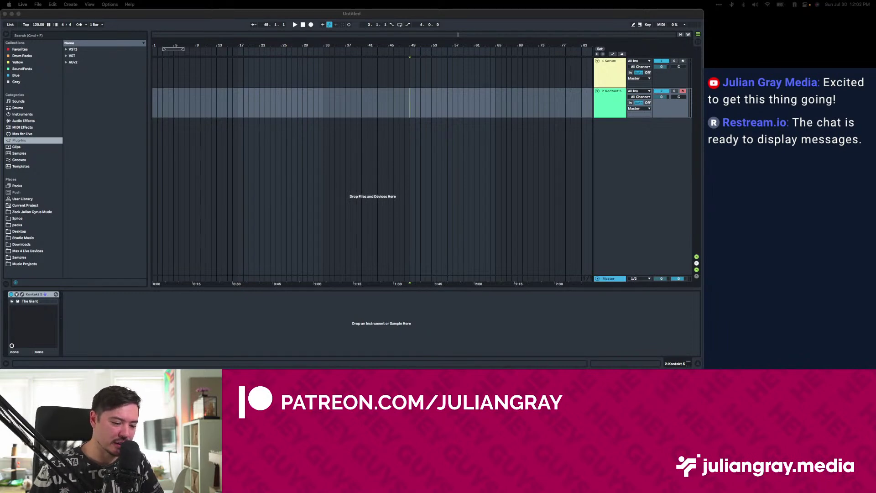
Switch to Finder and open the Fix Your Project July 2023 folder on the Desktop.
key("super+Tab")
left_click_drag(493, 125, 360, 118)
scroll(315, 226, "down", 10)
scroll(324, 230, "down", 2)
left_click(319, 224)
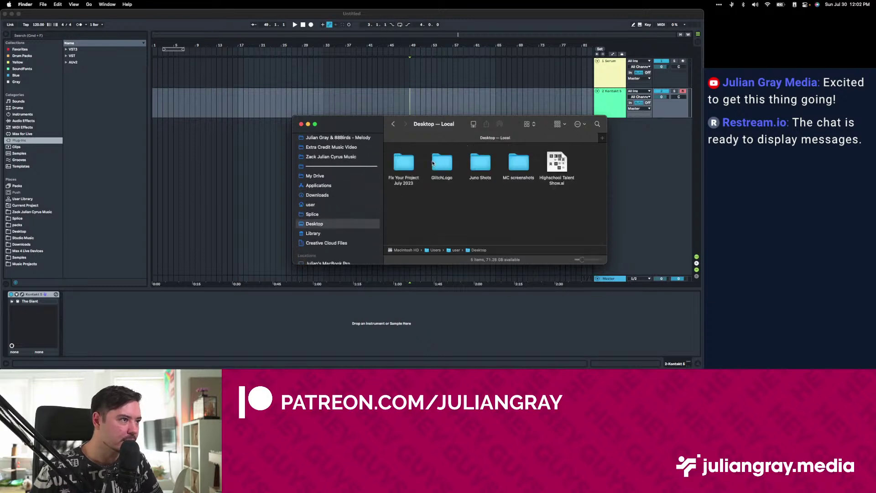
double_click(402, 162)
Add the Fix Your Project July 2023 folder to the Finder favourites below JG Current Bounces and open it from there.
scroll(337, 196, "up", 10)
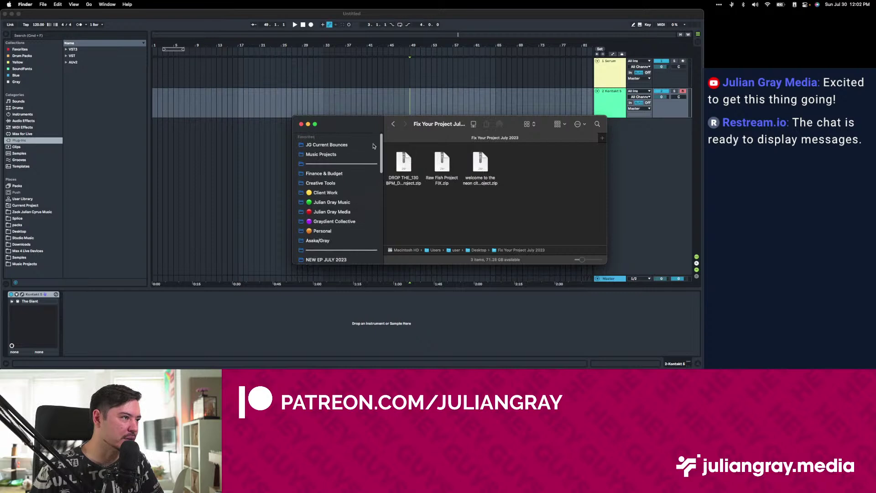
left_click(394, 124)
left_click_drag(404, 163, 351, 154)
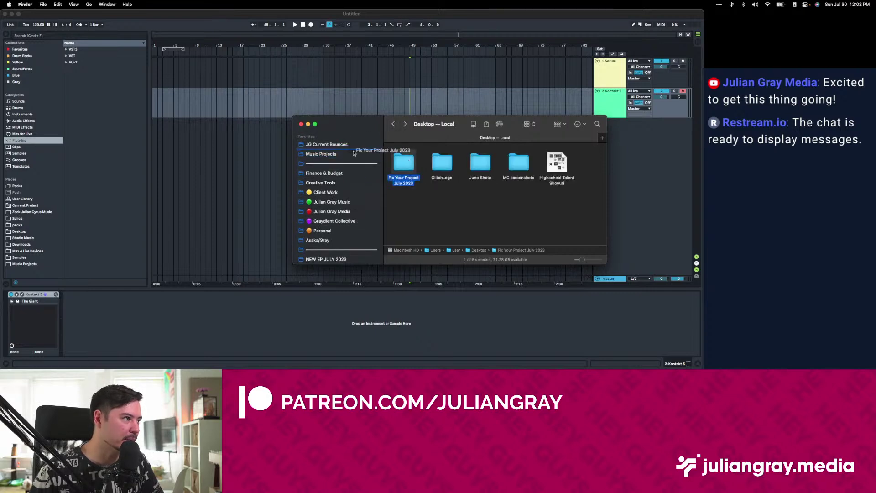
left_click(351, 154)
Show the contents of the Fix Your Project July 2023 folder as a list and reposition the Finder window.
left_click(400, 162)
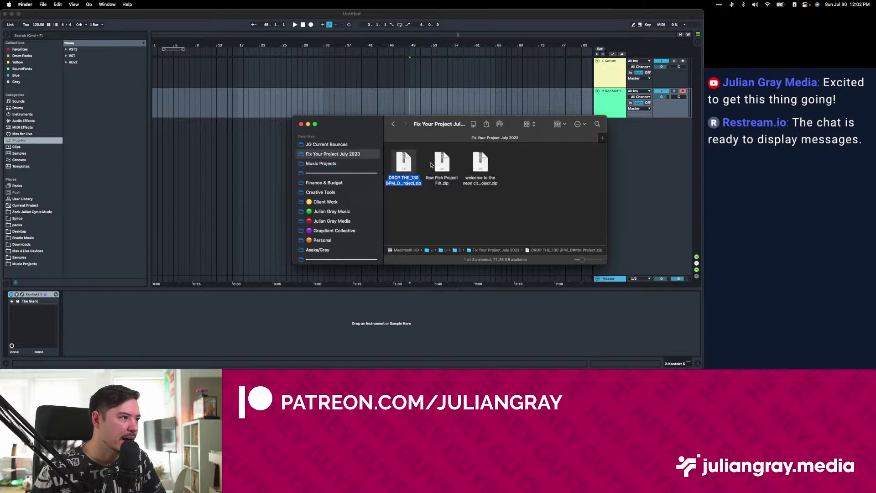
left_click(529, 125)
left_click(531, 137)
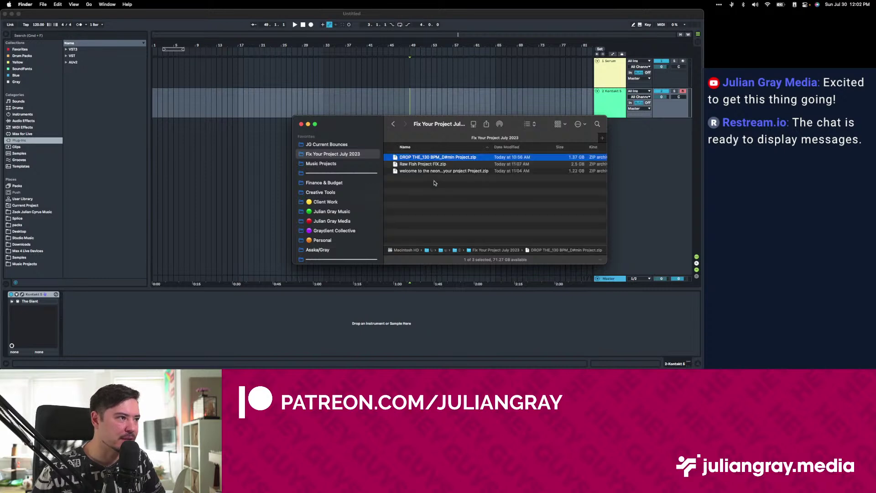
left_click(455, 203)
left_click_drag(430, 125, 403, 100)
Widen the Name column so the full name of the welcome to the neon city archive fits.
left_click(420, 132)
left_click(418, 139)
left_click(402, 146)
left_click(403, 139)
left_click(403, 146)
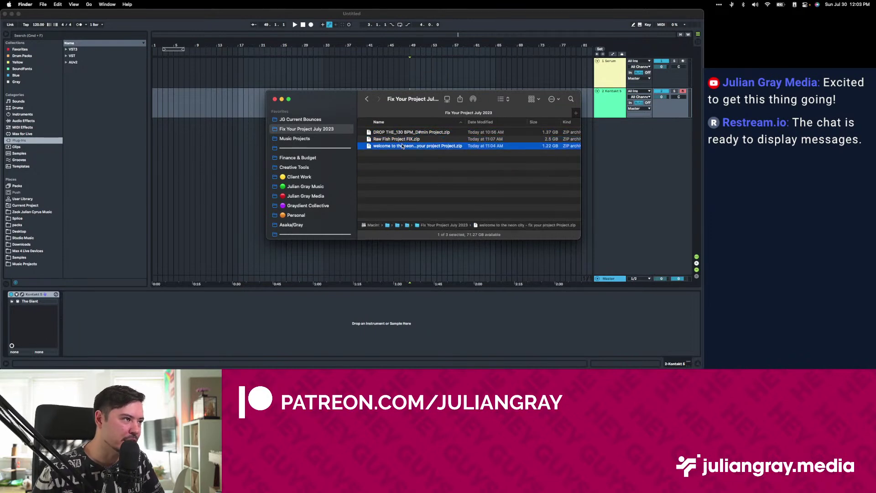
left_click(386, 158)
left_click(397, 146)
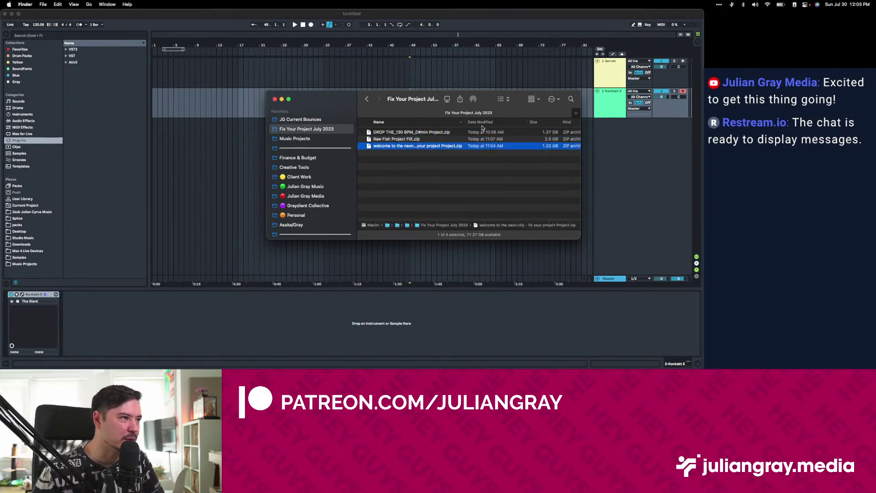
mouse_move(464, 122)
left_mouse_down()
mouse_move(500, 122)
mouse_move(480, 123)
left_mouse_up()
left_click(455, 152)
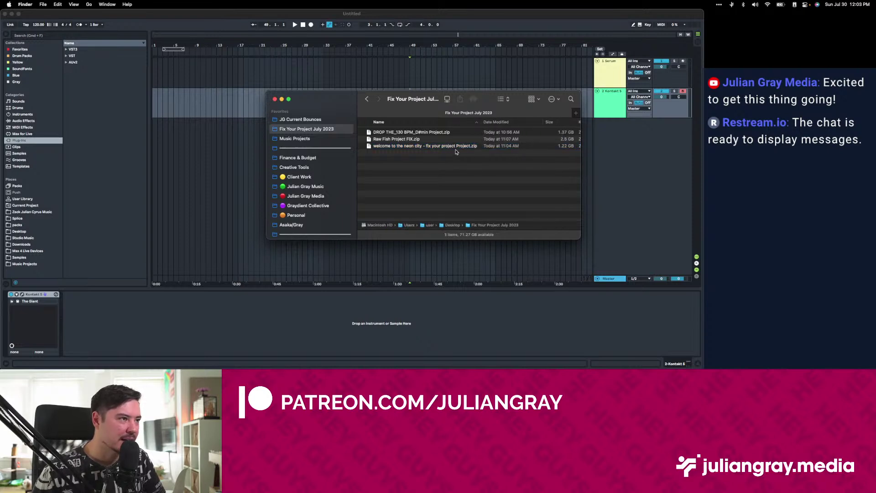
Select all three project ZIP archives in the folder and extract them.
left_click(455, 146)
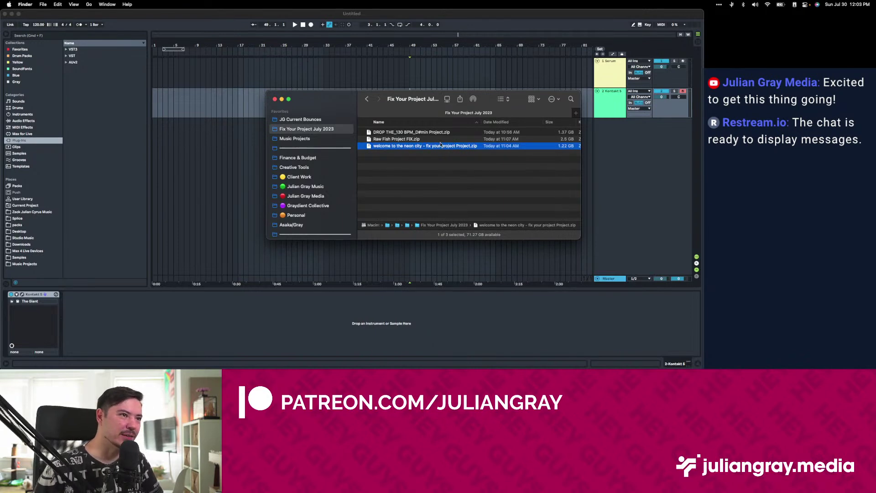
left_click(447, 132)
left_click(450, 140)
left_click(442, 133)
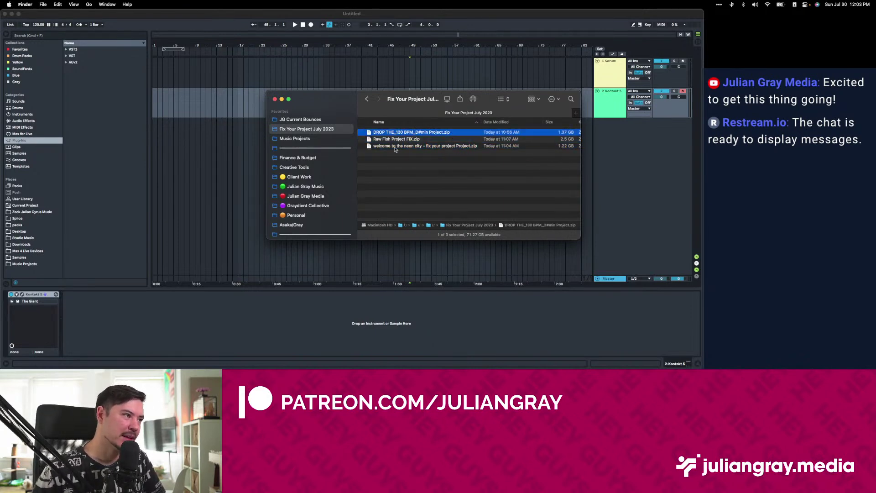
left_click_drag(384, 155, 393, 132)
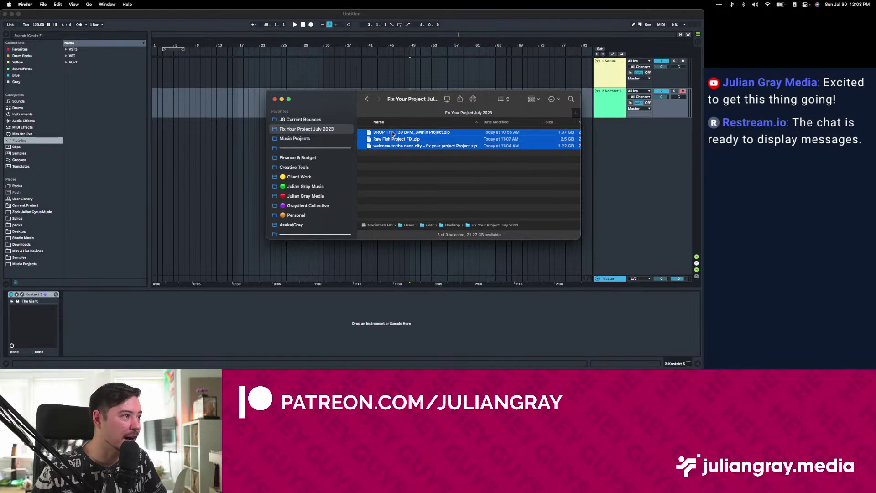
double_click(409, 147)
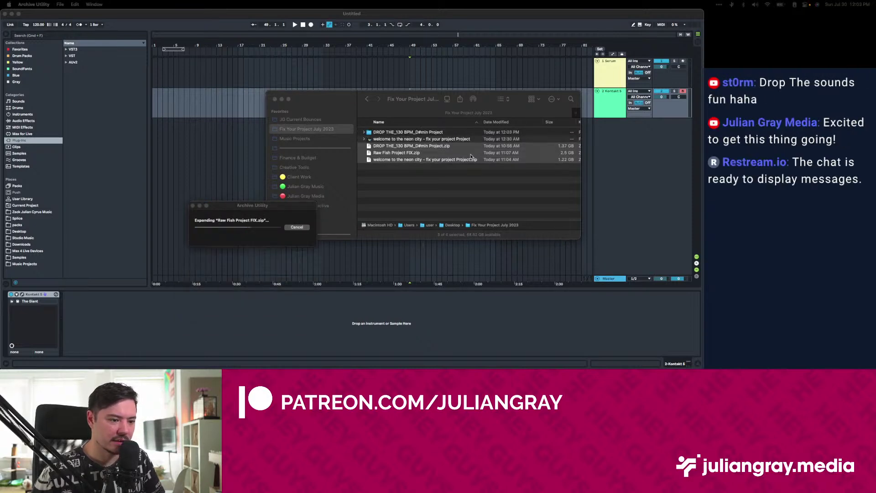
Move the three original ZIP archives to the Trash, keeping the extracted project folders.
left_click_drag(431, 176, 431, 136)
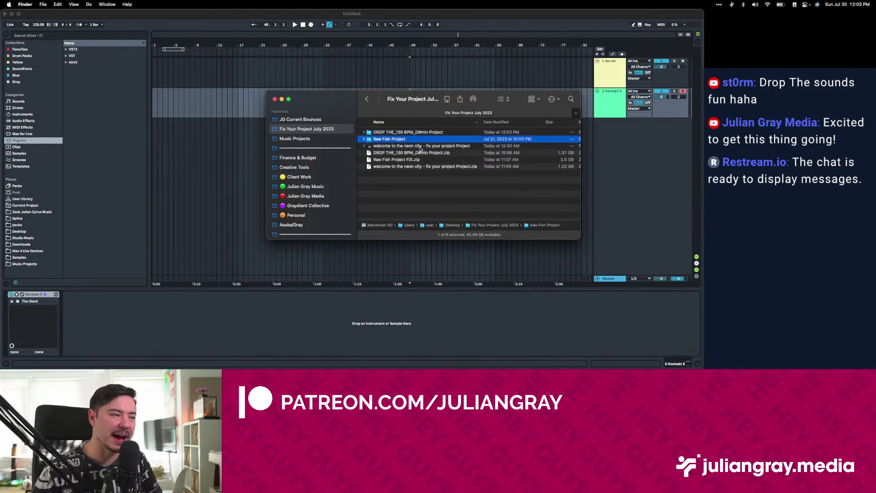
left_click(404, 152)
left_click(403, 166, "shift")
right_click(395, 155)
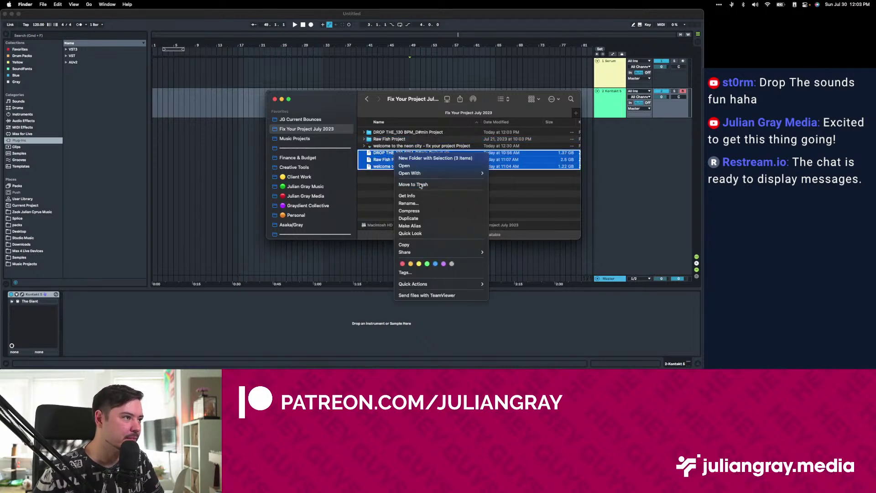
left_click(420, 184)
Try to open New Breakbeat ID_130 Bpm_D#m.als from the DROP THE_130 BPM_D#min Project folder with Ableton Live 10 Suite.
left_click(369, 132)
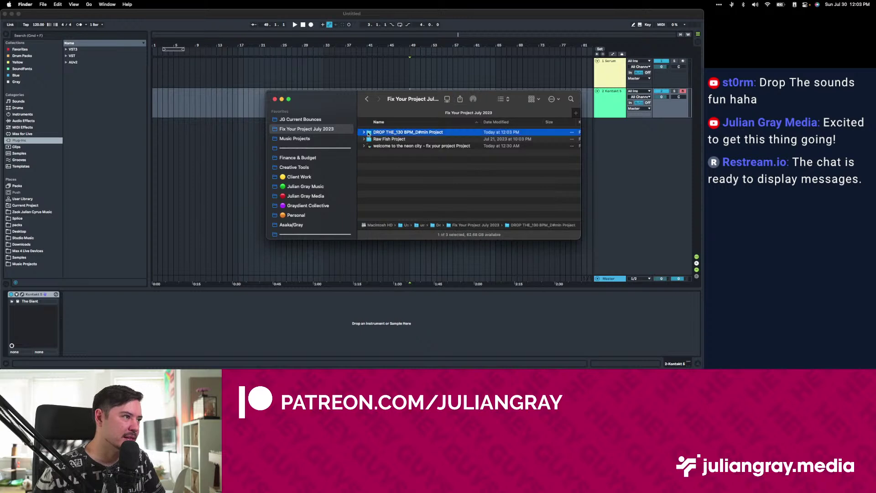
left_click(363, 132)
left_click(403, 167)
right_click(404, 166)
mouse_move(435, 176)
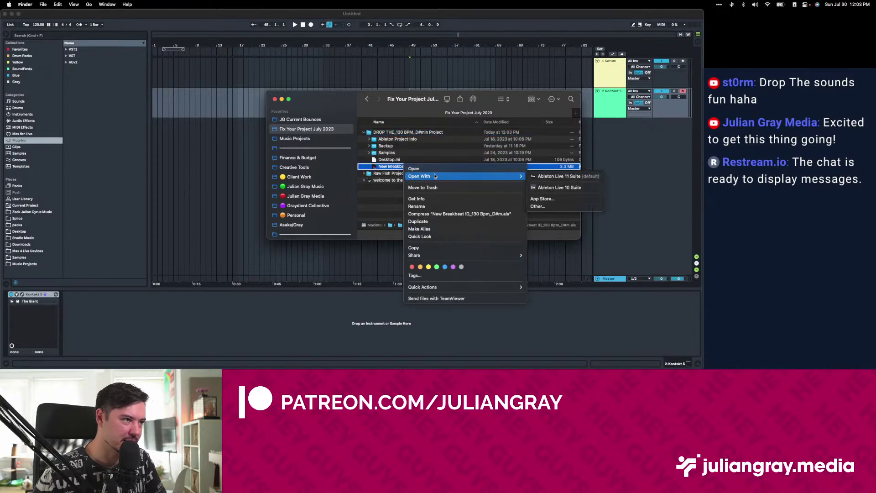
left_click(575, 189)
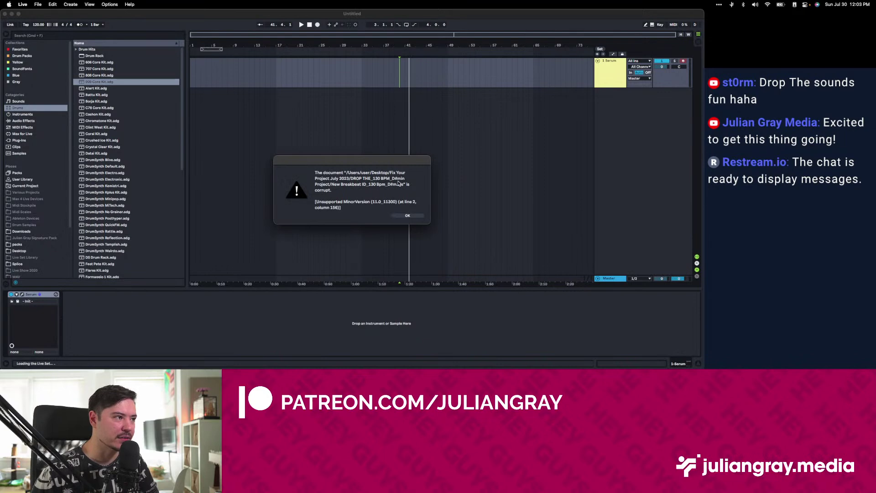
left_click(405, 215)
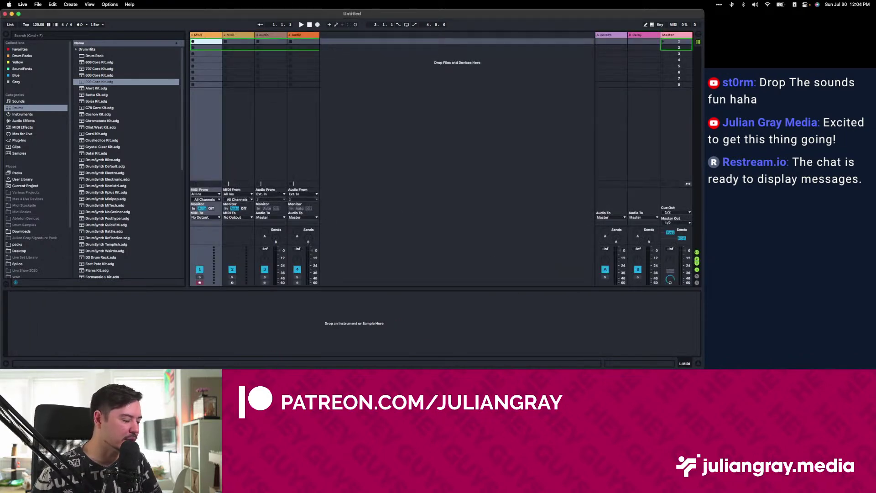
Return to Finder and open New Breakbeat ID_130 Bpm_D#m.als from the DROP THE_130 BPM_D#min Project folder with Ableton Live 11 Suite.
key("super+Tab")
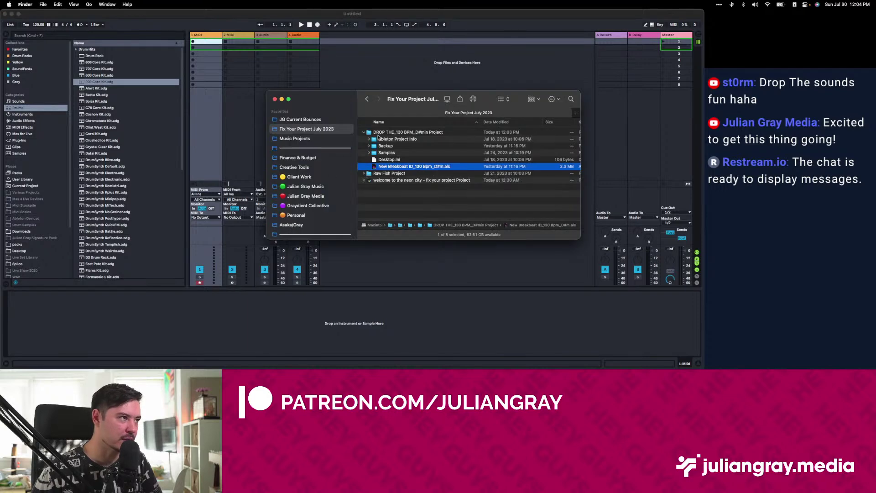
left_click(364, 132)
left_click(364, 138)
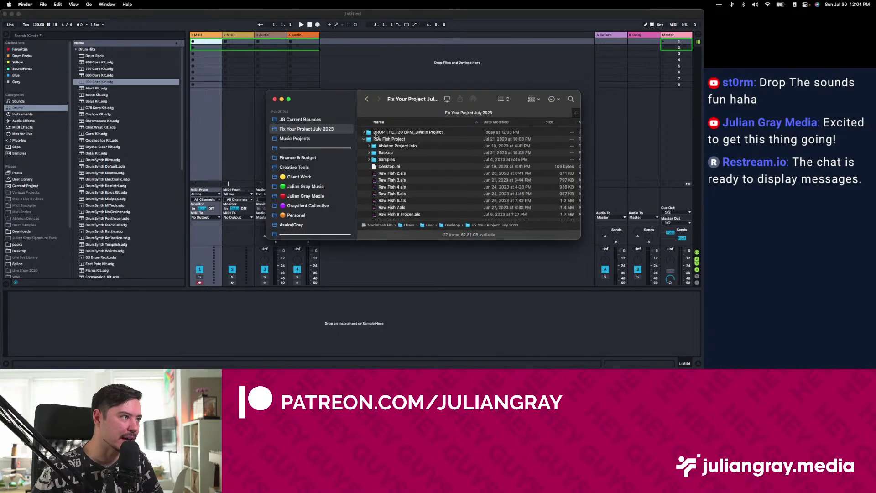
left_click(379, 132)
left_click(363, 132)
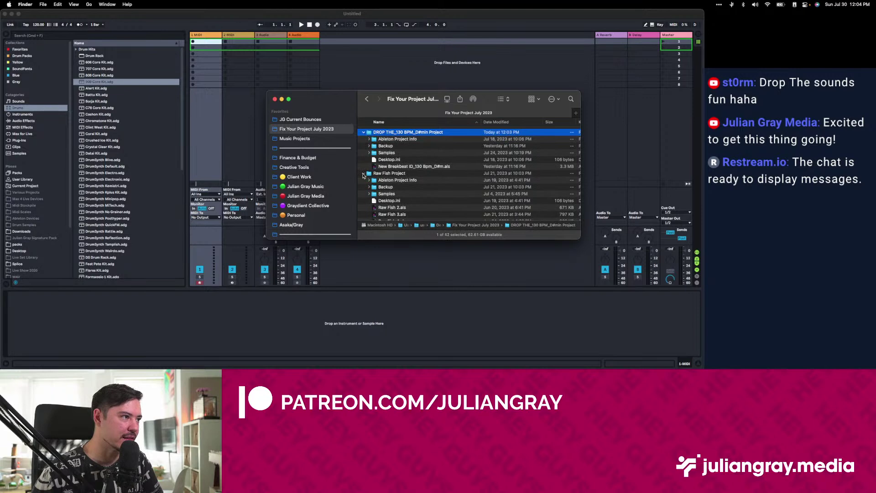
left_click(363, 174)
right_click(397, 167)
mouse_move(456, 177)
left_click(582, 178)
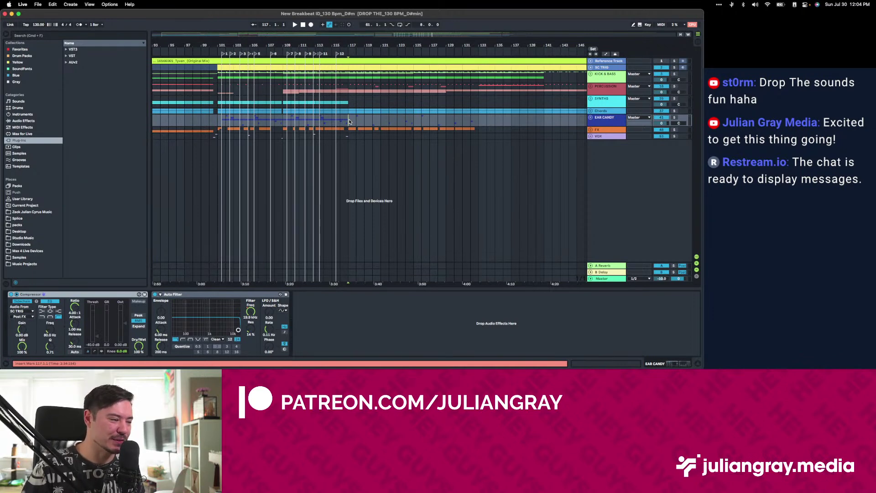
Reset the transport to the start and set the audio output device to Universal Audio Thunderbolt in the preferences.
left_click(302, 25)
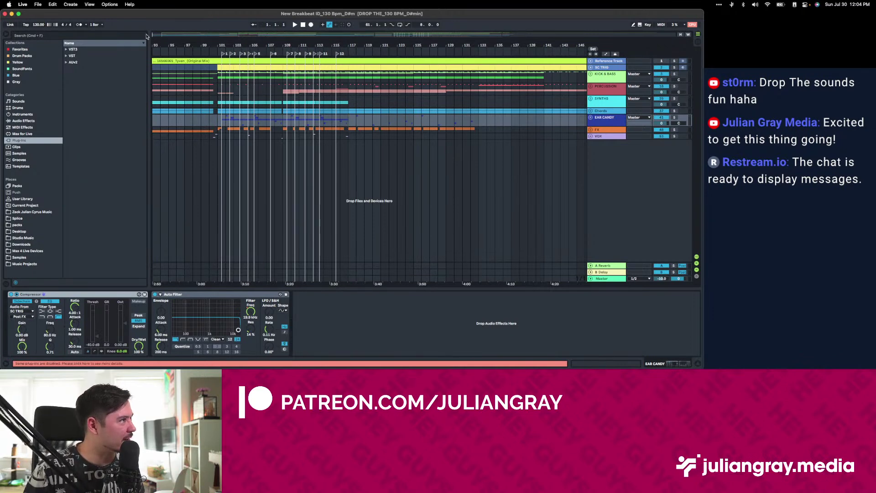
left_click(23, 4)
left_click(32, 26)
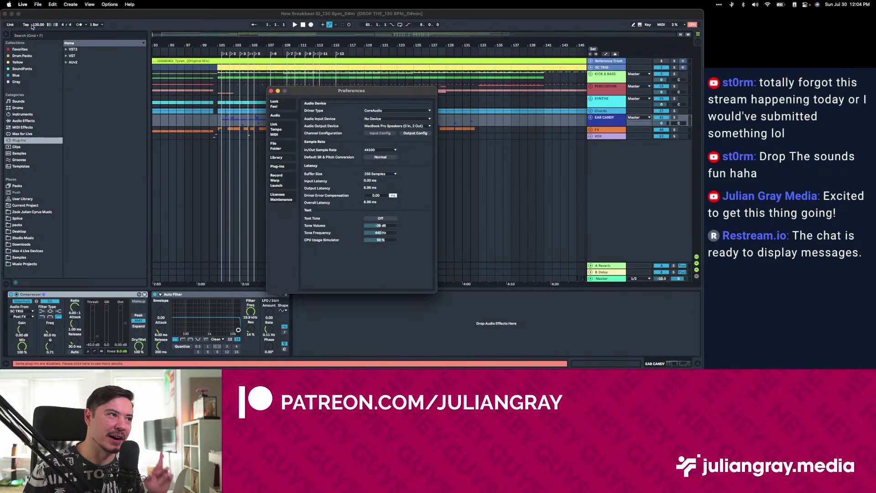
left_click(392, 126)
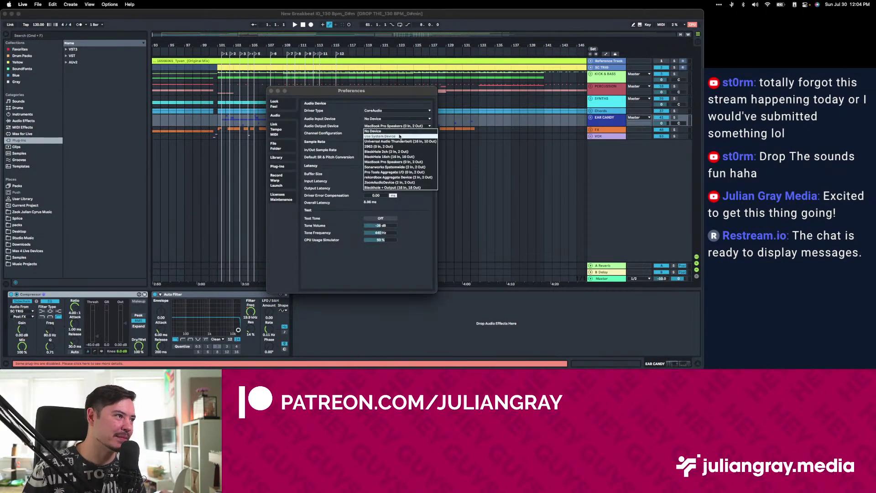
left_click(397, 141)
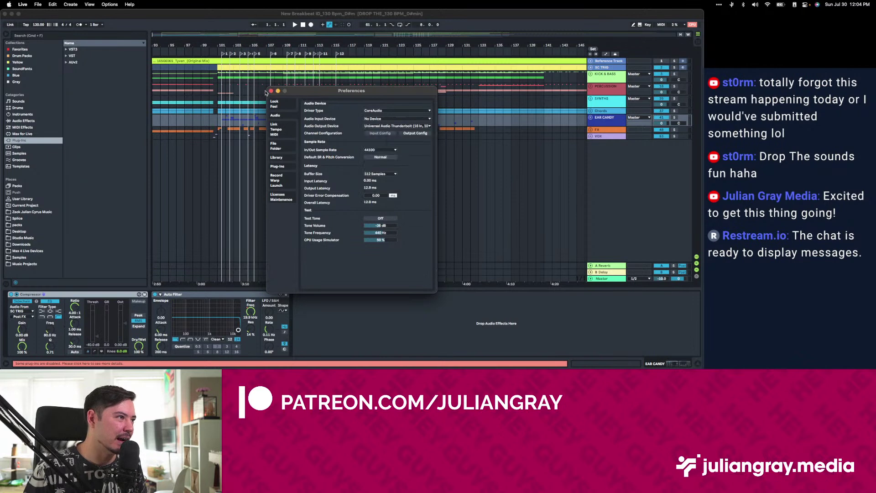
left_click(271, 91)
Play the arrangement from its beginning and listen through the intro up to the First Drop marker.
left_click_drag(261, 37, 209, 30)
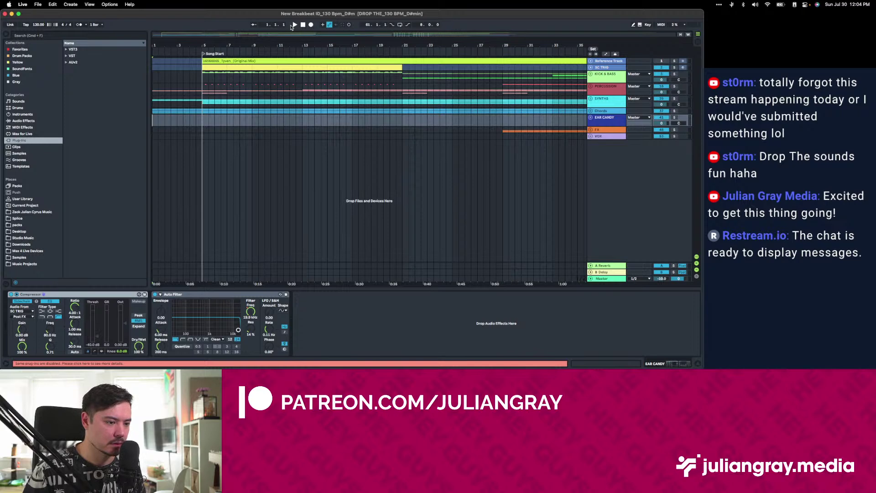
left_click(293, 26)
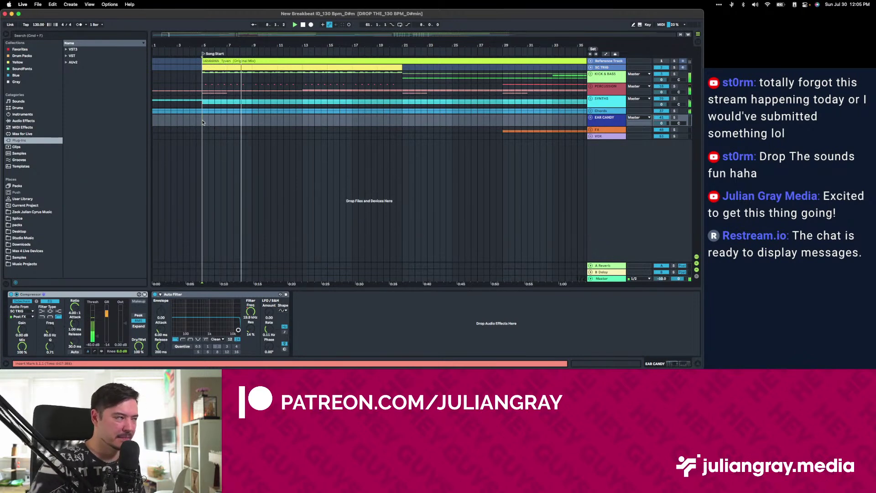
left_click(203, 111)
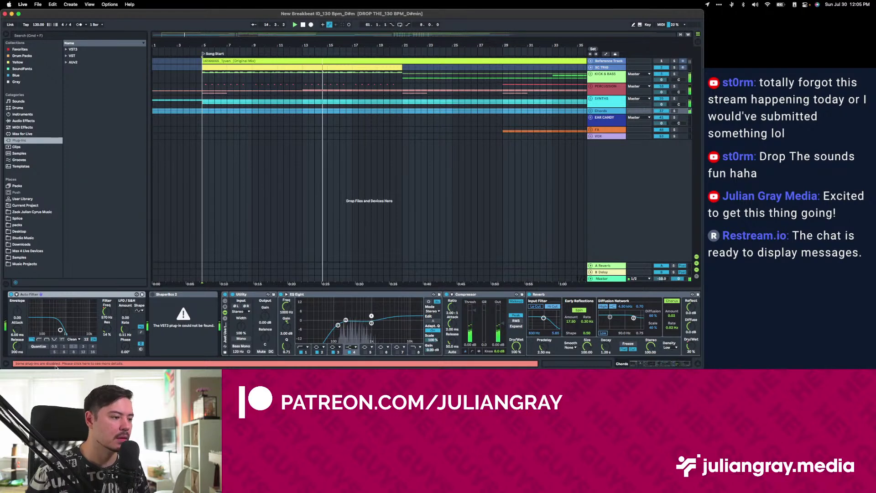
left_click(401, 80)
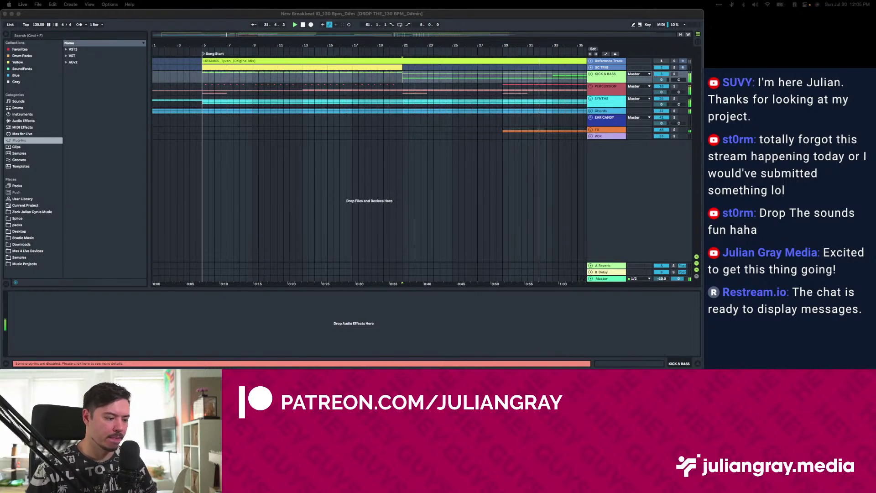
left_click(373, 31)
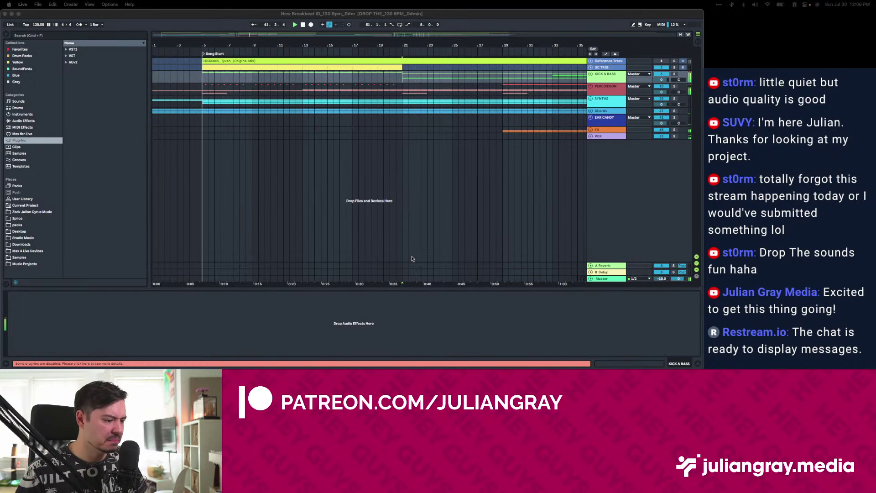
left_click(419, 114)
scroll(406, 116, "right", 3)
scroll(404, 117, "right", 5)
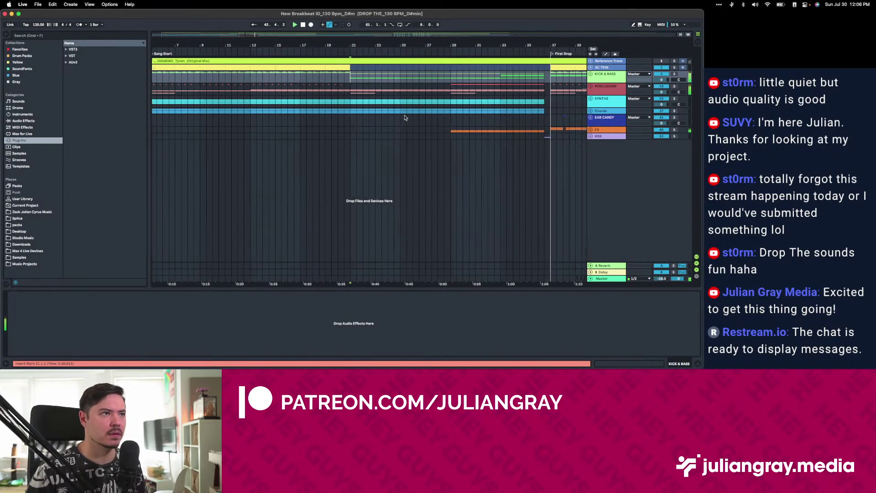
Unfold the KICK & BASS and PERCUSSION groups to show their individual tracks, and select the KICK track.
left_click(601, 136)
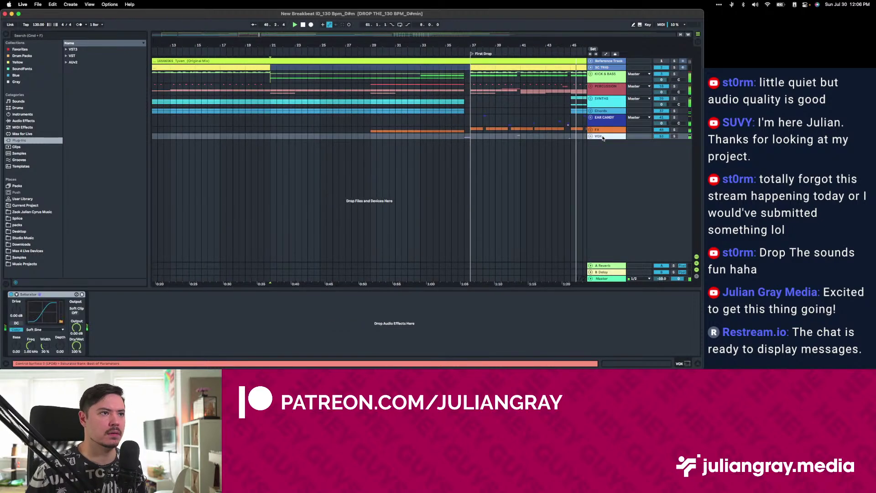
left_click(608, 74)
key("super+alt+u")
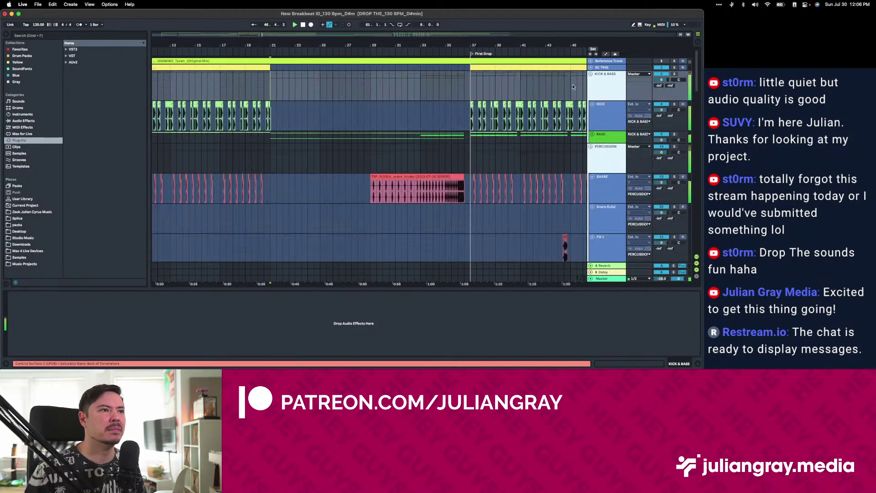
left_click(504, 116)
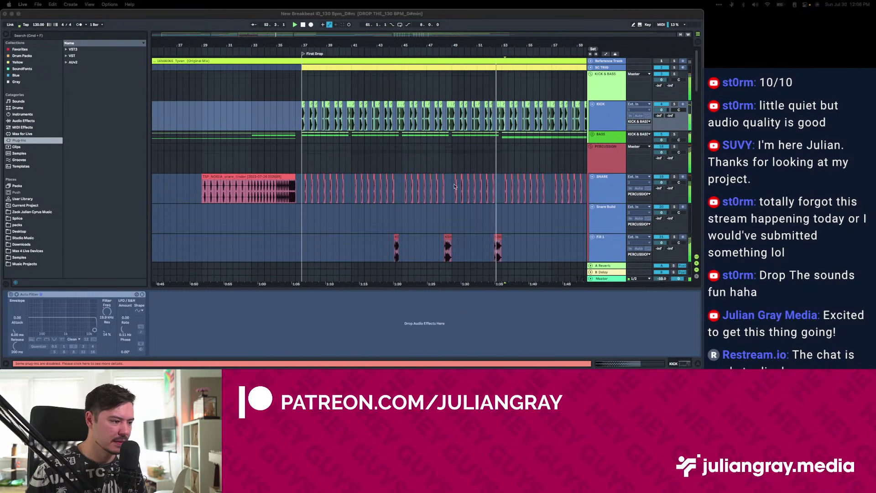
Listen through the First Drop while inspecting the KICK & BASS group, the BASS track, and the percussion, synth and chord clips.
left_click(500, 92)
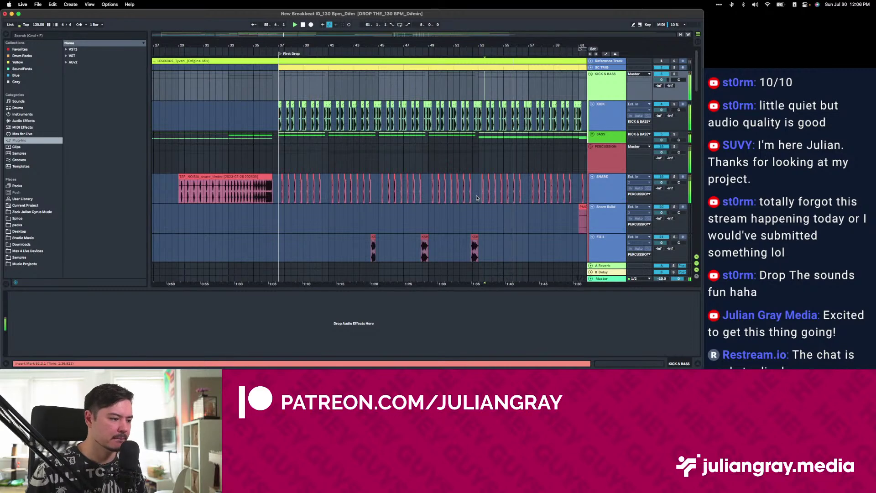
scroll(476, 198, "right", 5)
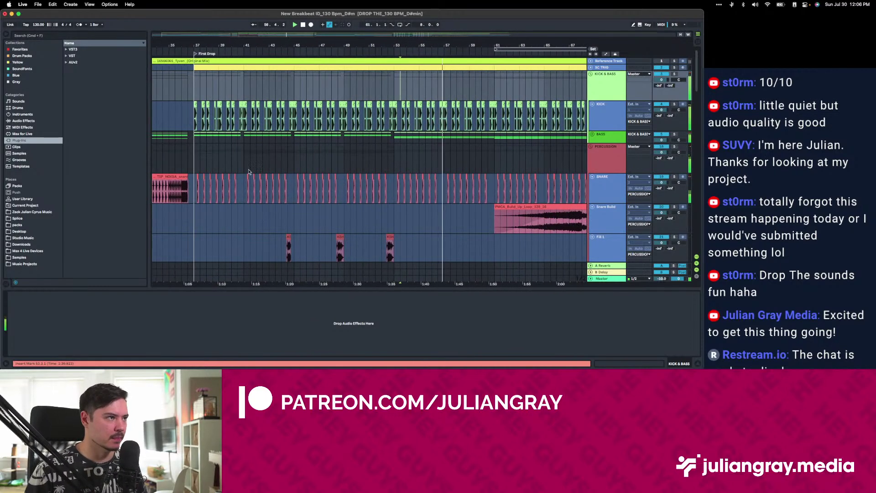
left_click(442, 136)
scroll(444, 135, "down", 6)
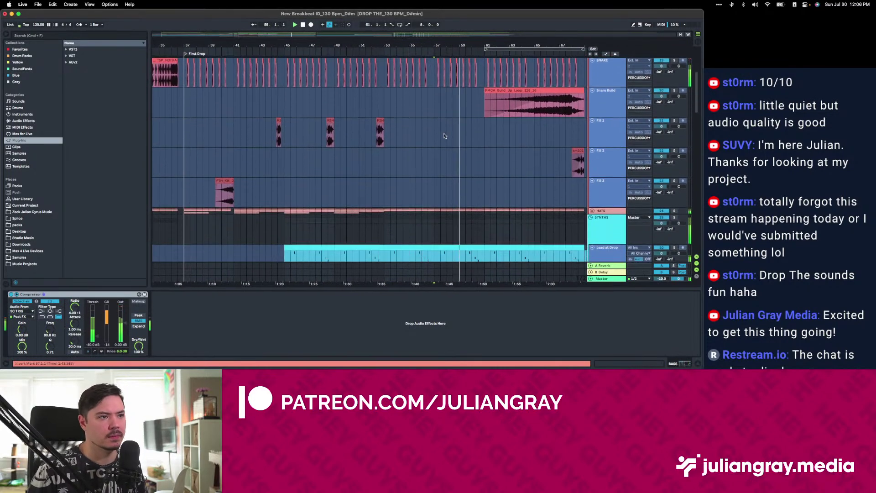
scroll(444, 136, "down", 10)
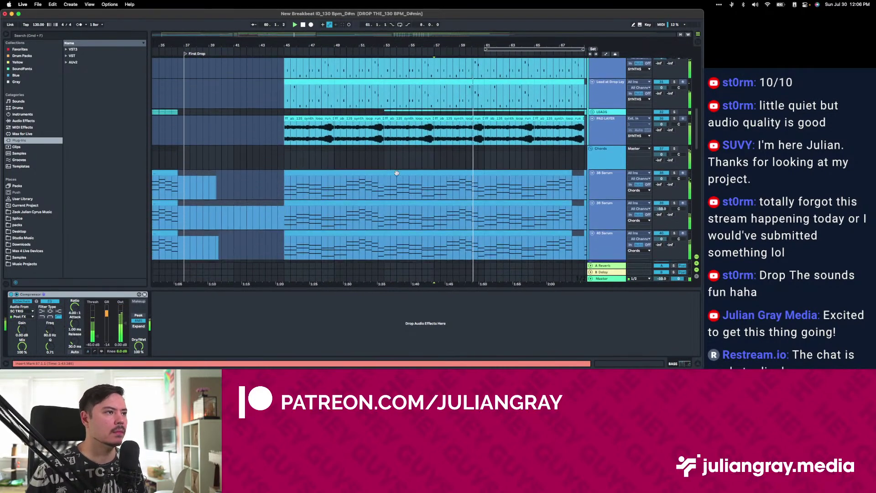
scroll(397, 175, "down", 3)
scroll(397, 173, "up", 3)
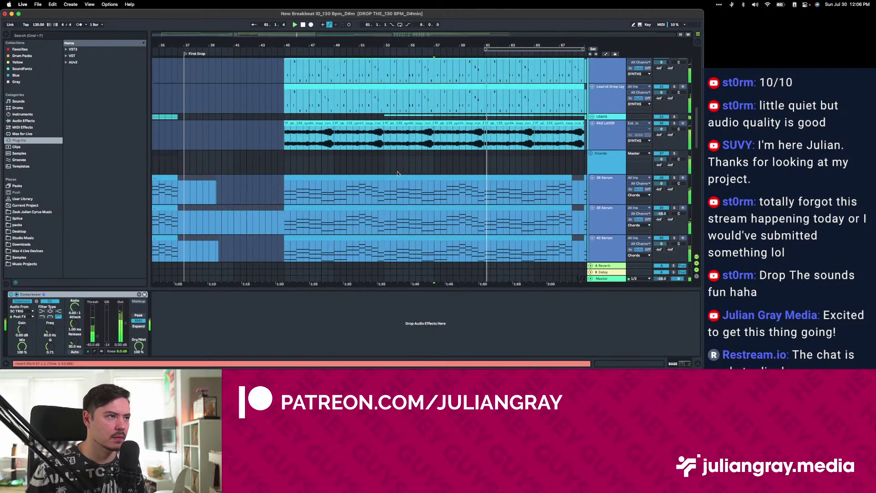
Inspect the PAD LAYER, Lead at Drop and Lead at Drop Layer tracks with their devices while the drop plays on.
left_click(485, 135)
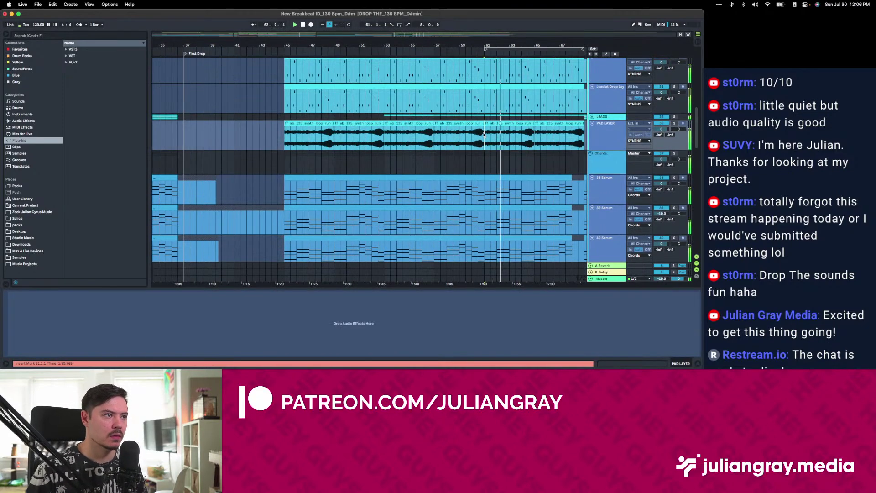
scroll(483, 135, "up", 2)
left_click(483, 135)
scroll(484, 135, "right", 3)
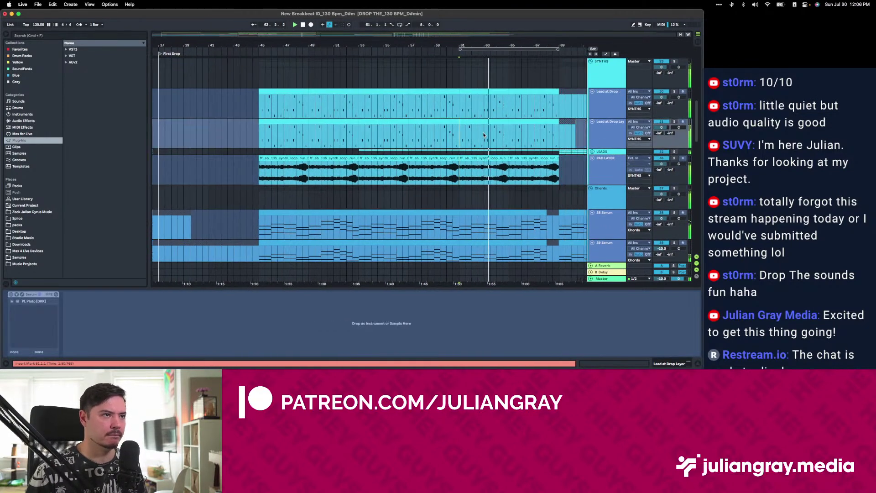
scroll(484, 135, "up", 2)
scroll(484, 135, "right", 1)
left_click(481, 128)
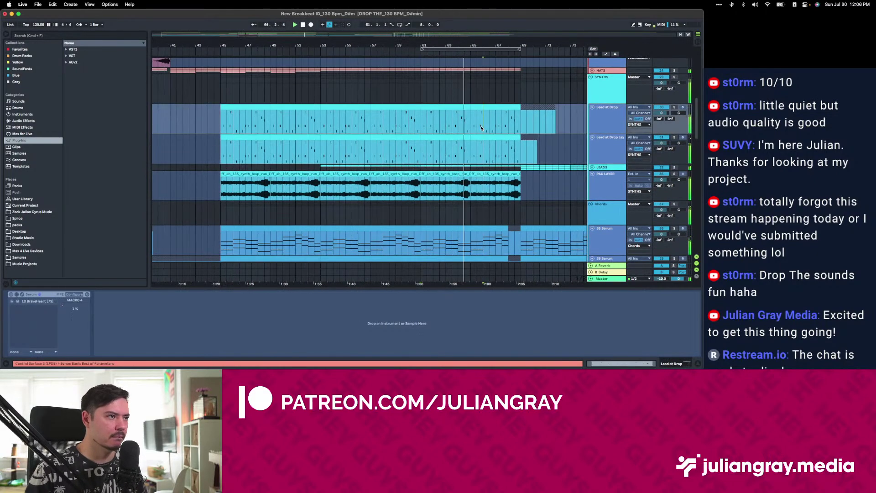
left_click(481, 145)
scroll(481, 145, "up", 5)
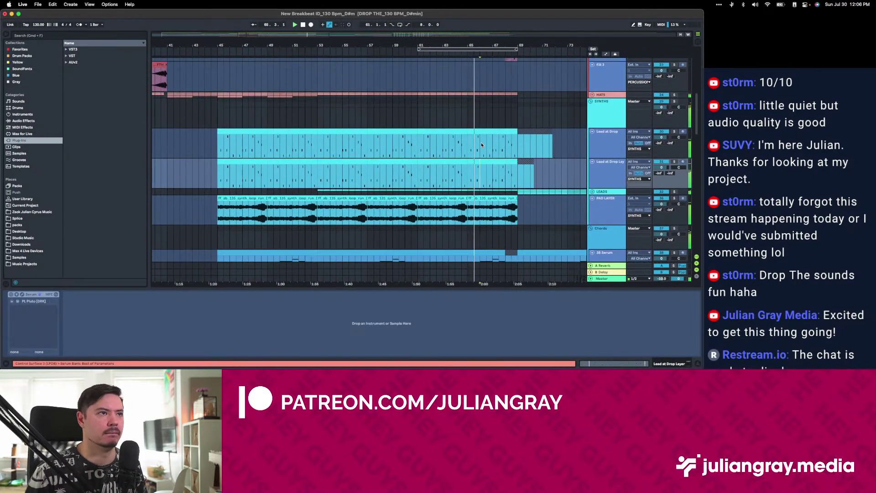
scroll(482, 145, "down", 6)
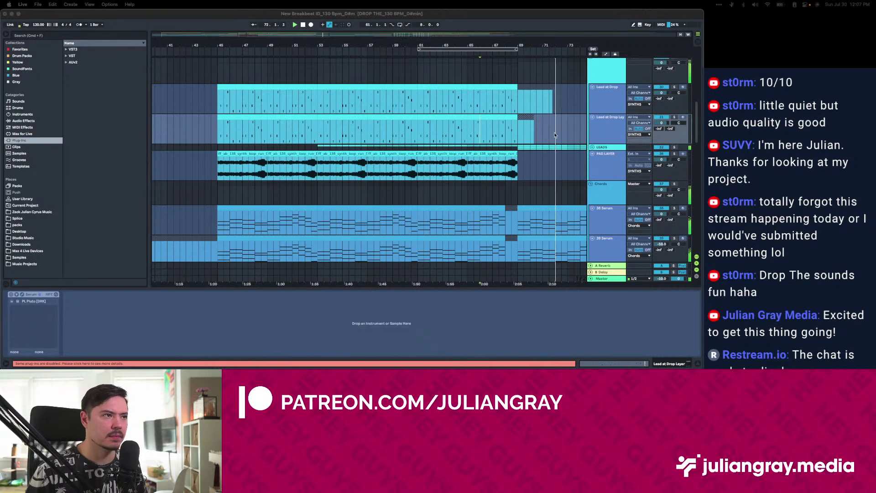
Follow playback past the first drop, checking the Lead at Drop track and the first Serum track of the Chords group at bar 77.
left_click(536, 165)
scroll(536, 164, "right", 5)
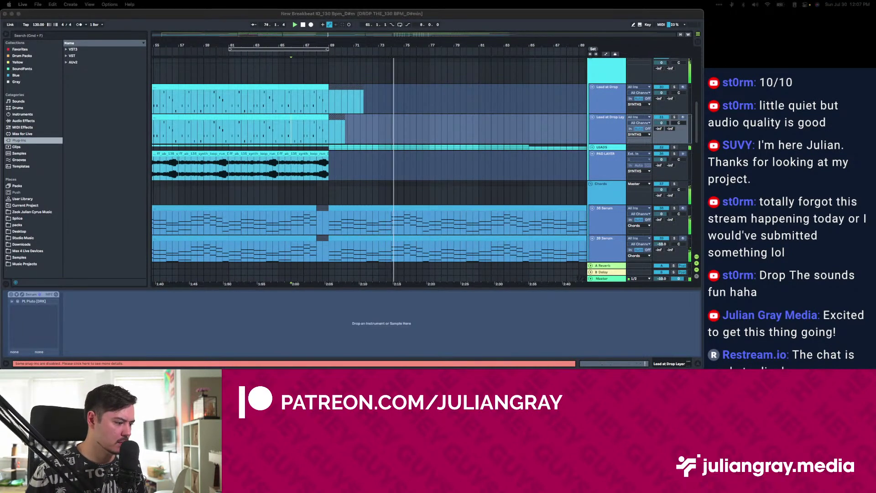
left_click(429, 92)
scroll(452, 135, "down", 1)
scroll(453, 135, "down", 6)
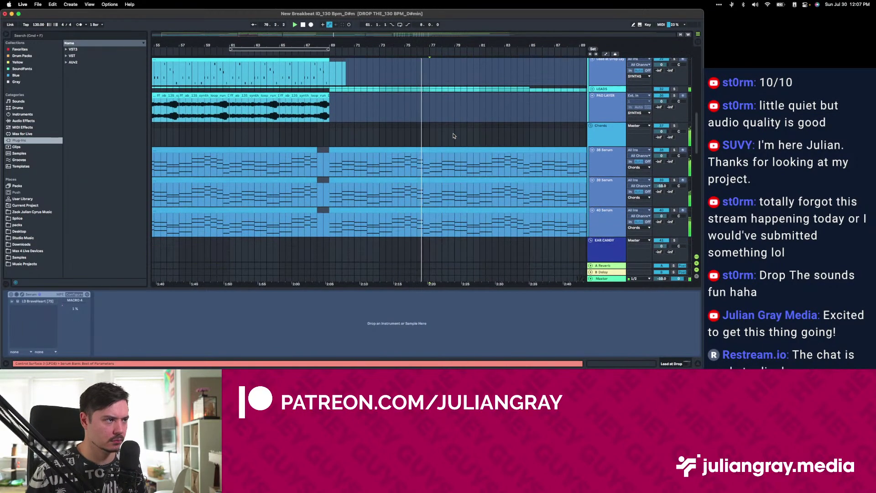
left_click(428, 131)
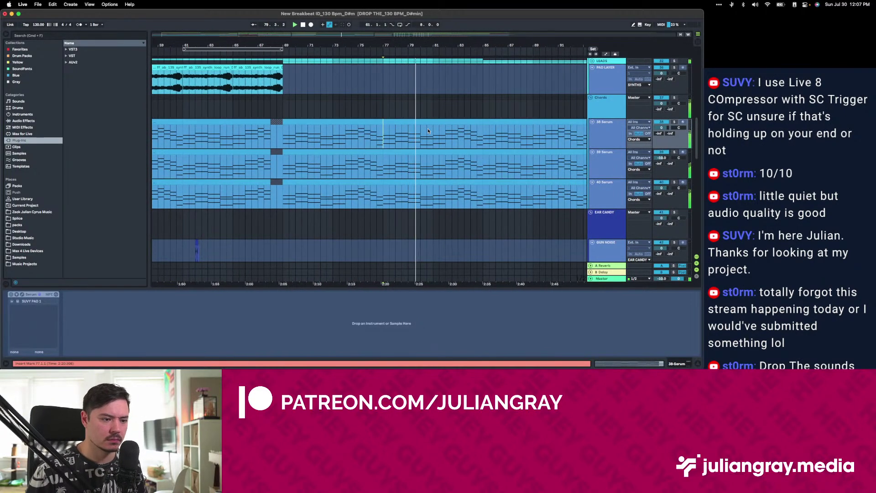
Unfold the LEADS group to show and examine its INTRO LEAD, MAIN LEAD and MAIN LEAD LAYER tracks.
scroll(428, 131, "up", 3)
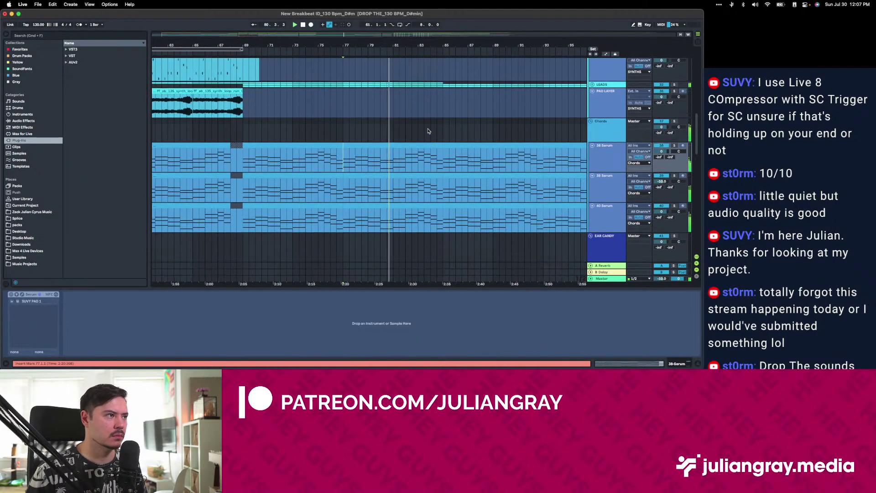
left_click(592, 115)
scroll(370, 154, "down", 3)
scroll(370, 154, "up", 1)
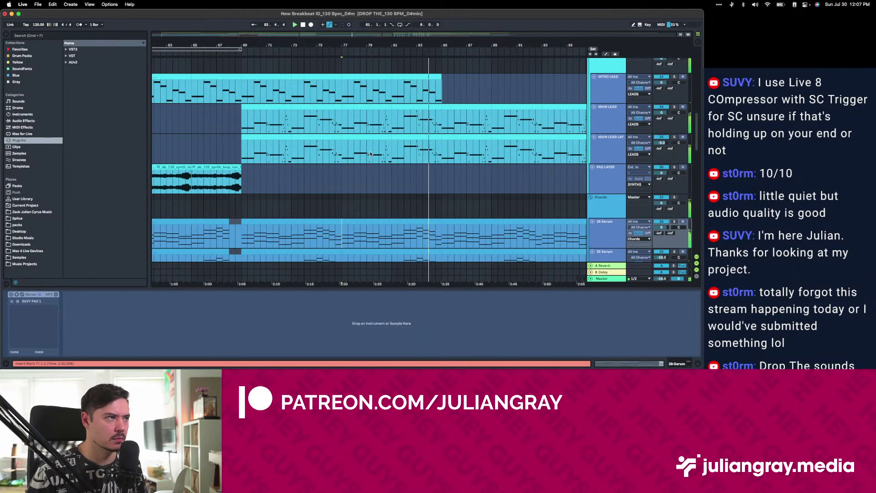
scroll(370, 154, "down", 1)
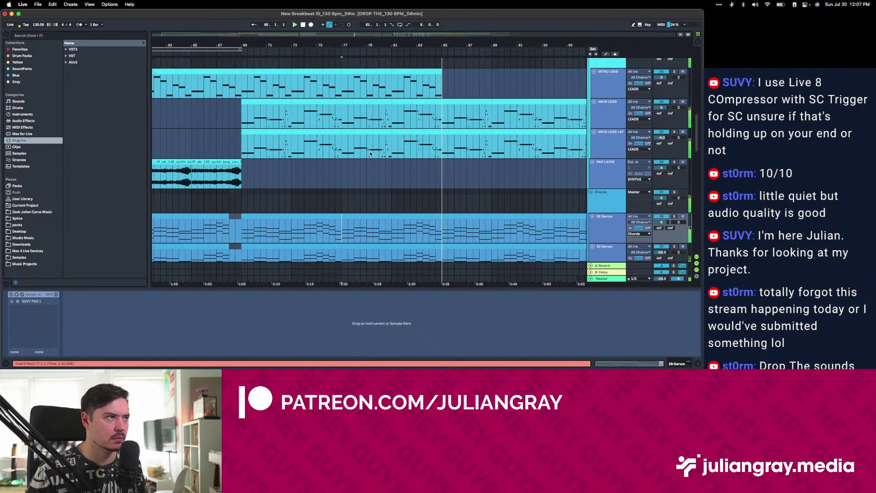
scroll(370, 153, "up", 1)
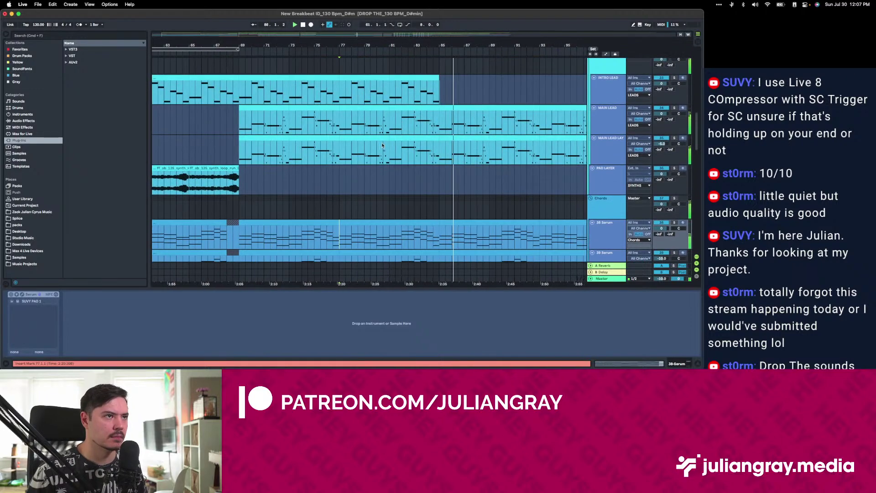
Select the INTRO LEAD track at bar 81 and follow the lead and chord parts toward the numbered markers after bar 101.
left_click(379, 144, "shift")
key("Up")
left_click(387, 103)
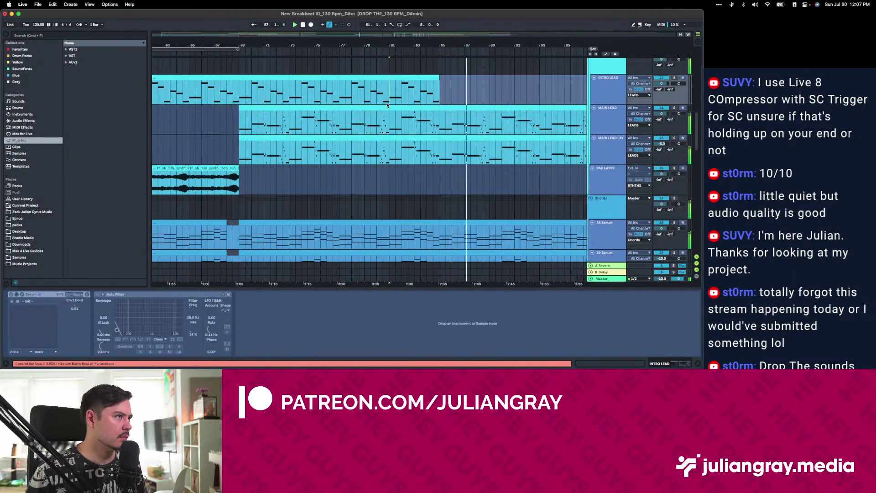
scroll(387, 105, "up", 5)
scroll(386, 108, "down", 15)
scroll(450, 112, "up", 9)
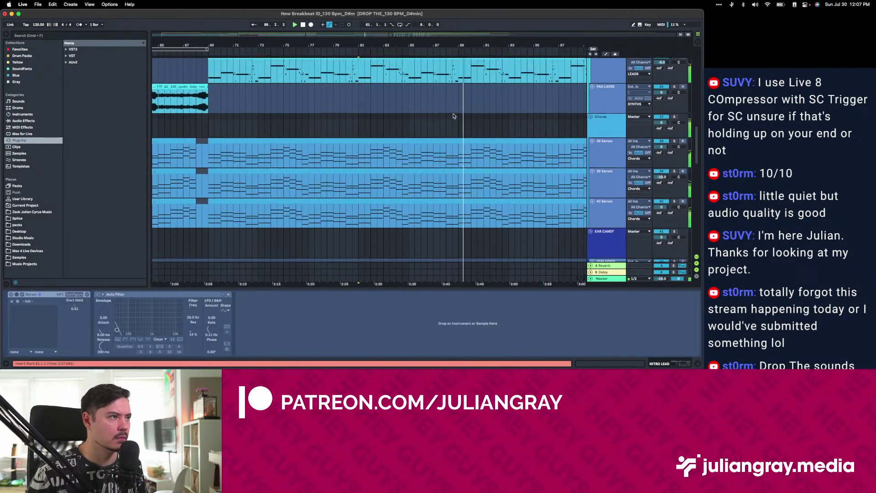
scroll(453, 115, "right", 4)
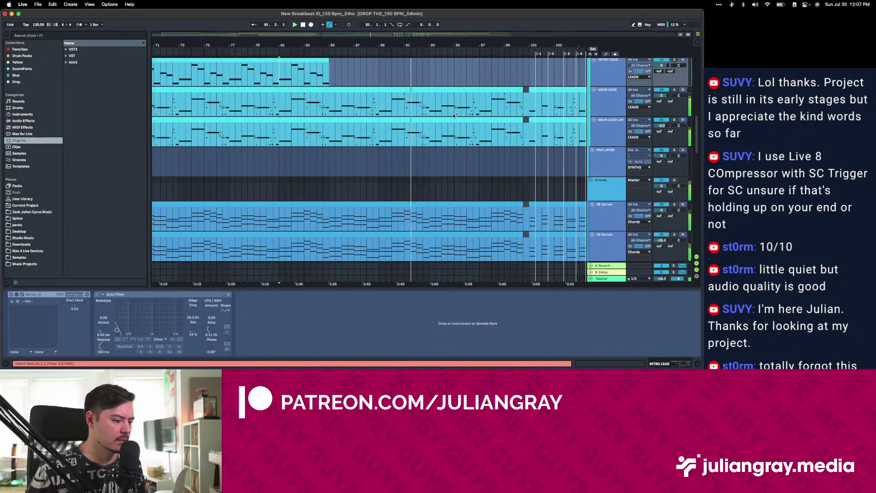
scroll(453, 116, "up", 1)
scroll(453, 116, "right", 1)
scroll(453, 115, "right", 4)
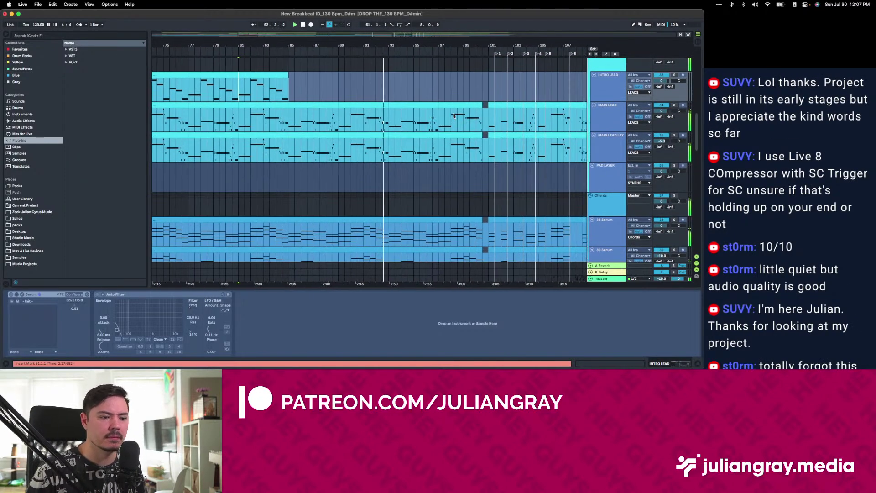
scroll(453, 115, "up", 1)
scroll(453, 116, "up", 1)
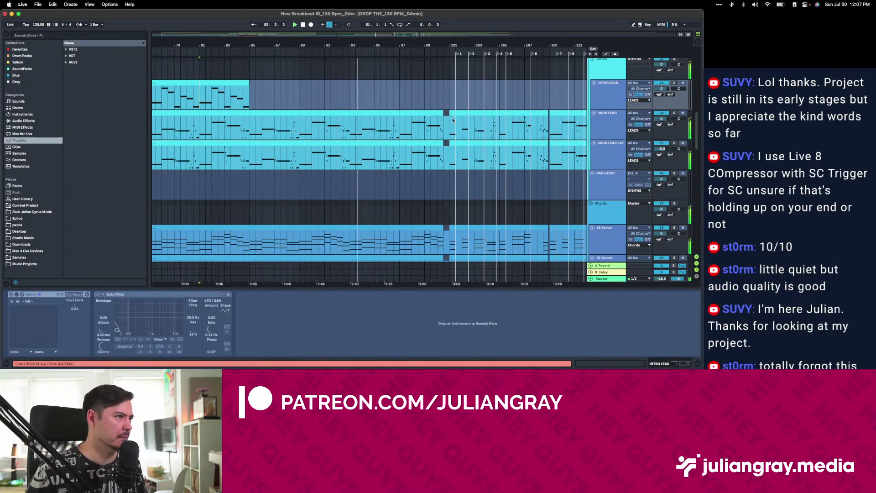
Listen through the section with markers 1 to 12 while checking the devices on the MAIN LEAD and MAIN LEAD LAYER tracks.
left_click(452, 126)
scroll(452, 127, "right", 2)
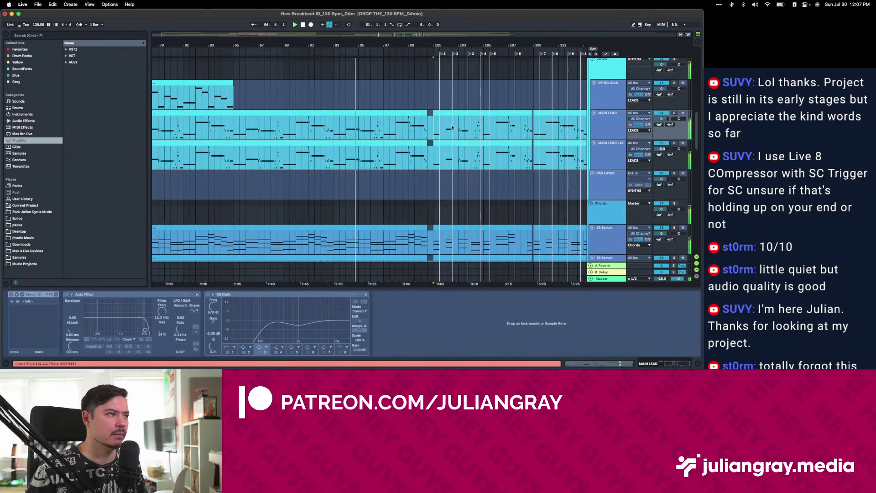
scroll(452, 128, "down", 2)
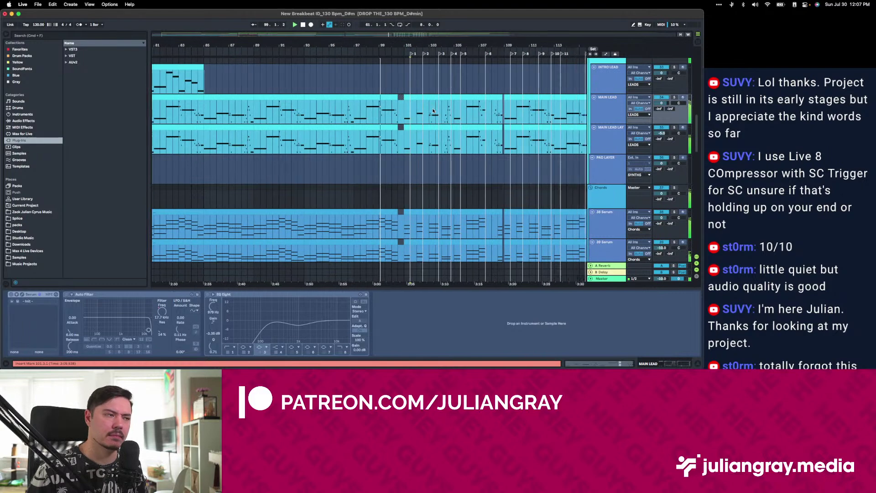
left_click(405, 135)
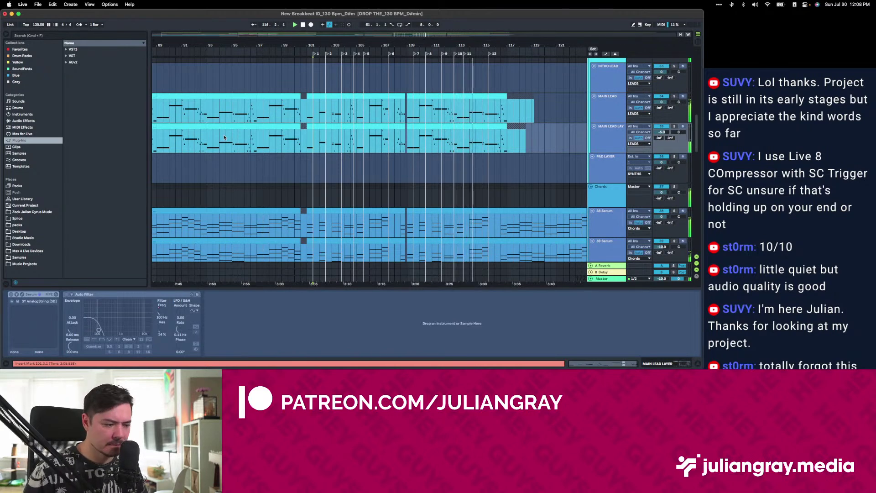
left_click(497, 115)
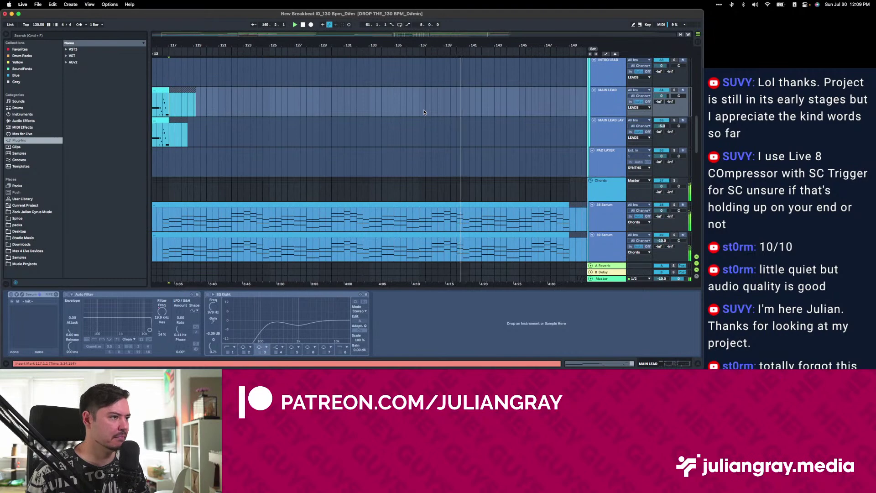
Listen to the closing section up to bar 148 while inspecting the Serum tracks of the Chords group.
scroll(423, 113, "down", 3)
scroll(424, 110, "down", 2)
scroll(424, 111, "up", 2)
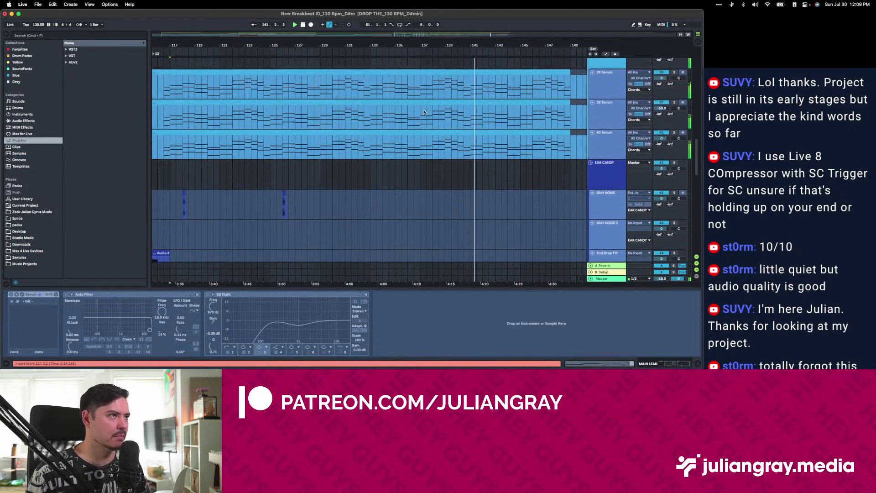
left_click(424, 113)
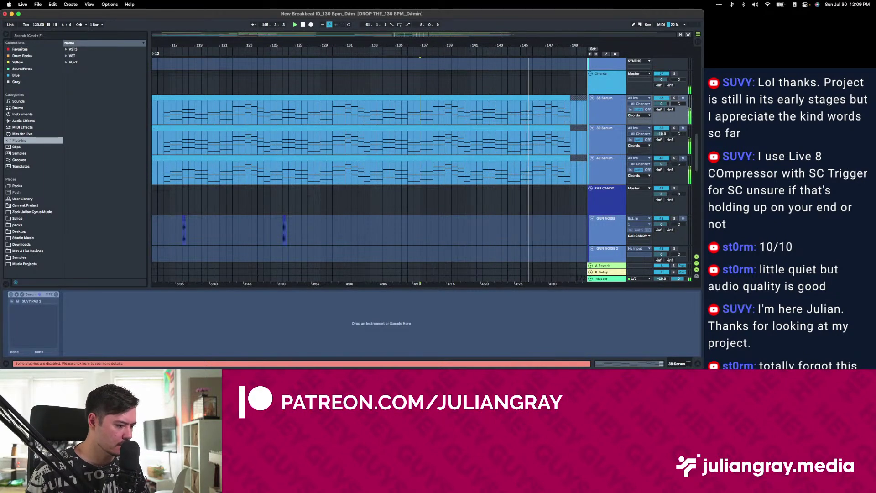
left_click(469, 144)
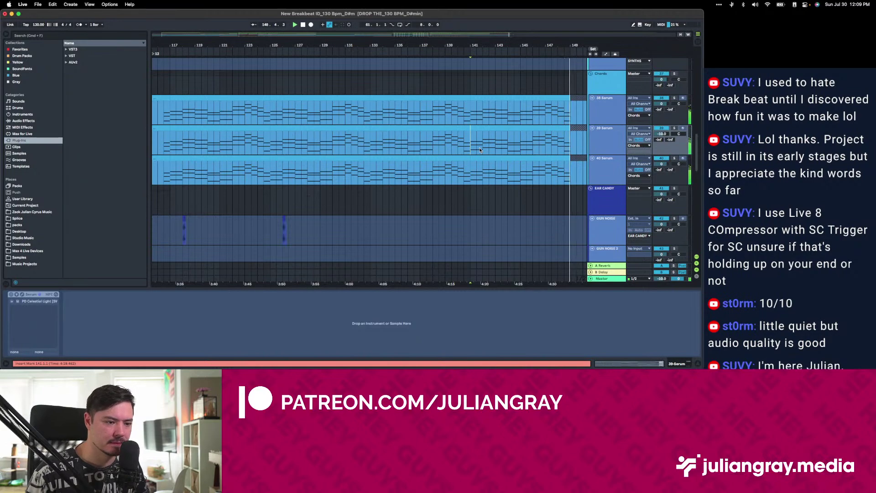
Go back to the beginning of the arrangement and place the insert marker at the Song Start marker on bar 5.
scroll(479, 150, "left", 10)
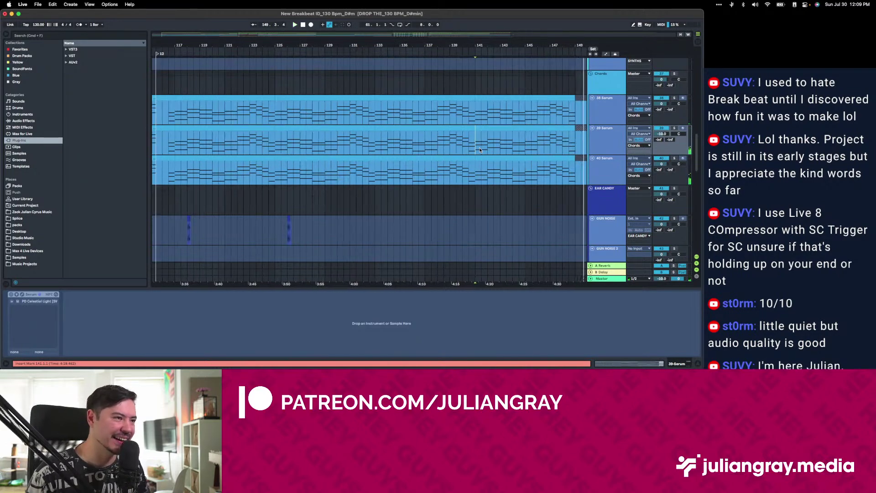
scroll(478, 149, "up", 10)
scroll(479, 148, "left", 5)
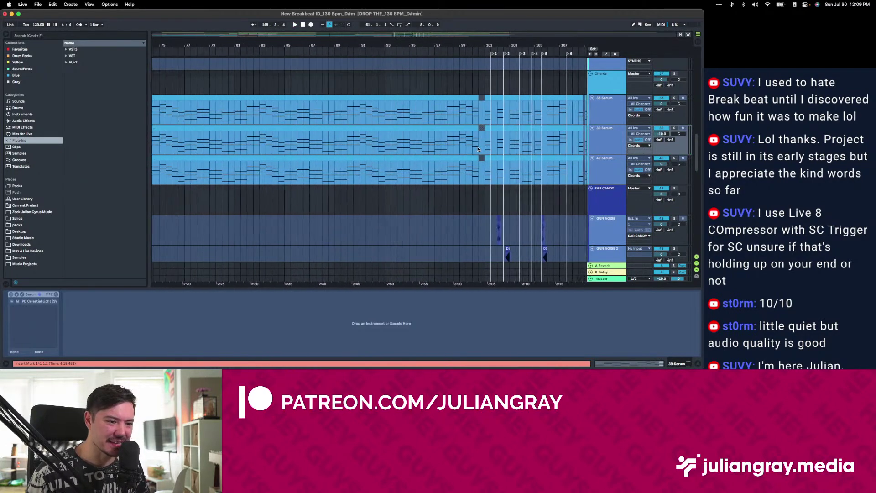
scroll(479, 149, "left", 20)
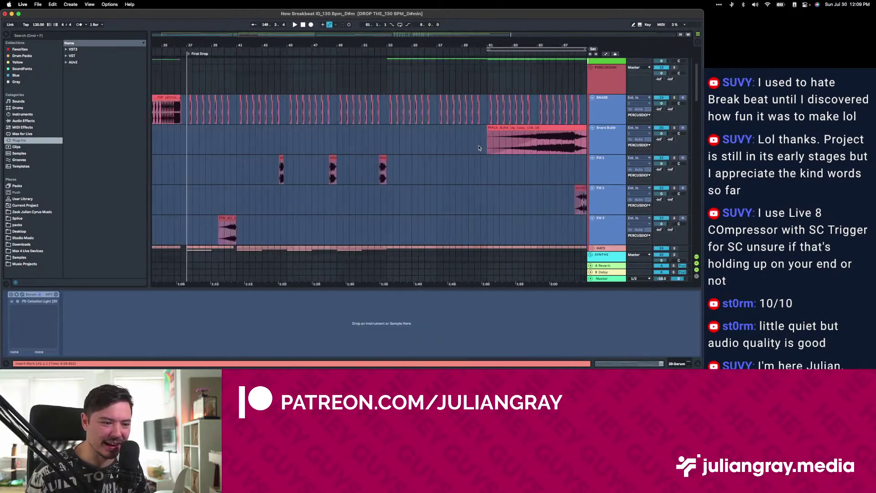
left_click(305, 140)
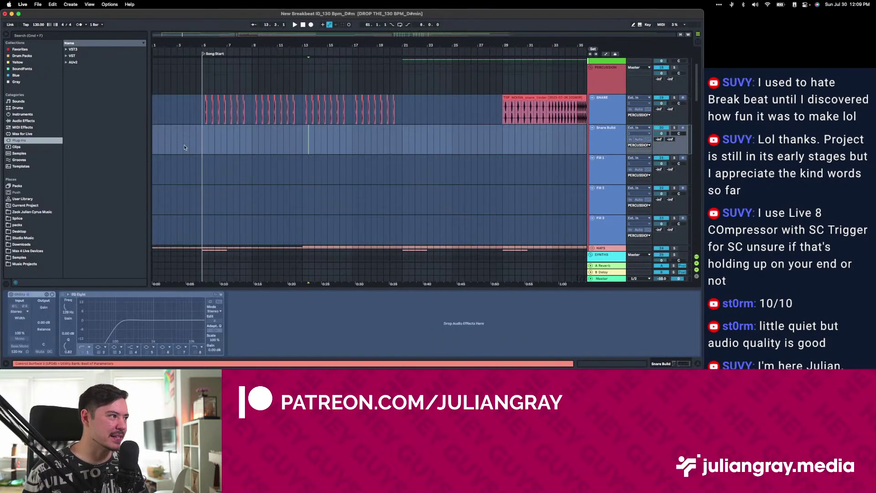
left_click(203, 142)
Select the INTRO LEAD track and place the insert marker at 4.3.1, just before the Song Start marker.
scroll(241, 172, "down", 10)
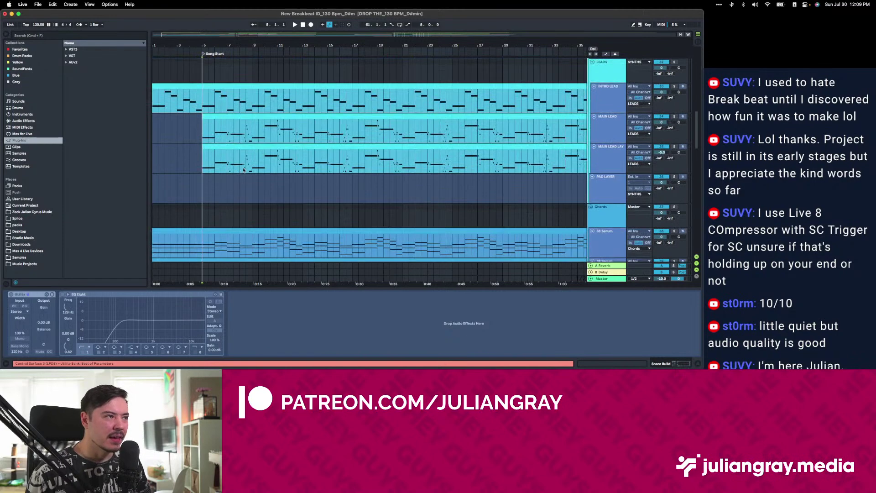
scroll(242, 169, "down", 1)
left_click(197, 83)
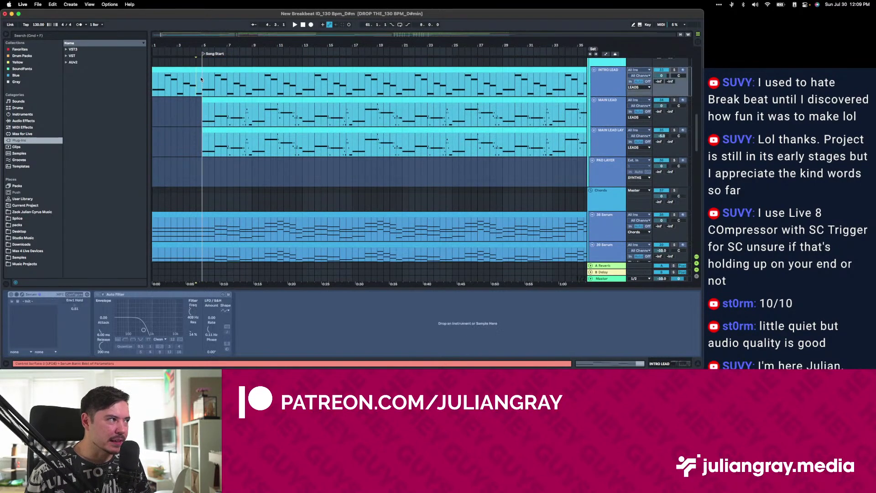
Place the insert marker at 4.3.1 on the first Serum track of the Chords group, and survey the surrounding tracks across the arrangement.
scroll(226, 123, "down", 2)
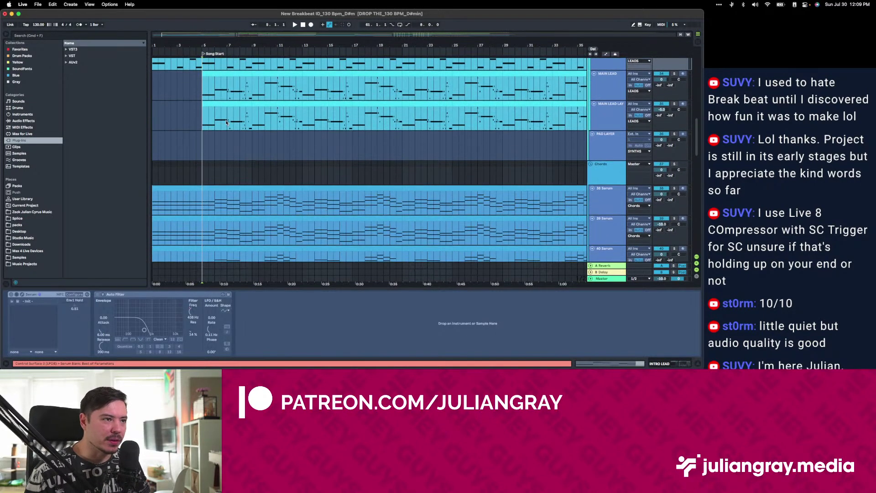
scroll(226, 122, "down", 2)
left_click(208, 175)
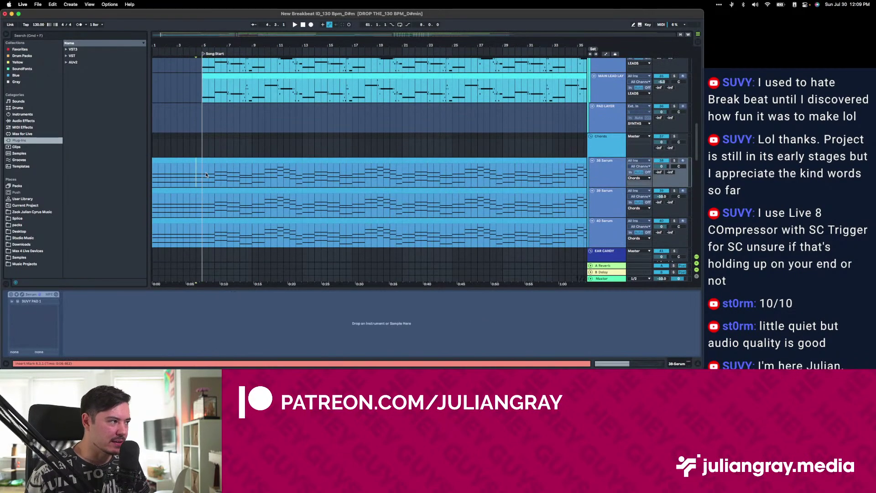
scroll(208, 173, "down", 6)
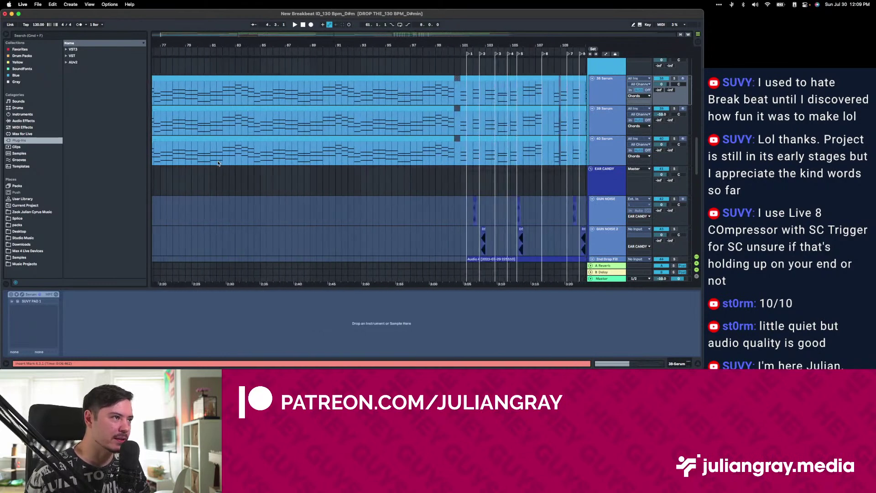
scroll(218, 162, "up", 15)
scroll(218, 162, "left", 10)
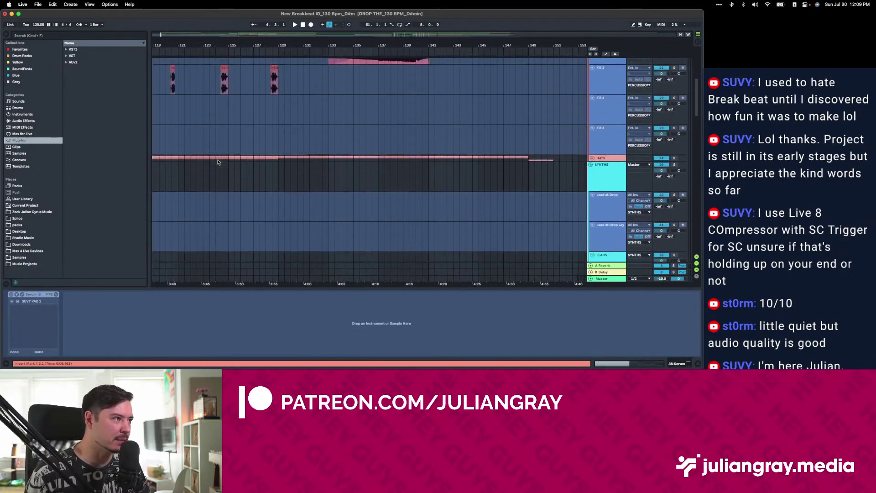
scroll(219, 162, "left", 10)
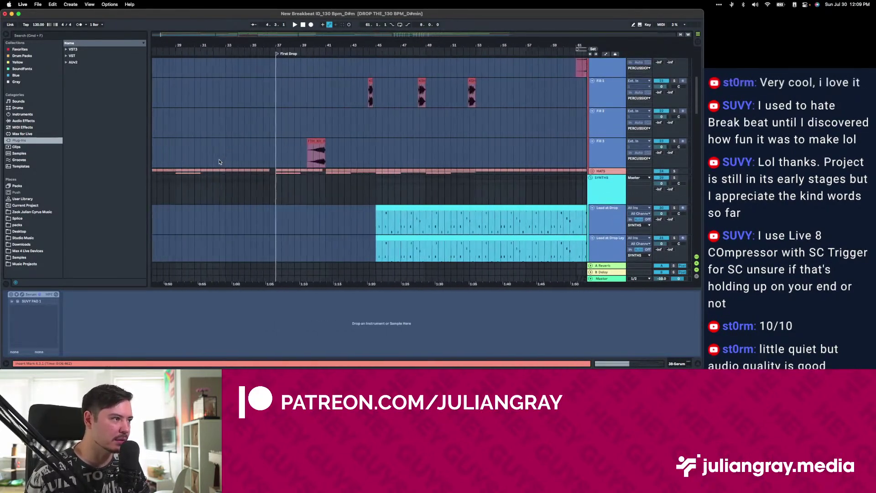
Place the insert marker on the SYNTHS group at bar 45, where the Lead at Drop clips begin, and check the percussion tracks above.
scroll(222, 162, "right", 3)
scroll(224, 163, "down", 1)
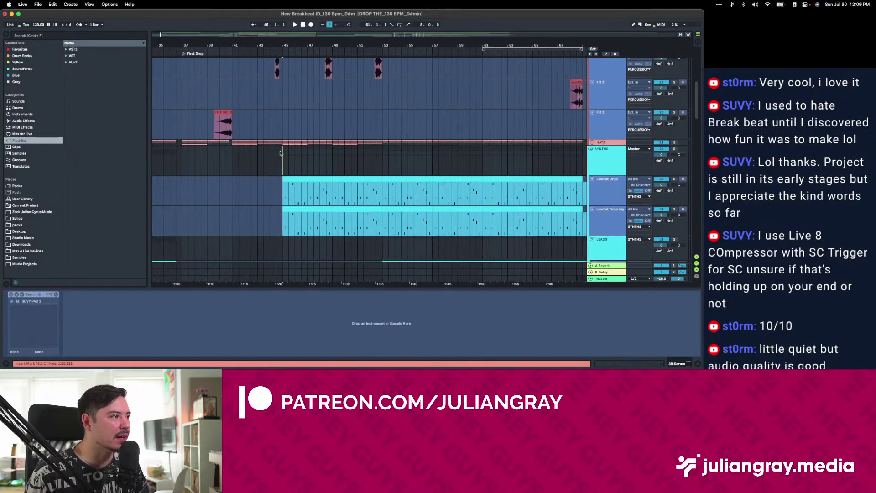
left_click(280, 153)
scroll(282, 153, "up", 8)
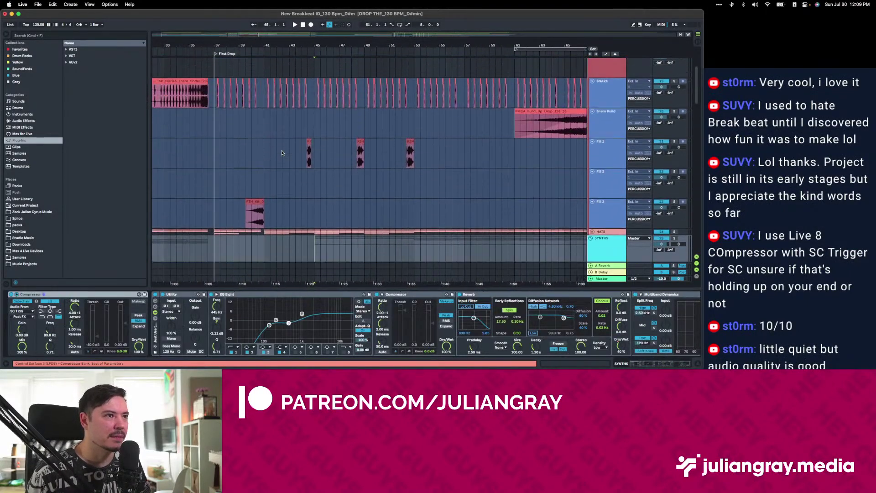
scroll(415, 121, "left", 2)
Fold the PERCUSSION group and select the BASS group to show its sub and mid bass tracks.
left_click(590, 102)
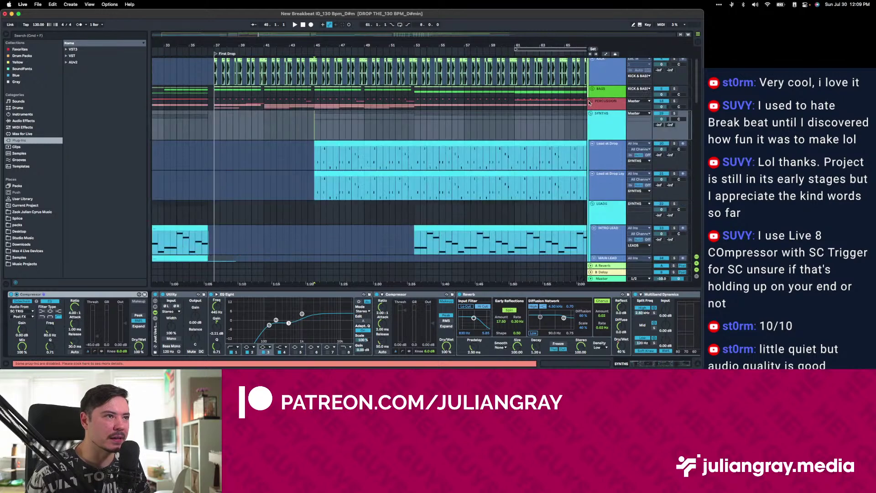
left_click(593, 112)
scroll(338, 147, "down", 10)
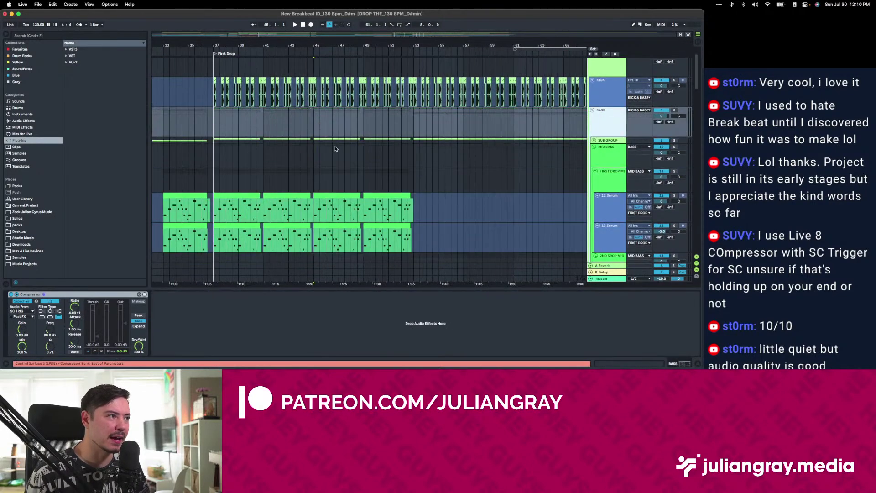
Review the mid bass tracks and place the insert marker at 32.3.1 on the upper Serum track of the first-drop group.
scroll(339, 147, "left", 2)
scroll(339, 147, "down", 2)
scroll(338, 146, "left", 7)
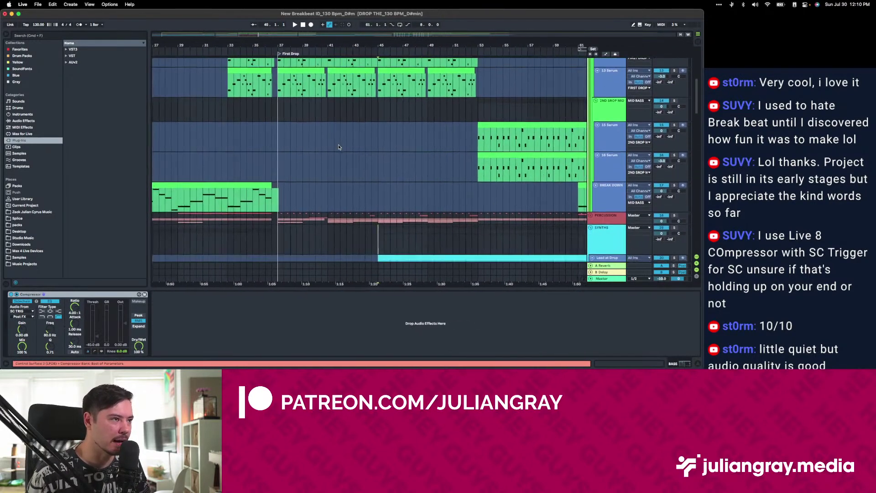
scroll(338, 147, "up", 3)
scroll(338, 147, "right", 3)
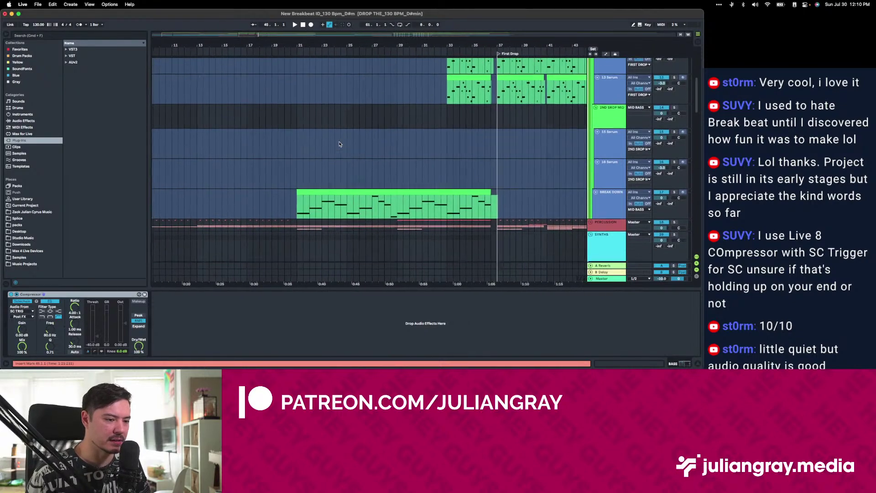
left_click(409, 113)
scroll(410, 113, "right", 4)
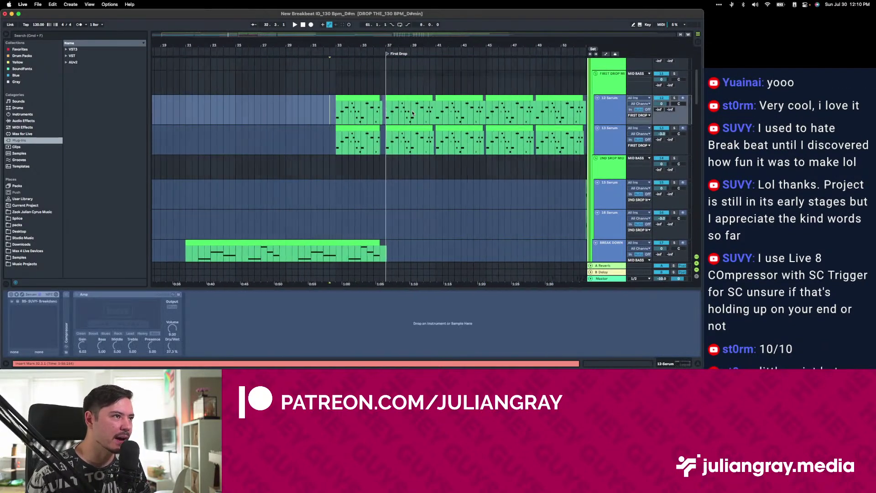
Examine the ear candy, lead and bass tracks from the first drop back to the opening of the arrangement.
scroll(411, 114, "down", 15)
scroll(411, 113, "left", 4)
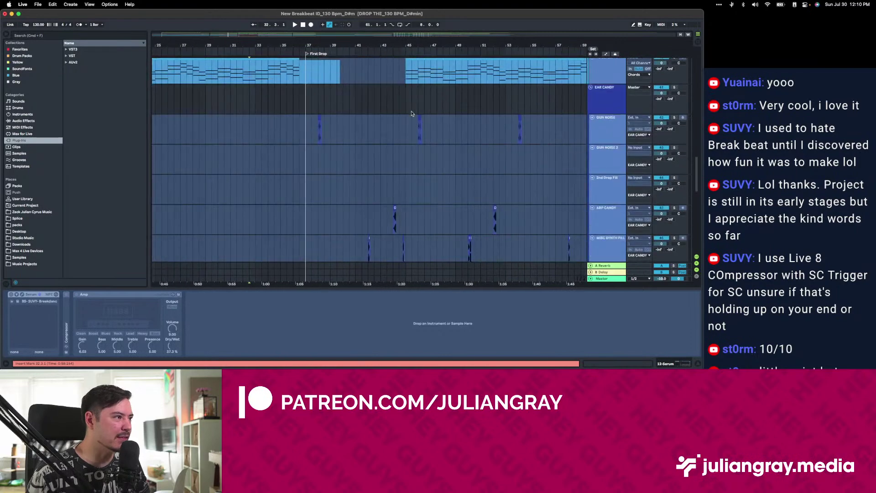
scroll(411, 114, "up", 10)
scroll(411, 113, "left", 10)
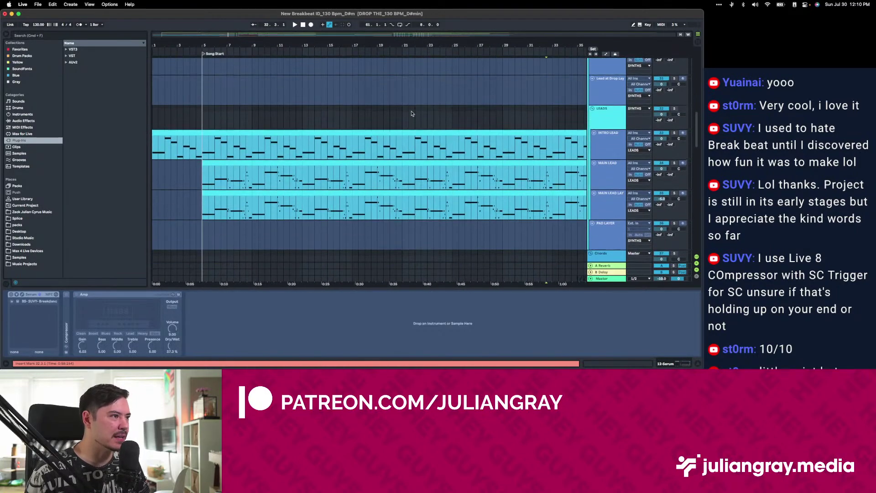
scroll(411, 114, "up", 4)
scroll(411, 114, "down", 3)
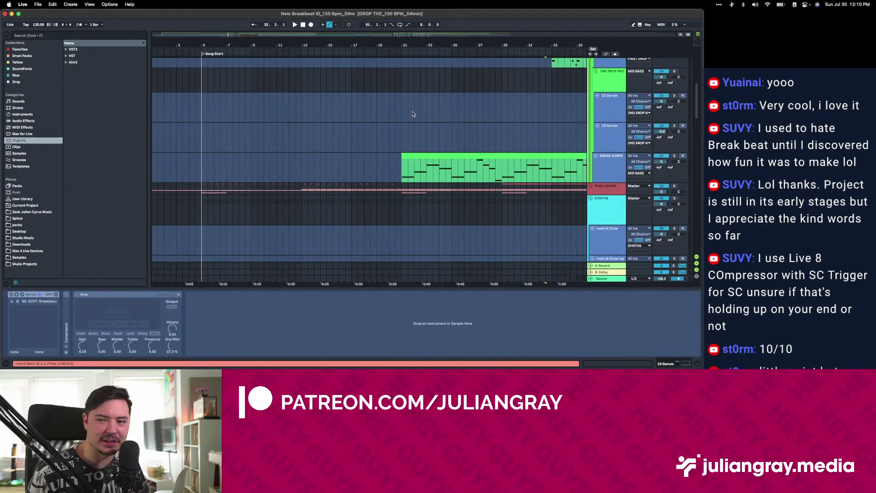
scroll(411, 117, "down", 5)
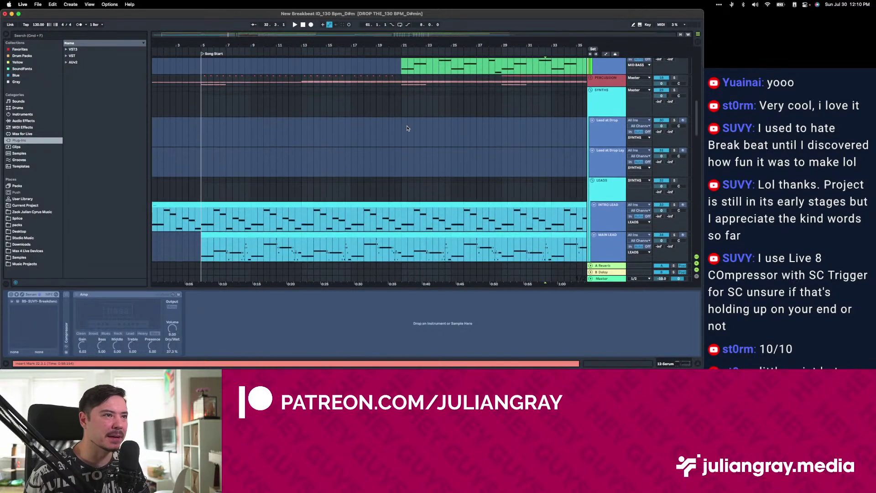
Unfold the PERCUSSION group to check its snare, build and fill tracks, and fold it again.
left_click(590, 74)
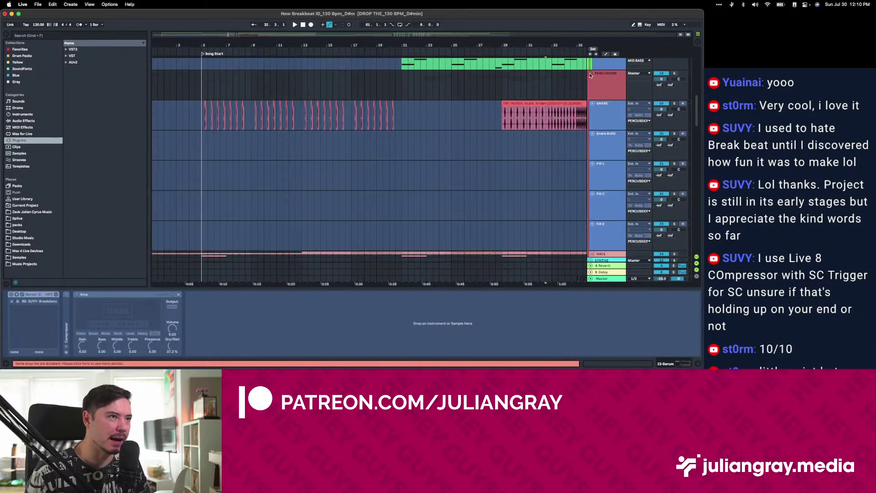
left_click(590, 75)
scroll(590, 76, "up", 2)
left_click(591, 99)
scroll(482, 125, "down", 6)
scroll(482, 125, "up", 5)
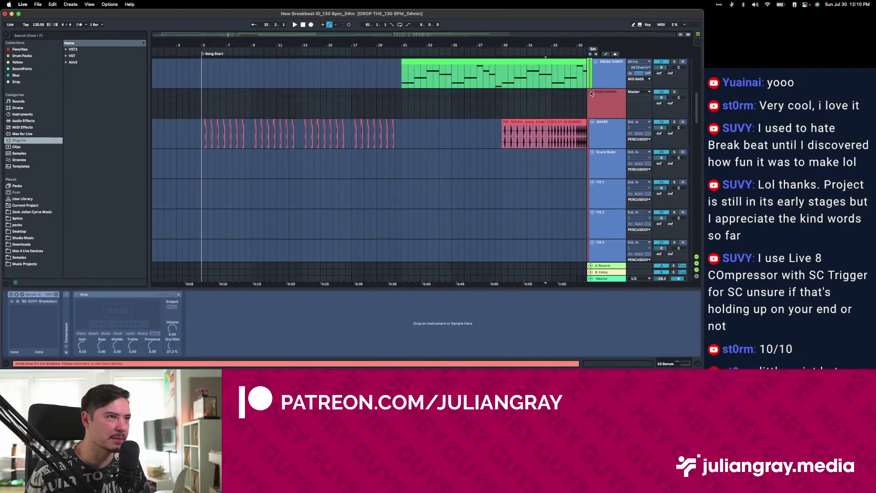
left_click(591, 93)
Fold the KICK & BASS group and move the PERCUSSION group above it in the track order.
scroll(594, 107, "up", 5)
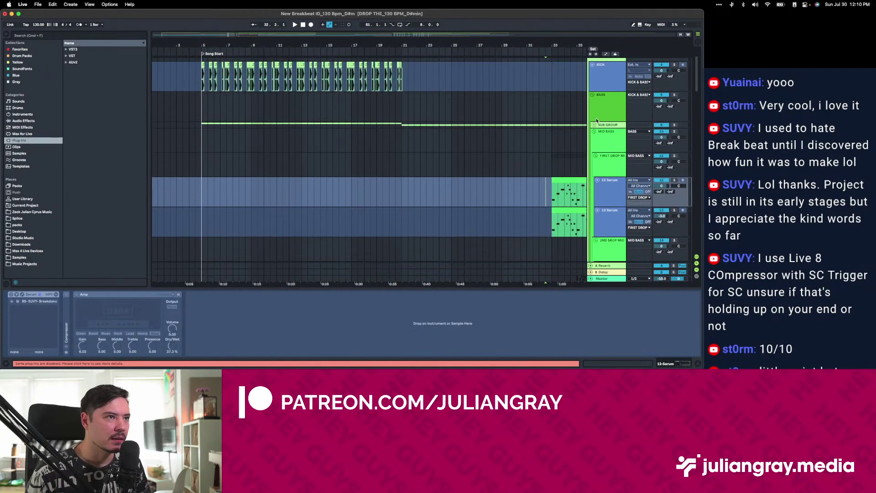
scroll(596, 119, "up", 3)
left_click(591, 71)
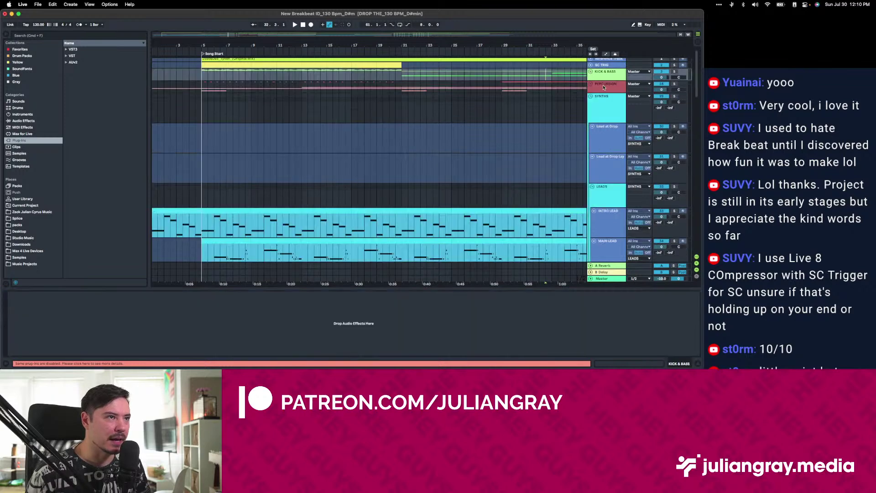
left_click(602, 85)
left_click_drag(613, 96, 603, 90)
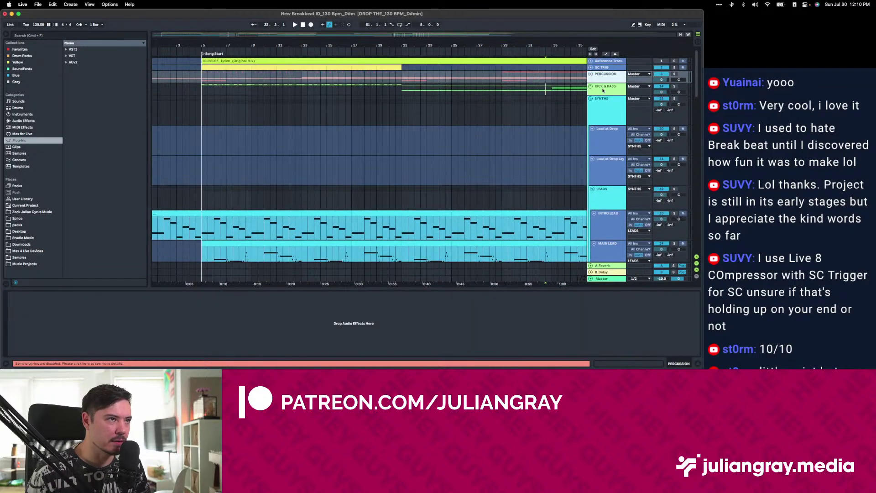
Fold the Lead at Drop and Lead at Drop Layer tracks, and place the insert marker at bar 6 on the SYNTHS group.
left_click(594, 136)
left_click(593, 129)
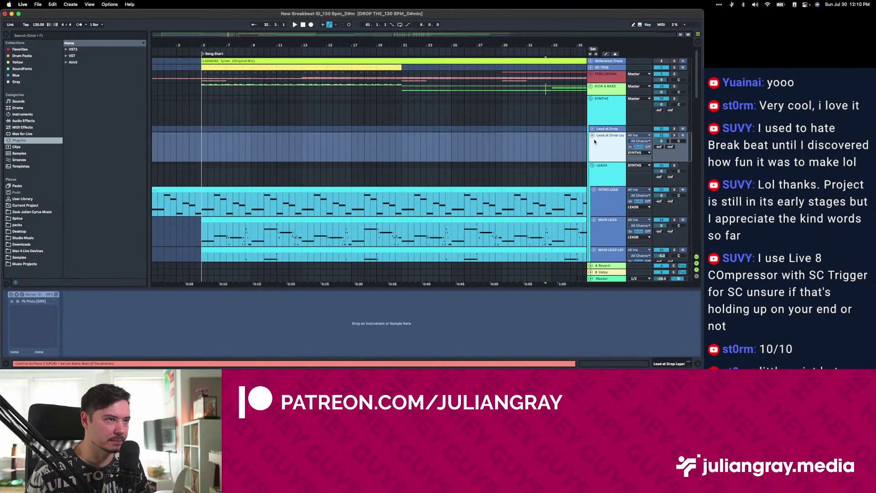
left_click(592, 135)
left_click(283, 150)
scroll(243, 158, "down", 1)
left_click(541, 99)
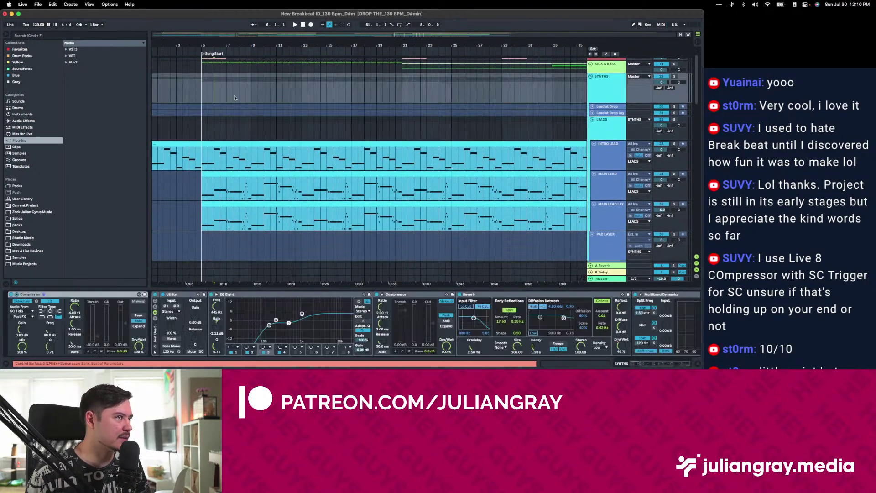
Unfold the KICK & BASS group, and fold its KICK track and the 2ND DROP MID BASS group.
left_click(591, 82)
scroll(601, 104, "down", 3)
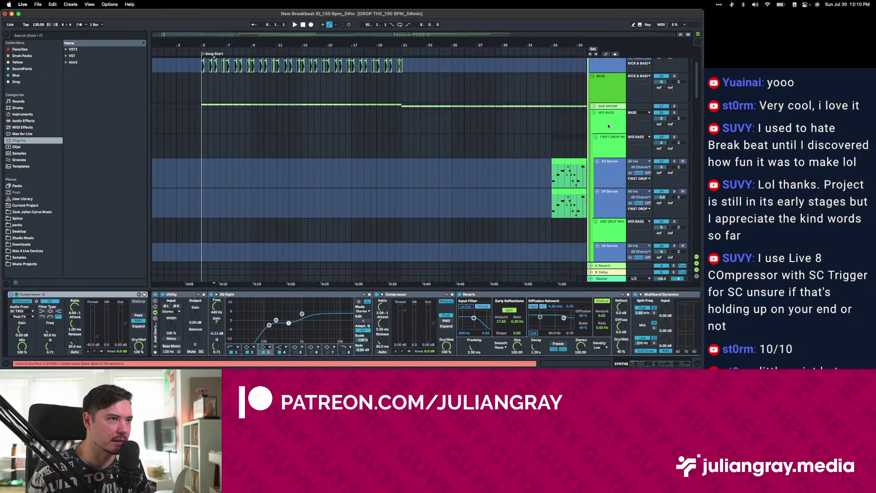
scroll(598, 114, "down", 5)
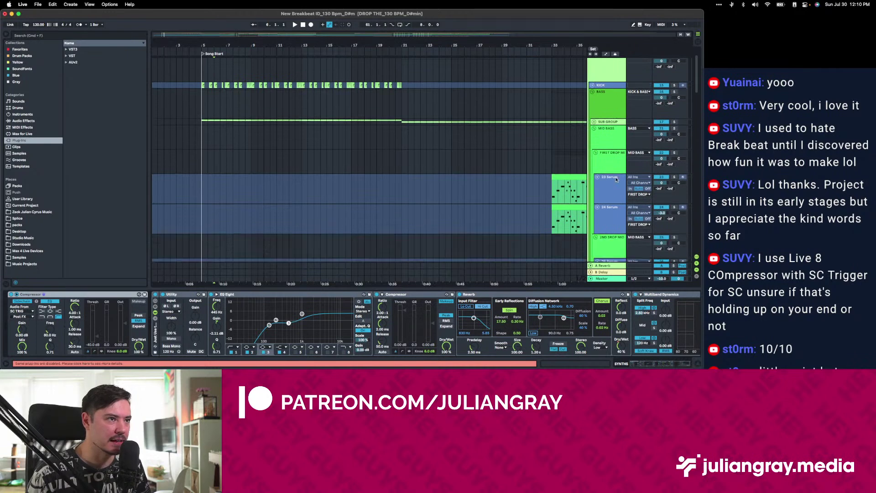
scroll(606, 142, "down", 2)
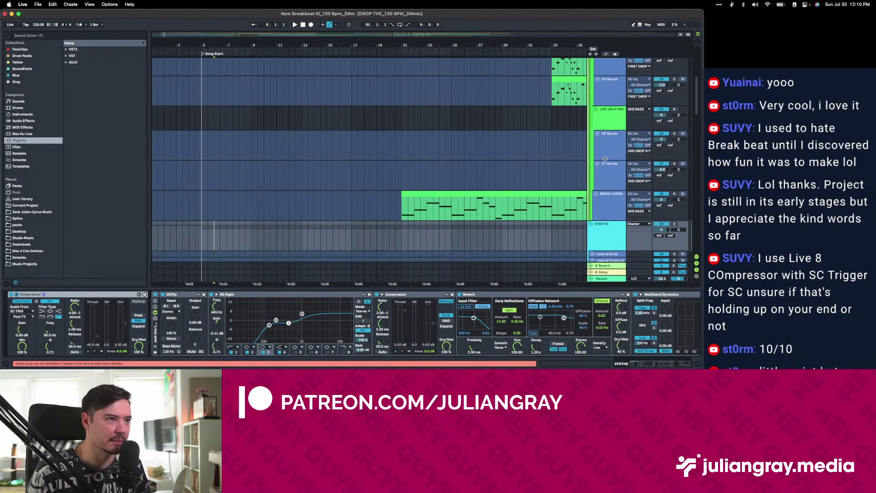
left_click(596, 90)
Select the BREAK DOWN BASS track and place the insert marker at bar 21, where its first clip starts.
scroll(487, 146, "right", 2)
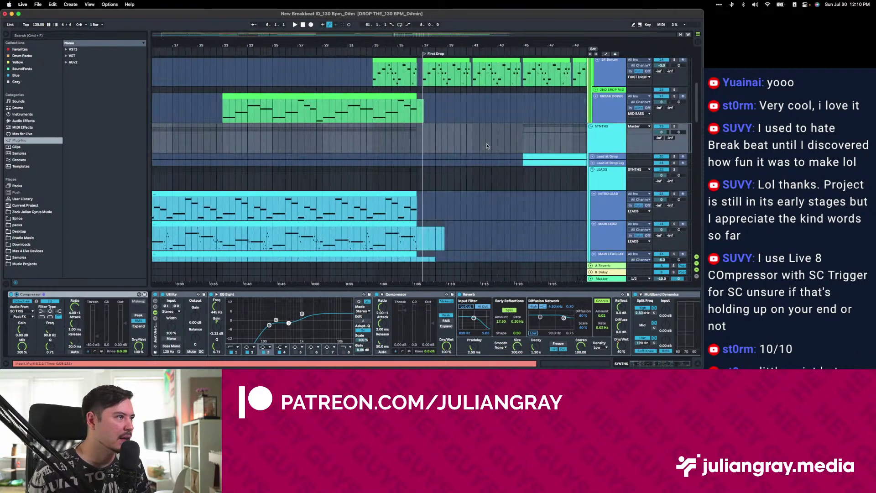
left_click(344, 108)
scroll(413, 111, "left", 2)
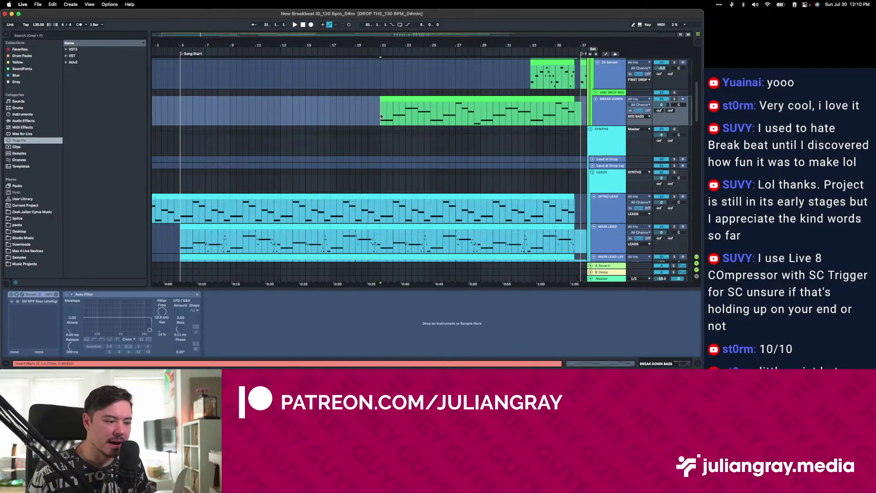
Return to the beginning of the arrangement and place the insert marker at bar 3 on the BREAK DOWN BASS track.
scroll(381, 116, "up", 2)
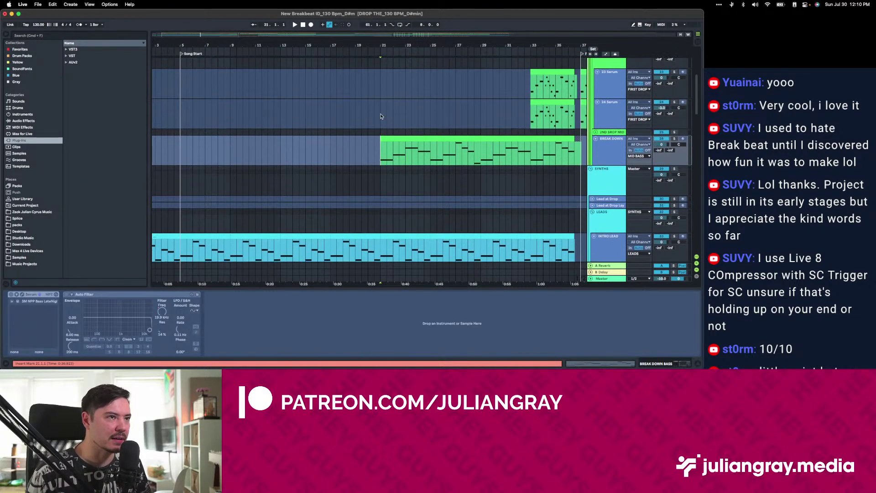
scroll(381, 116, "left", 2)
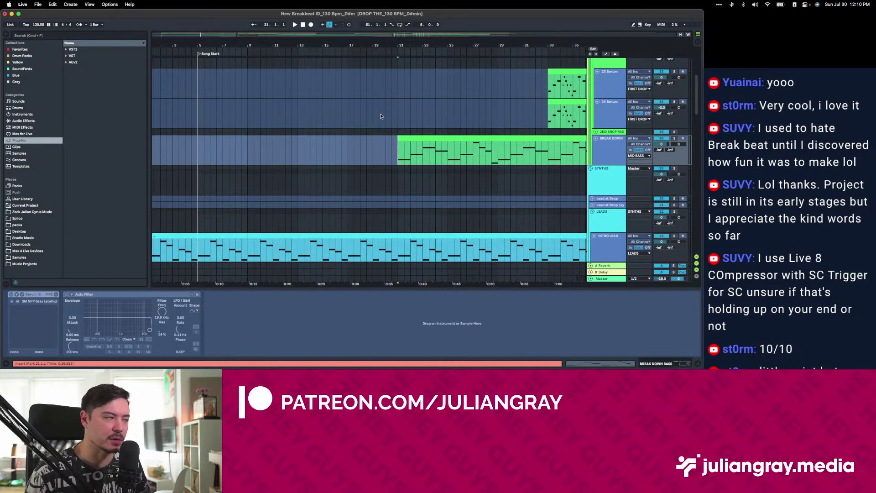
scroll(380, 115, "up", 1)
left_click(183, 143)
scroll(238, 146, "left", 1)
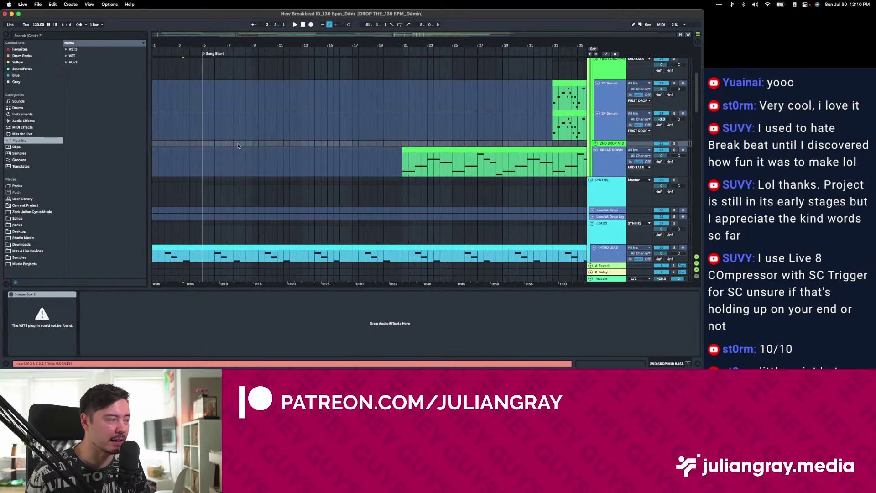
left_click(202, 145)
left_click(177, 151)
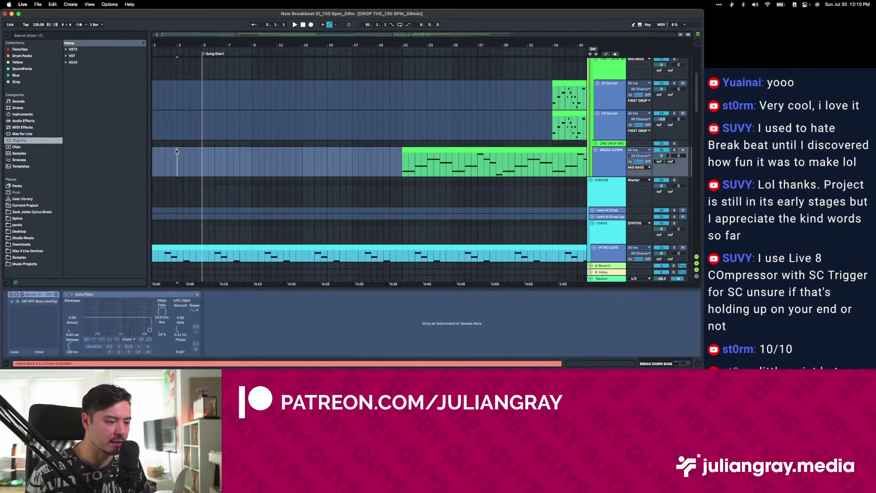
Place the insert marker at bar 5 on the INTRO LEAD track and at 5.3.1 on the LEADS group, reviewing the lead and chord clips.
scroll(209, 148, "down", 5)
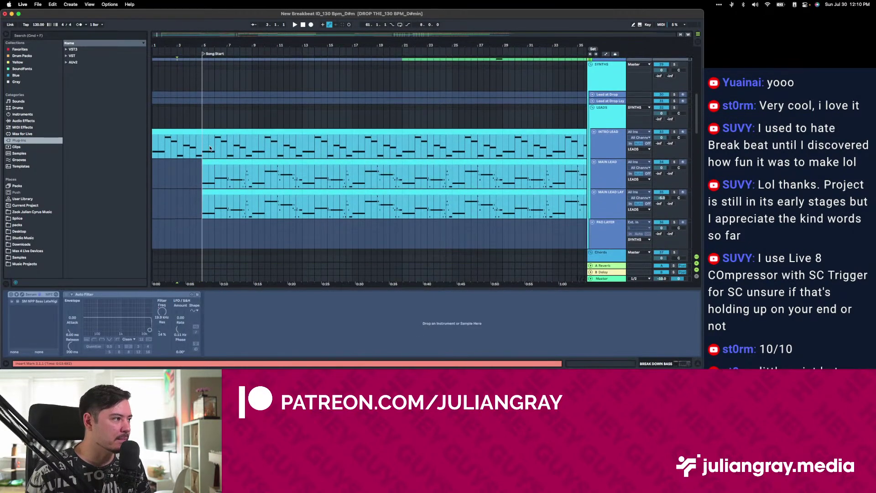
left_click(199, 147)
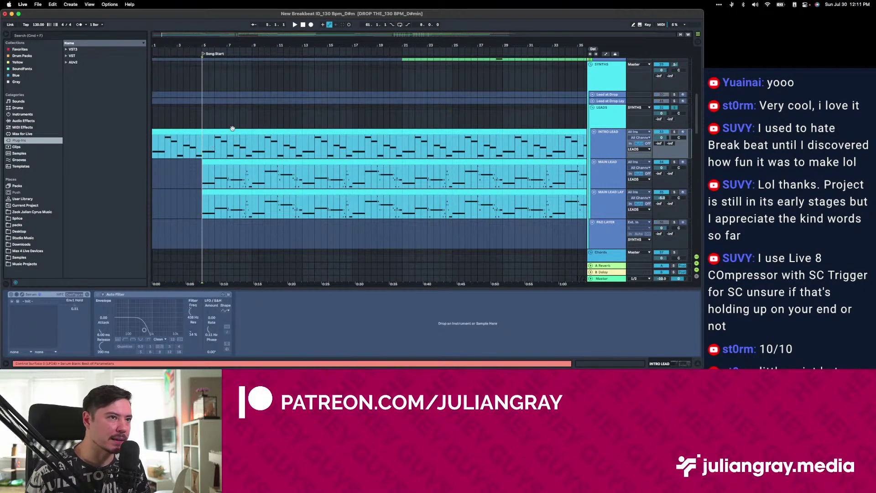
left_click(206, 123)
scroll(207, 121, "down", 3)
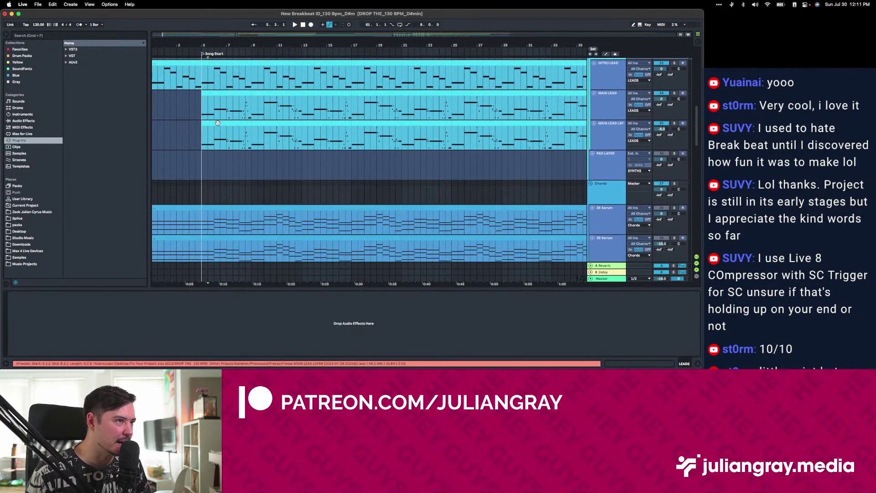
Play the arrangement from bar 5 and follow the INTRO LEAD and MAIN LEAD clips up to the First Drop marker.
left_click(208, 117)
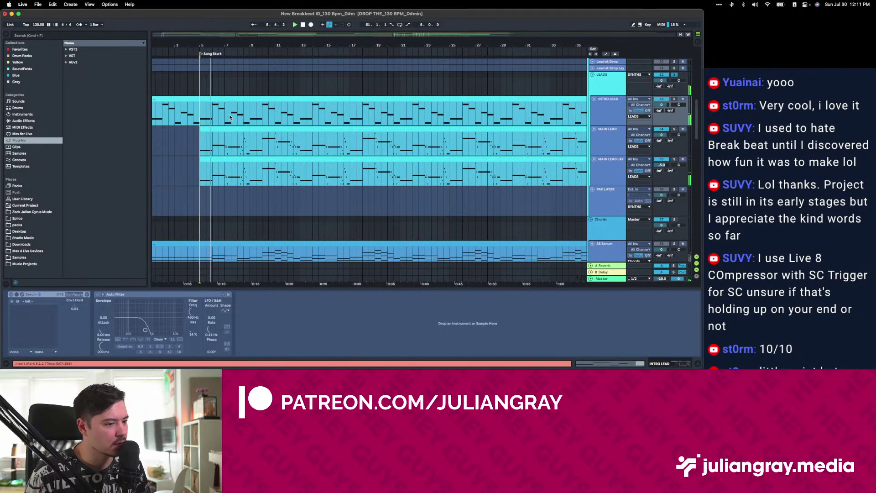
scroll(229, 115, "down", 2)
scroll(546, 129, "up", 2)
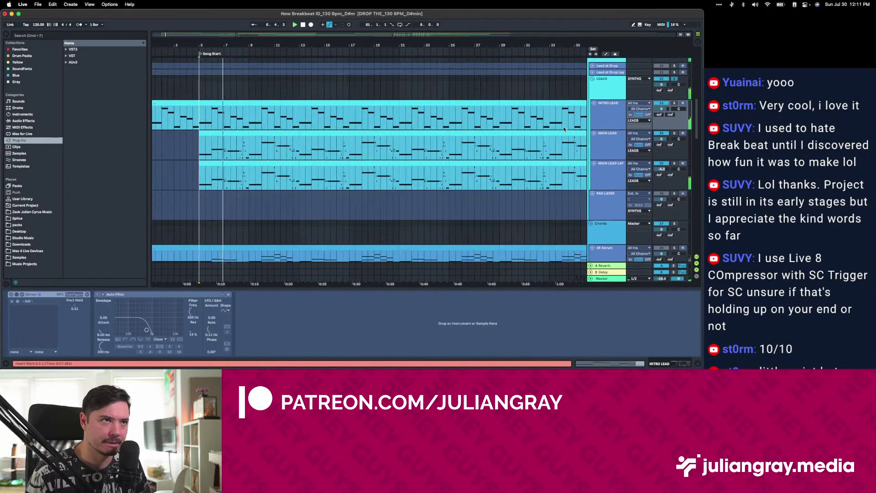
left_click(492, 125)
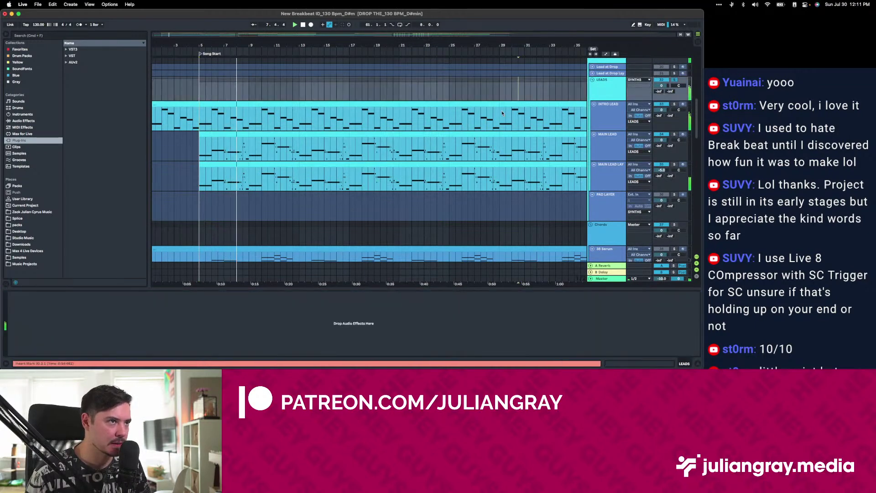
scroll(492, 126, "right", 3)
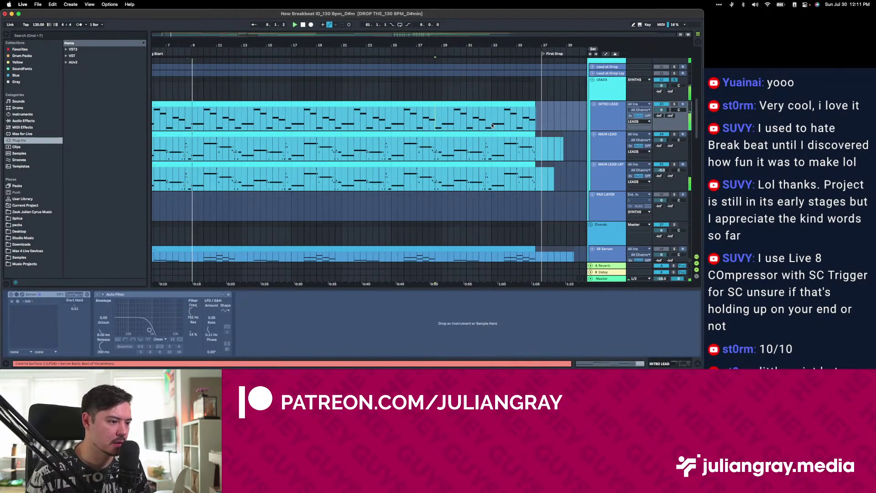
scroll(493, 126, "right", 1)
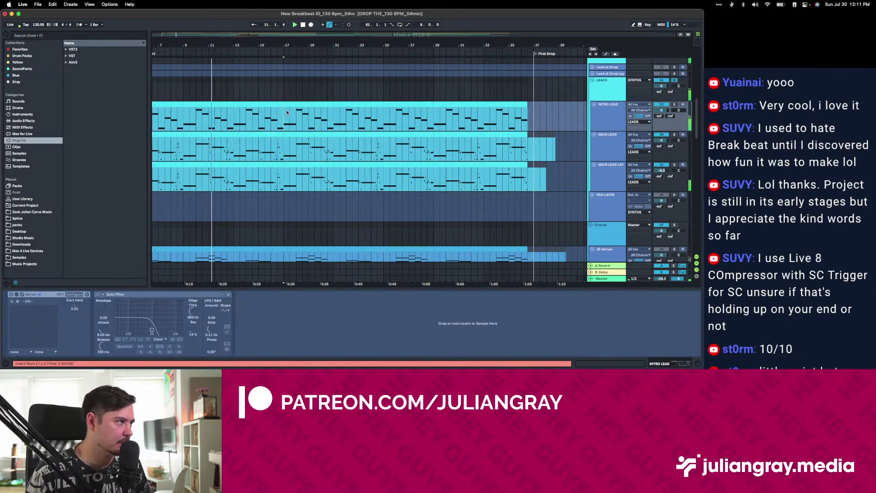
Select the INTRO LEAD track, move playback to bar 25, and place the insert marker at bar 29 on its clip.
left_click(609, 93)
left_click(614, 111)
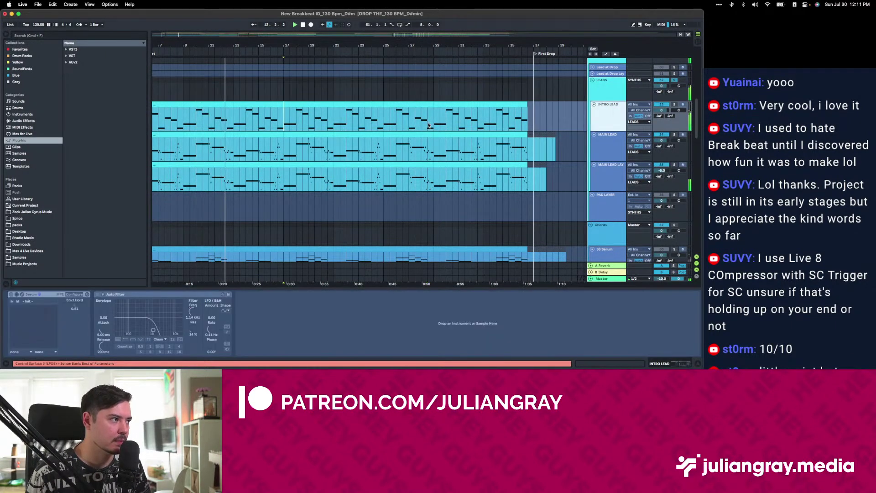
left_click(385, 123)
scroll(384, 123, "right", 2)
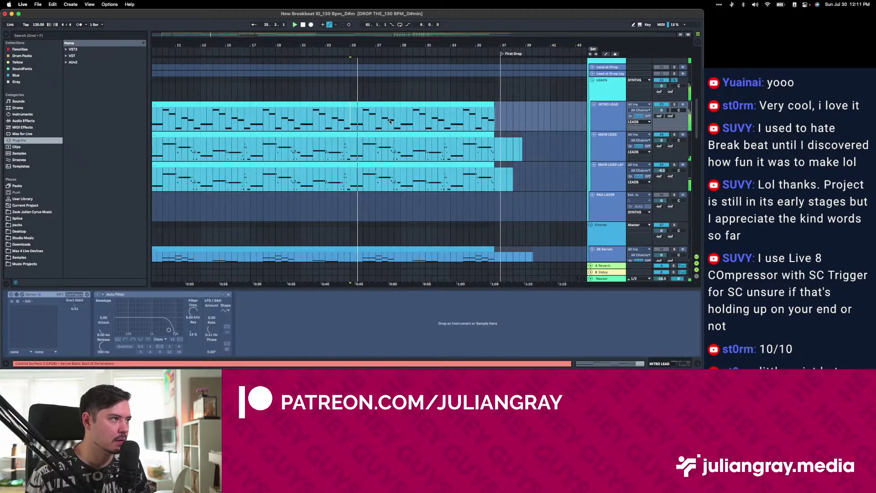
left_click(398, 113)
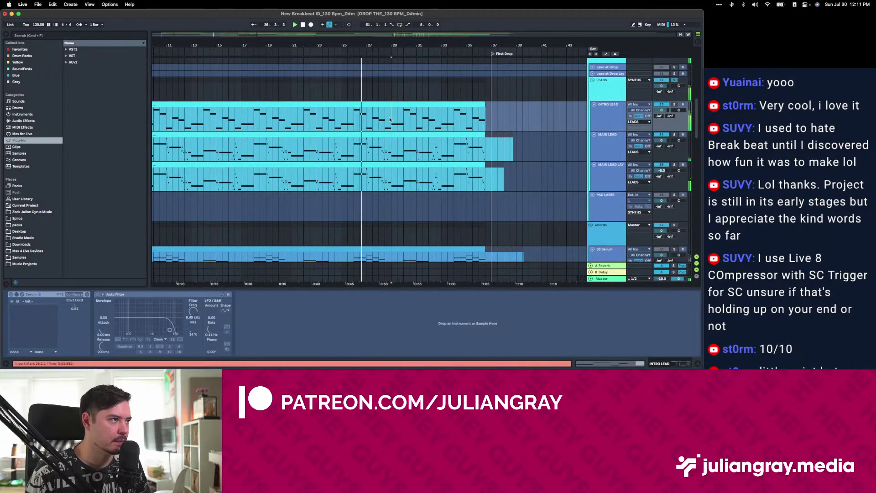
Place the insert marker at bar 28 on the MAIN LEAD track, stop playback, and move the marker to bar 29.
scroll(392, 121, "down", 2)
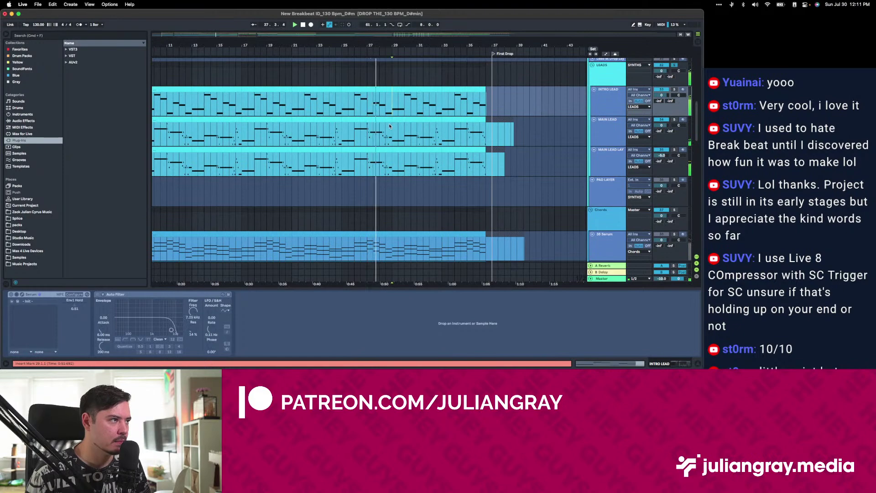
scroll(389, 126, "down", 2)
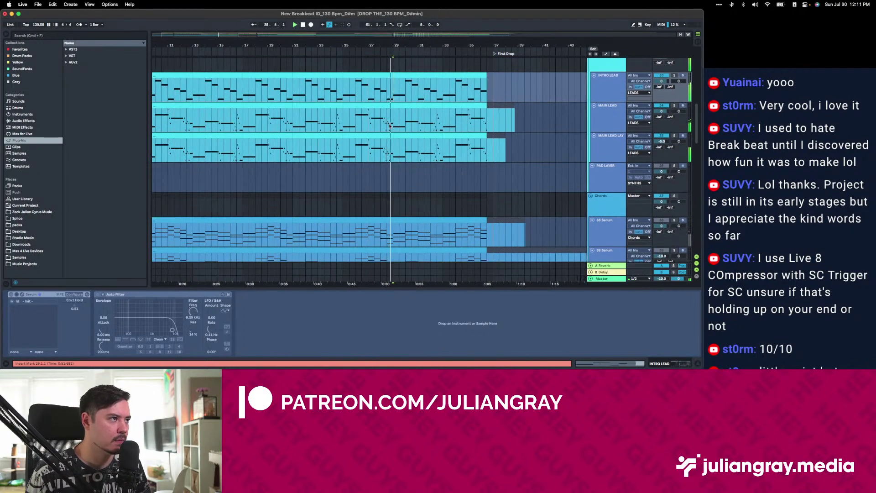
scroll(390, 125, "up", 3)
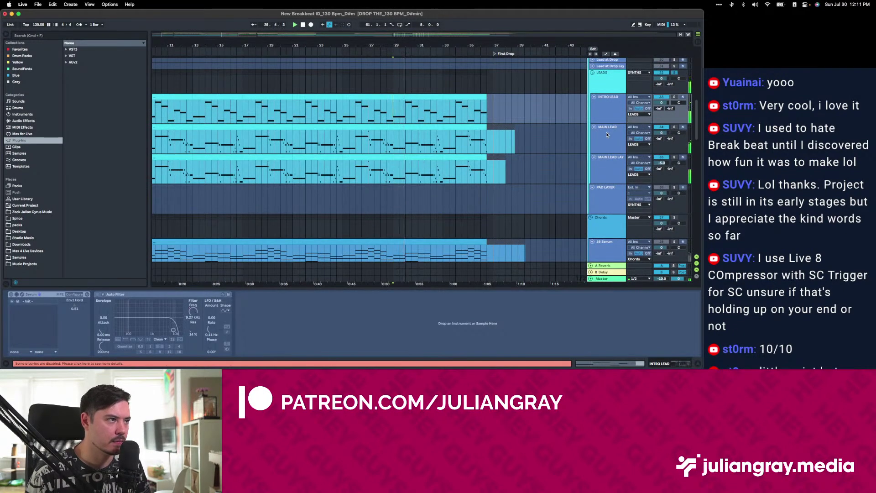
left_click(379, 145)
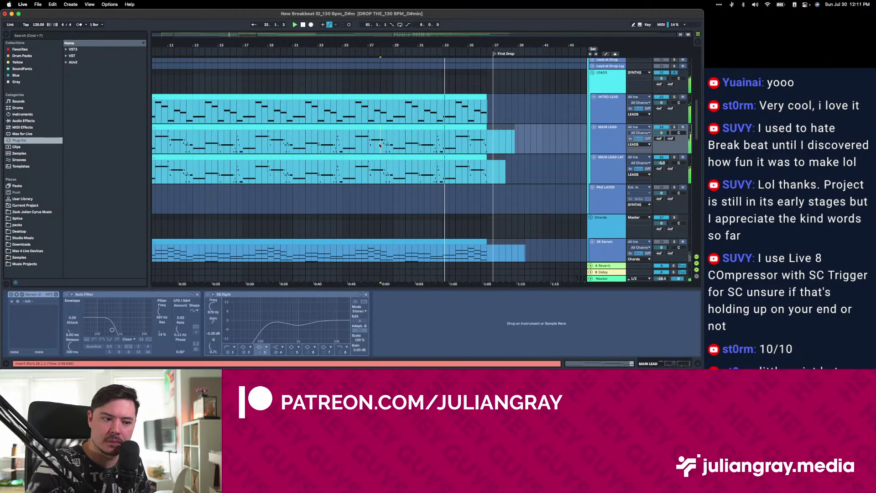
key("space")
left_click_drag(379, 146, 384, 142)
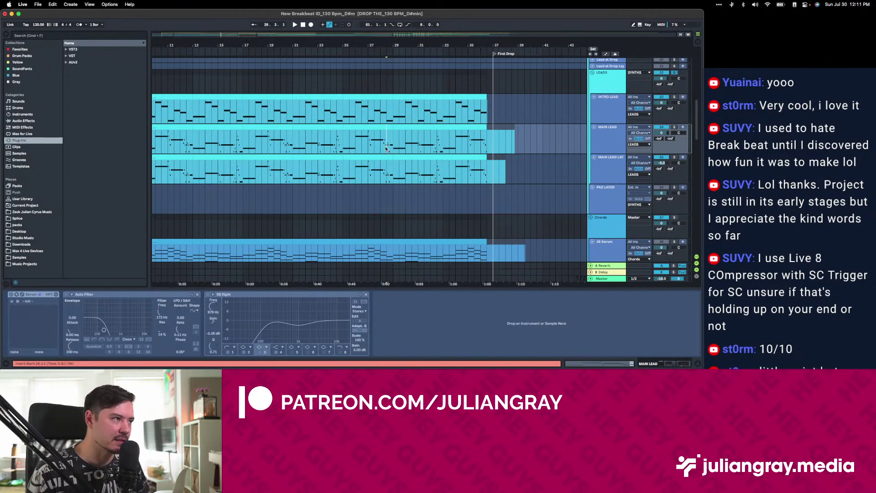
scroll(391, 146, "down", 3)
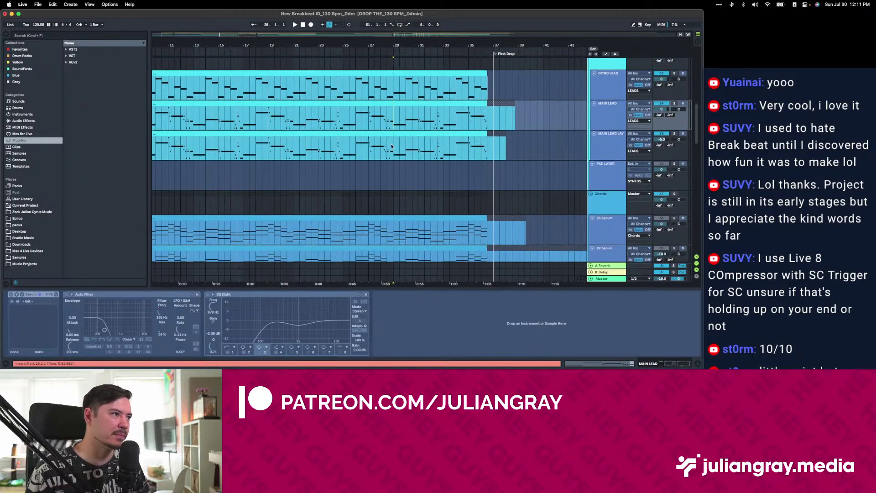
Play the arrangement from bar 26 on the MAIN LEAD LAYER track and compare the MAIN LEAD and MAIN LEAD LAYER device chains.
left_click(356, 132)
scroll(359, 107, "up", 2)
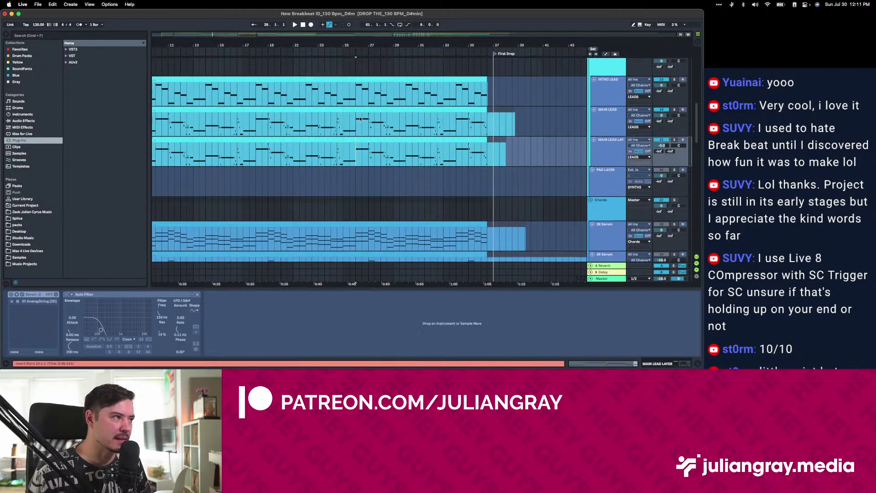
key("space")
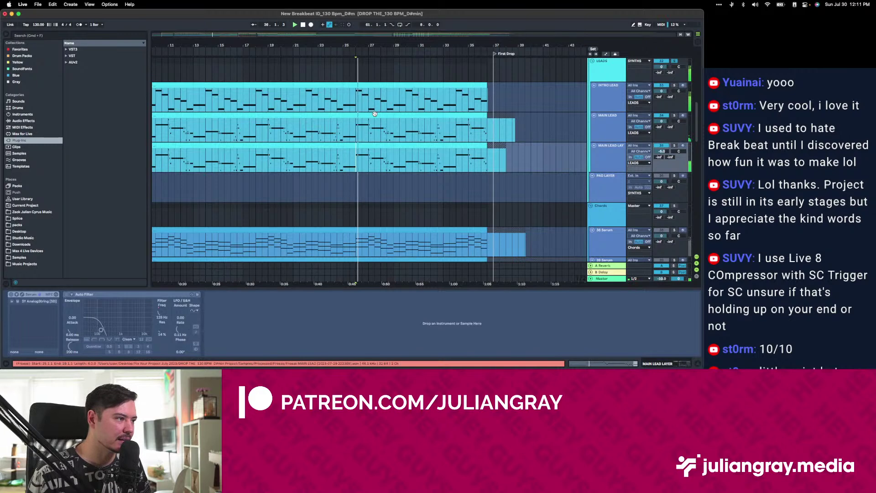
left_click(607, 127)
left_click(605, 157)
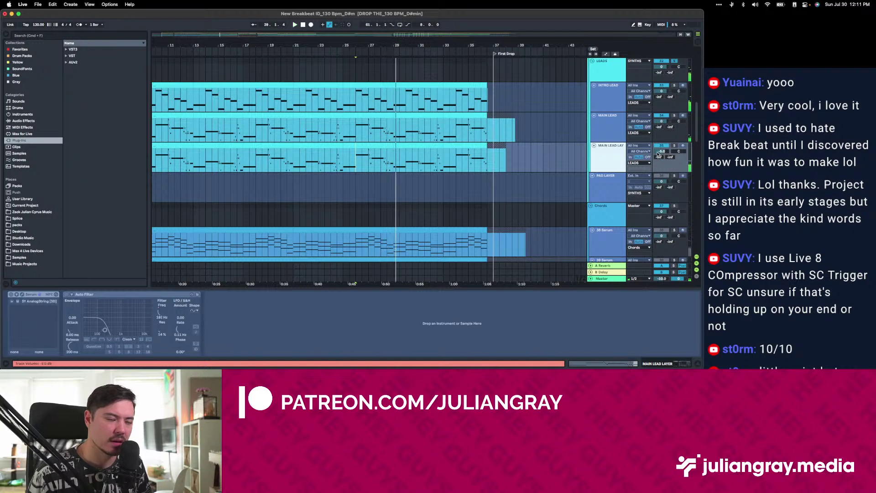
Try the MAIN LEAD LAYER track's volume at 5.7 dB while listening, and stop playback.
left_click_drag(666, 152, 659, 154)
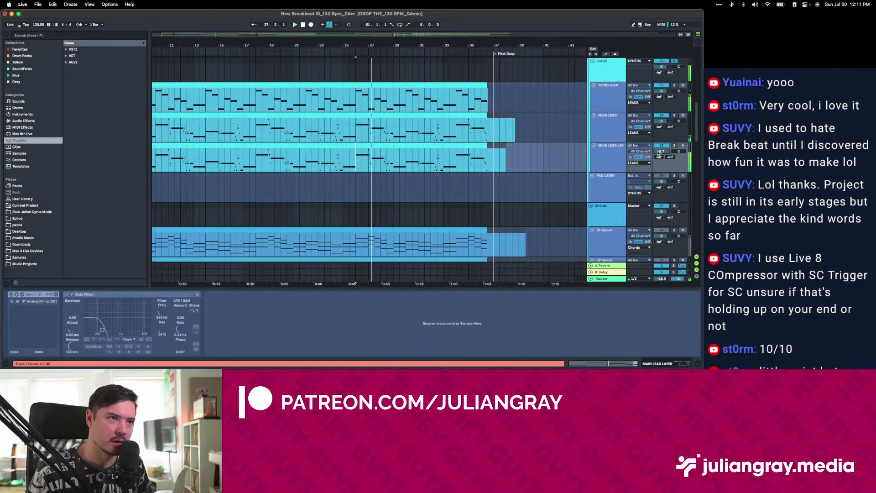
scroll(657, 152, "up", 2)
scroll(657, 152, "up", 1)
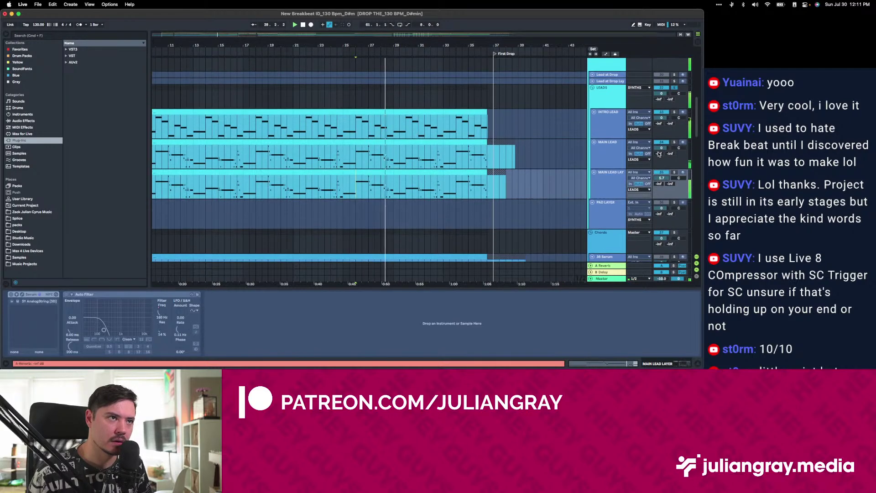
left_click(618, 182)
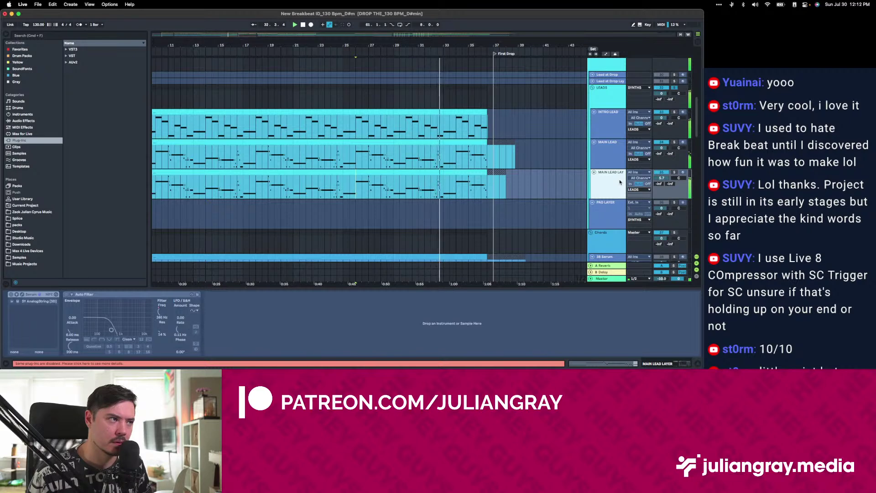
key("space")
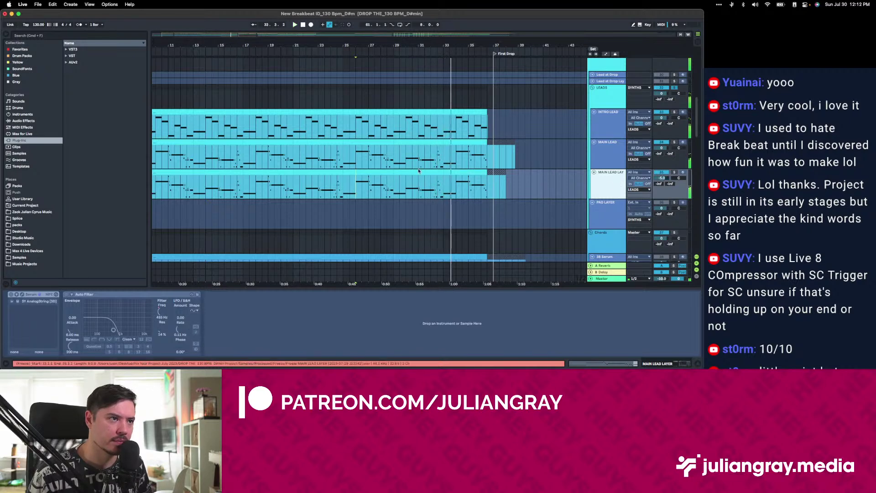
Unfreeze the MAIN LEAD LAYER, MAIN LEAD and INTRO LEAD tracks.
left_click(412, 181)
right_click(625, 180)
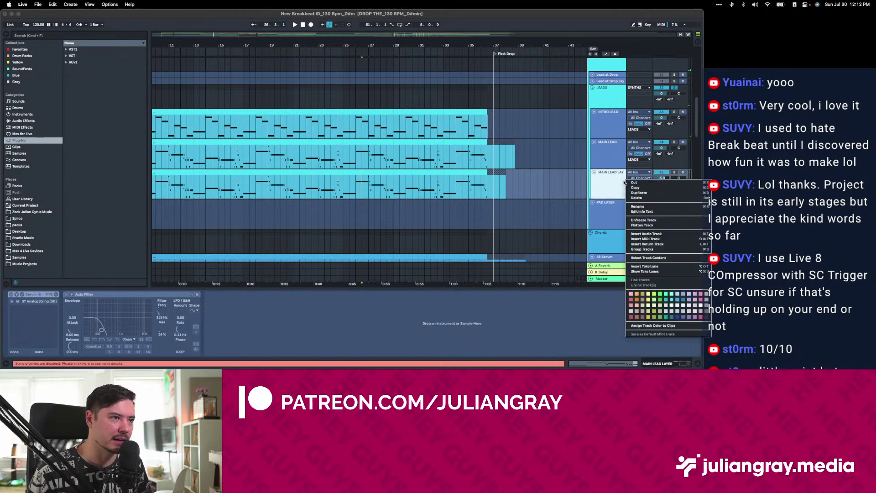
left_click(639, 224)
left_click(607, 161)
right_click(607, 161)
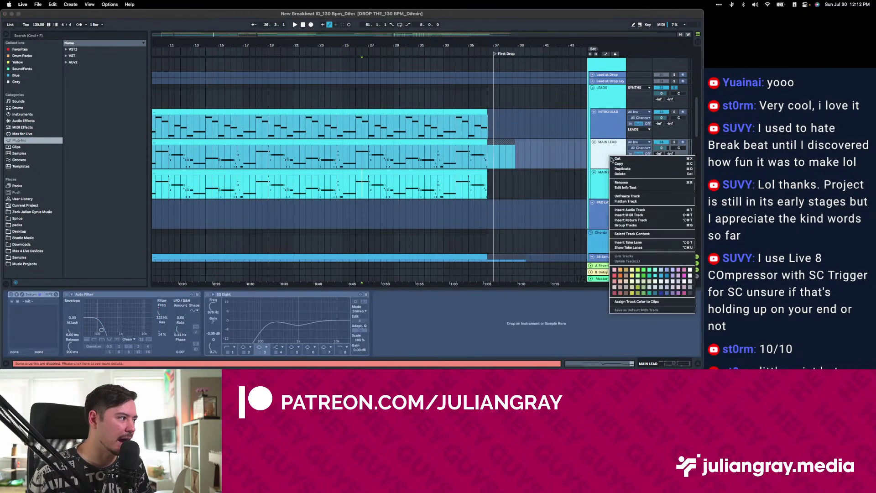
left_click(629, 199)
right_click(617, 123)
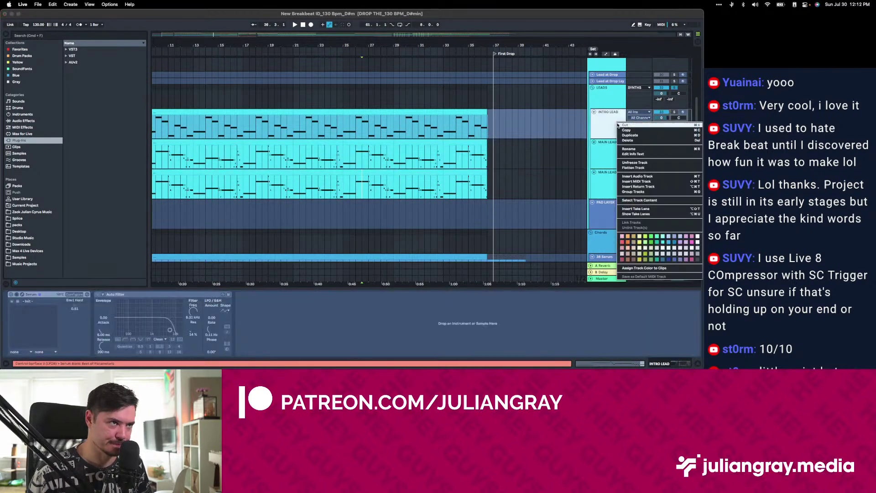
left_click(643, 163)
Play the unfrozen lead tracks from around bar 24 on the INTRO LEAD track.
left_click(337, 137)
key("space")
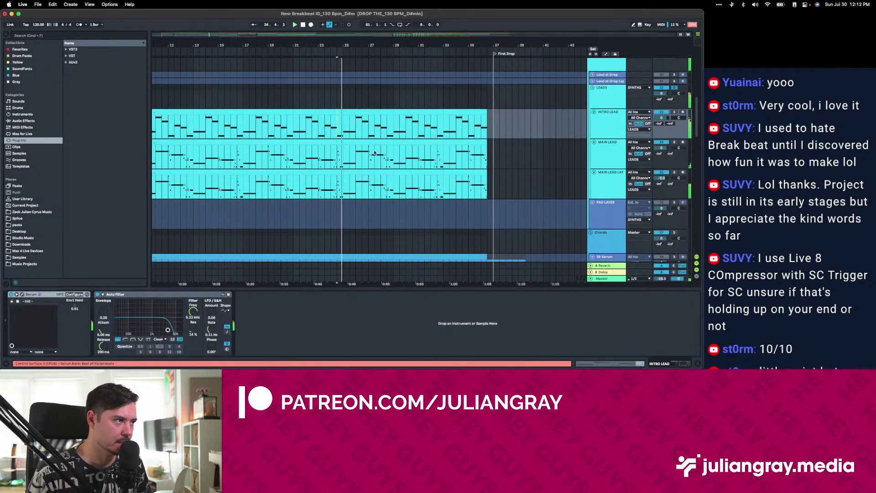
scroll(390, 159, "down", 2)
Select bars 29 to 33 on the MAIN LEAD LAYER track and show its Auto Filter Frequency automation across the arrangement.
left_click_drag(390, 159, 441, 161)
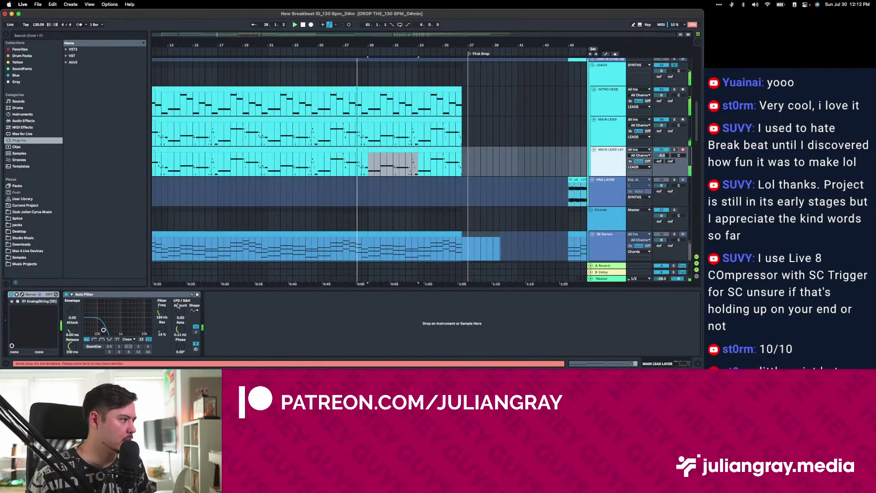
left_click(157, 314)
key("a")
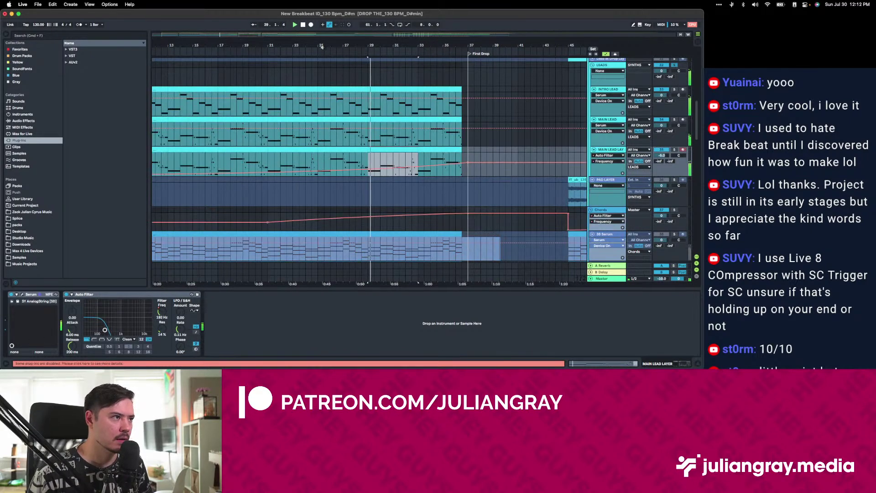
scroll(440, 99, "down", 5)
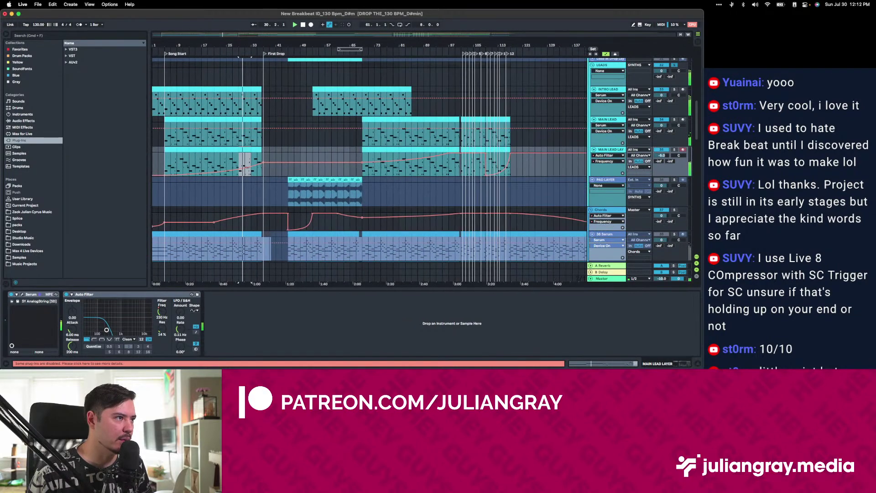
Play the MAIN LEAD LAYER clip from bar 69, move the insert marker to bar 70, and stop playback.
left_click(420, 154)
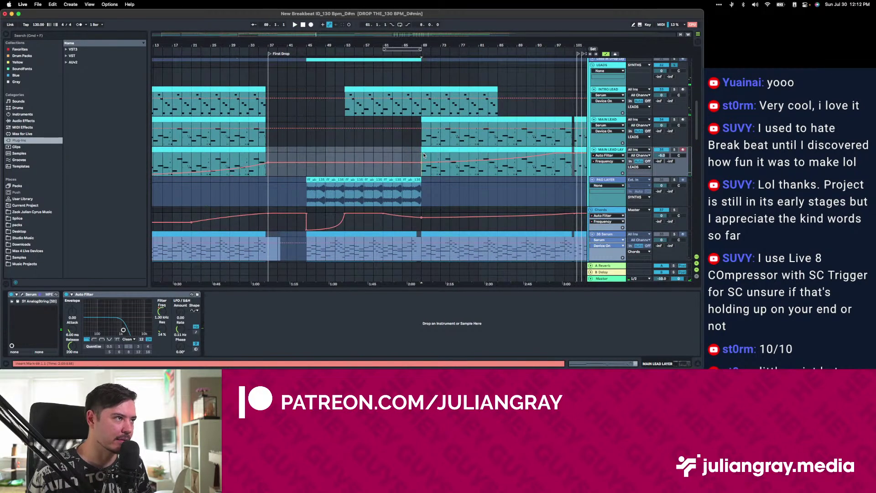
scroll(424, 155, "right", 3)
left_click_drag(323, 36, 358, 87)
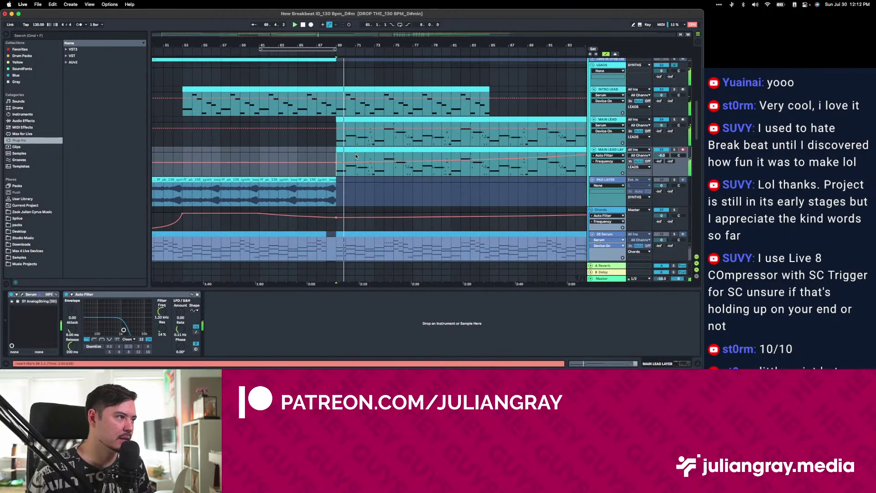
left_click(347, 171)
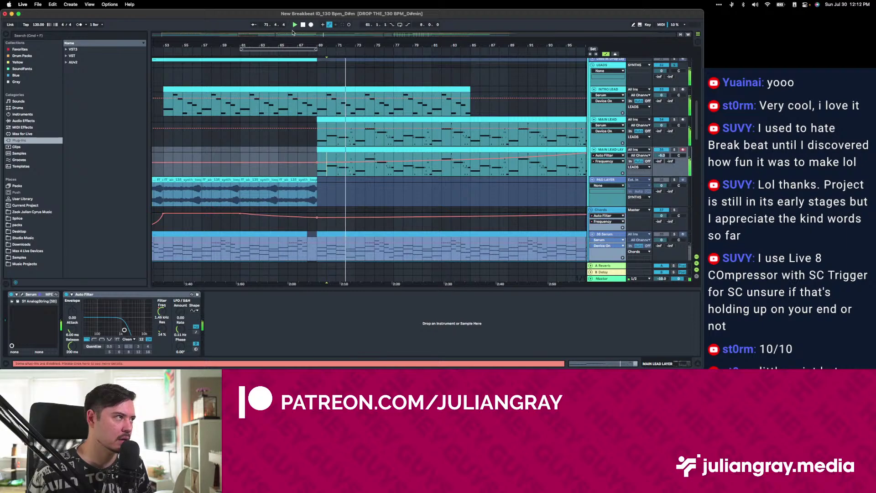
left_click_drag(322, 36, 313, 78)
key("space")
Select bars 69 to 73 on the MAIN LEAD LAYER clip, then 71.2.1 to 72.2.1, and place the insert marker at 71.2.1.
left_click(322, 158)
left_click(321, 150)
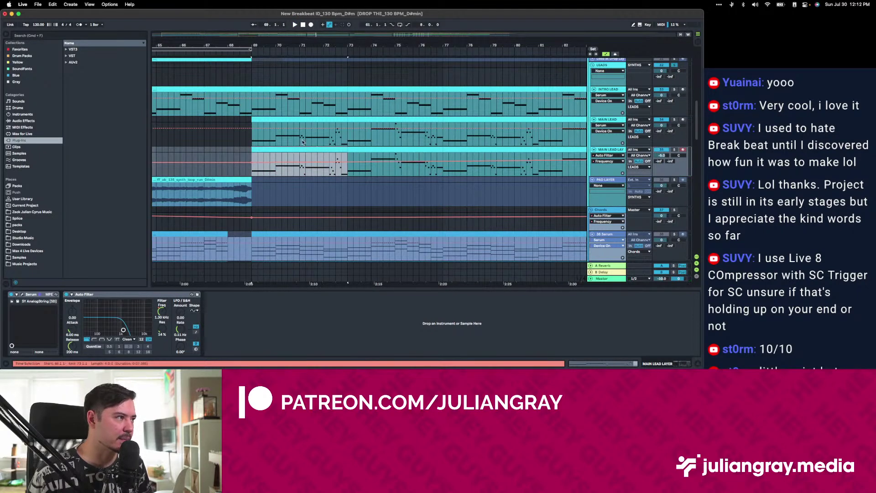
left_click_drag(300, 139, 305, 146)
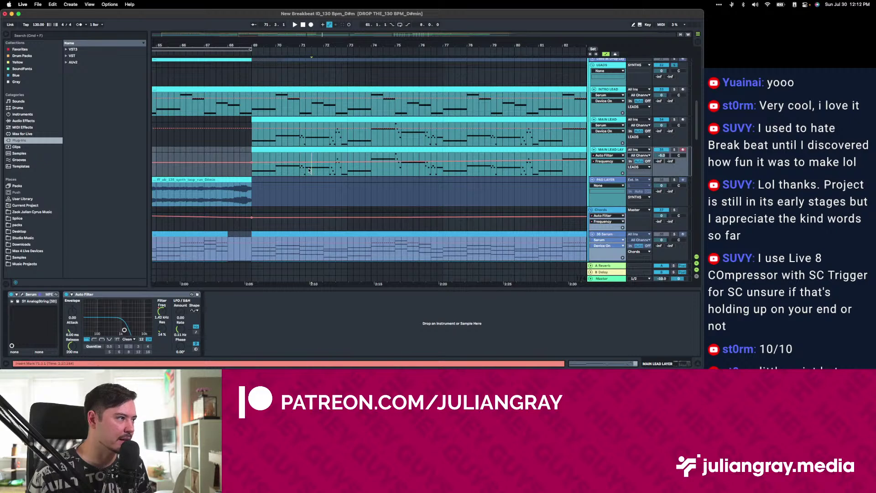
left_click_drag(304, 155, 328, 153)
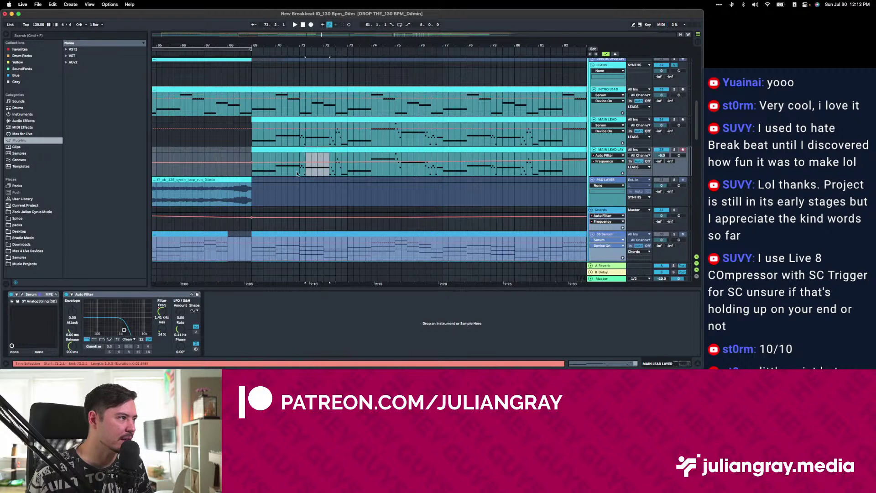
left_click(309, 174)
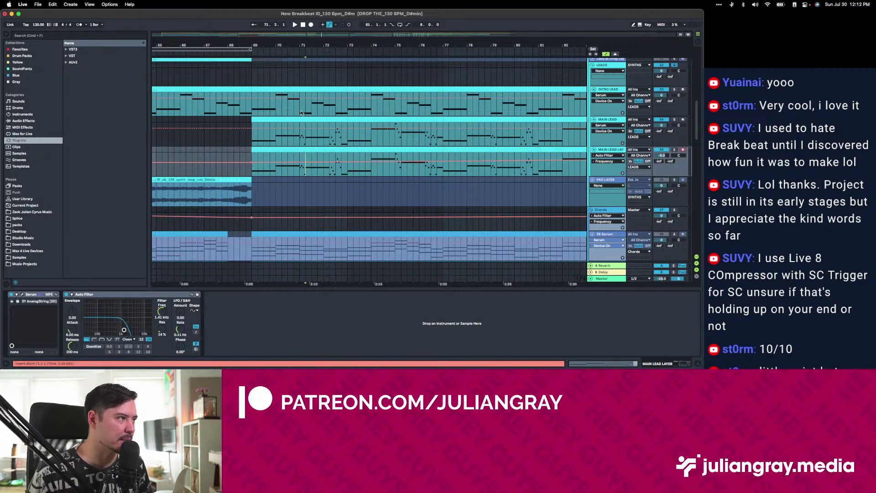
Select bar 71 on the INTRO LEAD clip and place the insert marker at 70.4.1 on the first Chords track for comparison.
left_click_drag(301, 115, 324, 110)
scroll(301, 214, "down", 2)
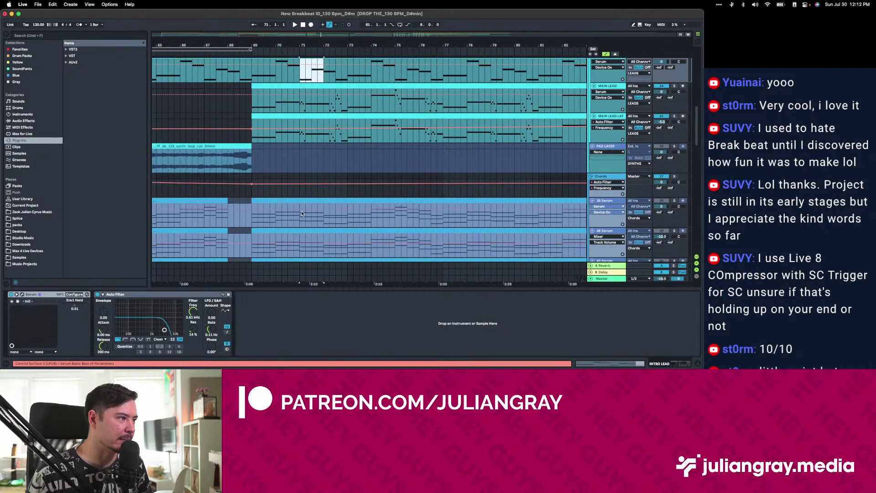
left_click(302, 214)
scroll(302, 219, "up", 1)
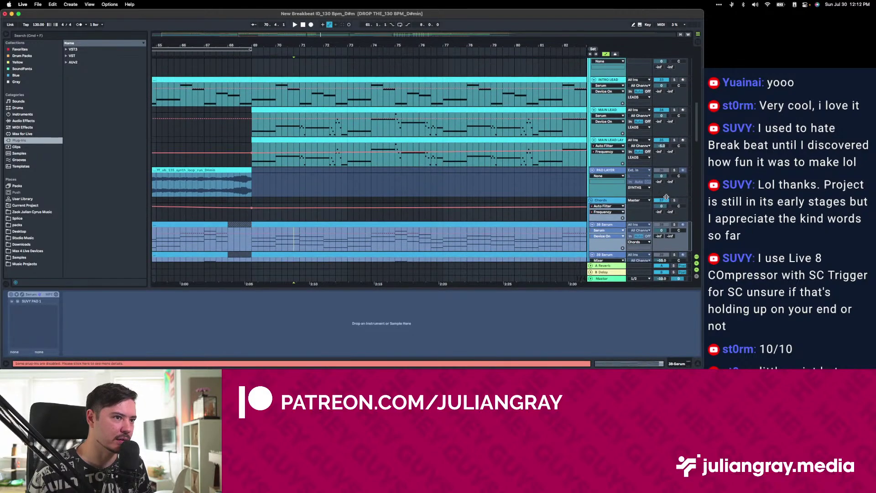
scroll(674, 137, "up", 1)
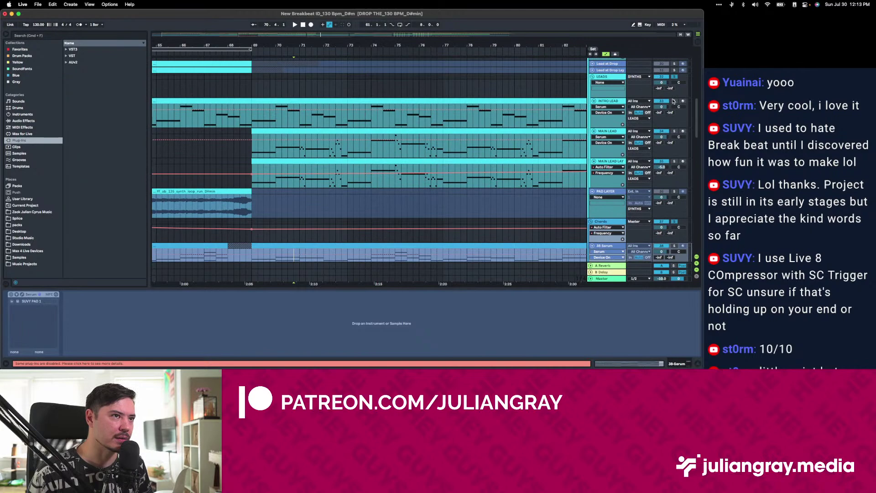
Play the lead tracks from 68.4.1 on the INTRO LEAD track, moving the insert marker to bar 70 during playback.
left_click(246, 120)
scroll(255, 119, "down", 1)
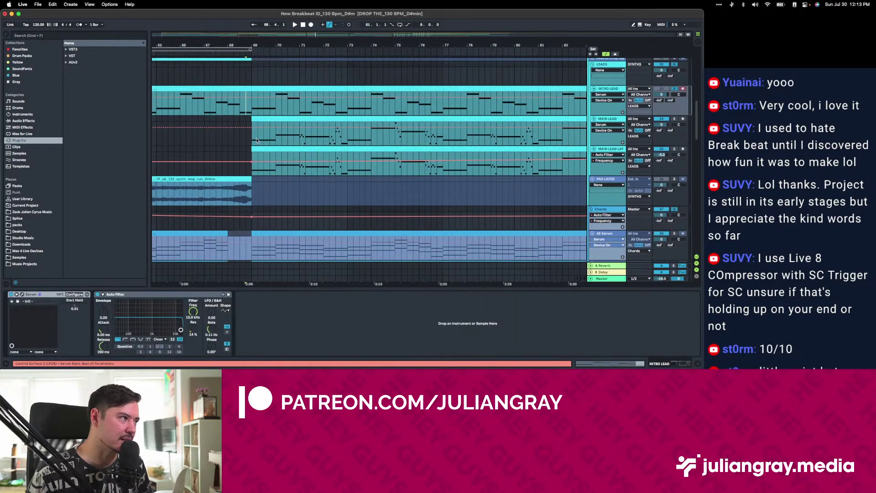
key("space")
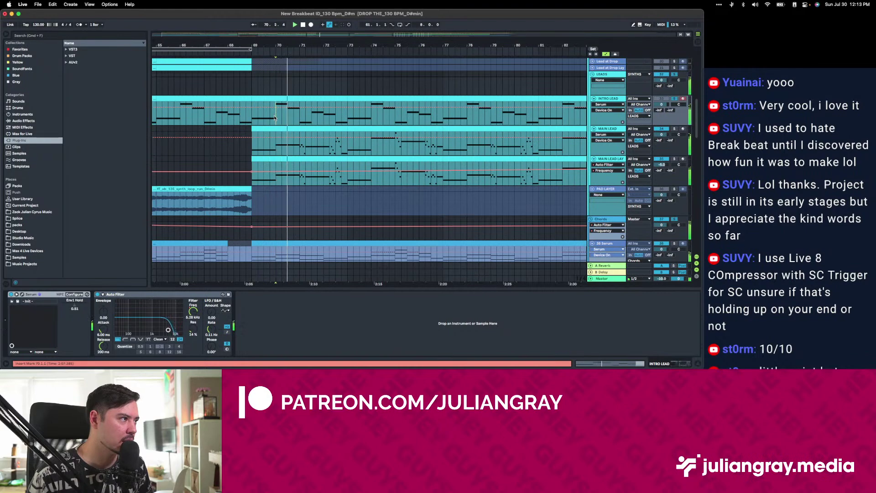
scroll(274, 117, "down", 1)
scroll(274, 118, "right", 1)
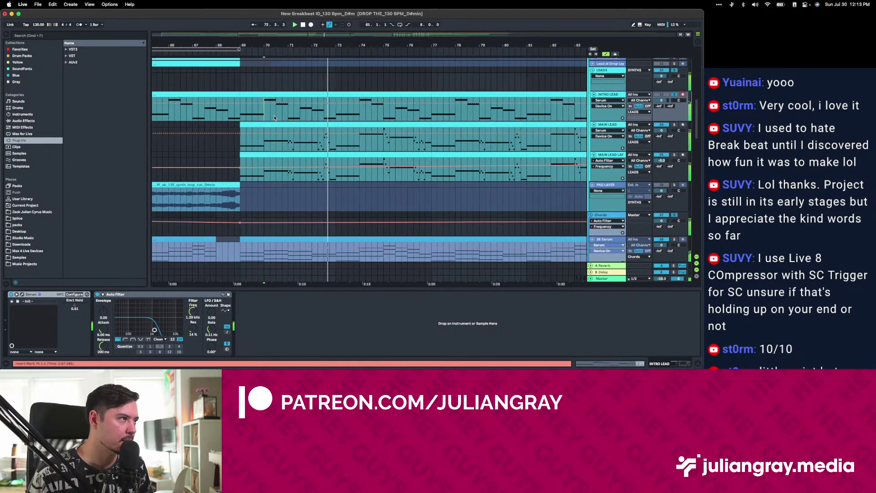
scroll(274, 118, "up", 3)
scroll(274, 118, "left", 1)
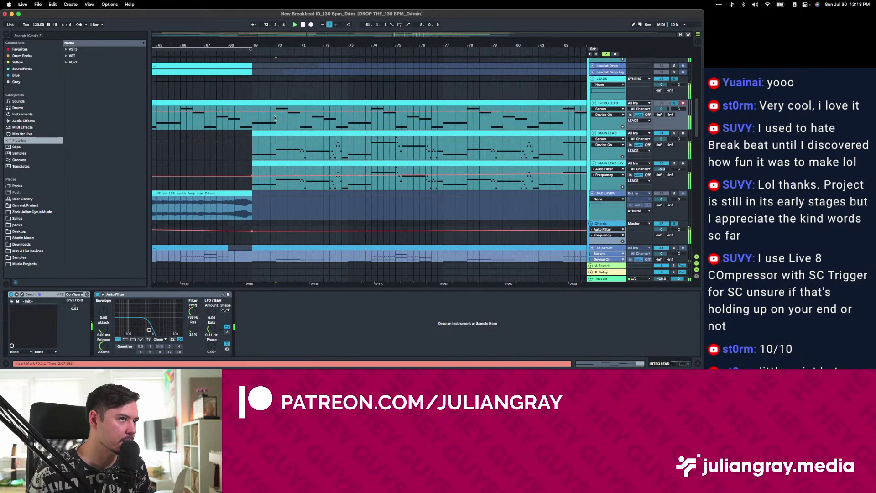
Deactivate the MAIN LEAD and MAIN LEAD LAYER tracks and audition the arrangement from just before bar 69 without them.
left_click(664, 136)
left_click(662, 167)
left_click(252, 129)
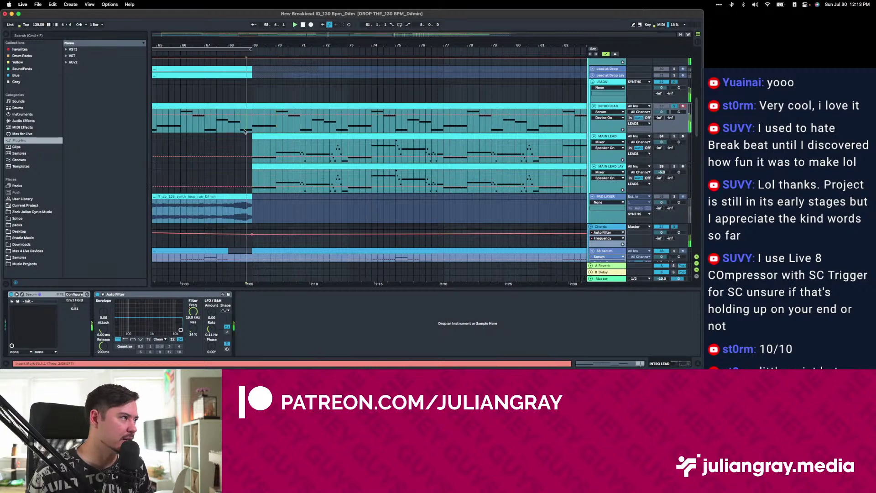
scroll(252, 129, "down", 5)
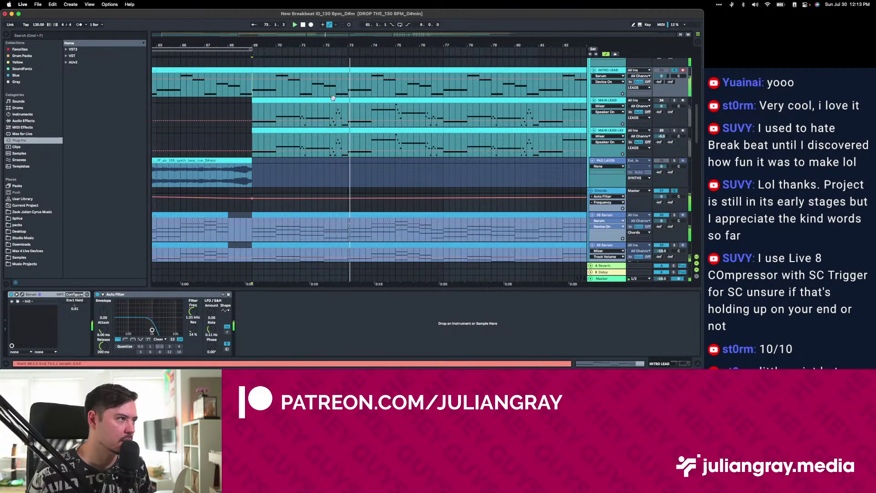
left_click(348, 114)
key("space")
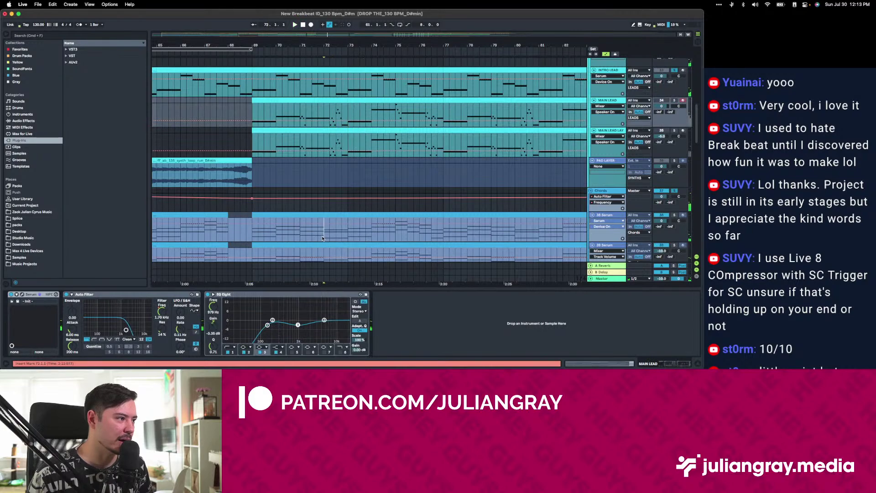
Select bar 71 on the first Chords track and place the insert marker at bar 69 on the MAIN LEAD track.
left_click_drag(323, 228, 306, 224)
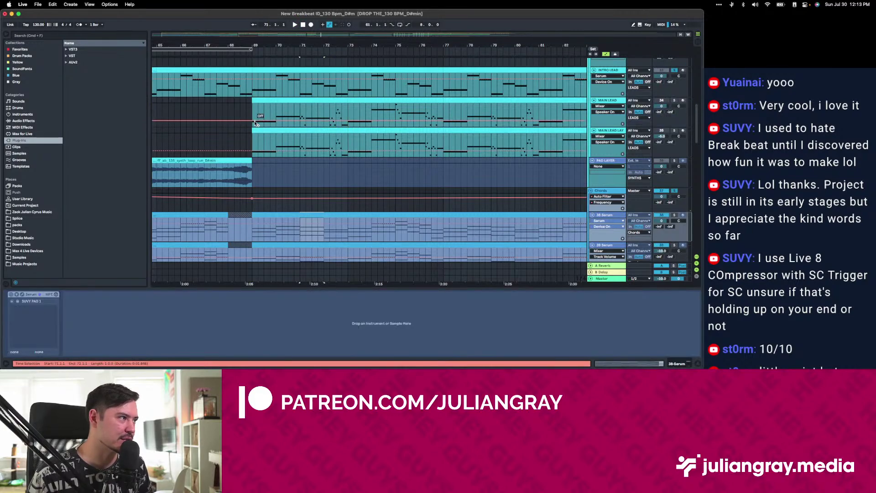
left_click(251, 101)
scroll(250, 108, "up", 1)
scroll(263, 111, "up", 2)
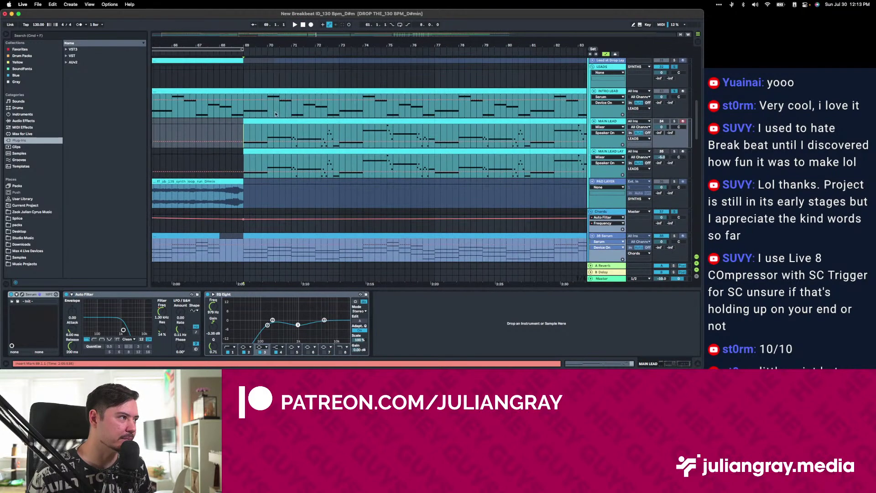
left_click(299, 127)
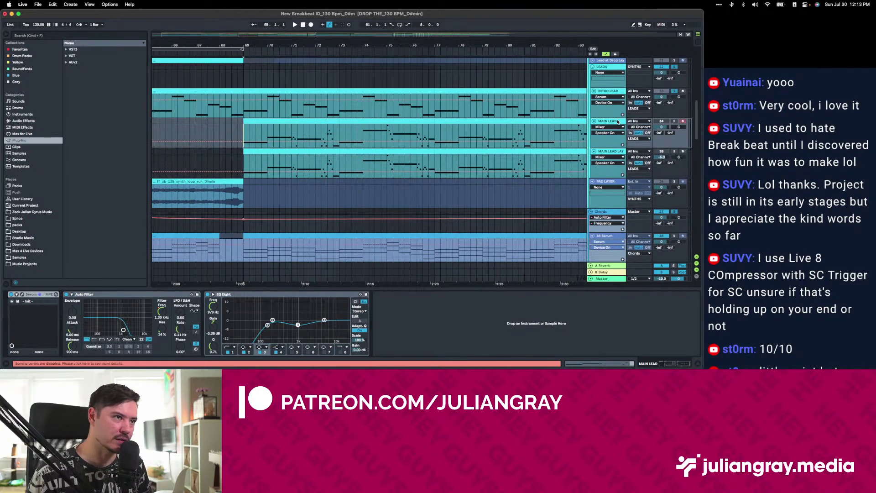
Separate bars 69 to 73 of the MAIN LEAD clip, colour that section pink, and inspect its notes in the piano roll.
left_click(297, 119)
right_click(290, 118)
left_click(365, 229)
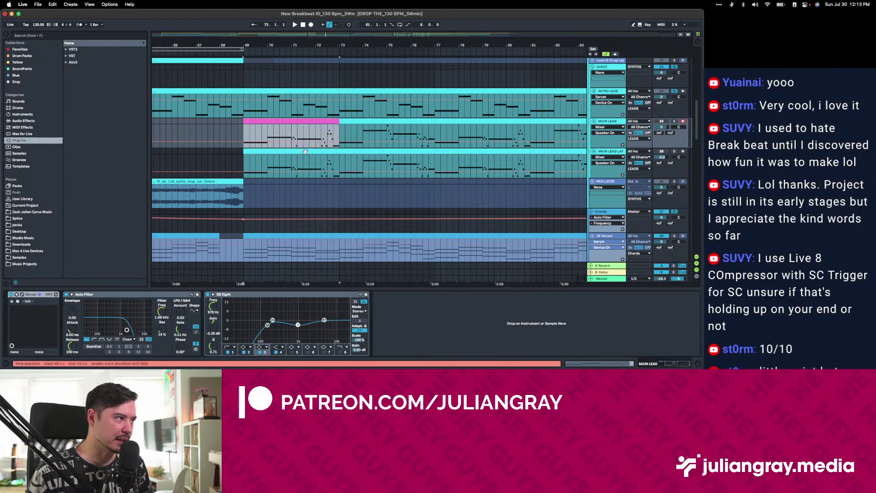
double_click(303, 121)
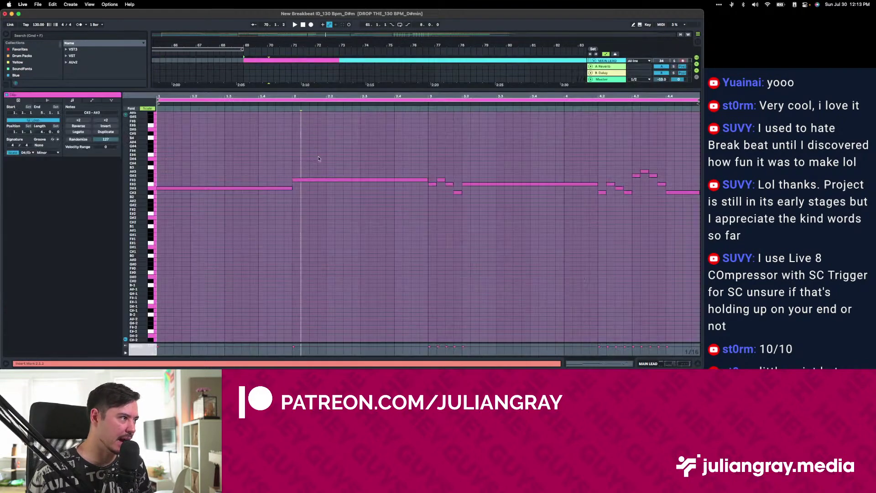
left_click(670, 365)
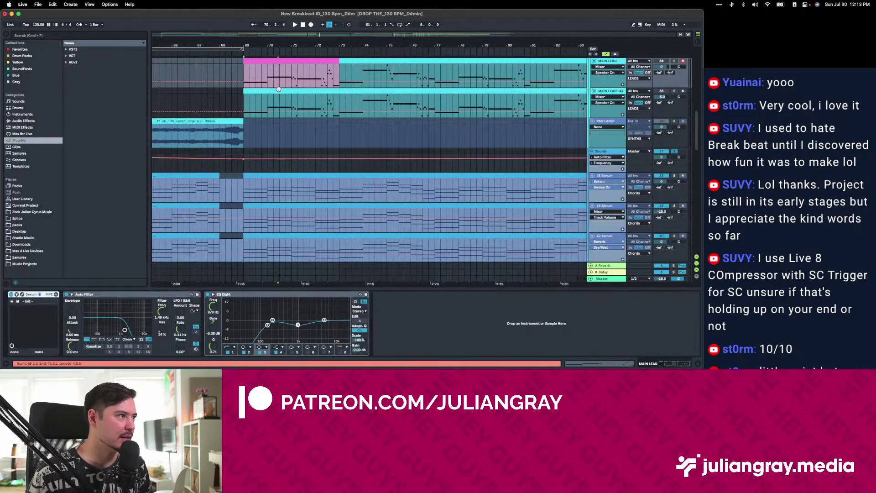
Move both fast note runs in the pink MAIN LEAD section one beat earlier and rejoin bars 69 to 73 as one clip.
left_click(296, 80)
scroll(295, 86, "up", 3)
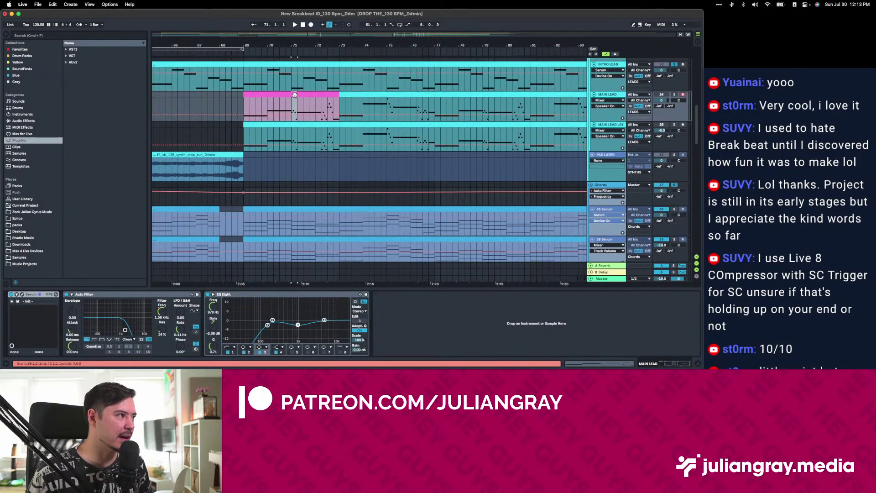
mouse_move(297, 97)
left_mouse_down()
mouse_move(326, 96)
mouse_move(307, 94)
left_mouse_up()
left_click(323, 104)
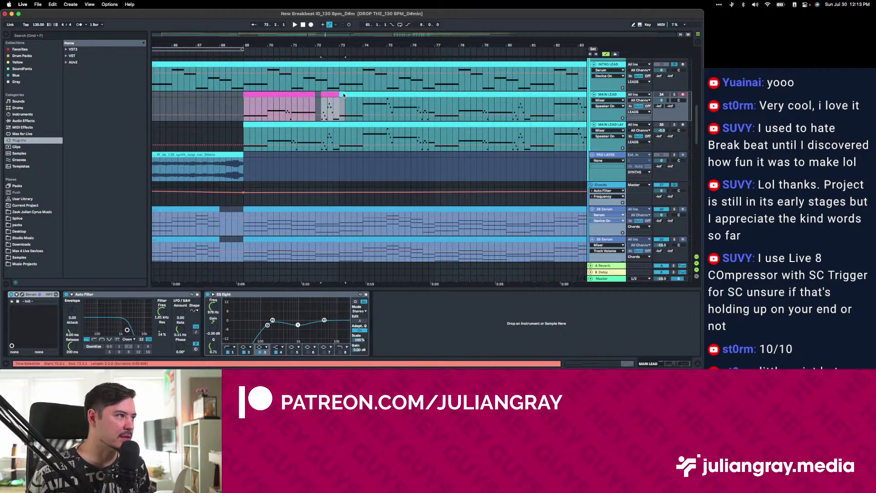
left_click_drag(334, 95, 339, 95)
left_click(333, 104)
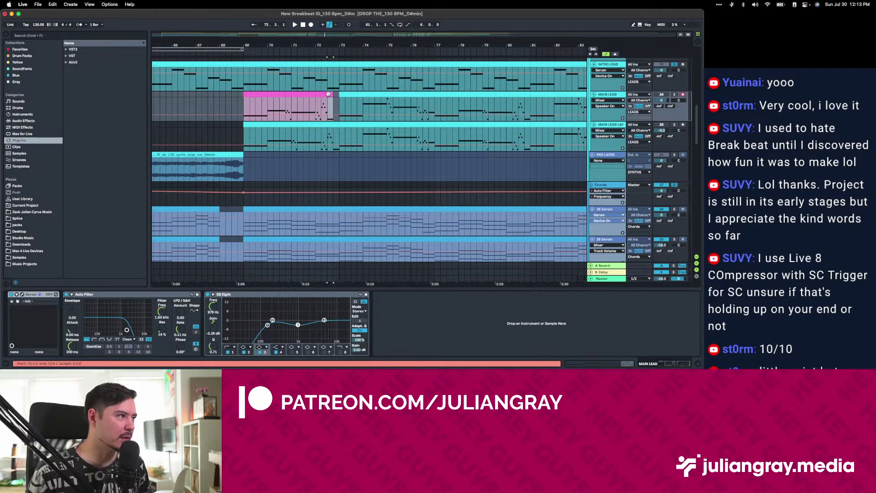
key("super+z")
left_click(246, 94)
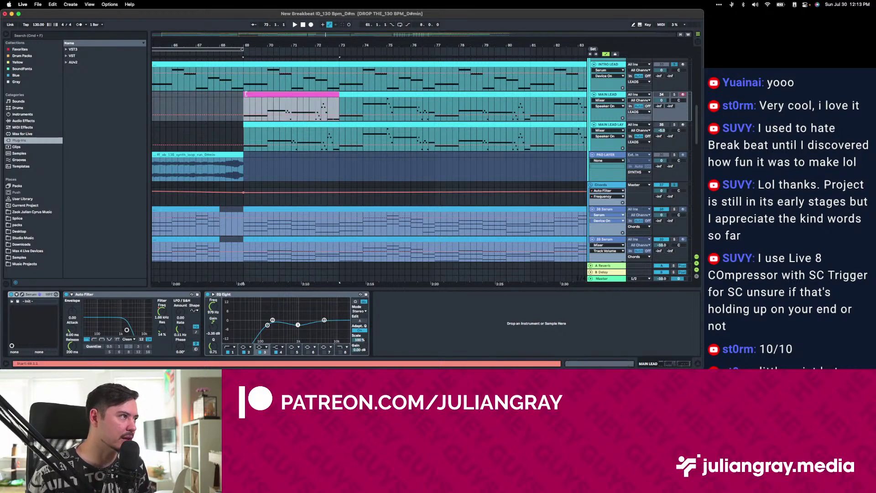
Reactivate the MAIN LEAD track and play the revised pink clip from bar 69.
left_click(237, 102)
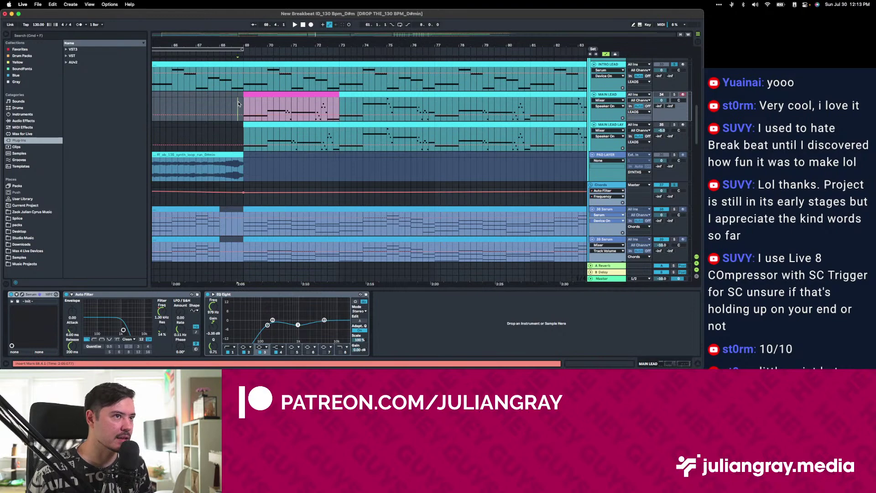
left_click(243, 104)
left_click(663, 76)
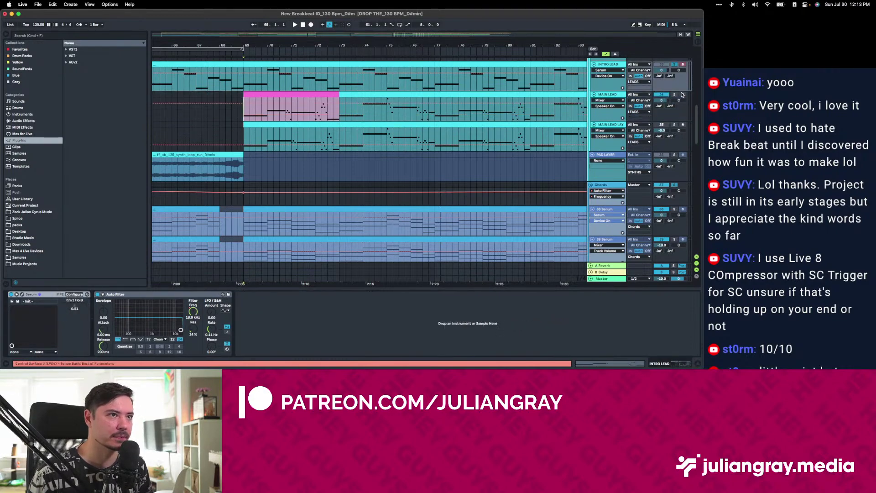
key("space")
scroll(288, 138, "up", 1)
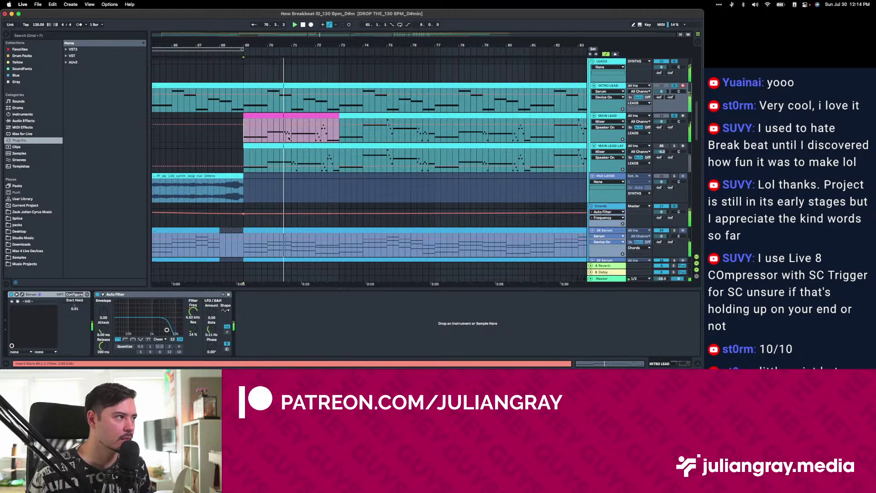
Audition the pink MAIN LEAD clip around bars 70 and 71, and stop playback with bars 69 to 73 selected.
left_click(327, 137)
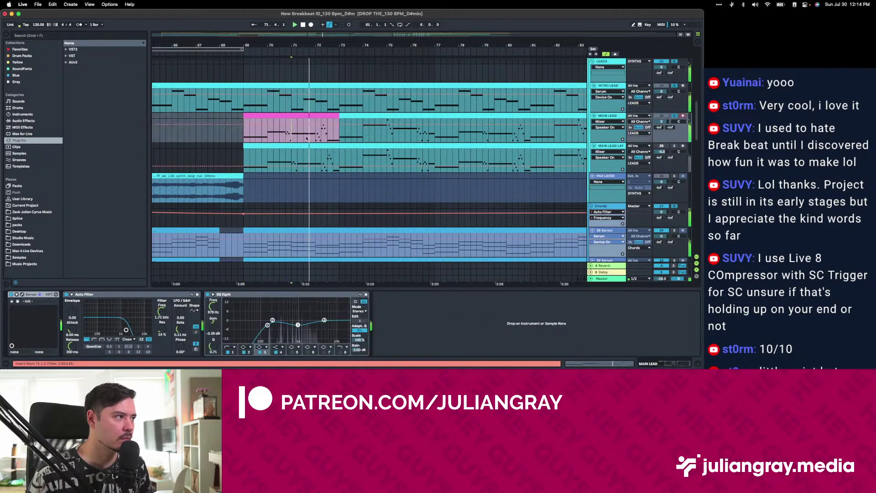
key("space")
key("space")
left_click(269, 135)
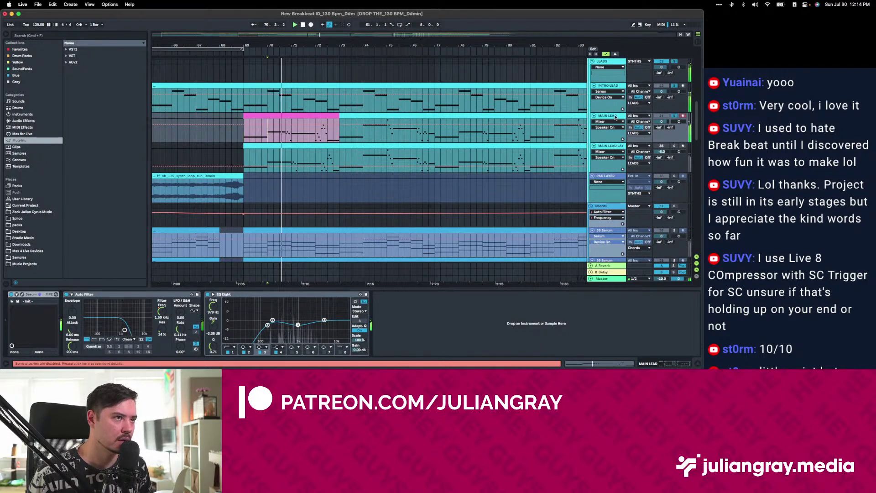
left_click(290, 136)
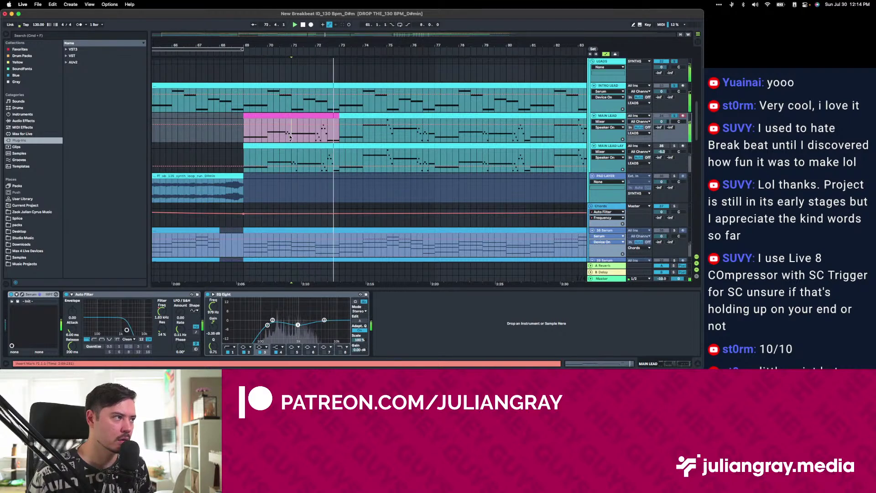
left_click(295, 124)
key("space")
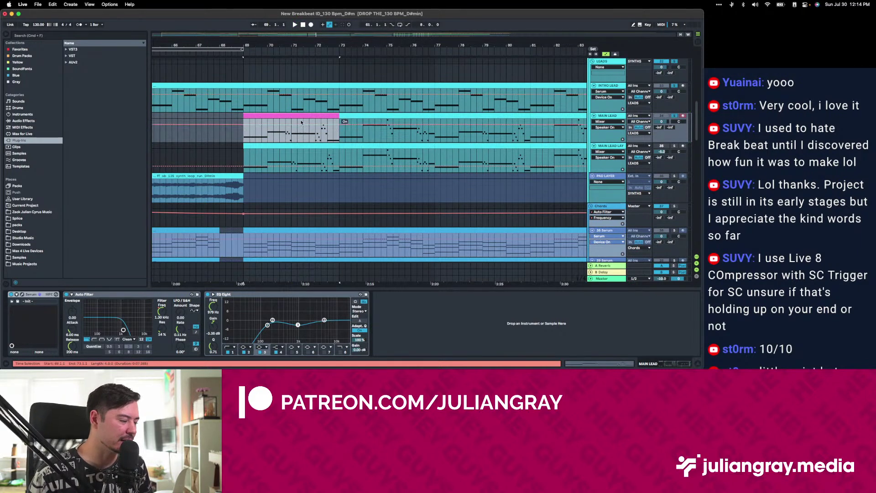
Try duplicating the pink MAIN LEAD clip into bars 73 to 77, and undo the duplication.
key("super+d")
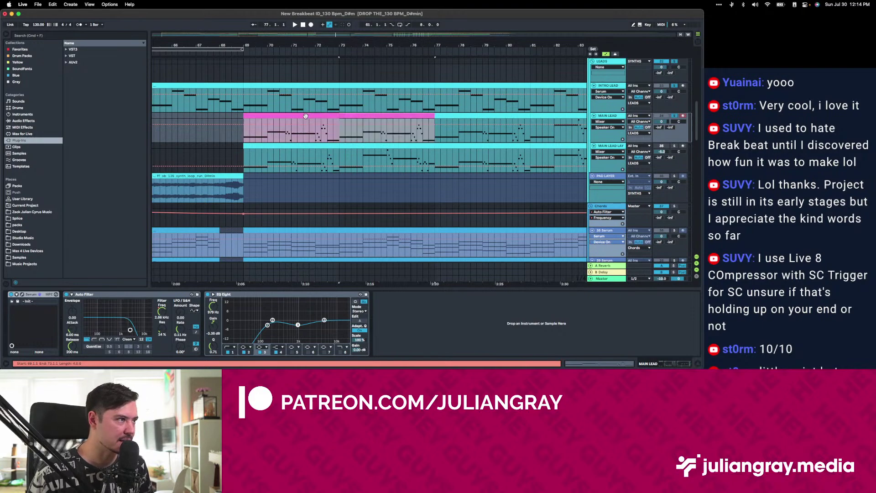
left_click_drag(264, 32, 330, 39)
key("super+z")
Lock the automation envelopes and shift the MAIN LEAD note runs in bars 75 and 76 earlier.
left_click(615, 54)
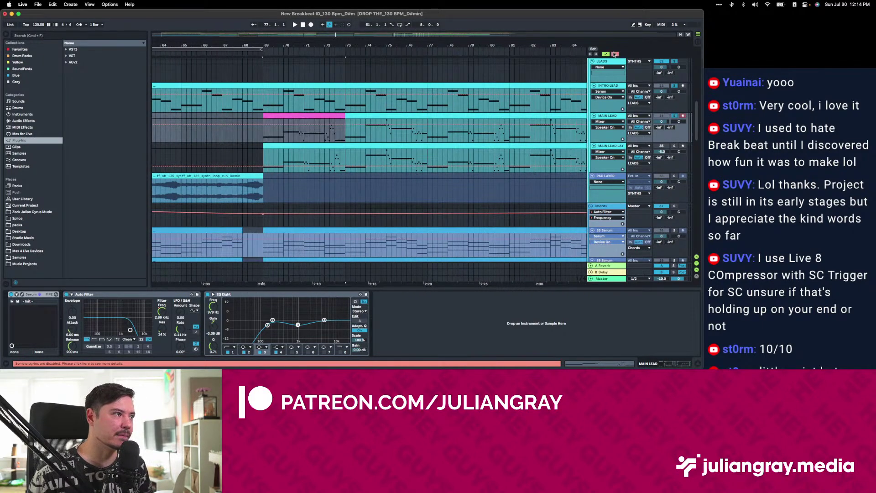
left_click(392, 137)
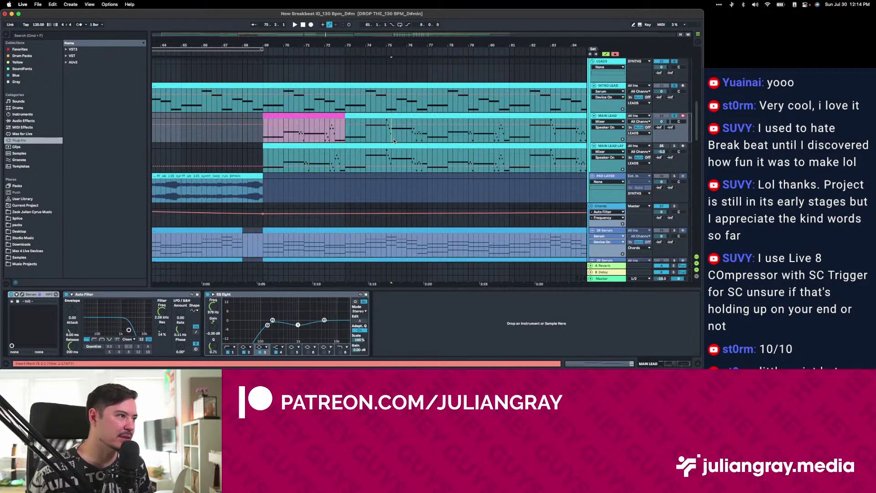
left_click_drag(394, 131, 412, 116)
left_click(365, 138)
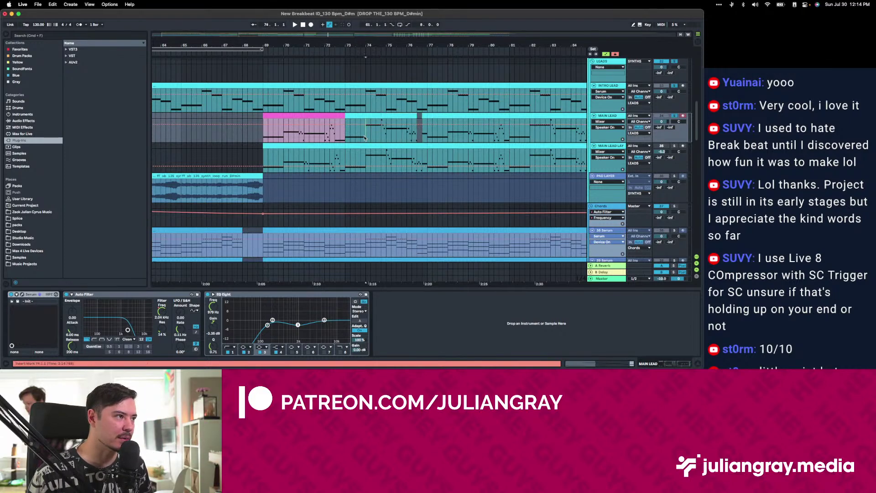
left_click(423, 115)
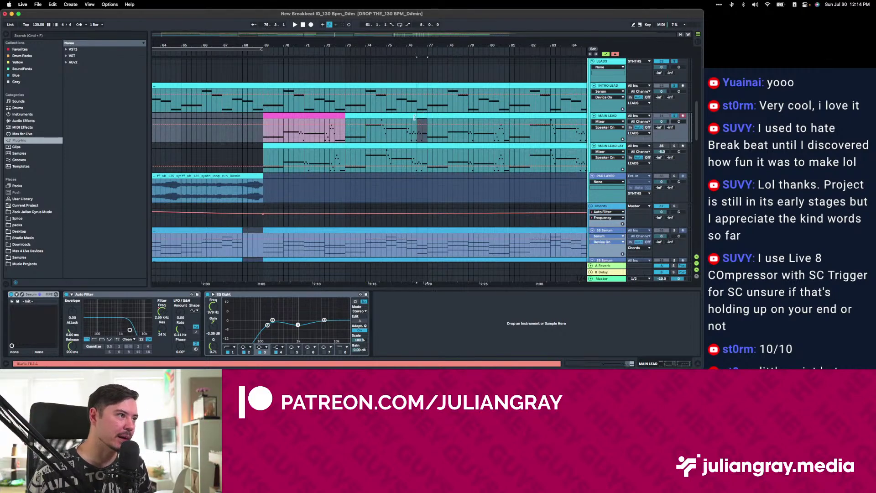
left_click_drag(424, 116, 419, 115)
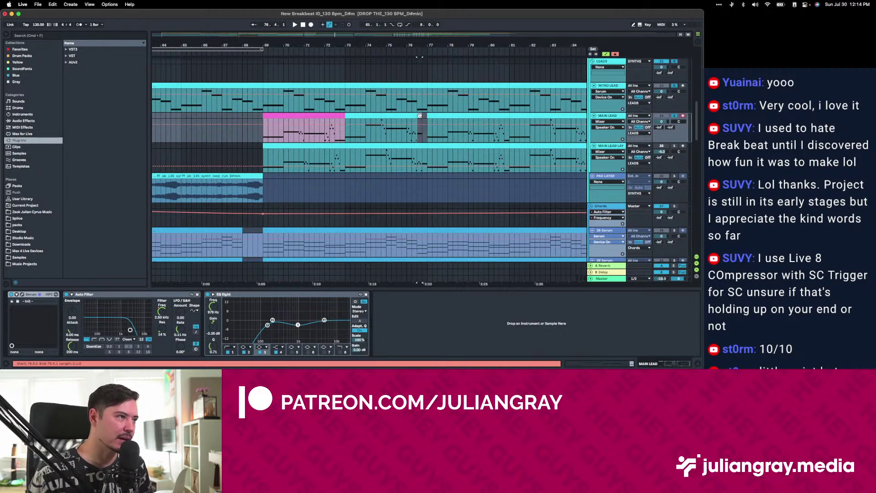
left_click(422, 116)
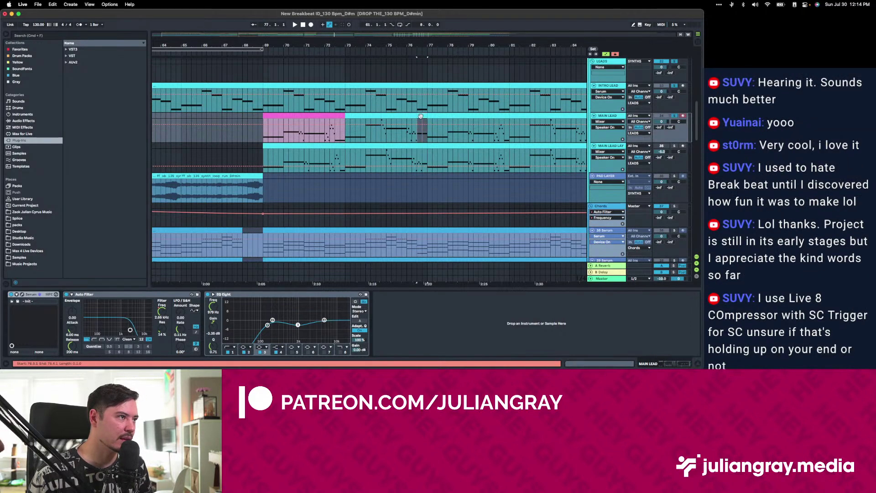
Recolour the MAIN LEAD clip at bars 73 to 77 yellow.
left_click_drag(397, 115, 374, 115)
right_click(372, 116)
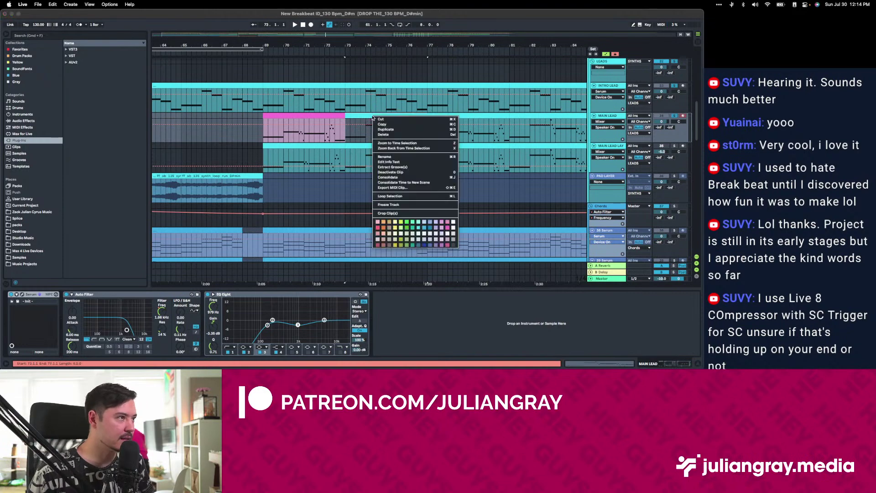
left_click(395, 229)
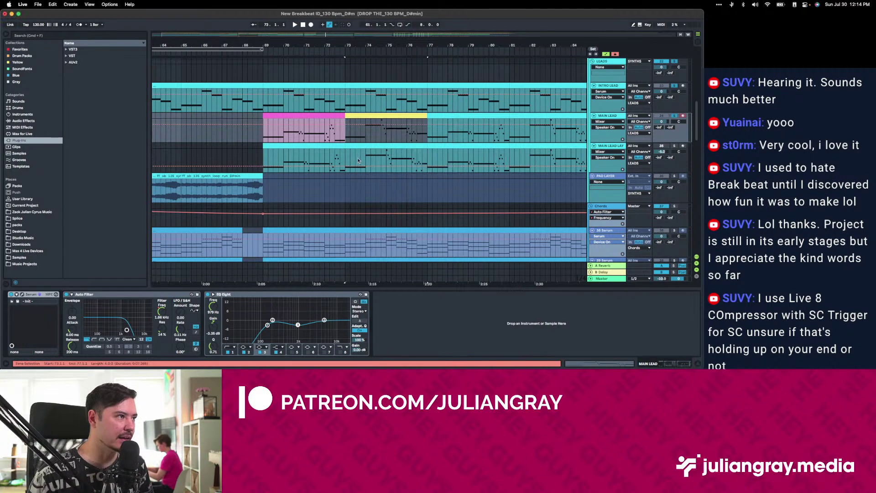
Play the pink and yellow MAIN LEAD clips from just before bar 69.
left_click(259, 134)
key("space")
scroll(346, 133, "right", 2)
scroll(345, 133, "right", 2)
scroll(374, 132, "right", 1)
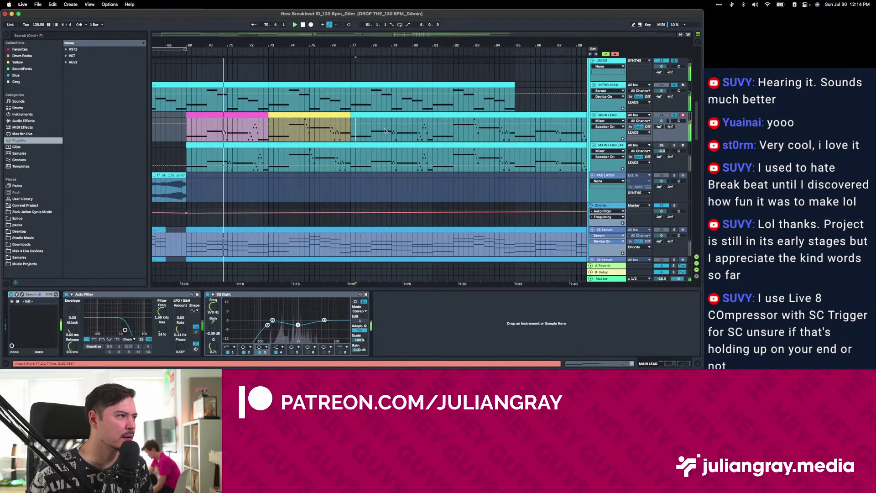
Repeat the pink and yellow MAIN LEAD clips over bars 77 to 85, and copy the sequence onto MAIN LEAD LAYER from bar 69.
left_click(233, 114)
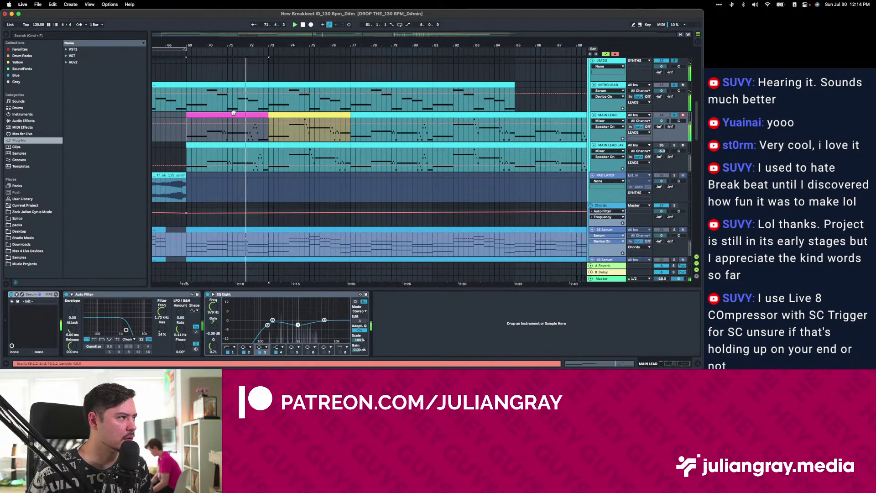
left_click_drag(233, 114, 397, 114)
left_click_drag(343, 117, 462, 133)
left_click(462, 133)
key("space")
left_click(491, 144)
key("super+v")
Play the drop from just before bar 69 and solo the MAIN LEAD LAYER track.
left_click(209, 132)
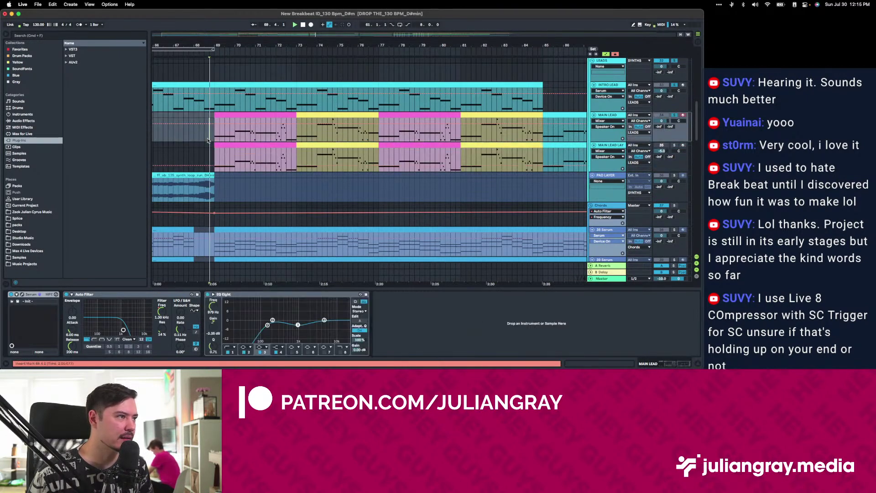
key("space")
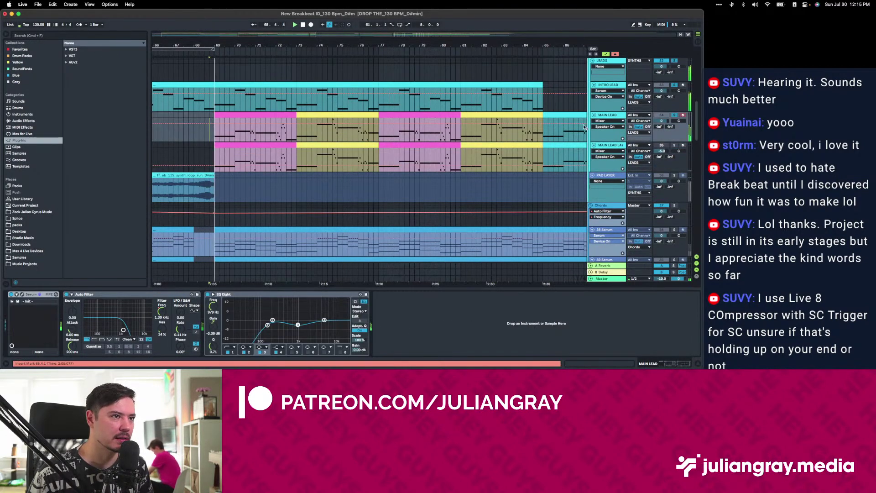
left_click(677, 145)
scroll(468, 132, "down", 2)
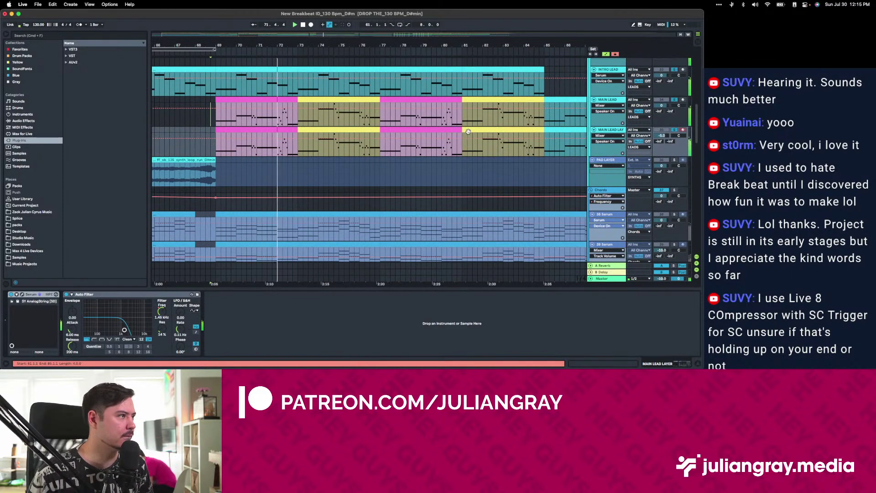
scroll(468, 133, "down", 1)
scroll(469, 134, "down", 1)
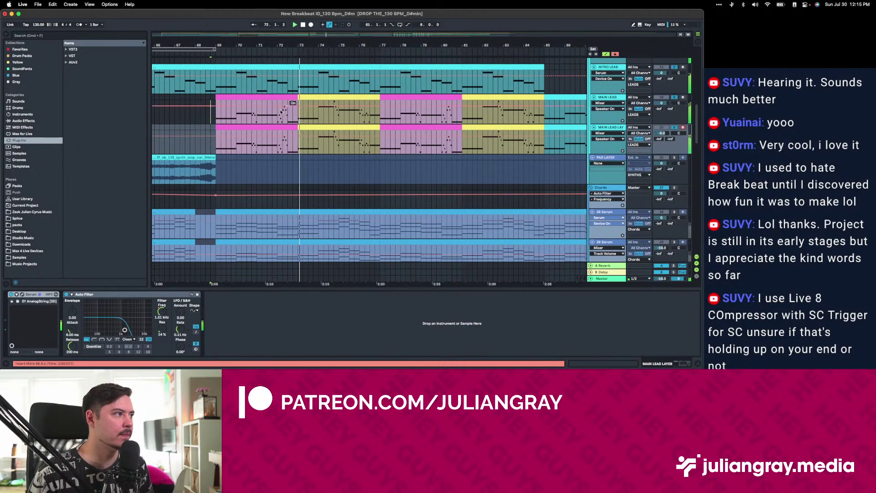
Stop playback and compare the INTRO LEAD notes with both main lead tracks around bars 69 and 71.
left_click(262, 118)
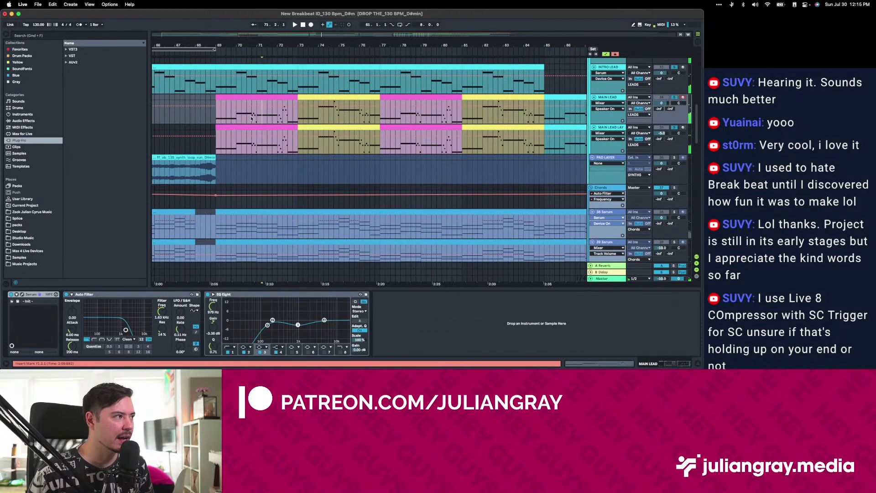
left_click(258, 77)
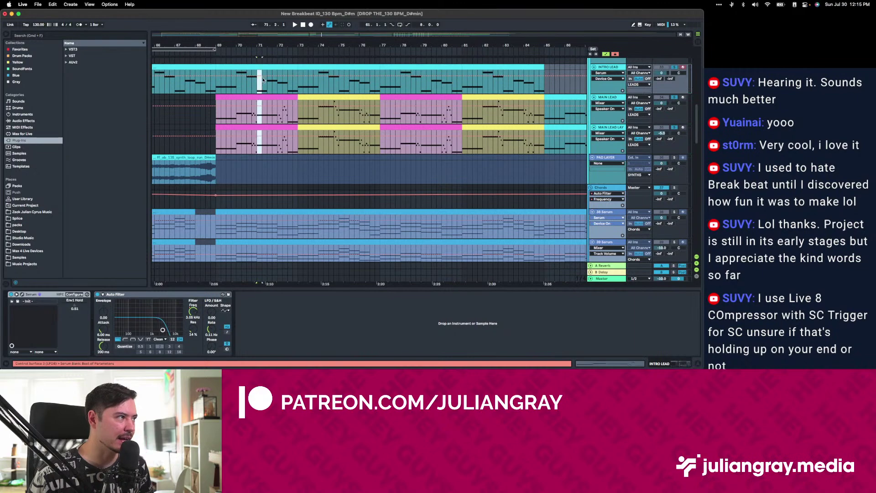
scroll(256, 134, "up", 3)
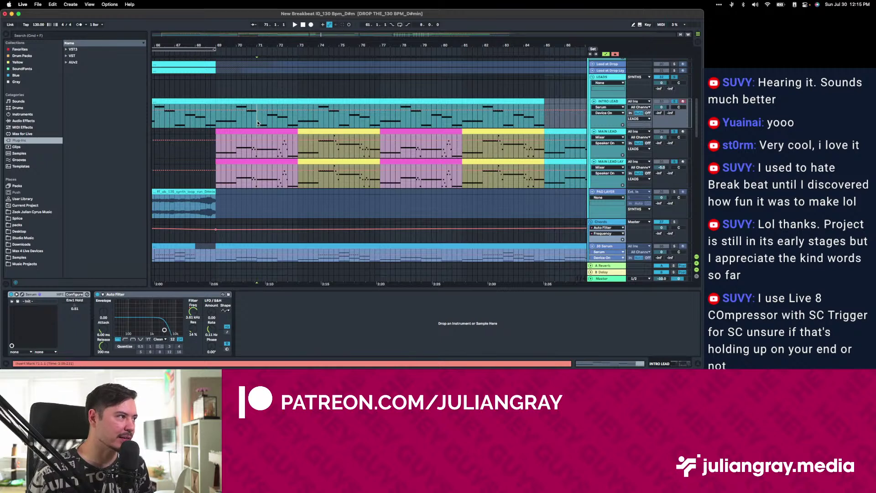
left_click_drag(234, 120, 217, 117)
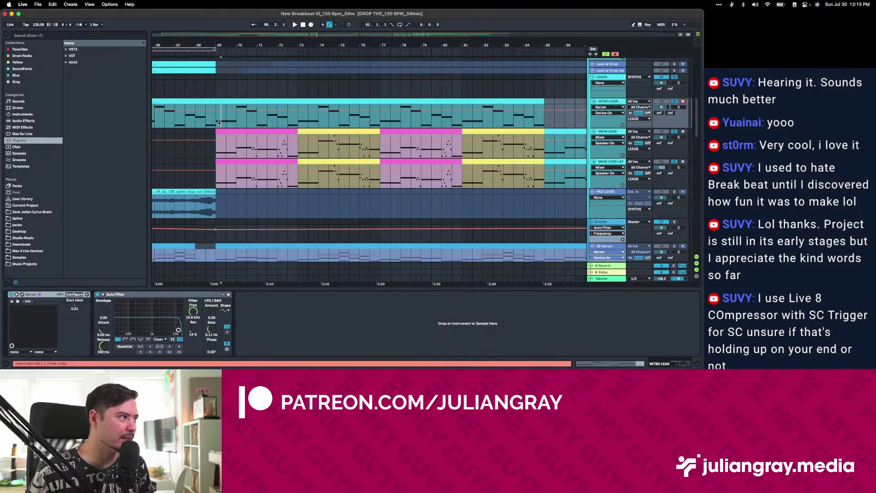
left_click(217, 124)
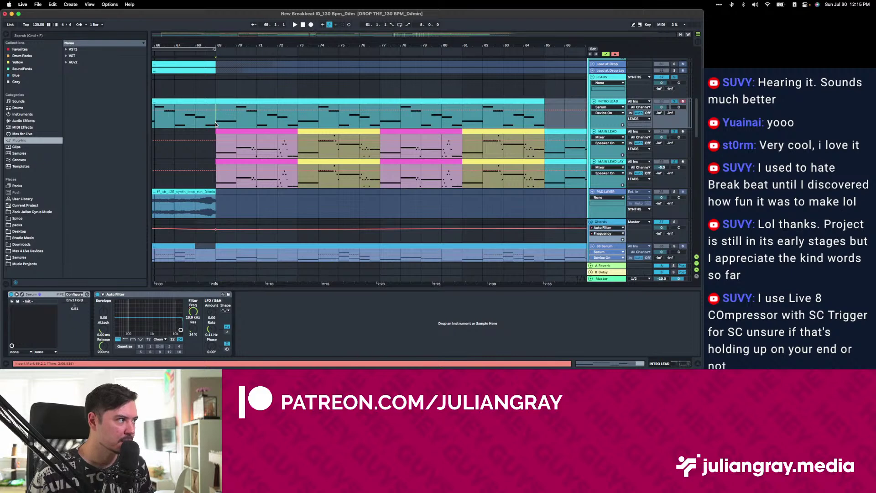
left_click(215, 141)
left_click(257, 122)
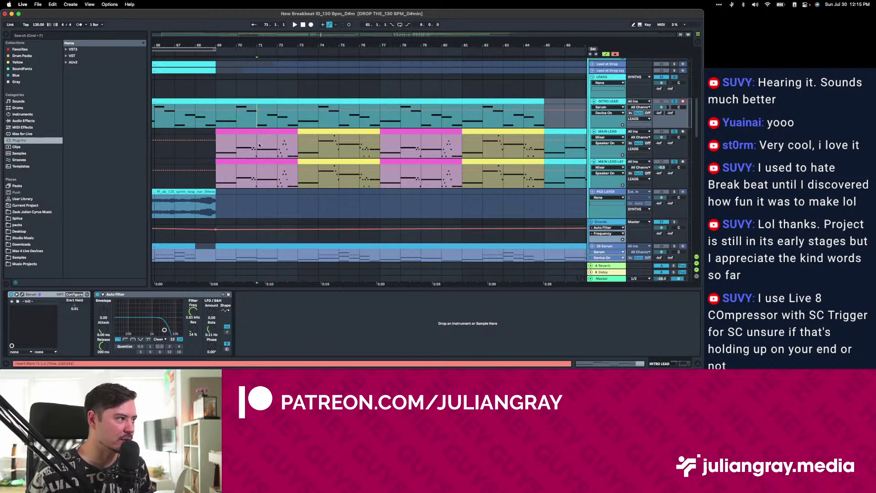
scroll(263, 173, "down", 1)
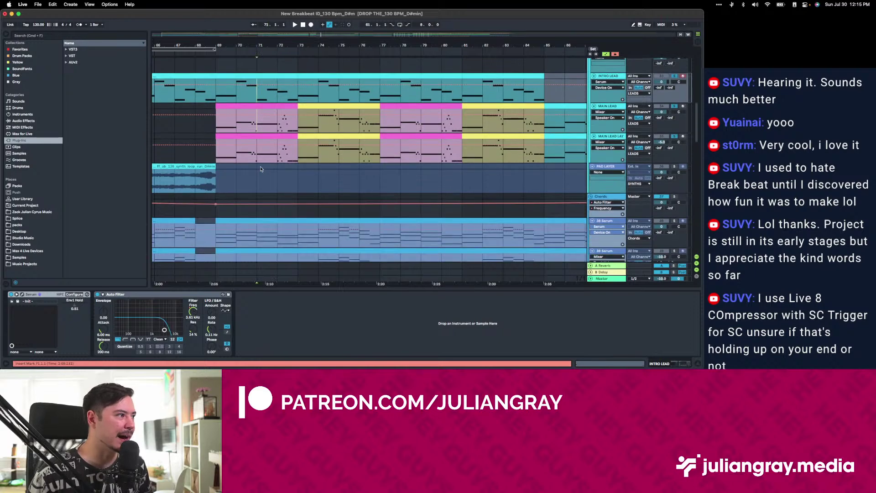
left_click(259, 155)
Try duplicating the MAIN LEAD and MAIN LEAD LAYER clips from bars 69 to 85 into bars 85 to 101, and undo the duplication.
left_click(290, 138)
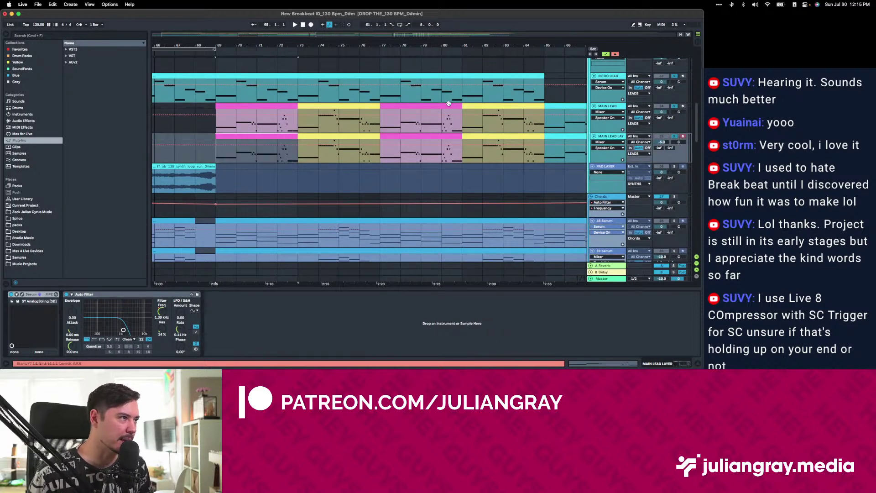
left_click(489, 108)
scroll(317, 76, "right", 10)
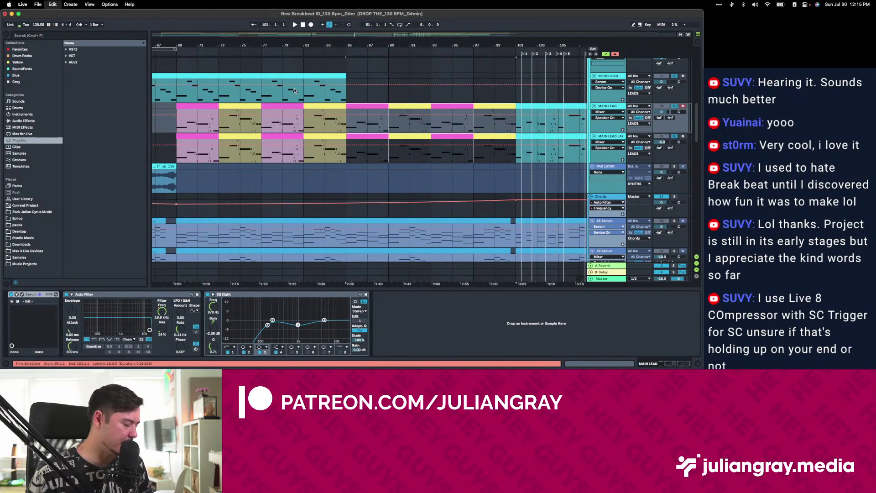
left_click(291, 135)
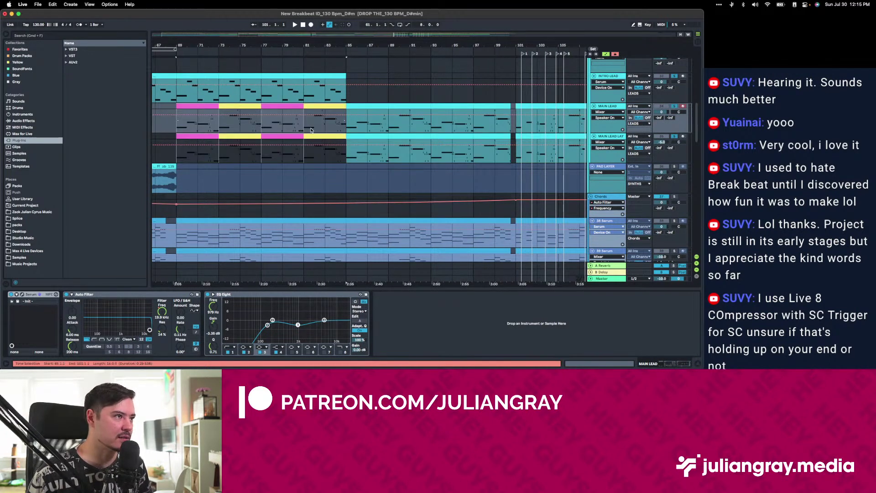
Duplicate the pink and yellow clips of MAIN LEAD and MAIN LEAD LAYER into bars 85 to 101.
left_click(310, 130)
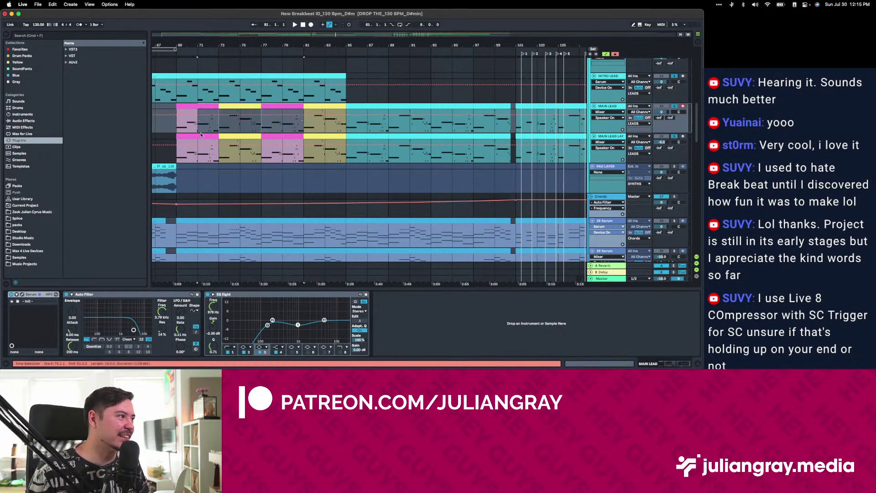
left_click(198, 134)
left_click_drag(198, 134, 511, 120)
left_click(319, 137)
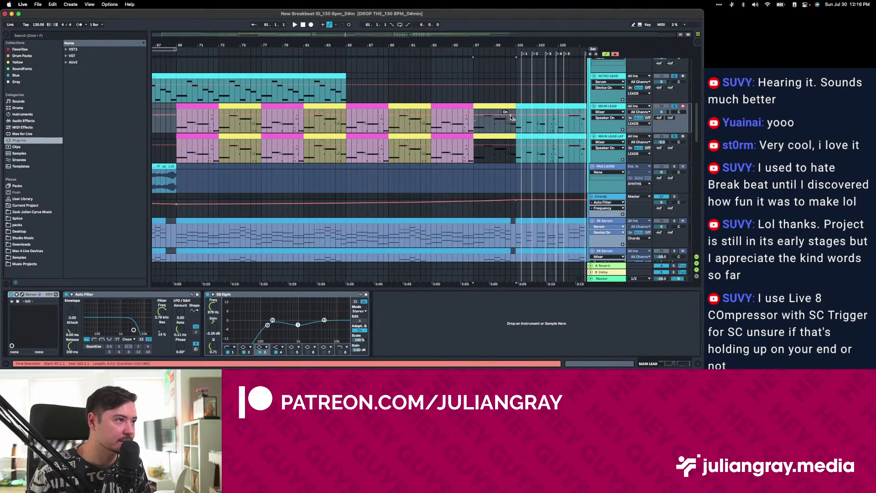
Shorten the last yellow clips on both main lead tracks to leave a short gap before bar 101.
left_click(512, 107)
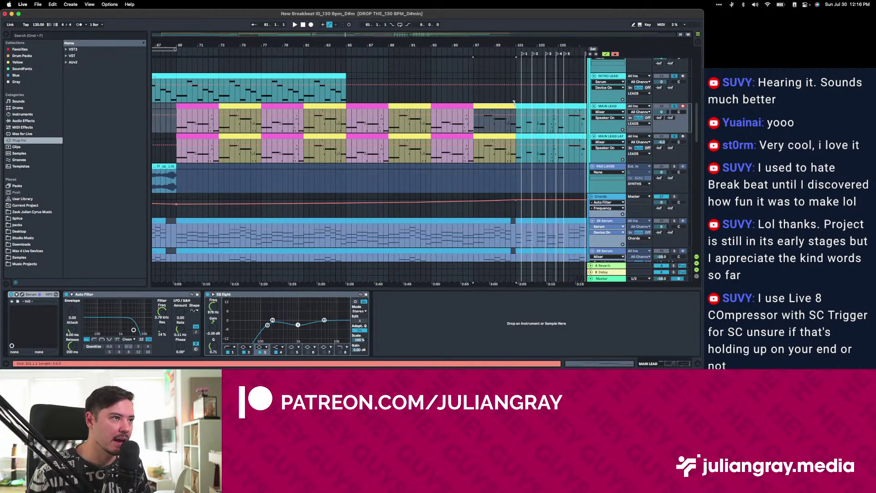
left_click(513, 135)
left_click(511, 125)
scroll(511, 125, "right", 5)
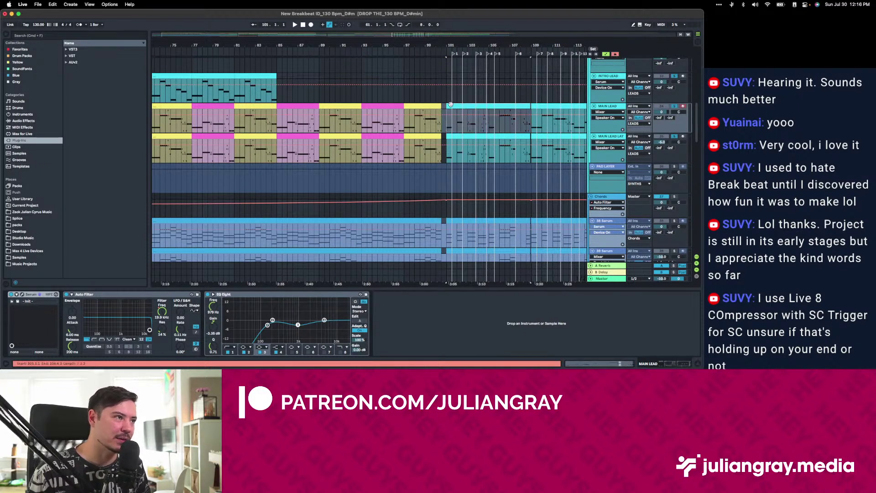
Examine the recoloured lead clips before bar 101 and the remaining cyan MAIN LEAD clips after it.
left_click(422, 104)
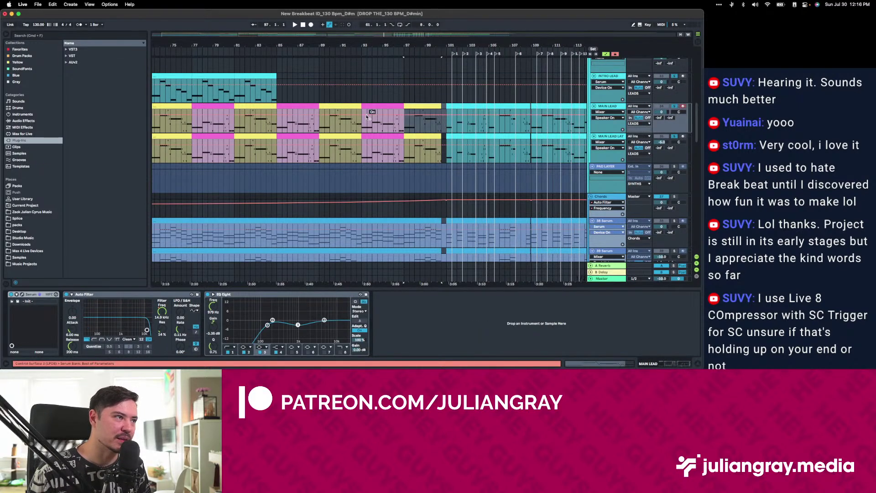
left_click_drag(404, 141, 342, 136)
left_click(334, 107, "shift")
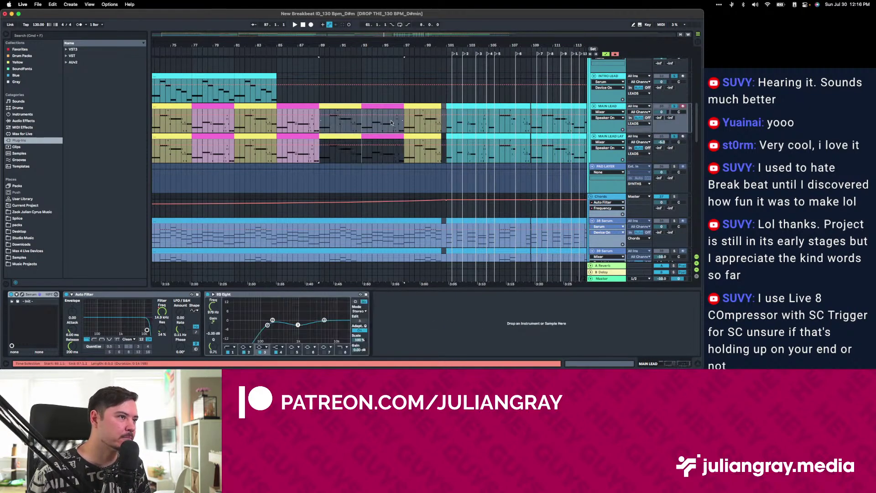
scroll(391, 122, "right", 5)
left_click(511, 126)
scroll(509, 128, "right", 5)
scroll(510, 127, "left", 15)
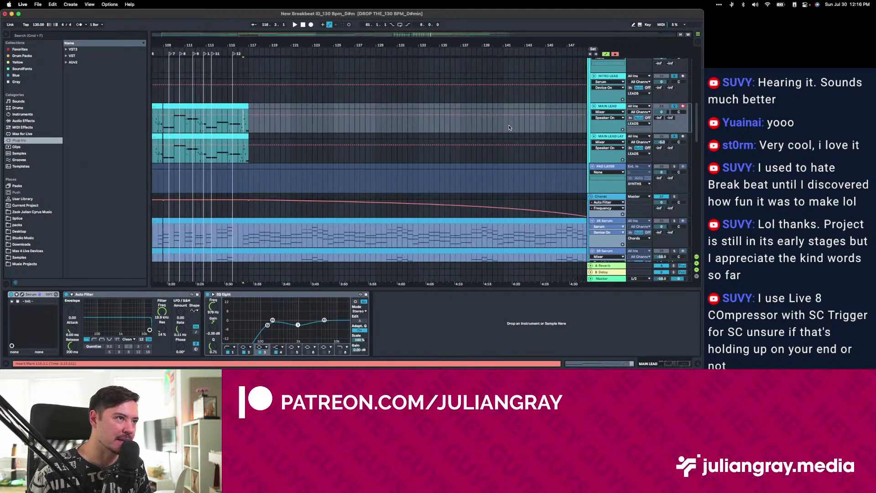
scroll(510, 128, "left", 5)
scroll(478, 130, "right", 10)
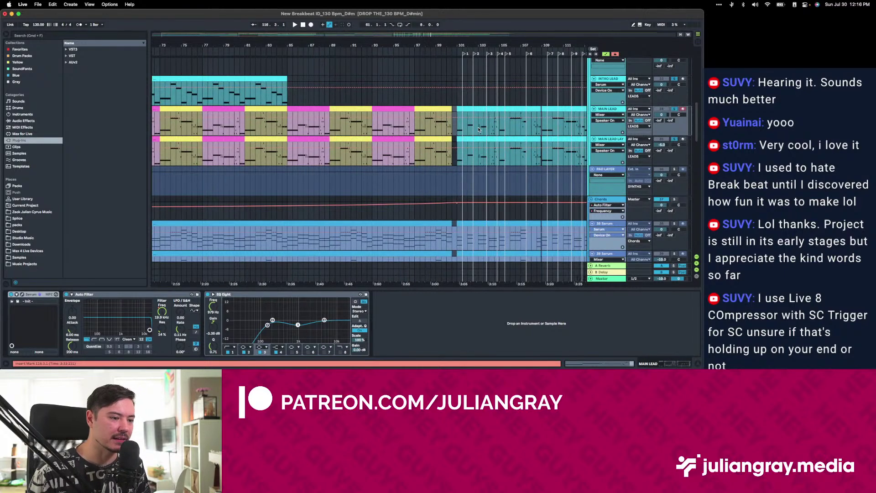
scroll(478, 129, "left", 4)
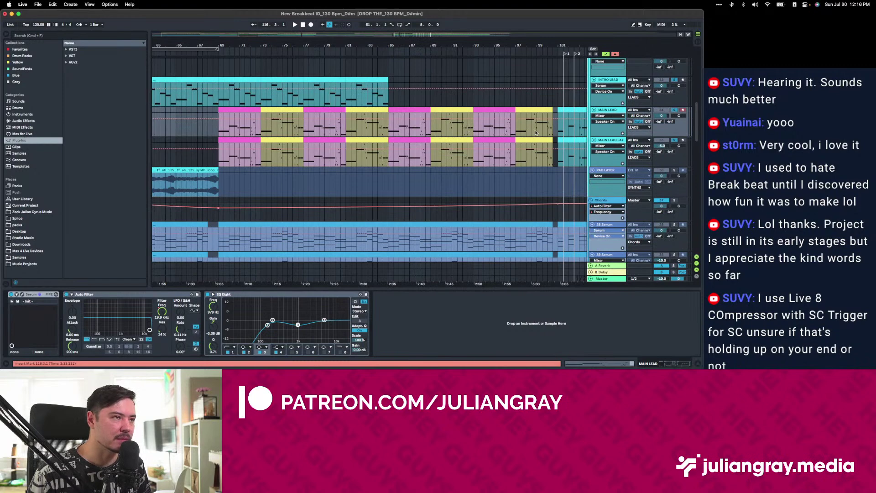
scroll(537, 132, "right", 5)
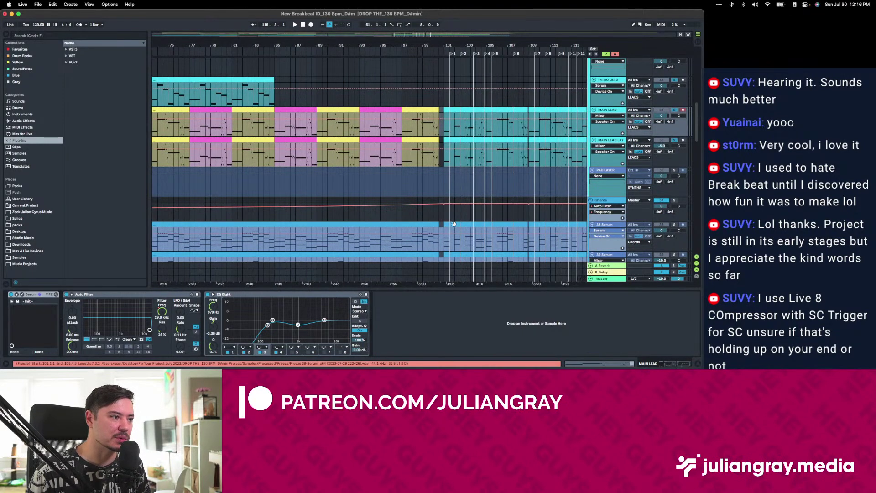
Compare the Serum chord notes with the MAIN LEAD melody around bars 101 to 103, and inspect the Chords group's three Serum tracks near bar 69.
left_click_drag(445, 244, 507, 245)
left_click(466, 245)
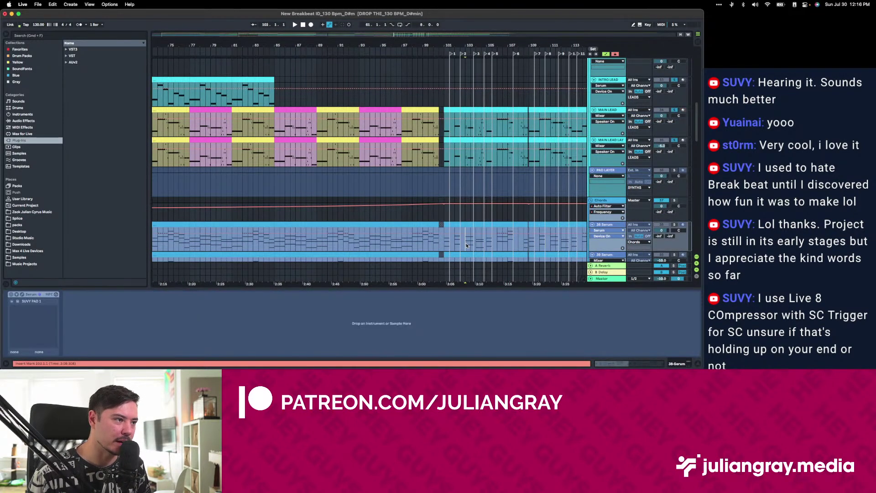
left_click_drag(468, 131, 474, 130)
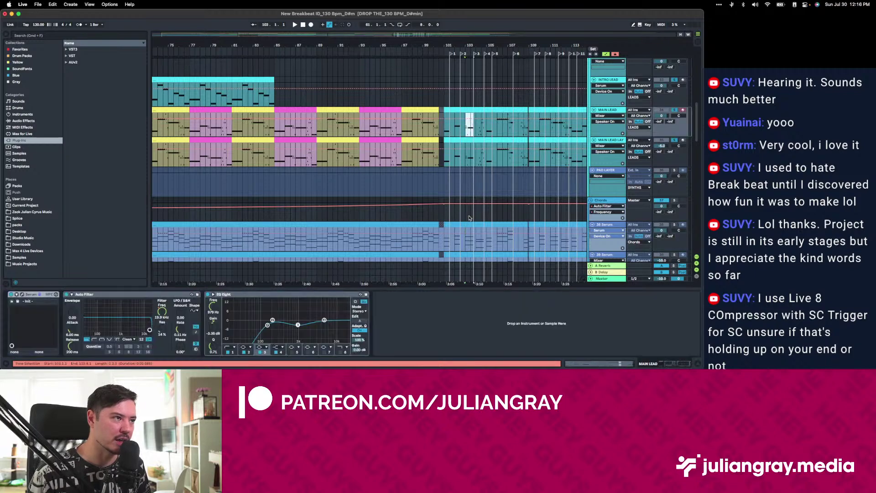
left_click(471, 246)
scroll(466, 246, "left", 10)
left_click(459, 244)
left_click(450, 244)
scroll(461, 238, "right", 3)
scroll(465, 230, "down", 3)
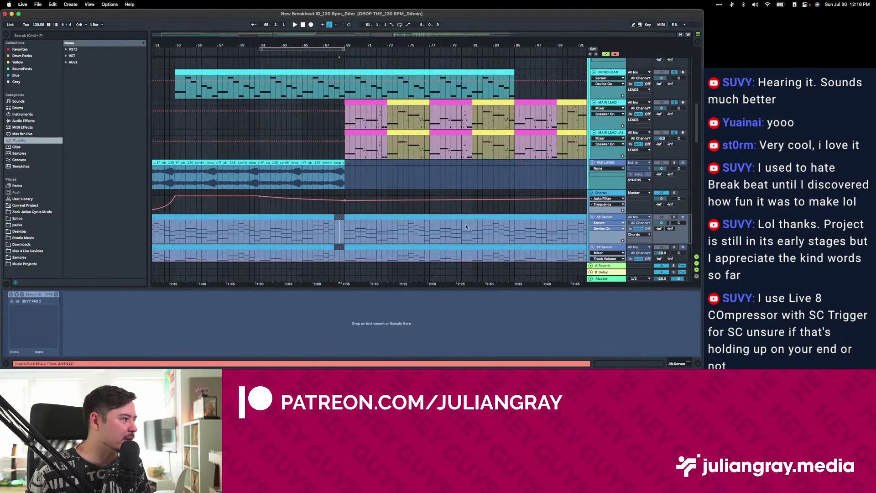
left_click(604, 206)
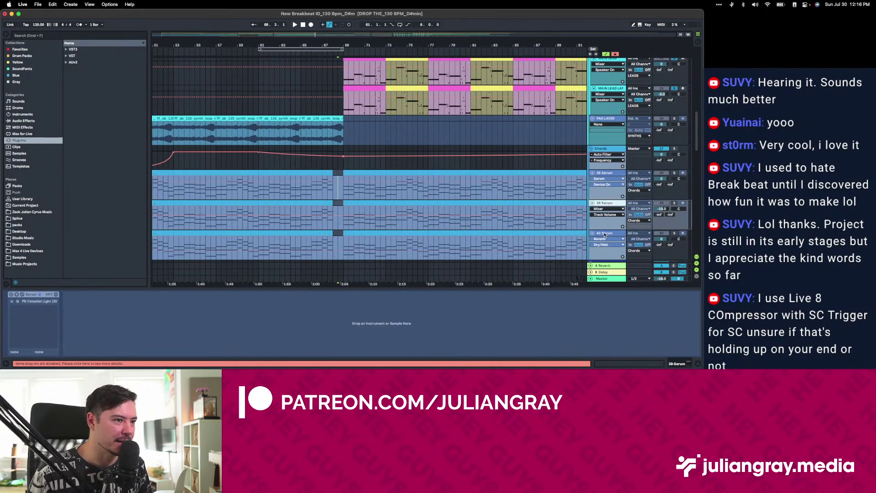
left_click(604, 233)
left_click(338, 187)
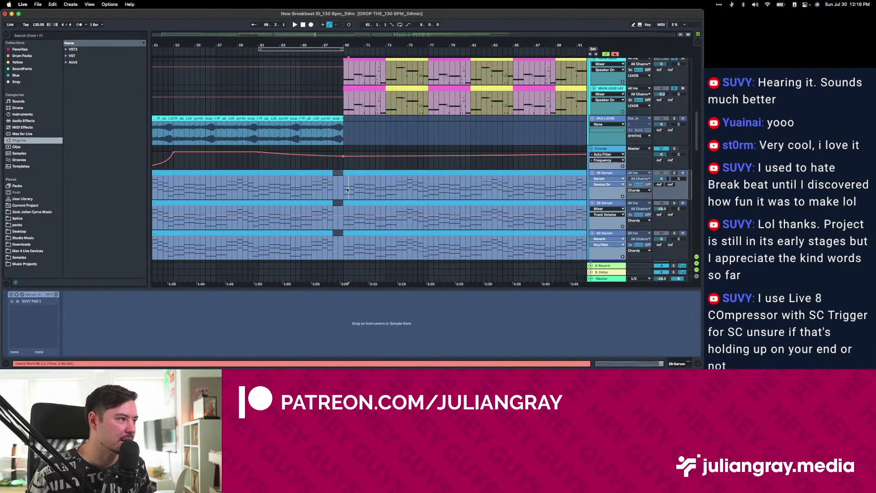
scroll(345, 187, "right", 3)
Unfreeze the three Serum tracks in the Chords group.
left_click(312, 192)
left_click_drag(314, 192, 321, 174)
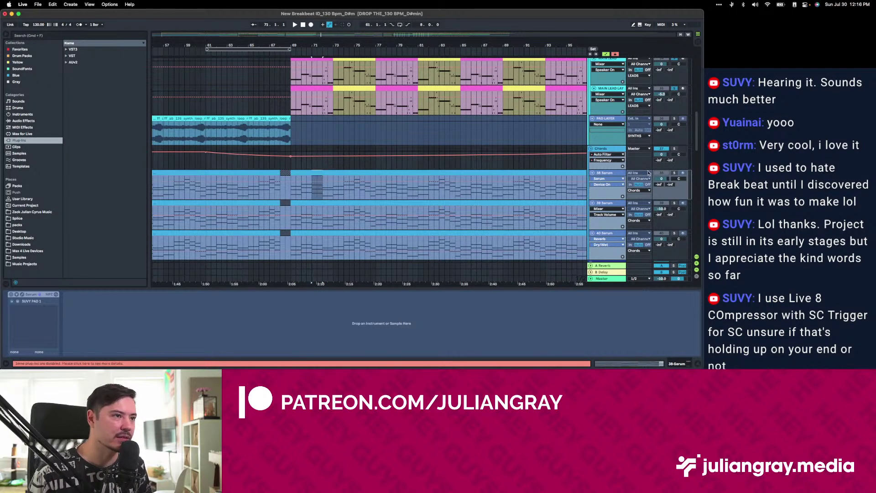
left_click(611, 167)
right_click(612, 172)
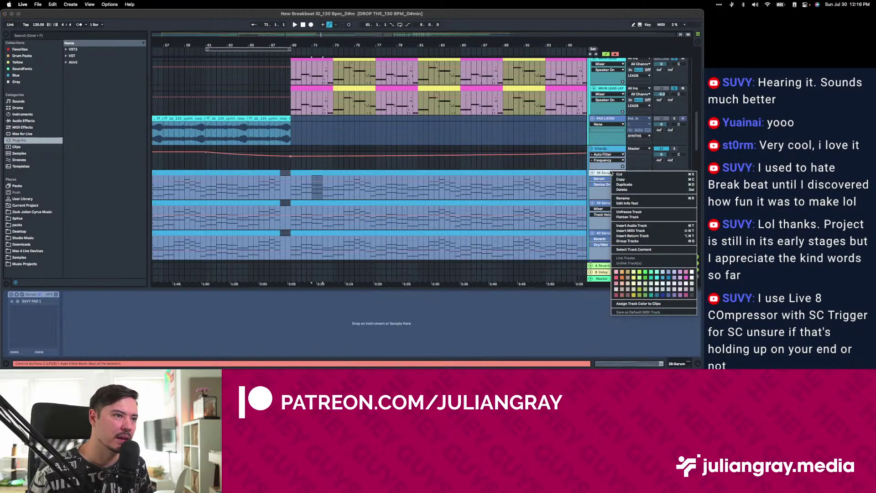
left_click(627, 212)
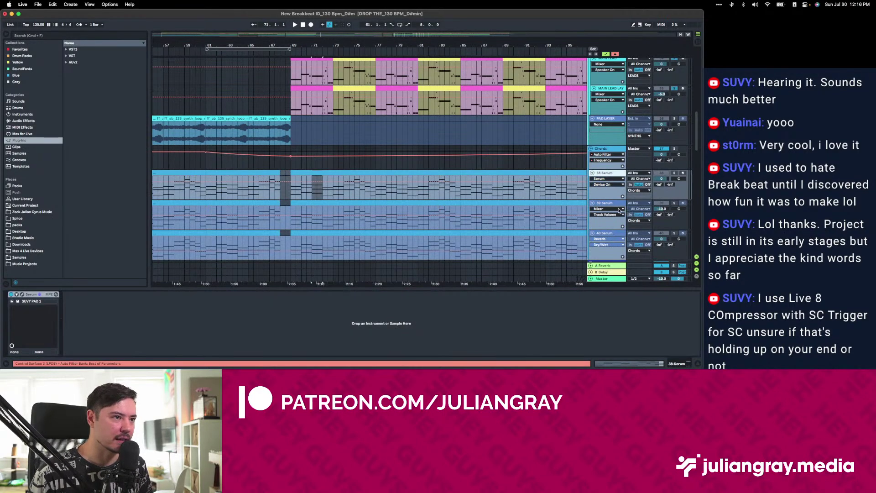
right_click(622, 211)
right_click(611, 234)
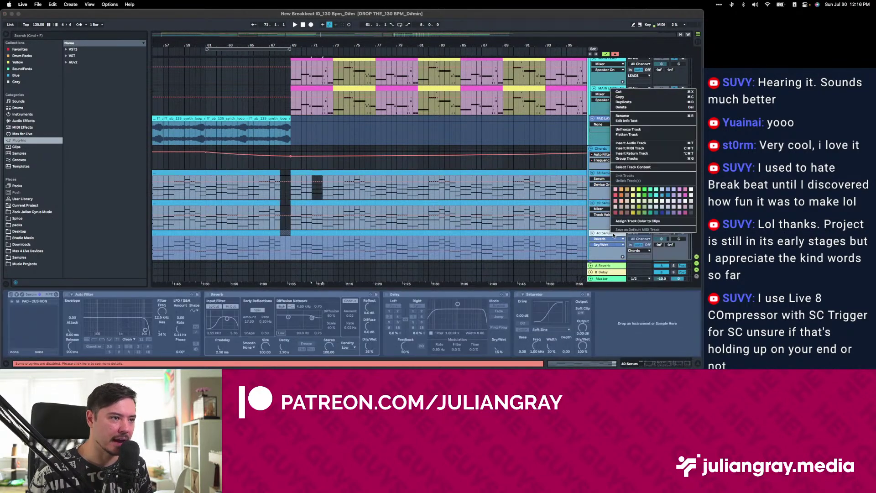
left_click(639, 129)
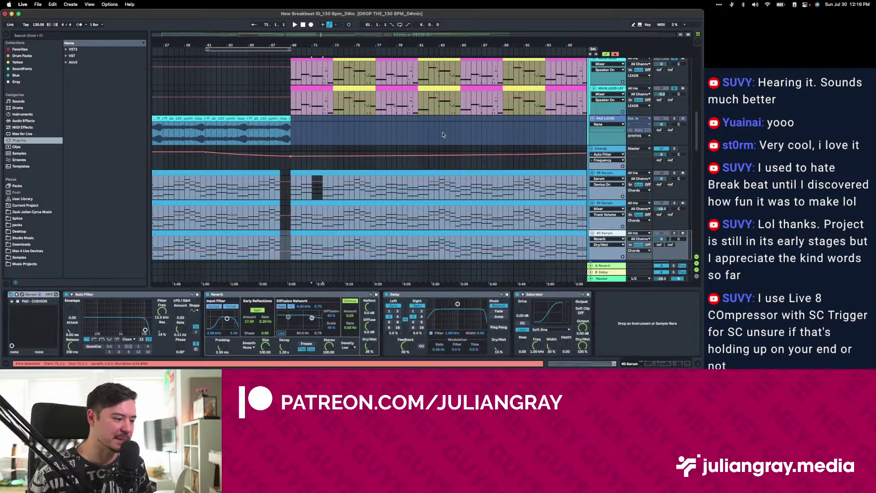
Select bars 69 to 77 on the first Serum track of the Chords group.
left_click(287, 198)
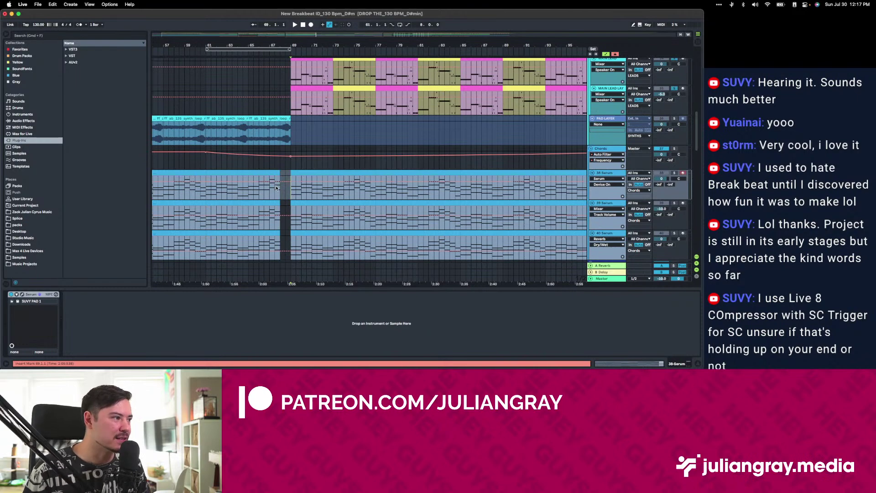
left_click(293, 192)
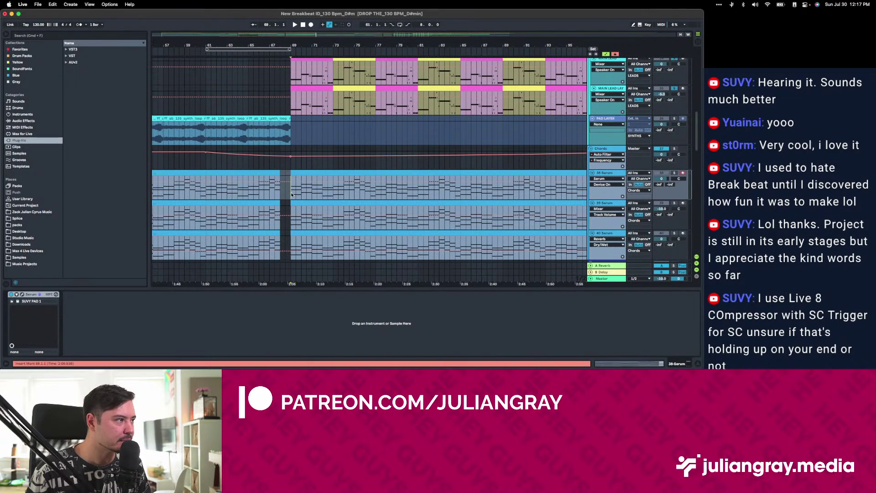
left_click(612, 149)
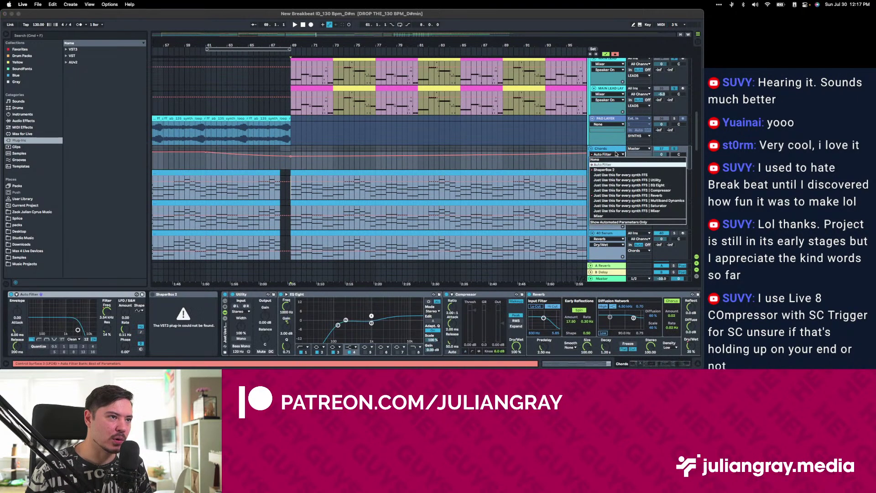
left_click_drag(292, 183, 377, 183)
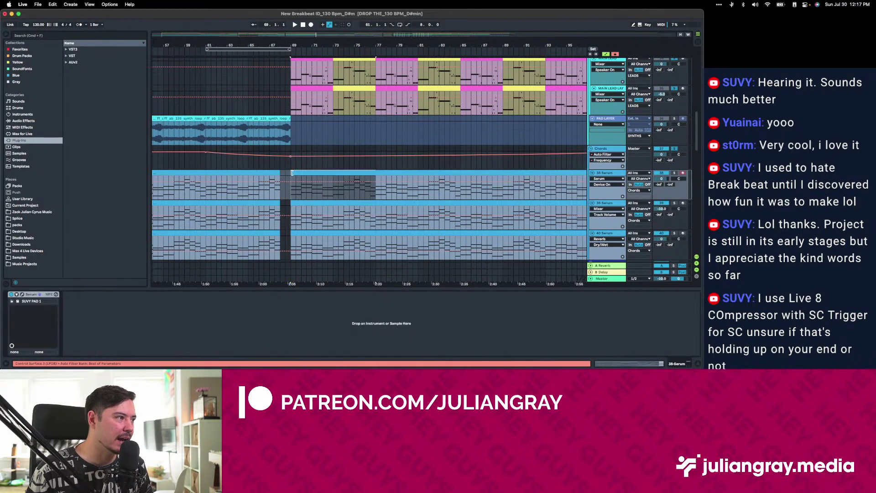
Move the KICK & BASS group between PAD LAYER and the Chords group, and bring its bass tracks into view.
scroll(294, 181, "down", 10)
scroll(296, 183, "up", 10)
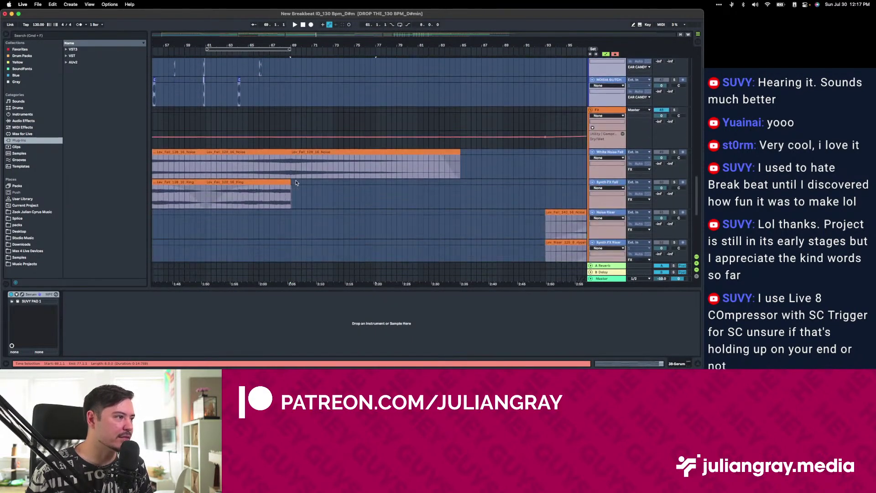
scroll(296, 182, "up", 2)
scroll(296, 182, "down", 5)
scroll(295, 183, "up", 10)
scroll(297, 182, "up", 3)
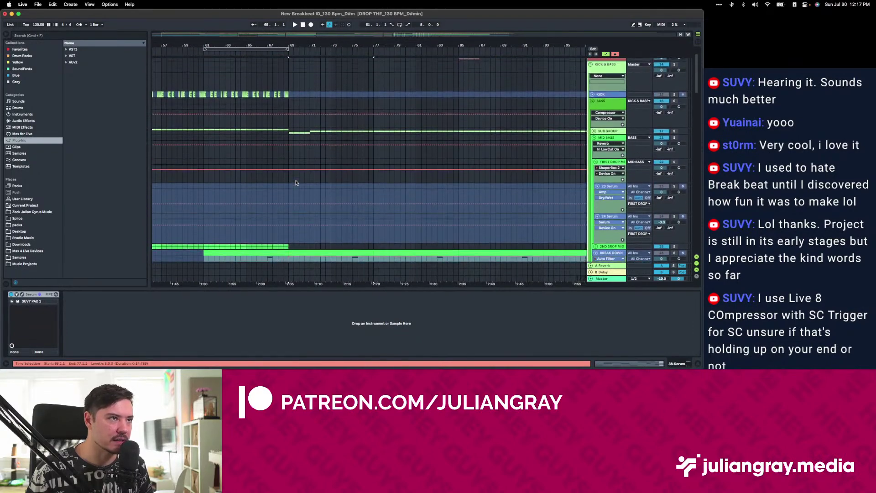
left_click(598, 87)
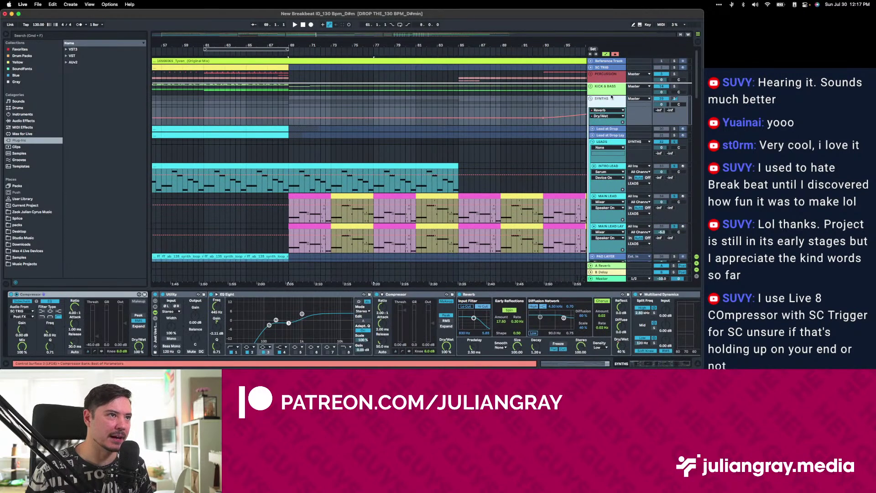
scroll(607, 97, "down", 2)
scroll(603, 102, "down", 10)
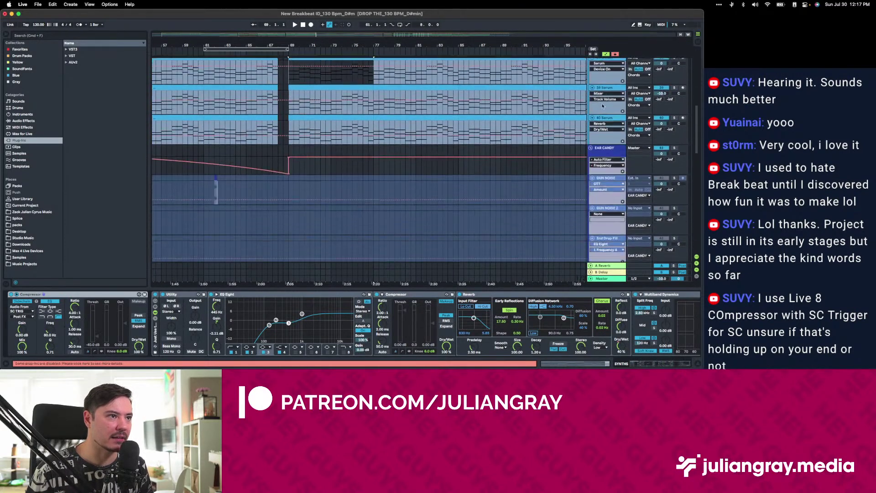
scroll(602, 101, "up", 10)
left_click(599, 124)
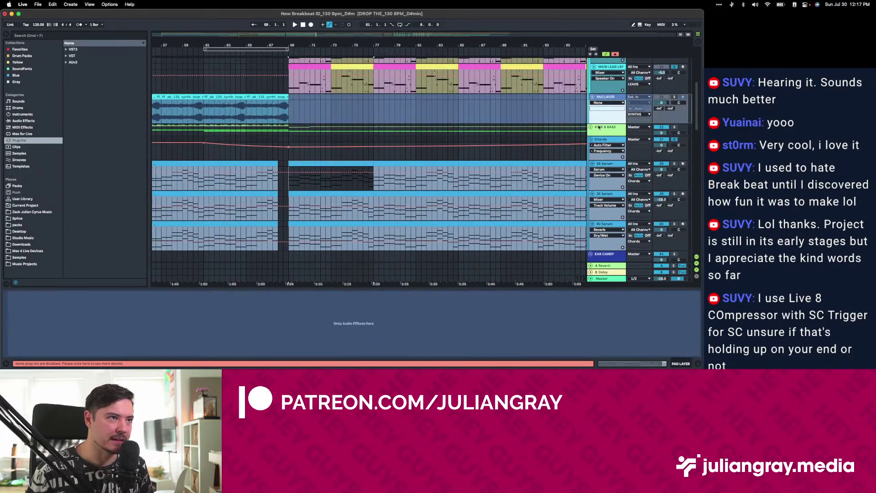
scroll(561, 145, "down", 1)
scroll(561, 145, "down", 10)
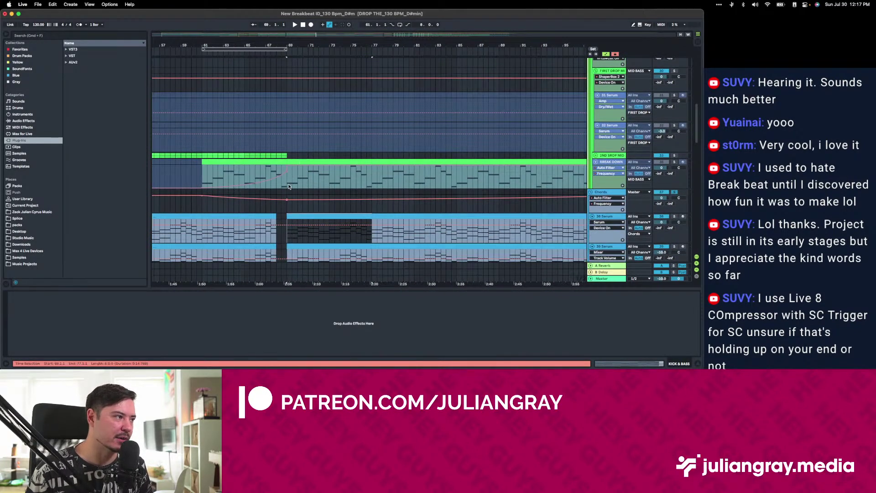
Unfreeze the BREAK DOWN BASS track above the Chords group.
left_click(394, 185)
scroll(394, 185, "down", 1)
left_click_drag(369, 228, 289, 203)
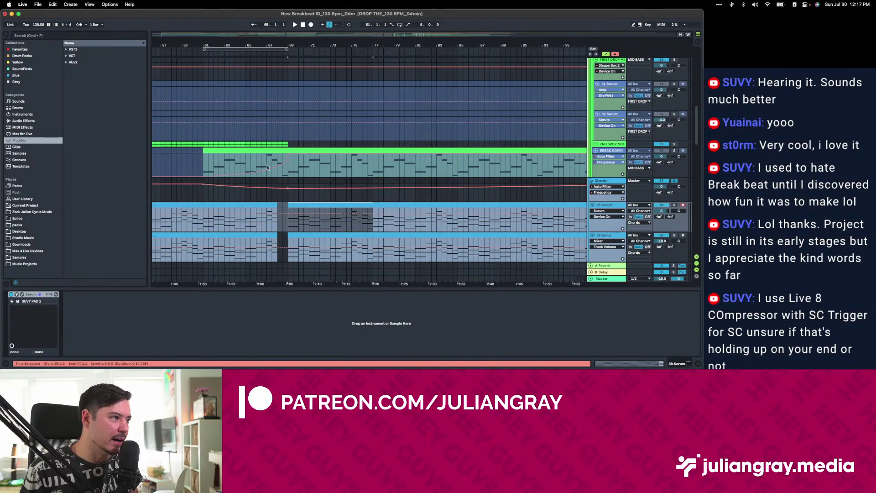
left_click(323, 149)
left_click(326, 197)
left_click(335, 175)
right_click(612, 150)
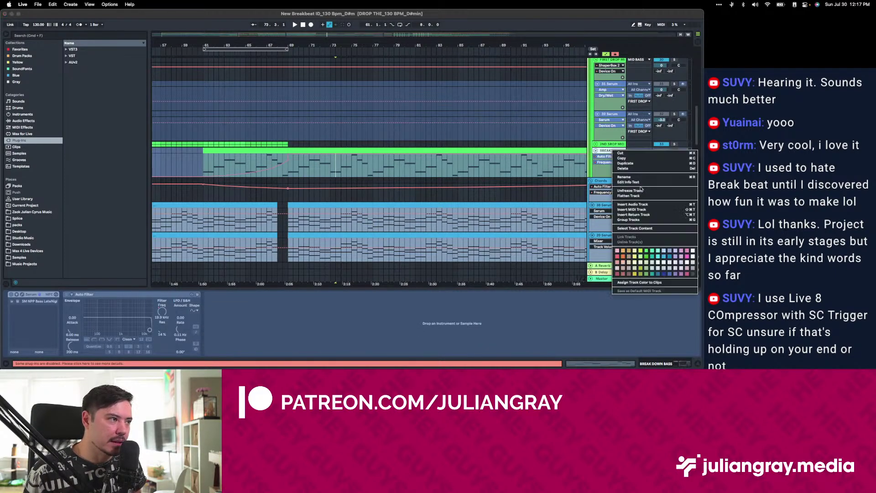
left_click(602, 185)
right_click(599, 150)
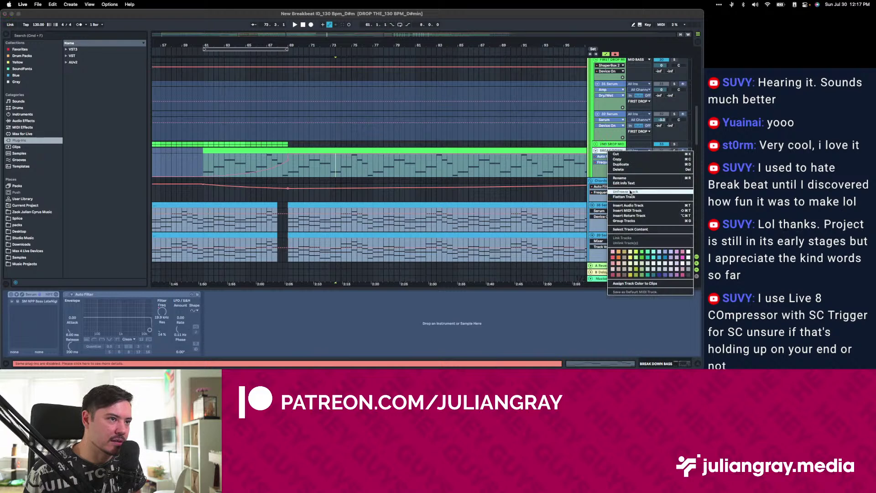
left_click(639, 267)
Play from bar 69 and open the notes of the first Serum chord clip there.
left_click(314, 198)
left_click(314, 205)
left_click_drag(310, 222, 325, 219)
left_click(288, 227)
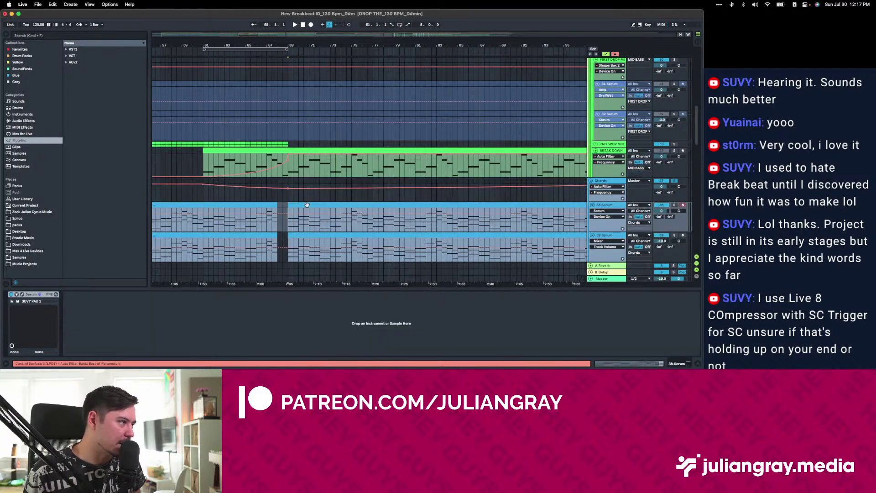
key("space")
double_click(291, 214)
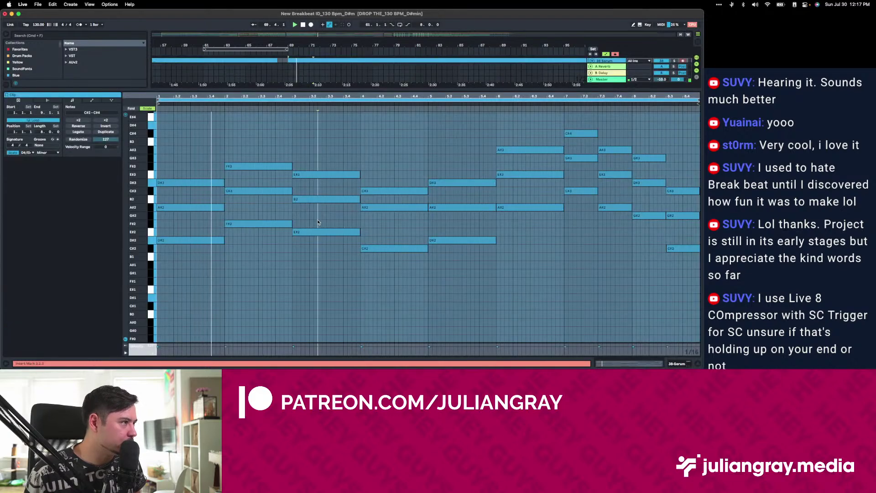
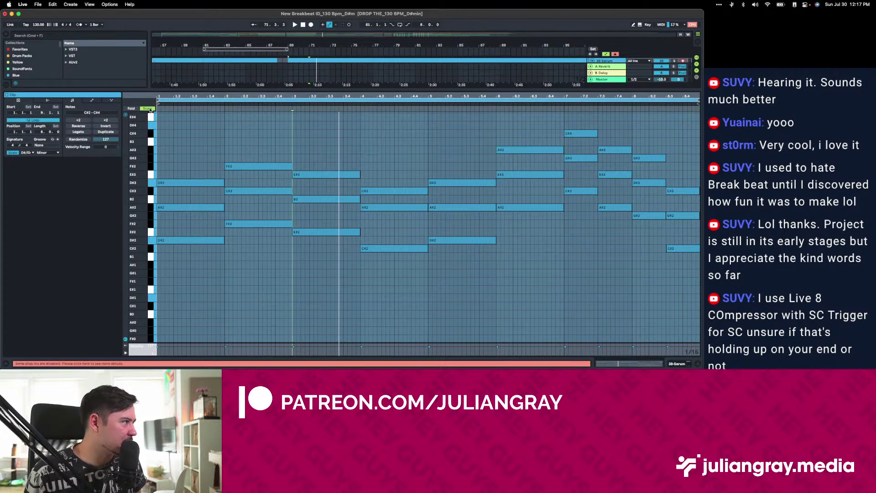
Show all pitches instead of only the scale's notes, and raise the B2 note of the bar 3 chord to C#3.
left_click(147, 110)
key("space")
left_click(329, 251)
left_click(331, 243)
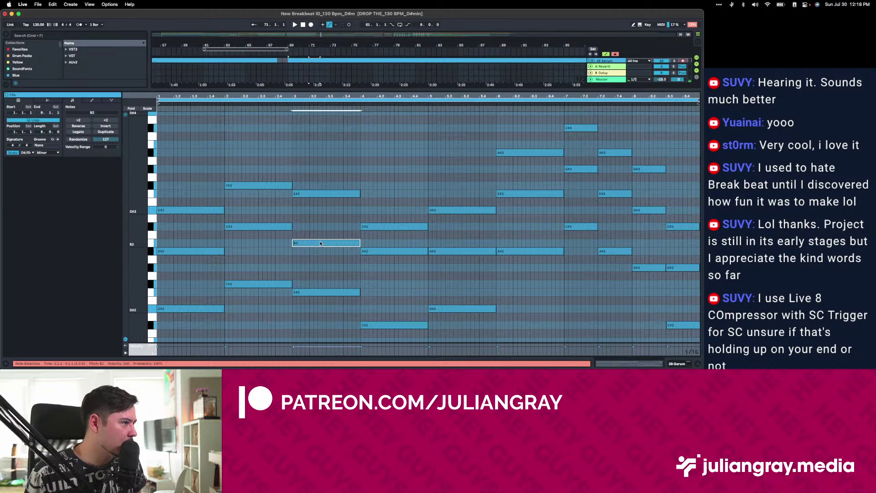
mouse_move(314, 243)
left_mouse_down()
mouse_move(313, 293)
mouse_move(311, 245)
left_mouse_up()
left_click(310, 256)
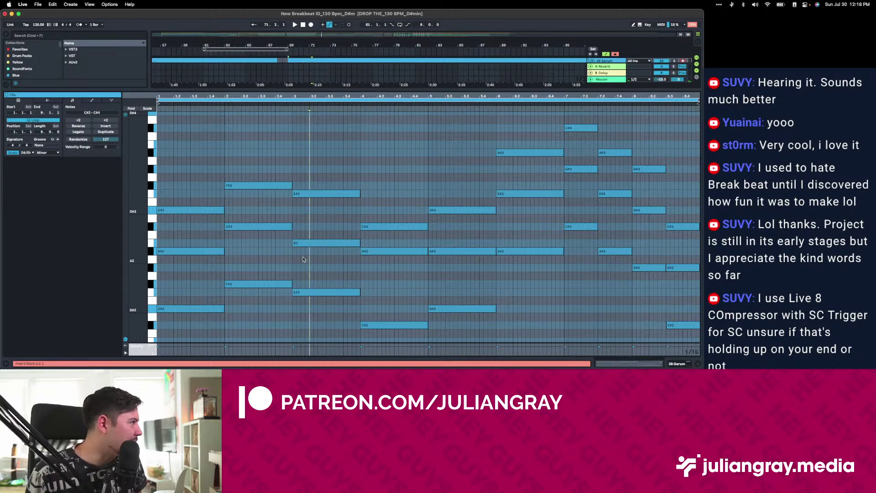
left_click_drag(329, 222, 315, 274)
left_click_drag(319, 244, 319, 232)
left_click(310, 183)
left_click(305, 180)
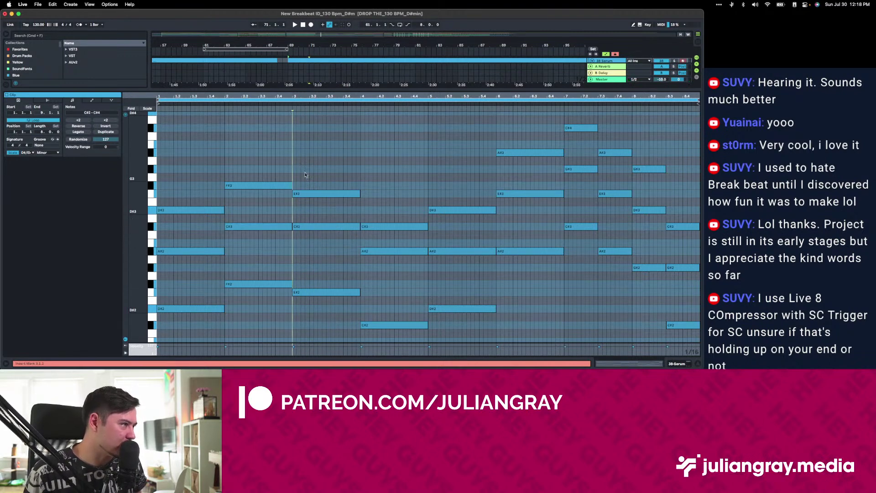
Play the edited chord progression and check the lowest note of the bar 3 chord.
key("space")
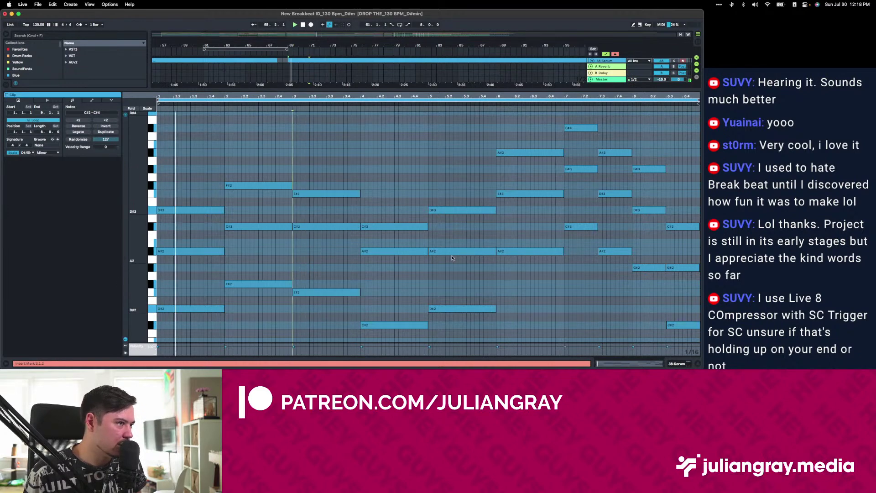
scroll(450, 258, "up", 1)
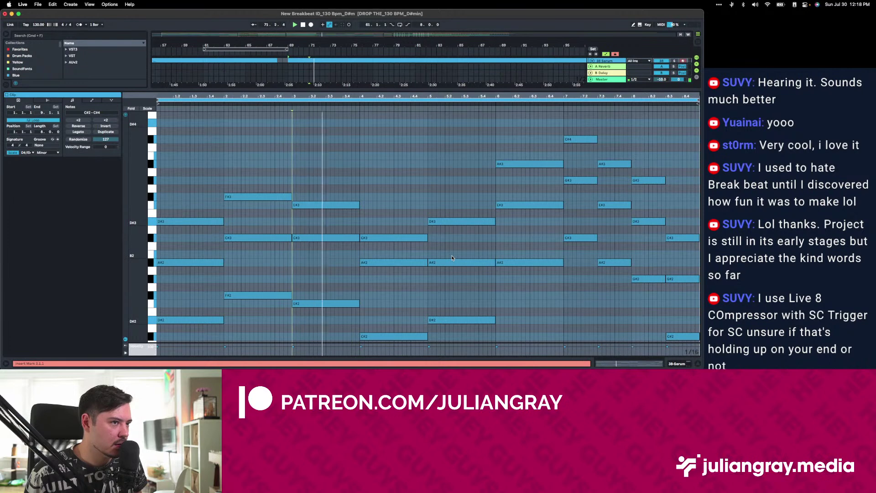
key("space")
left_click(326, 303)
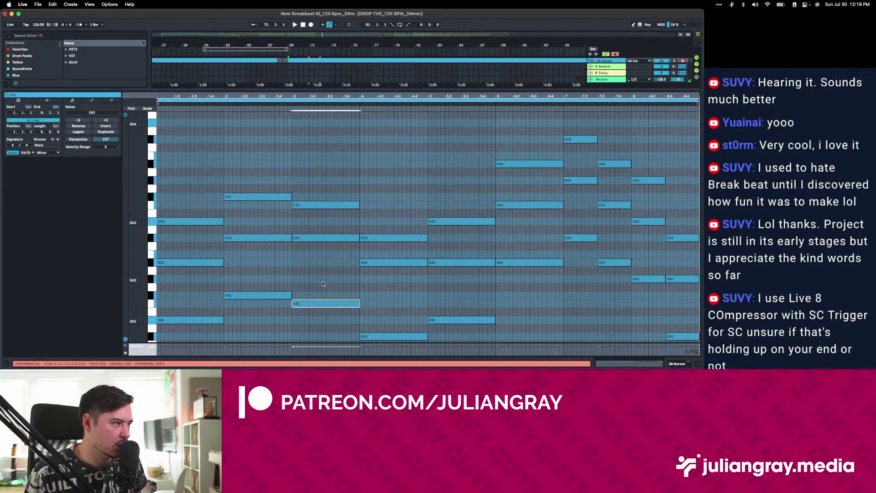
left_click(314, 273)
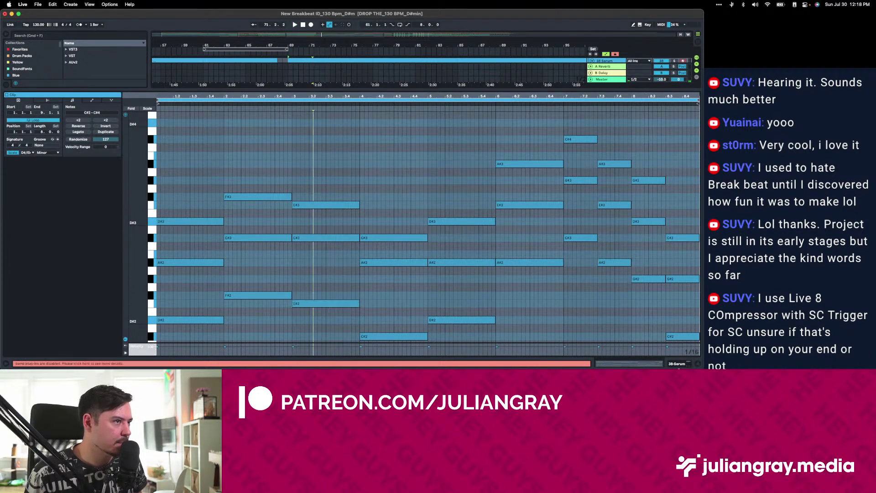
Return to the arrangement and recolour the three Serum chord clips in bars 69 to 77 green.
left_click(680, 365)
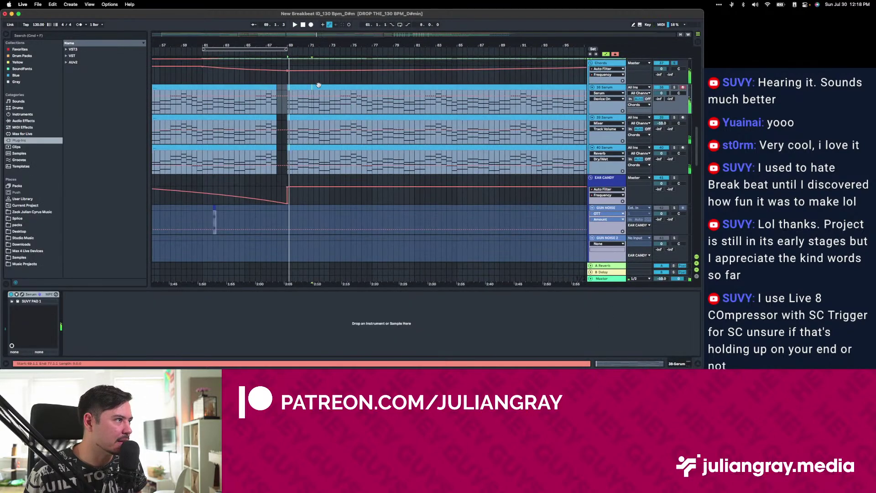
left_click(318, 85)
left_click(317, 119)
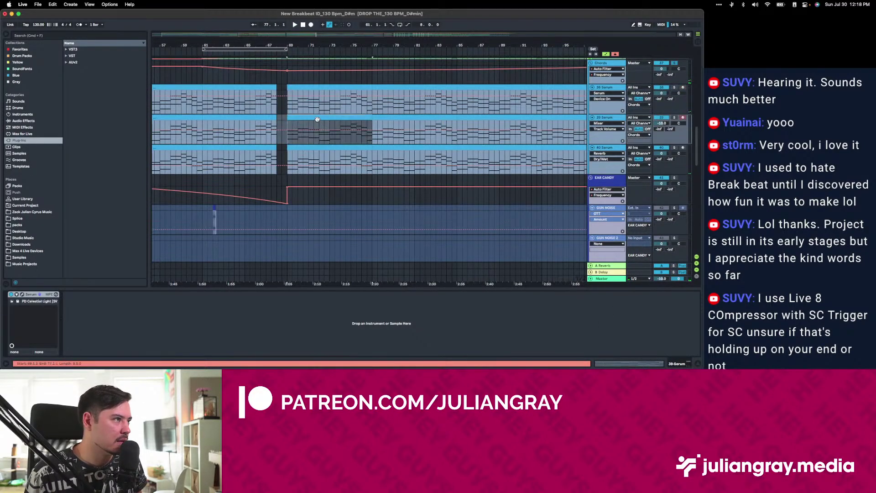
left_click(316, 85, "shift")
right_click(313, 86)
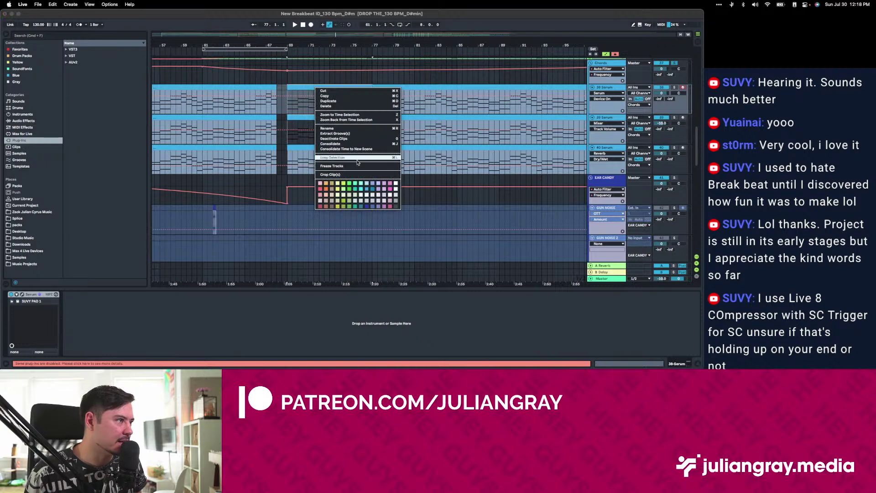
left_click(358, 183)
Listen to the green Serum chord clips from around bar 69 and compare the three layers.
left_click_drag(322, 104, 287, 136)
left_click(284, 139)
key("space")
left_click(302, 116)
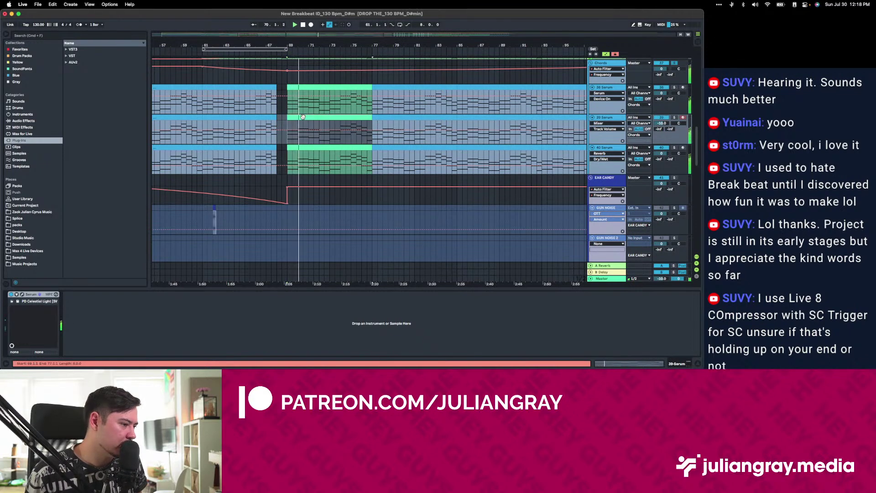
scroll(302, 117, "up", 1)
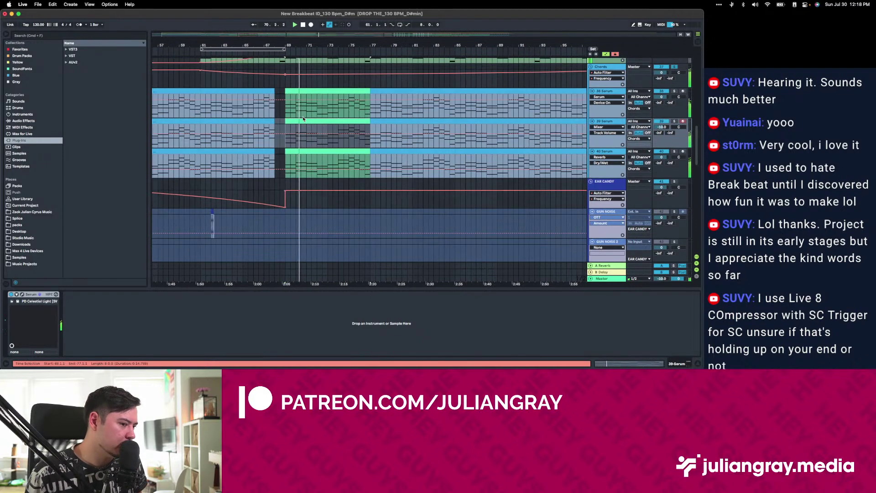
left_click(317, 142)
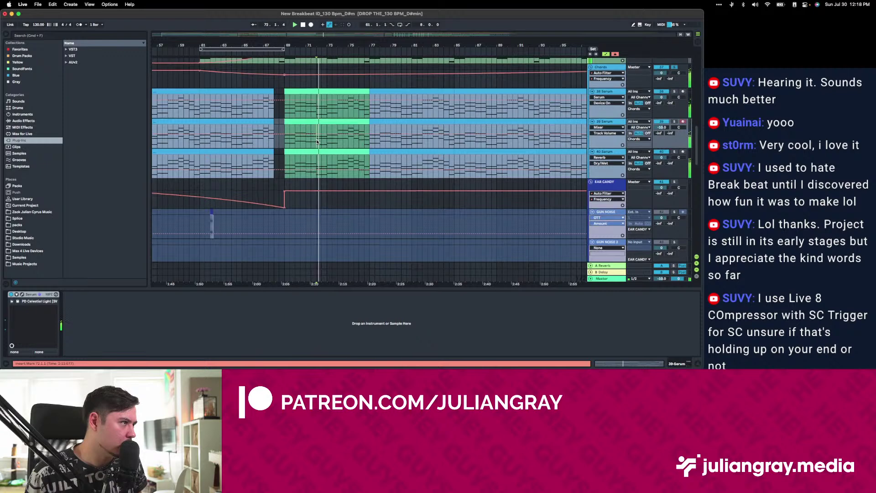
scroll(317, 142, "up", 1)
left_click(280, 122)
key("space")
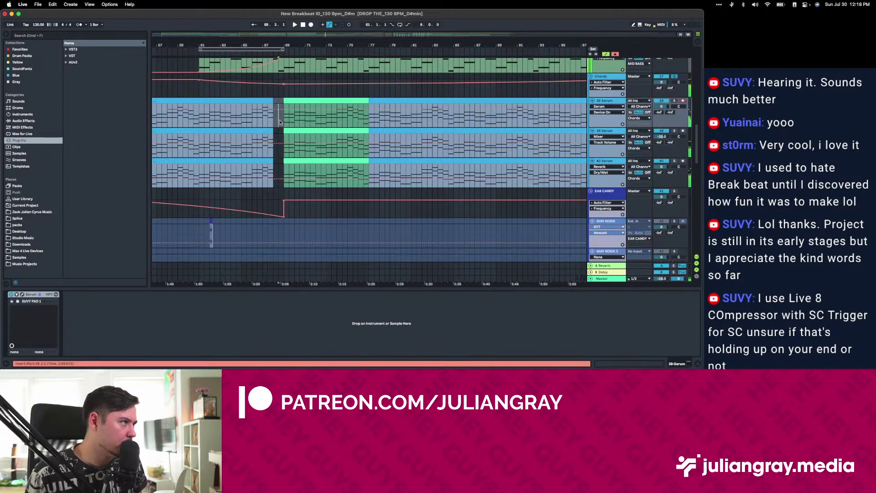
Open the first Serum track's green chord clip and lower the C#3 note of the bar 3 chord to A#2.
left_click(323, 101)
left_click_drag(312, 120, 314, 113)
double_click(314, 118)
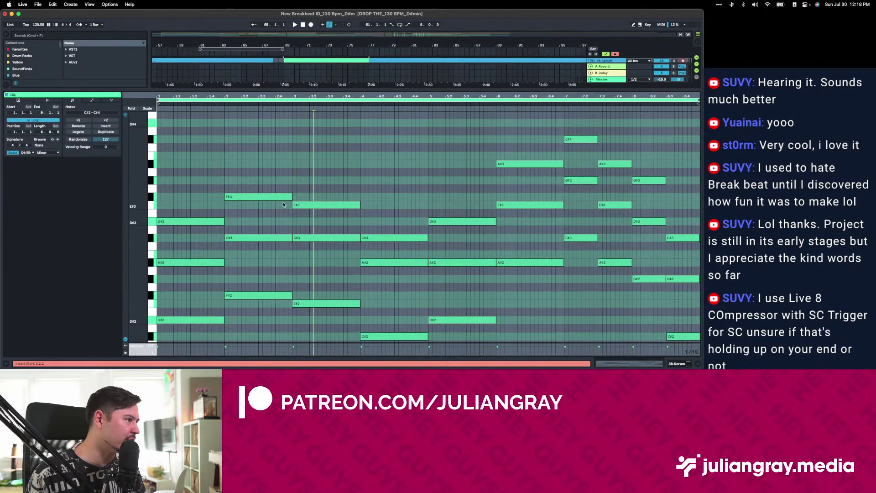
scroll(309, 223, "down", 3)
left_click(311, 204)
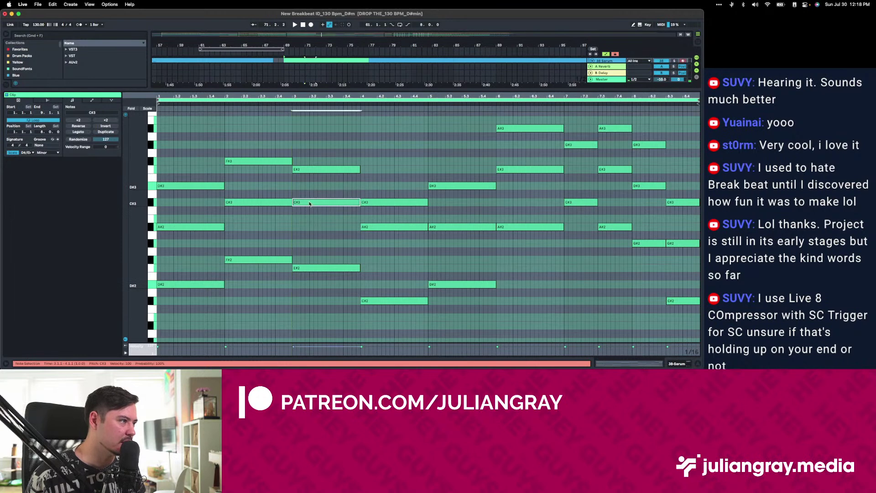
left_click_drag(312, 204, 314, 227)
Play the edited chord progression from bar 3 and check the chords around bar 7.
left_click(292, 221)
key("space")
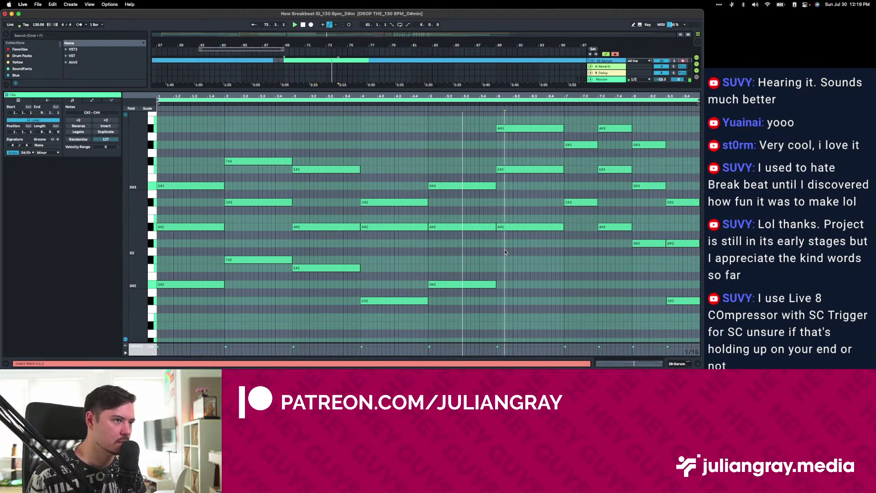
left_click(568, 254)
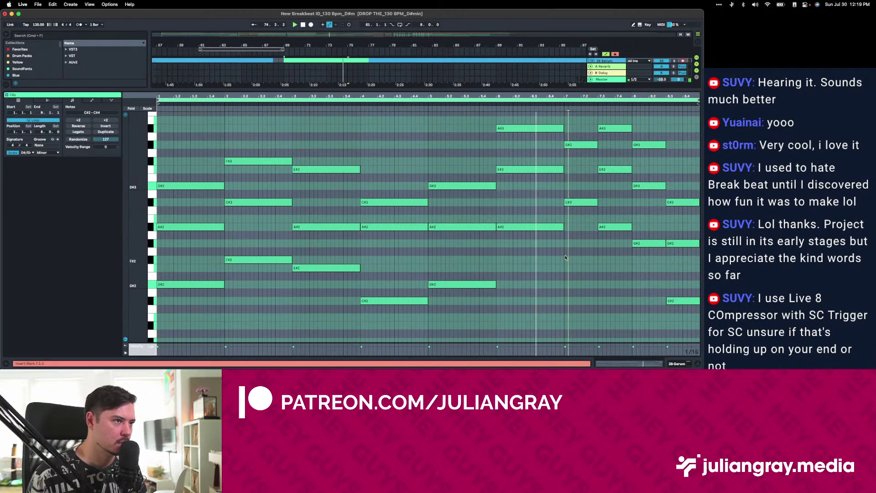
left_click(565, 257)
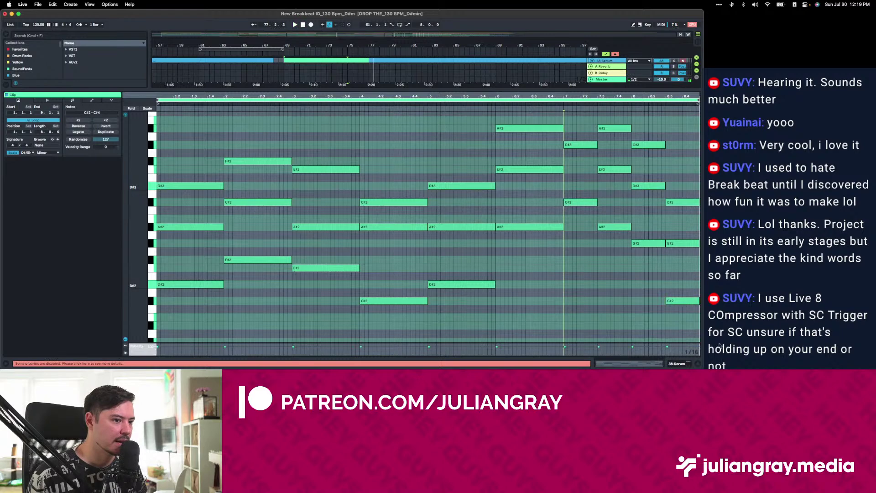
Return to the arrangement and play the three green Serum chord layers from just before bar 69.
key("shift+Tab")
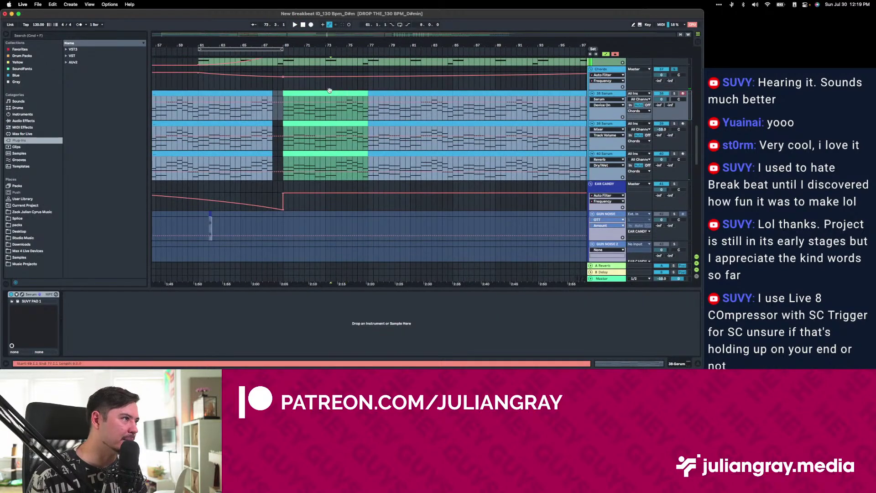
left_click(327, 127)
left_click_drag(329, 153, 329, 154)
left_click(261, 146)
key("space")
Duplicate the three green Serum chord clips three times to fill bars 77 to 101, and trim the last half bar.
left_click(285, 124)
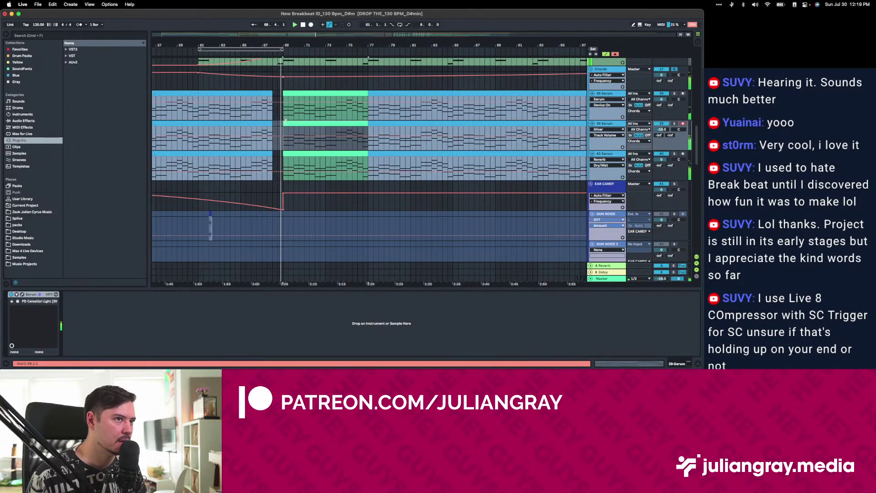
left_click(303, 122)
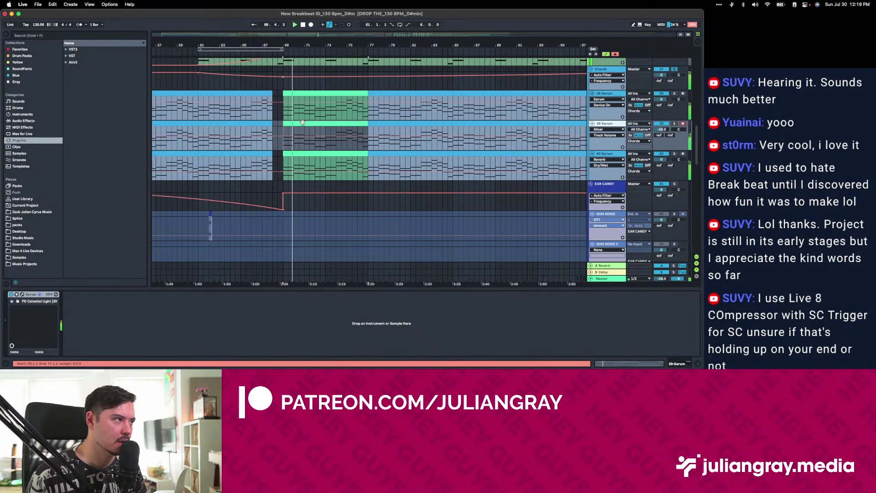
left_click(321, 153)
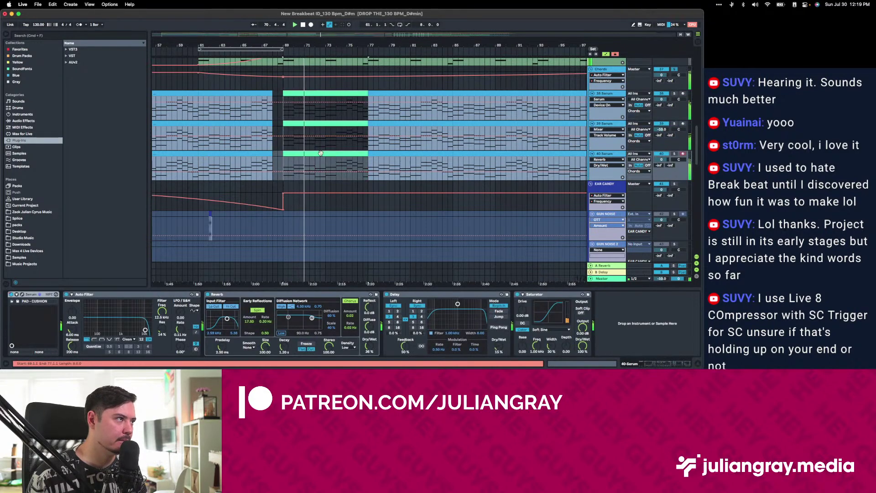
scroll(320, 153, "right", 5)
scroll(356, 157, "up", 3)
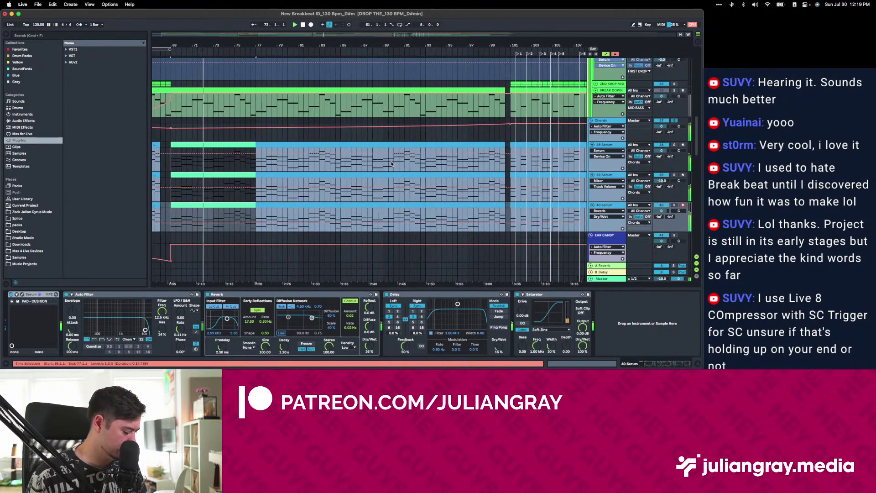
key("super+d")
key("super+d")
key("super+d")
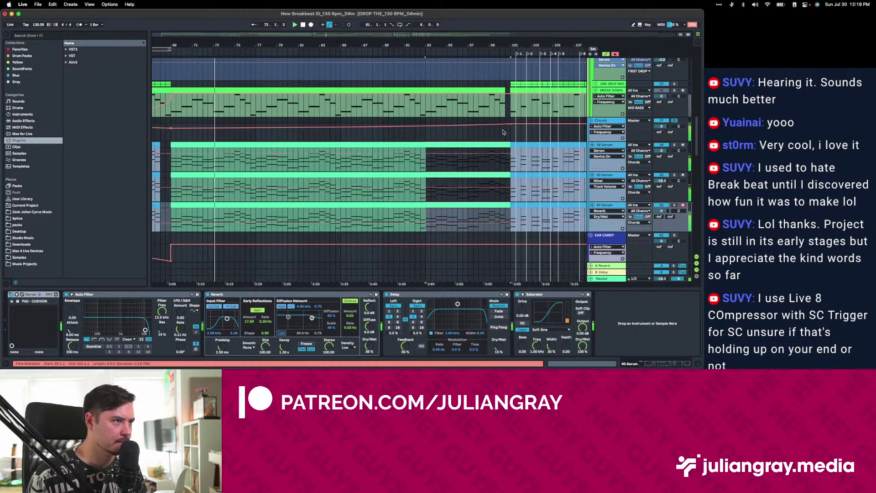
left_click_drag(511, 160, 505, 167)
Copy the three green chord clips from bar 69 into bars 61 to 69, leaving bar 68 empty before the transition.
scroll(456, 165, "left", 8)
left_click(329, 163)
scroll(325, 163, "left", 4)
scroll(326, 162, "left", 2)
left_click(373, 160)
left_click(373, 203, "shift")
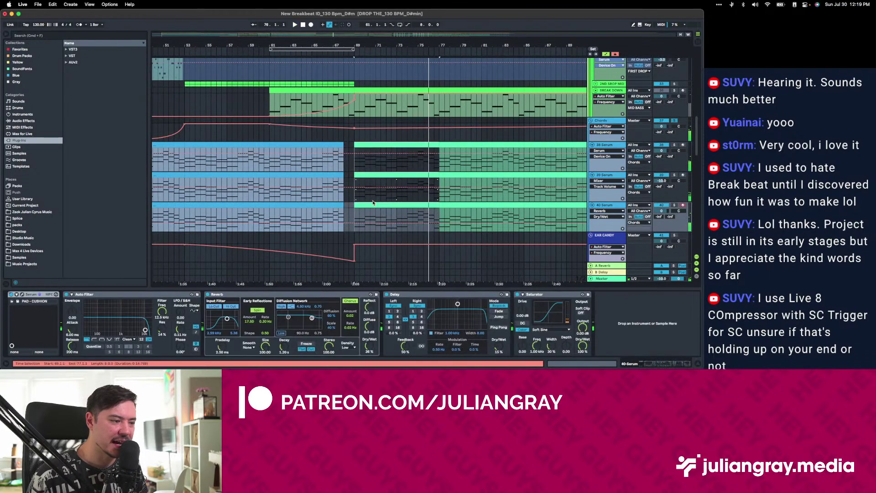
scroll(397, 185, "up", 1)
scroll(397, 185, "left", 2)
left_click_drag(441, 158, 382, 159)
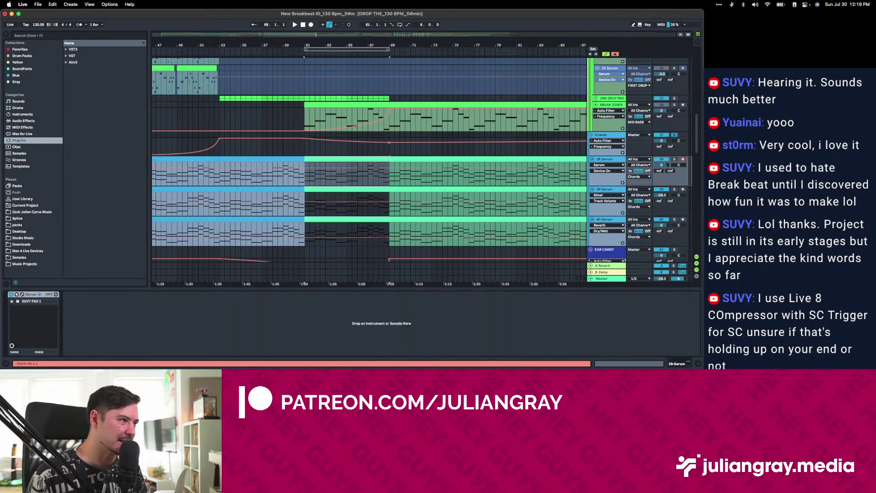
left_click(360, 159)
Copy the three green chord clips over the old blue ones in bars 53 to 61 and bars 45 to 53.
left_click(423, 160)
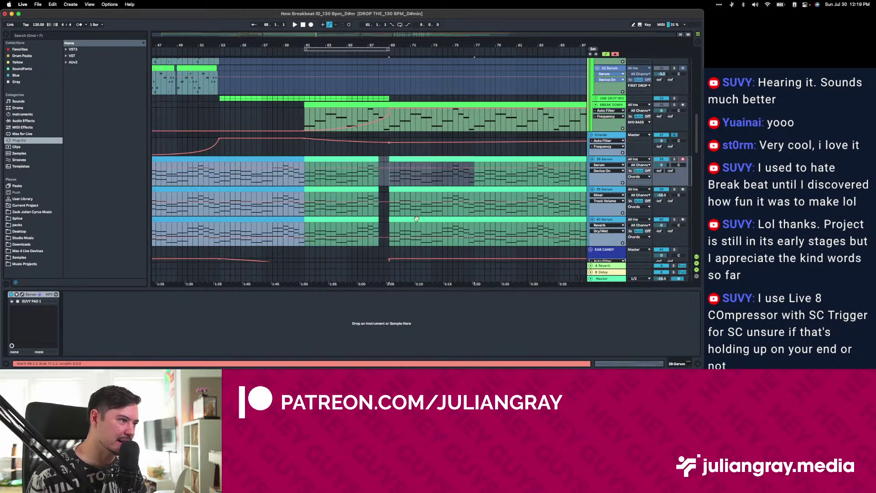
left_click(411, 220, "shift")
left_click_drag(409, 219, 243, 224)
scroll(322, 197, "left", 6)
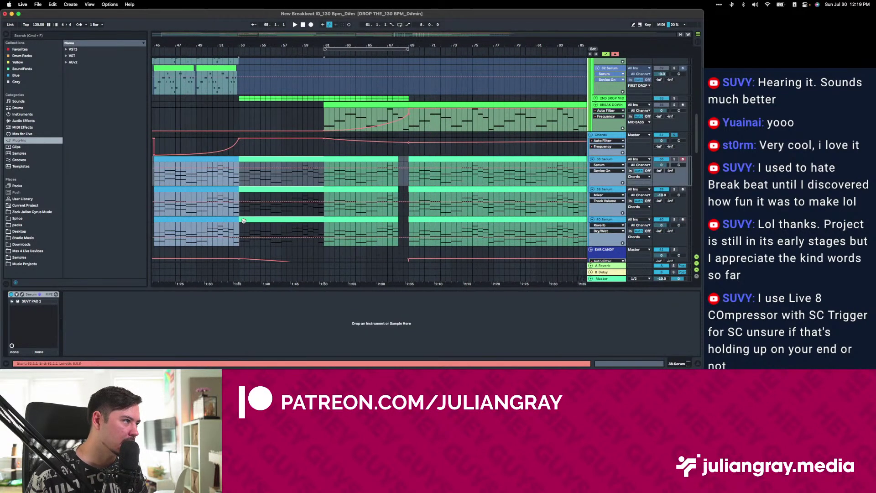
left_click_drag(361, 189, 278, 194)
Copy the three green chord clips to bar 5 and duplicate them three times to fill bars 5 to 37.
scroll(280, 195, "left", 4)
scroll(283, 195, "left", 4)
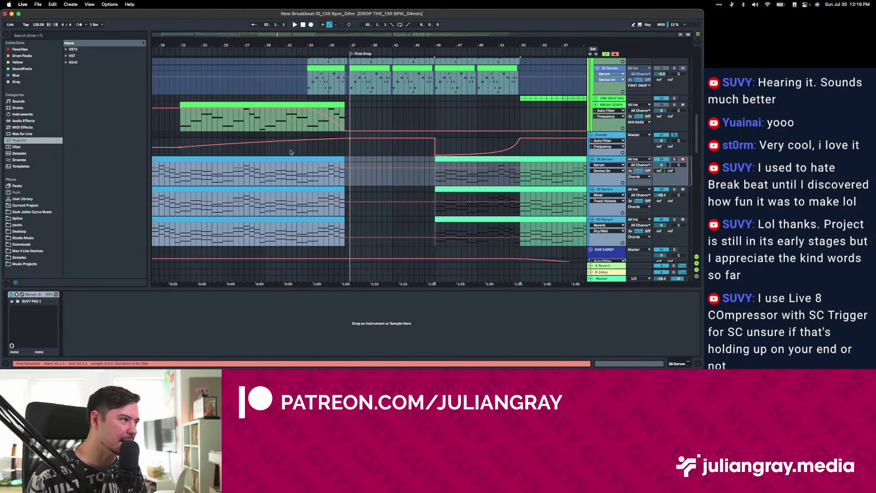
scroll(283, 195, "left", 6)
scroll(283, 196, "down", 3)
left_click_drag(465, 157, 186, 158)
key("super+d")
key("super+d")
key("super+d")
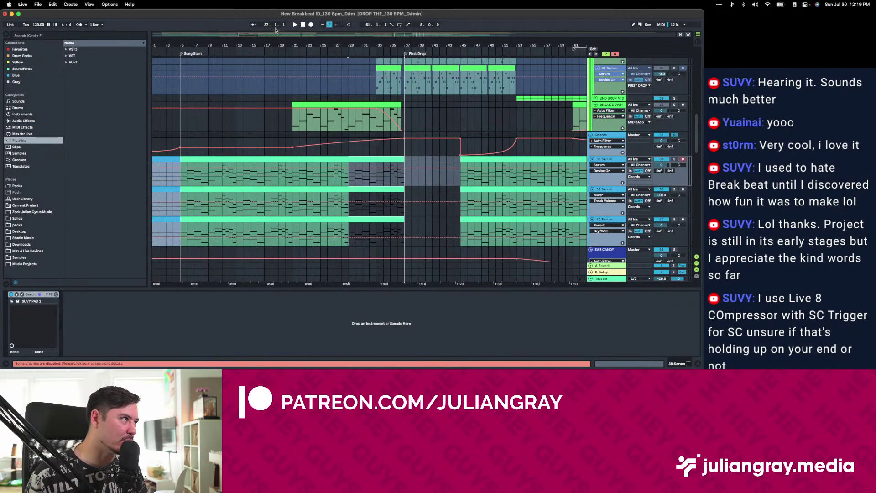
Clear the last half bar of the three chord layers before the First Drop marker at bar 37.
scroll(378, 143, "up", 3)
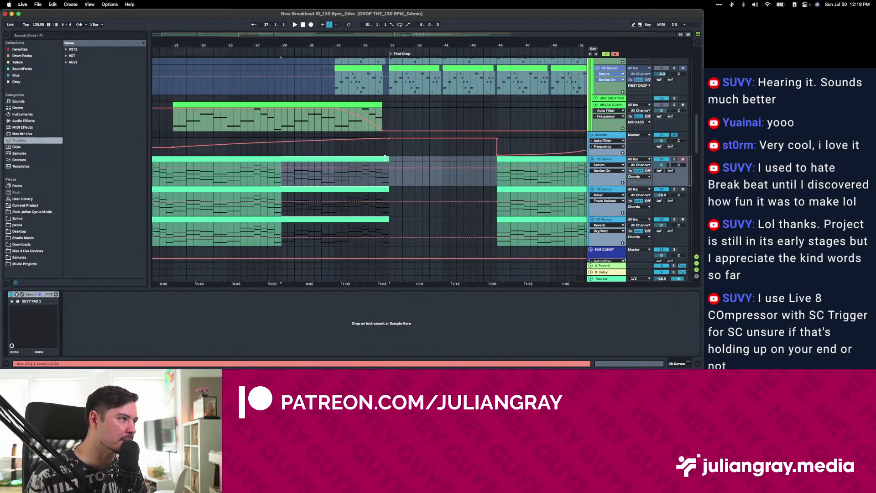
scroll(383, 162, "left", 10)
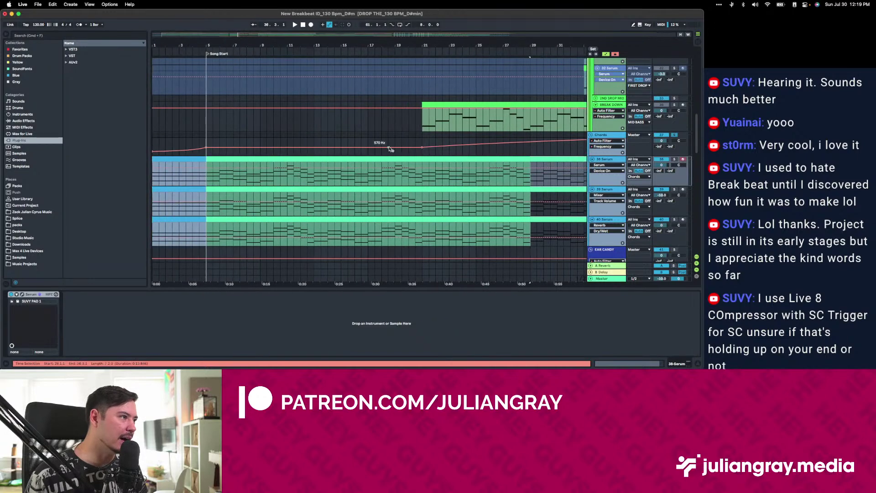
left_click(215, 178)
scroll(295, 181, "right", 14)
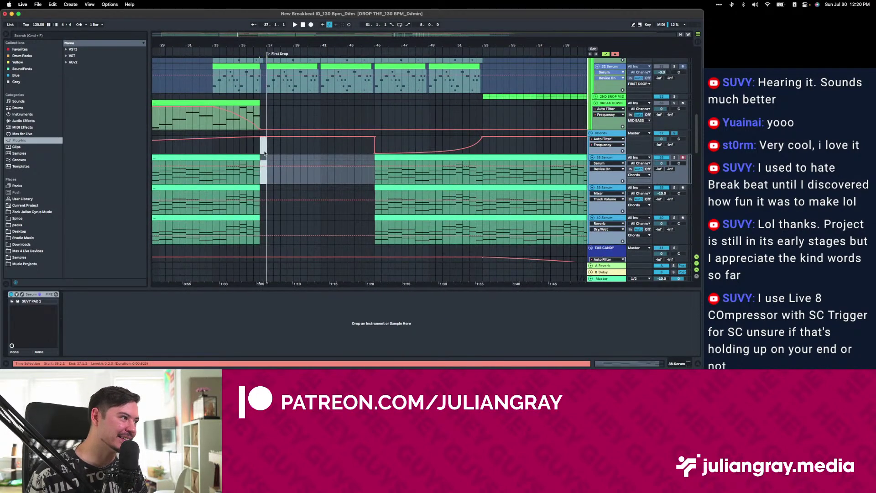
Open the first Serum track's chord clip at bar 45 in the note editor.
left_click(373, 158)
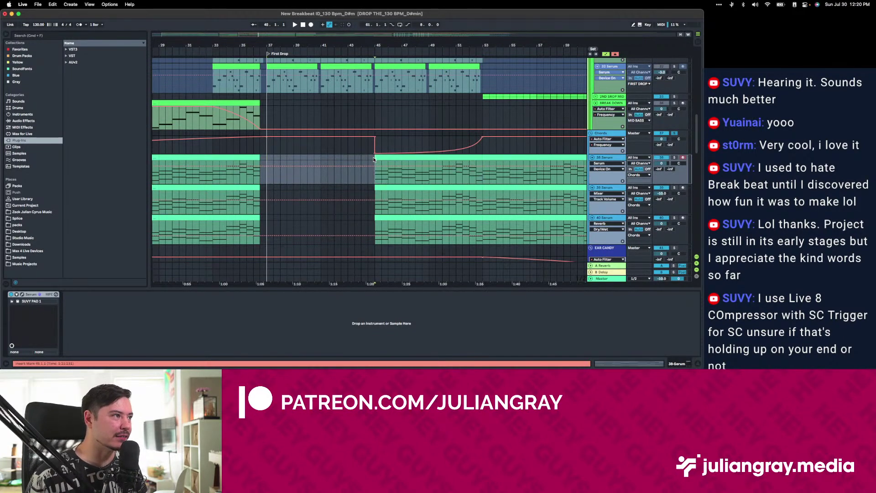
scroll(372, 178, "right", 3)
scroll(372, 178, "up", 1)
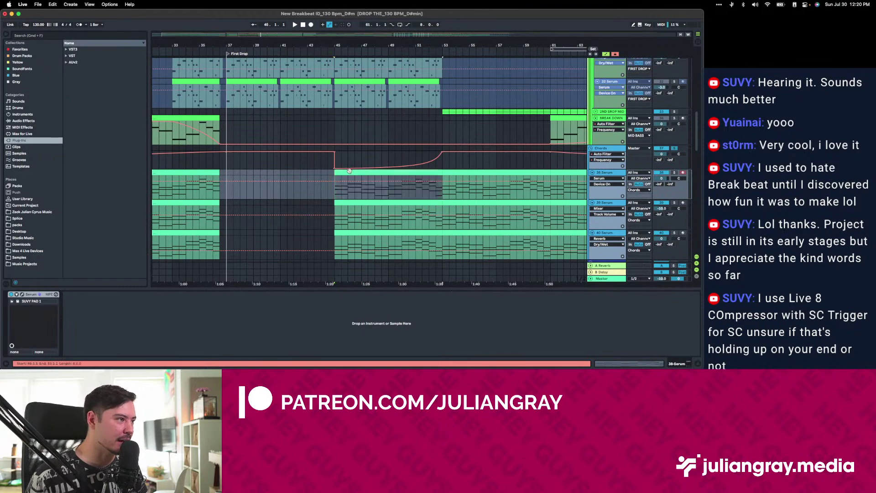
double_click(347, 197)
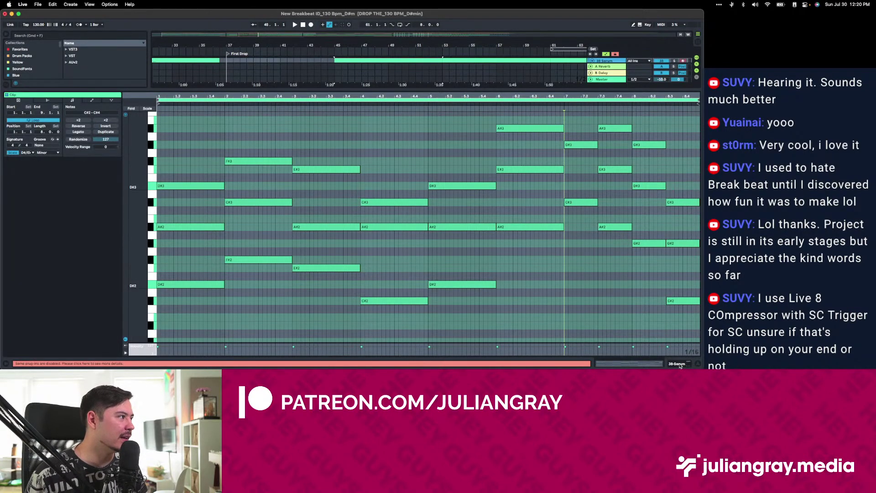
left_click(677, 364)
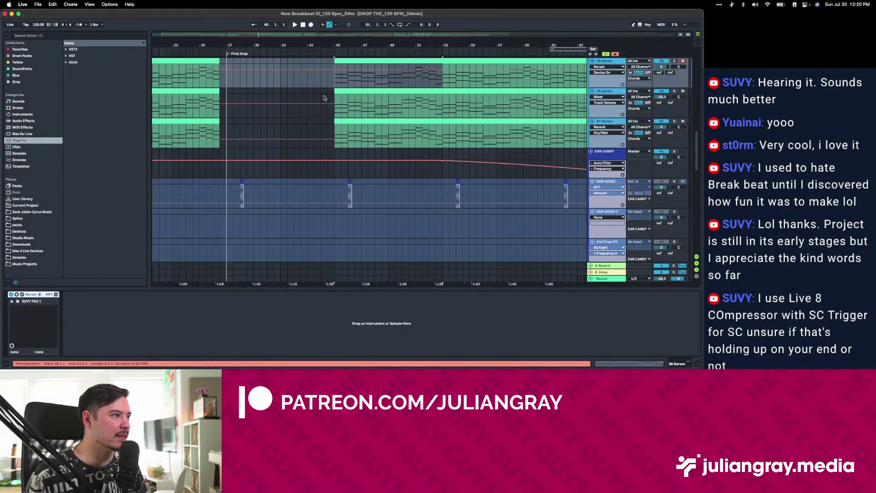
double_click(344, 68)
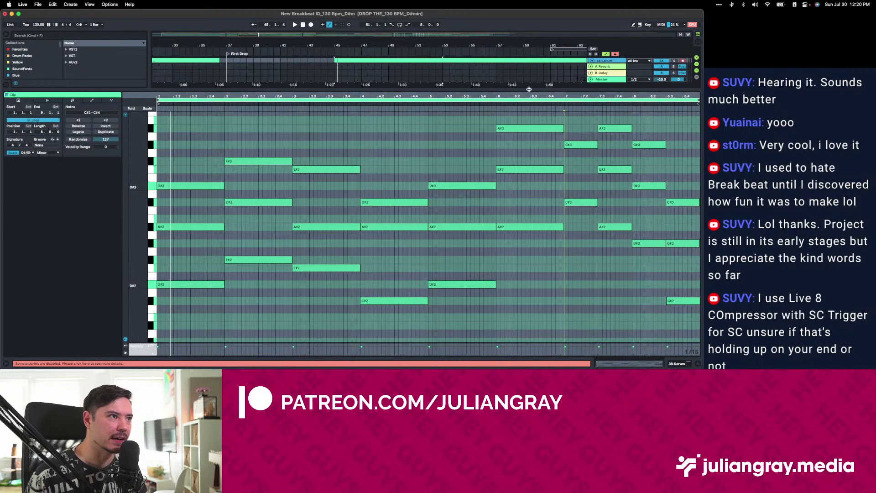
Shrink the note editor to show the arrangement and play the chords from bars 45 and 53.
left_click_drag(528, 90, 501, 273)
scroll(485, 115, "up", 3)
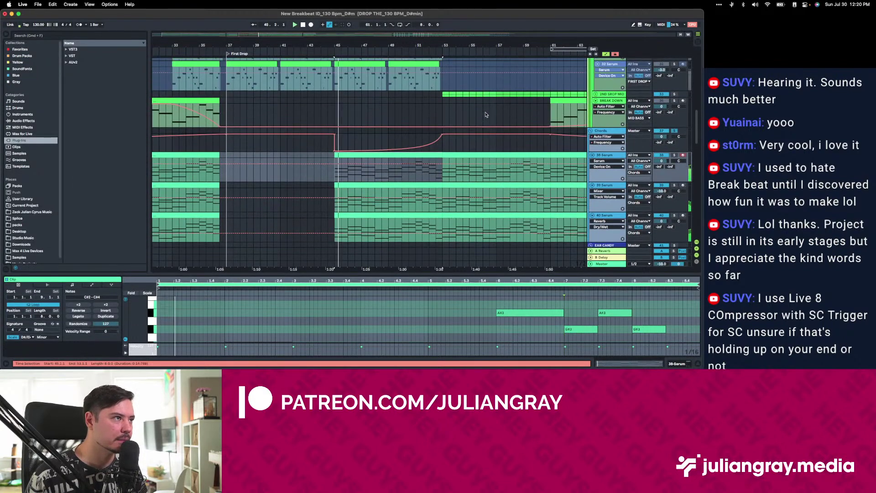
key("space")
left_click(444, 156)
key("space")
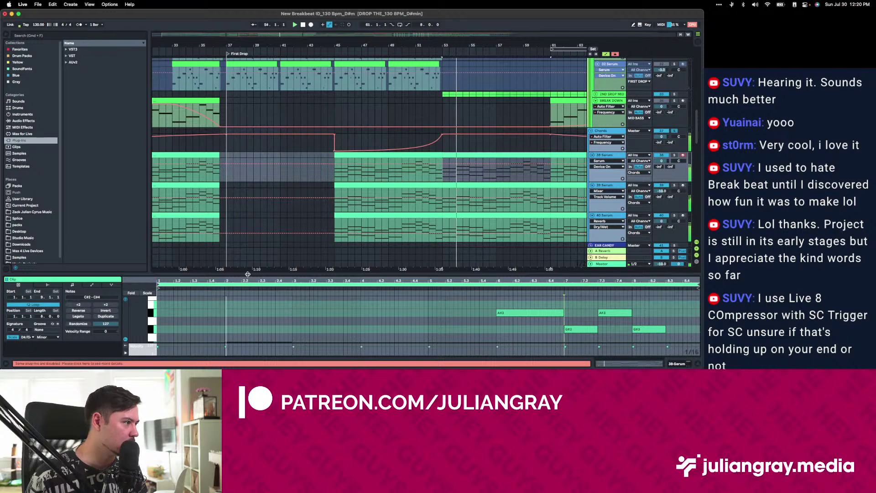
Enlarge the note editor and audition the D#3 note of bar 1 and the D#2 and D#3 keys.
left_click_drag(247, 274, 248, 77)
key("space")
left_click(168, 173)
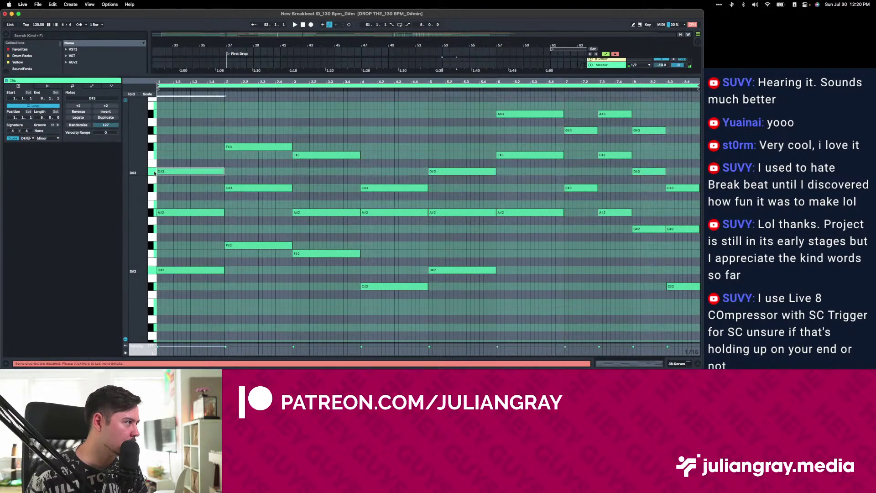
left_click(314, 171)
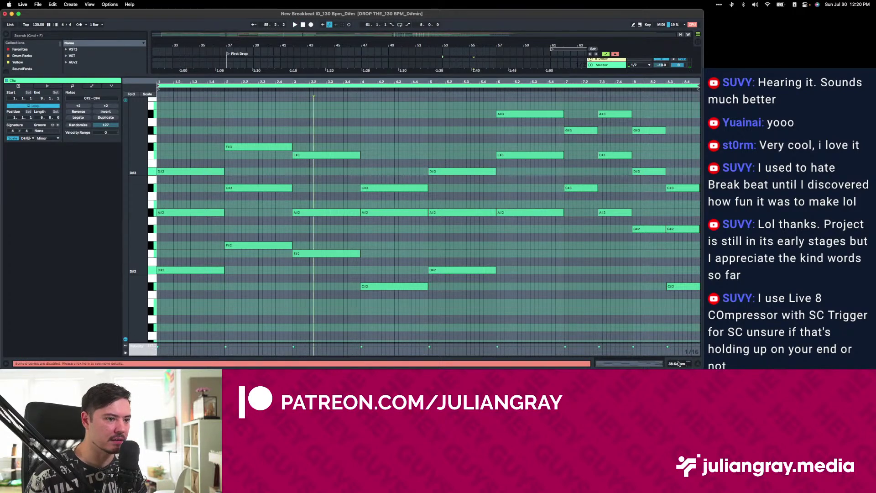
left_click(155, 270)
left_click_drag(155, 270, 155, 171)
Play the chords around bar 4 of the clip and compare them with the B2 key.
left_click(361, 220)
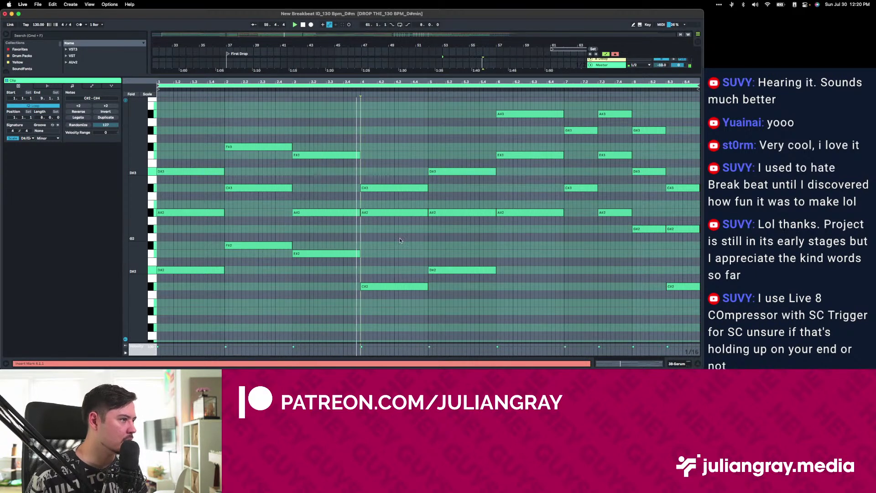
left_click(352, 223)
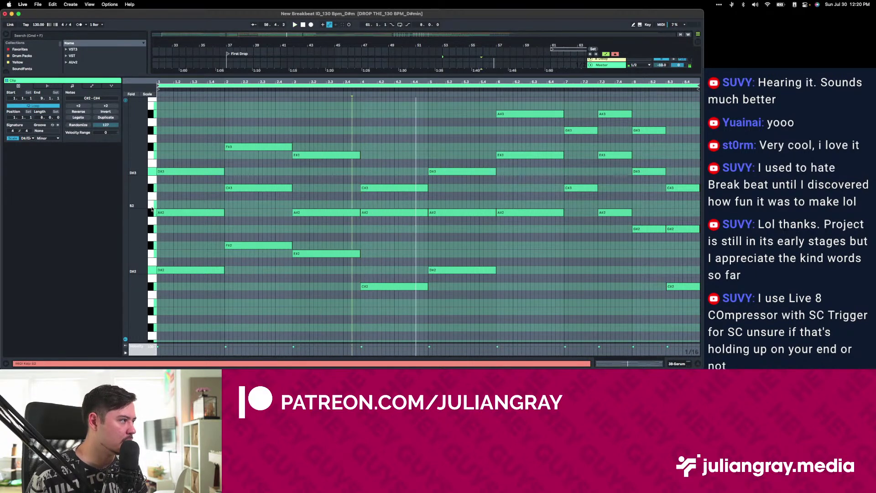
left_click(149, 208)
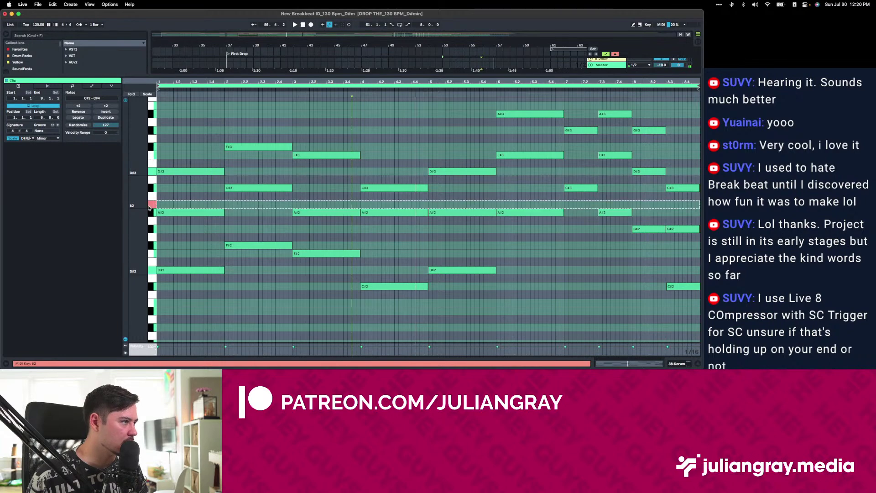
key("space")
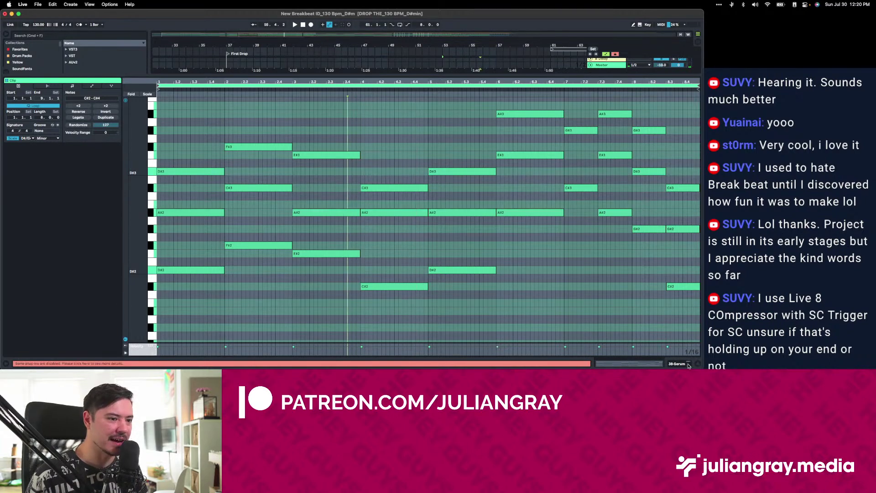
Close the note editor and play the bass section of the first drop from bar 37.
left_click(689, 363)
left_click_drag(298, 33, 345, 101)
scroll(345, 101, "up", 5)
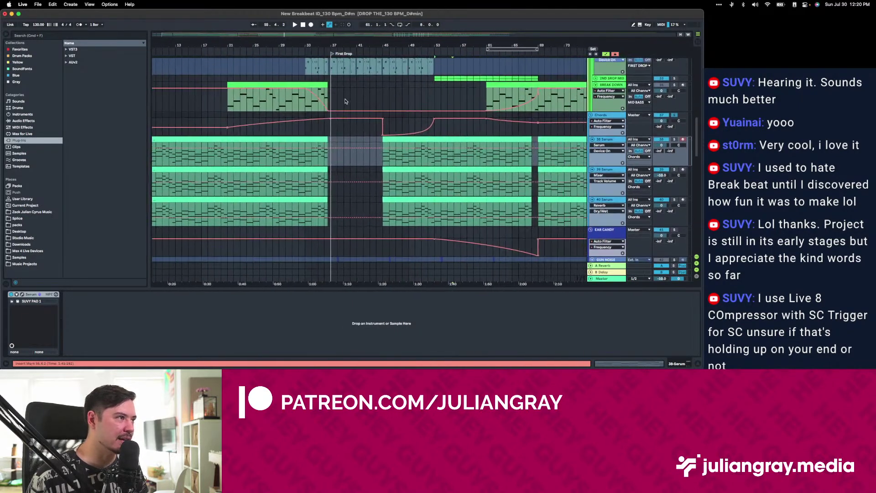
scroll(345, 101, "up", 5)
scroll(346, 101, "right", 3)
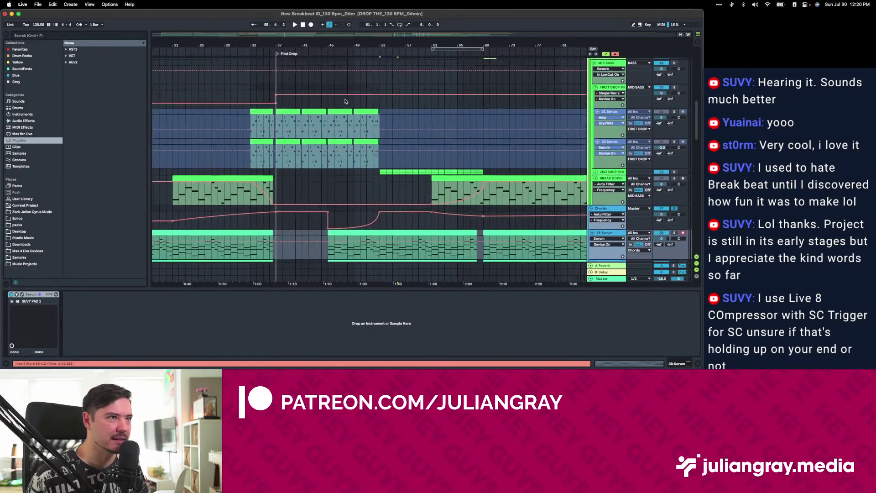
scroll(345, 101, "up", 3)
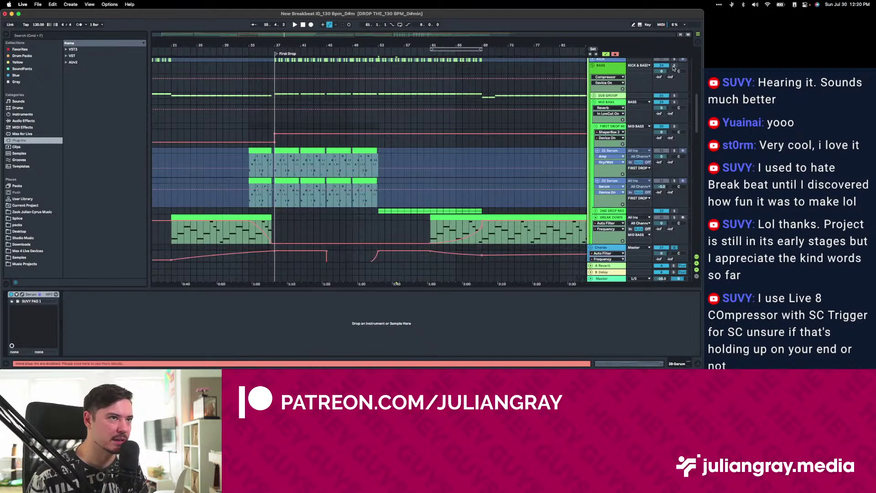
left_click(281, 112)
key("space")
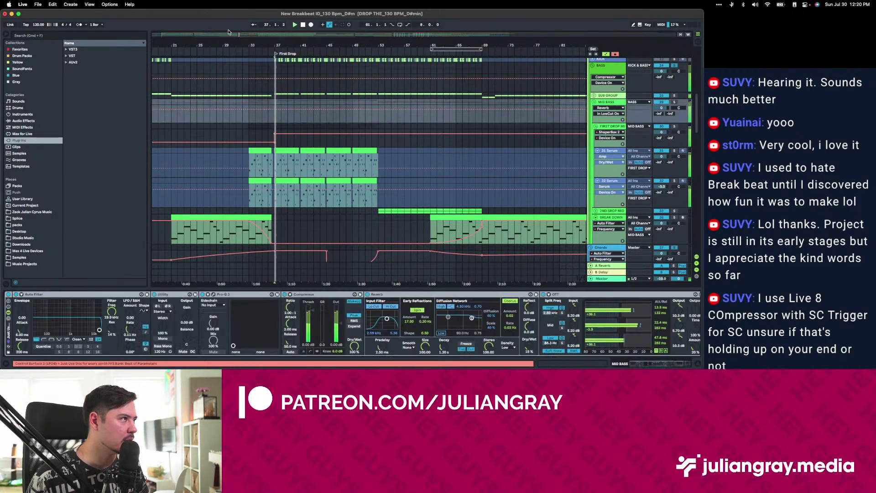
Examine the two first-drop Serum bass tracks around bars 41 to 45 against the chords while the drop plays.
scroll(217, 36, "up", 5)
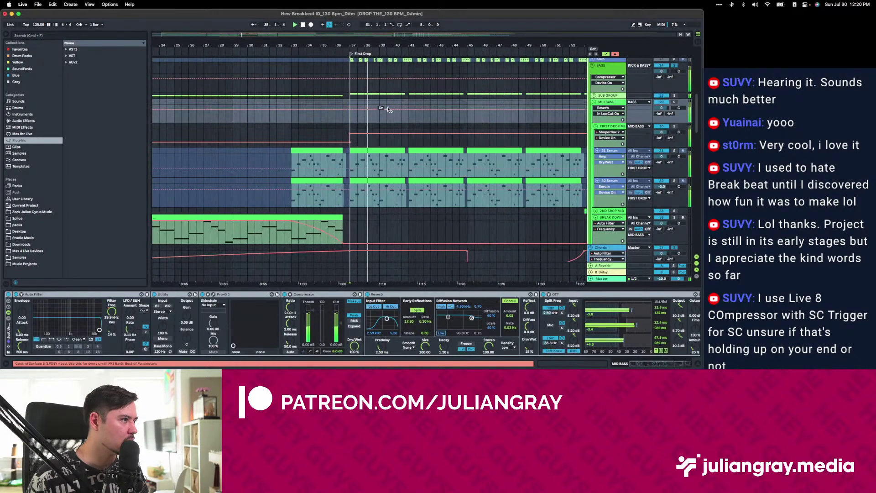
scroll(388, 108, "down", 5)
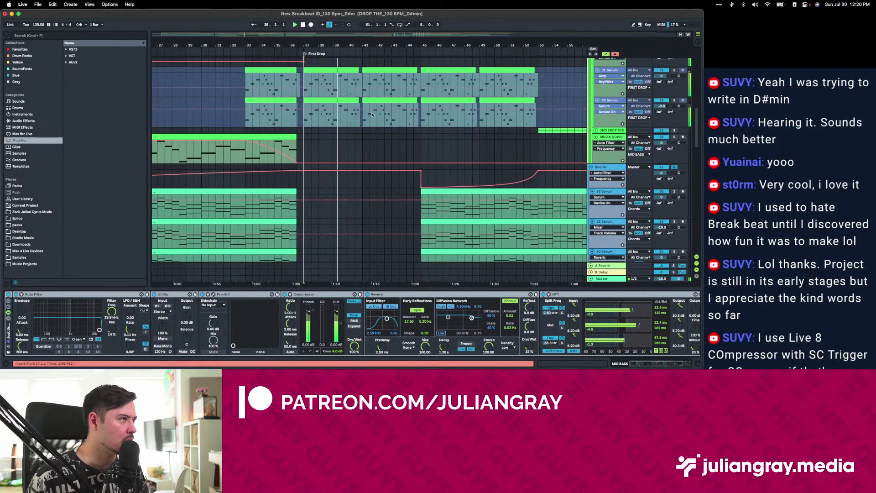
left_click(363, 118)
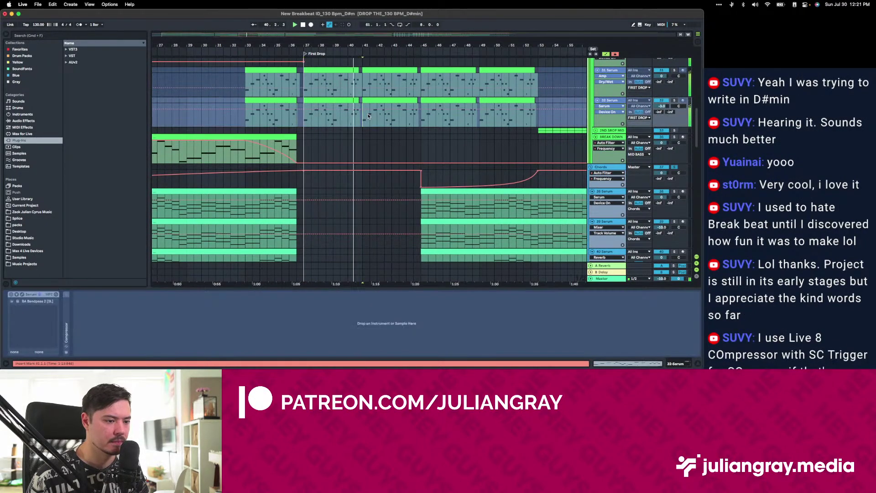
scroll(369, 116, "up", 1)
left_click(323, 90)
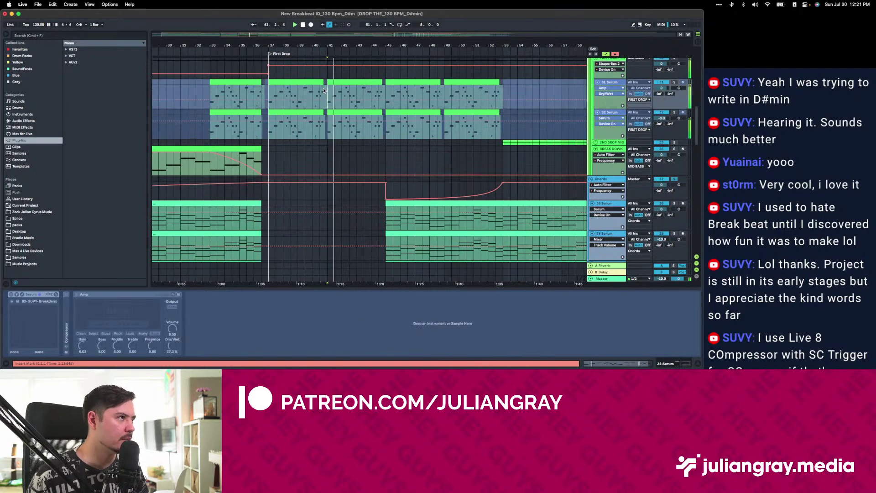
scroll(323, 91, "down", 1)
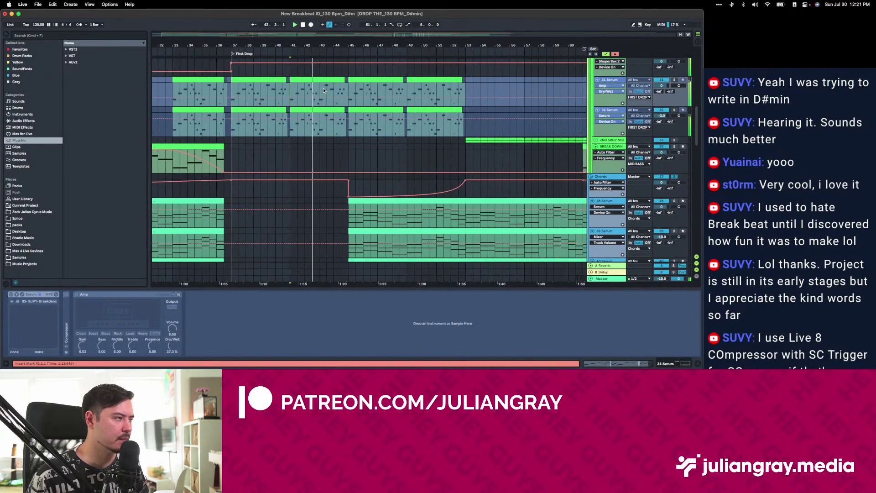
scroll(346, 94, "up", 2)
scroll(346, 93, "right", 2)
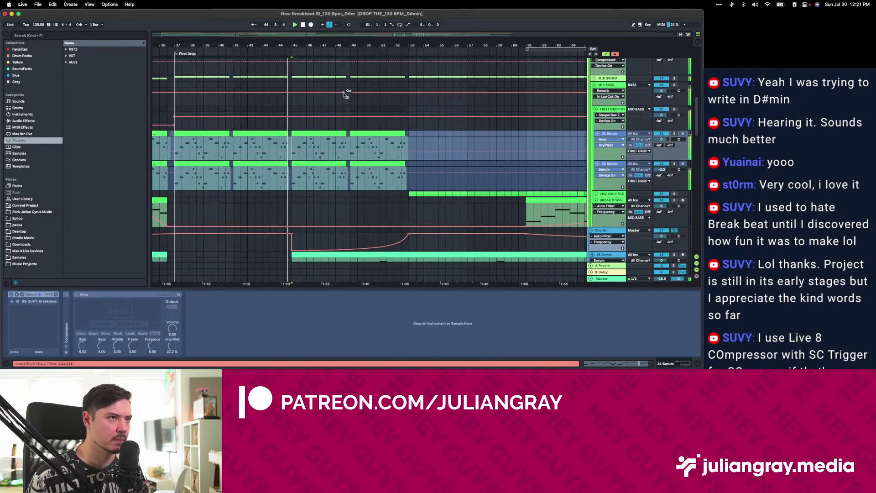
scroll(345, 95, "down", 2)
scroll(344, 95, "down", 1)
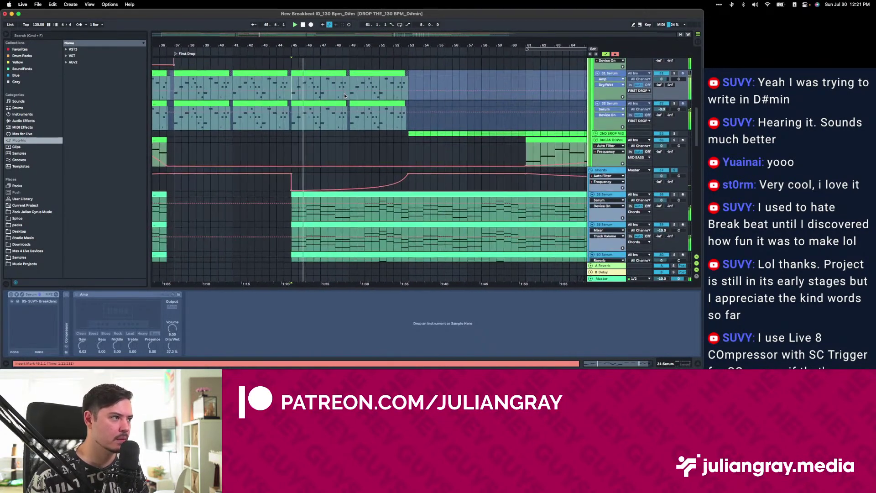
Unfold the second-drop mid bass group and place the insert marker on its first Serum track just before bar 53.
scroll(407, 89, "right", 5)
scroll(452, 105, "up", 3)
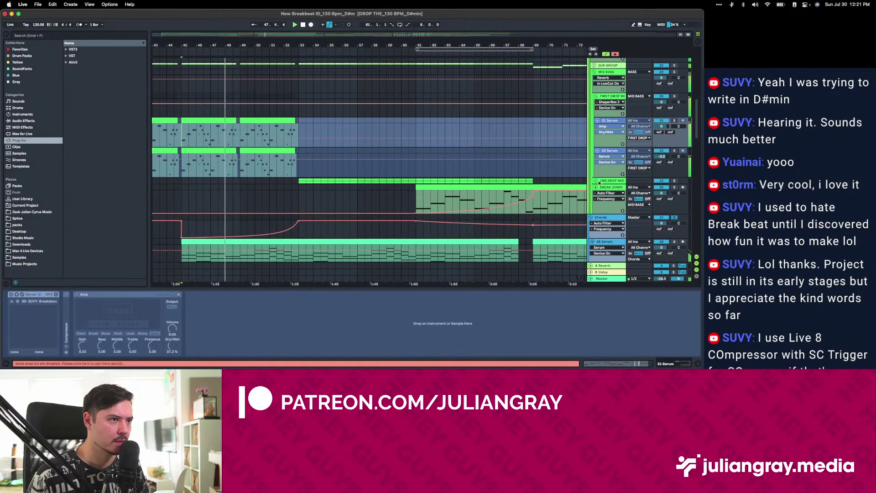
left_click(594, 182)
scroll(430, 162, "down", 5)
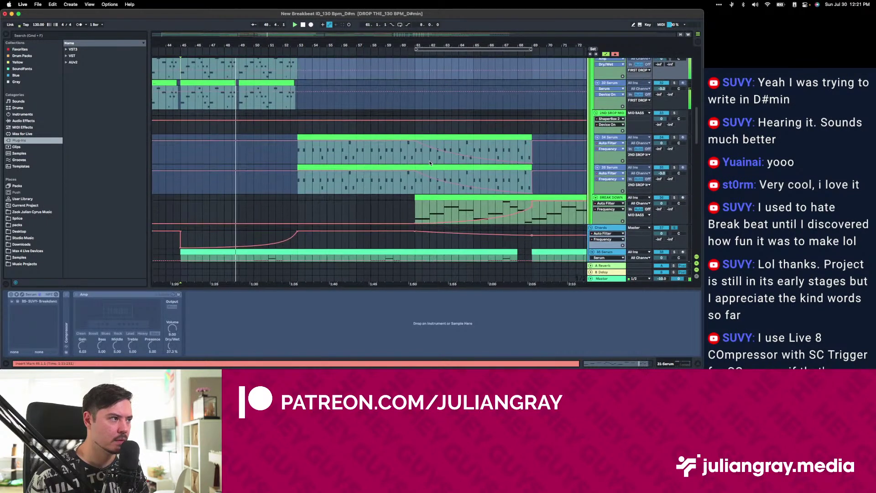
left_click(289, 153)
scroll(292, 153, "down", 5)
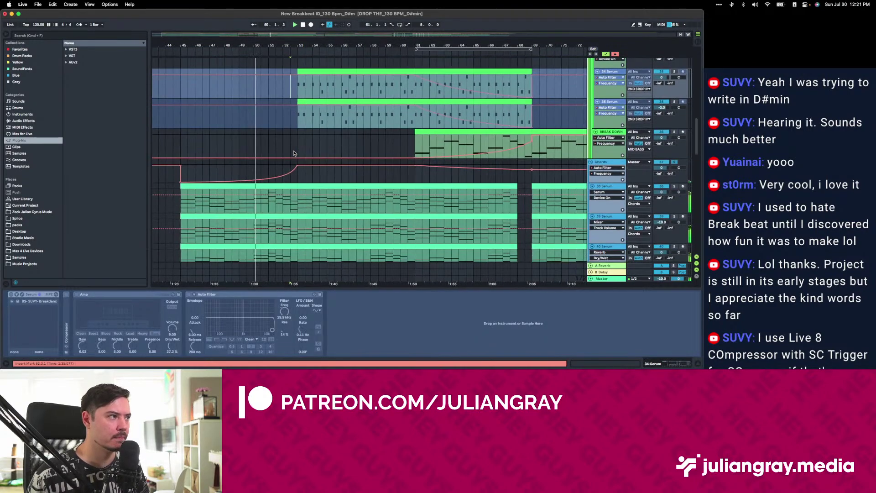
Compare the two second-drop Serum basses with the chords from bar 53 to bar 58 during playback.
scroll(294, 154, "up", 10)
scroll(294, 153, "up", 3)
scroll(294, 153, "down", 10)
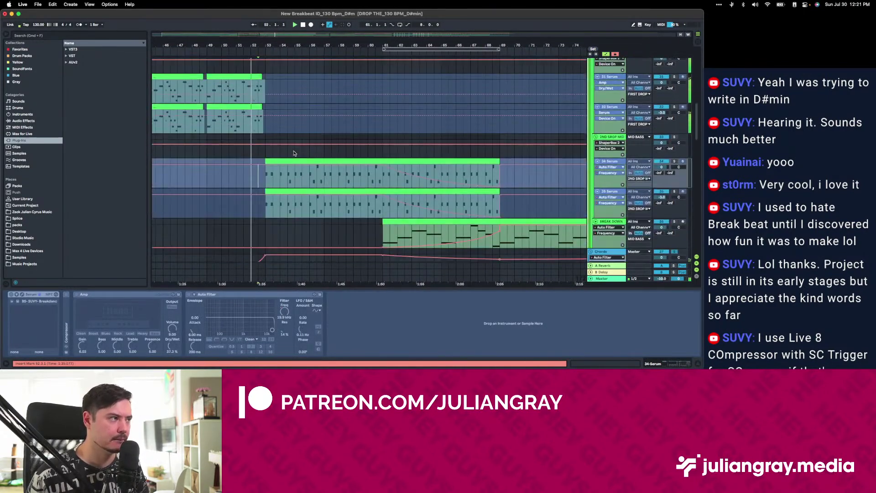
left_click(270, 174)
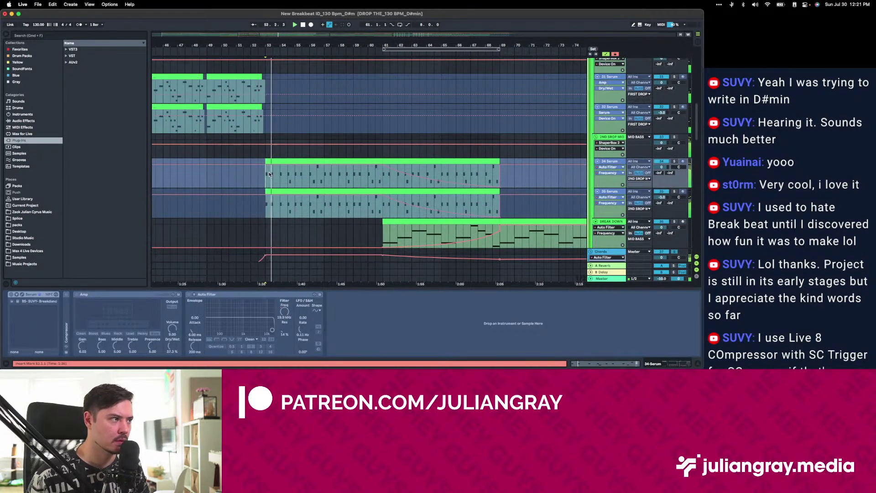
scroll(269, 174, "down", 4)
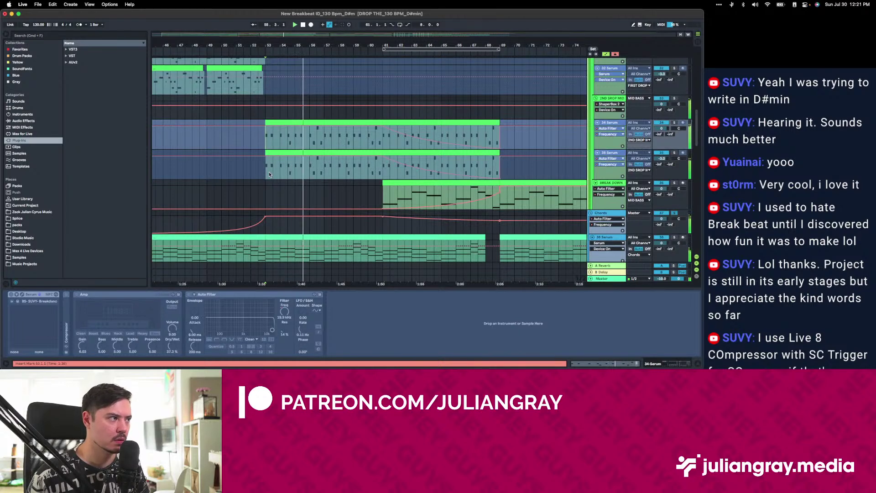
scroll(271, 171, "down", 2)
left_click(309, 151)
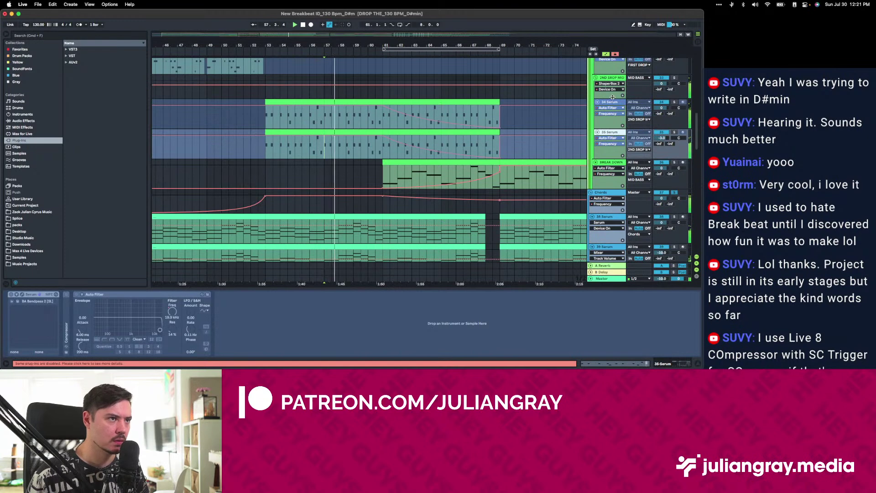
left_click(336, 124)
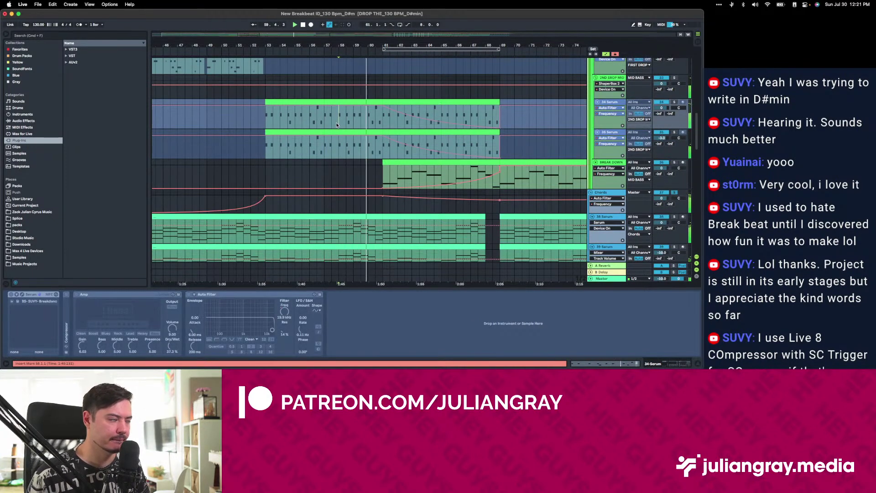
Check the BREAK DOWN BASS track around bar 60, return the insert marker to bar 53 and stop playback.
left_click(610, 160)
left_click(293, 167)
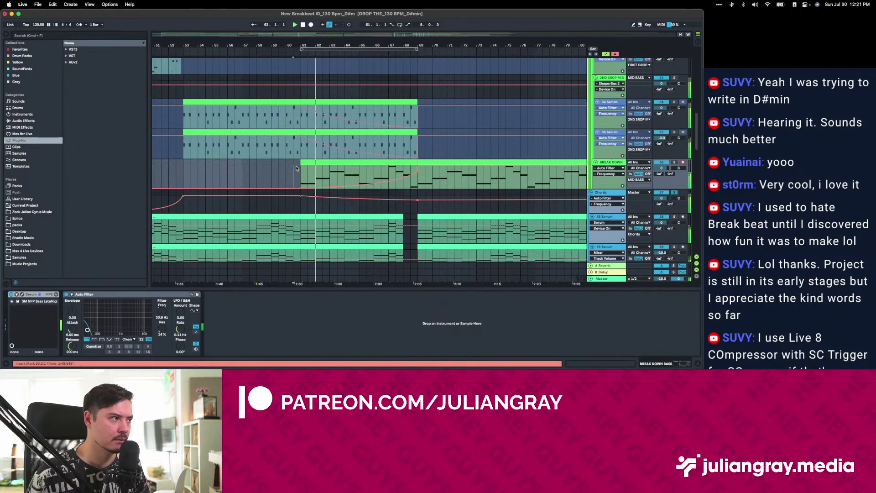
left_click(299, 152)
left_click(183, 124)
key("space")
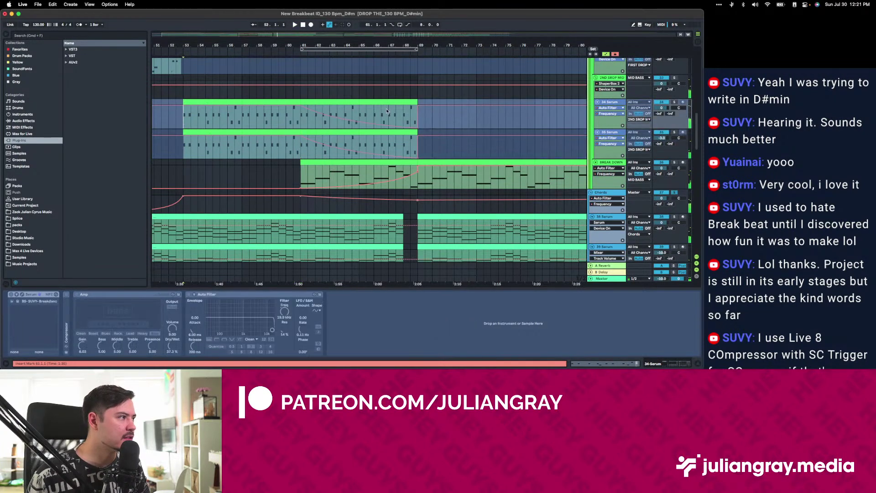
Unfreeze the 34-Serum and 35-Serum tracks of the second-drop group.
right_click(618, 106)
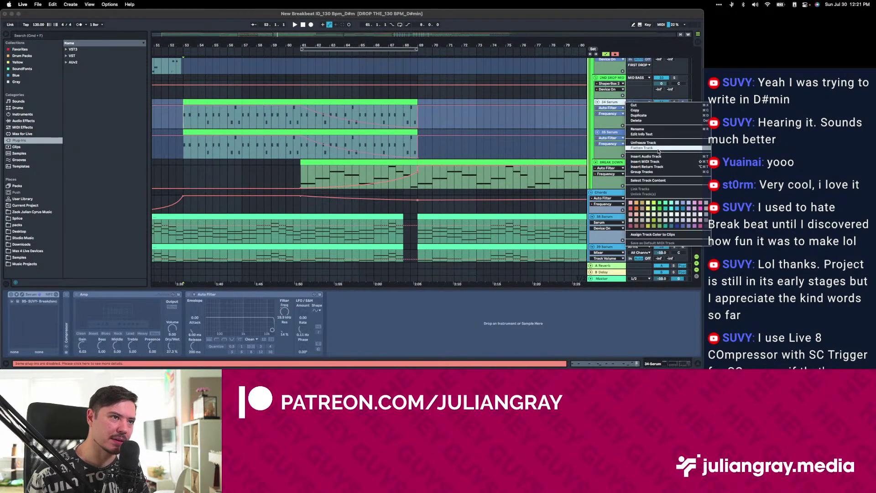
left_click(643, 143)
right_click(616, 133)
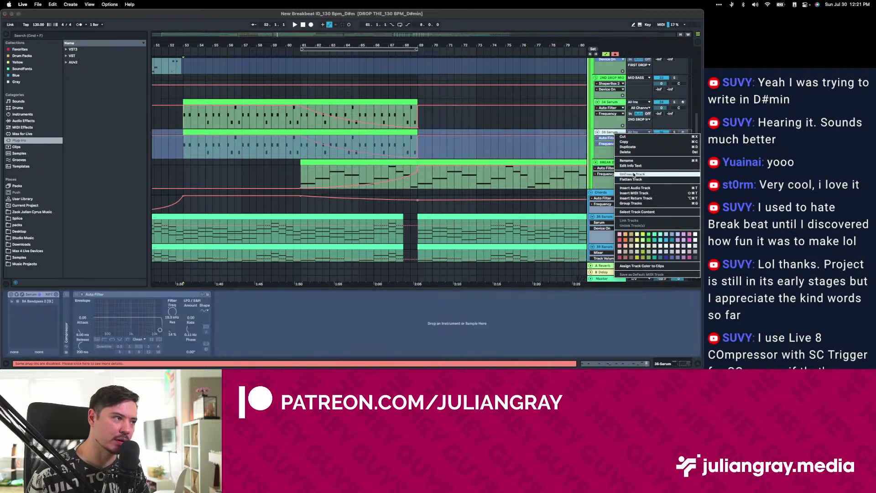
left_click(634, 174)
Open the second-drop Serum bass clips from bar 53 together with the chord clip in the note editor.
left_click(193, 99)
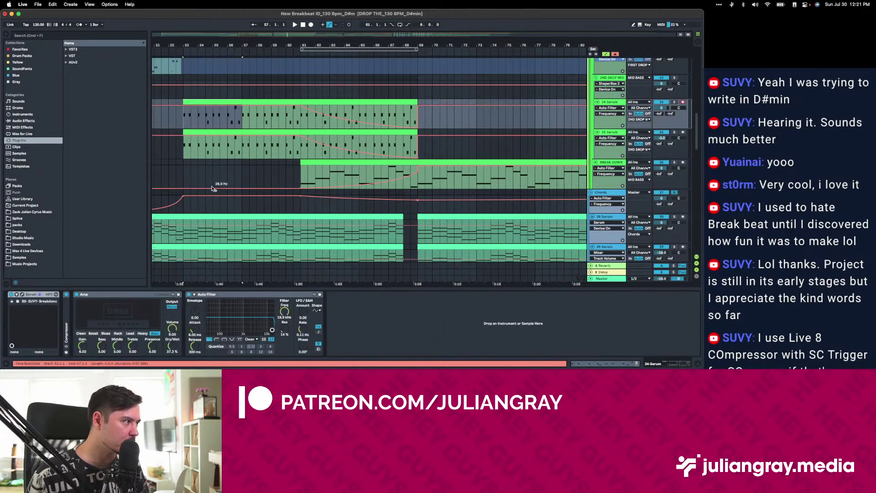
left_click(223, 131)
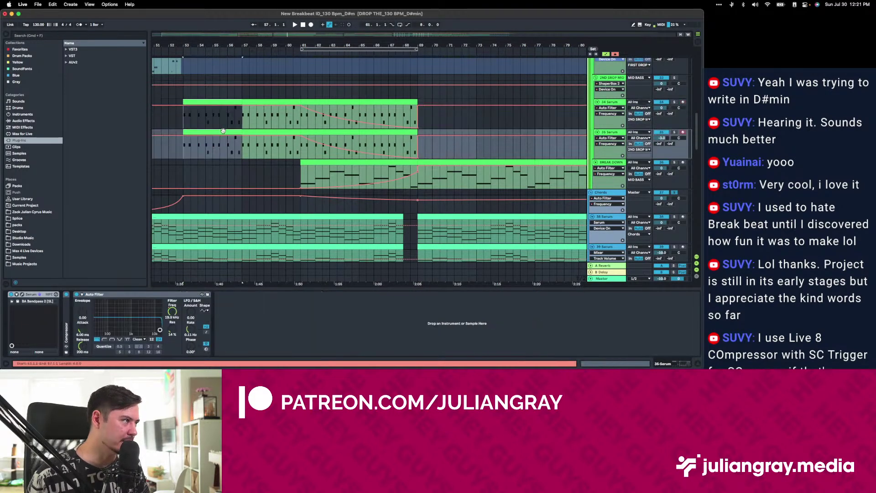
left_click(224, 216)
double_click(224, 216)
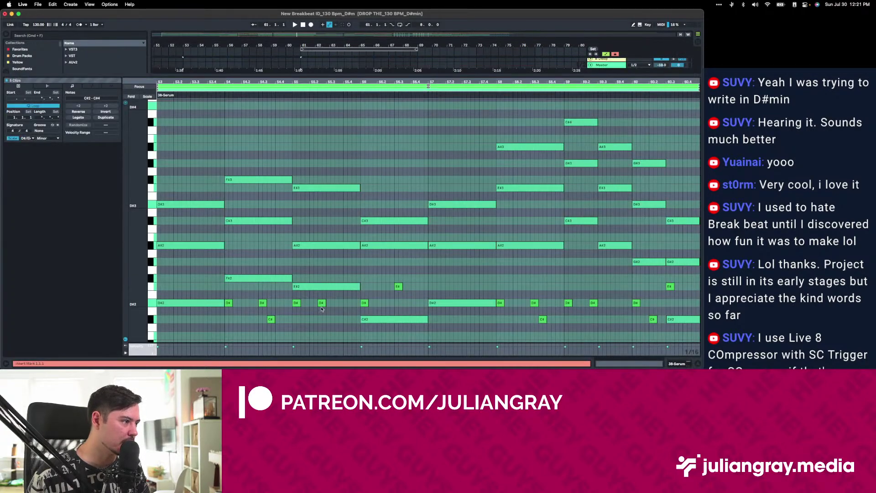
Raise the D#2 bass notes in bar 54 to F#2 and those in bar 55 to E#2 to follow the chords.
scroll(239, 267, "down", 3)
left_click(228, 241)
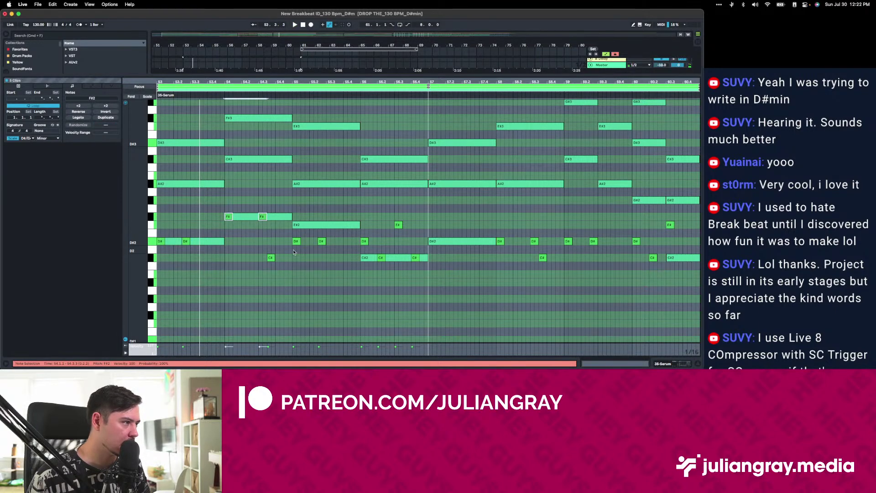
left_click(364, 241)
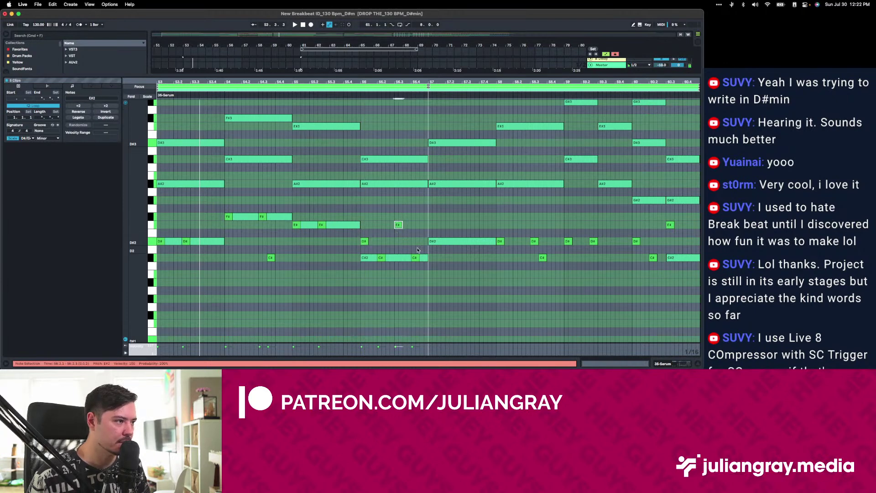
Move the off-chord bass notes in bar 58 to A#2, in bar 59 to C#2 and in bar 60 to G#2.
left_click(499, 242)
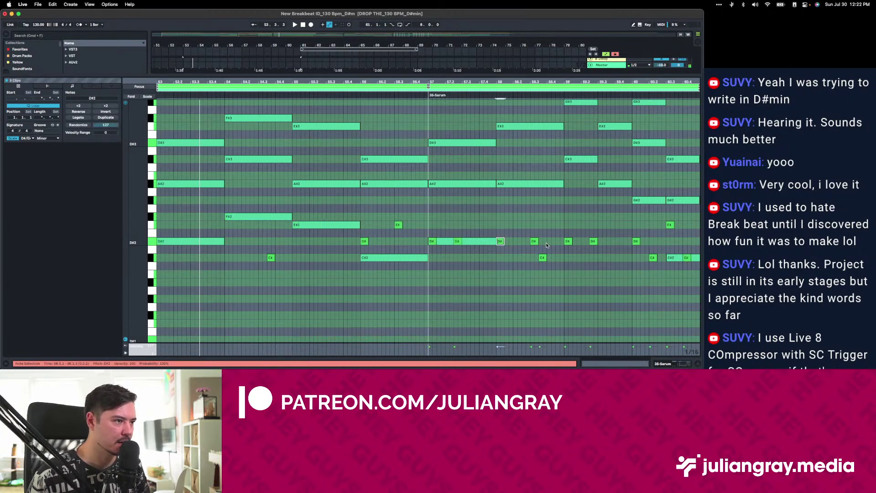
left_click_drag(501, 236, 553, 244)
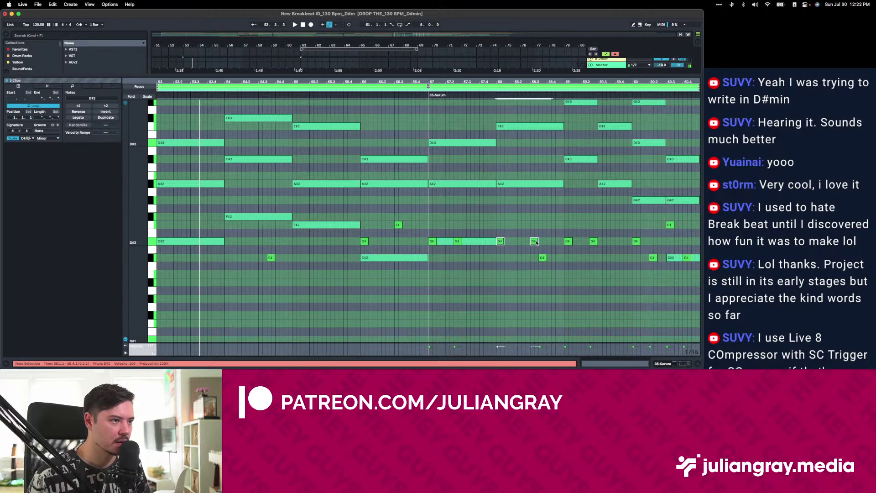
left_click_drag(594, 224, 563, 249)
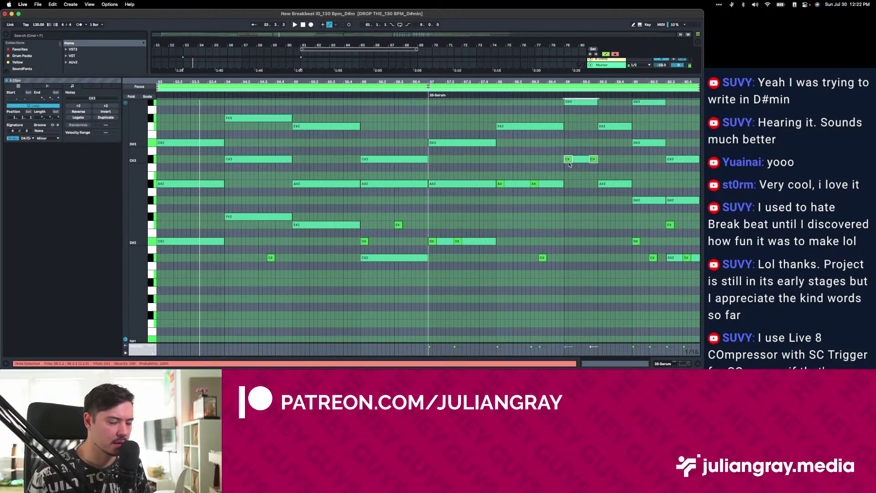
left_click(636, 242)
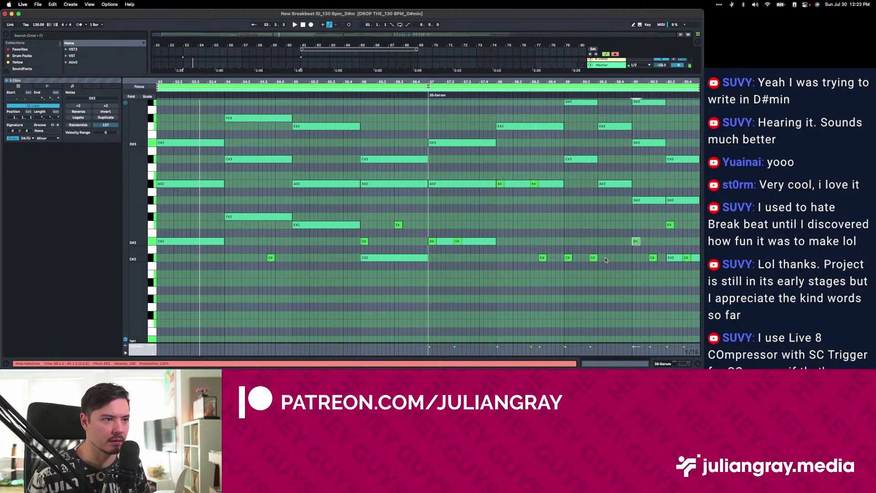
left_click_drag(628, 230, 635, 241)
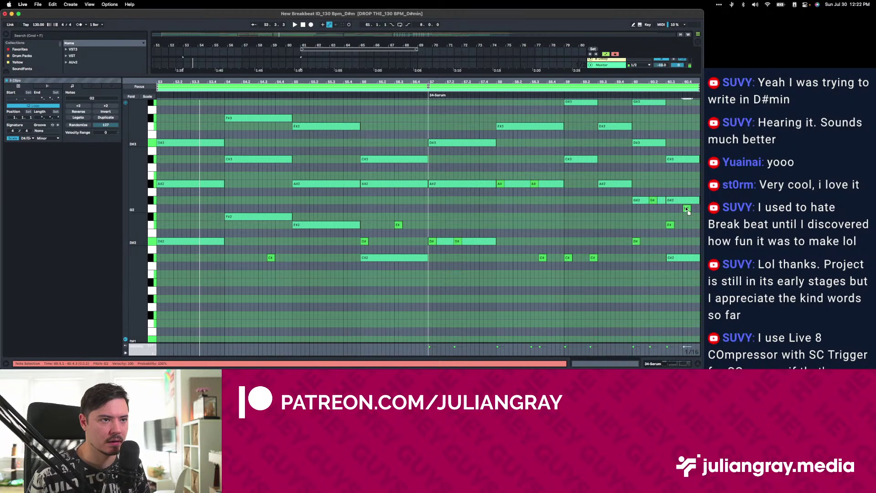
Play the edited second-drop bass with the chords and return from the note editor to the arrangement.
left_click(380, 298)
key("space")
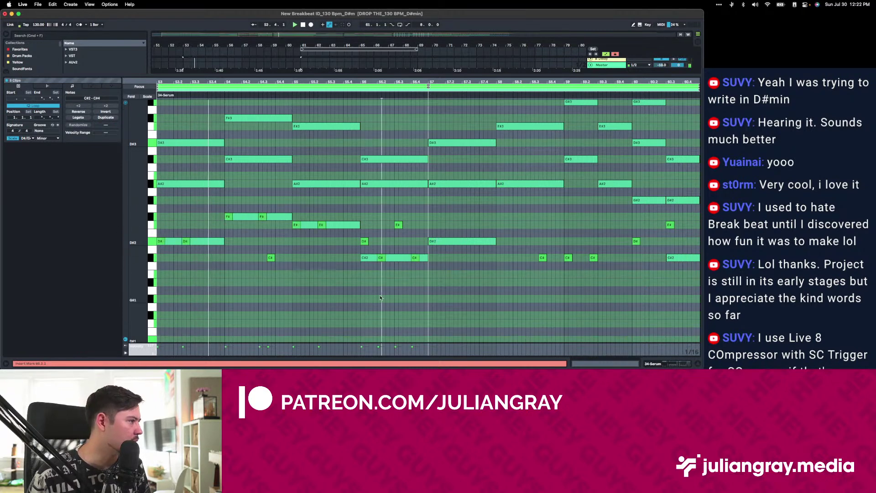
key("shift+Tab")
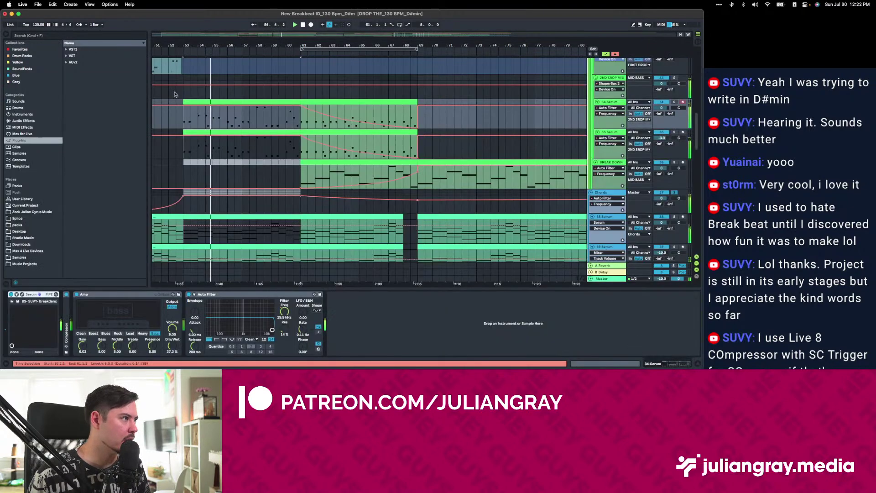
Recolour the second-drop clips in bars 53 to 61 on the 35-Serum bass track yellow.
left_click_drag(186, 146, 242, 146)
key("space")
left_click(284, 132, "shift")
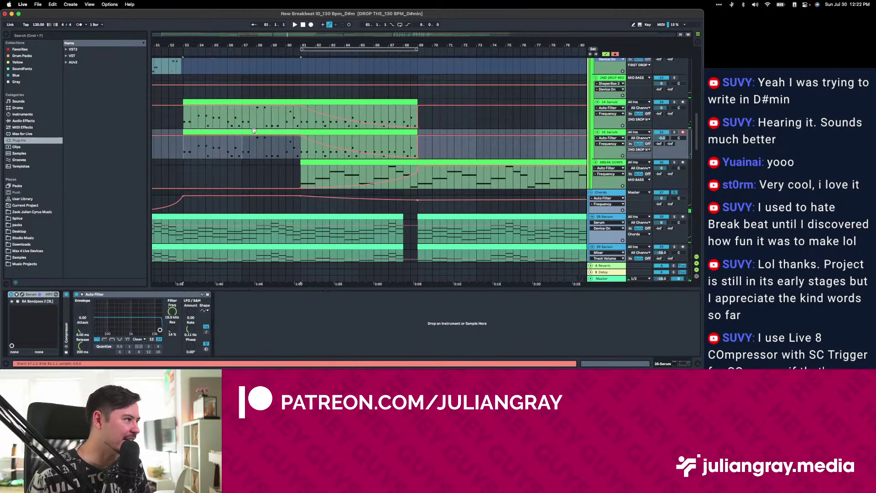
right_click(254, 133)
left_click(277, 228)
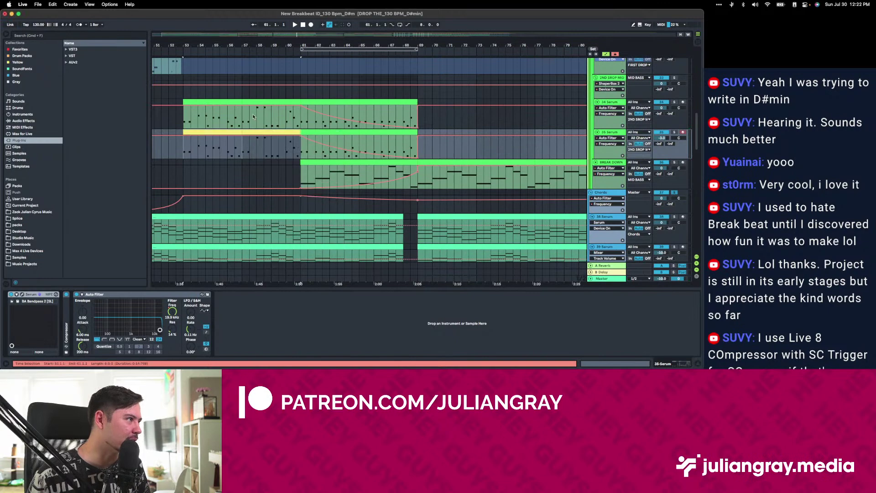
Open the second-drop Serum bass clips with the chord clip in the note editor and play bars 54 to 56.
double_click(201, 103)
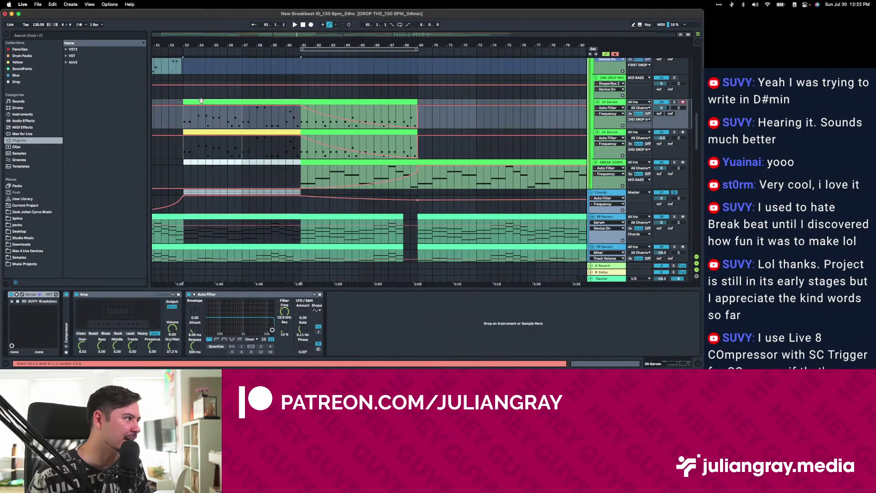
left_click_drag(428, 86, 189, 87)
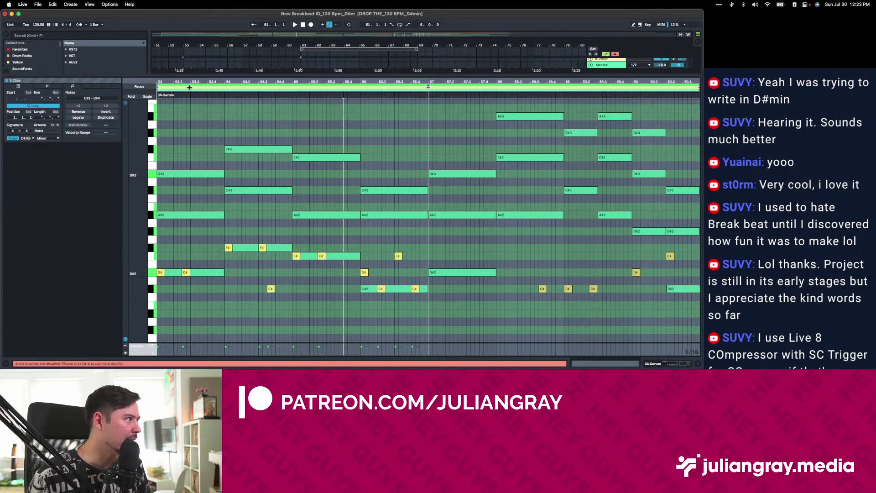
left_click(190, 86)
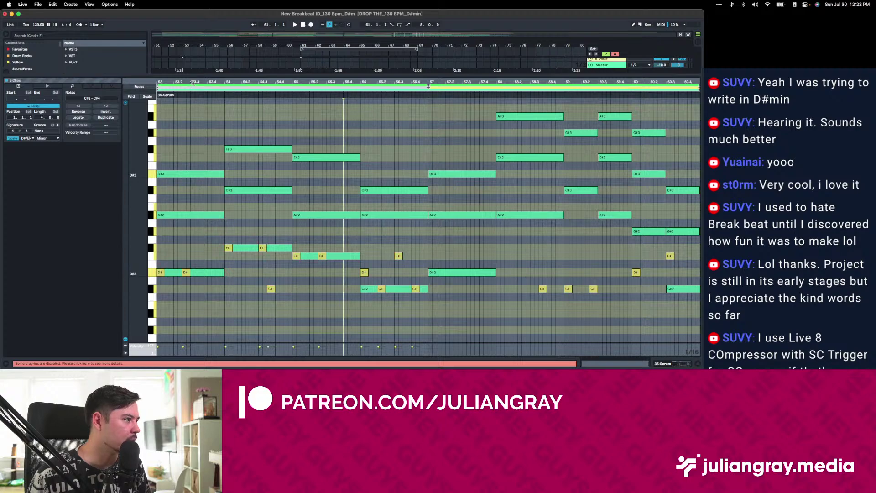
left_click(223, 182)
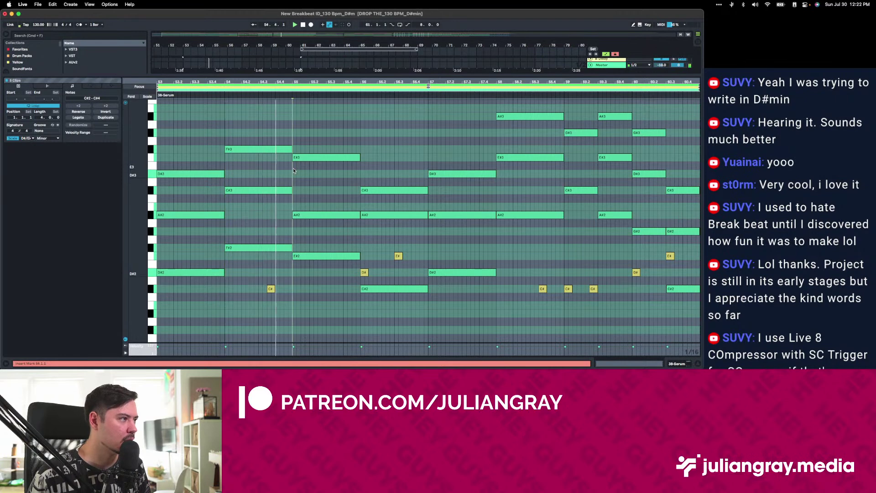
left_click(297, 275)
left_click(360, 282)
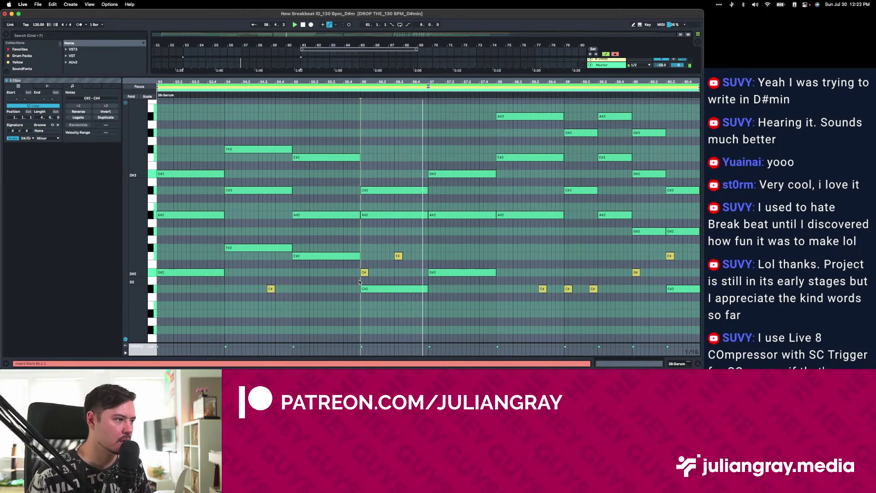
Raise the E#2 bass note in bar 56 to F#2 in both Serum bass clips.
left_click(399, 256)
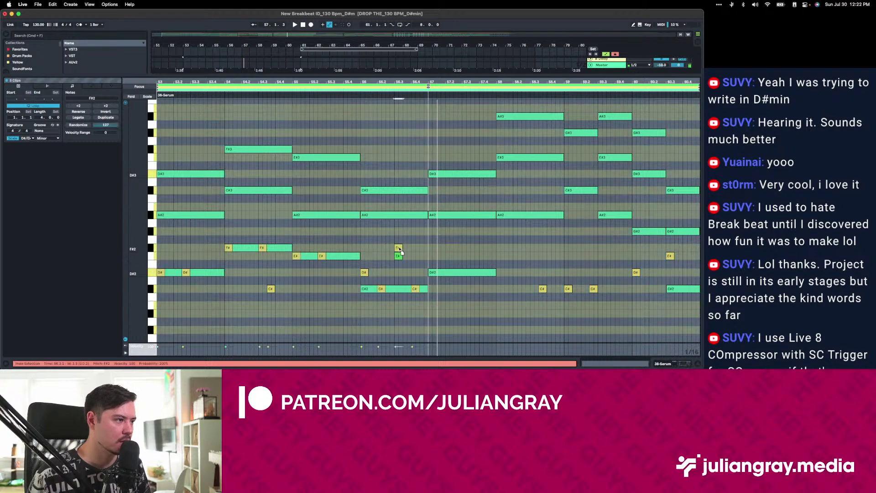
left_click(399, 256)
left_click(396, 266)
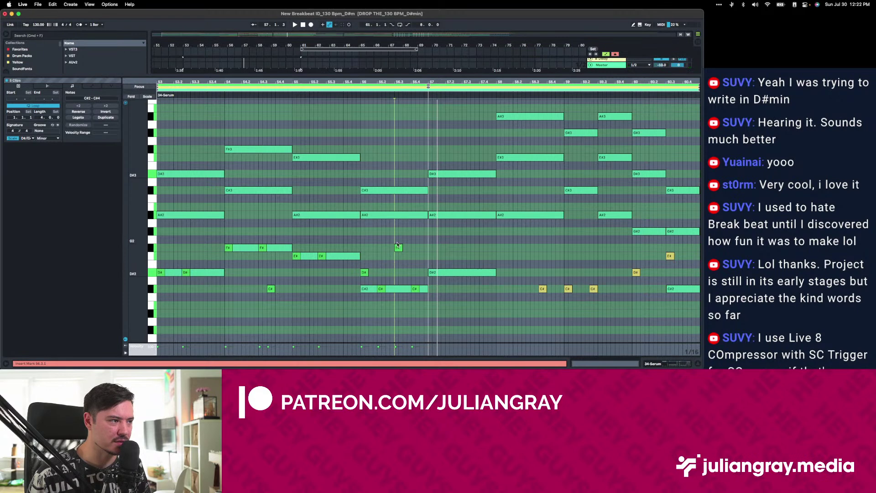
Play the bass with the chords from bar 57 and again from bar 58 to check the second half.
left_click(474, 273)
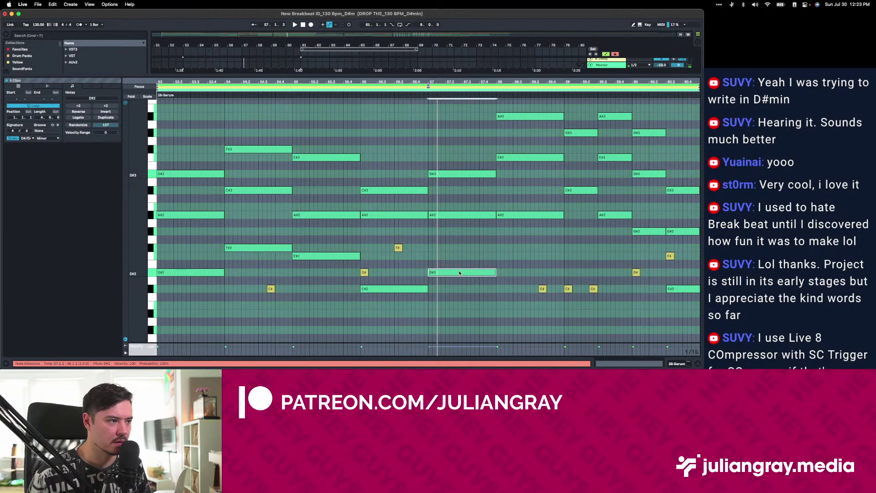
left_click(445, 268)
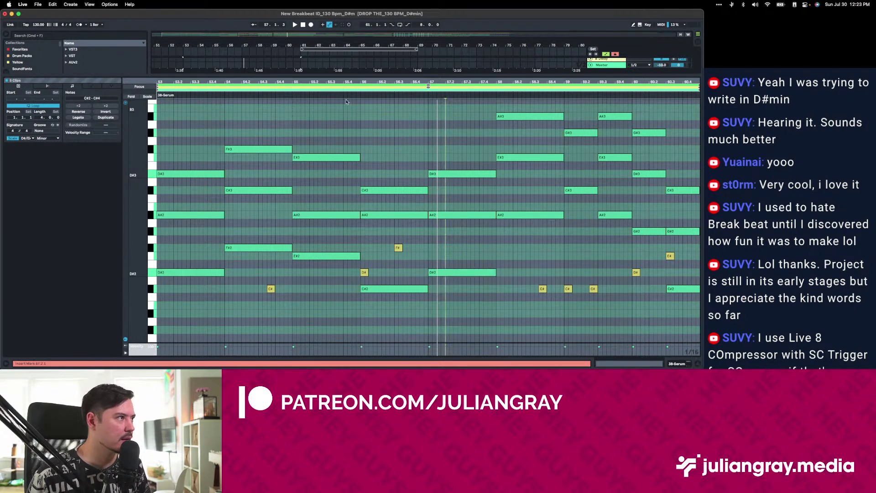
left_click(386, 139)
key("space")
left_click(430, 239)
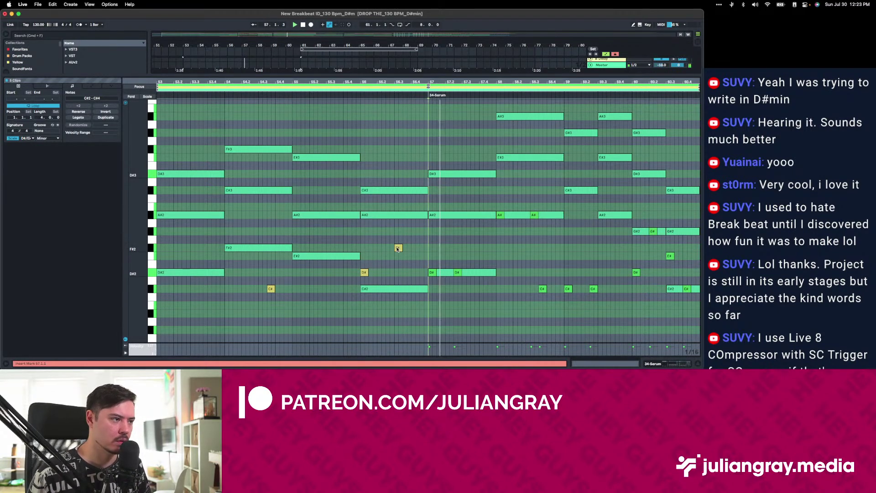
left_click(496, 241)
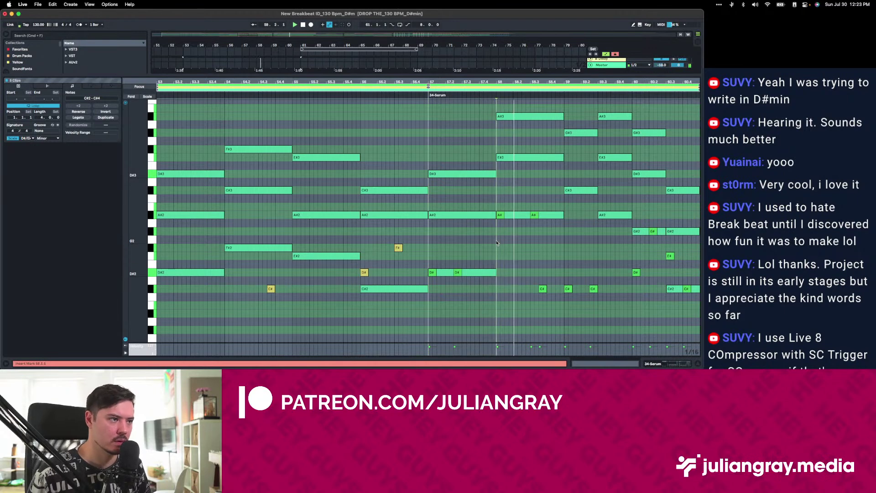
Lower the two A#2 bass notes in bar 58 by an octave to A#1 in both Serum bass clips.
left_click(534, 216)
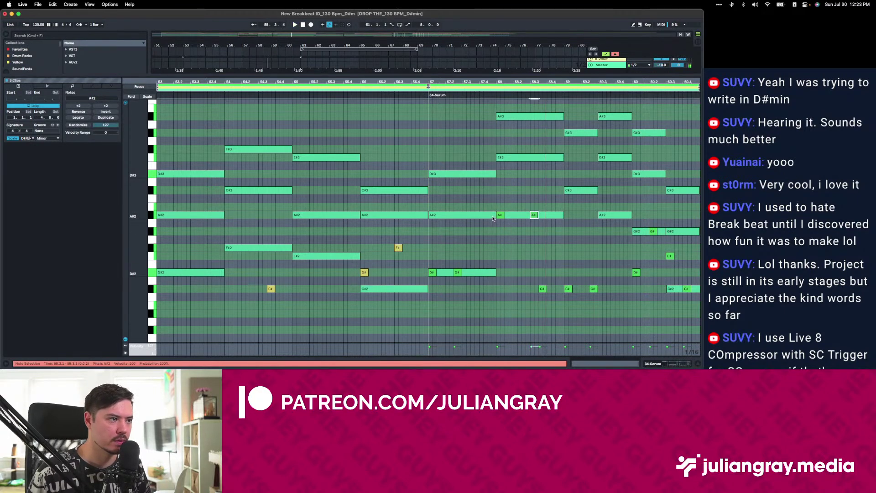
left_click(500, 215)
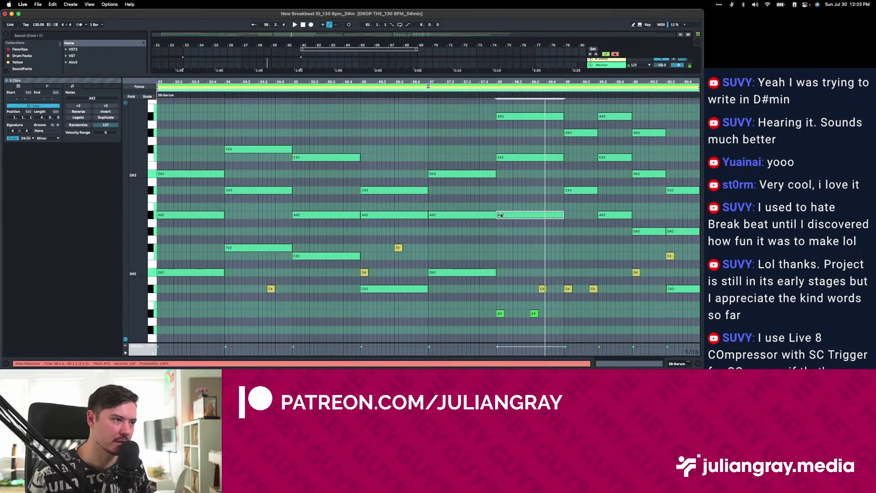
left_click(513, 87)
left_click(534, 215)
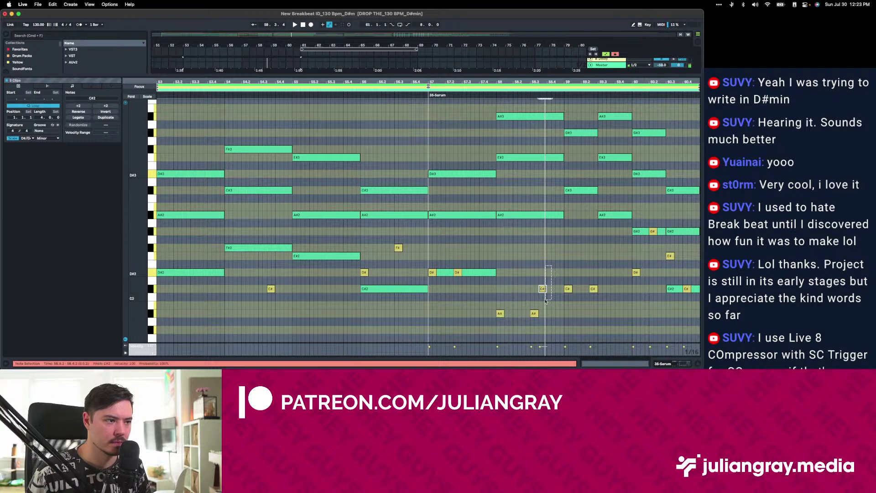
Raise the E#2 bass note in bar 60 to F#2 in both Serum bass clips.
left_click(633, 261)
left_click(653, 231)
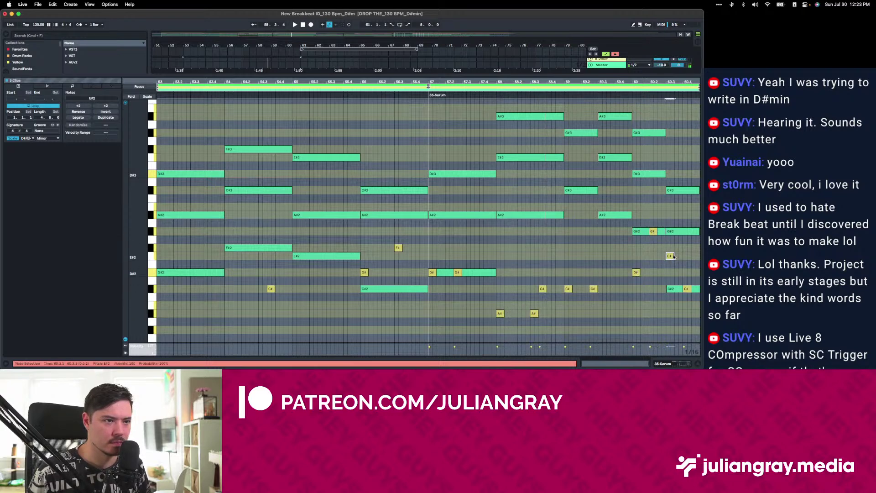
left_click(670, 267)
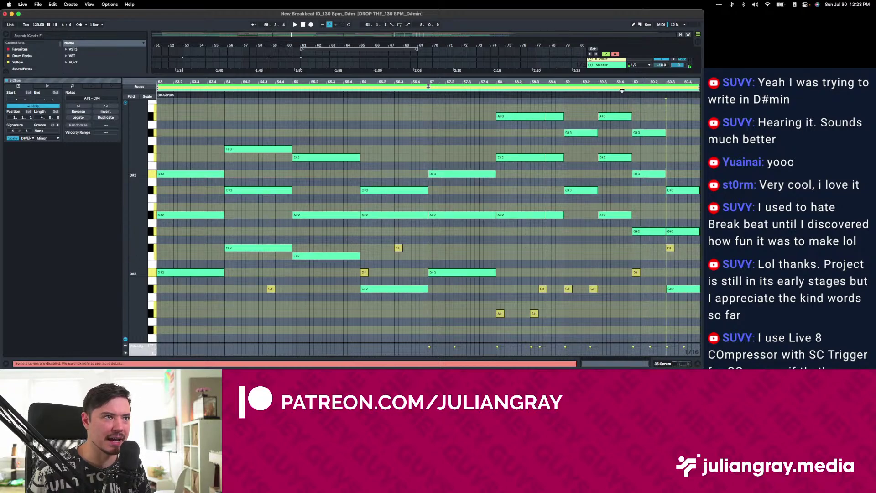
key("Up")
left_click(683, 264)
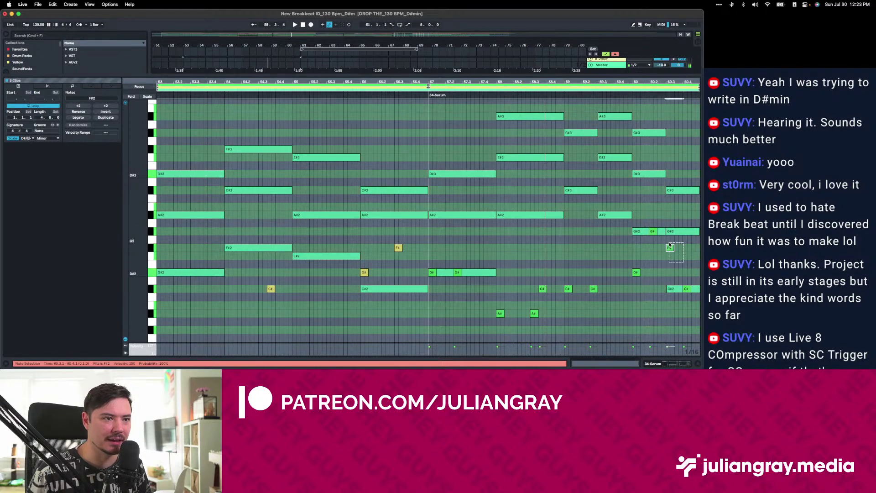
Play the corrected bass line and return from the note editor to the arrangement.
left_click(675, 266)
key("space")
key("shift+Tab")
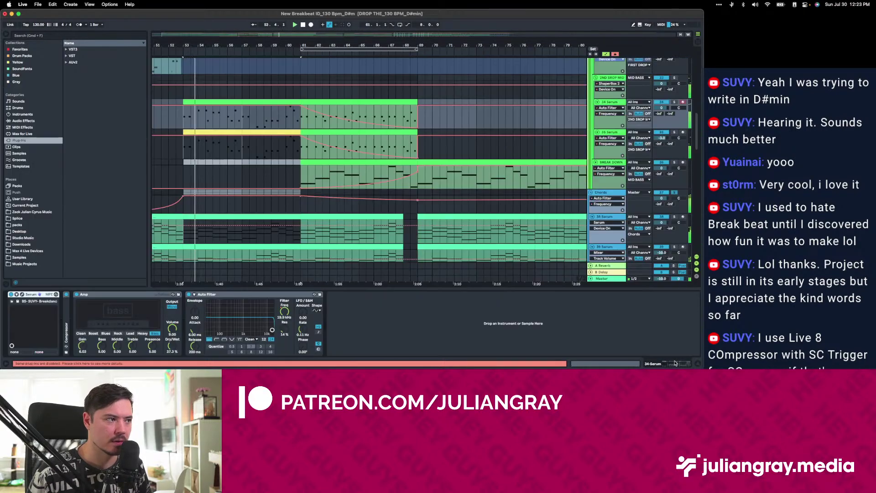
Duplicate the corrected clips of bars 53 to 61 on both second-drop Serum bass tracks into bars 61 to 69.
left_click(329, 104)
left_click(271, 131)
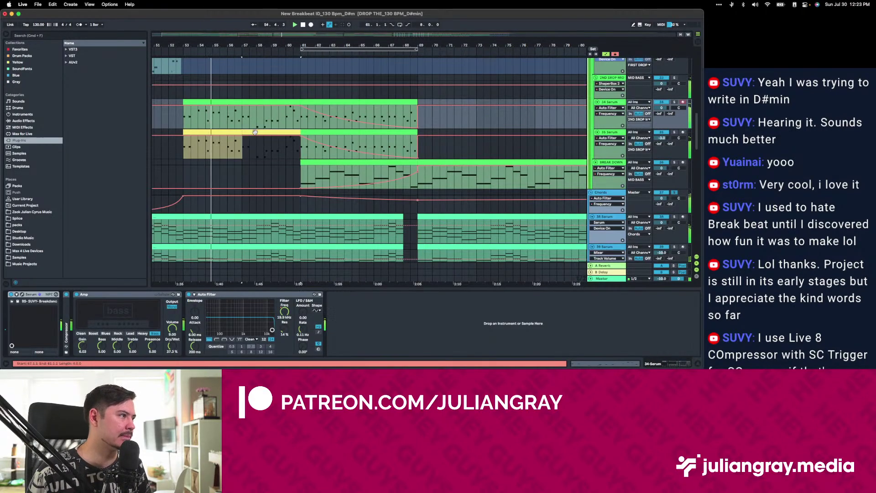
left_click(219, 130, "shift")
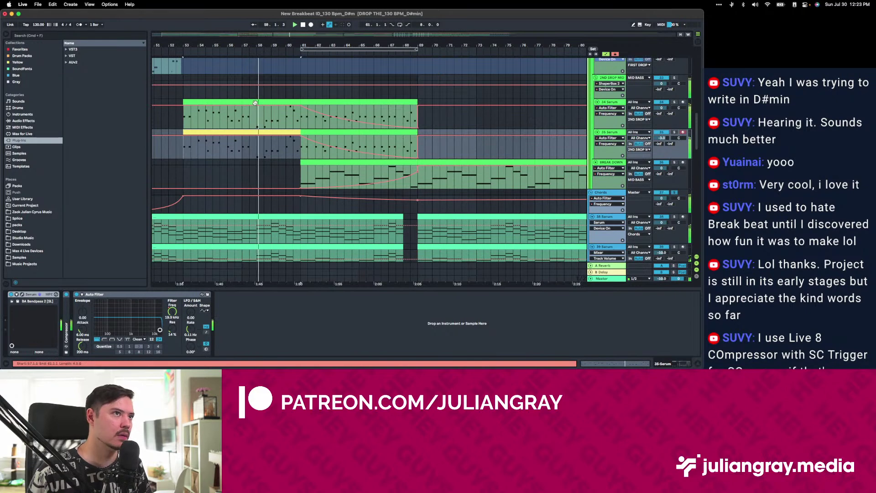
left_click(220, 102)
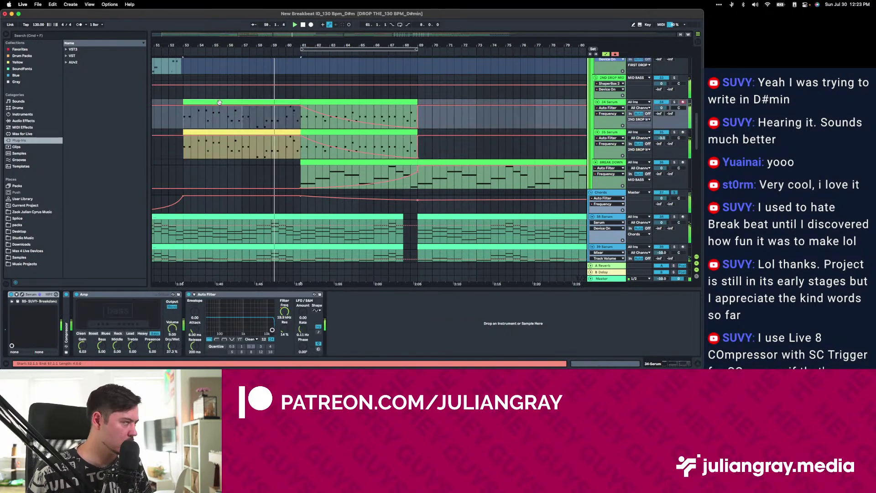
left_click(261, 133)
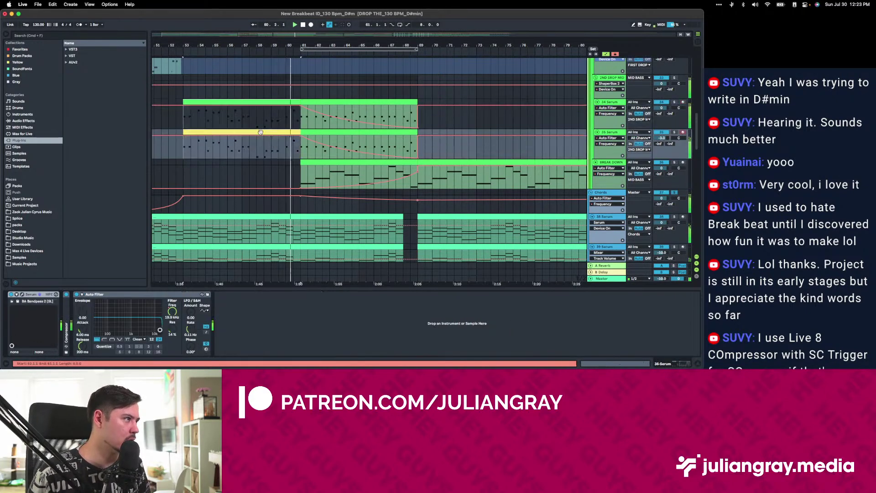
scroll(260, 132, "up", 2)
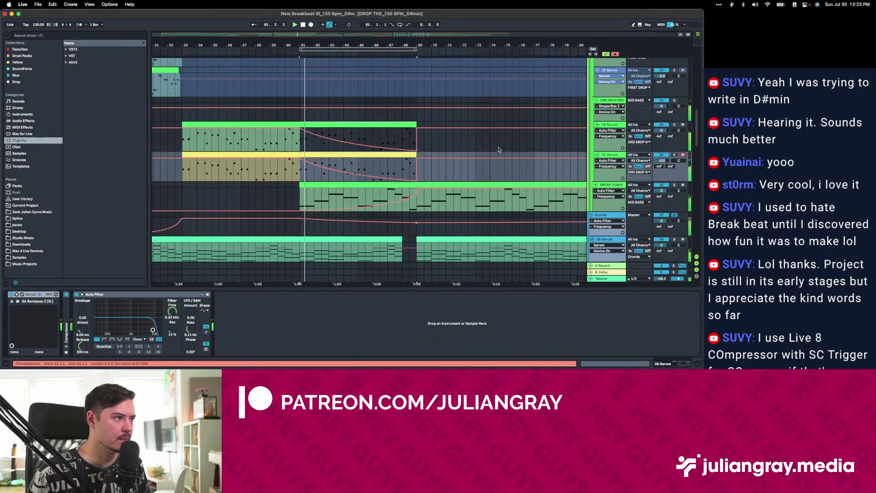
Play the arrangement from bar 58 and from bar 61 to hear the copied bass with the other tracks.
key("space")
scroll(263, 165, "up", 2)
scroll(263, 165, "up", 10)
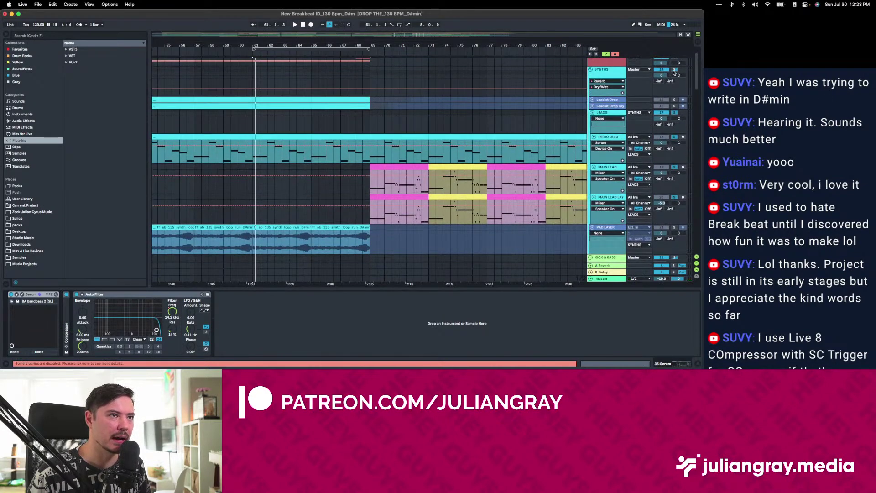
left_click(209, 59)
key("space")
scroll(241, 123, "down", 6)
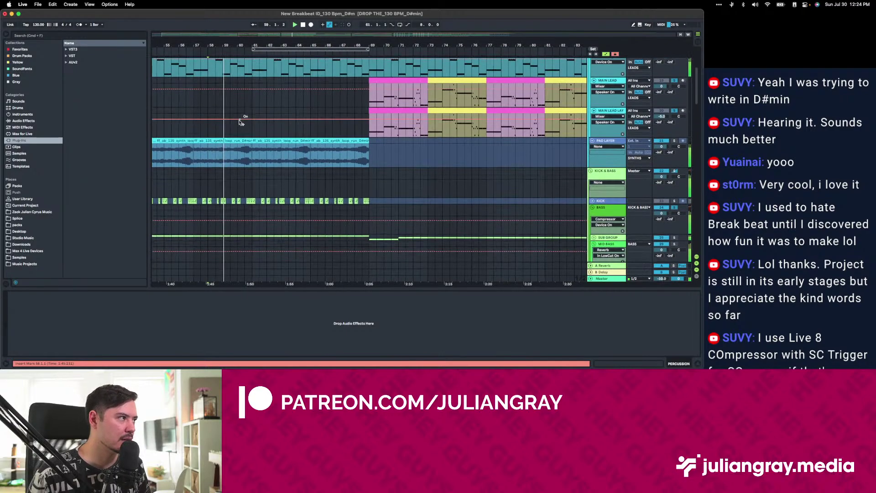
scroll(241, 122, "down", 12)
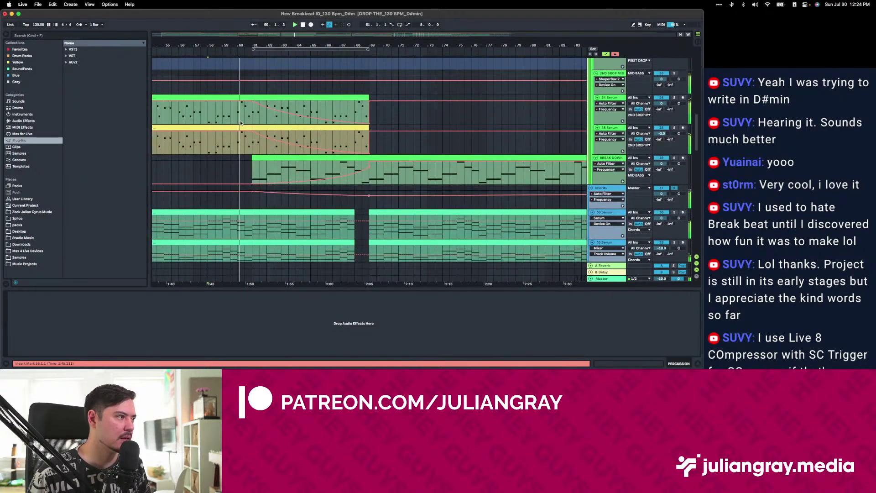
left_click(251, 134)
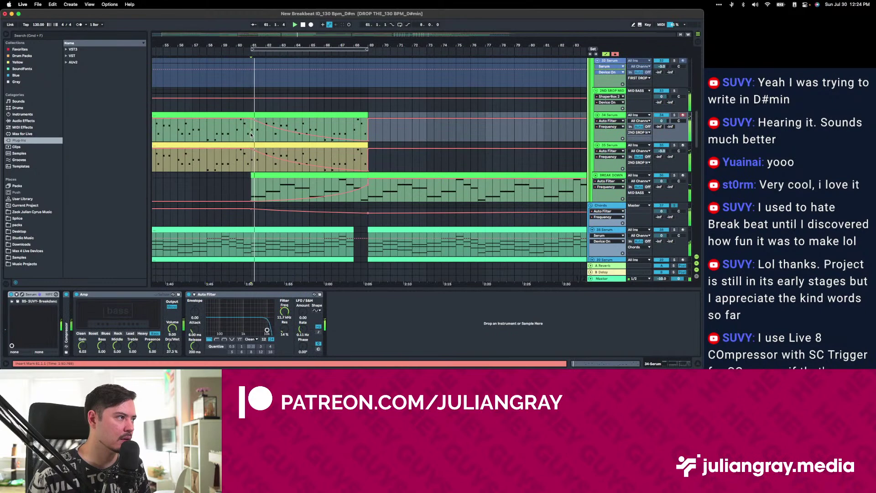
scroll(251, 134, "up", 15)
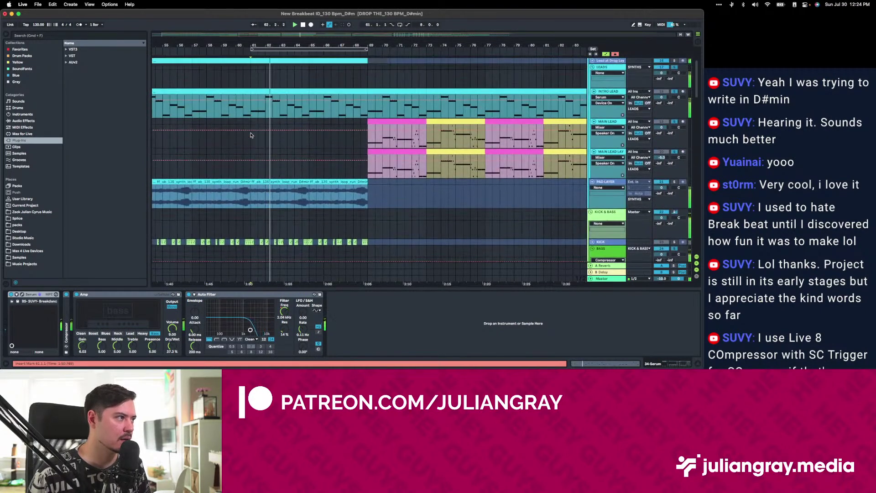
scroll(251, 135, "up", 2)
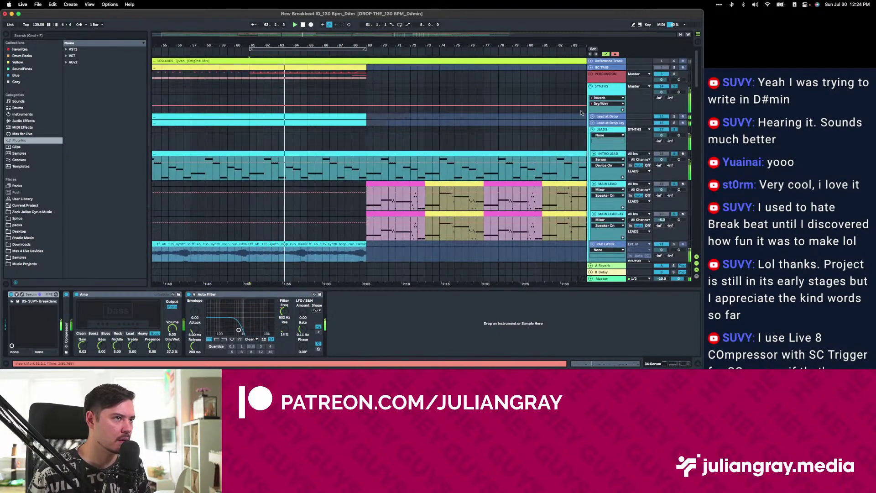
Unfold the Lead at Drop track, stop playback and check its notes between bars 61 and 69.
left_click(592, 117)
scroll(592, 117, "down", 1)
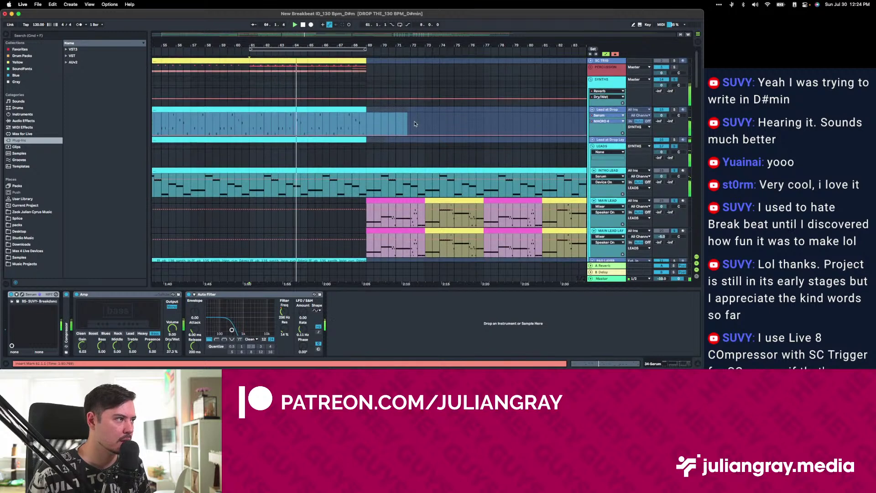
key("space")
left_click(363, 120)
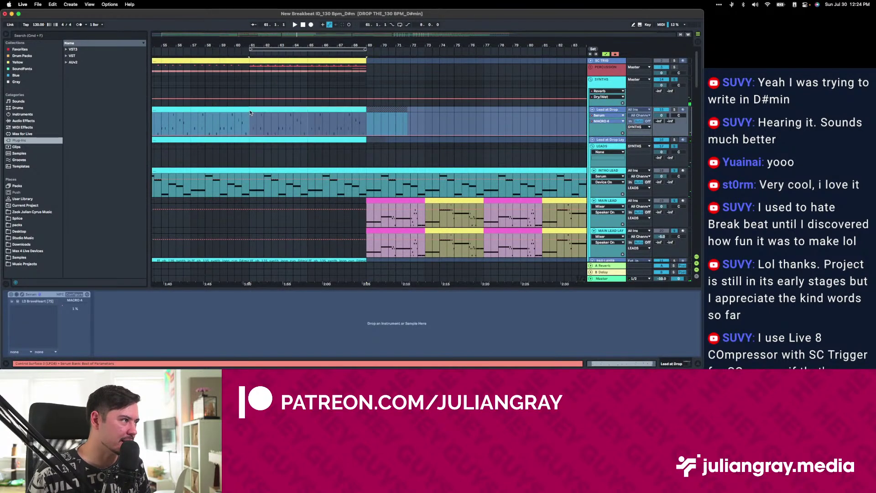
left_click(249, 123)
left_click_drag(249, 122, 357, 113)
left_click(367, 120)
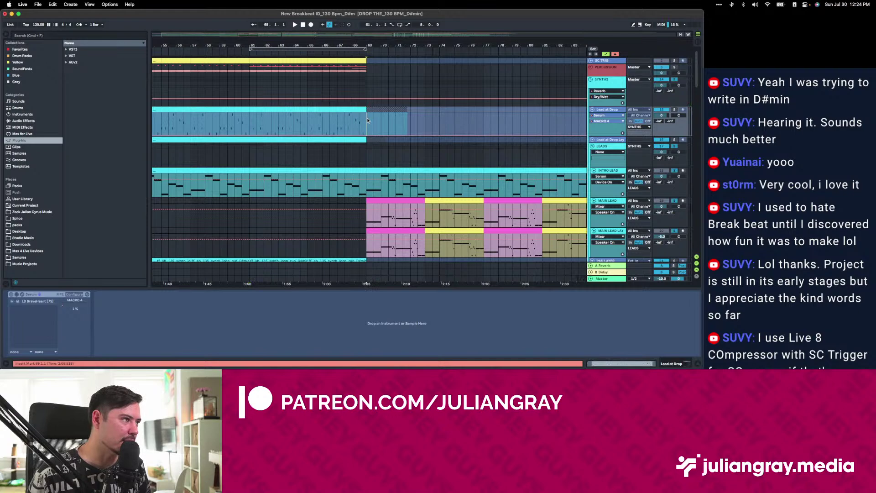
left_click(250, 121)
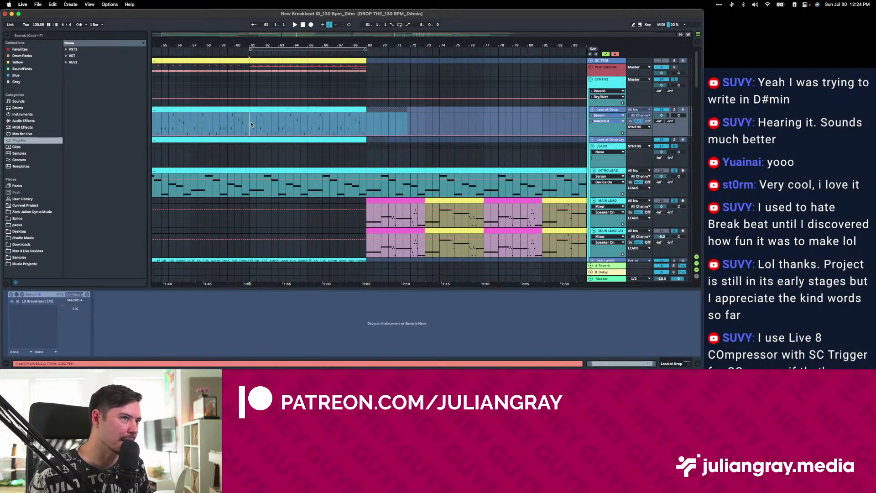
Play the breakdown from bar 74 to hear the BREAK DOWN bass against the chords, stopping in bar 79.
scroll(250, 124, "down", 5)
scroll(251, 124, "down", 6)
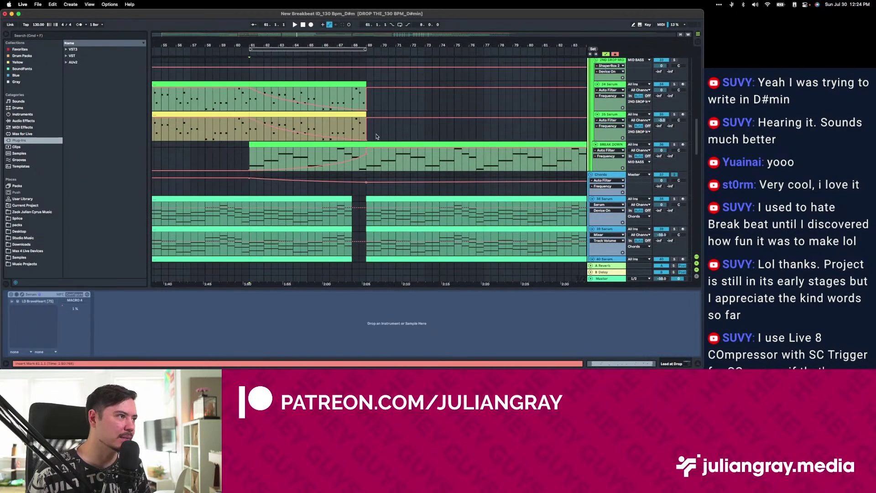
left_click(370, 119)
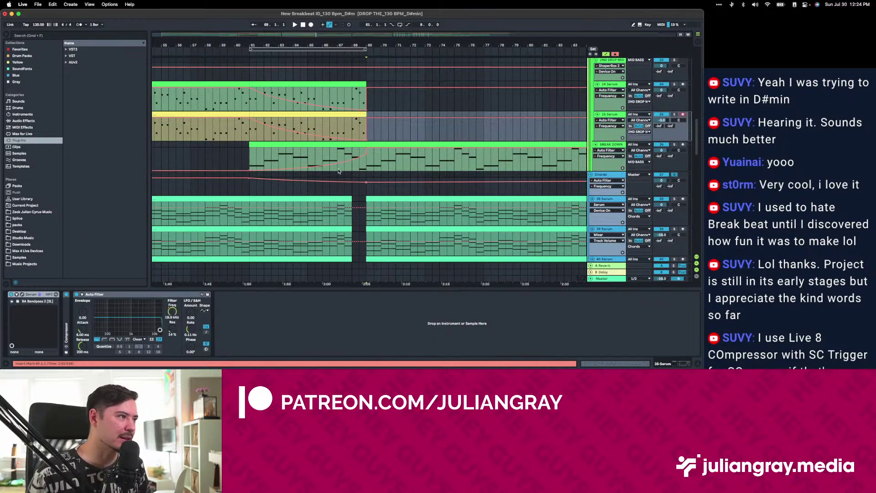
scroll(389, 144, "right", 5)
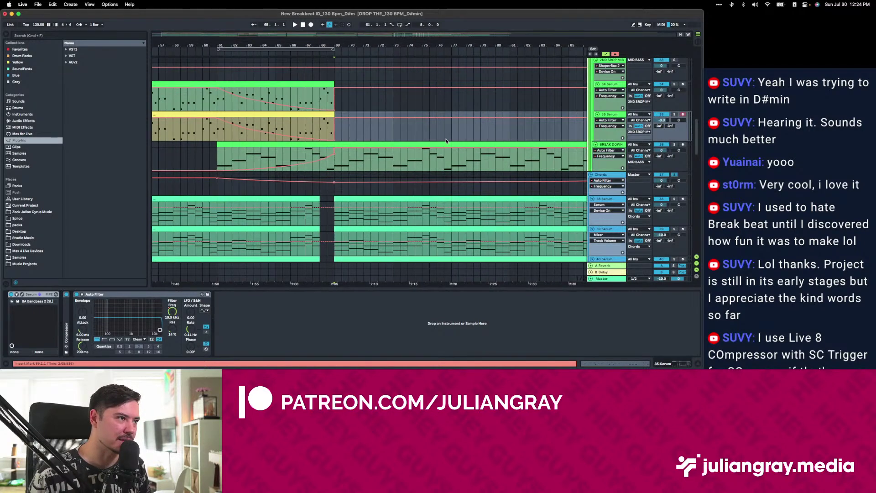
left_click(221, 168)
key("space")
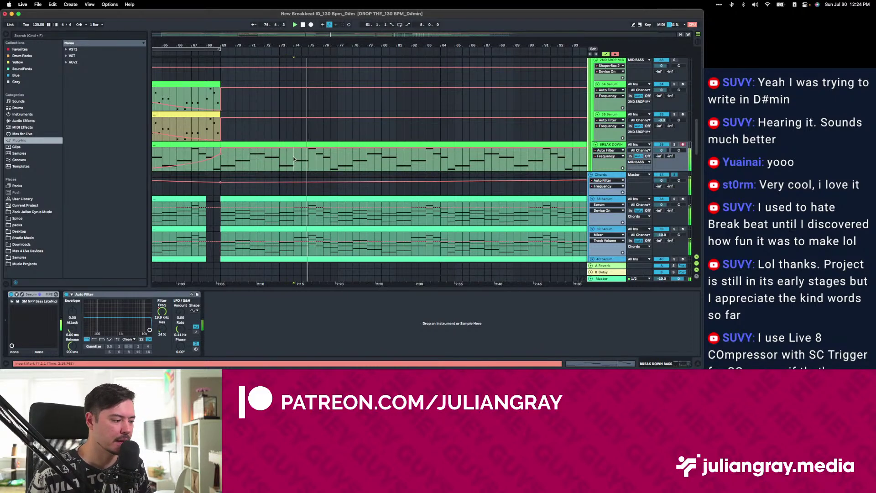
scroll(294, 158, "right", 2)
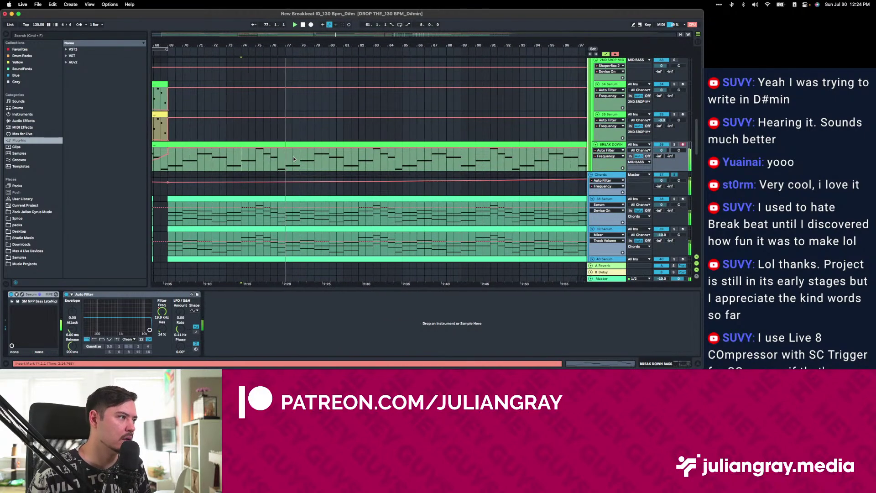
scroll(293, 159, "down", 3)
scroll(292, 159, "right", 5)
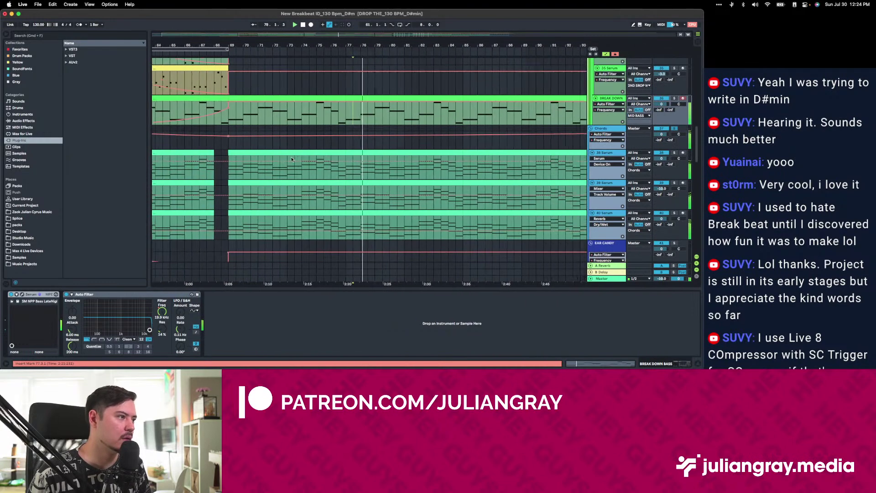
scroll(292, 159, "up", 3)
scroll(292, 159, "up", 3)
scroll(292, 159, "left", 9)
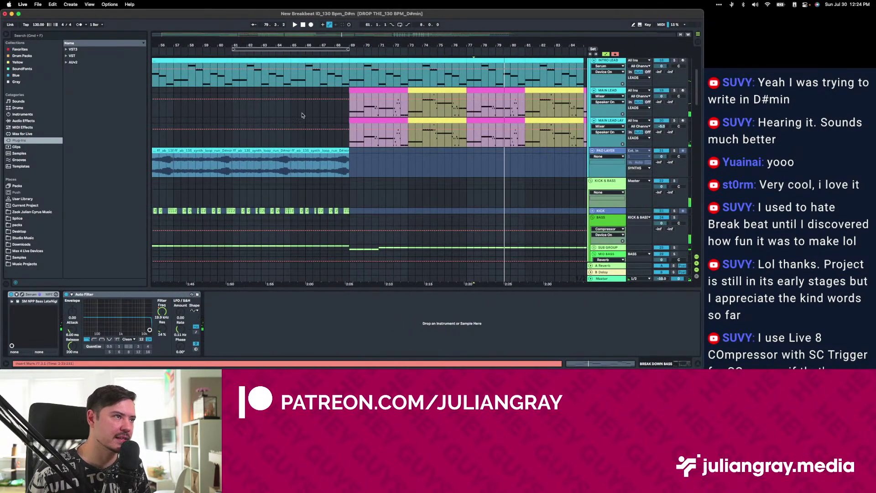
Play the first drop from bar 45 and from bar 49 to hear its Serum basses with the chords.
scroll(312, 114, "left", 6)
left_click(302, 105)
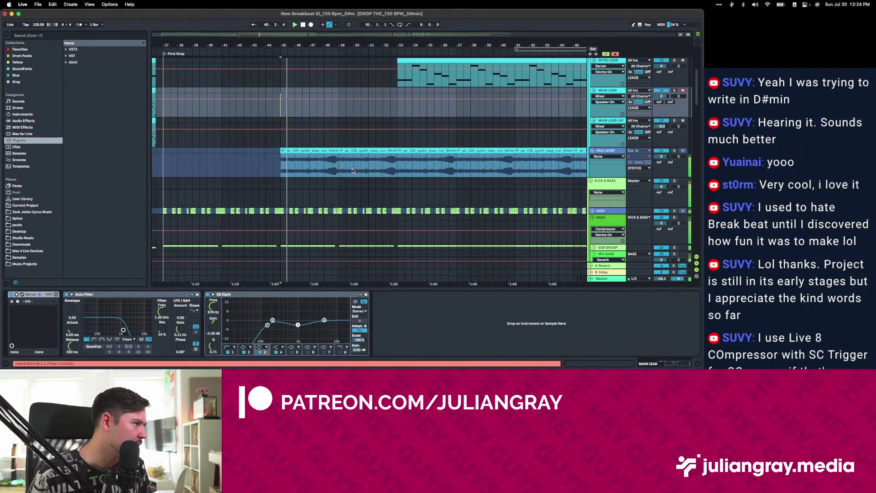
scroll(351, 171, "down", 5)
scroll(352, 169, "down", 5)
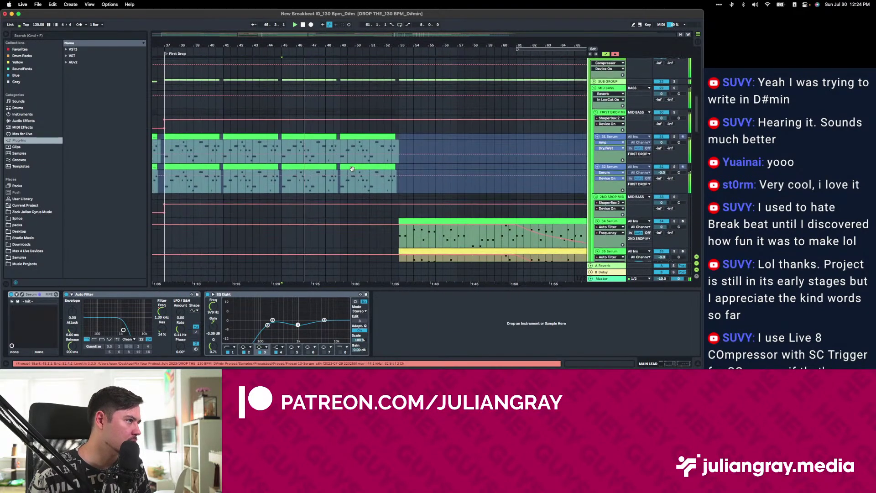
scroll(351, 168, "down", 2)
left_click(339, 125)
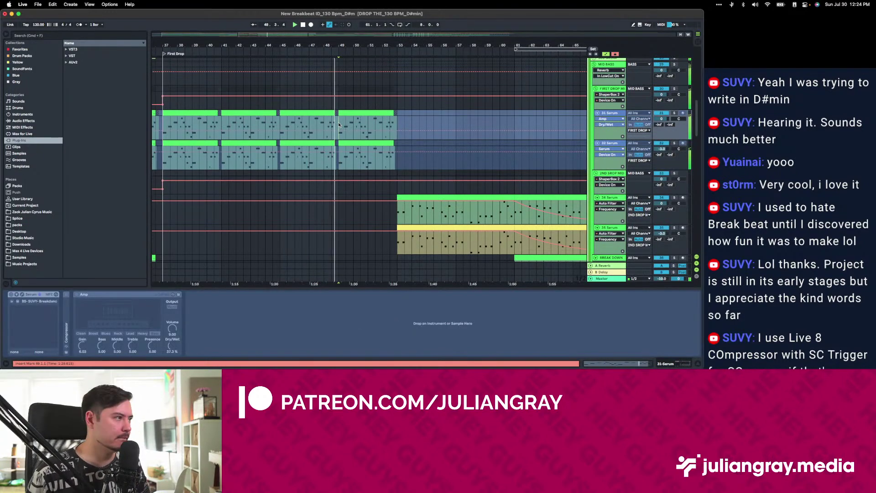
scroll(339, 125, "left", 2)
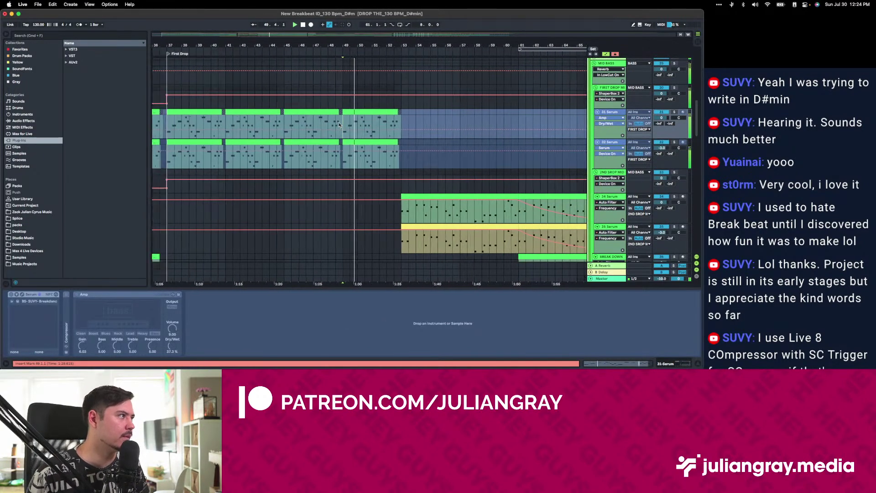
scroll(339, 124, "left", 6)
scroll(339, 125, "down", 3)
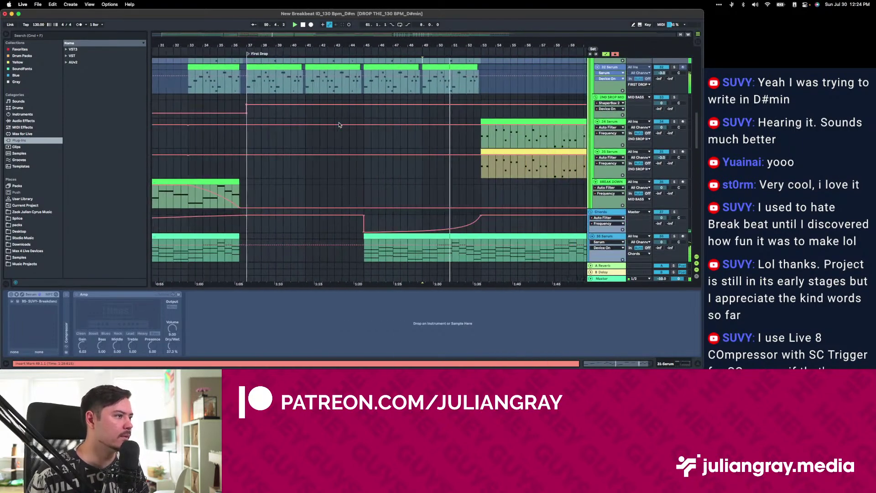
scroll(339, 125, "right", 15)
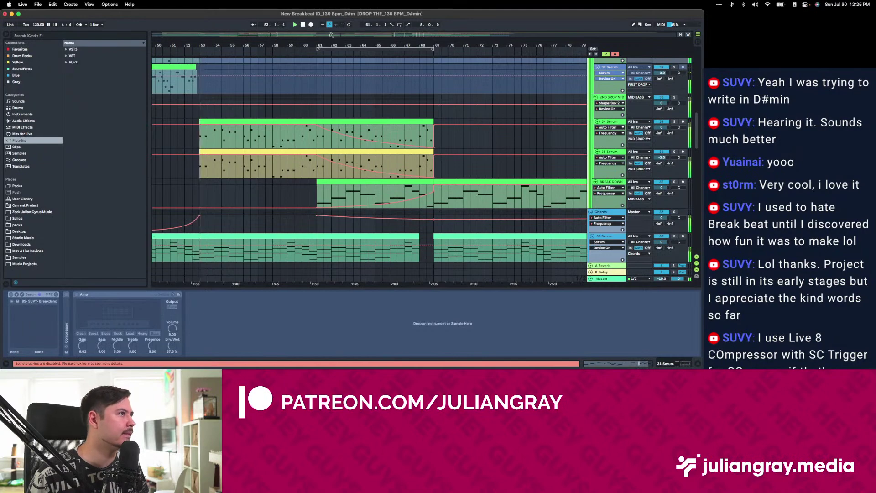
Play the second drop from bar 55 to compare its bass with the chords, and stop playback at the sub tracks.
scroll(359, 121, "left", 12)
left_click(367, 133)
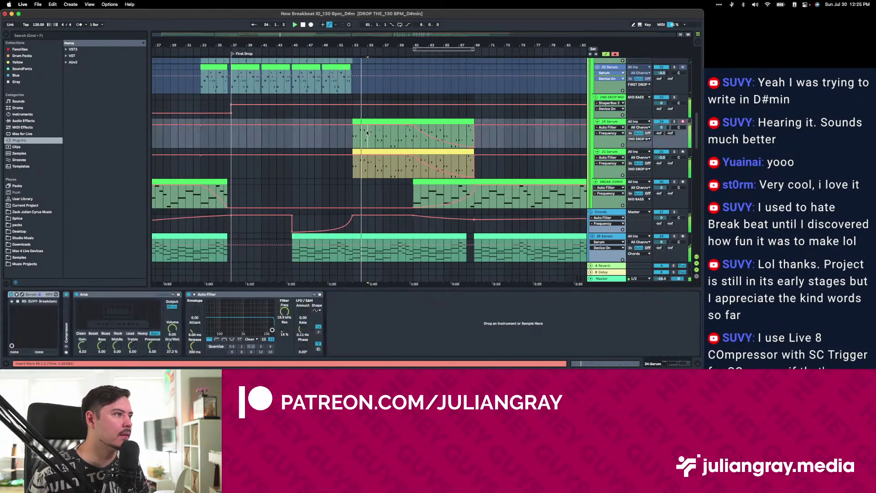
scroll(367, 133, "down", 5)
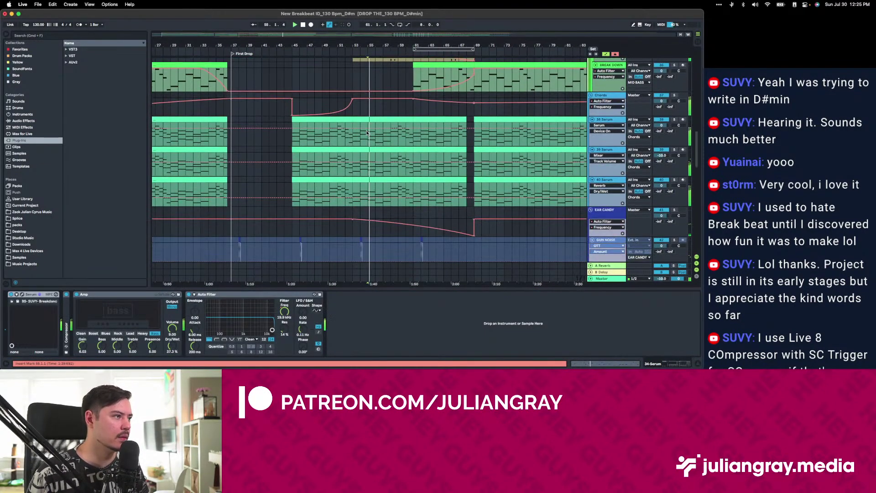
scroll(381, 142, "up", 10)
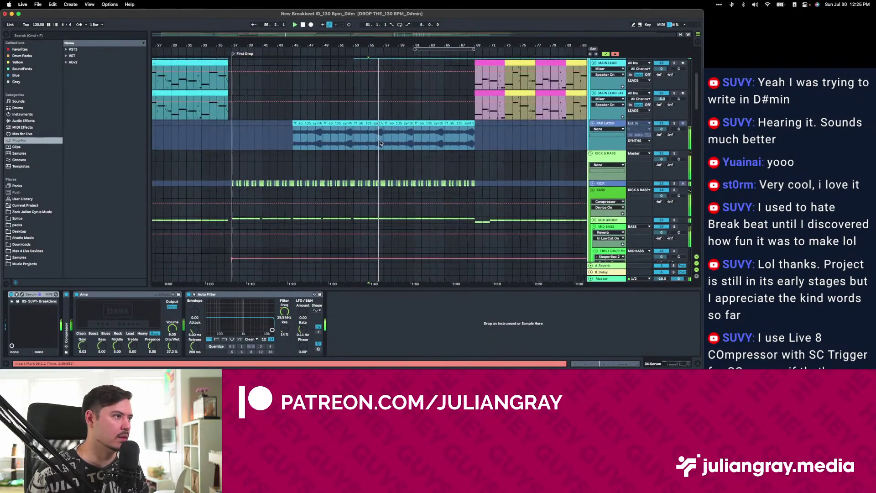
scroll(437, 109, "down", 3)
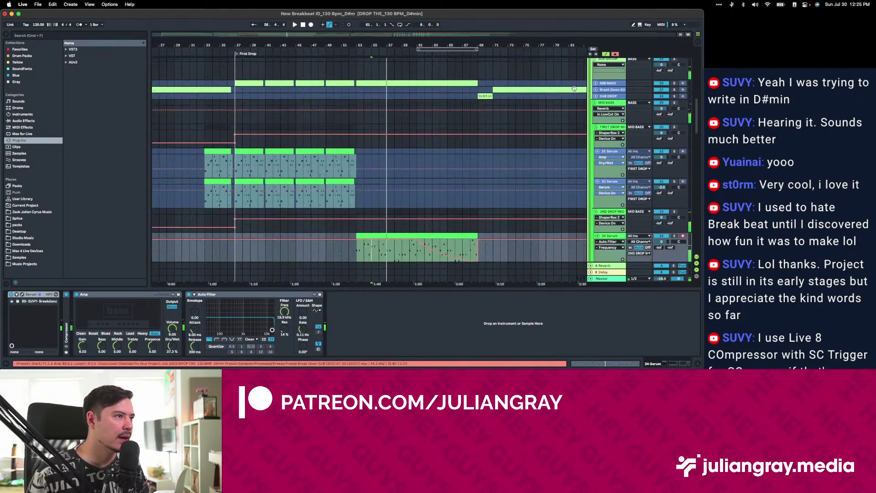
Unfold the 808 MAIN track in the sub group and unfreeze it.
left_click(381, 97)
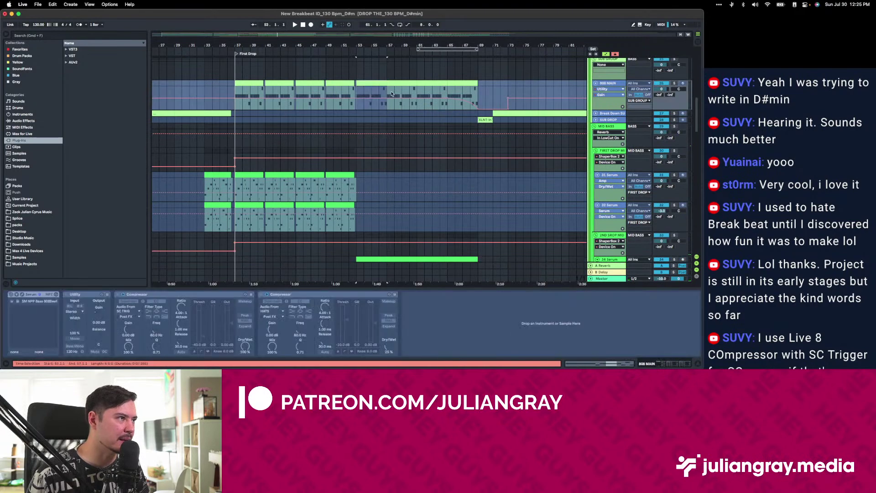
scroll(393, 96, "down", 1)
scroll(392, 94, "up", 1)
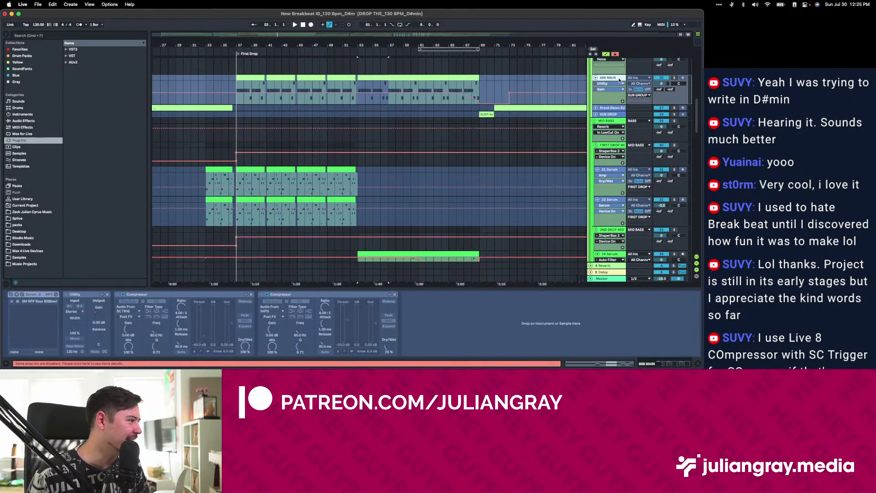
right_click(619, 81)
left_click(631, 120)
scroll(425, 103, "down", 3)
scroll(425, 104, "down", 1)
scroll(425, 103, "up", 3)
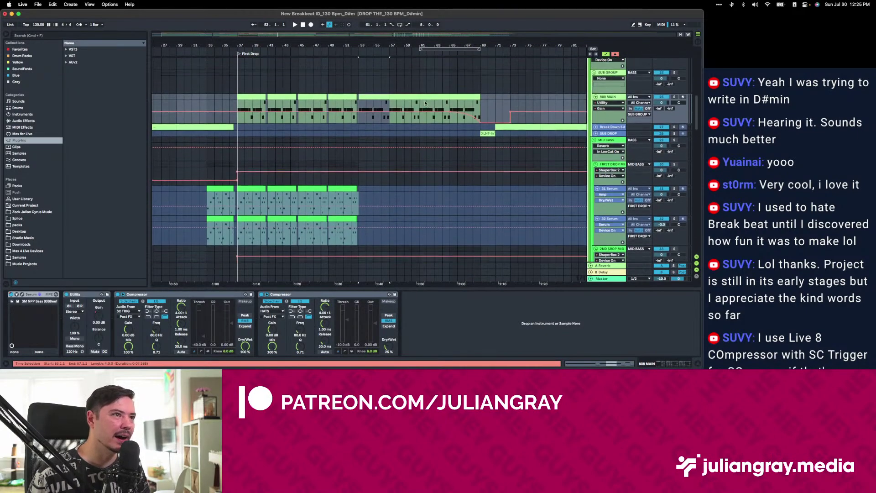
scroll(559, 94, "up", 4)
Fold the MID BASS group and move SUB GROUP out of the BASS group, directly inside KICK & BASS.
left_click(614, 184)
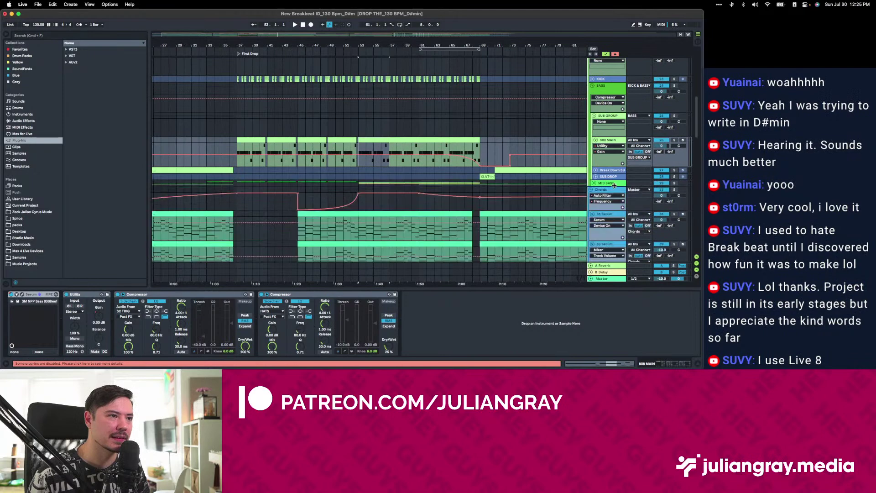
left_click_drag(608, 117, 607, 179)
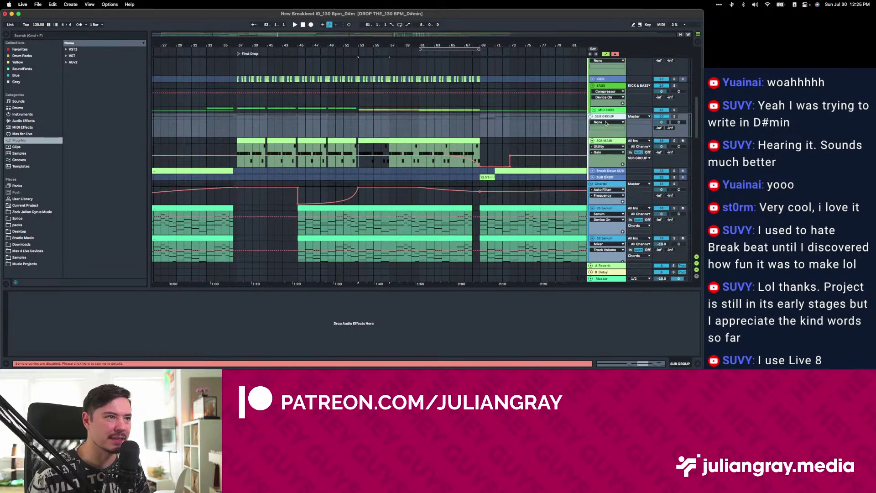
left_click_drag(601, 116, 601, 118)
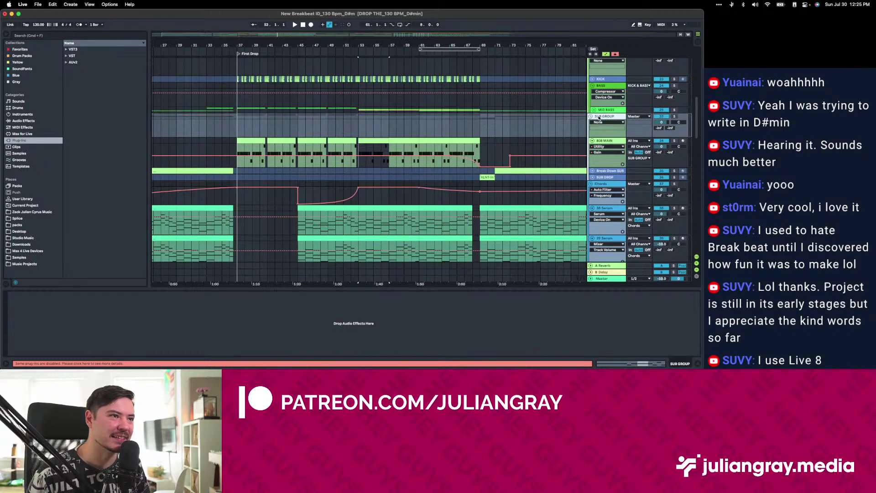
left_click_drag(587, 86, 608, 86)
left_click_drag(604, 158, 609, 82)
scroll(603, 117, "up", 10)
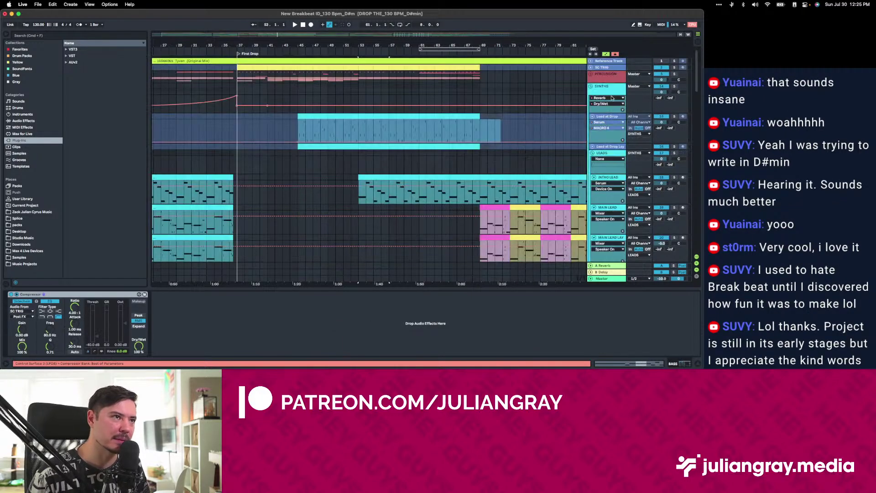
scroll(608, 92, "down", 10)
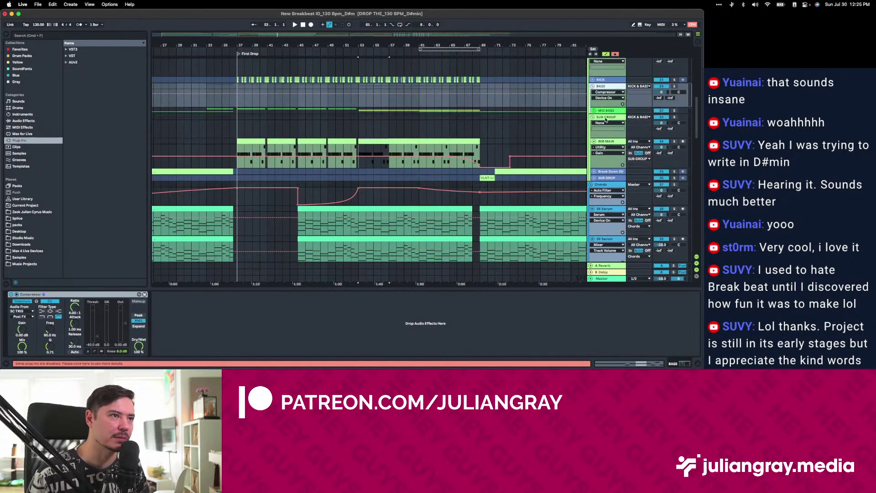
Select bars 45 to 53 from the 808 MAIN clips down to the first Serum chord track.
left_click(606, 117)
left_click(326, 141)
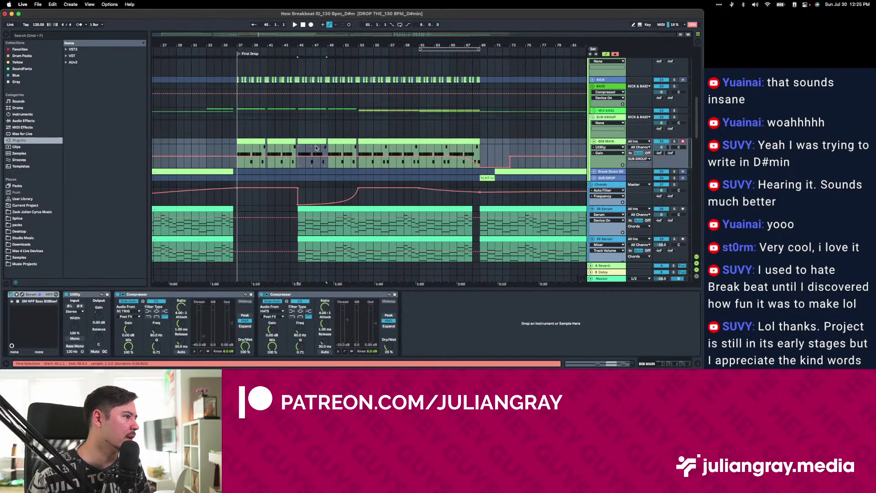
scroll(320, 167, "down", 1)
left_click_drag(329, 205, 297, 111)
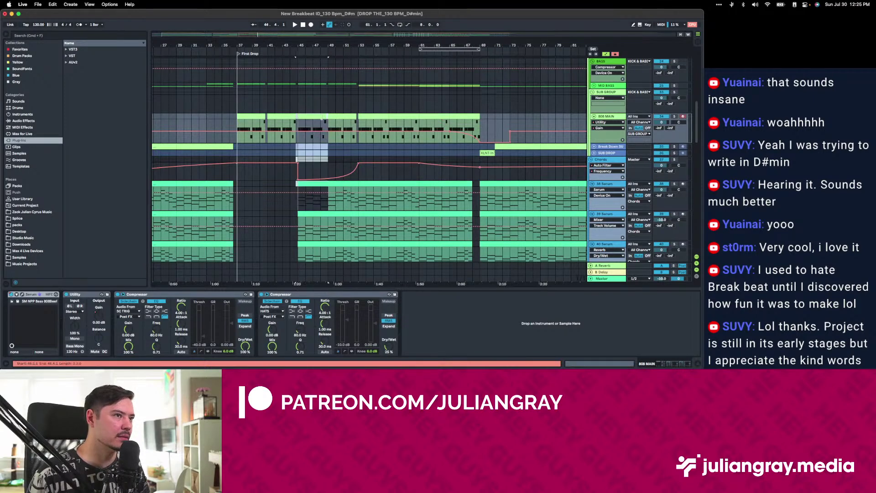
key("super+d")
left_click(300, 189, "shift")
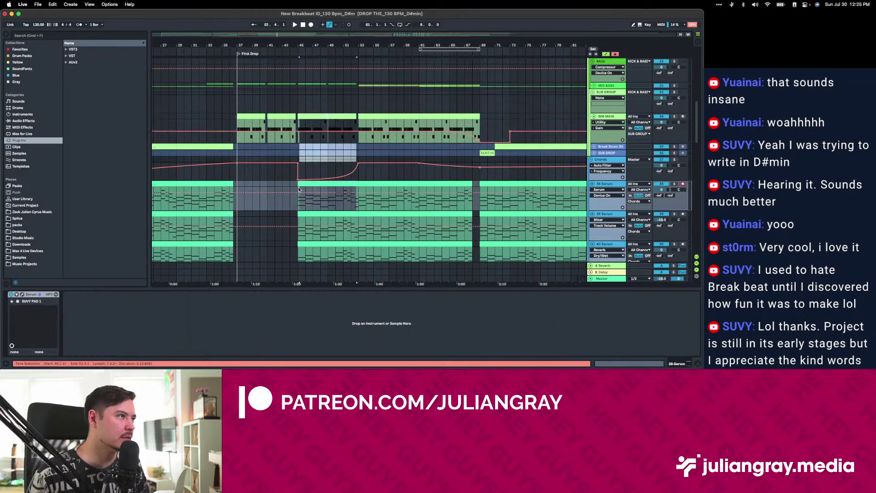
Select bars 53 to 61 on the 808 MAIN and Serum chord tracks and open their clips together for note editing.
left_click(597, 88)
left_click(593, 86)
scroll(450, 144, "down", 5)
scroll(450, 145, "down", 2)
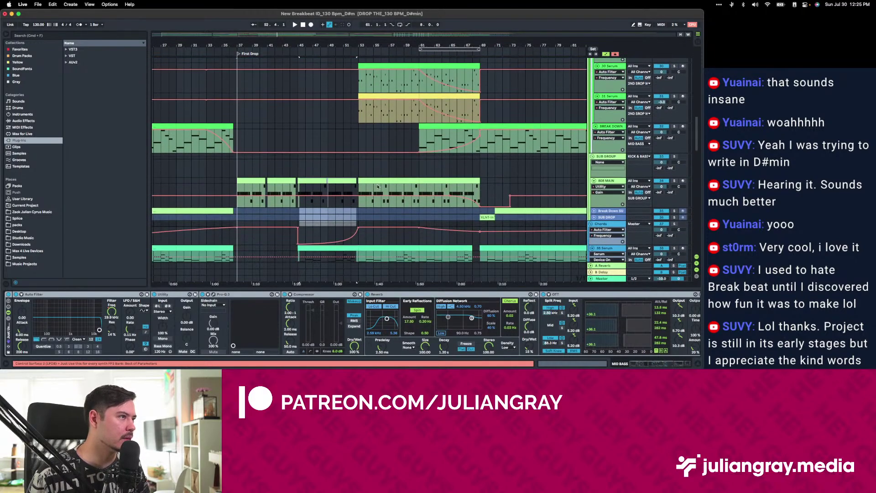
left_click(360, 192)
scroll(360, 192, "right", 3)
scroll(360, 192, "right", 2)
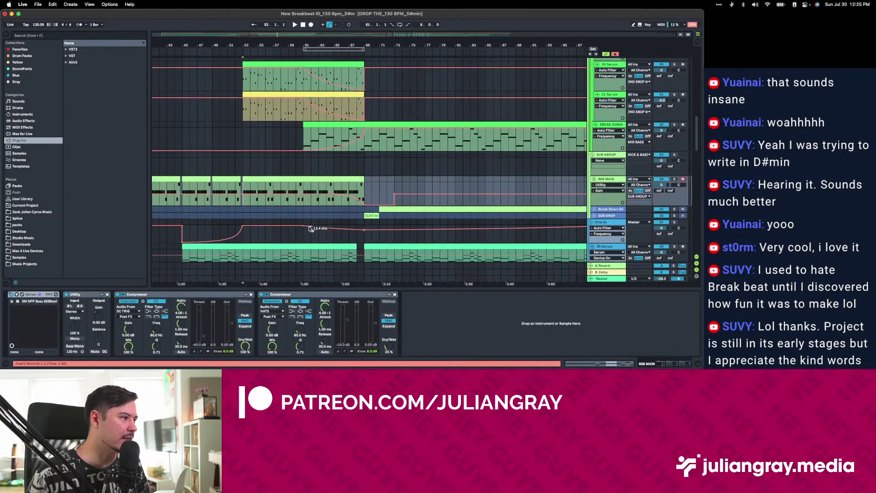
scroll(300, 215, "down", 2)
left_click(296, 215)
left_click_drag(242, 155, 273, 155)
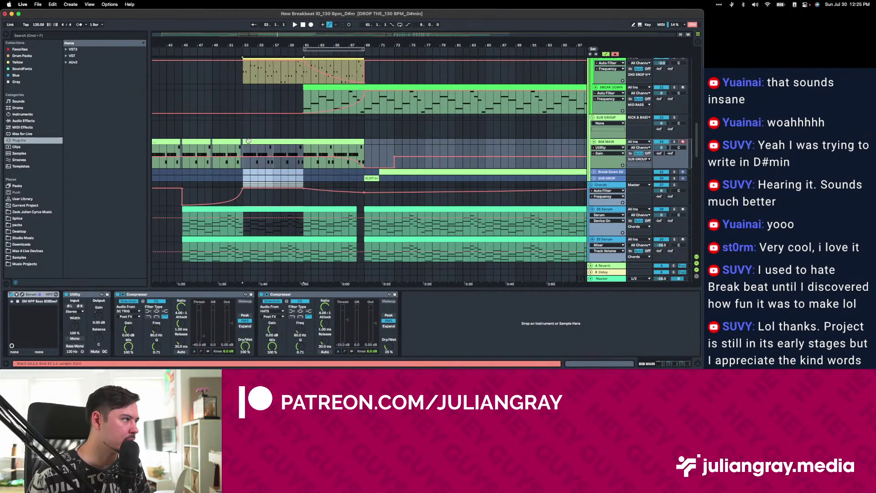
double_click(294, 209)
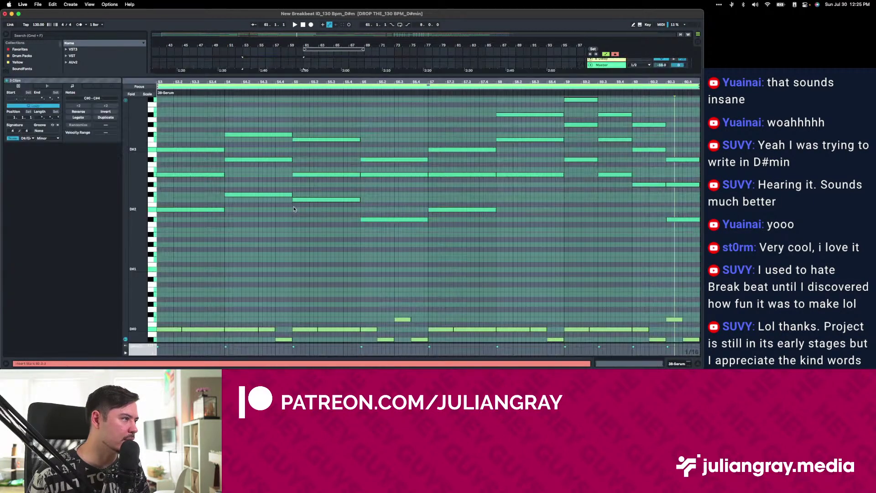
Raise the two long 808 MAIN notes in bar 54 to F#0 and the two in bar 55 to E#0.
left_click(294, 233)
scroll(294, 234, "down", 3)
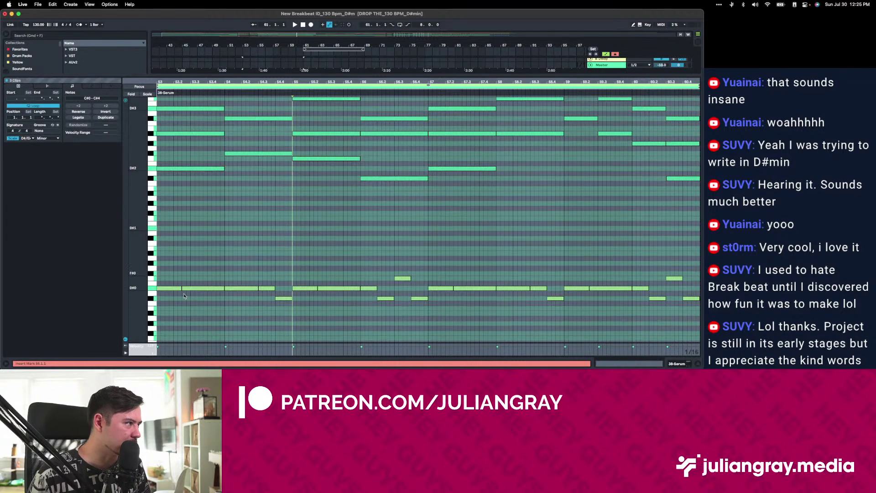
left_click(252, 290)
left_click_drag(249, 290, 256, 278)
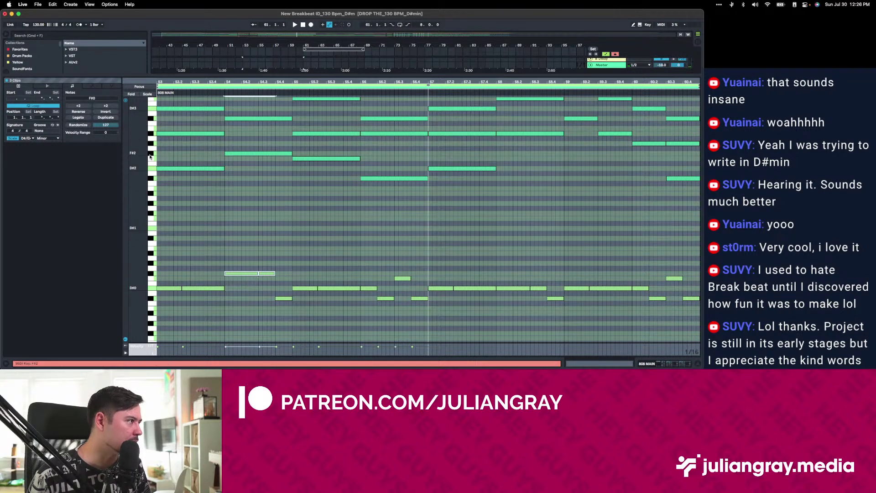
left_click_drag(303, 270, 348, 280)
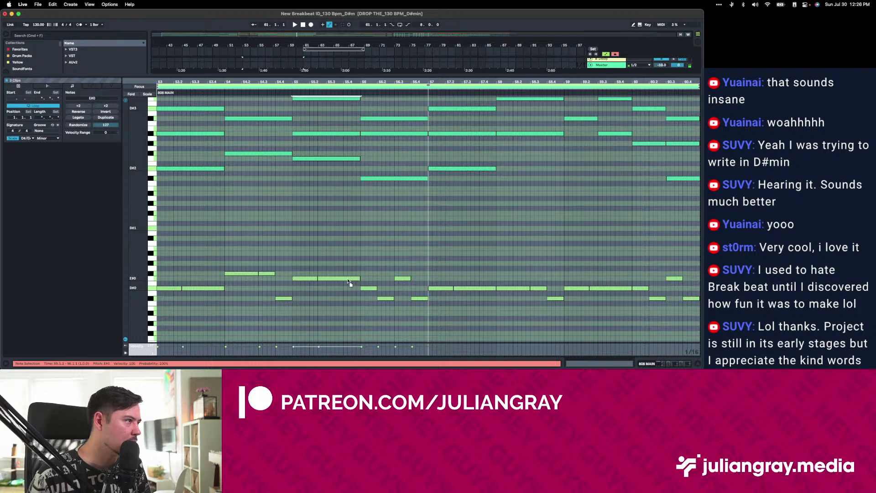
Check the 808 notes at bars 56 and 57 against the chords and raise the two long notes in bar 58 to A#0.
left_click(366, 288)
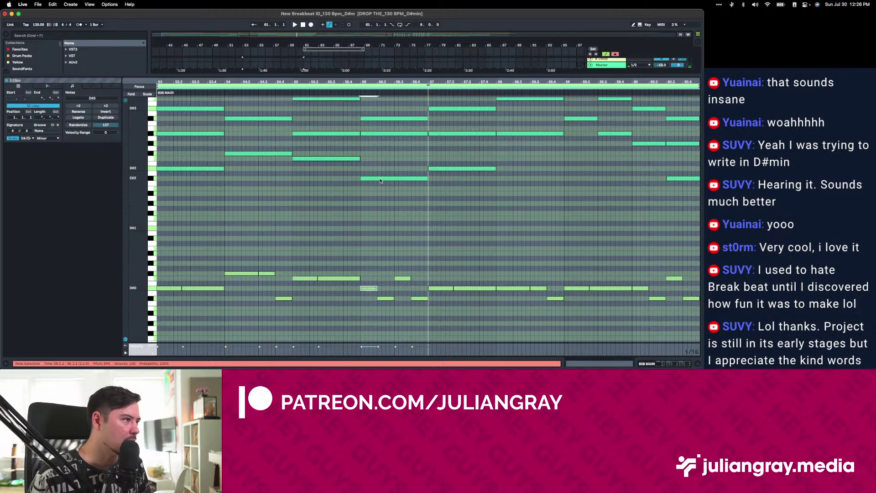
mouse_move(383, 289)
left_mouse_down()
mouse_move(418, 300)
mouse_move(492, 277)
left_mouse_up()
left_click(432, 315)
scroll(523, 158, "up", 2)
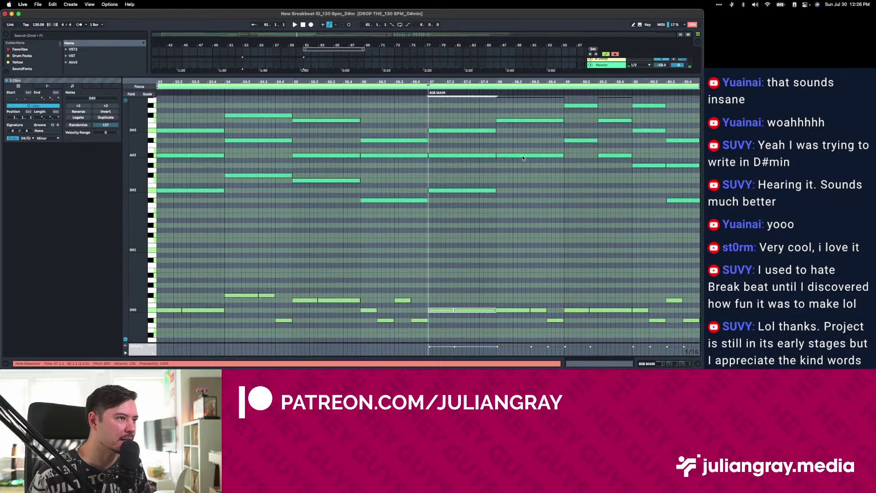
left_click_drag(497, 315, 538, 278)
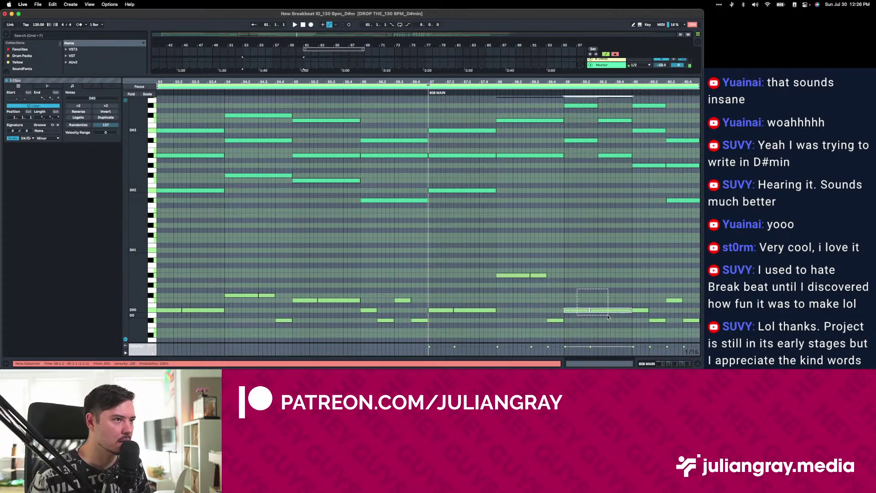
Move the first 808 note of bar 59 to C#0, extend it to 59.3 and trim the following note to start there.
left_click(579, 121)
left_click_drag(589, 229, 581, 264)
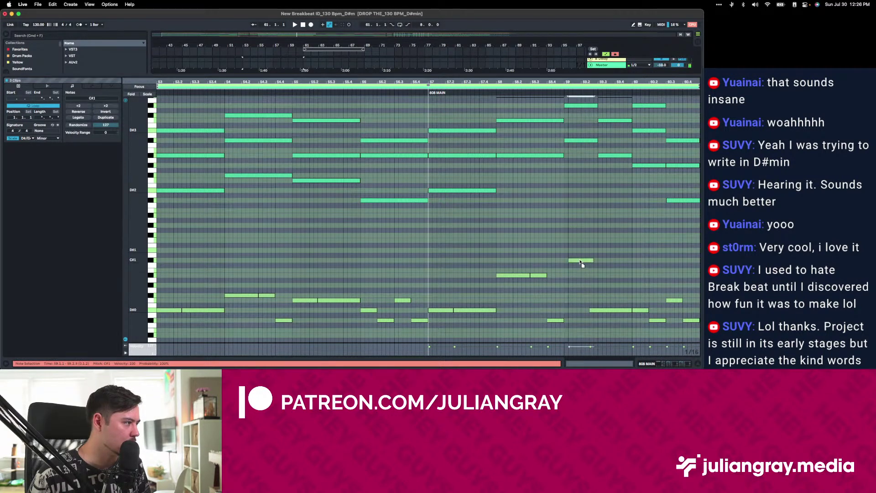
key("shift+Down")
left_click_drag(576, 321, 572, 324)
left_click(593, 146)
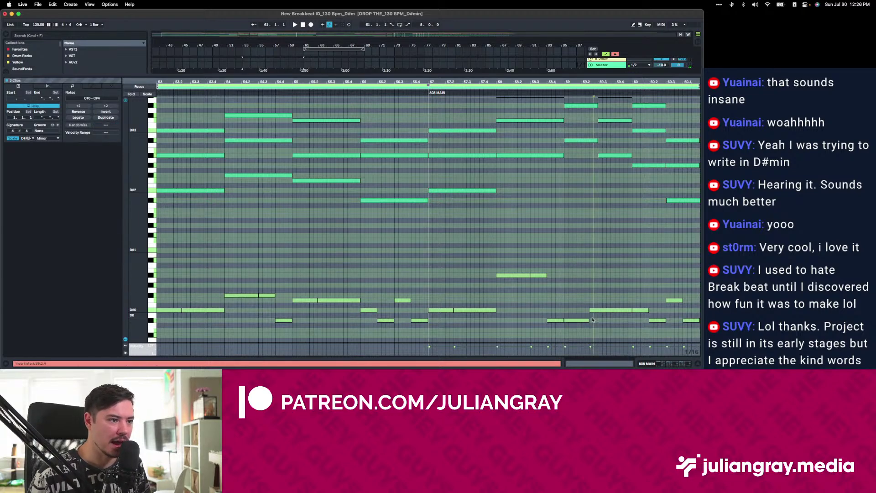
left_click_drag(589, 320, 598, 311)
left_click(589, 311)
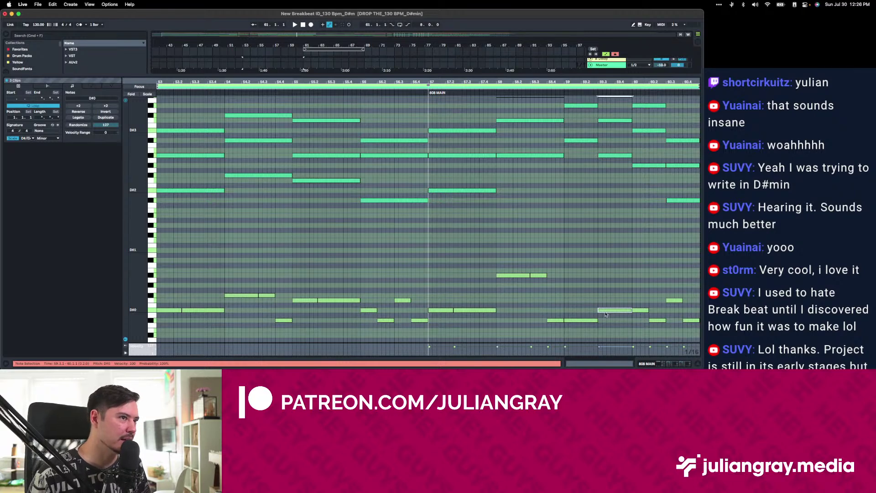
Move the 808 note at 59.3 to A#0 to match the chord, and transpose it down an octave.
left_click(154, 155)
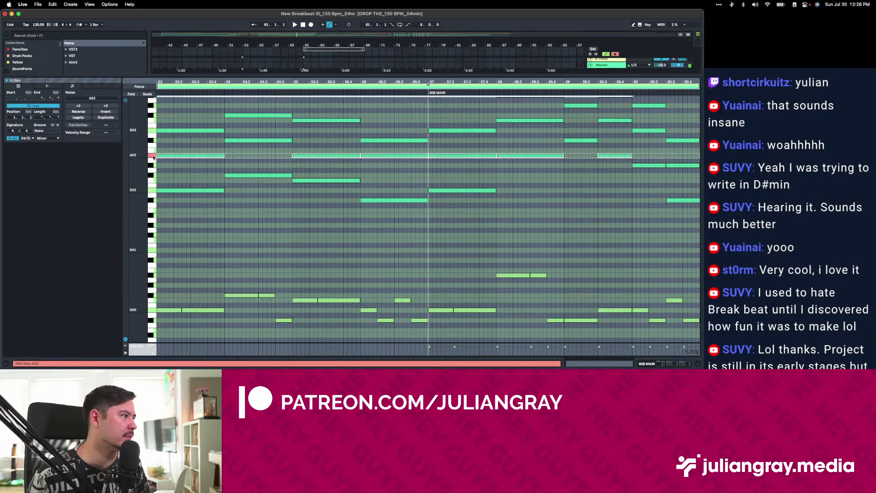
left_click(603, 312)
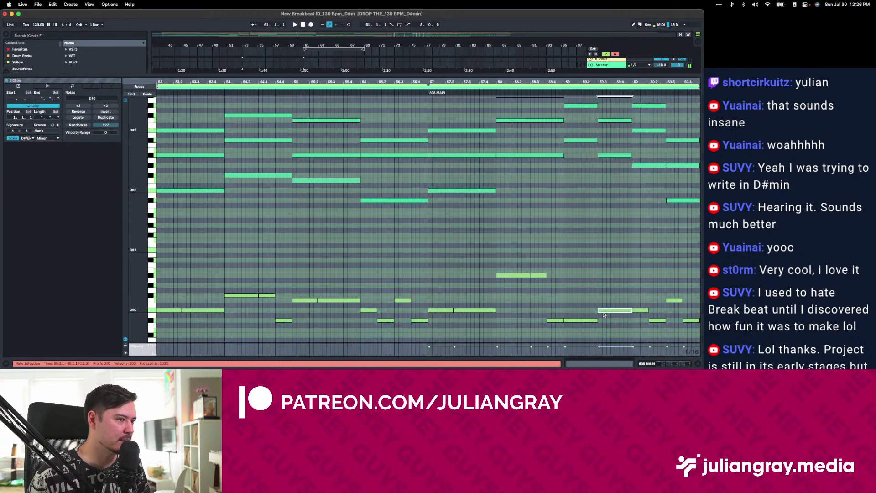
left_click_drag(607, 310, 605, 275)
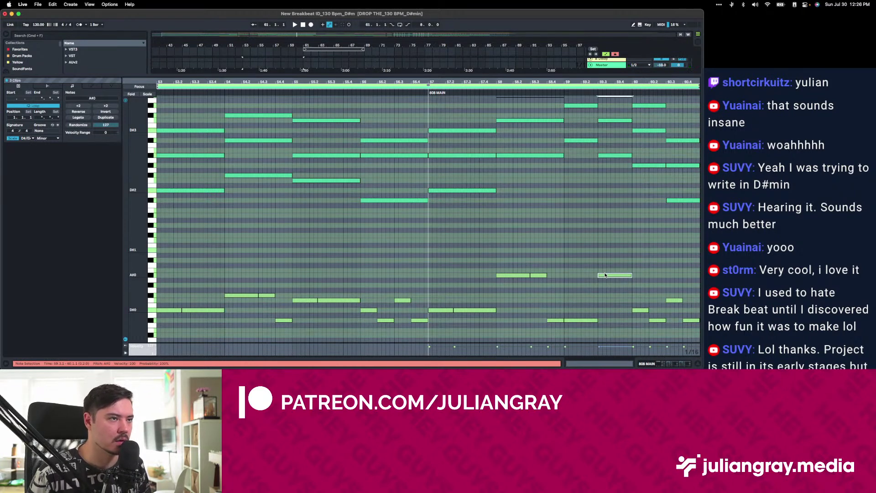
key("shift+Down")
Compare the 808 notes in bar 60 with the chord and raise the note at 60.2 to G#0.
left_click(640, 310)
left_click(650, 166)
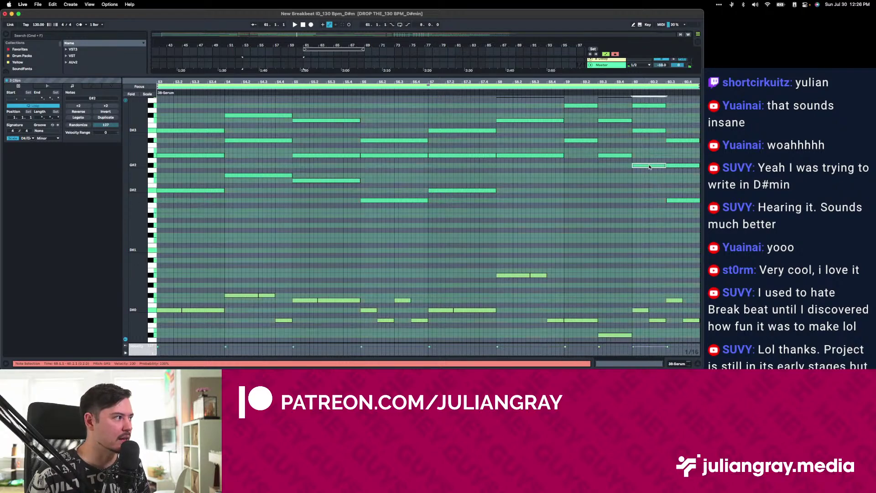
left_click(656, 321)
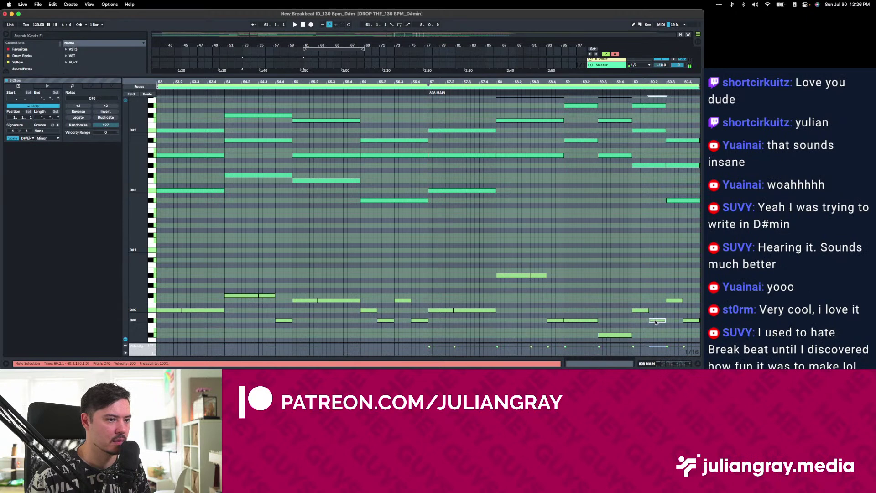
left_click(646, 311)
left_click_drag(657, 321, 657, 285)
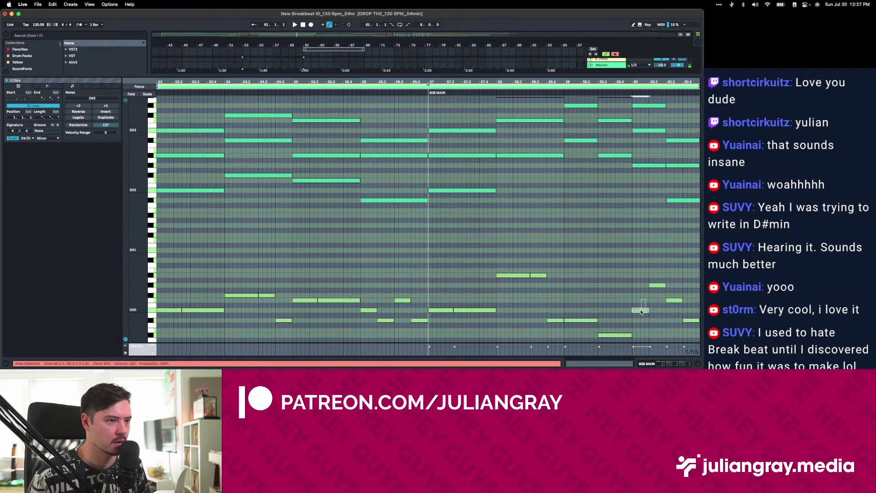
Raise the short 808 notes at 60.3 and 56.3 to F#0.
left_click(674, 300)
left_click(689, 321)
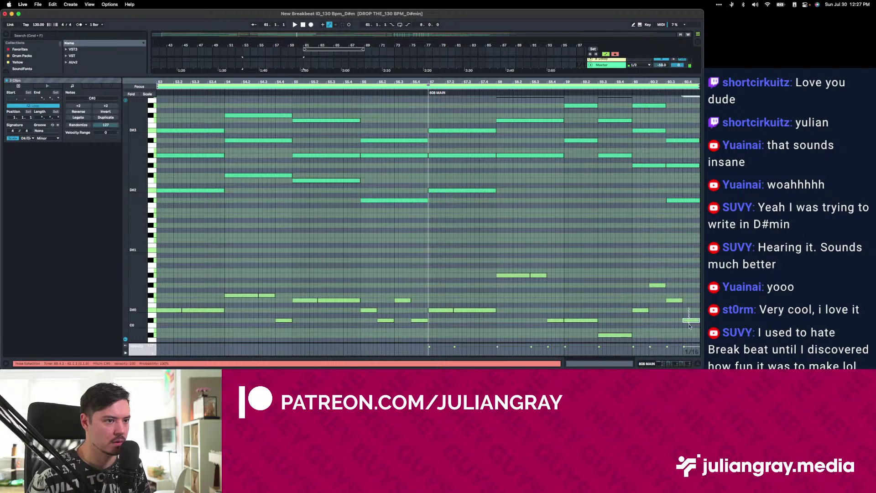
left_click_drag(673, 301, 675, 296)
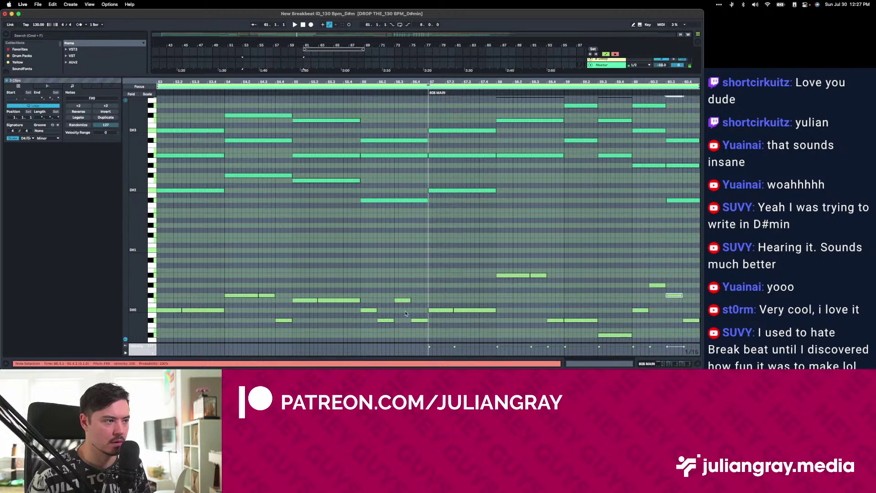
left_click_drag(400, 301, 404, 296)
left_click(404, 297)
left_click(404, 296)
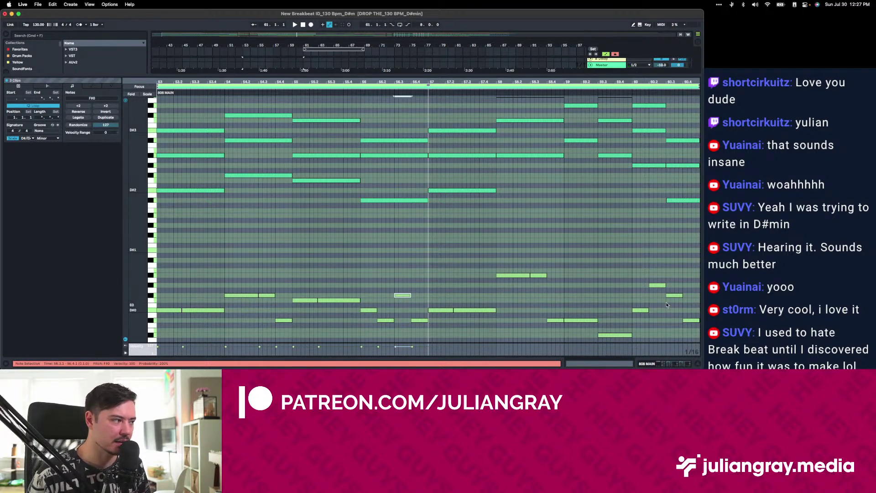
left_click(667, 306)
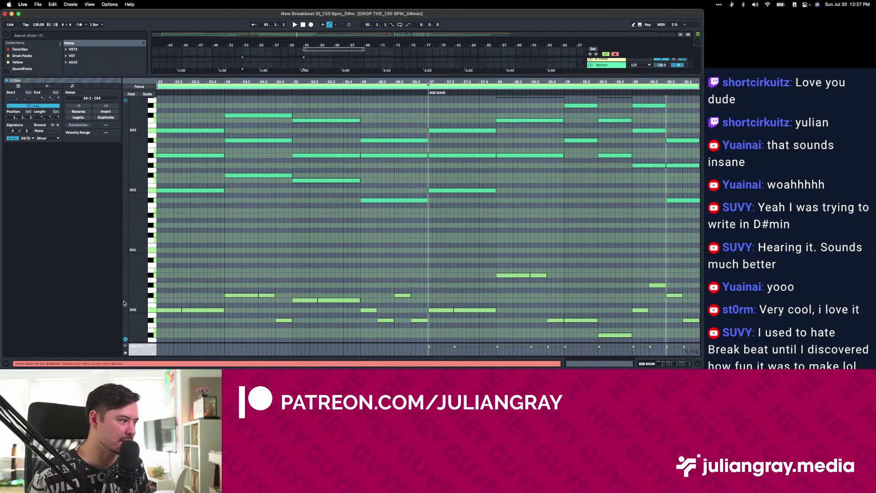
left_click(165, 302)
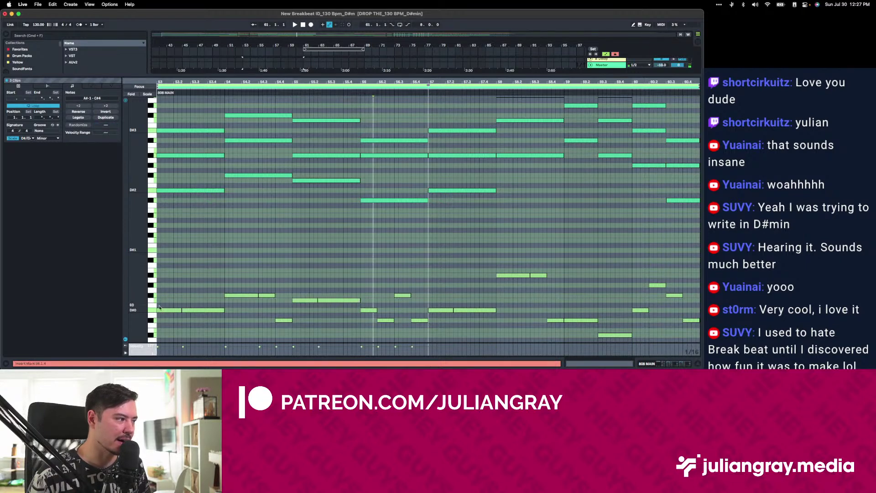
left_click(245, 285)
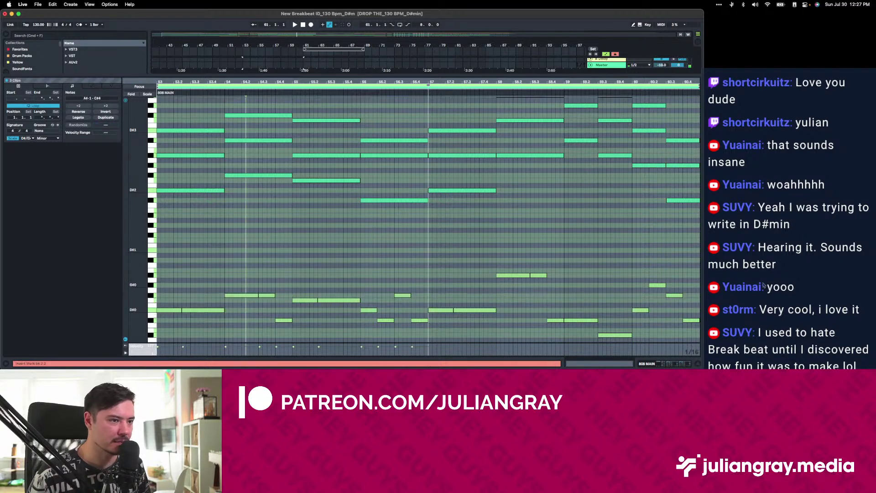
left_click(691, 320)
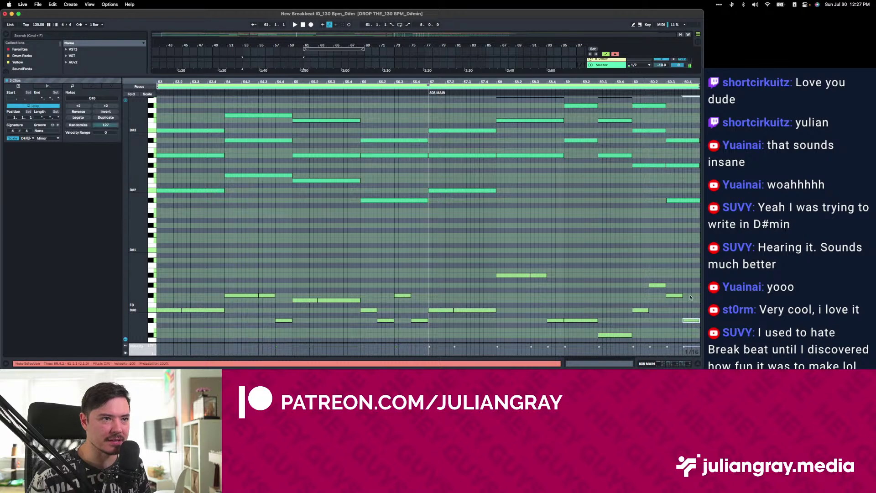
left_click(688, 202)
left_click(683, 228)
Shrink the note editor, then consolidate the 808 MAIN clips from bars 53 to 61 into one light purple clip.
left_click(432, 85)
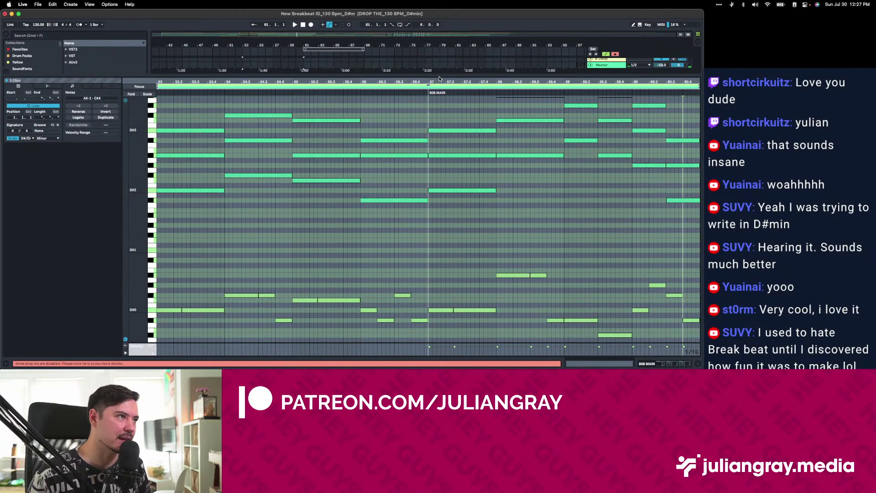
left_click_drag(439, 74, 439, 255)
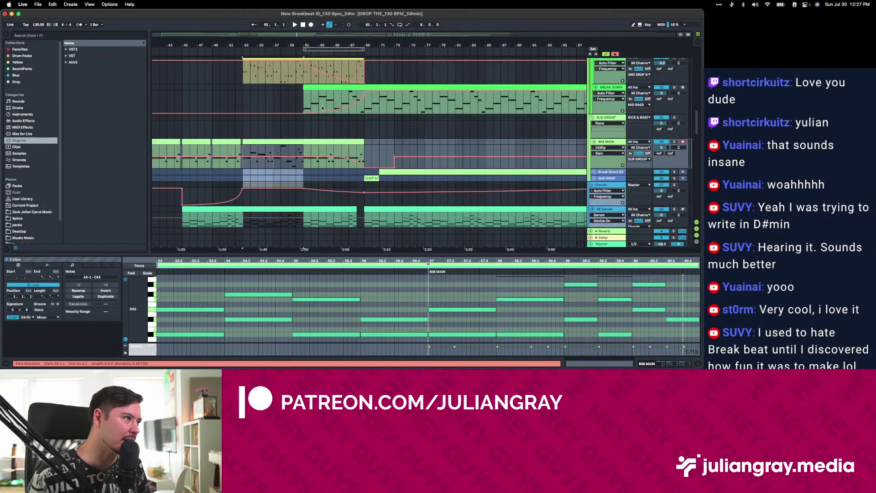
scroll(322, 108, "up", 1)
left_click(271, 147)
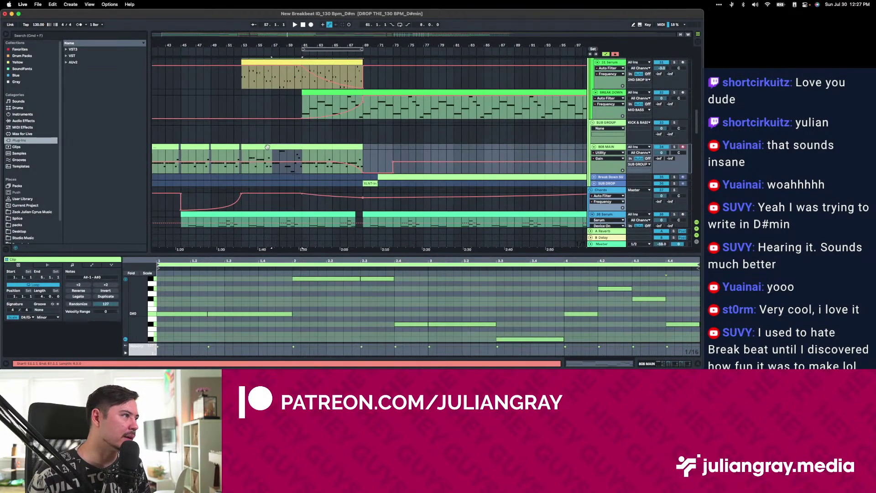
right_click(258, 147)
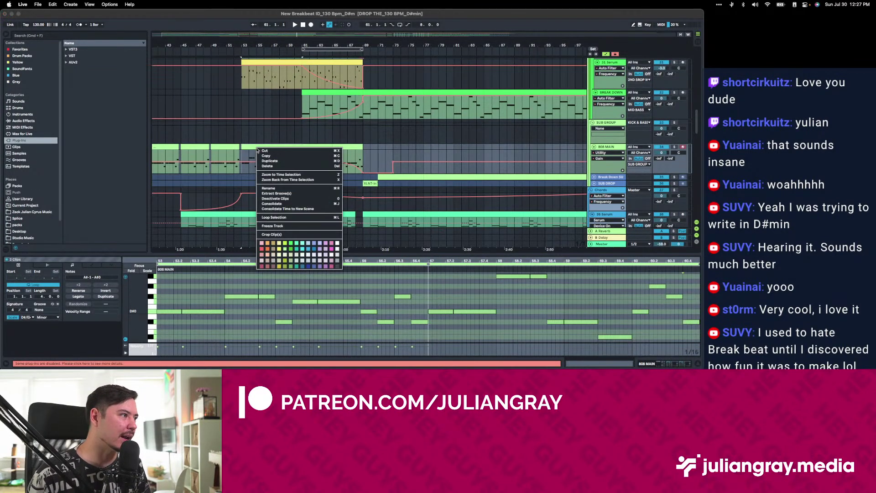
left_click(328, 250)
left_click(271, 147)
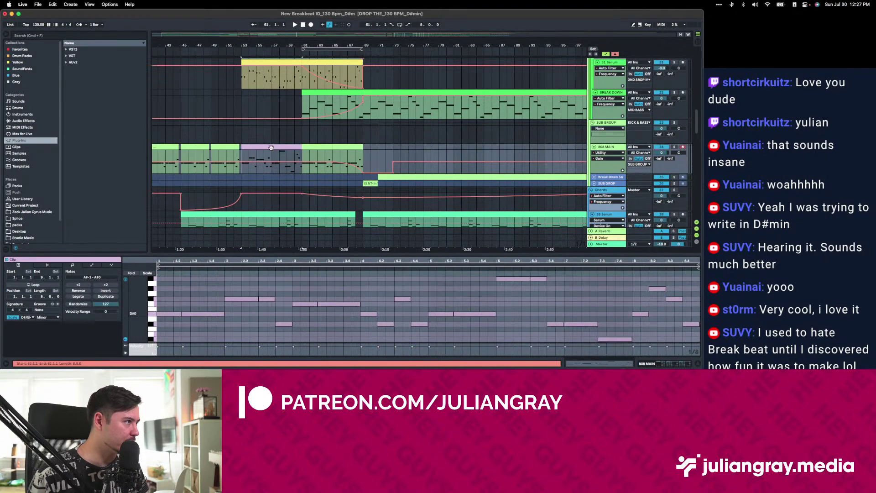
Try copying the purple 808 MAIN clip to bars 61 to 69, and undo the copy.
left_click_drag(271, 146, 331, 144)
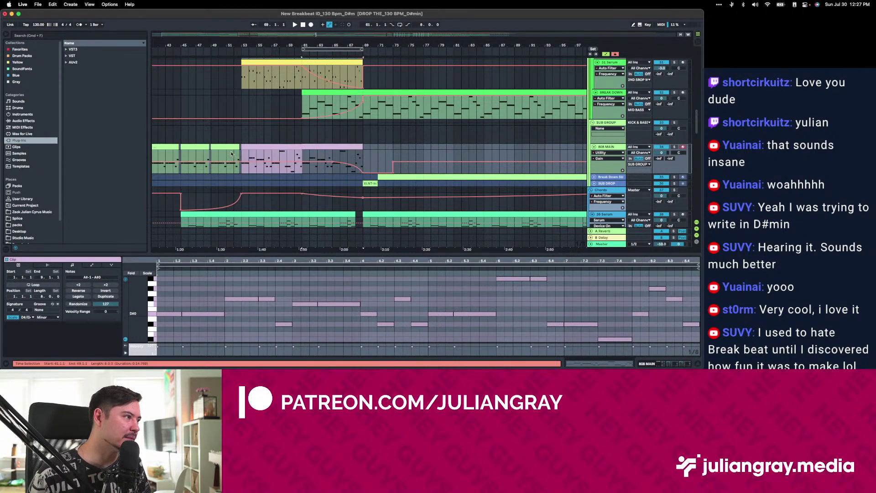
key("super+z")
key("super+shift+z")
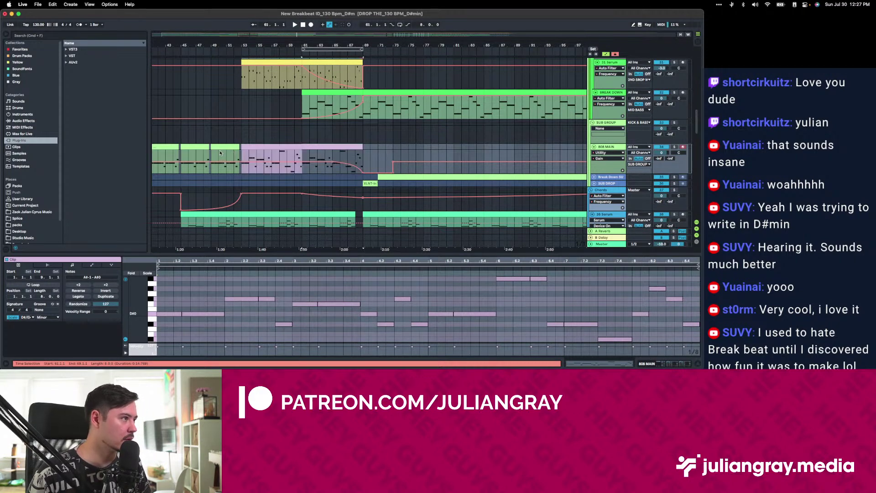
key("super+z")
Duplicate the purple 808 MAIN clip at bars 53 to 61 so the copy replaces the green notes at bars 61 to 69.
left_click_drag(335, 157, 359, 145)
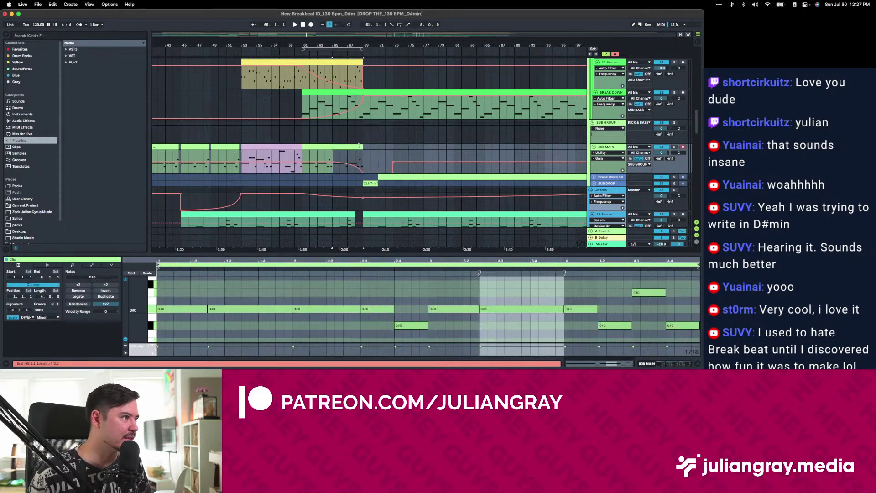
scroll(370, 156, "left", 4)
scroll(372, 155, "right", 4)
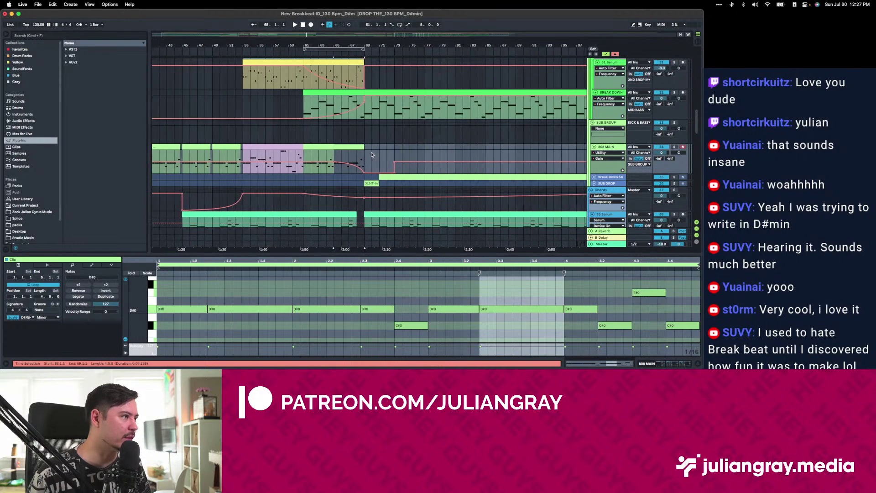
left_click(283, 146)
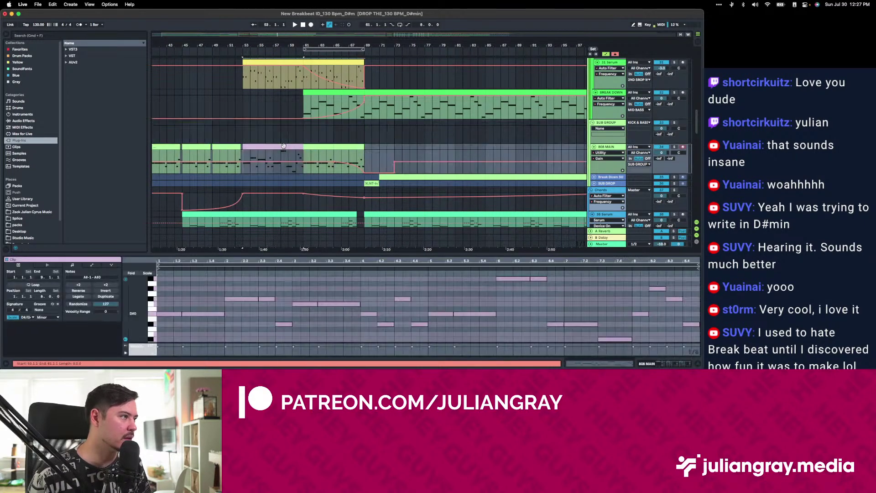
Play the arrangement from shortly before bar 53 into bar 61 to hear the duplicated 808 line.
left_click(218, 155)
key("space")
scroll(273, 151, "down", 1)
left_click(241, 152)
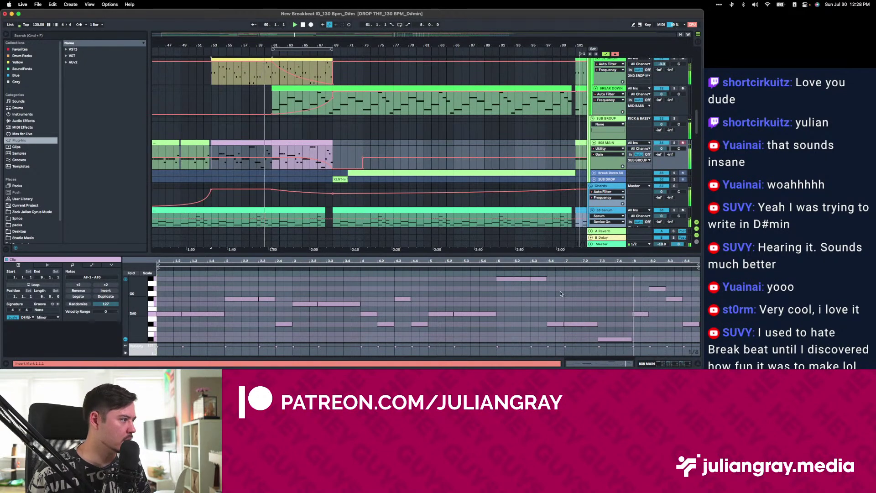
left_click(270, 154)
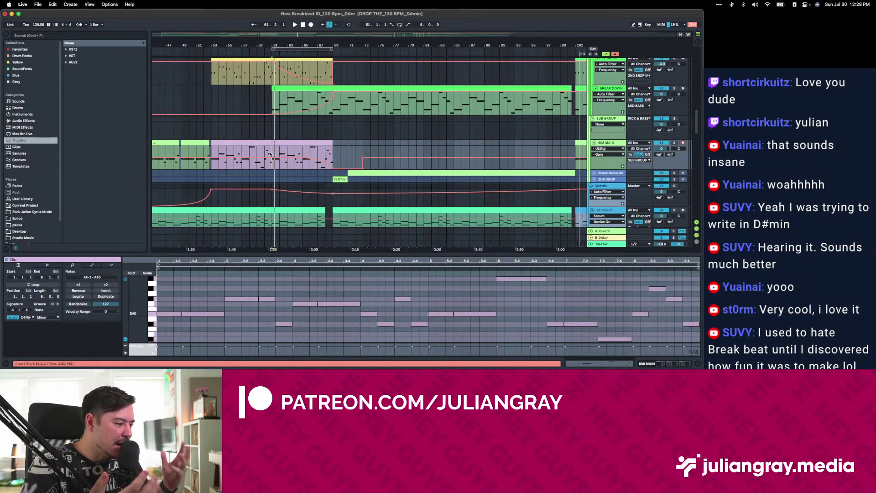
Open the notes of the purple 808 MAIN clip at bars 53 to 61 and show its full length.
left_click_drag(227, 147, 232, 146)
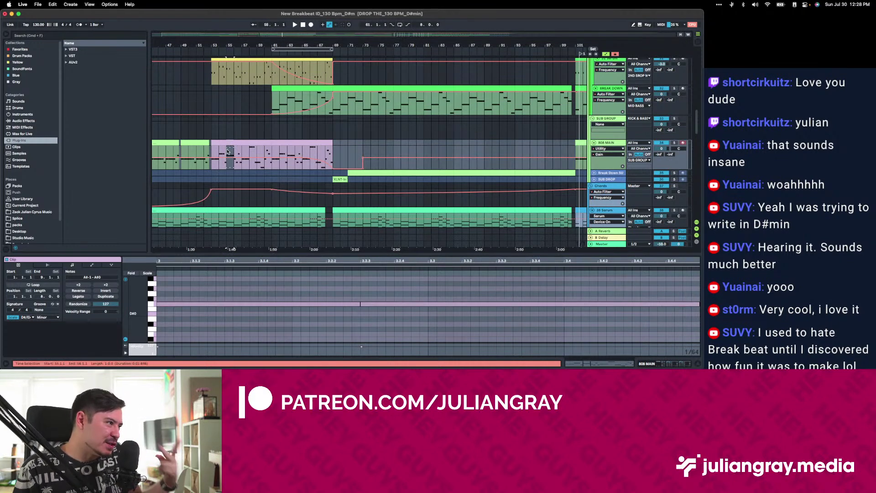
left_click(228, 150)
left_click(230, 142)
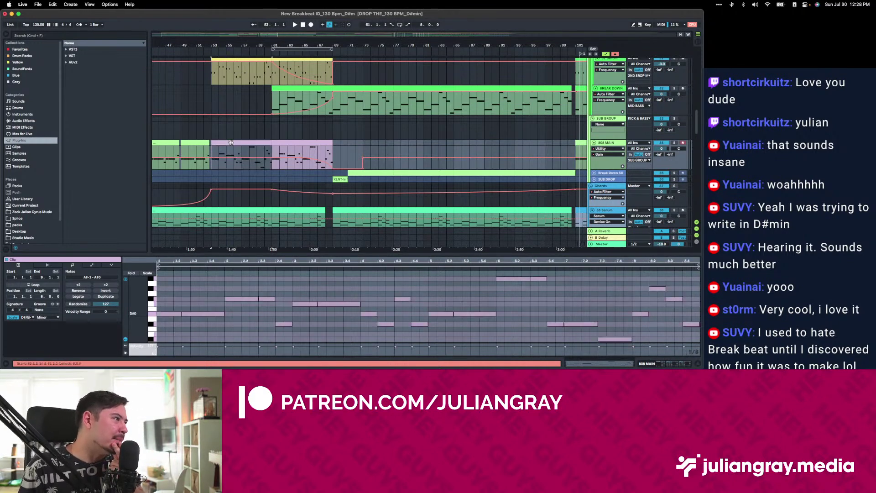
left_click(333, 285)
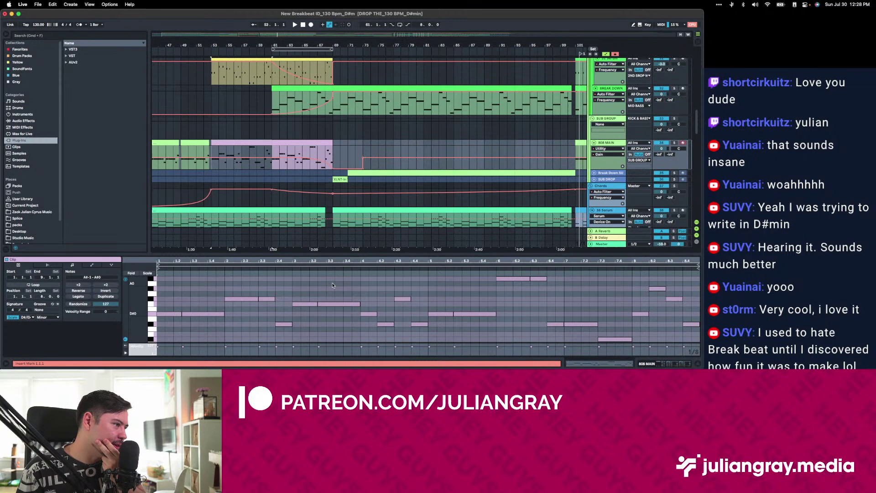
Try raising the two F0 notes in bar 3 of the purple 808 clip to G#0, and undo the change.
left_click(292, 293)
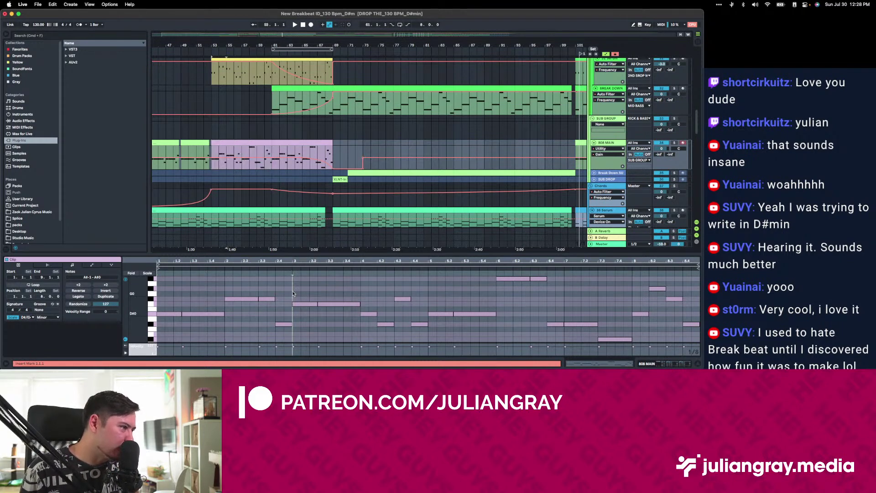
left_click_drag(219, 304, 266, 281)
left_click_drag(351, 296, 305, 290)
left_click(297, 298)
left_click_drag(254, 284, 237, 302)
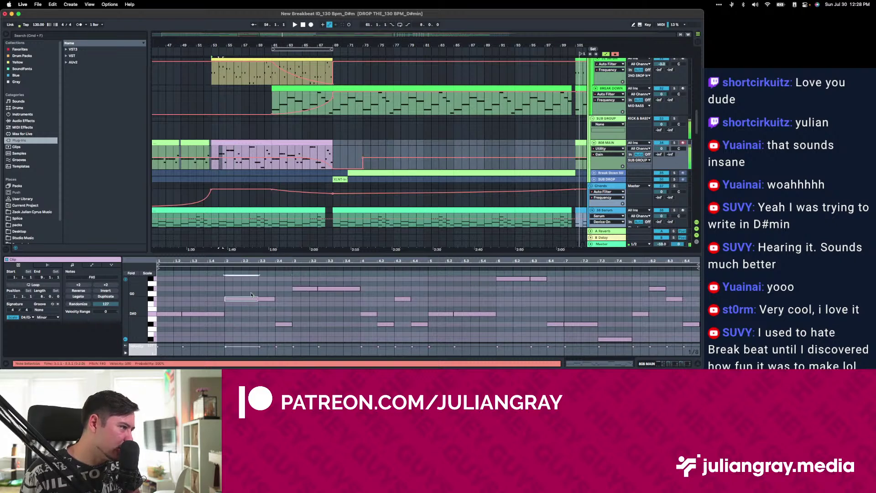
left_click(335, 316)
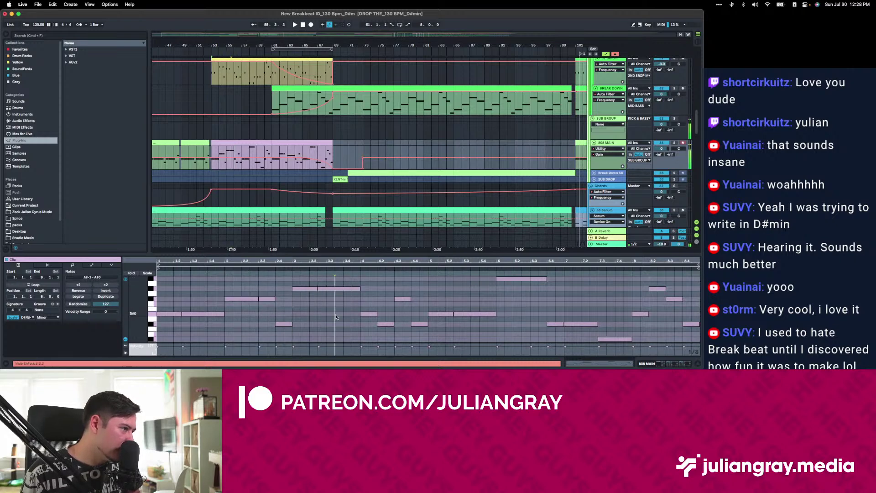
key("super+z")
key("super+z")
left_click(292, 299)
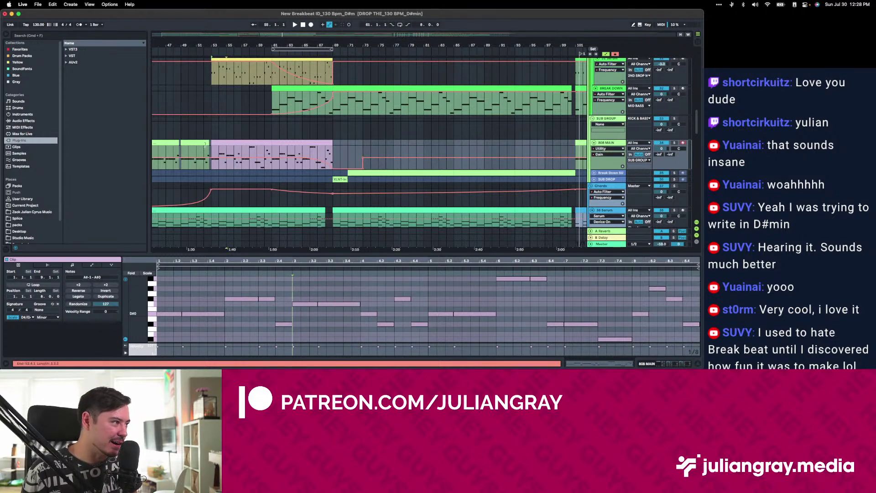
Play the arrangement from bar 57 to check the purple 808 notes against the Serum chord clips.
left_click(210, 152)
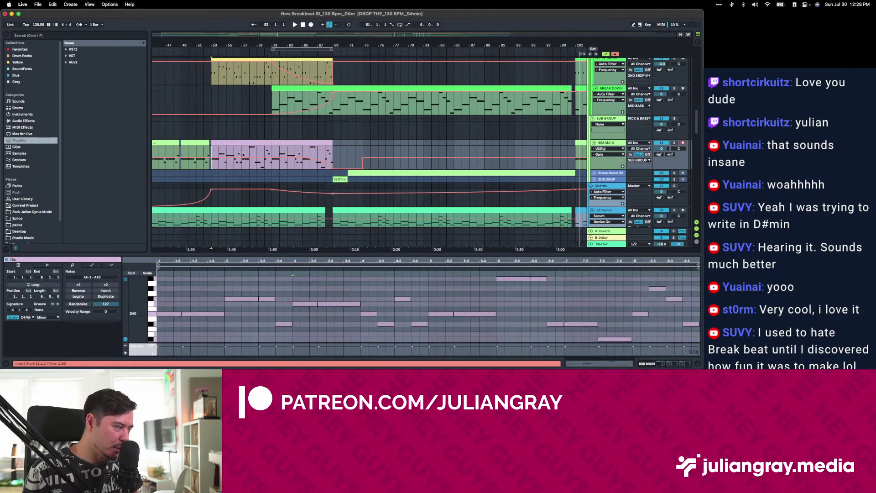
scroll(215, 128, "up", 3)
left_click_drag(215, 108, 238, 111)
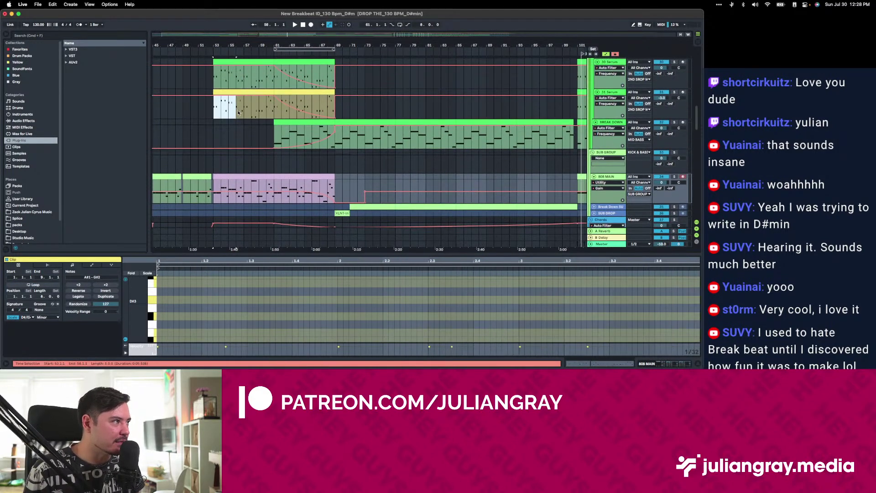
left_click(243, 133)
scroll(244, 135, "down", 5)
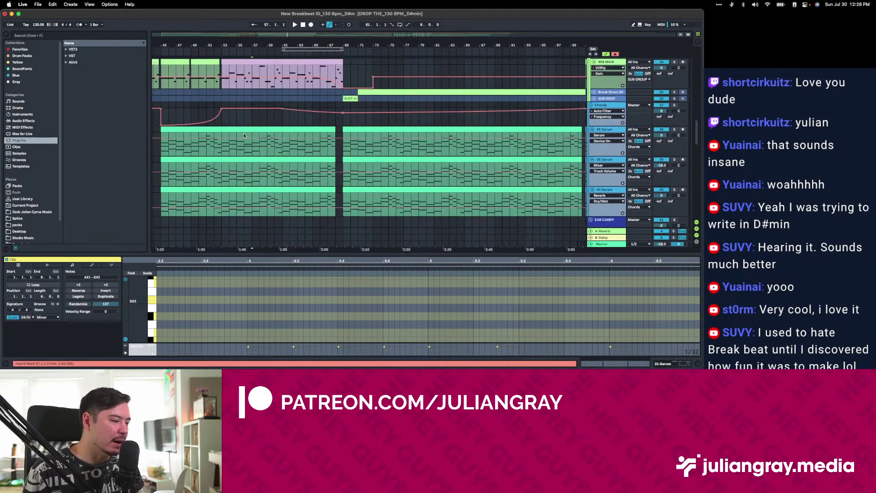
scroll(244, 136, "left", 2)
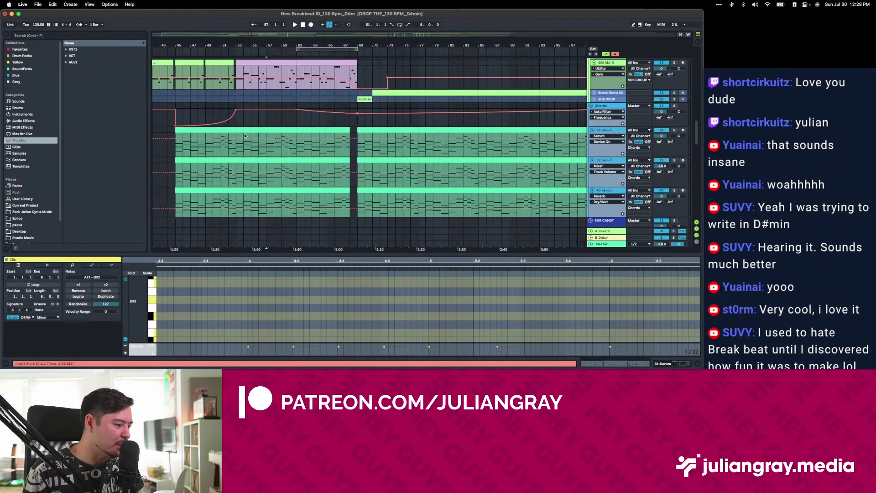
scroll(245, 136, "up", 2)
scroll(244, 135, "up", 1)
key("space")
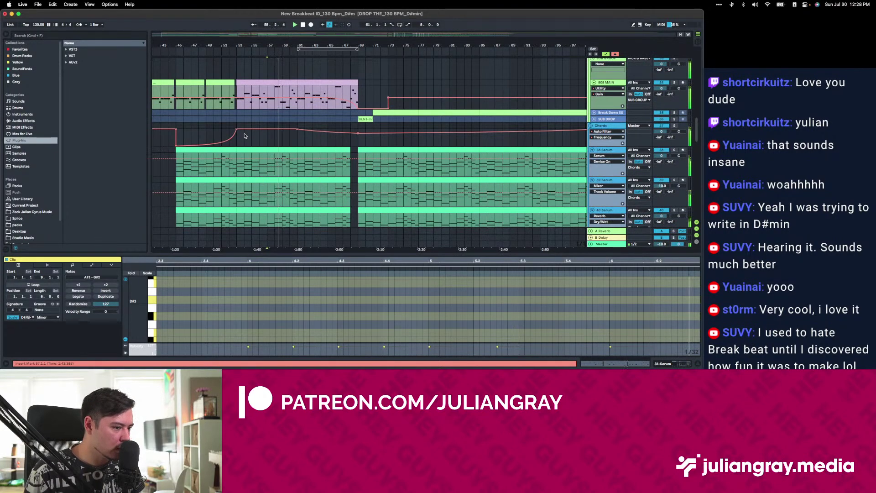
scroll(253, 151, "right", 2)
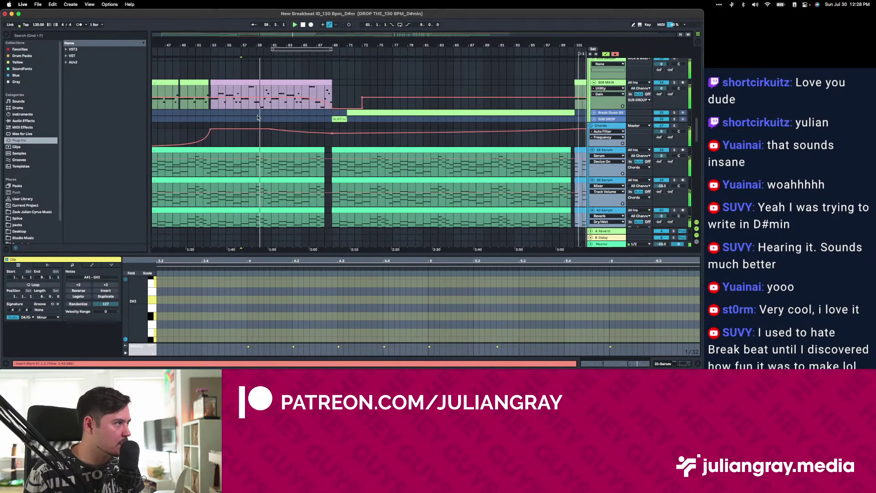
Audition the Serum chords from bars 61 and 69, and stop playback.
left_click(263, 164)
scroll(272, 165, "right", 2)
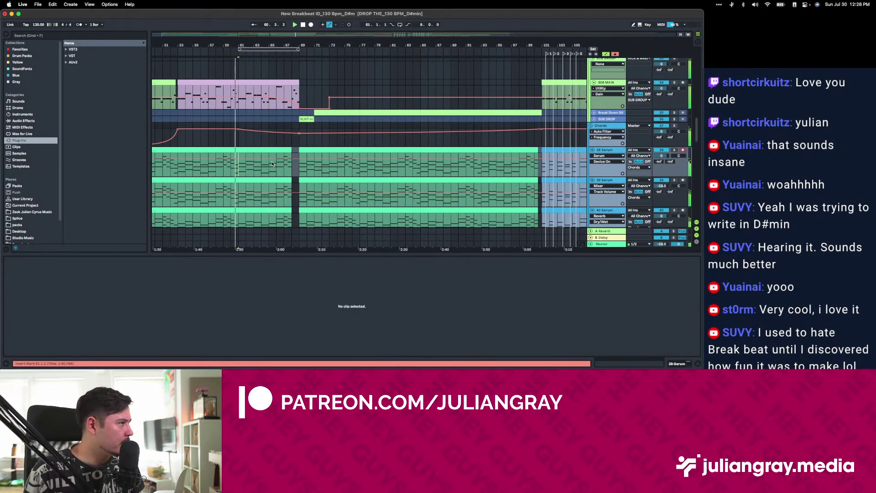
left_click(301, 168)
key("space")
key("space")
scroll(287, 169, "right", 2)
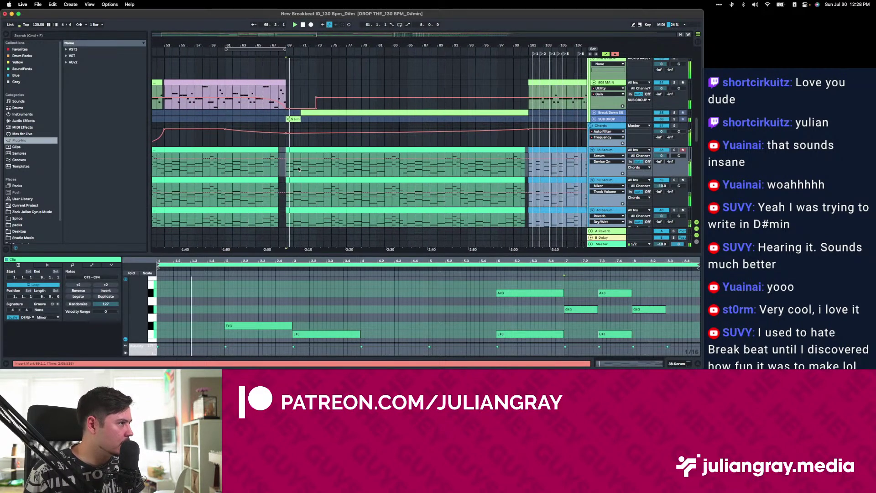
key("space")
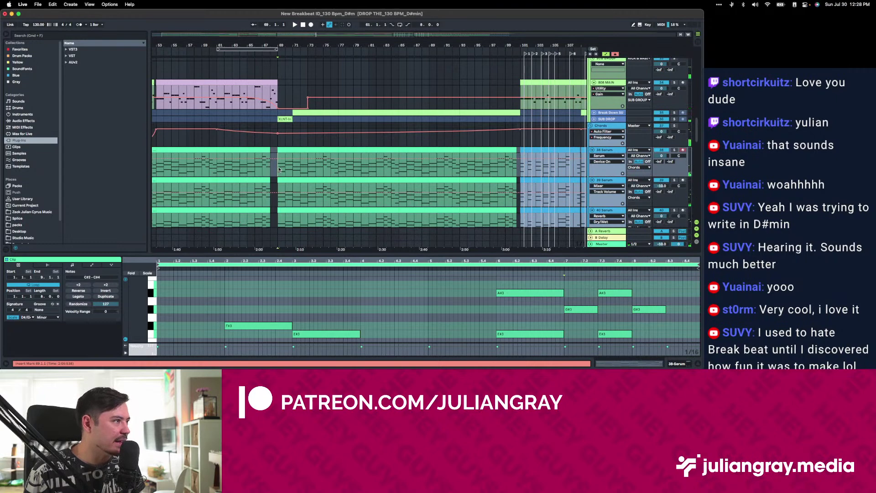
Show the arrangement from the song start past the first drop and play the section leading into the drop.
left_click_drag(279, 140, 522, 113)
left_click(338, 105)
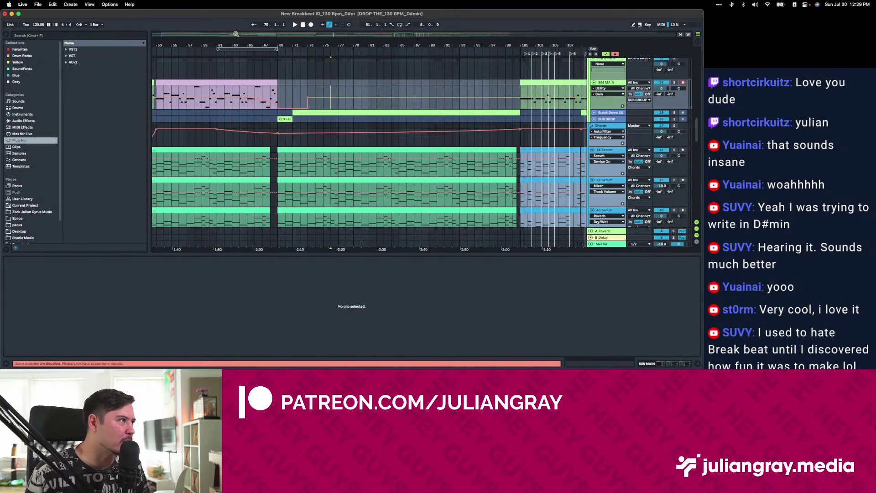
left_click_drag(236, 33, 241, 118)
left_click(242, 75)
key("space")
scroll(606, 103, "up", 5)
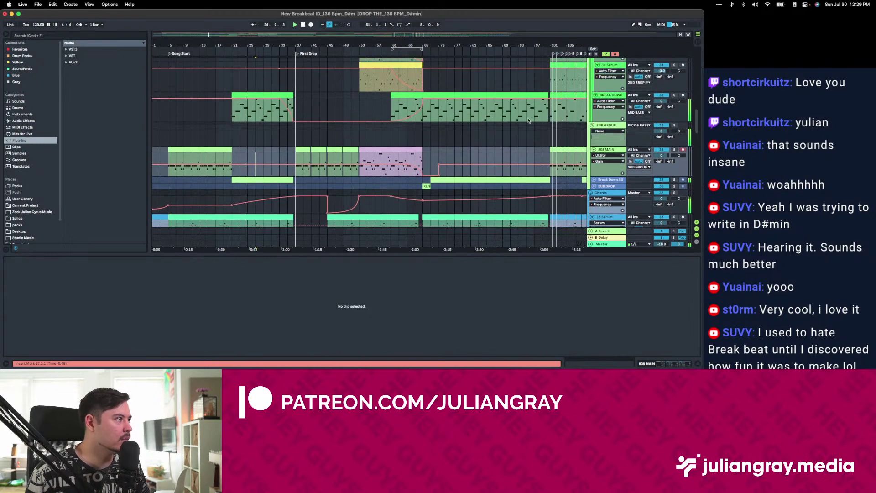
Play the first drop from bar 37 and the purple 808 MAIN clip from bar 53 to compare the bass lines.
left_click(298, 151)
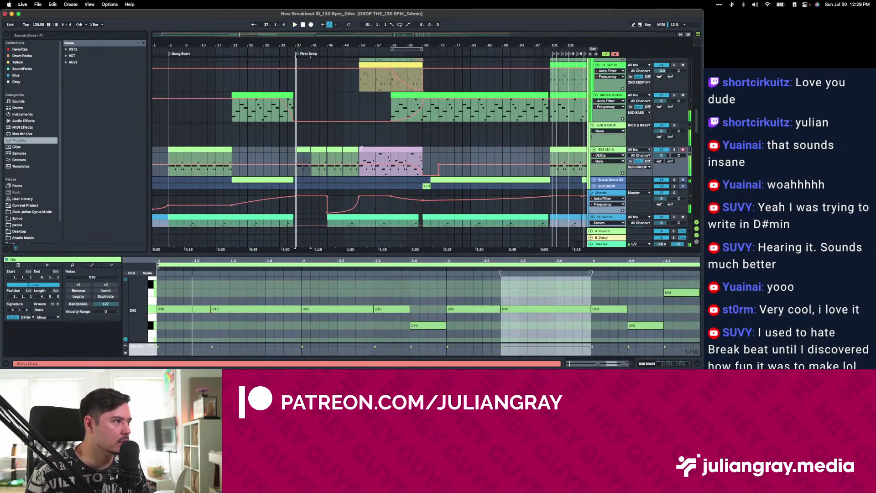
left_click(383, 151)
scroll(383, 150, "up", 3)
scroll(383, 152, "down", 5)
scroll(383, 152, "up", 5)
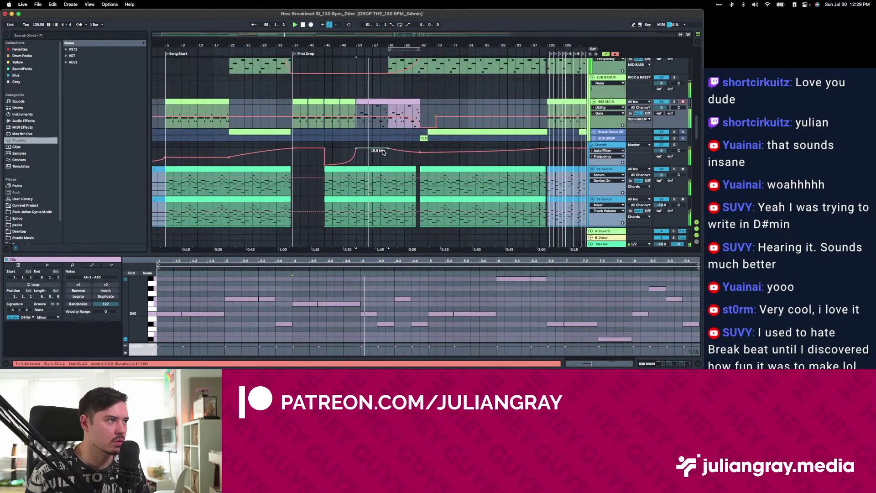
scroll(373, 123, "up", 4)
Stop playback, place the insert marker at bar 61 on the 27-Serum bass track, and save the Live Set.
left_click(373, 108)
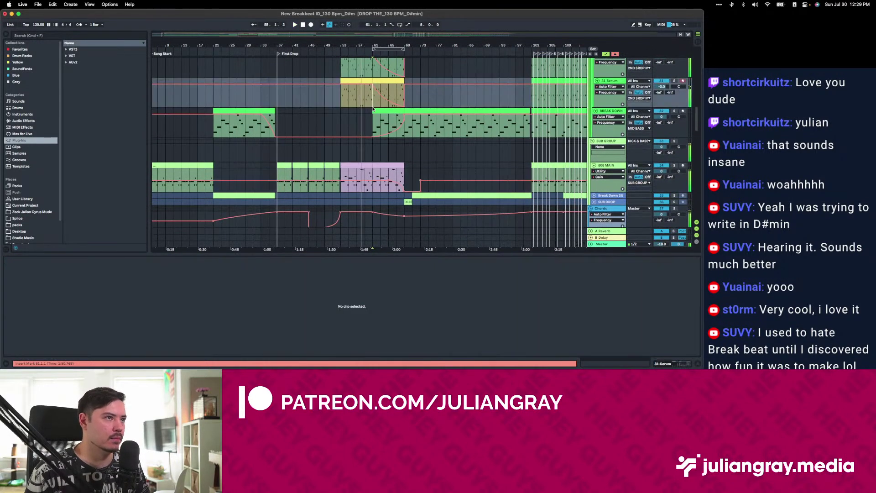
scroll(373, 109, "up", 8)
scroll(379, 133, "up", 2)
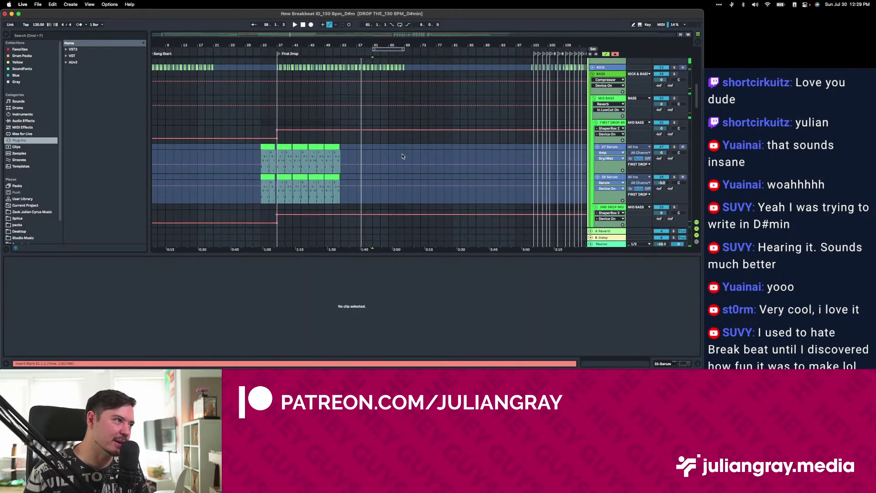
left_click(374, 149)
key("space")
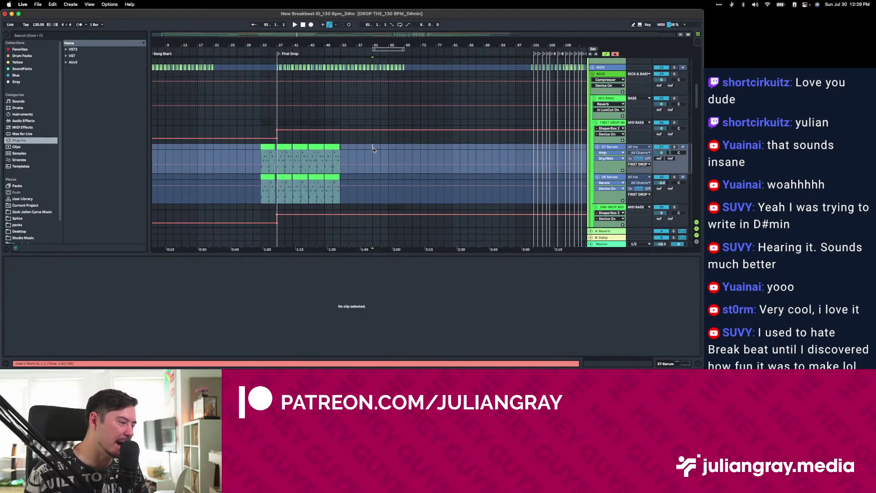
key("super+s")
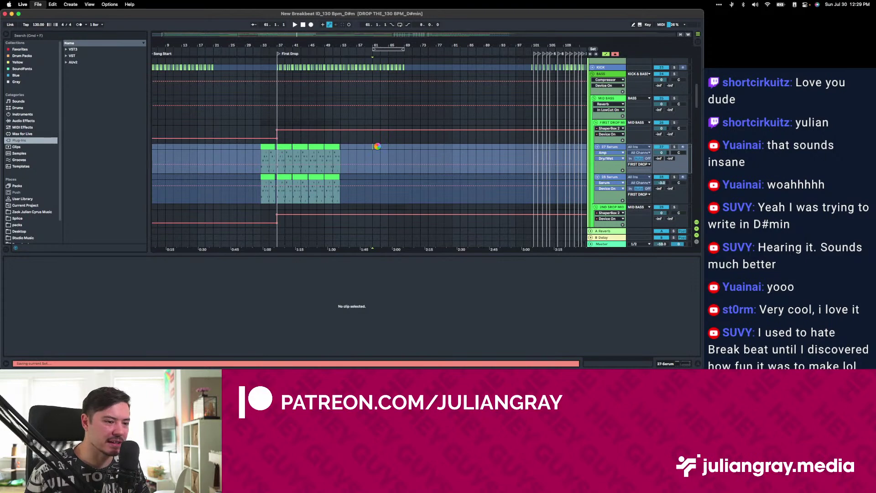
Look over the lead, bass, 808 and chord tracks around the drop, and place the insert marker at bar 37.
scroll(376, 148, "right", 2)
scroll(378, 149, "up", 5)
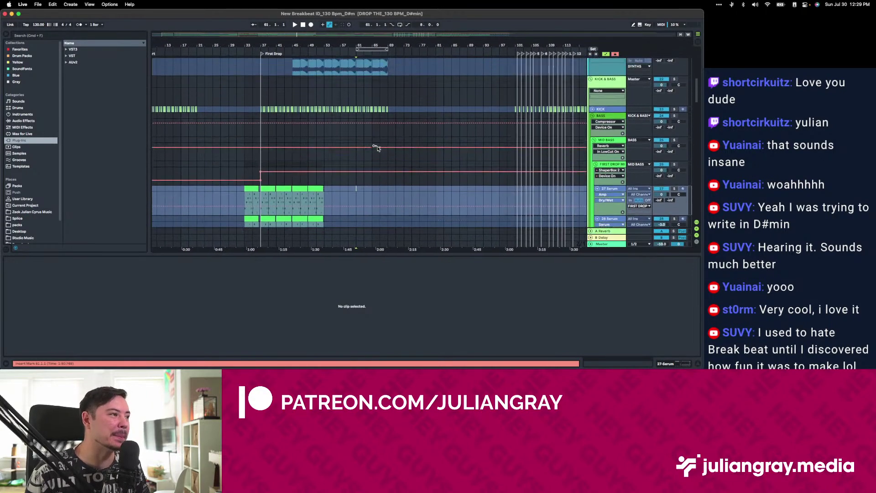
left_click(354, 154)
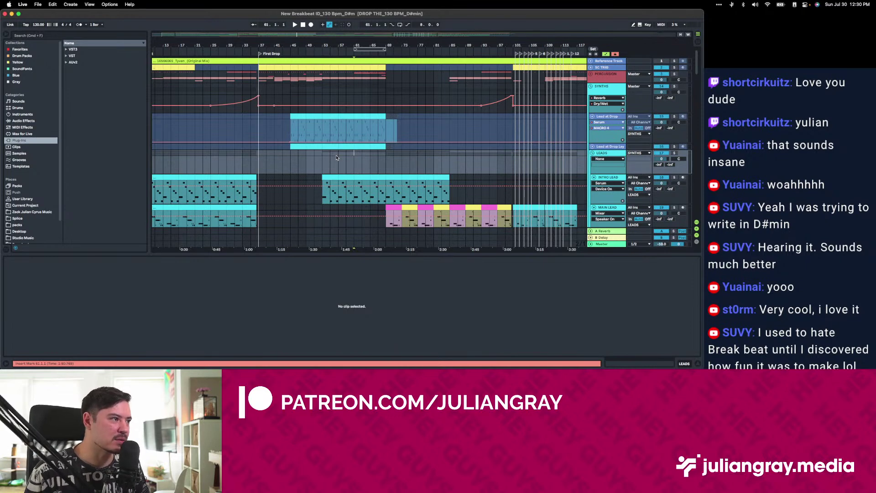
left_click(320, 155)
scroll(320, 155, "down", 2)
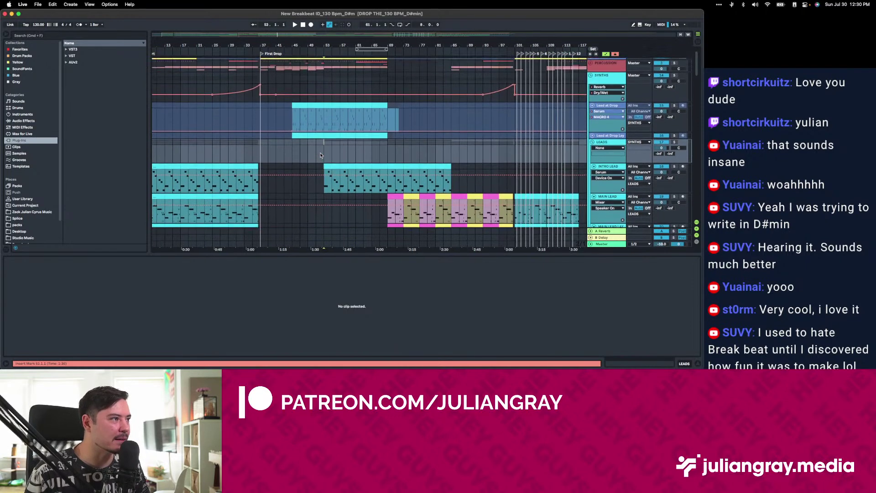
scroll(321, 155, "down", 15)
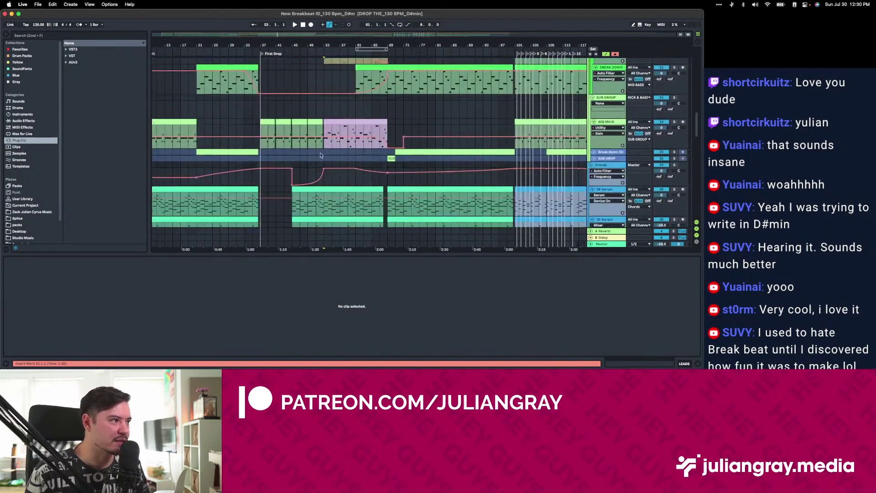
scroll(320, 155, "up", 2)
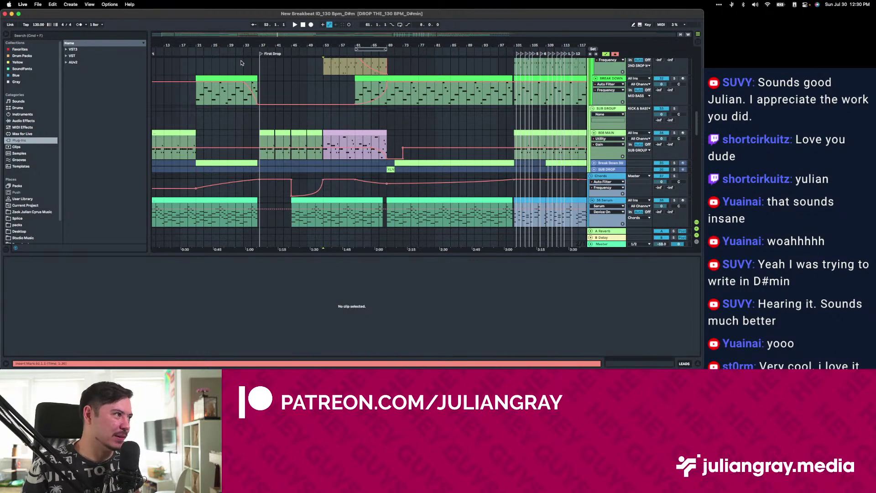
left_click(258, 68)
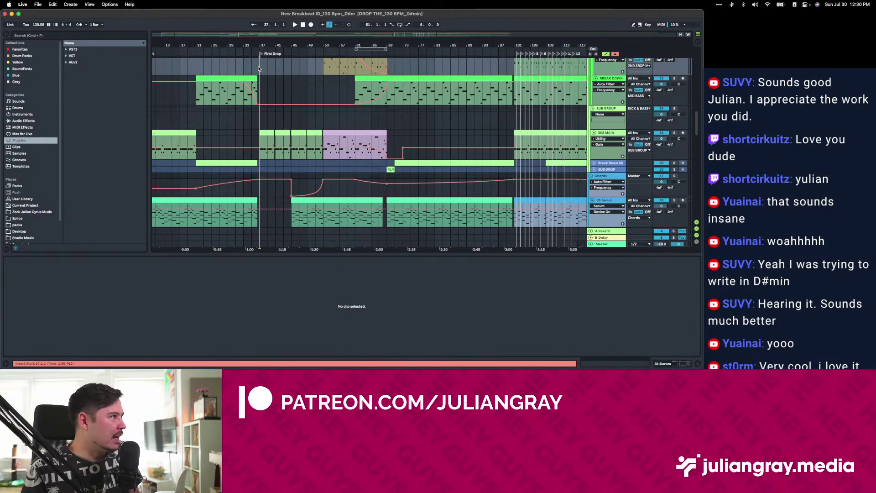
Look over the tracks around the first drop from the leads to the FX group, placing the insert marker at bar 37 on Lead at Drop.
left_click(38, 5)
left_click(39, 6)
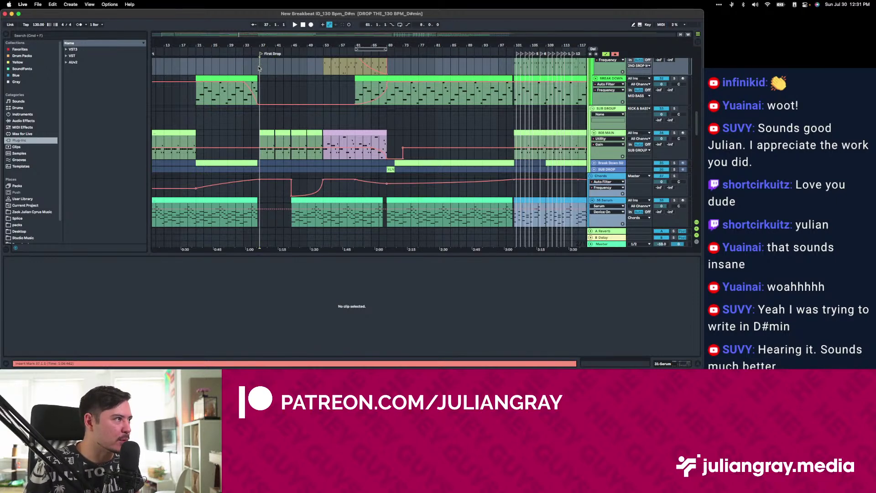
left_click(259, 94)
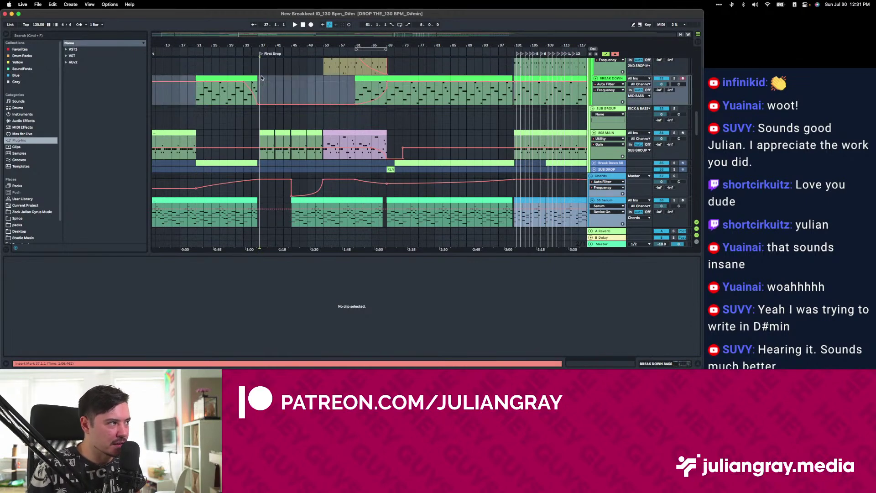
scroll(259, 93, "left", 3)
scroll(258, 91, "down", 8)
scroll(258, 89, "up", 10)
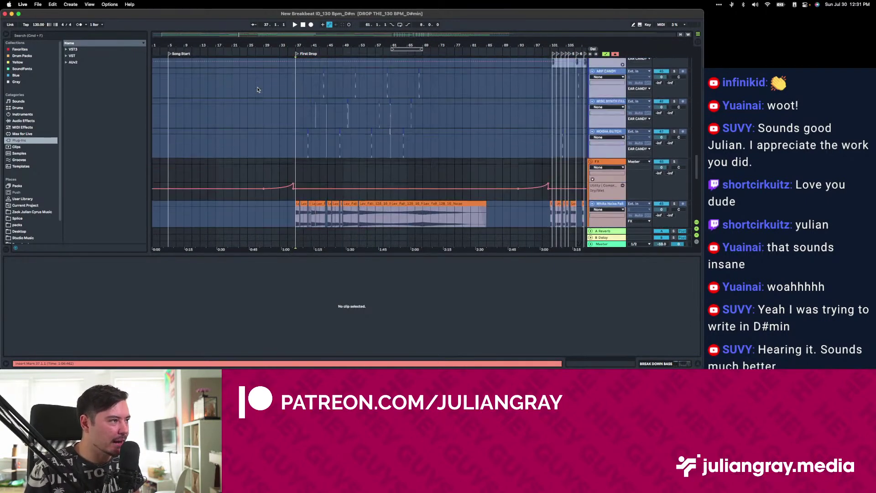
scroll(257, 90, "right", 2)
scroll(258, 90, "left", 2)
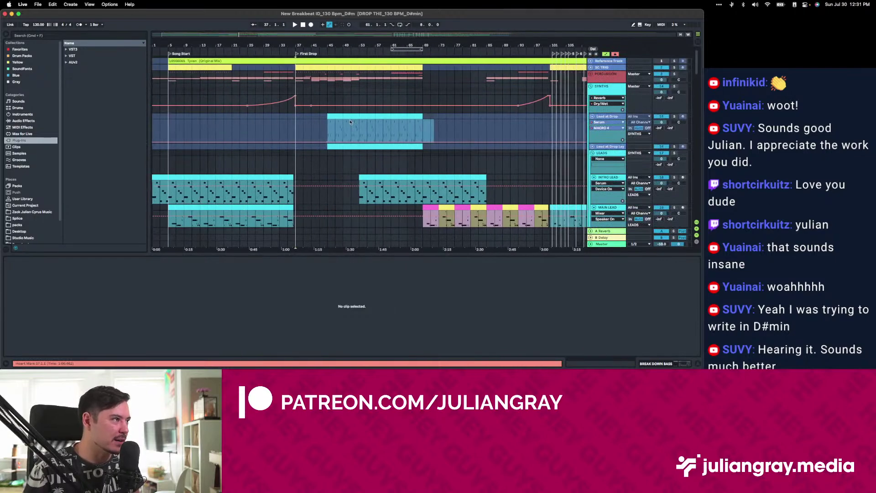
left_click(298, 120)
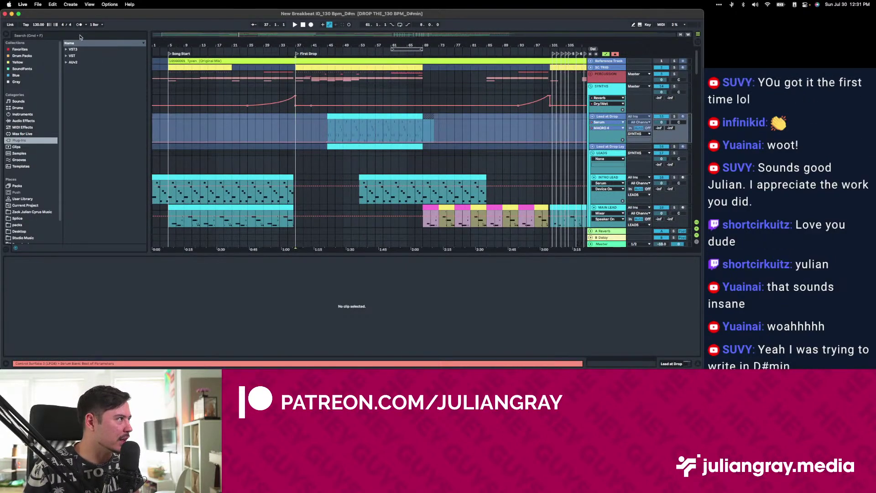
left_click(38, 4)
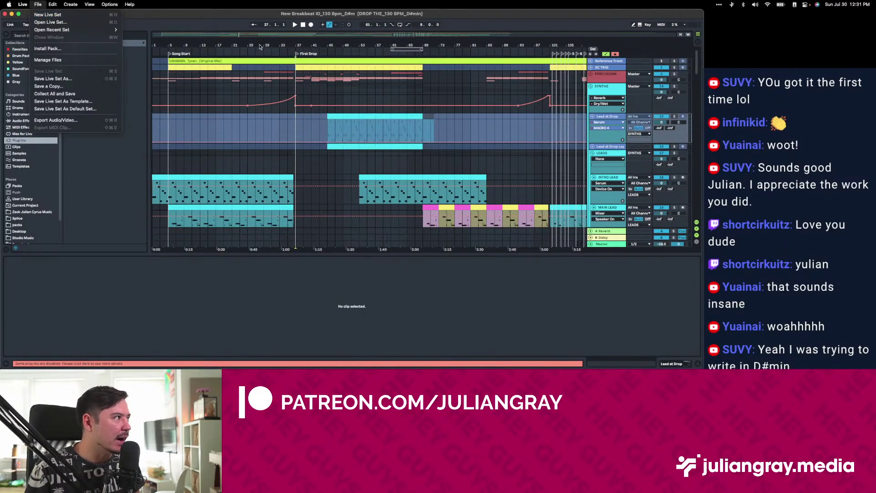
key("Escape")
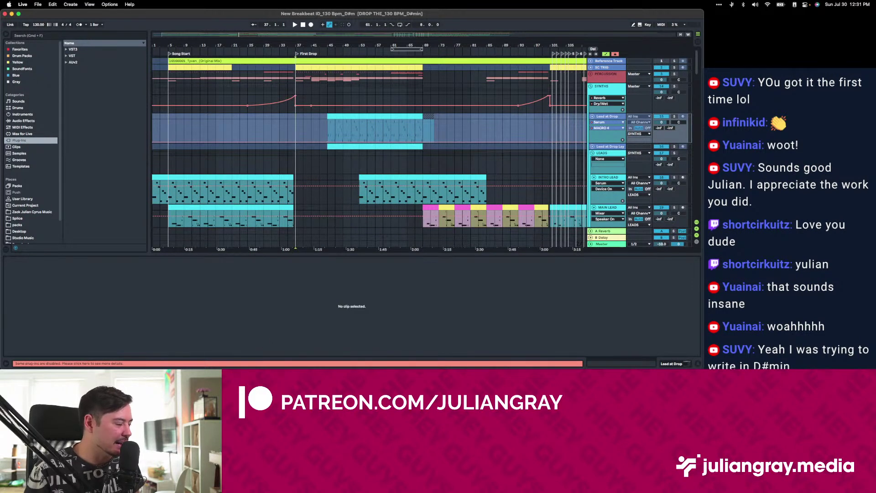
Switch to Finder, collapse the DROP THE_130 BPM_D#min Project folder and compress it into a zip archive.
key("super+Tab")
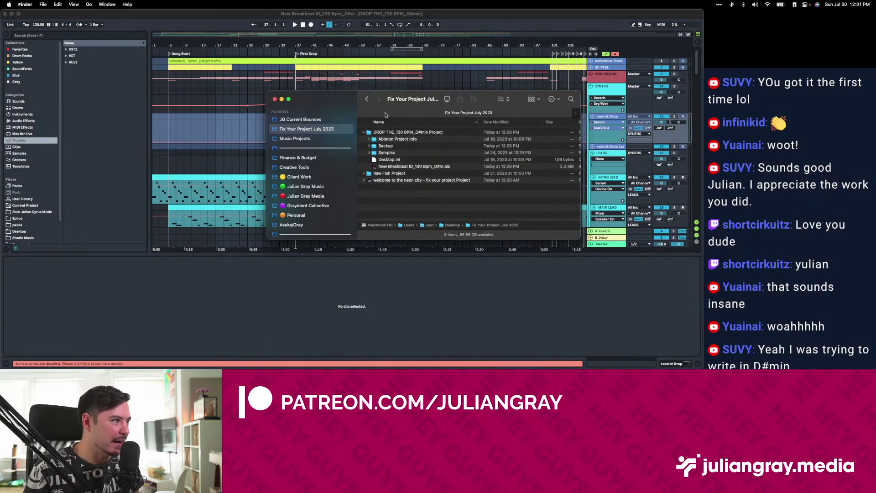
left_click(391, 132)
key("Left")
right_click(383, 132)
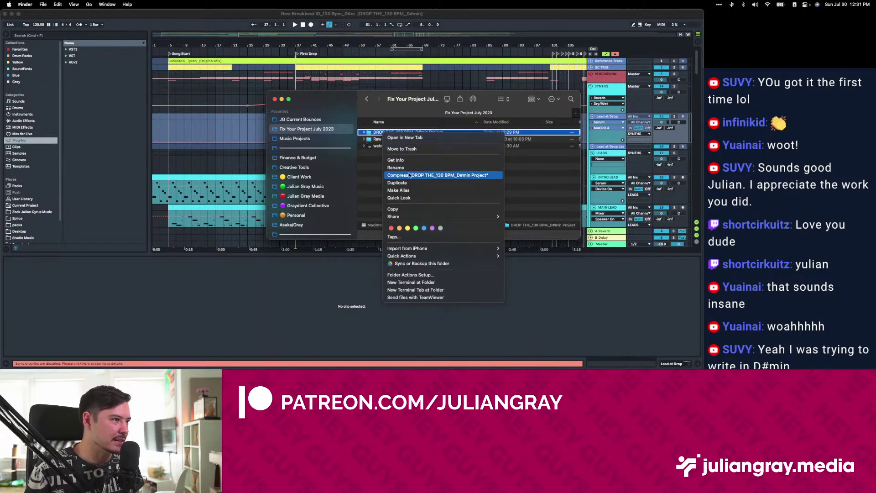
left_click(383, 177)
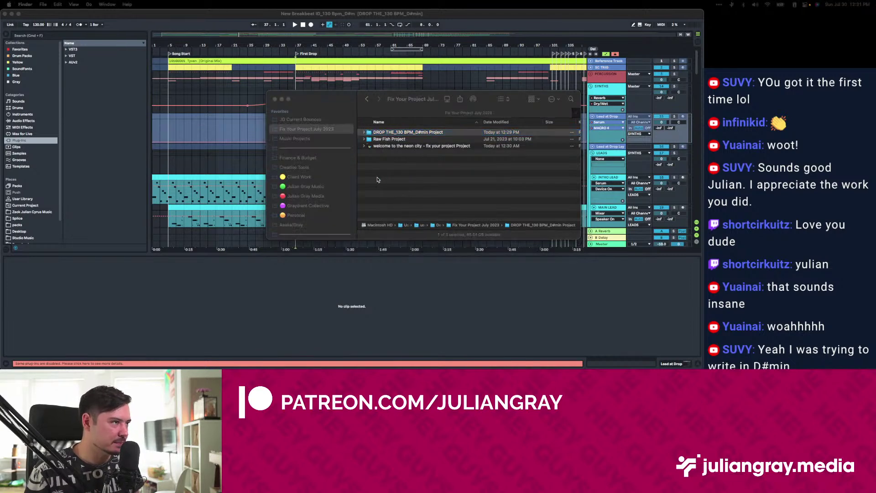
Expand the Raw Fish Project folder, enlarge the Finder window and select the Raw Fish 28 F.als set.
left_click(367, 139)
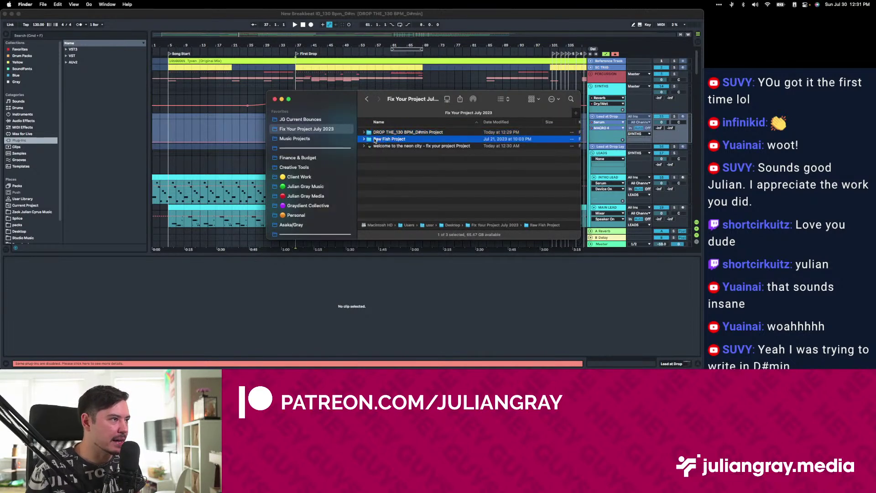
left_click(365, 139)
scroll(398, 168, "down", 5)
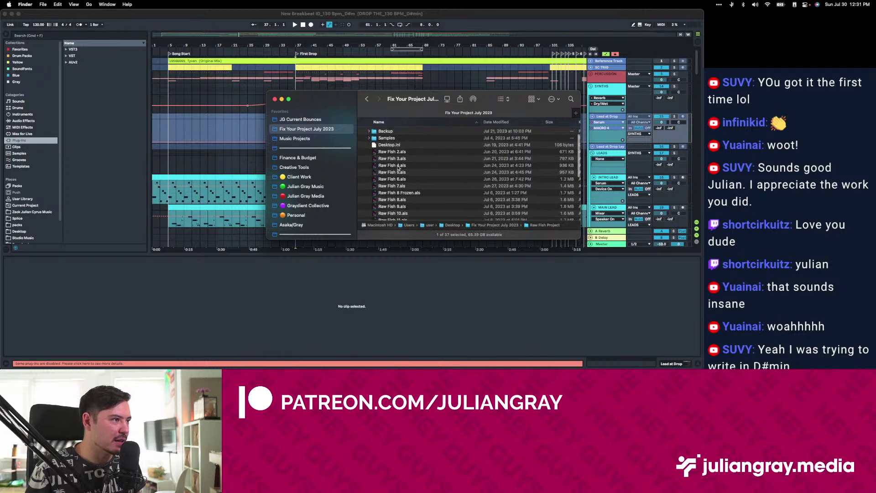
scroll(397, 168, "down", 3)
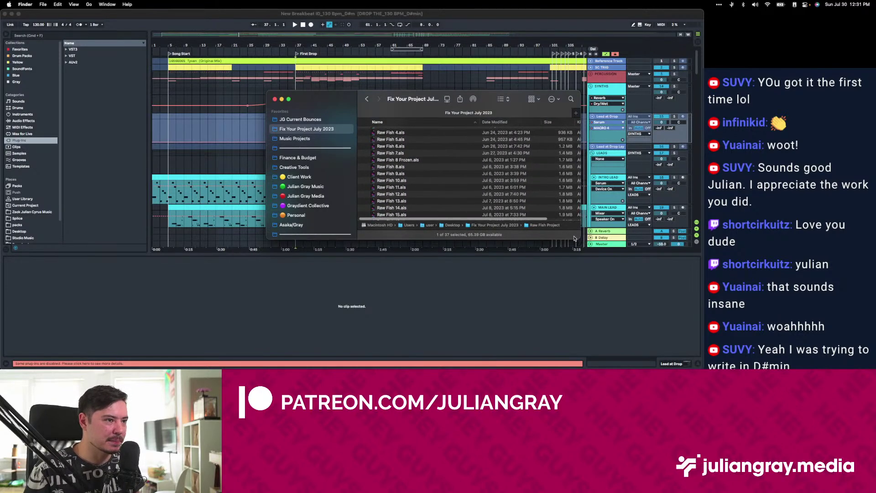
left_click_drag(577, 237, 646, 324)
scroll(434, 276, "down", 3)
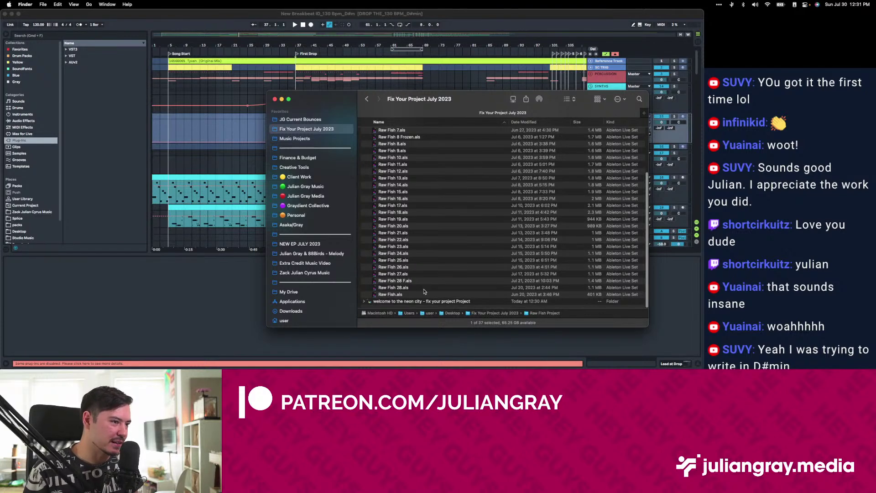
left_click(424, 288)
scroll(417, 286, "down", 1)
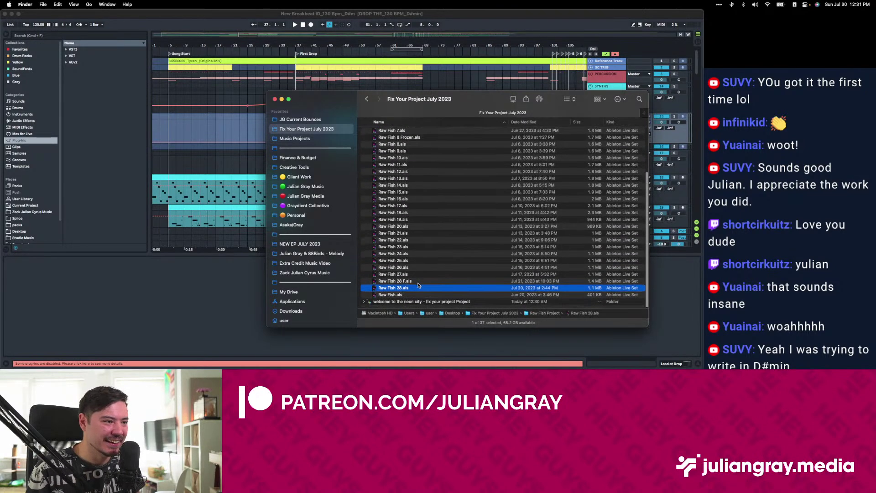
left_click(529, 284)
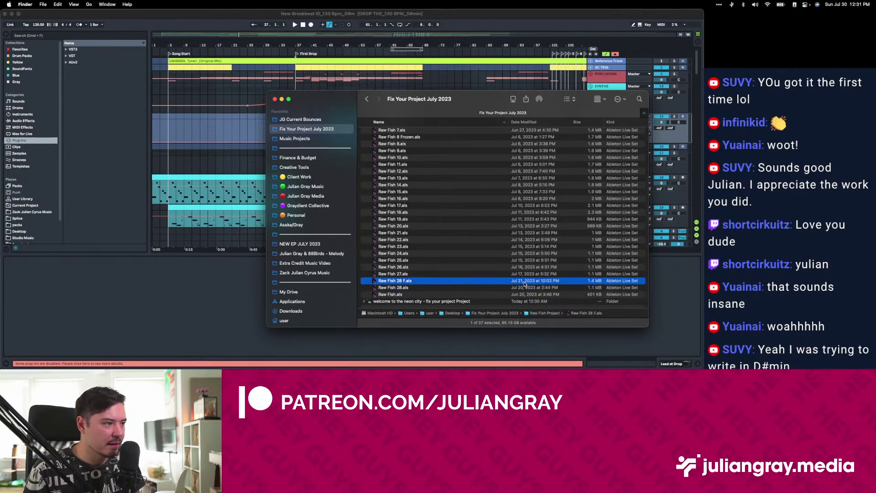
Try to open Raw Fish 28 F.als with a specifically chosen installed version of Live.
scroll(500, 284, "up", 5)
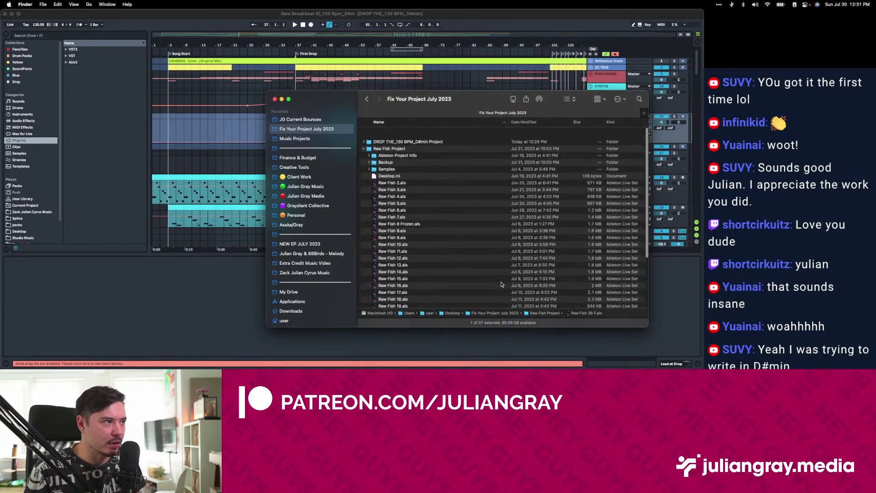
scroll(501, 284, "down", 5)
right_click(404, 284)
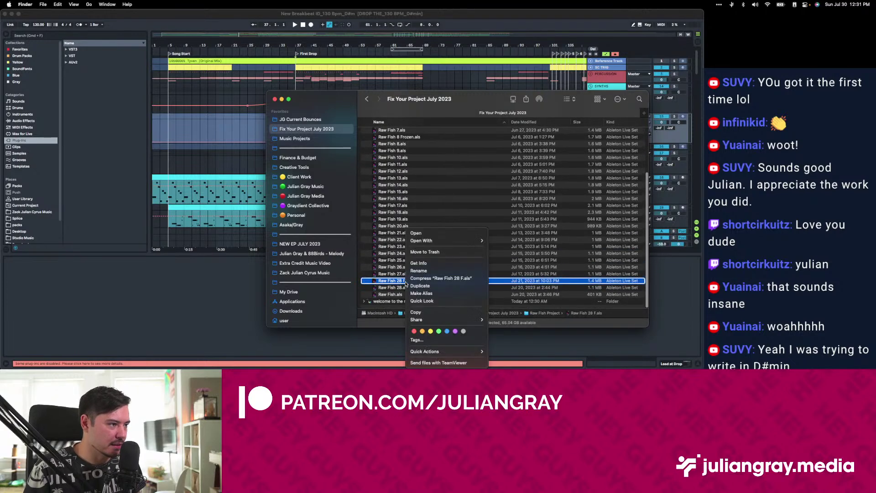
mouse_move(456, 240)
left_click(515, 251)
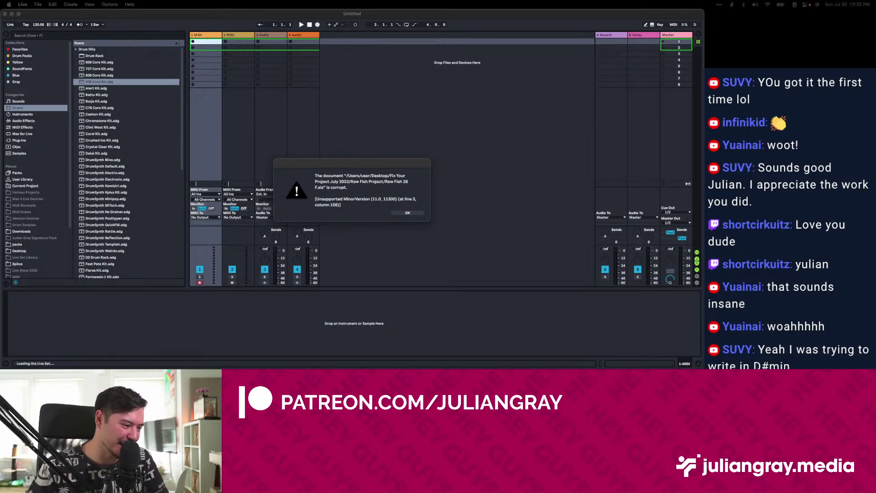
left_click(401, 217)
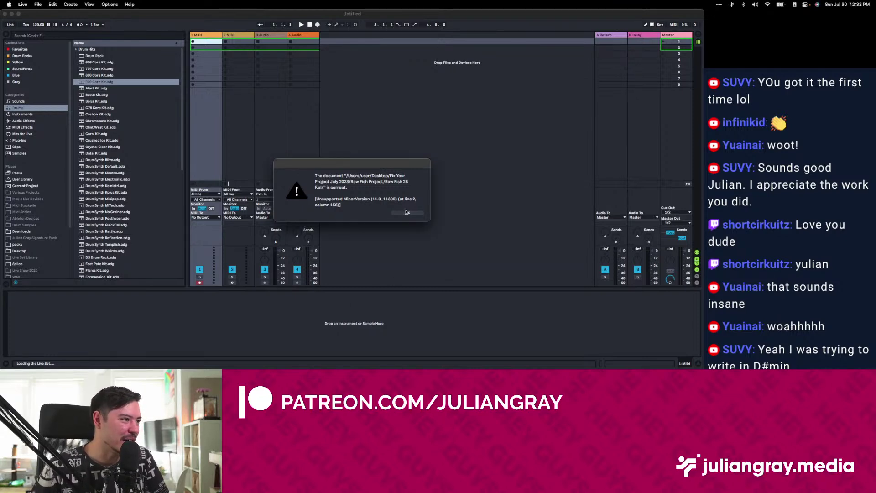
left_click(405, 213)
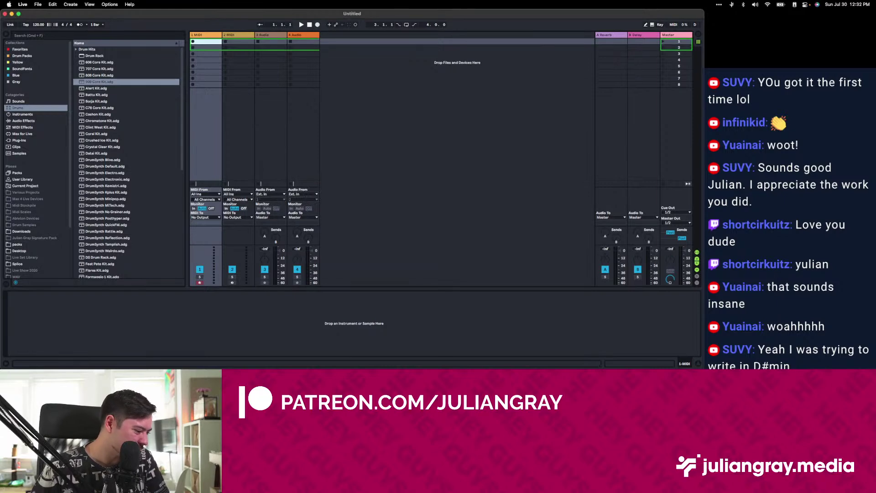
Return to Finder and open Raw Fish 28 F.als with a different installed version of Live.
key("super+Tab")
right_click(398, 282)
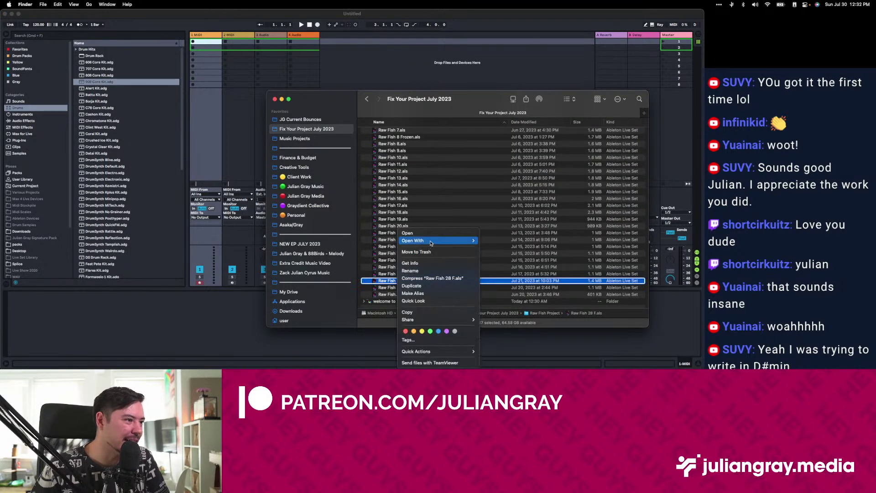
mouse_move(431, 243)
left_click(508, 249)
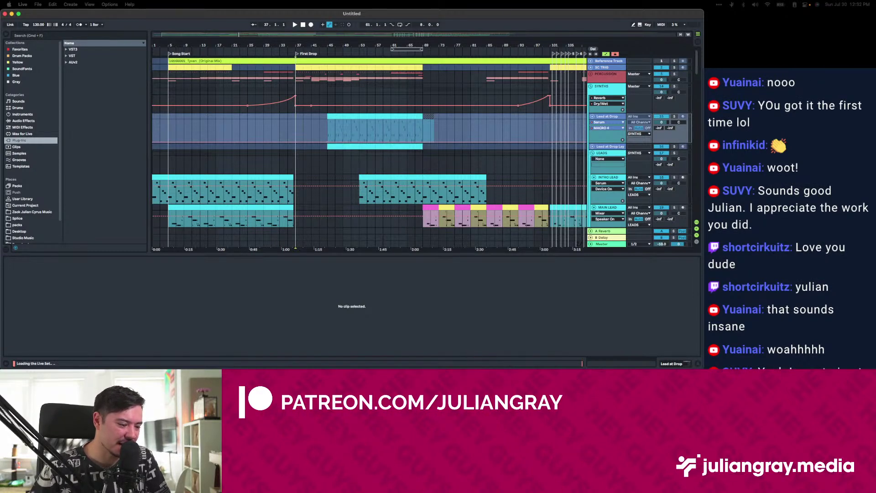
Bring the loaded Raw Fish 28 F set forward, show its Arrangement View and place the insert marker at bar 83 on the MELODY group.
key("super+Tab")
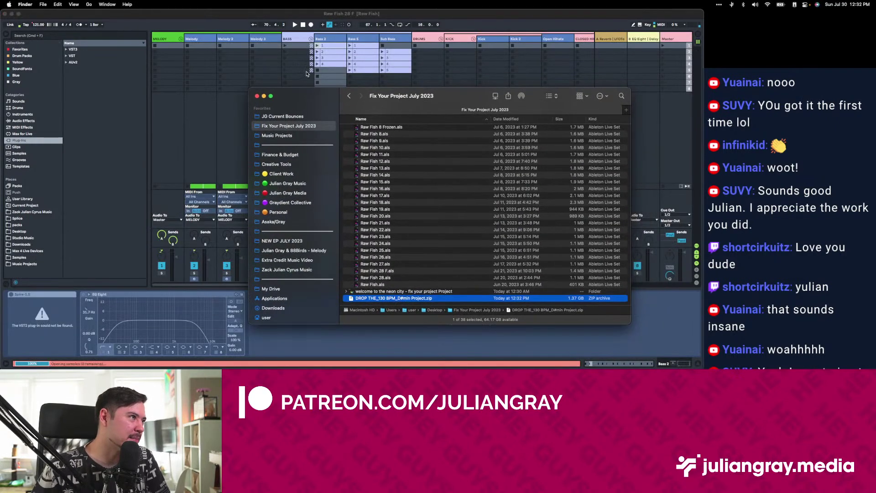
left_click(370, 65)
key("Tab")
key("Tab")
key("Tab")
scroll(458, 152, "up", 10)
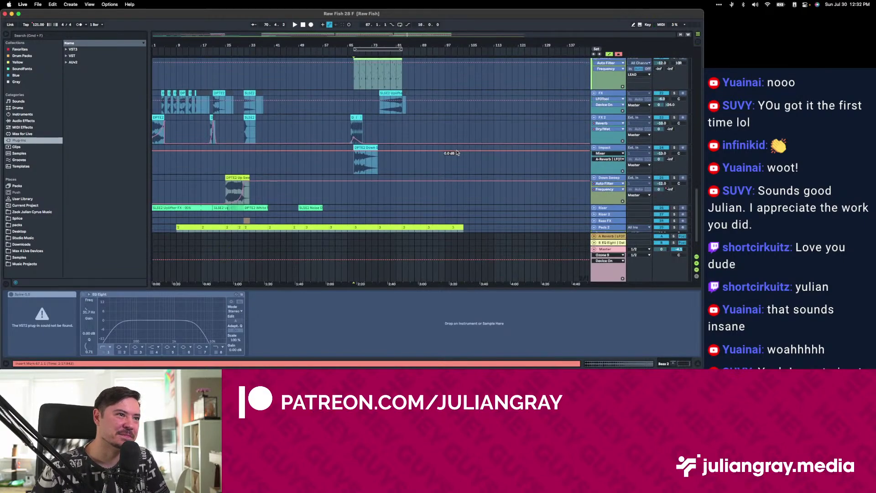
scroll(457, 152, "up", 1)
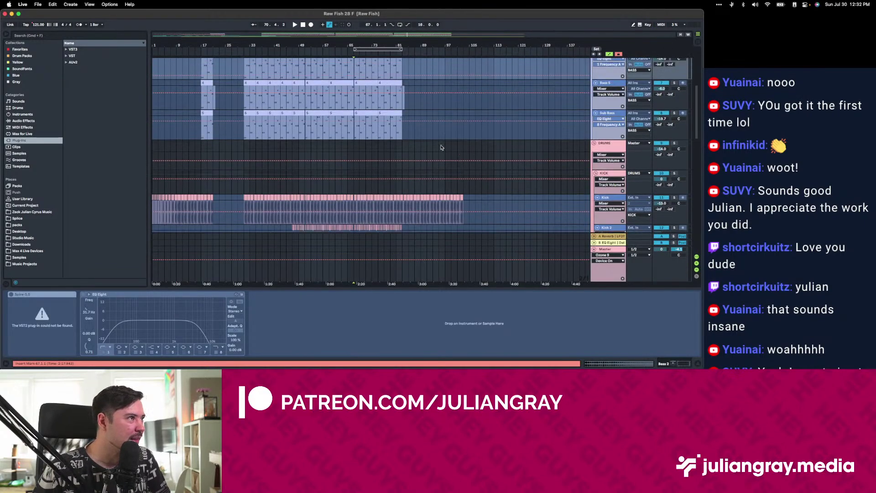
scroll(402, 75, "up", 5)
left_click(402, 86)
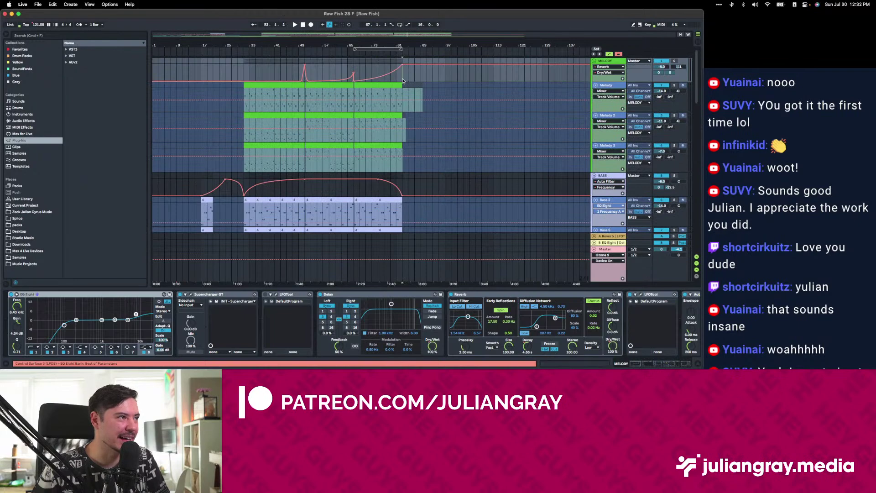
Examine where the melody and bass clips end, placing the insert marker at bar 83 on the Melody track.
scroll(403, 93, "down", 4)
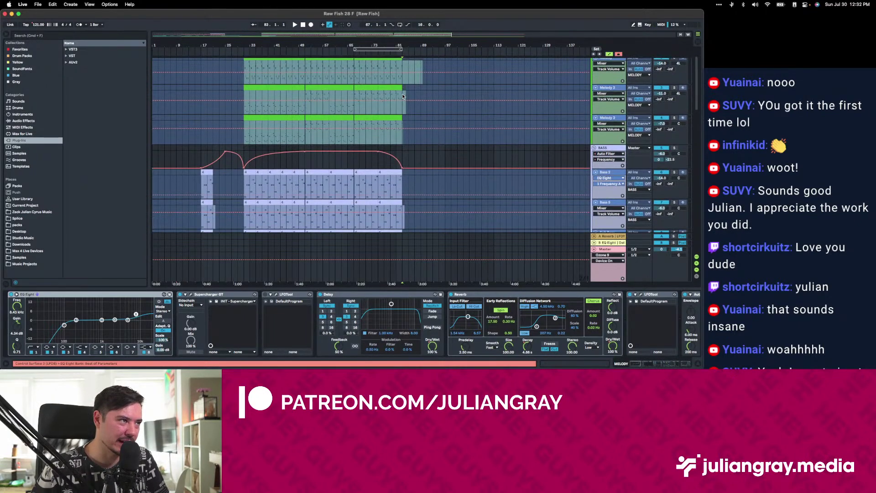
scroll(403, 96, "up", 4)
left_click(402, 94)
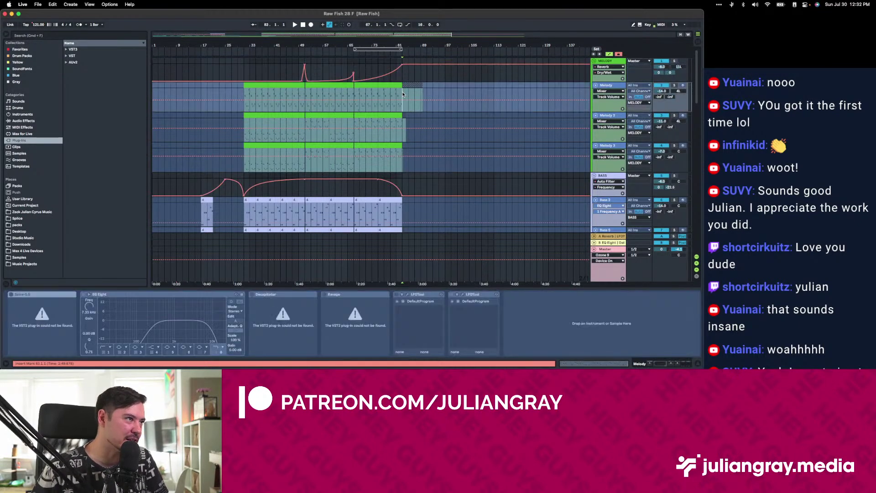
left_click(433, 89)
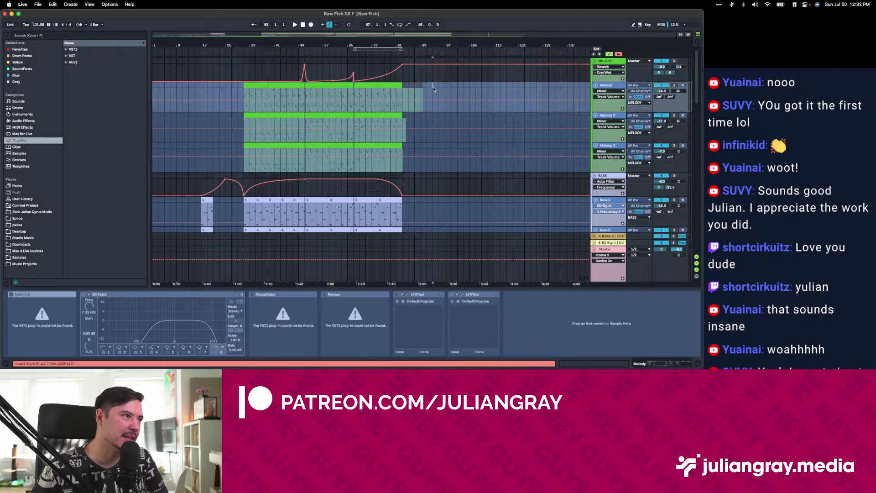
left_click(402, 94)
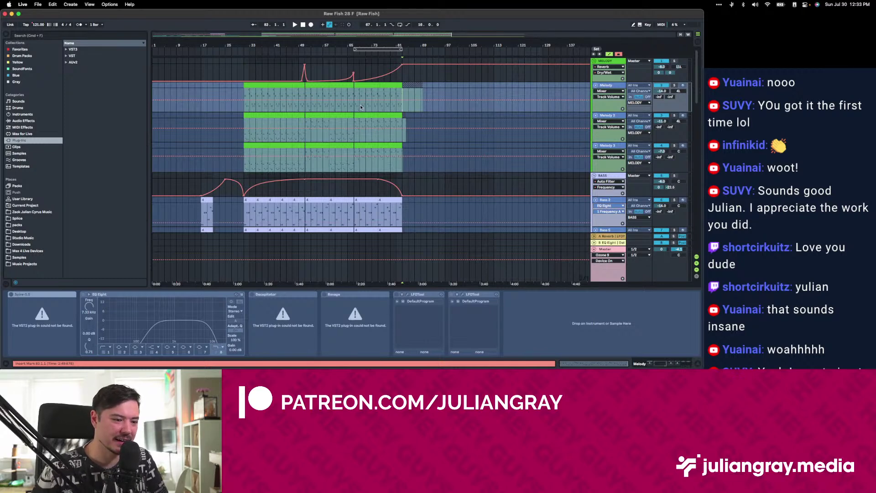
Return the playback position to the song start and look over the melody, bass and drum tracks of the arrangement.
left_click(301, 26)
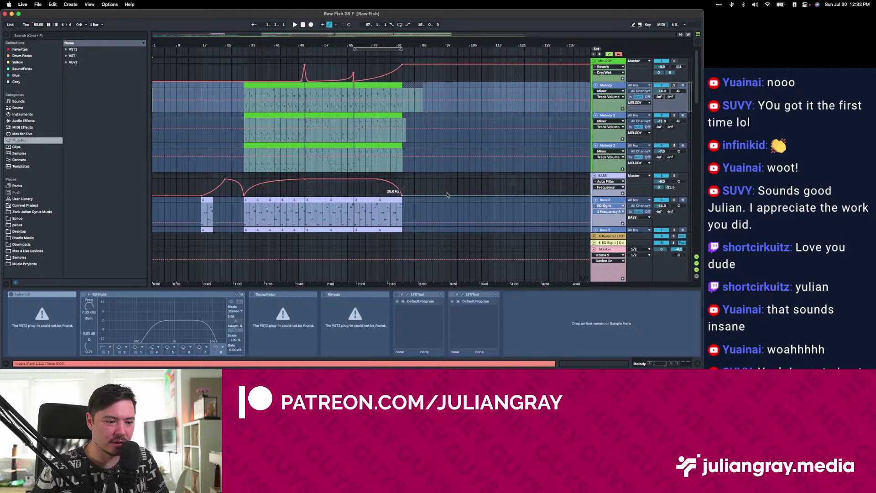
left_click(302, 25)
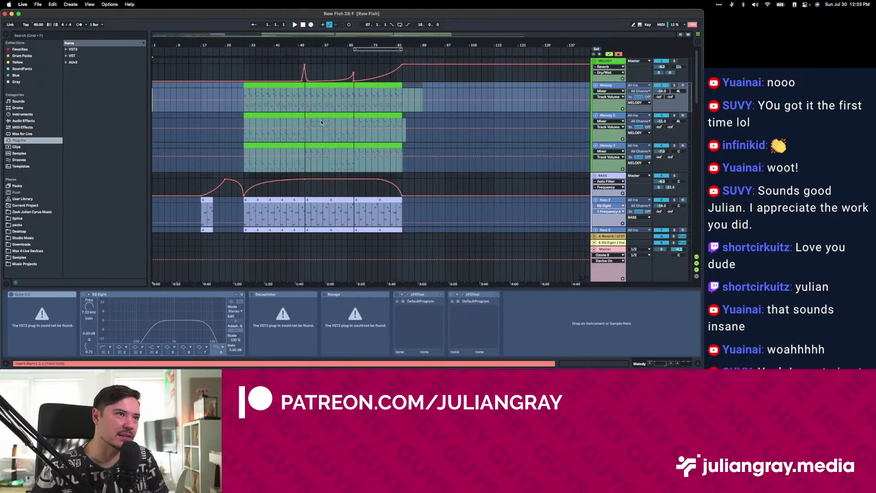
scroll(325, 121, "down", 10)
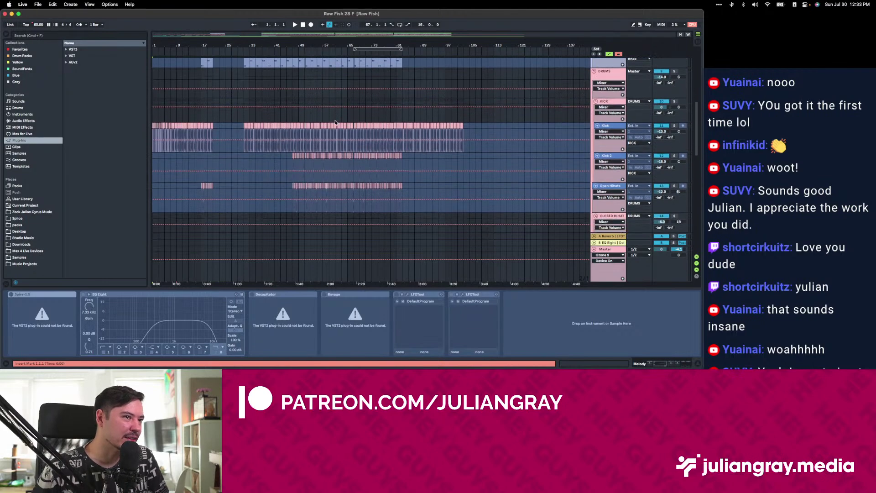
scroll(335, 121, "up", 10)
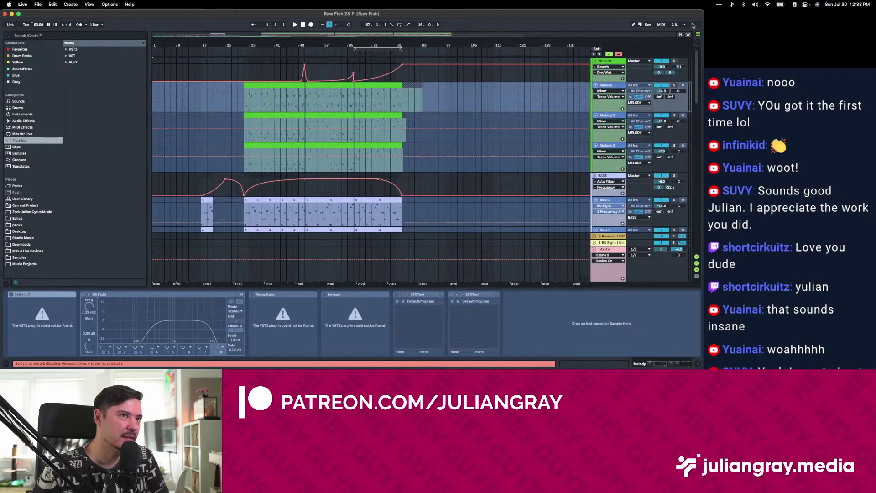
Place the insert marker just past the end of the Melody 2 clips, then review the disabled plug-in details and close them.
left_click(408, 136)
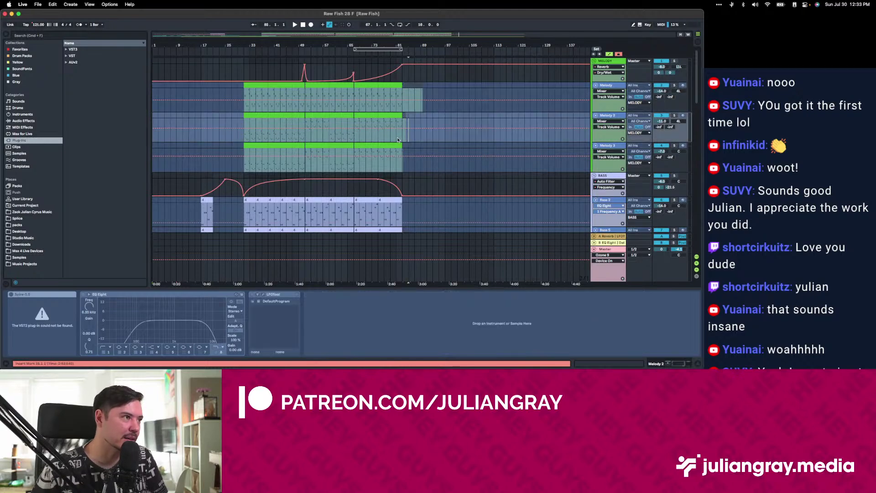
scroll(398, 140, "down", 15)
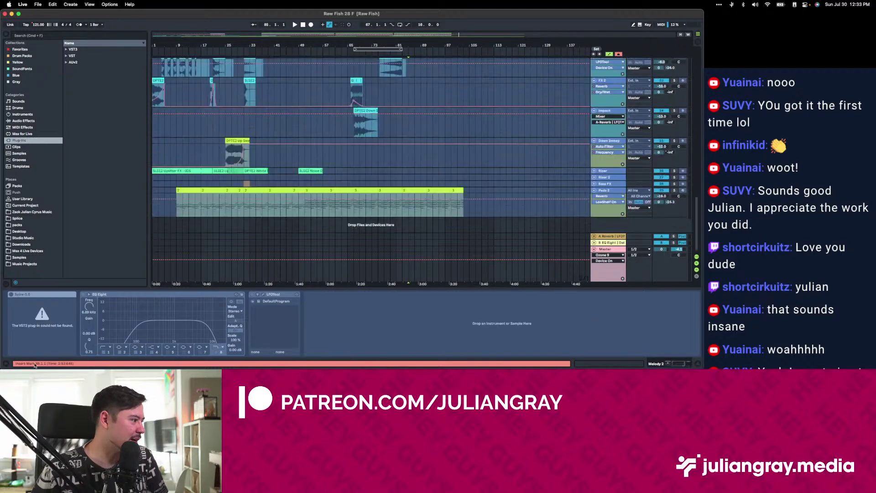
left_click(38, 364)
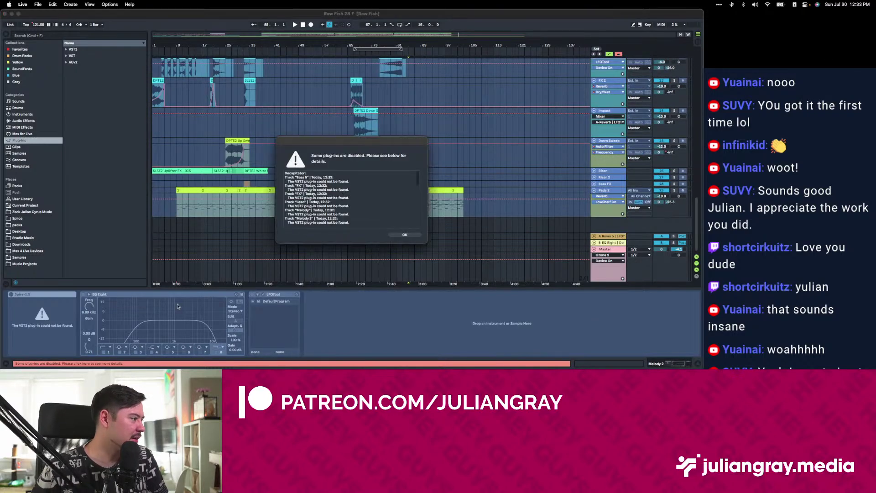
left_click(404, 235)
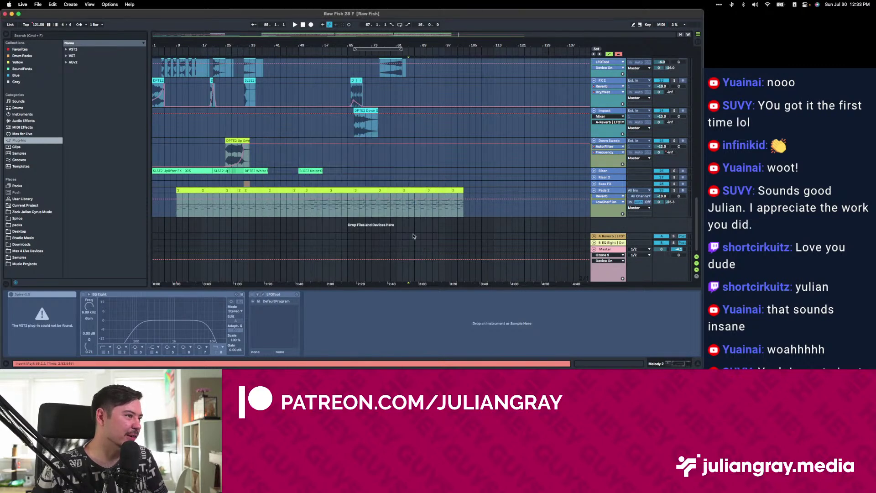
Look over the FX, riser and pad tracks, placing the insert marker at bar 75 on the Impact track.
left_click(340, 167)
left_click(365, 177)
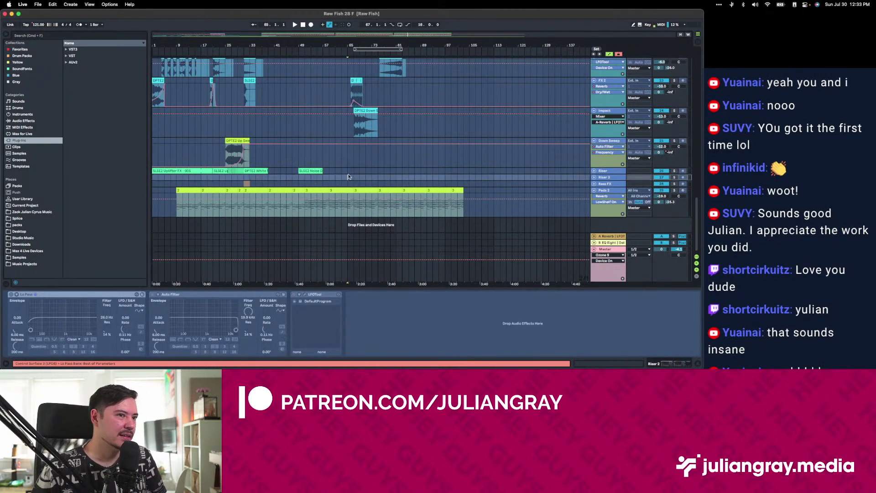
scroll(349, 176, "up", 10)
scroll(348, 176, "up", 3)
scroll(348, 176, "down", 10)
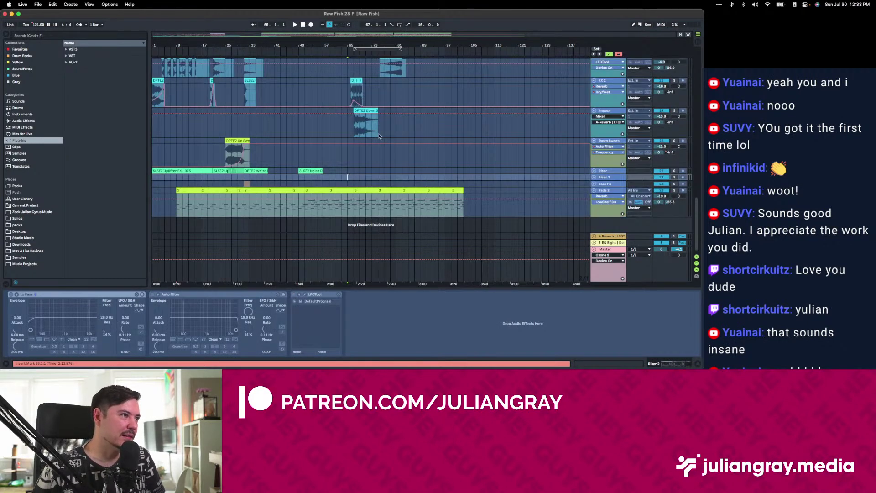
left_click(379, 136)
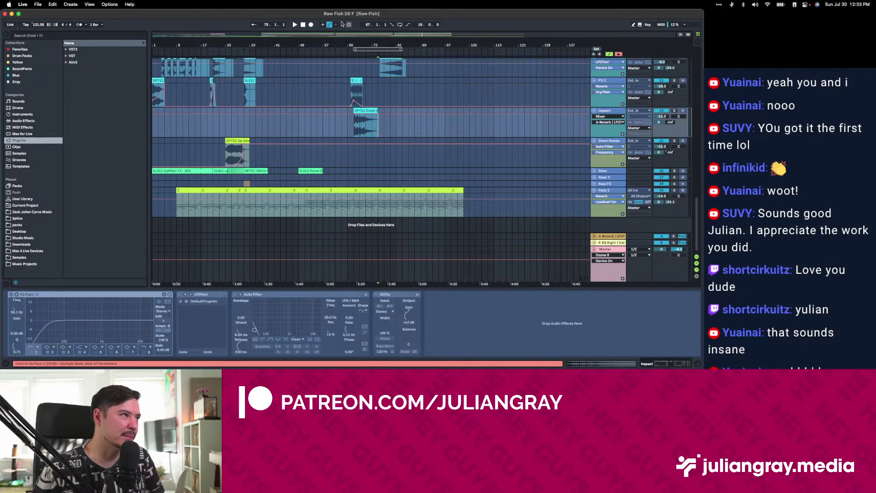
Look over the bass and drum tracks, then return to the song start and play the arrangement.
left_click(303, 25)
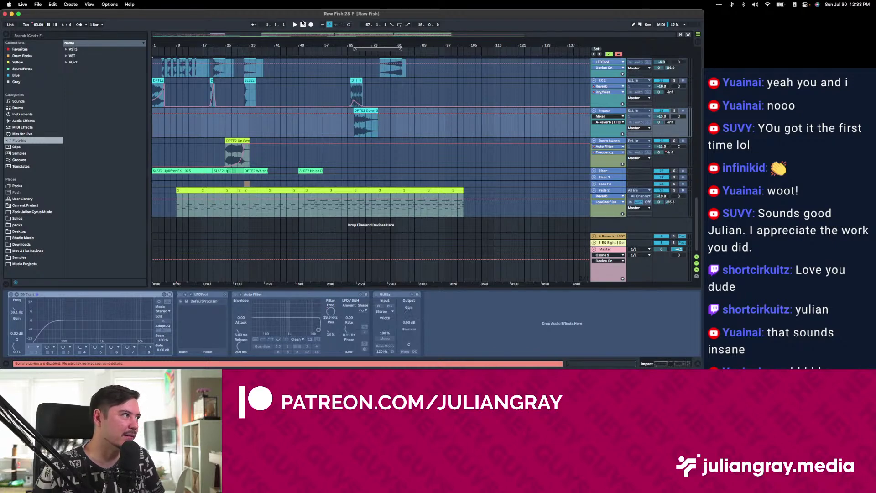
left_click(339, 89)
scroll(338, 88, "up", 5)
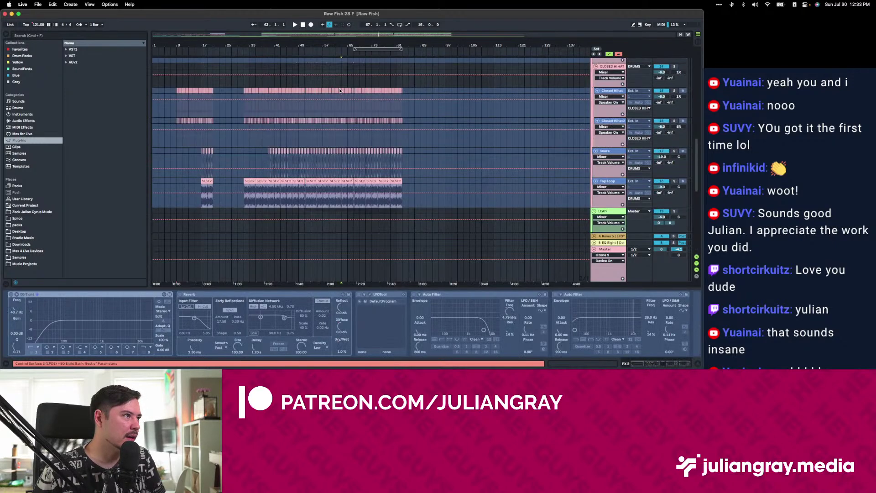
scroll(339, 88, "down", 8)
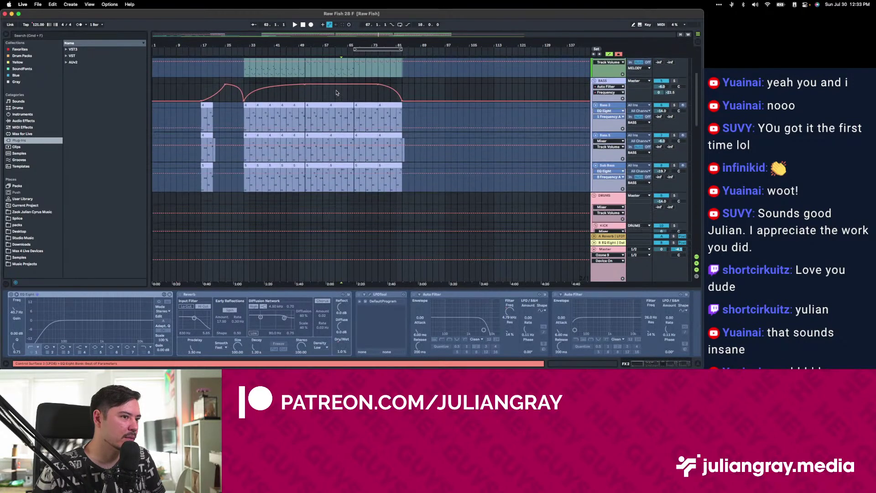
scroll(336, 93, "down", 5)
left_click(302, 25)
left_click(294, 25)
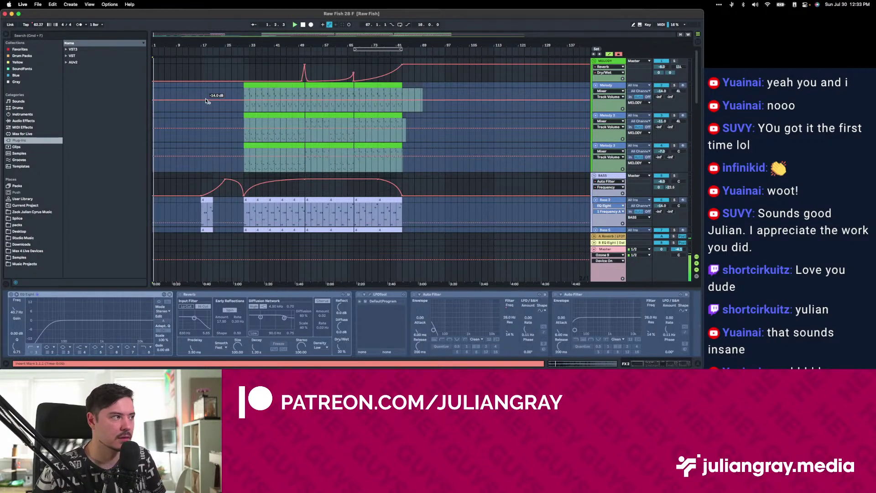
Follow the kick and hi-hat tracks during playback and place the insert marker at bar 31 on the Kick 2 track.
scroll(215, 116, "down", 5)
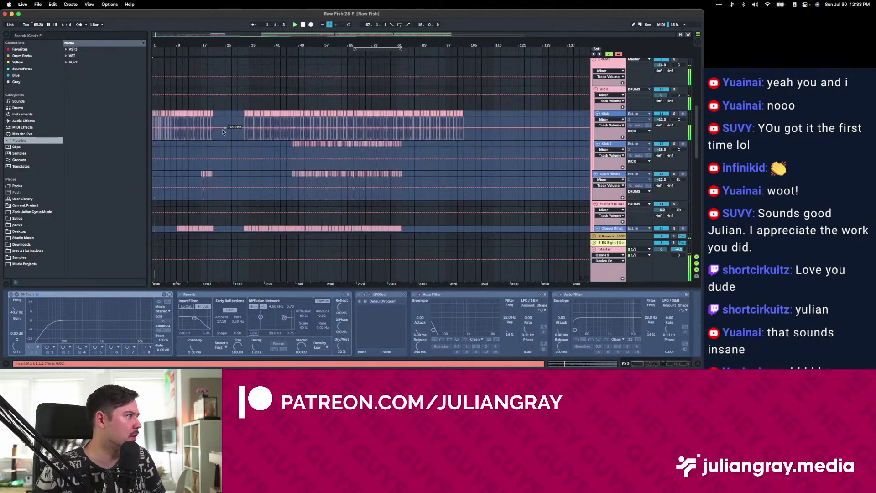
scroll(224, 132, "down", 2)
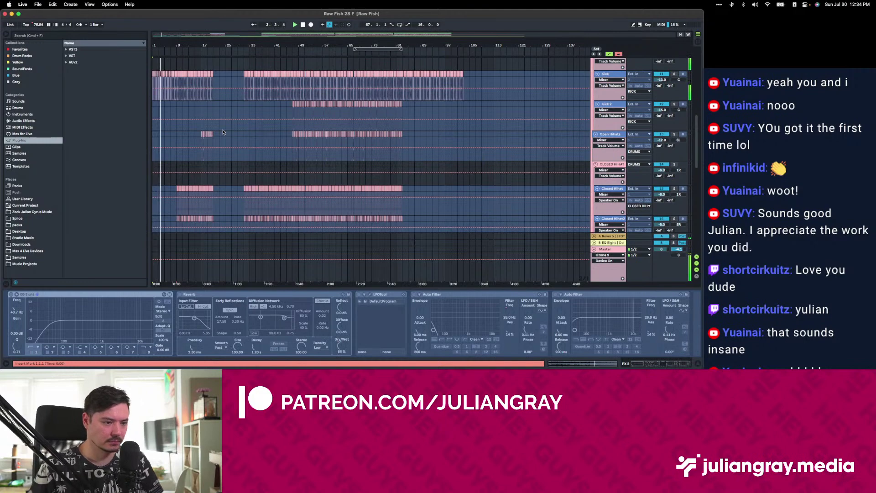
left_click(243, 107)
scroll(242, 107, "down", 2)
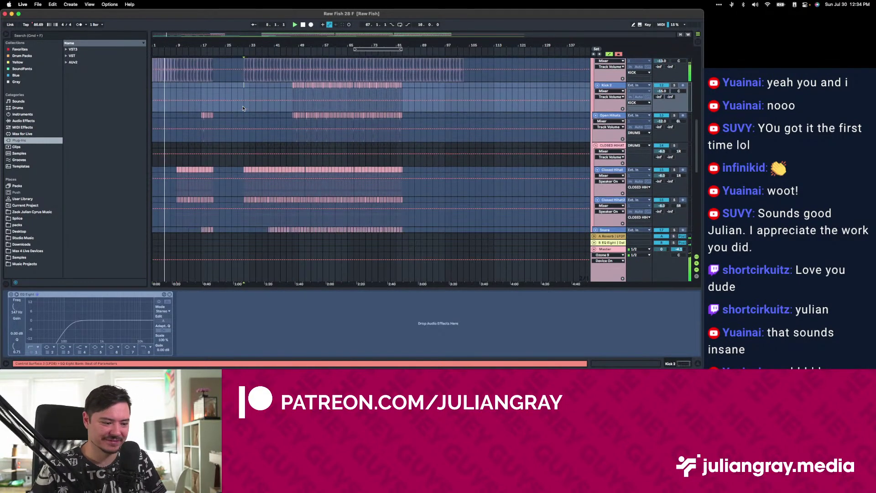
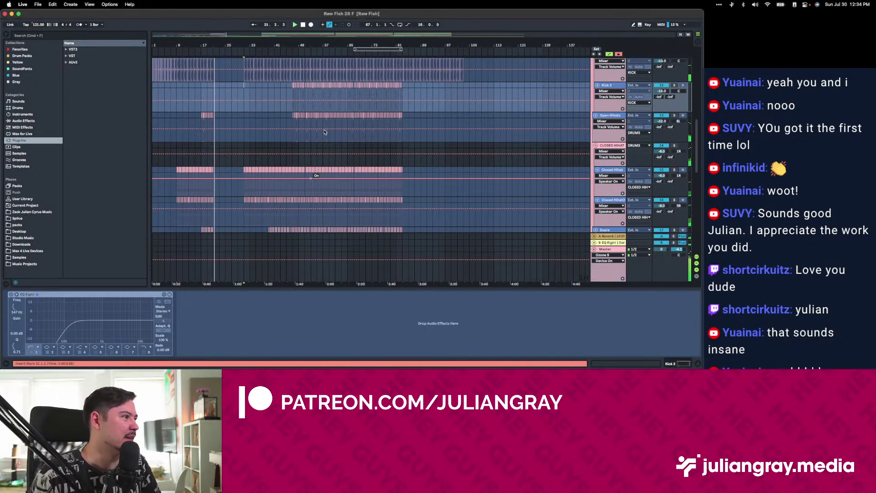
Inspect the lead and FX tracks while the song plays, placing the insert marker at bar 31 on the Impact track.
scroll(322, 145, "down", 10)
scroll(322, 147, "down", 3)
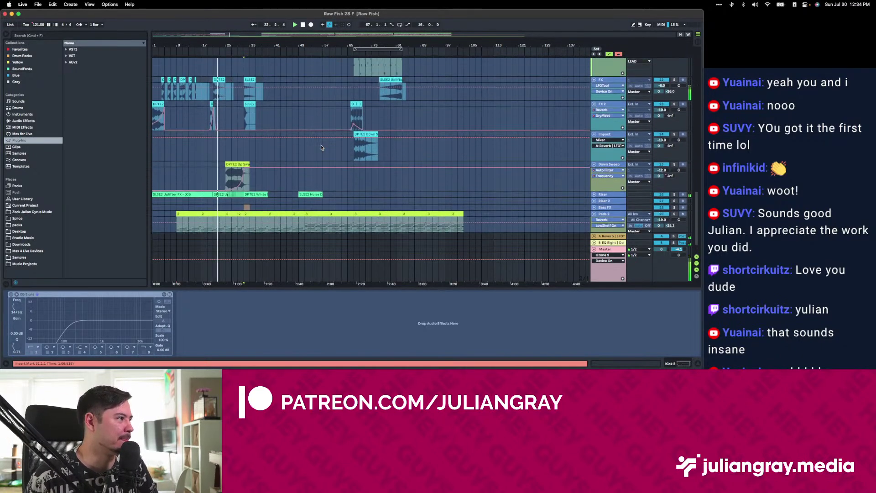
scroll(322, 147, "up", 5)
left_click(293, 141)
left_click(282, 131)
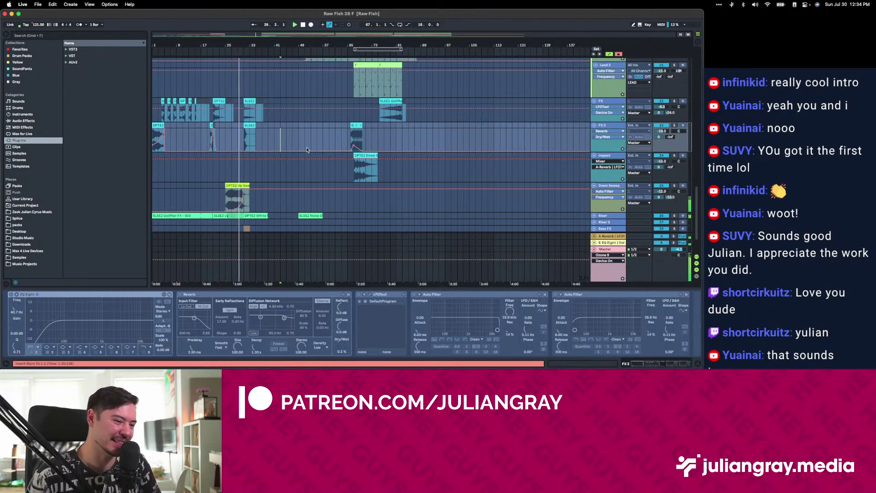
left_click(249, 167)
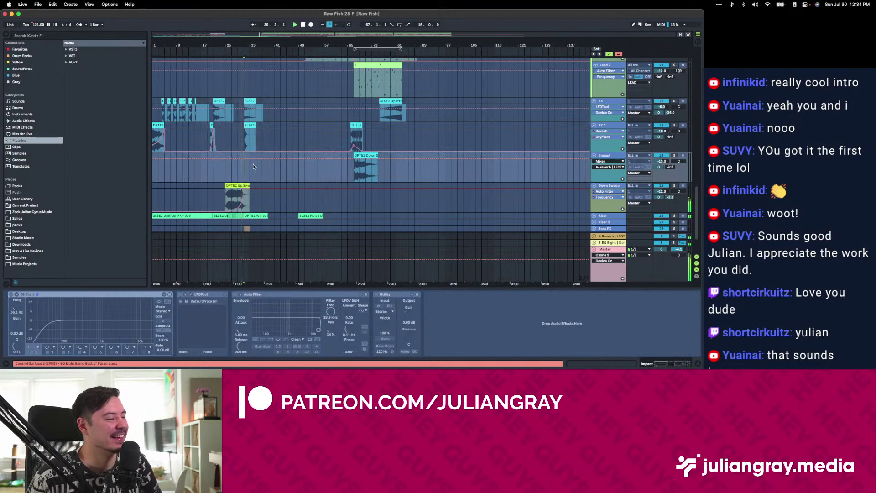
Review the melody, bass and kick clips during playback and place the insert marker at bar 51 on the Sub Bass track.
scroll(253, 167, "down", 2)
scroll(253, 166, "up", 5)
scroll(253, 167, "up", 10)
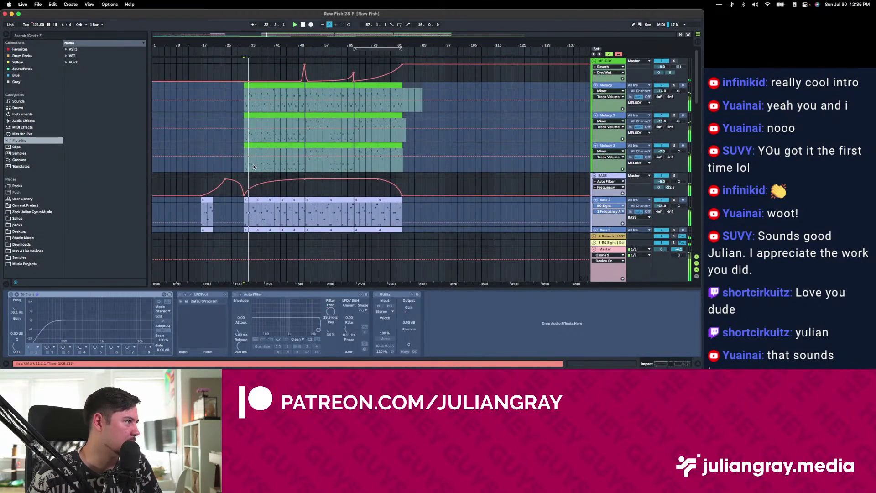
scroll(253, 167, "down", 5)
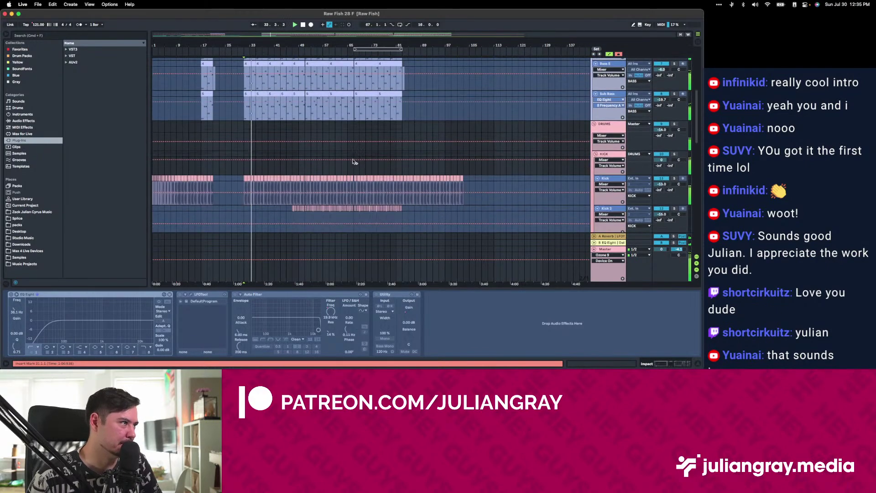
left_click(308, 120)
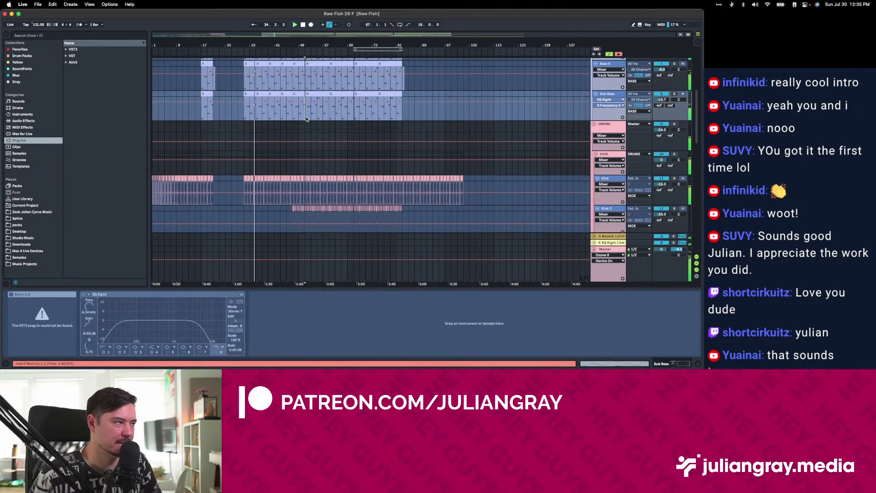
scroll(306, 120, "down", 1)
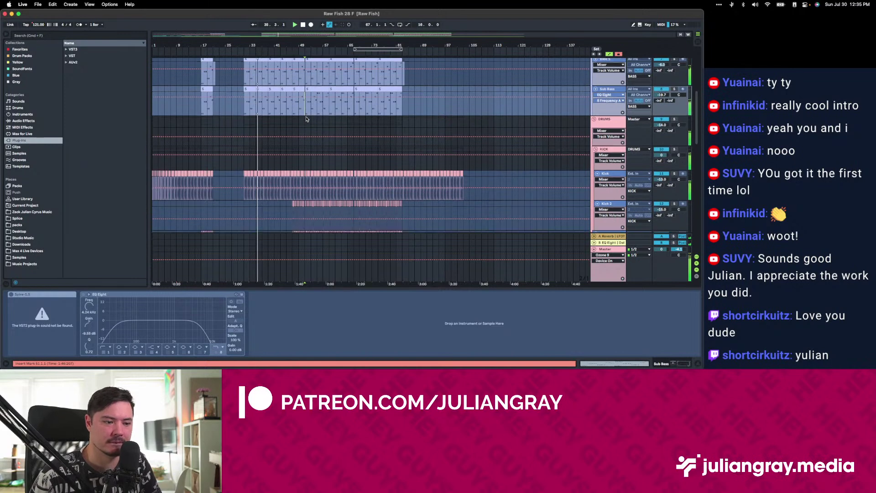
scroll(306, 119, "down", 1)
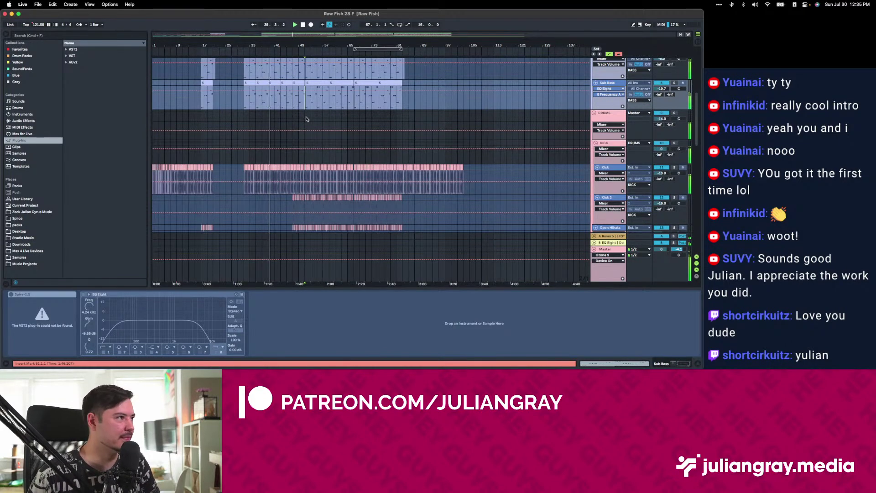
Show the DRUMS group's effect chain while listening, moving the insert marker from bar 51 to bar 65 on the group.
left_click(306, 119)
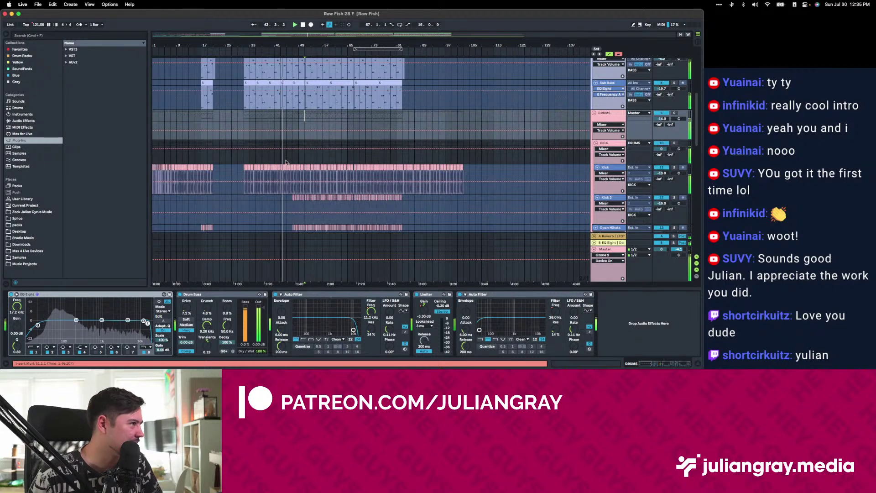
left_click(294, 118)
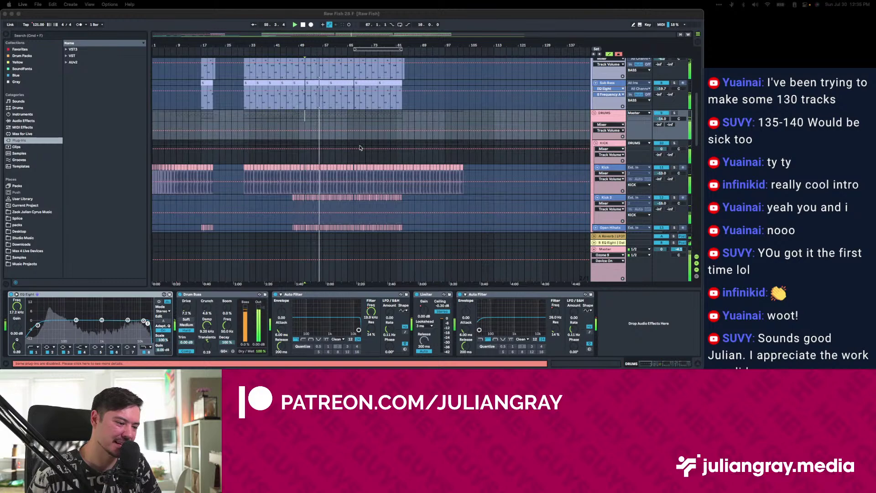
left_click(305, 116)
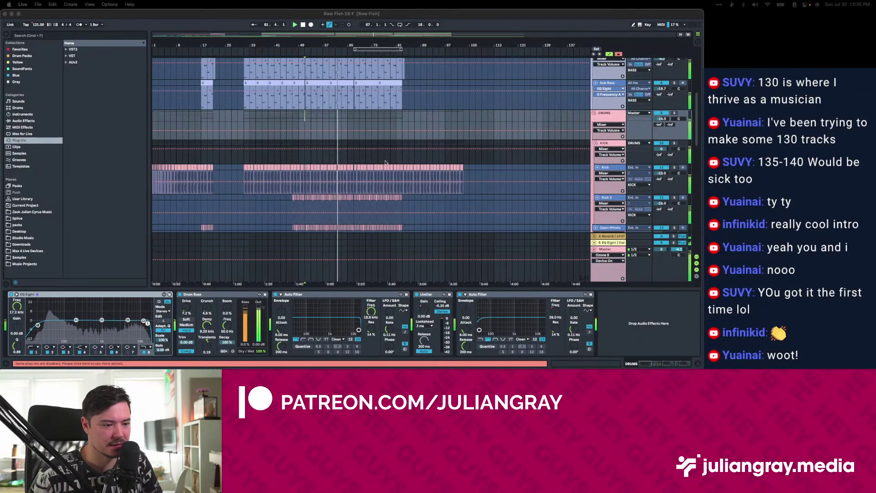
left_click(343, 116)
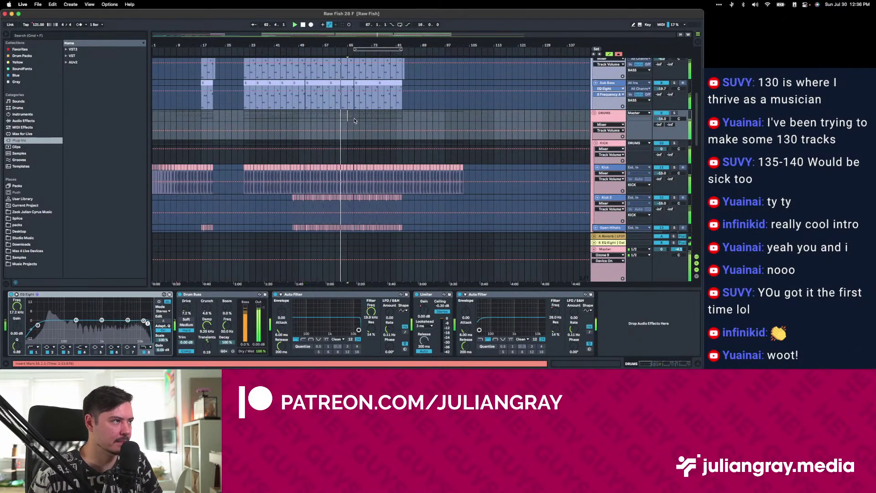
Select the Pads 2 track to view its devices and place the insert marker at bar 67 on it.
scroll(342, 137, "down", 5)
scroll(343, 145, "down", 5)
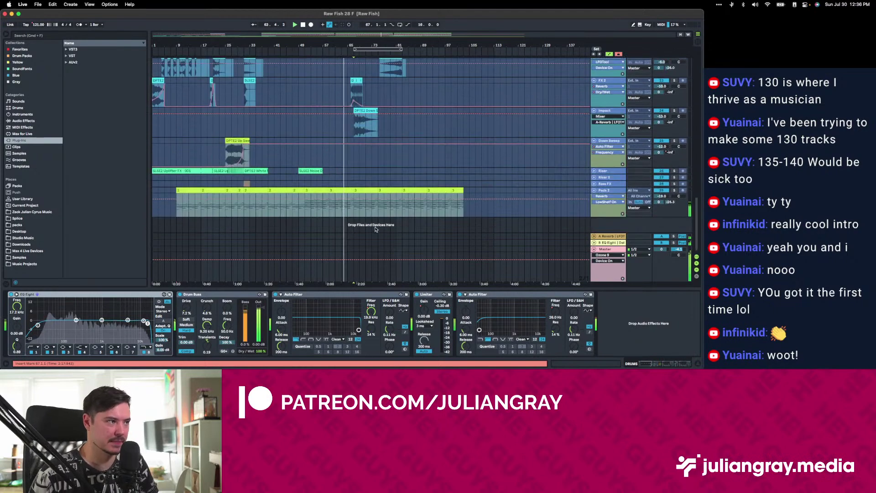
left_click(354, 210)
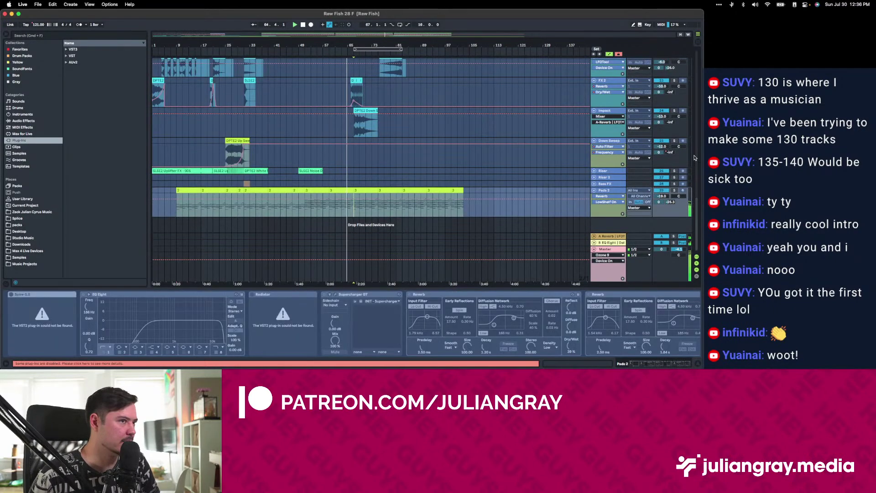
left_click(622, 187)
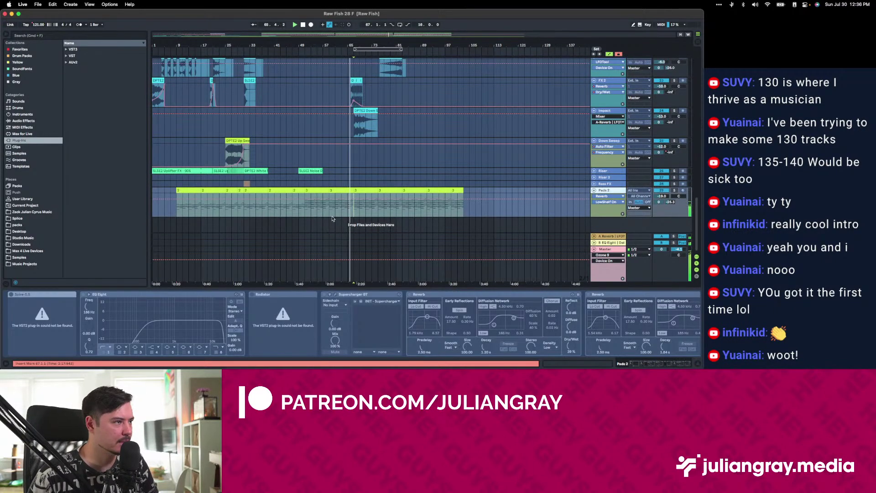
left_click(352, 215)
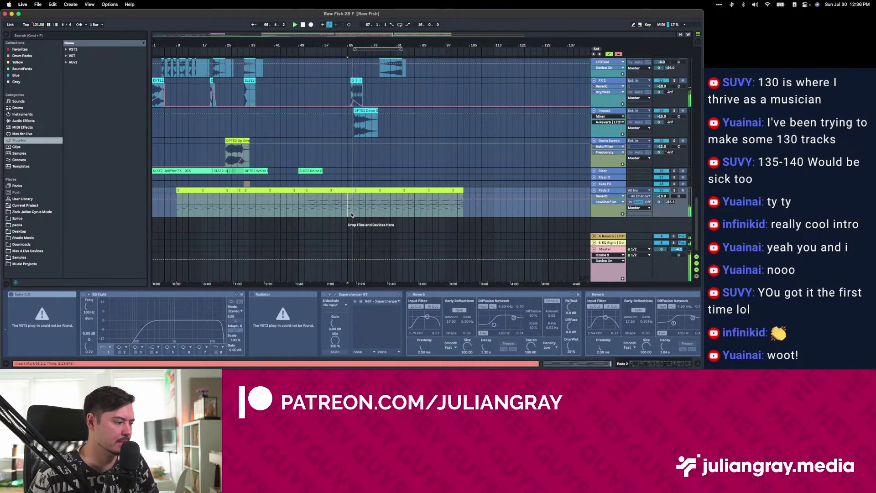
left_click(359, 212)
left_click(354, 215)
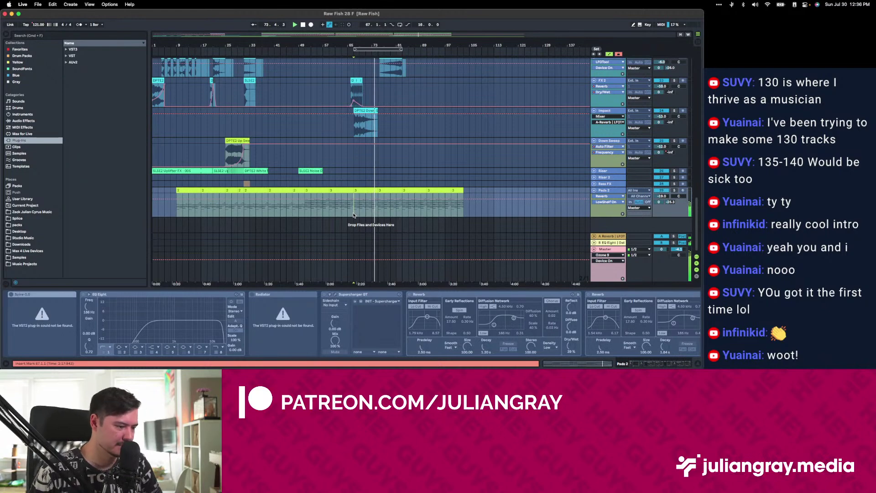
Look over the tracks around the pads, then select the Master track and display its Song Tempo automation.
scroll(353, 215, "up", 1)
scroll(354, 215, "up", 5)
scroll(353, 215, "down", 6)
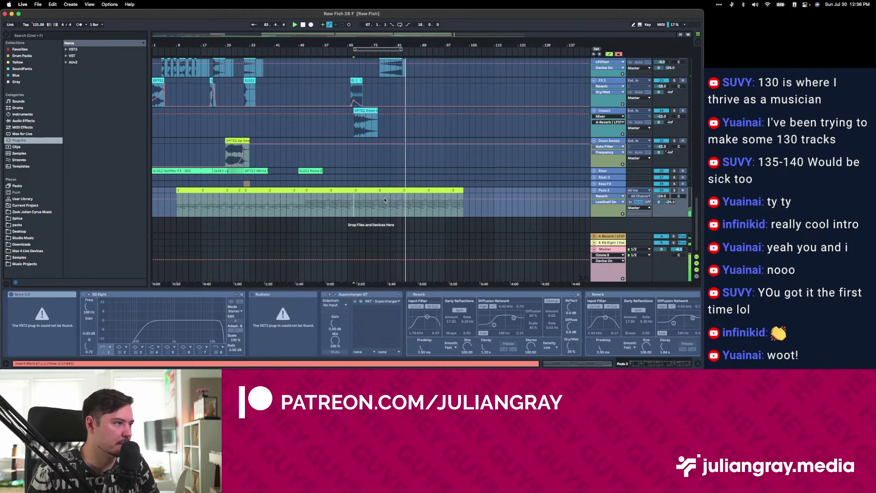
left_click(614, 255)
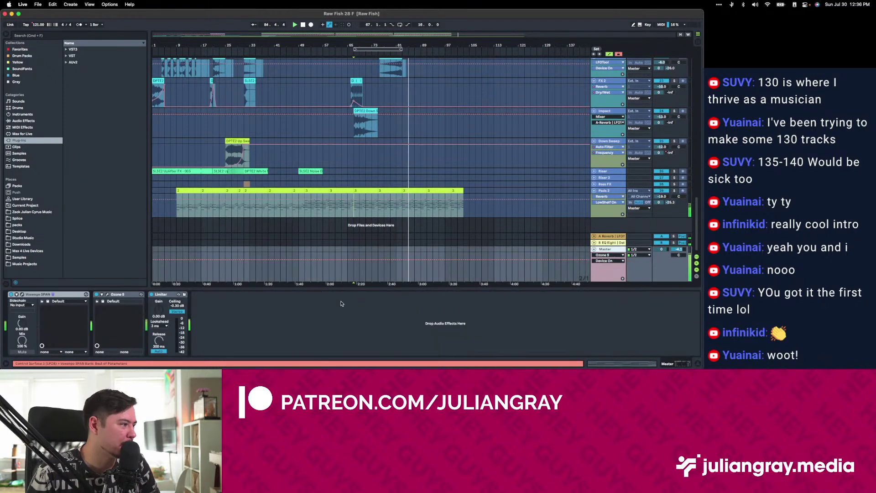
left_click(39, 24)
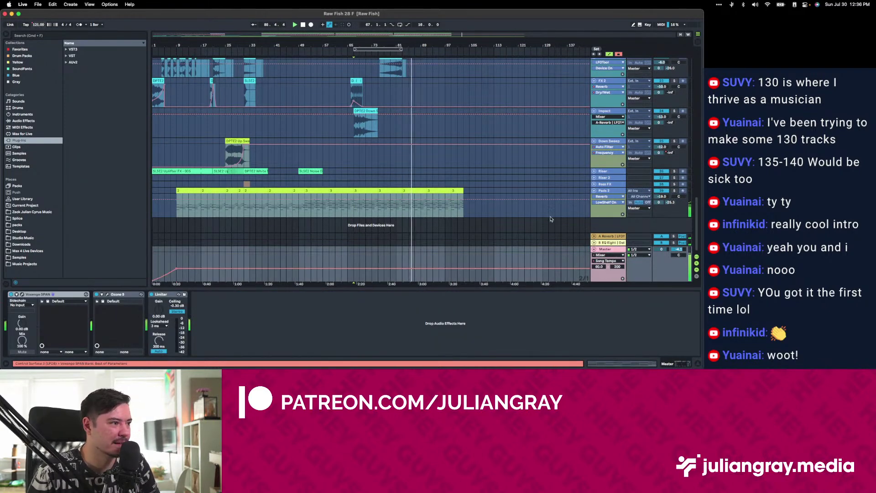
Look over the drum, lead, effects and pad tracks during playback, then stop the transport.
left_click(212, 262)
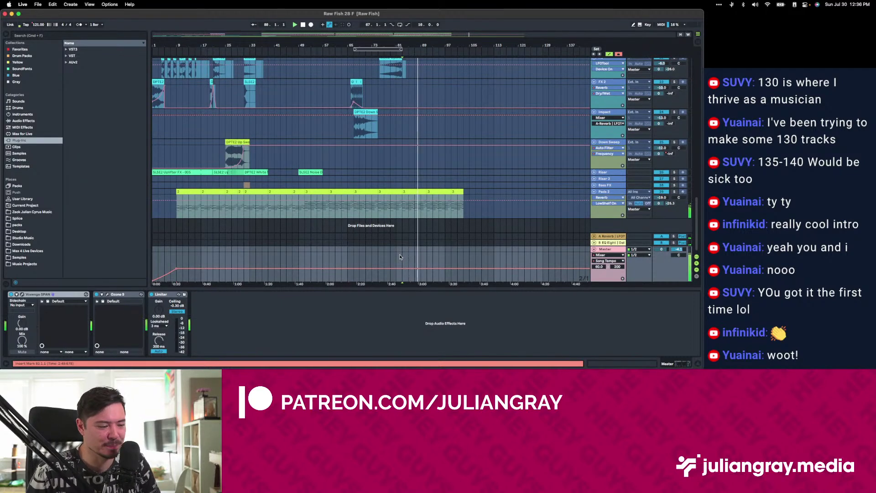
scroll(399, 257, "up", 10)
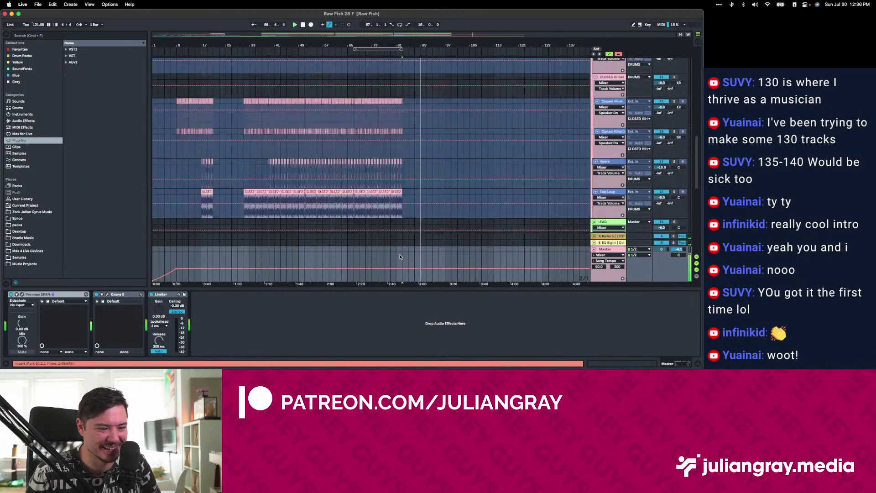
scroll(400, 257, "down", 10)
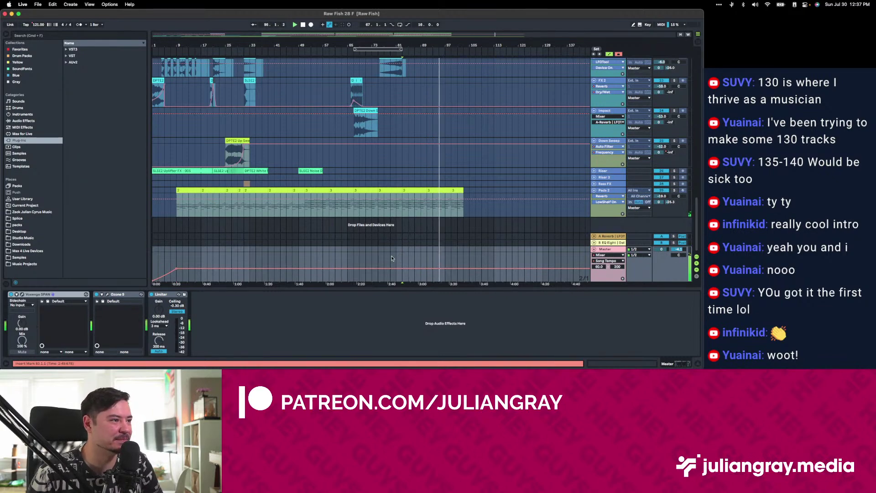
scroll(398, 230, "down", 5)
scroll(398, 230, "up", 5)
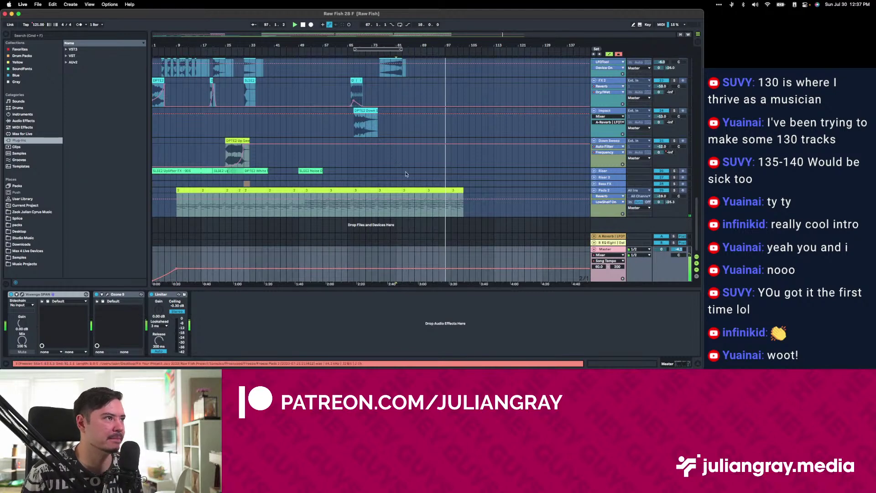
scroll(400, 210, "down", 8)
key("space")
scroll(407, 163, "down", 10)
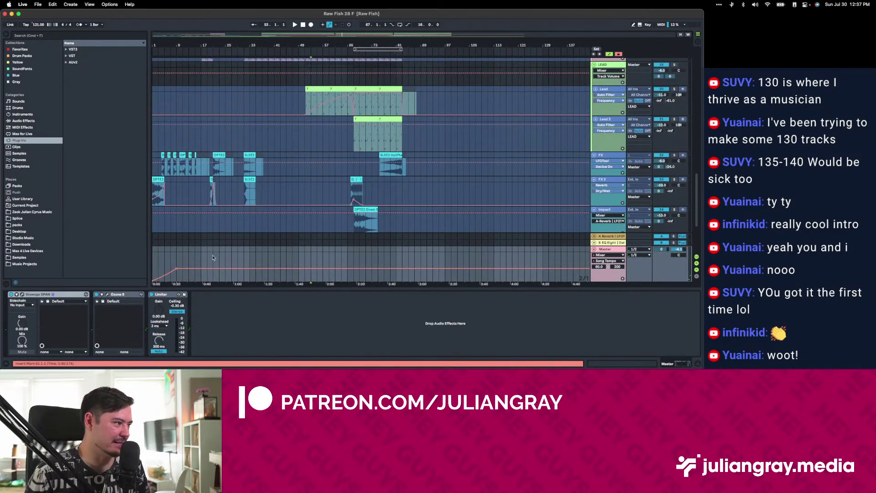
Set the Master track's Song Tempo automation point near bar 9 to 130 and listen from bar 49.
left_click(178, 269)
right_click(178, 269)
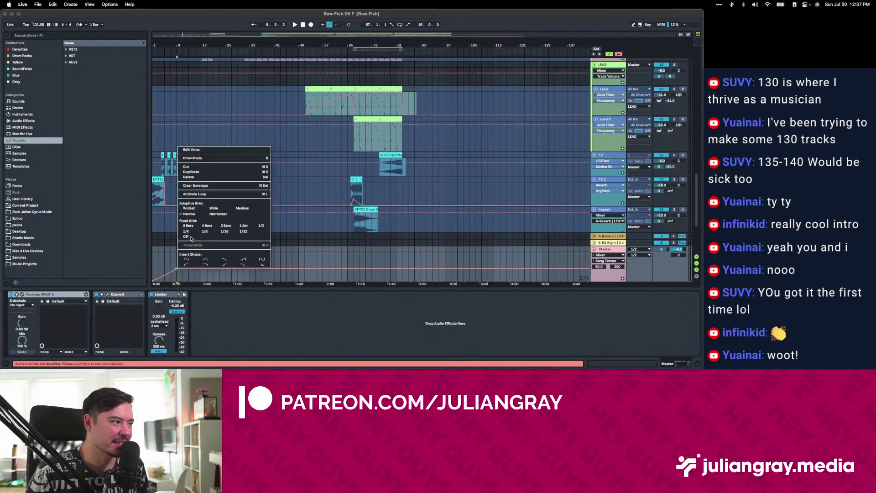
left_click(202, 152)
type("130")
key("Return")
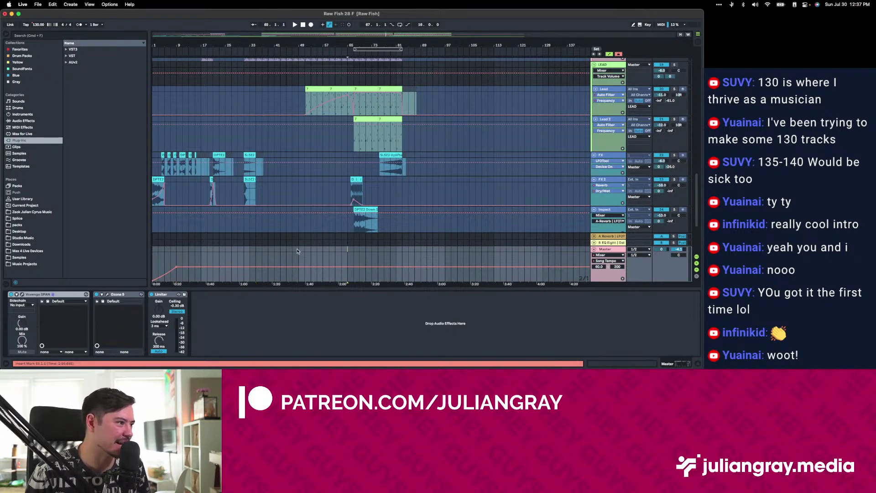
key("space")
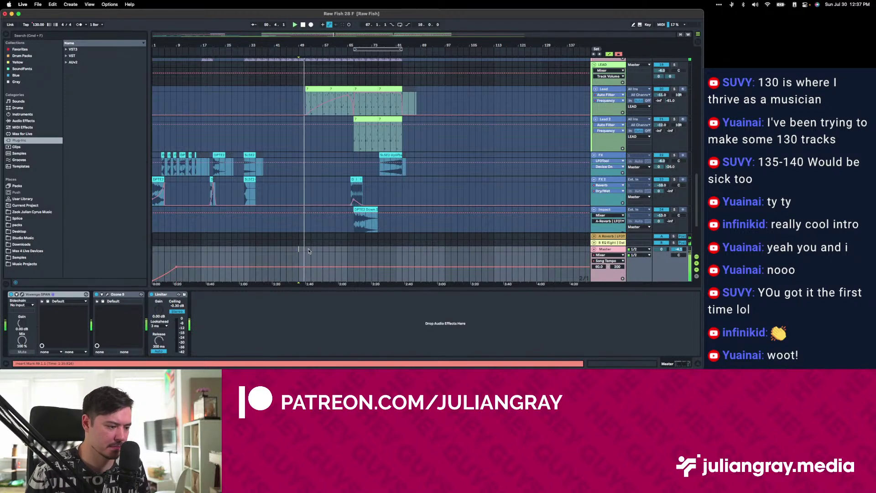
left_click(348, 251)
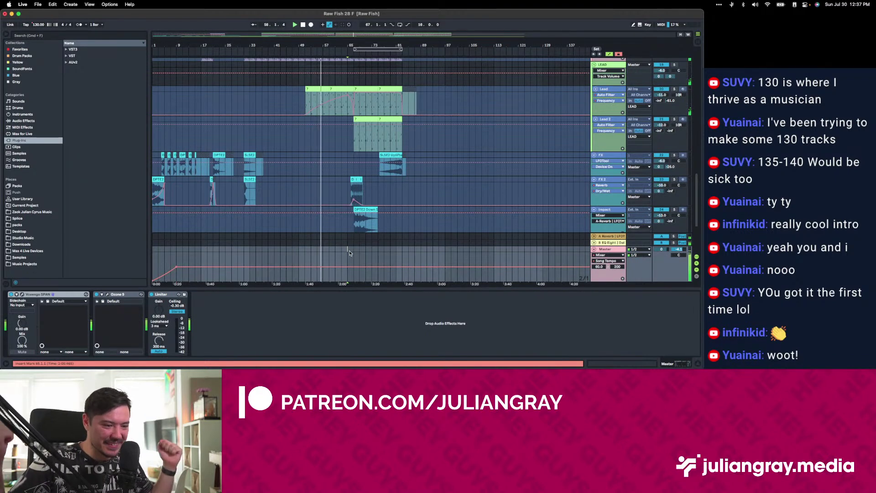
left_click(299, 252)
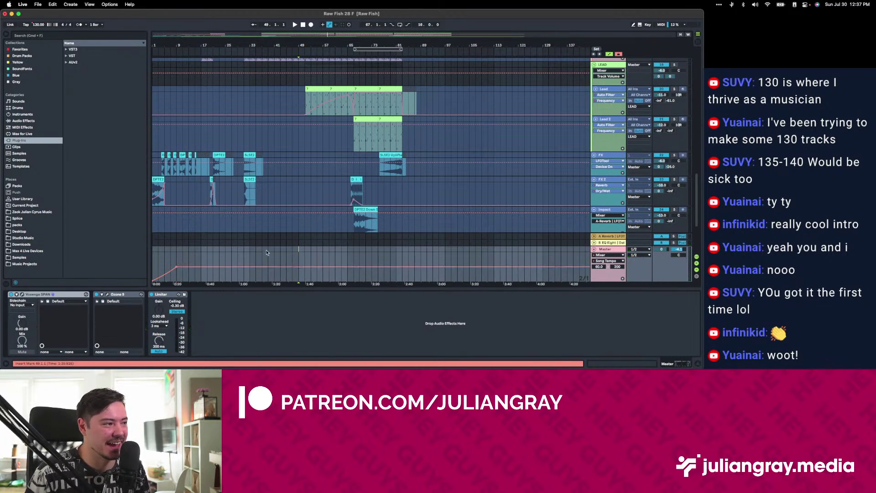
Set the Song Tempo automation point near bar 9 to 135 and play the arrangement from bar 51.
right_click(177, 266)
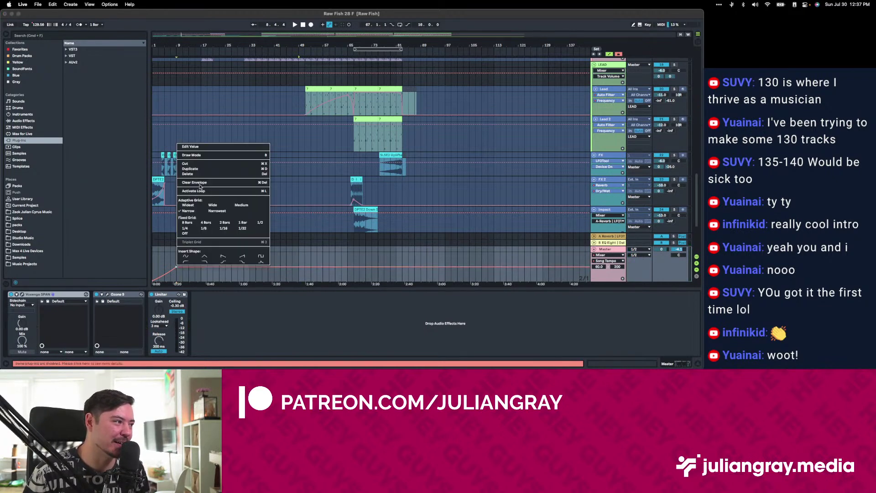
left_click(197, 147)
type("135")
key("Return")
left_click(269, 250)
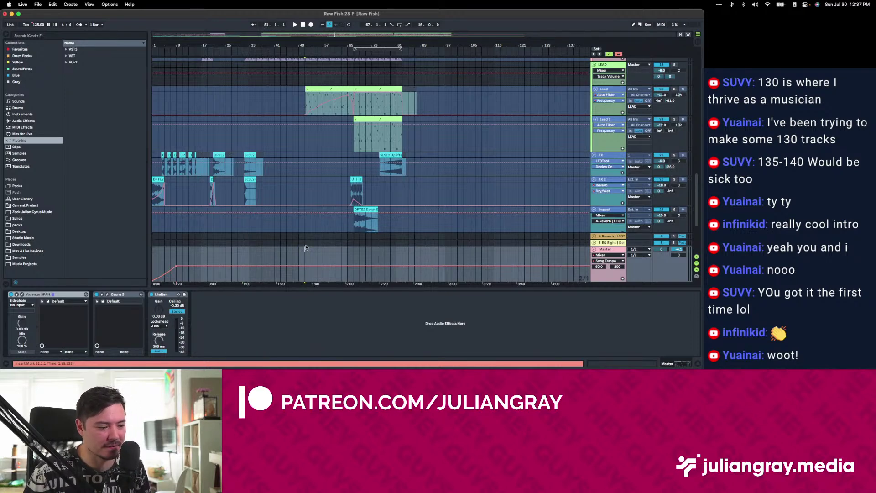
key("space")
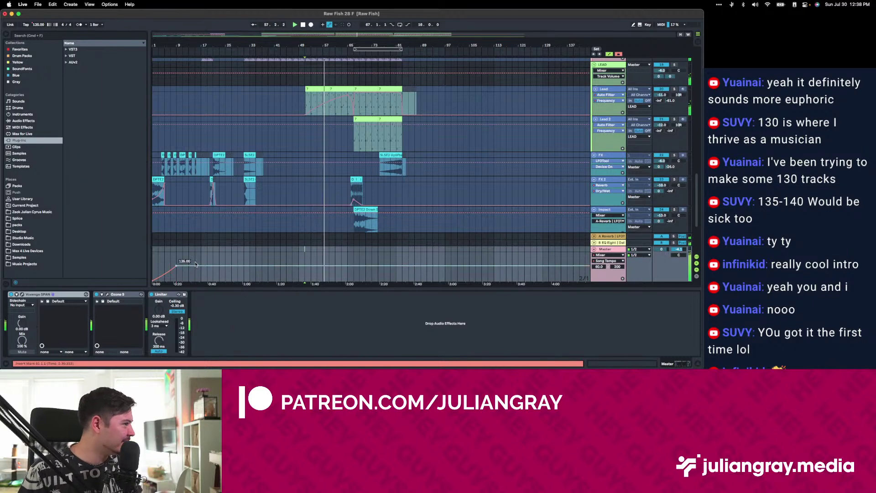
Set the Song Tempo automation point near bar 9 to 125, play from bar 53, then stop playback.
right_click(179, 267)
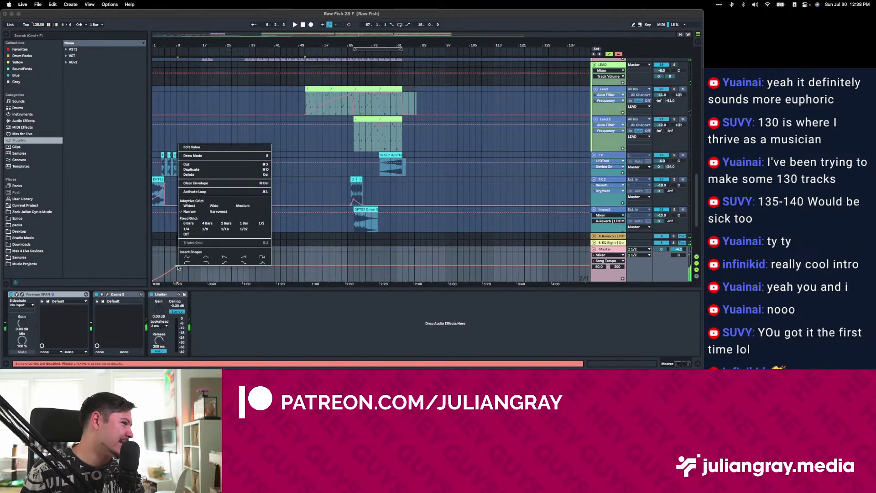
left_click(183, 151)
type("125")
key("Return")
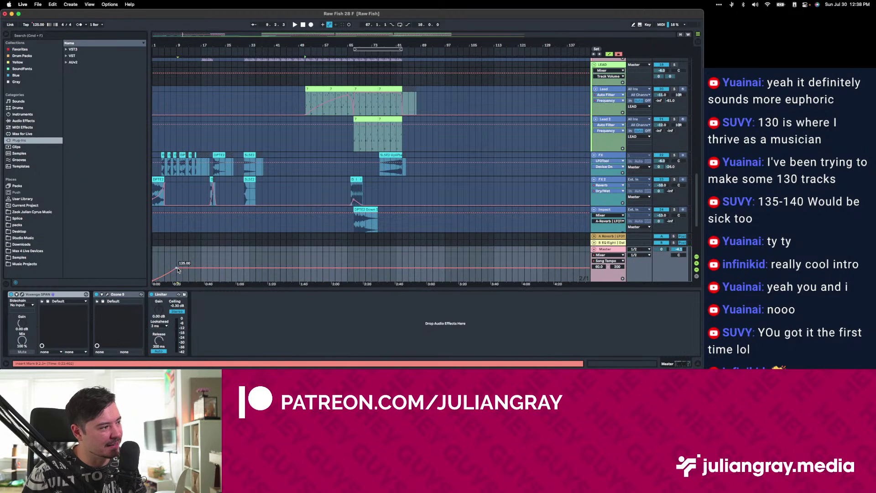
left_click(311, 252)
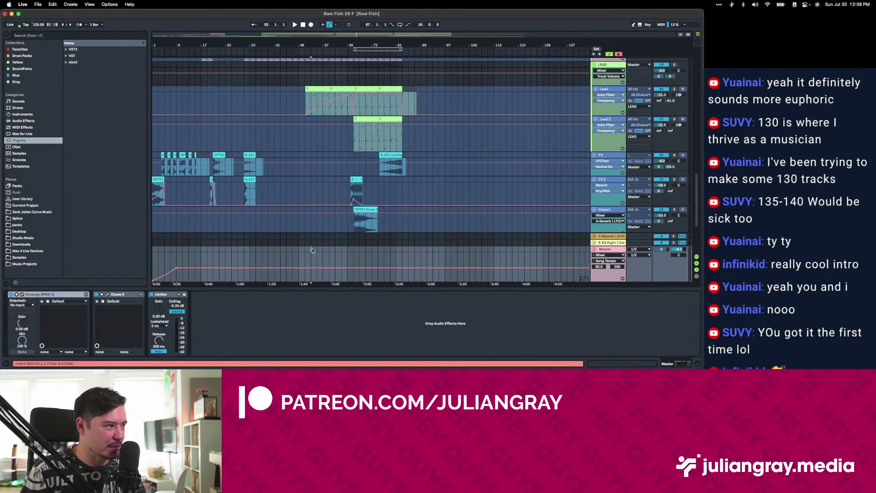
key("space")
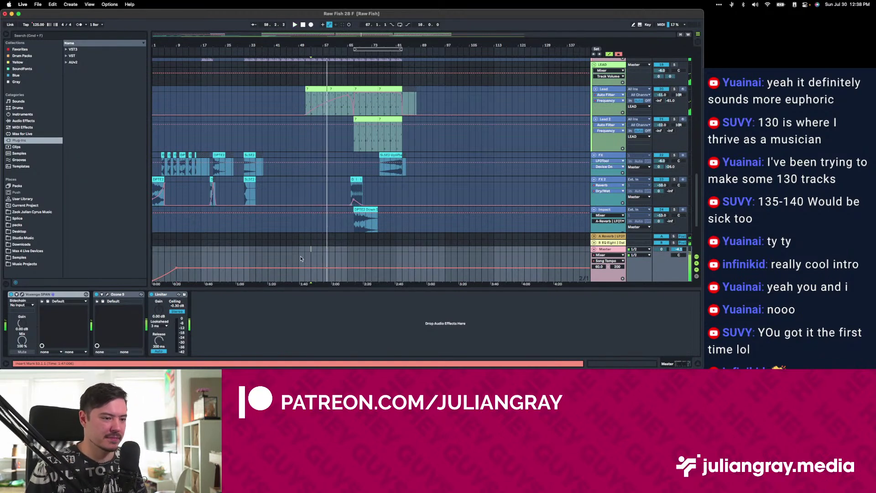
key("space")
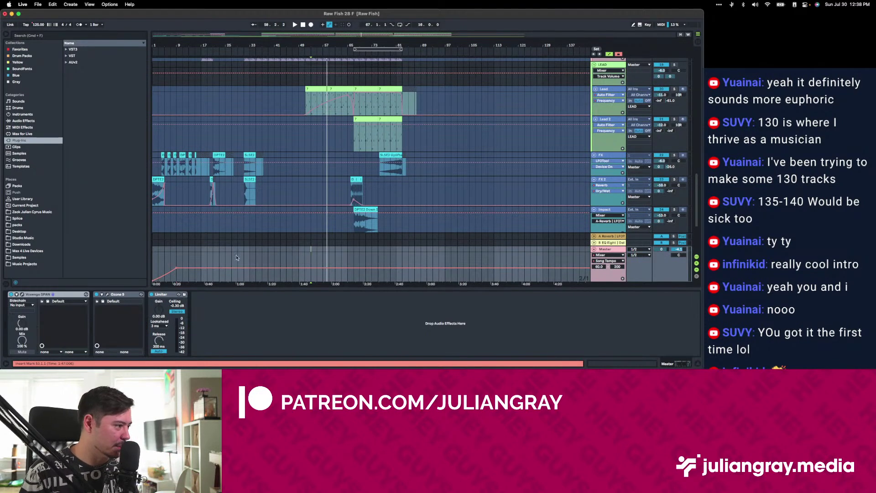
Set the Song Tempo automation point near bar 9 to 121 and place the insert marker at bar 55 on the Master track.
right_click(177, 268)
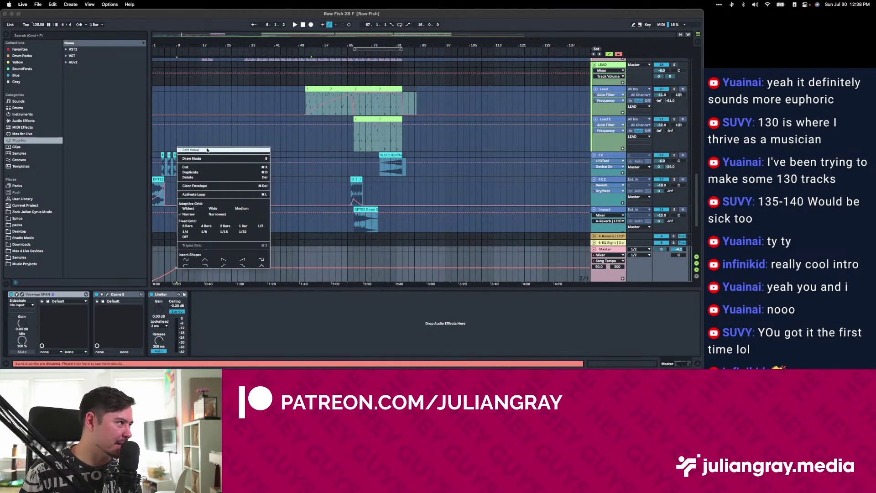
left_click(207, 151)
type("121")
key("Return")
left_click(318, 255)
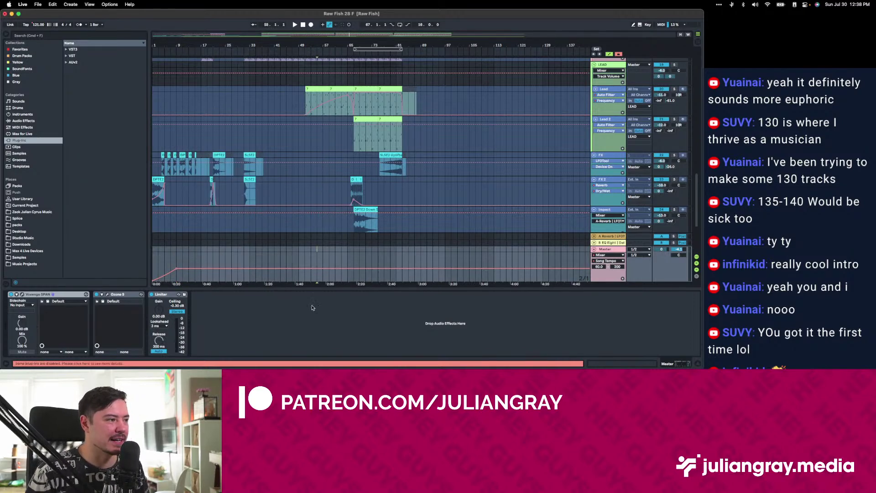
Check the Lead track's device chain for missing plug-ins, placing the insert marker at bar 75 on the track.
scroll(324, 246, "up", 5)
scroll(327, 243, "down", 3)
left_click(303, 176)
left_click(302, 159)
left_click(302, 175)
left_click(377, 178)
scroll(378, 179, "up", 3)
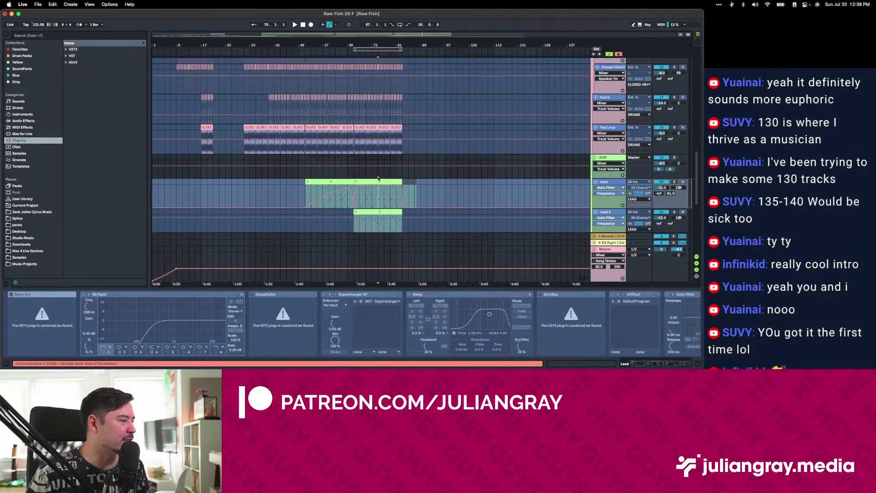
scroll(377, 179, "up", 5)
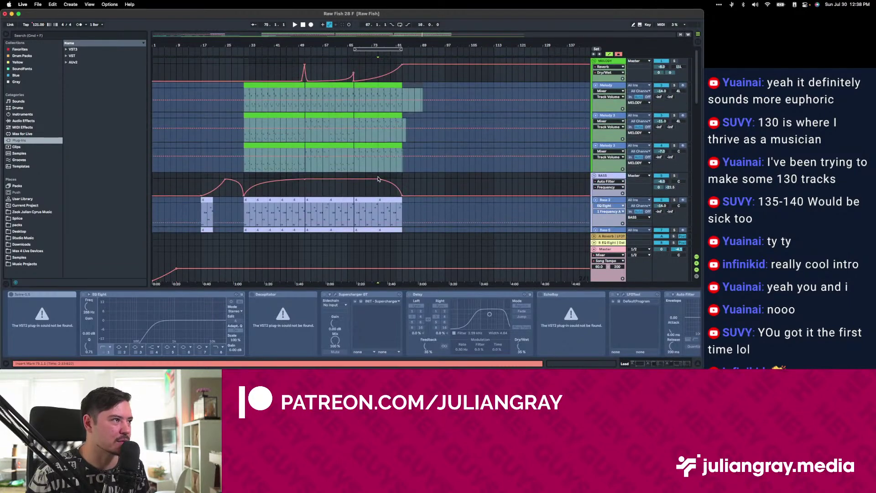
Check the devices on the Melody 2, Melody and Bass 2 tracks for missing plug-ins, then look over the drum and effects tracks.
left_click(300, 138)
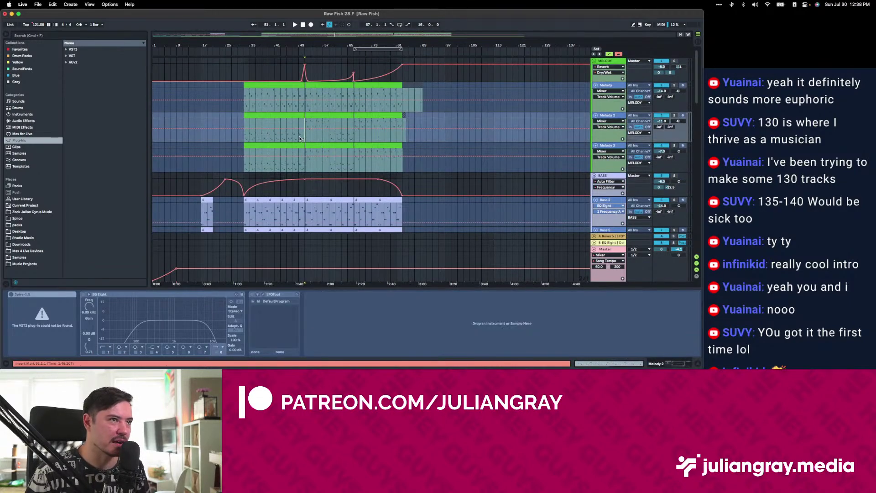
left_click(305, 160)
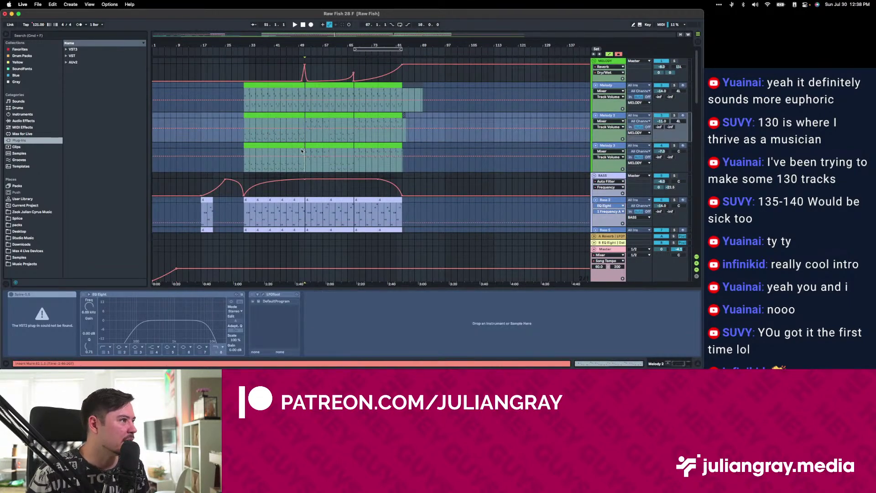
left_click(301, 109)
scroll(299, 128, "down", 5)
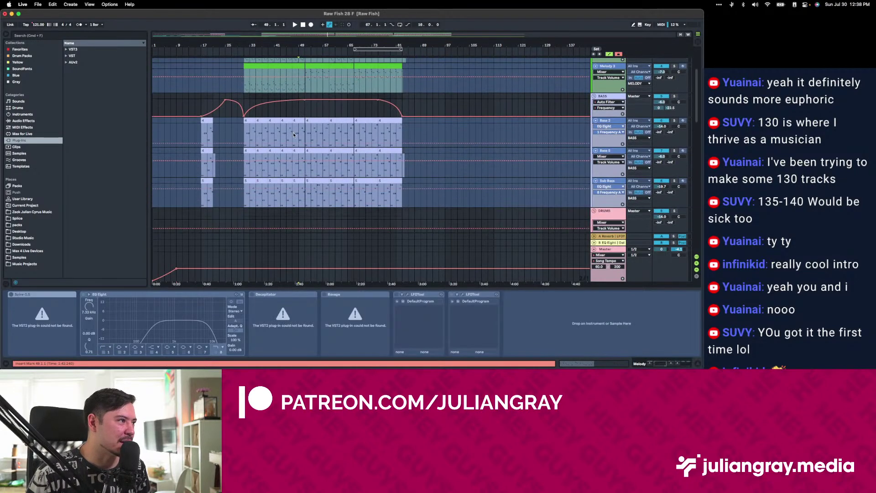
left_click(296, 146)
scroll(297, 148, "down", 3)
scroll(296, 147, "down", 5)
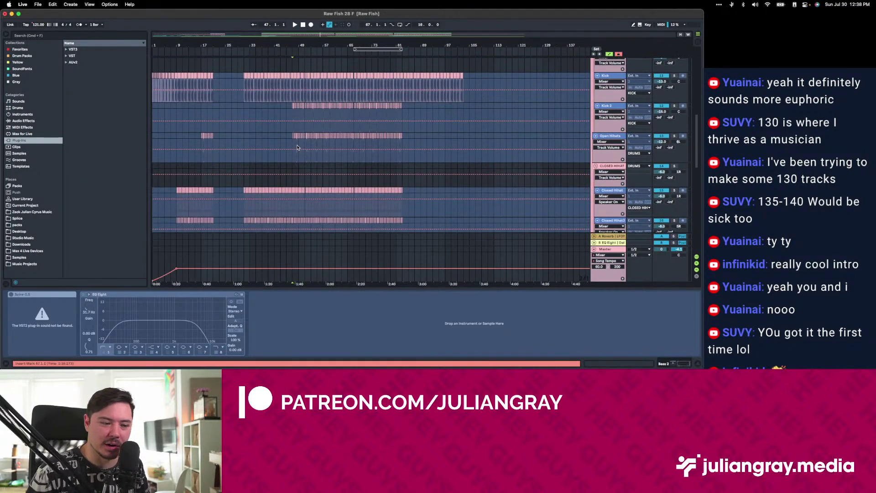
scroll(297, 147, "up", 8)
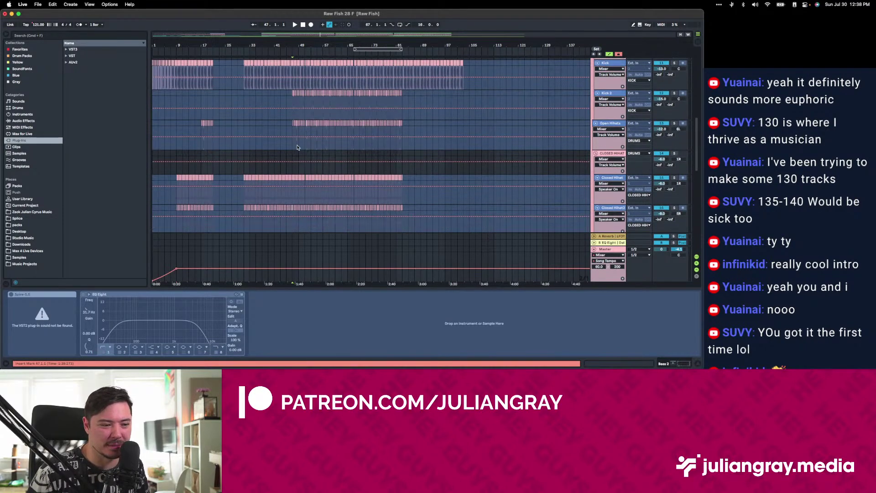
scroll(297, 145, "down", 10)
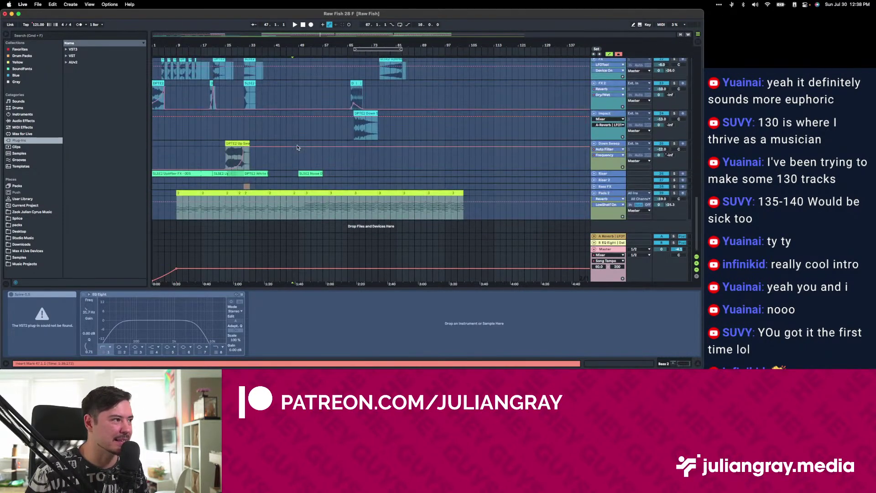
View the effect chains of the Impact and Down Sweep tracks with the insert marker at bar 27.
left_click(237, 127)
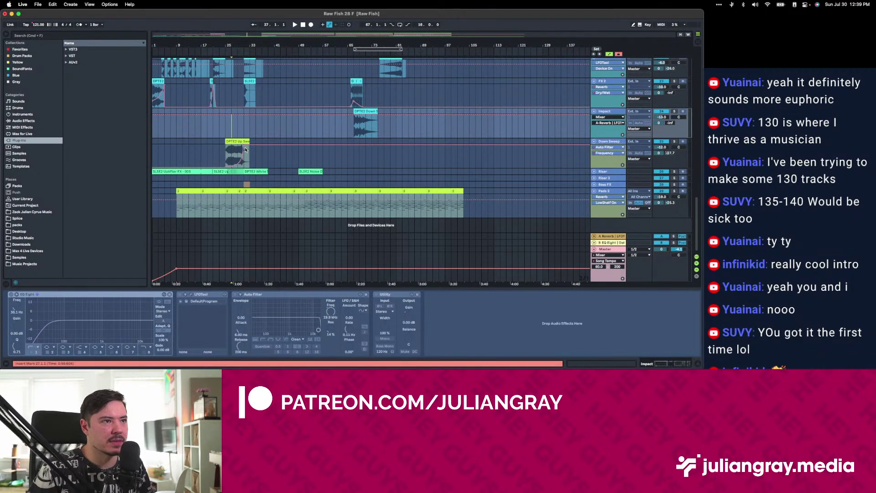
left_click(232, 158)
scroll(238, 165, "up", 10)
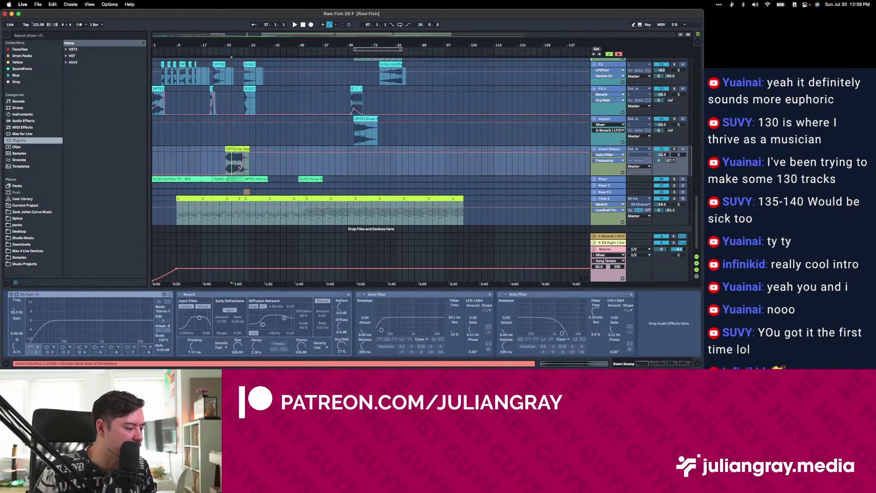
Inspect the MELODY group's effect chain, then display the Master track's devices.
left_click(231, 146)
left_click(604, 61)
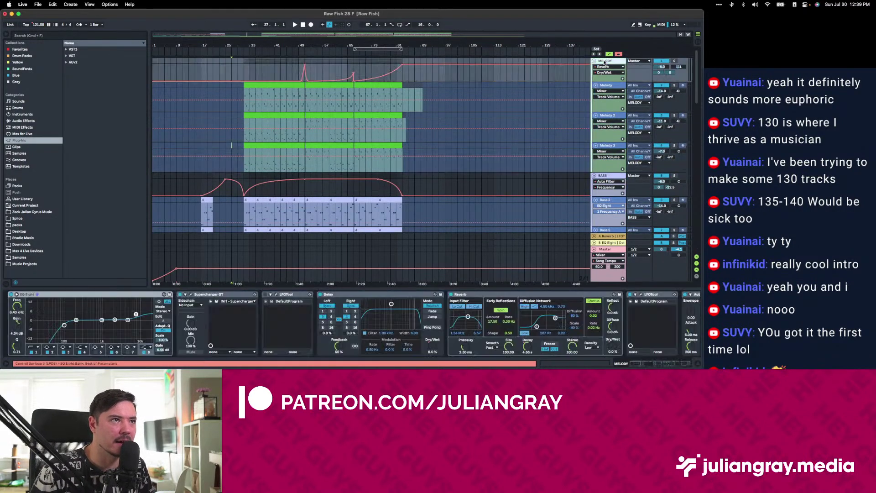
left_click(225, 173)
left_click(609, 250)
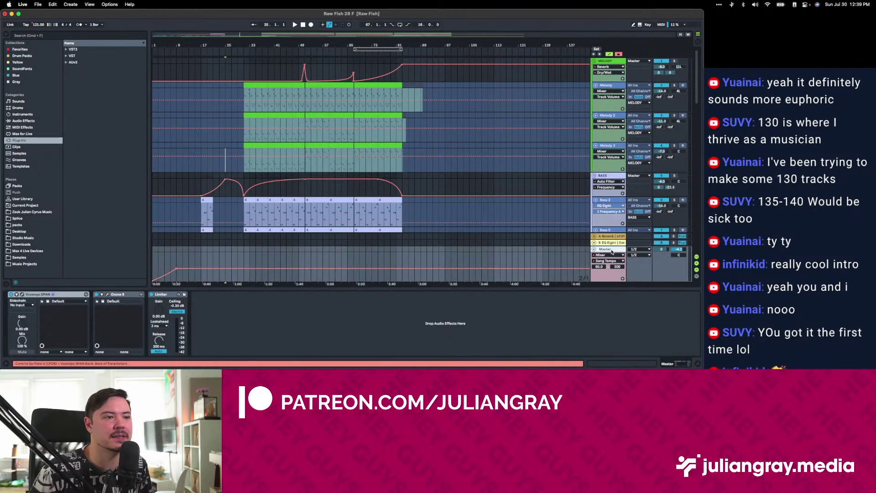
Show the KICK group's effect chain and play the intro from bar 7.
mouse_move(219, 34)
left_mouse_down()
mouse_move(220, 59)
mouse_move(220, 42)
left_mouse_up()
scroll(318, 170, "down", 4)
scroll(316, 172, "down", 5)
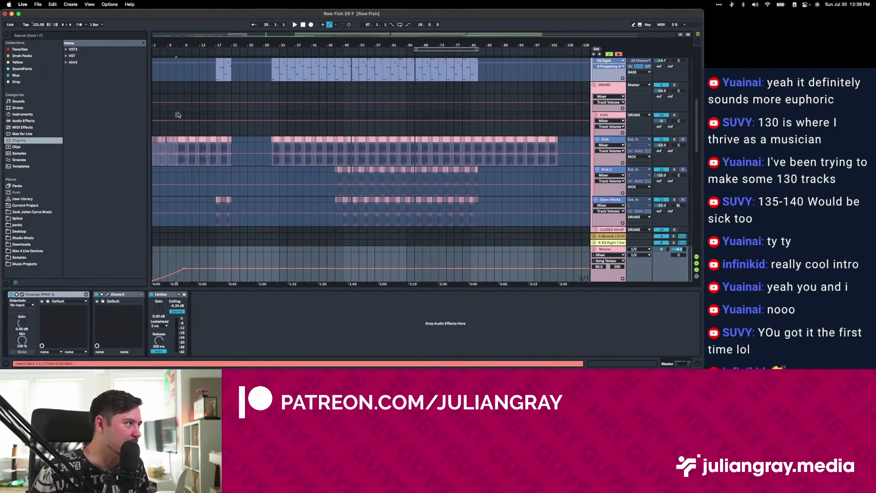
left_click(176, 115)
left_click(202, 115)
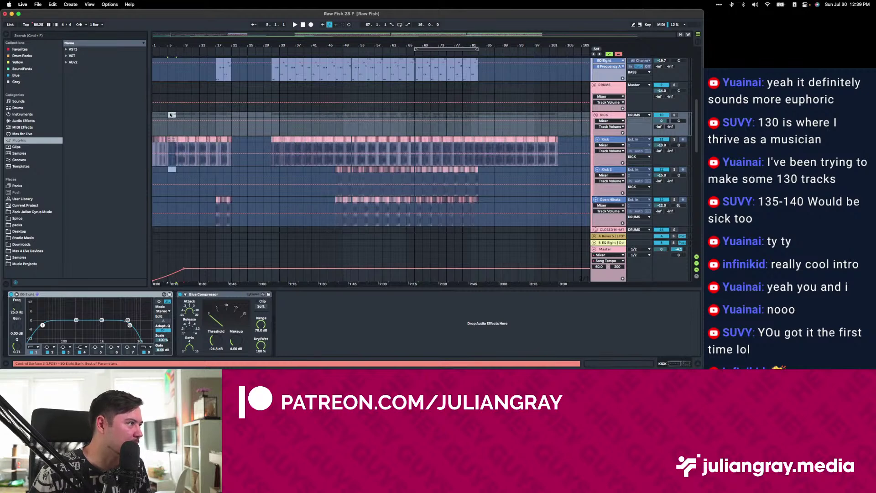
key("space")
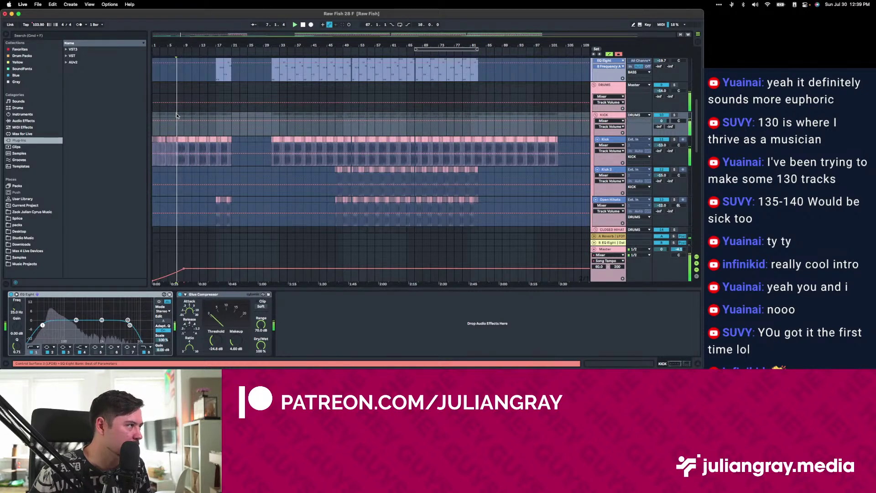
Play the intro build-up from bar 15 and audition the end of the Sub Bass clip up to bar 21.
left_click(212, 116)
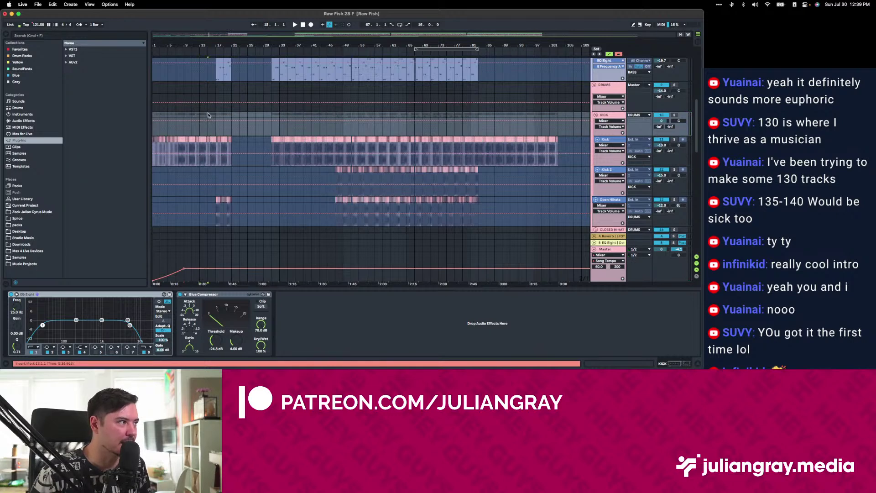
scroll(207, 114, "up", 5)
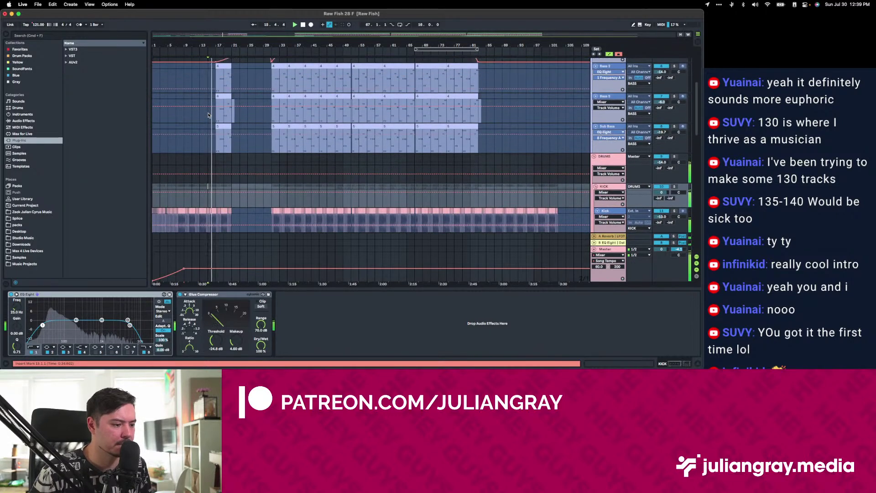
left_click(233, 145)
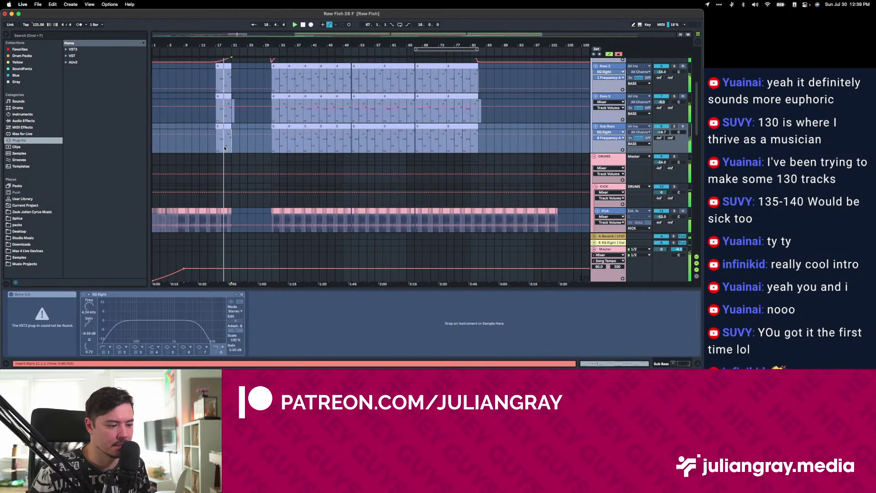
left_click(229, 160)
left_click(231, 146)
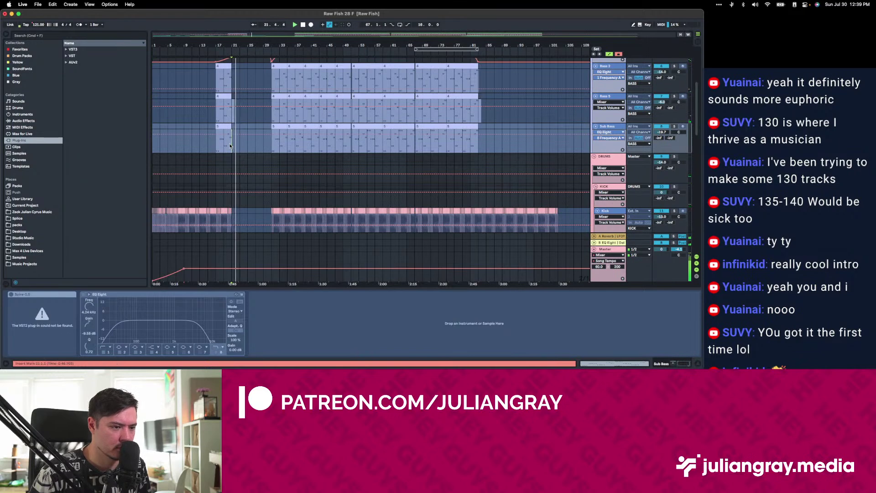
key("space")
mouse_move(231, 148)
left_mouse_down()
mouse_move(265, 149)
mouse_move(225, 150)
left_mouse_up()
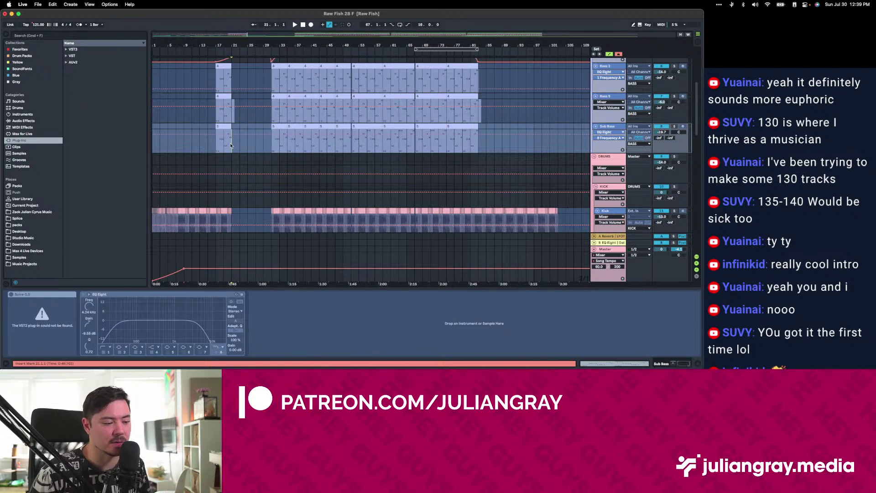
scroll(246, 137, "up", 5)
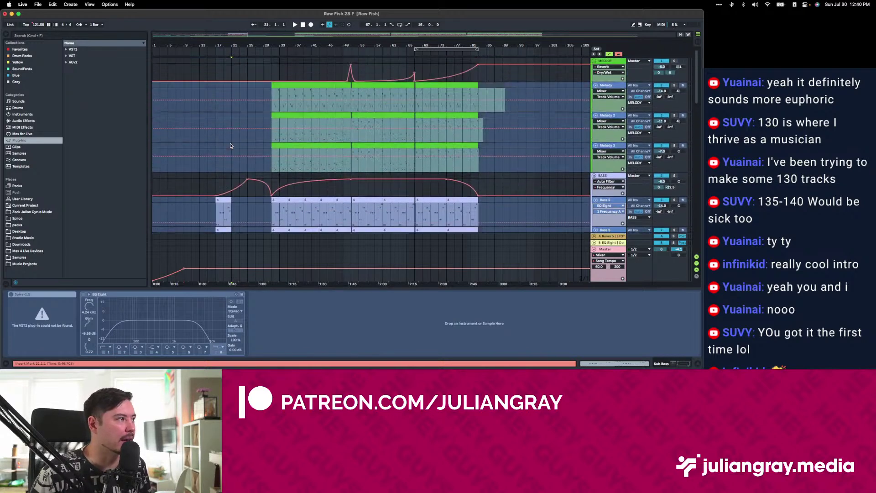
Audition the melody section by playing it from bars 43, 51 and 59, checking the MELODY group's reverb automation.
left_click(271, 124)
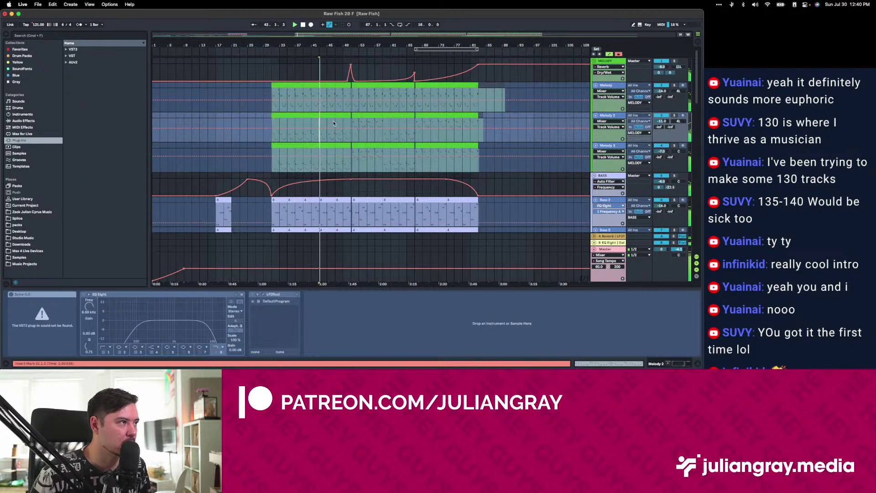
key("Right")
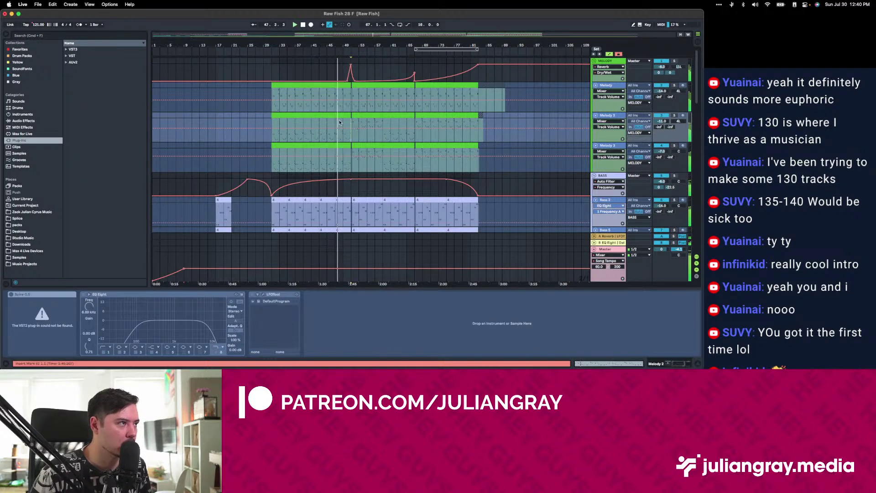
left_click_drag(336, 104, 351, 166)
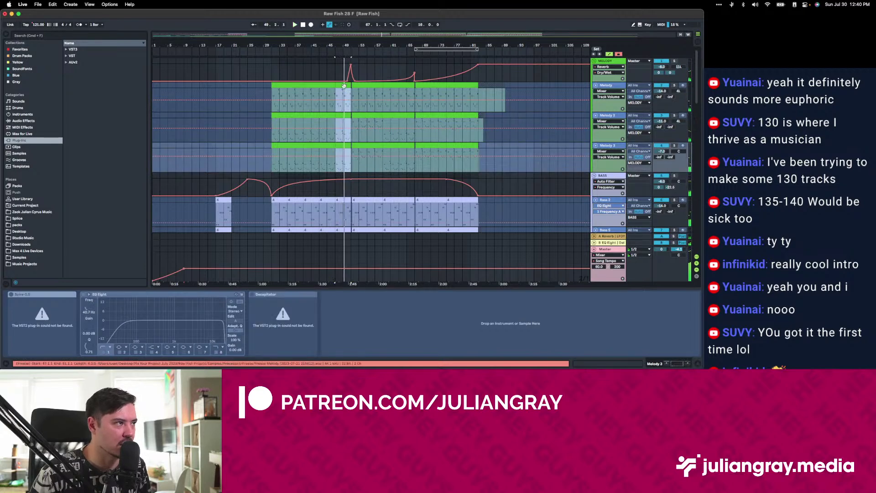
left_click(232, 85)
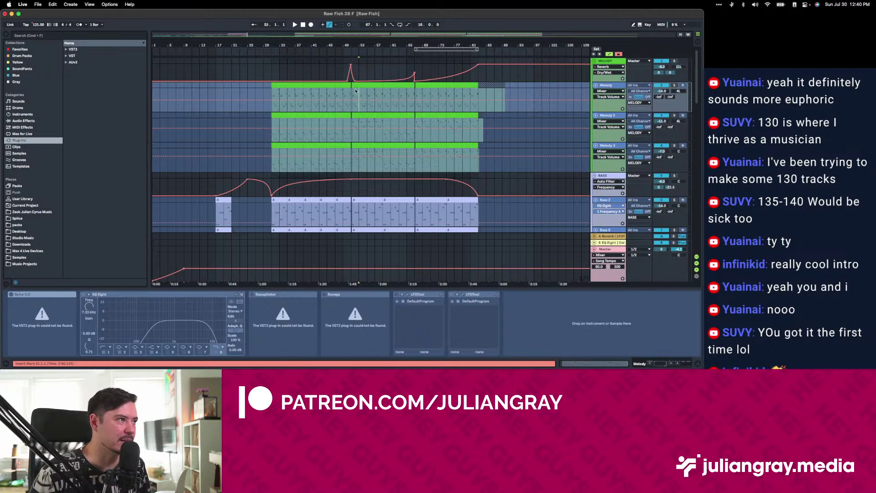
left_click(353, 62)
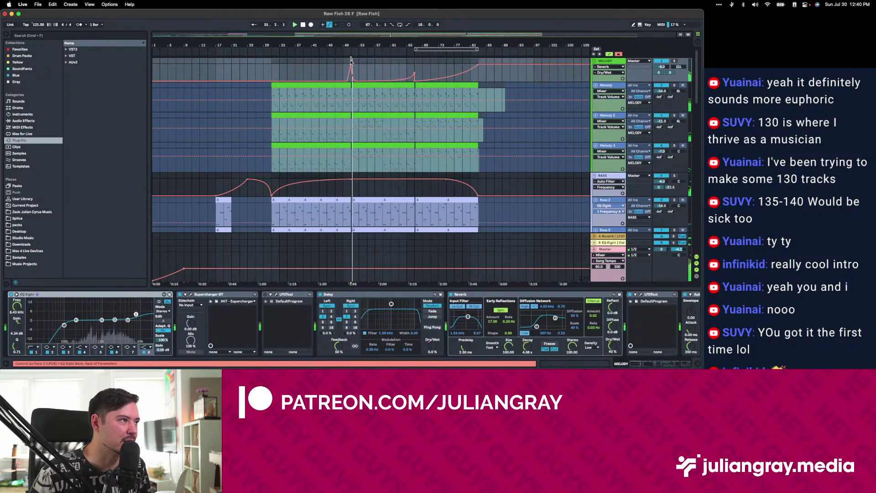
left_click(374, 60)
left_click(384, 63)
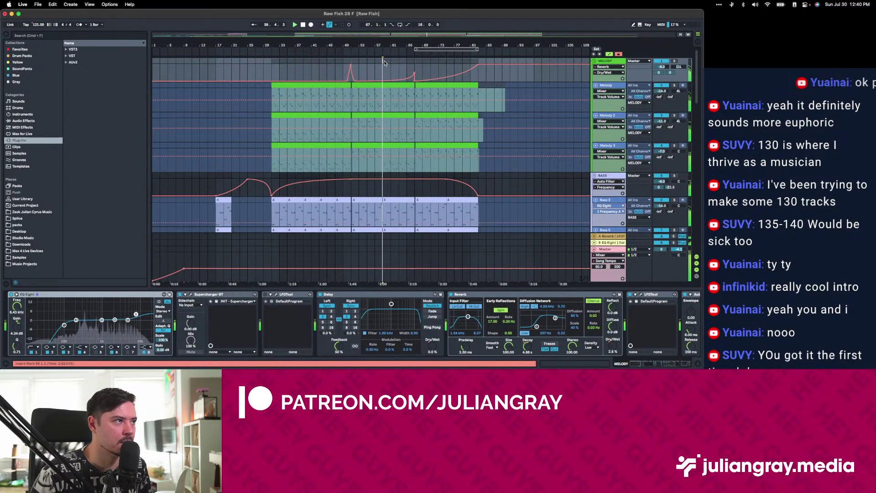
Copy bars 59 to 67 across all tracks and insert that time at bar 21.
left_click_drag(384, 63, 414, 63)
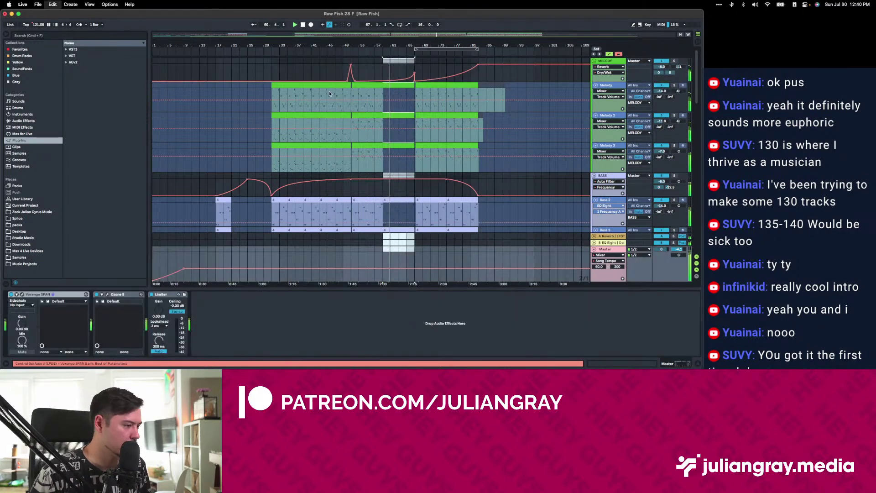
left_click(215, 67)
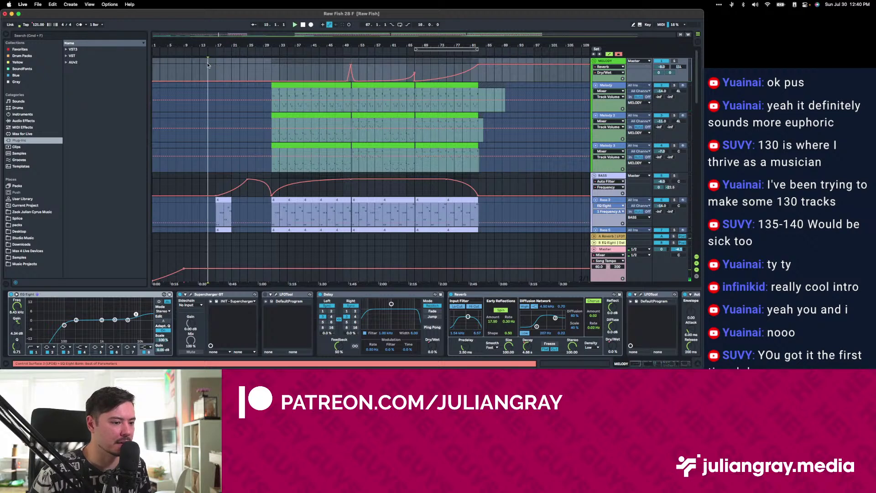
left_click(232, 63)
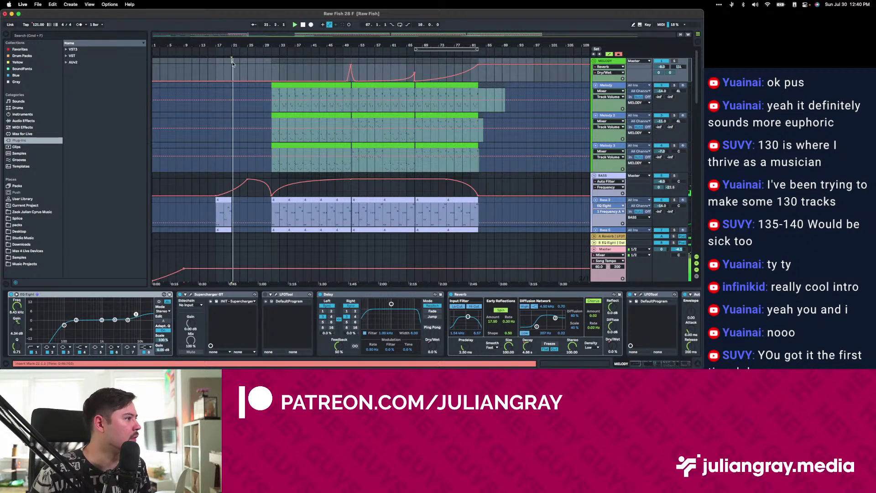
left_click(224, 62)
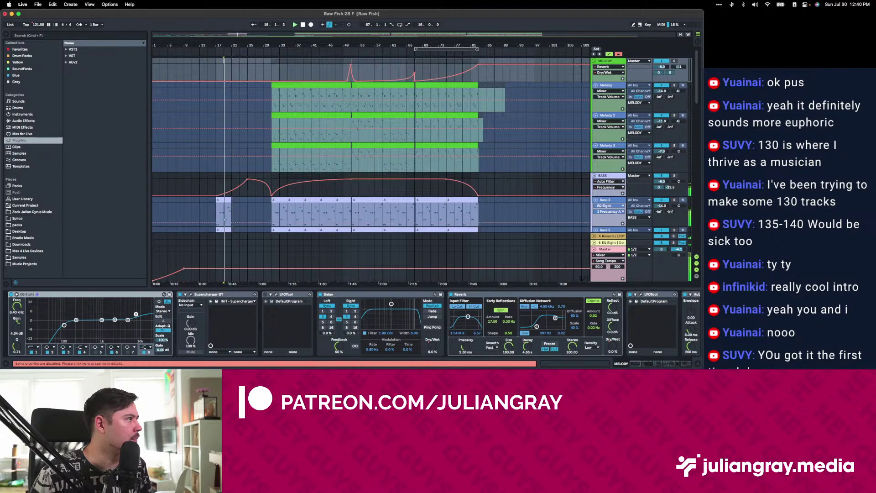
key("plus")
left_click(52, 5)
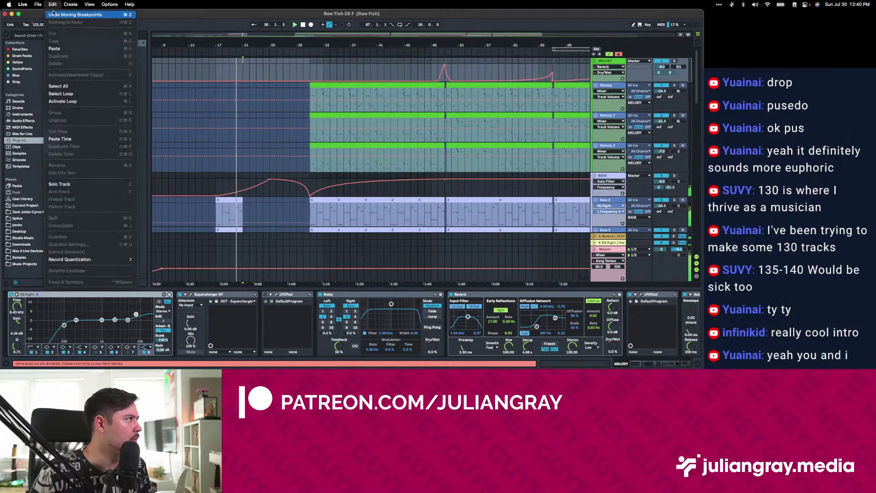
left_click(72, 139)
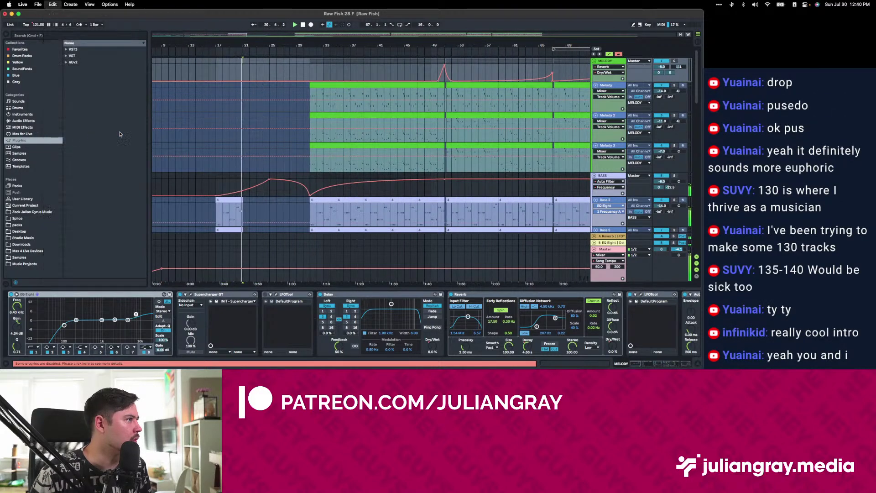
Play the inserted section from bar 19 and deactivate the Melody, Melody 2 and Melody 3 clips between bars 20 and 30.
left_click(230, 148)
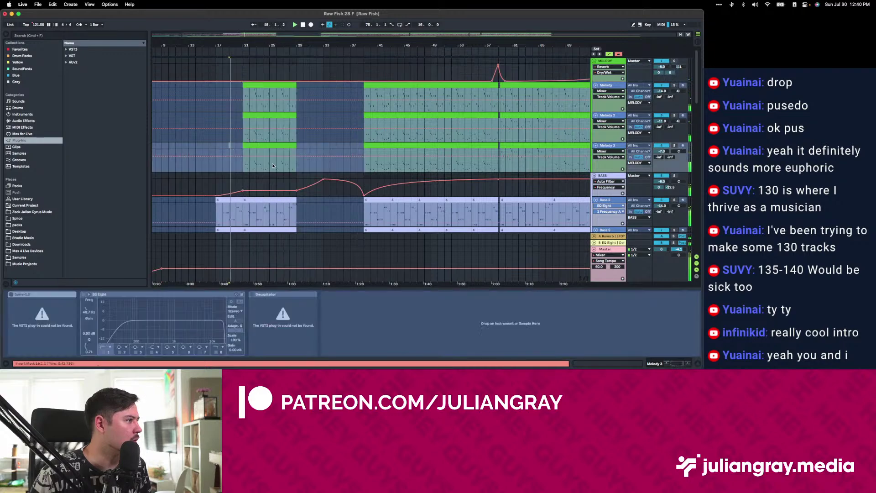
scroll(278, 152, "down", 8)
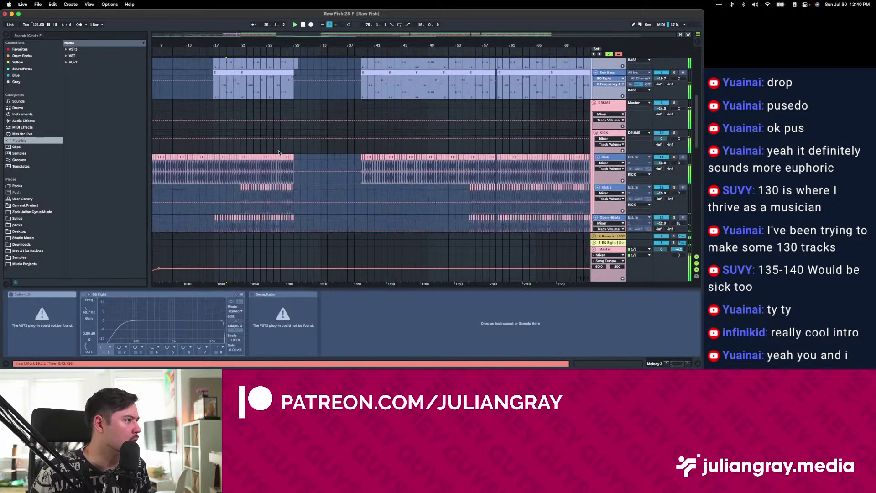
scroll(319, 163, "down", 5)
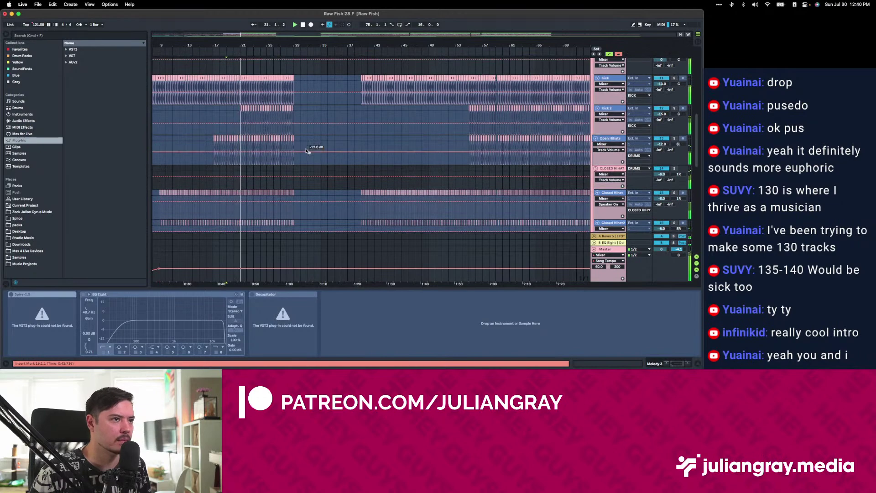
left_click(301, 109)
scroll(298, 114, "up", 10)
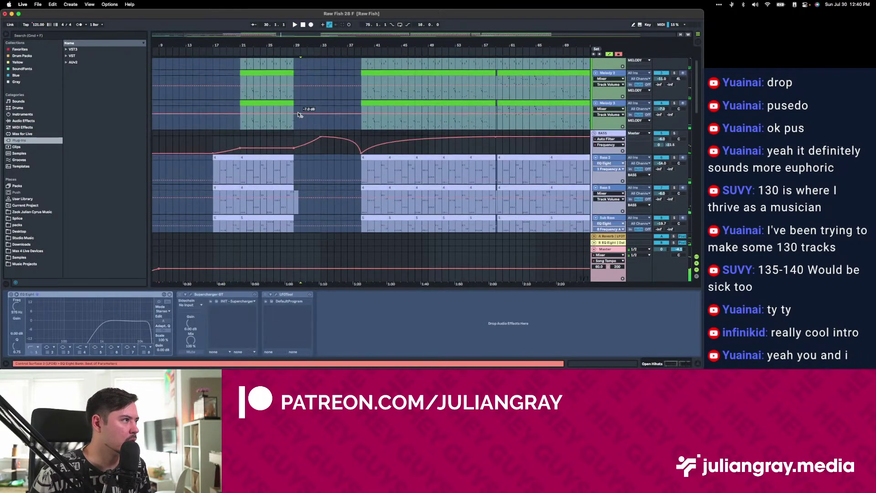
left_click_drag(301, 144, 235, 84)
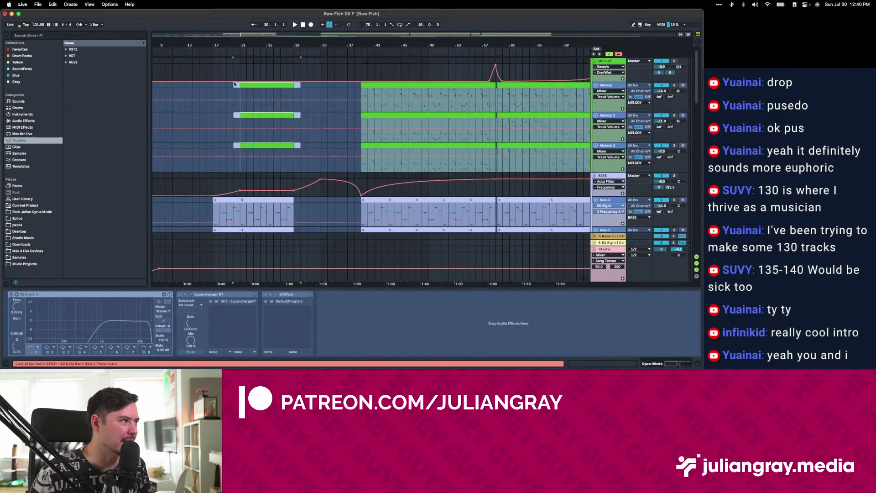
key("0")
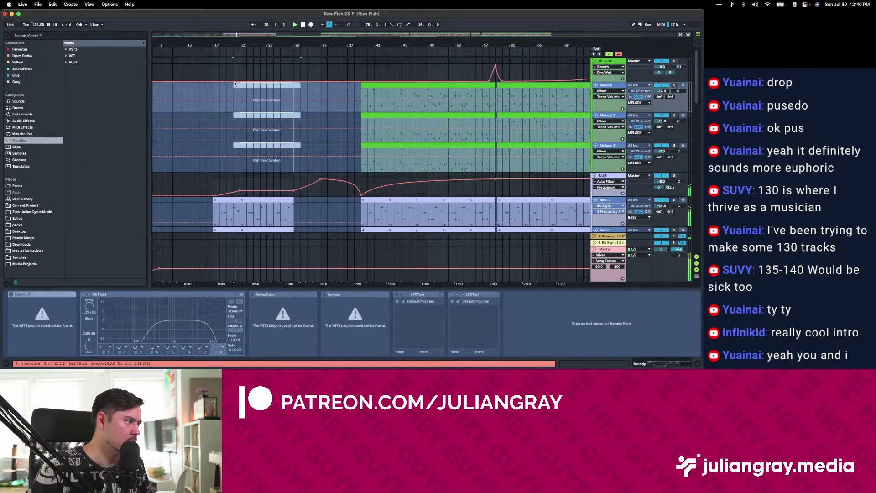
Deactivate the Lead clip in bars 21 to 29 and play the section again from bar 19.
scroll(248, 94, "down", 3)
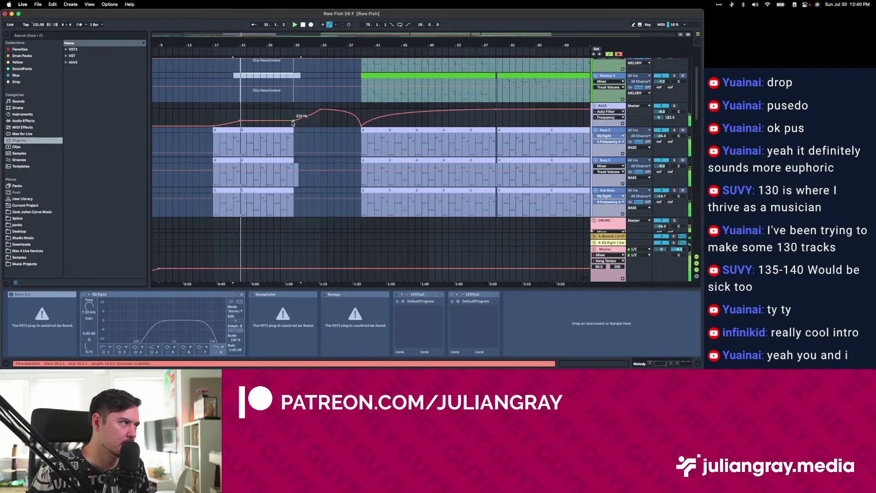
scroll(292, 123, "down", 8)
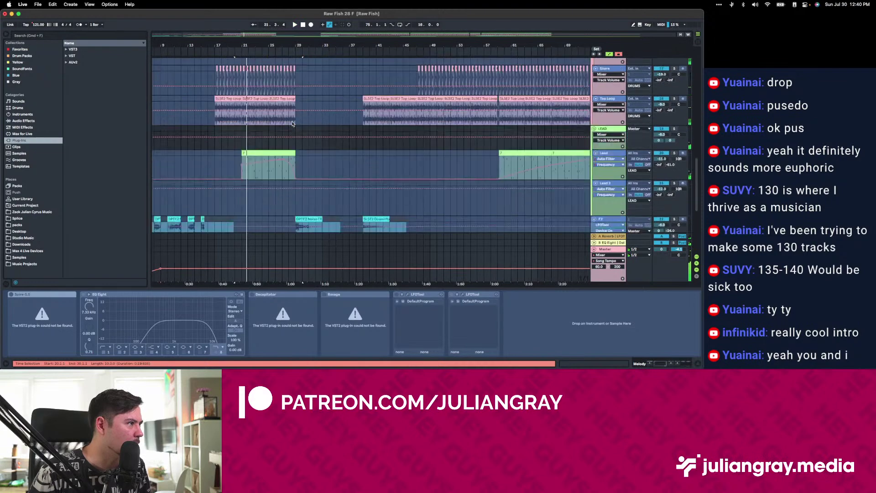
scroll(287, 118, "right", 1)
scroll(389, 113, "up", 2)
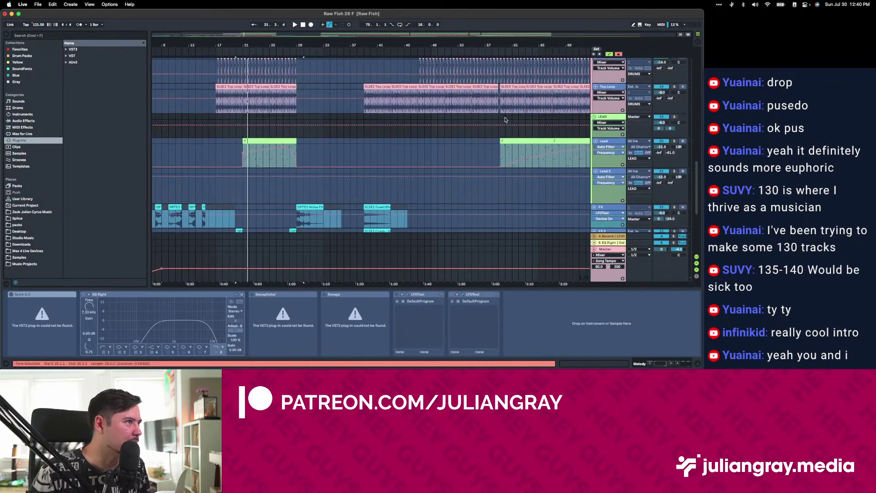
left_click(258, 139)
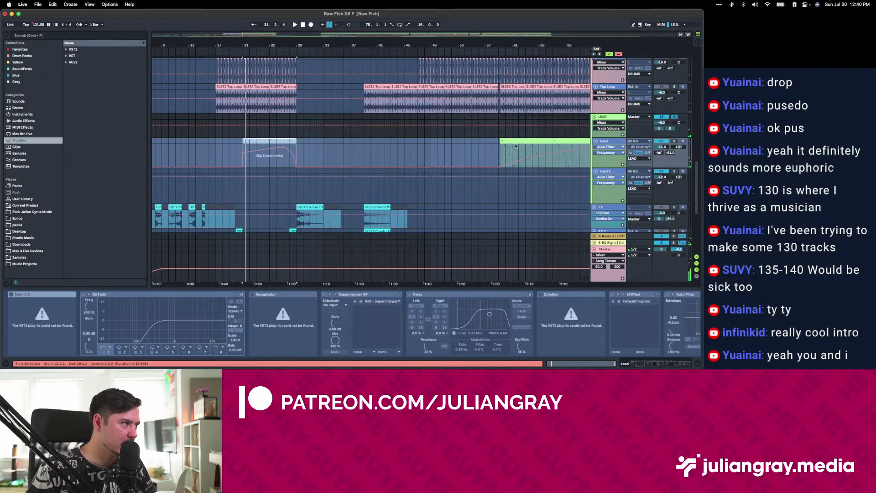
left_click(231, 112)
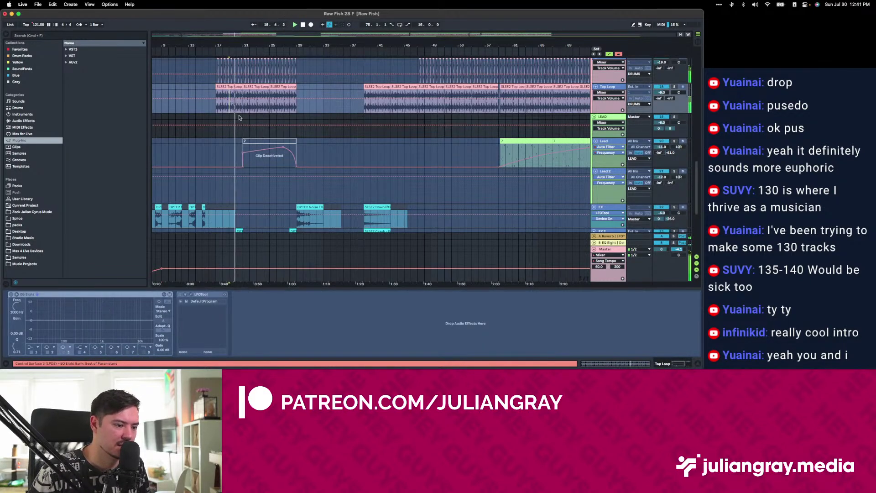
Select the Pads 2 clip in bars 21 to 29 and play the inserted section from bar 21.
scroll(238, 118, "down", 8)
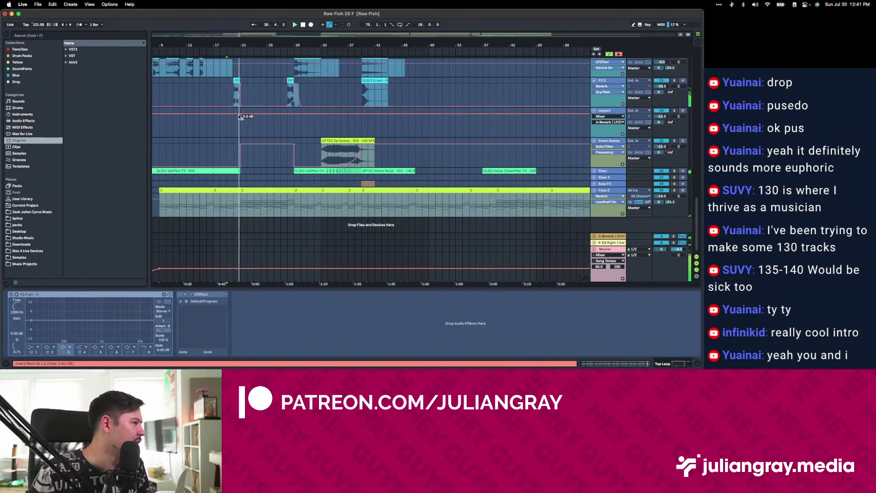
left_click(267, 190)
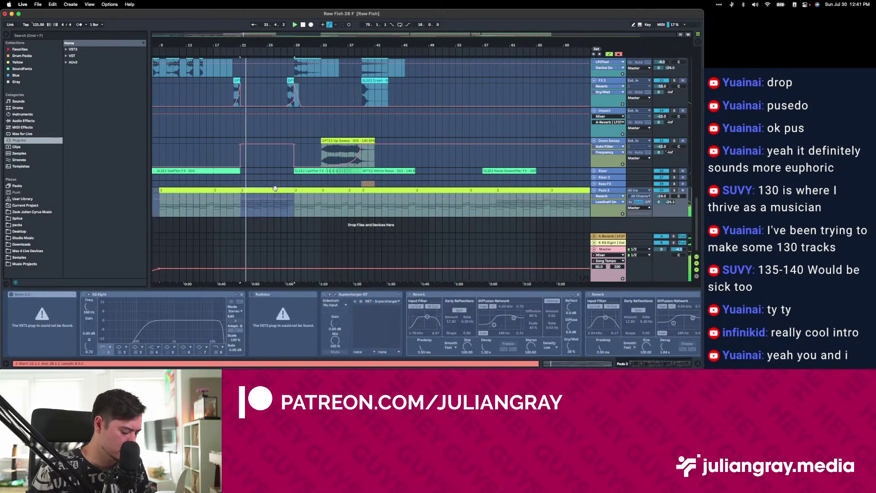
left_click(238, 185)
scroll(228, 180, "up", 15)
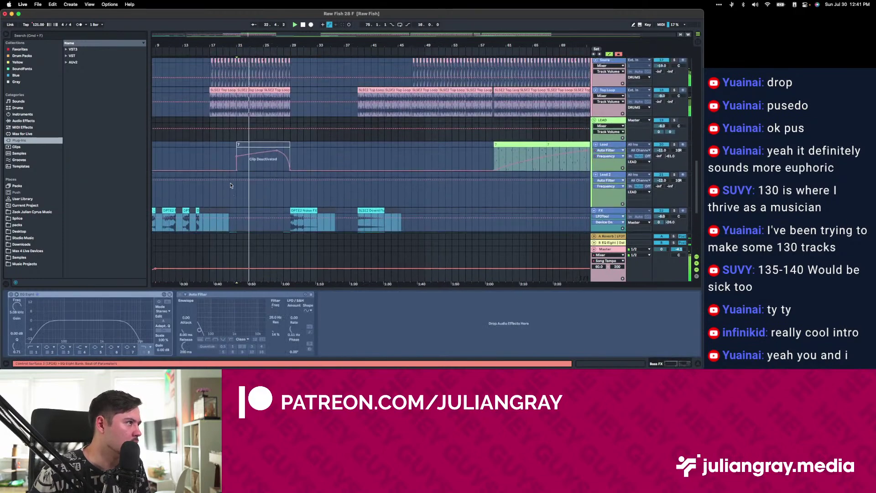
Deactivate the Closed Hihat, Closed Hihat2 and Open Hihats clips in the inserted section from bar 21 to 29.
left_click(221, 172)
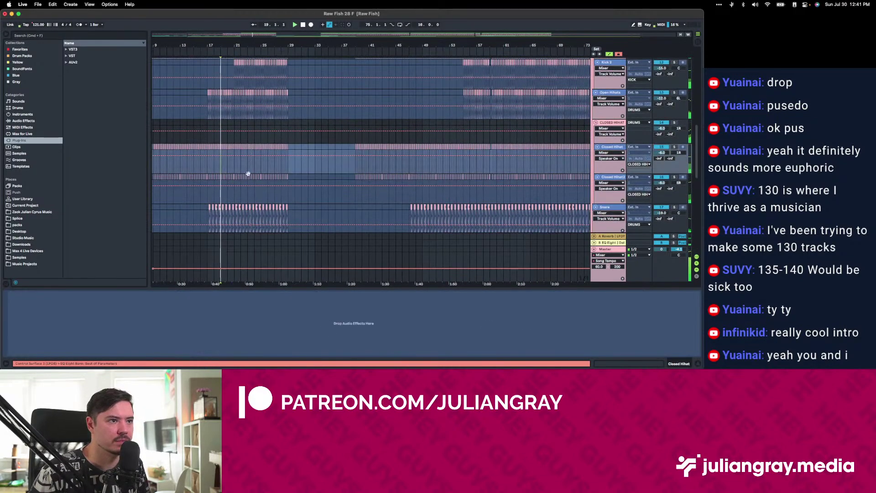
left_click(227, 140)
key("space")
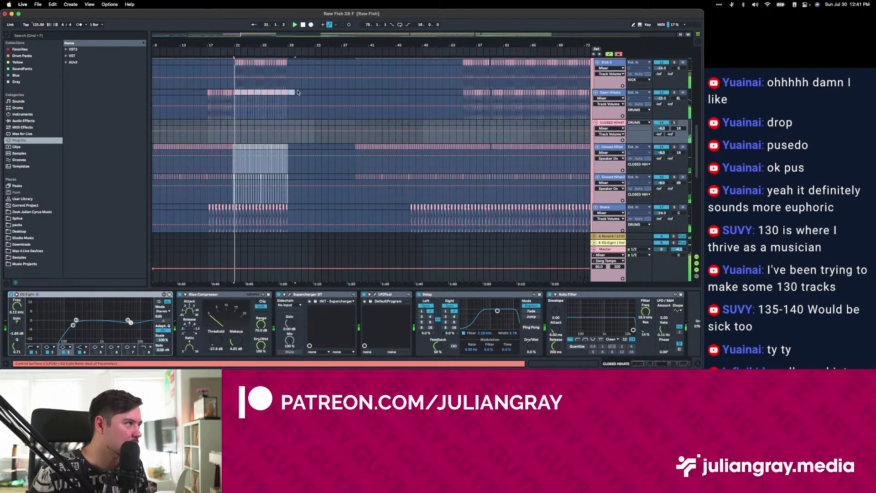
left_click(297, 92)
scroll(283, 114, "up", 3)
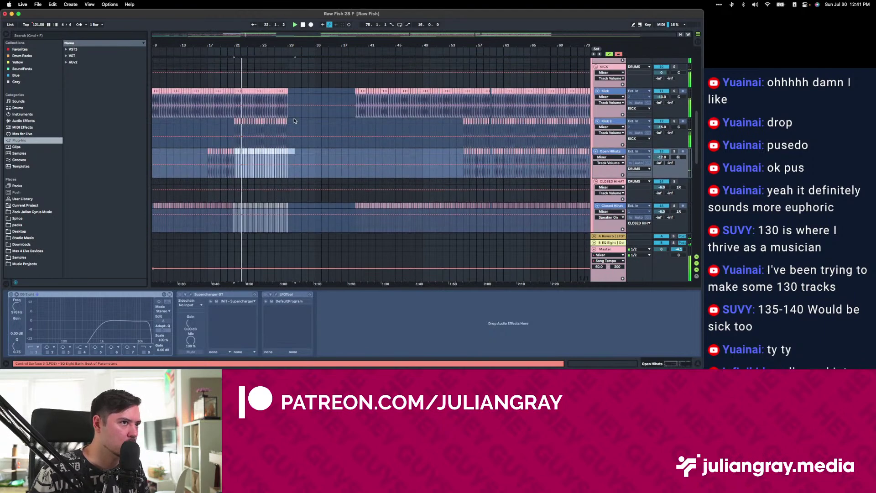
Deactivate the Snare and Top Loop clips between bars 21 and 29.
left_click(234, 122)
scroll(274, 137, "down", 4)
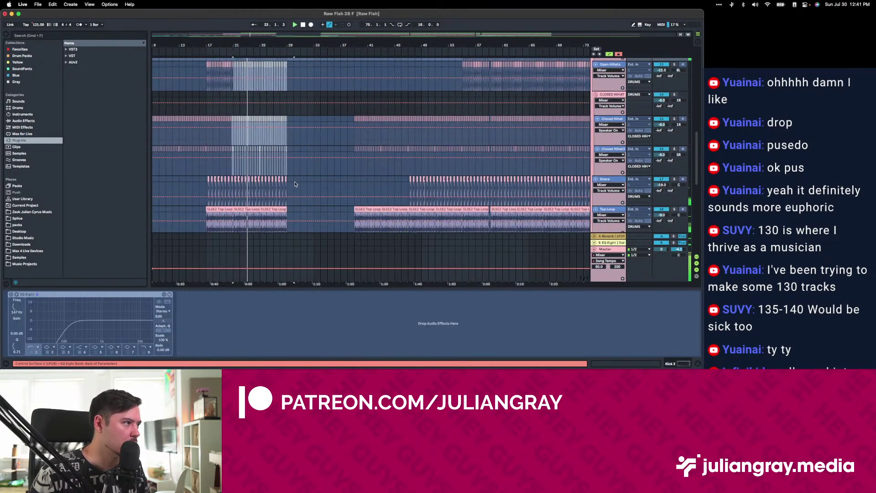
left_click(232, 177)
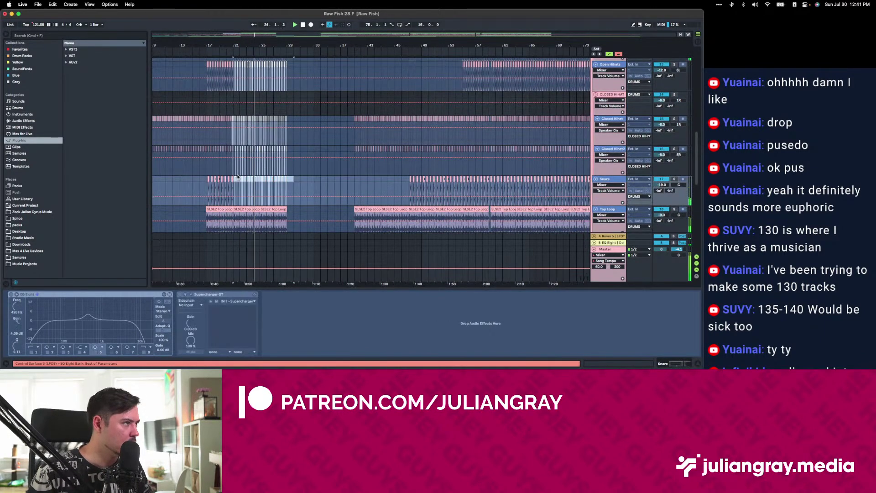
scroll(242, 176, "down", 3)
left_click_drag(294, 150, 234, 152)
key("0")
Play the stripped-down section from bar 19 with the Melody tracks in view.
left_click(226, 109)
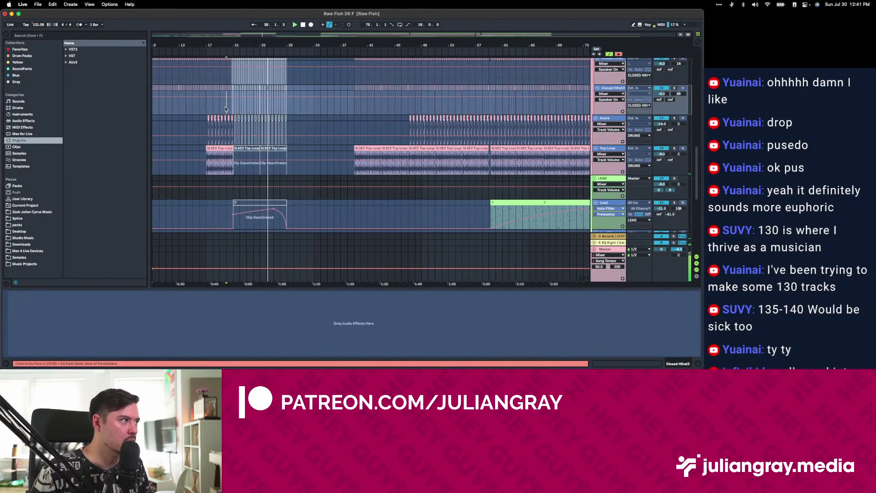
scroll(225, 109, "up", 6)
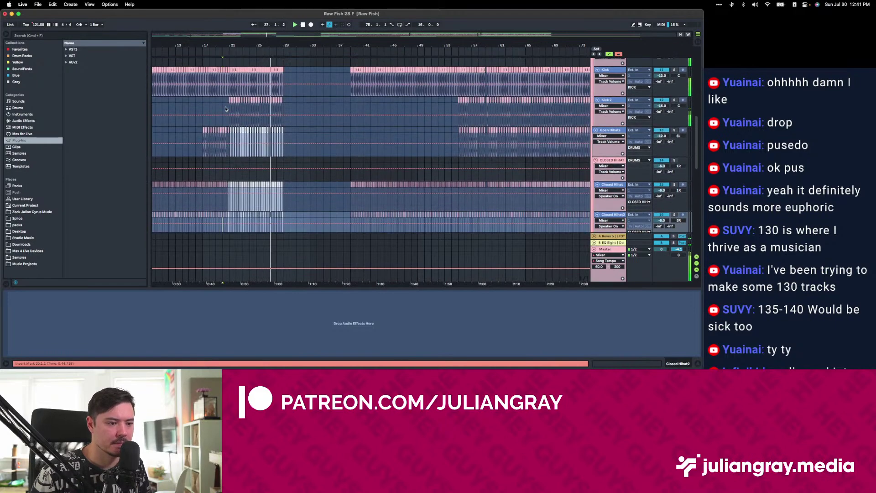
left_click(218, 128)
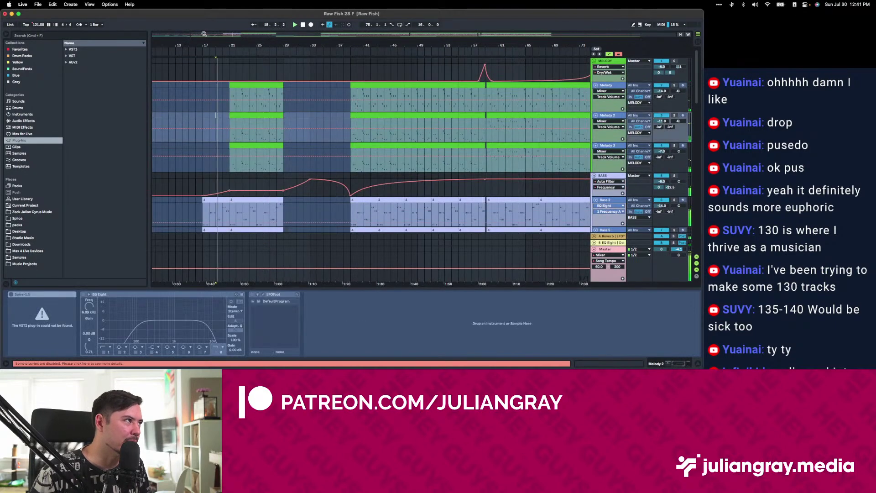
key("plus")
key("plus")
left_click(273, 158)
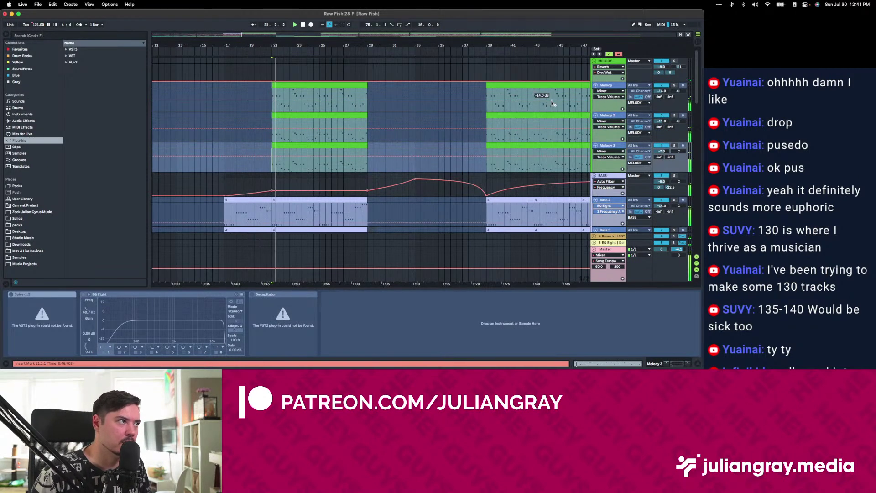
Automate the MELODY group's Auto Filter Frequency to rise from bar 25 to bar 29 and drop back down at bar 29.
left_click(365, 87)
left_click(370, 85)
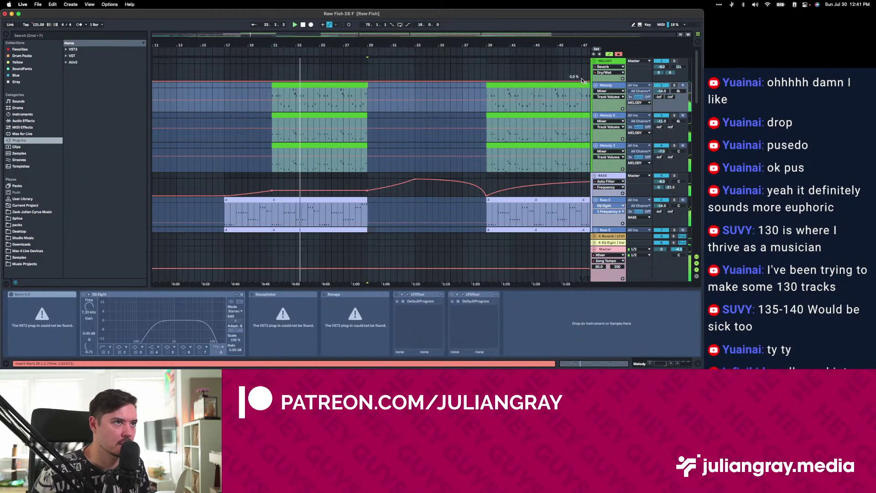
left_click(609, 67)
left_click(606, 107)
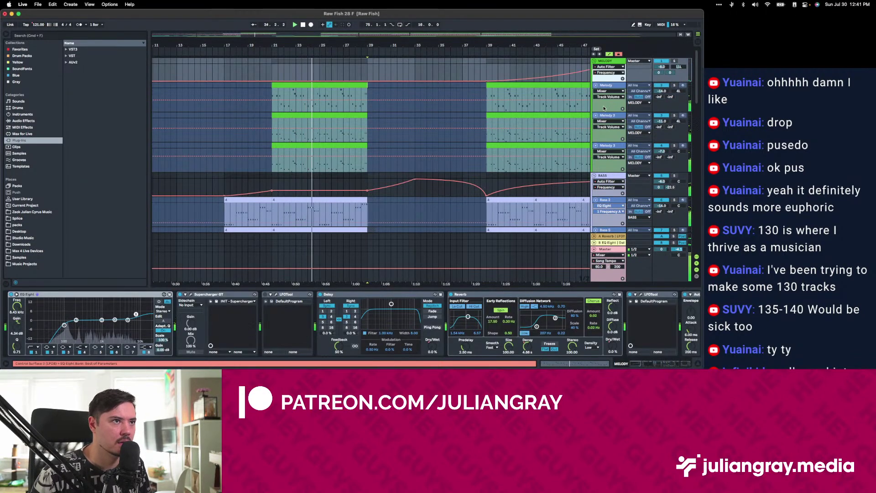
scroll(472, 75, "right", 2)
scroll(473, 74, "left", 3)
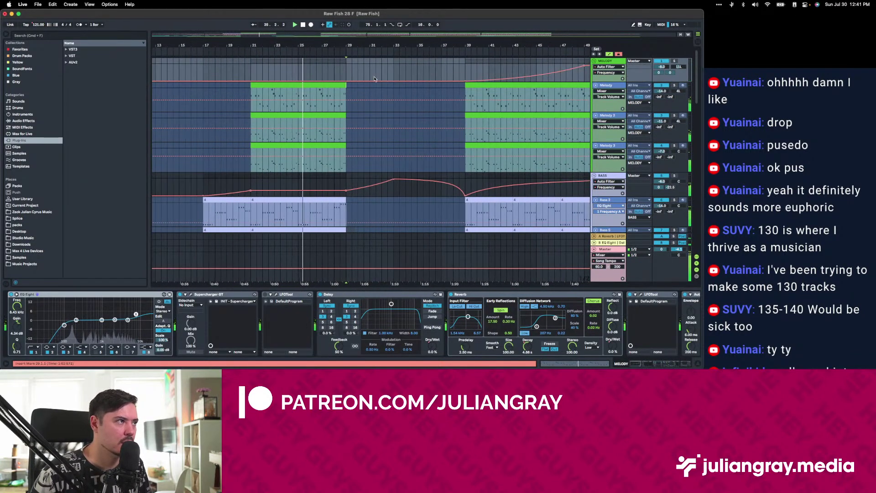
left_click_drag(299, 81, 345, 64)
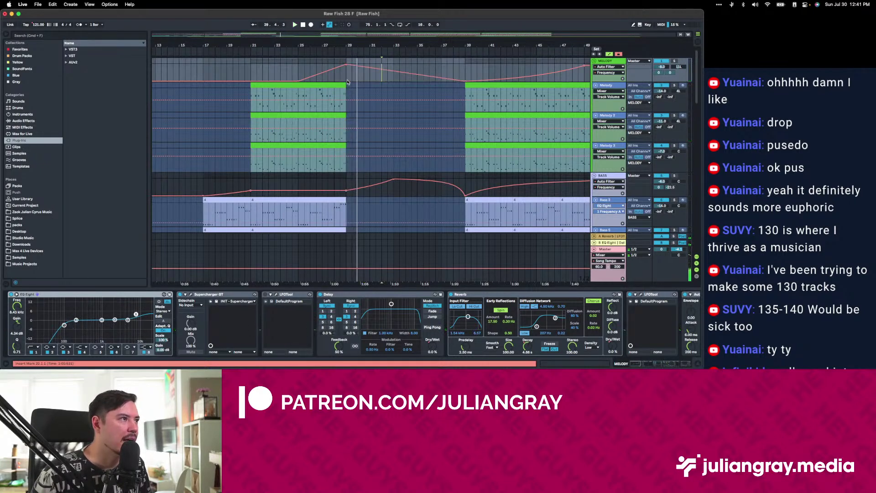
left_click(428, 80)
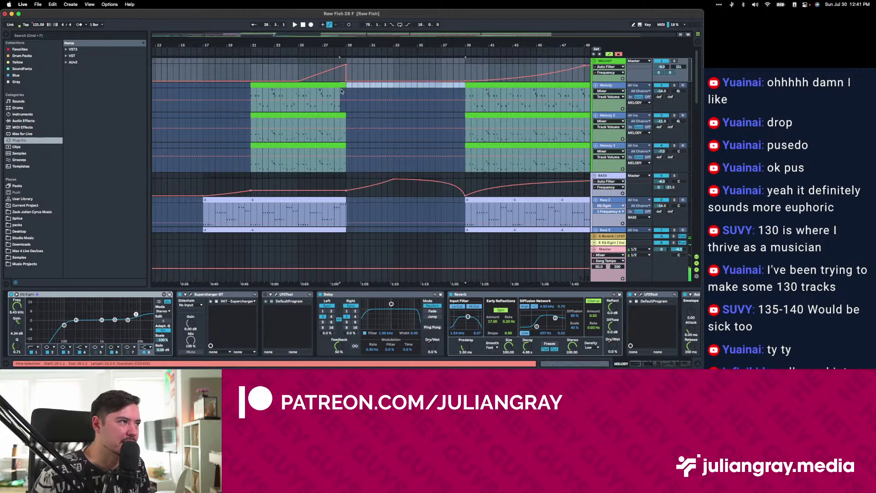
Play the arrangement through bars 45 to 54 and try selecting bars 29 to 49 across all tracks.
left_click_drag(387, 34, 292, 94)
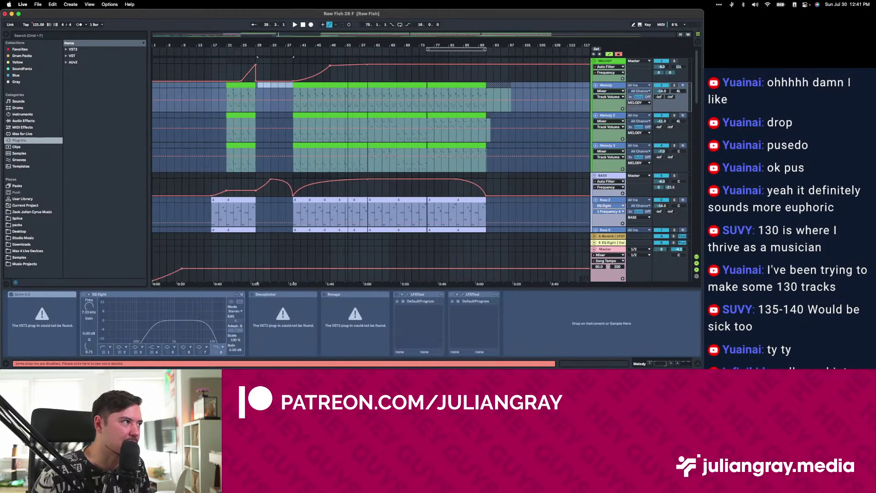
key("space")
left_click(329, 92)
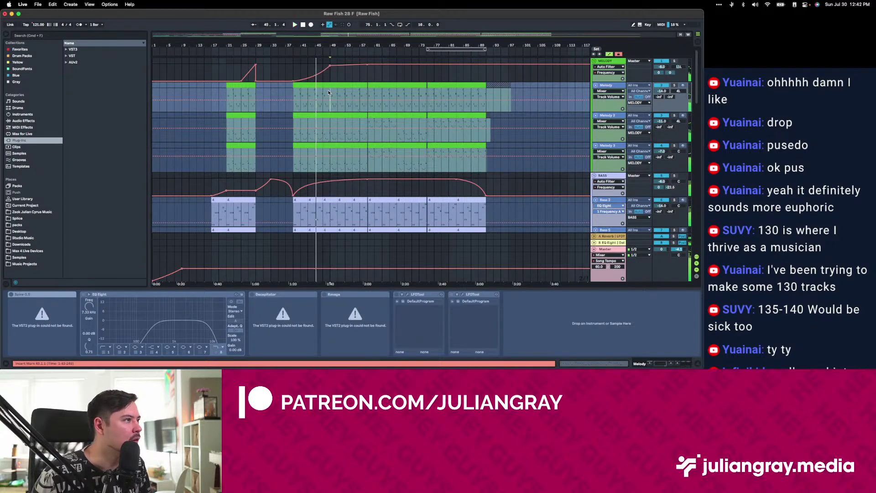
left_click_drag(331, 59, 257, 249)
scroll(309, 145, "up", 3)
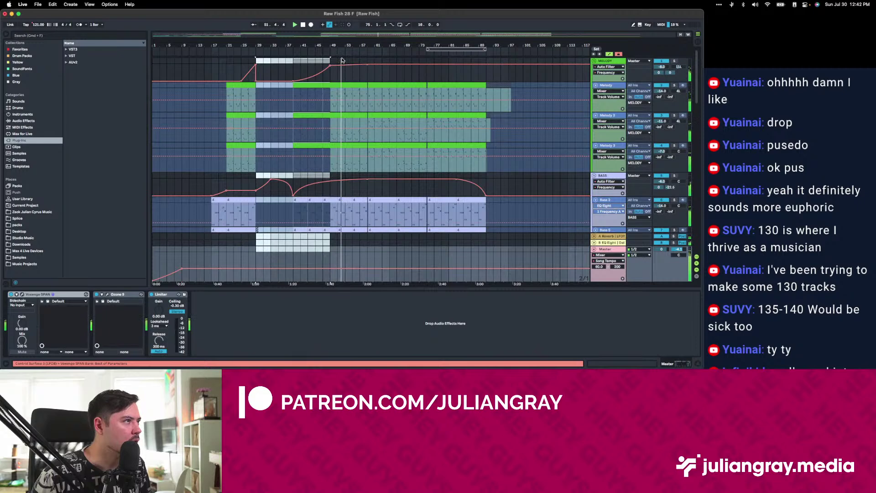
left_click(332, 68)
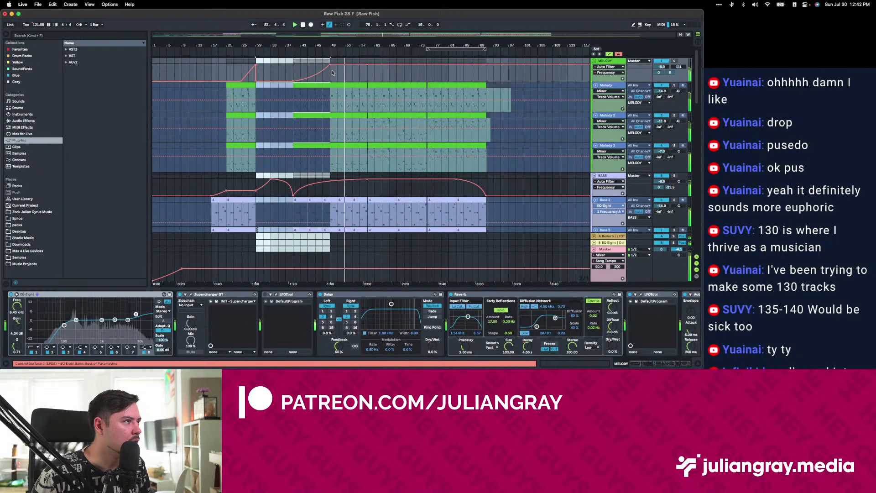
left_click(349, 73)
Cut the time of bars 29 to 59 across all tracks and paste that time at bar 45.
left_click_drag(366, 72, 261, 275)
scroll(369, 71, "up", 3)
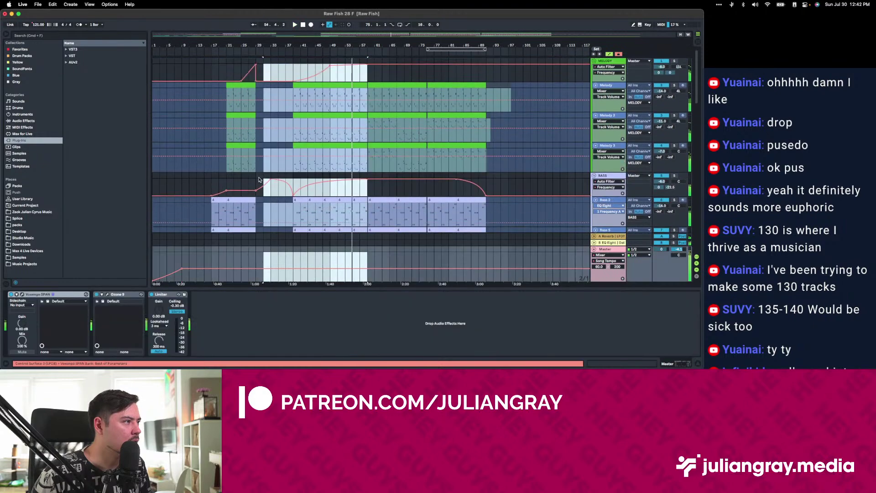
left_click_drag(365, 60, 282, 111)
left_click(53, 4)
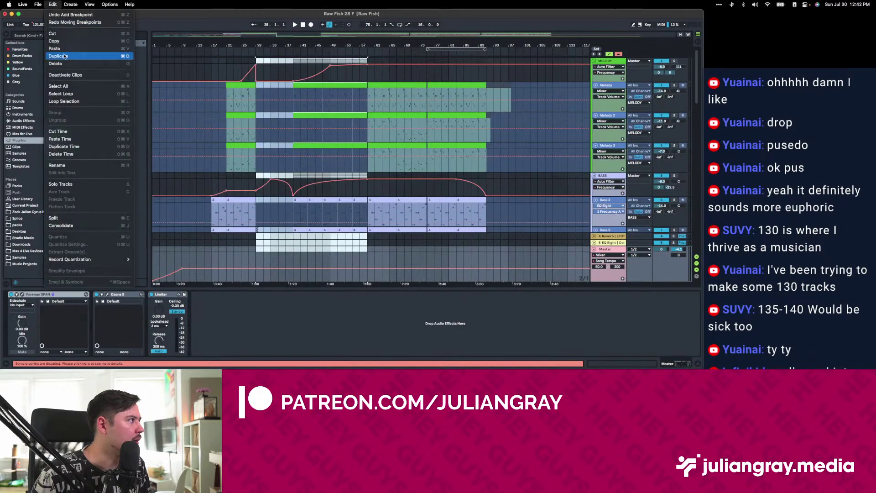
left_click(73, 143)
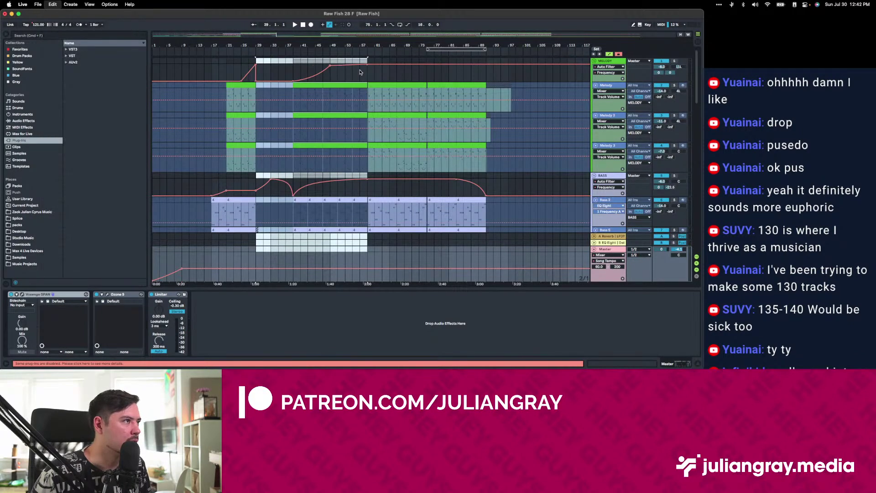
left_click(316, 63)
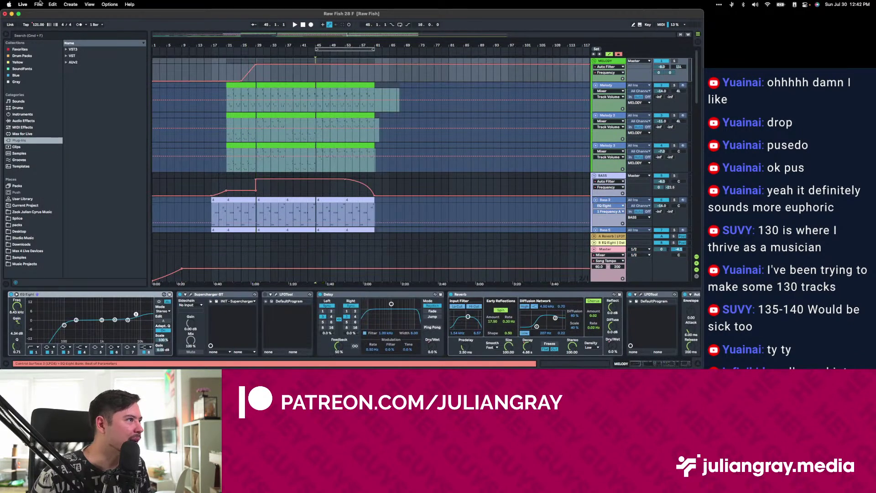
left_click(52, 5)
left_click(65, 140)
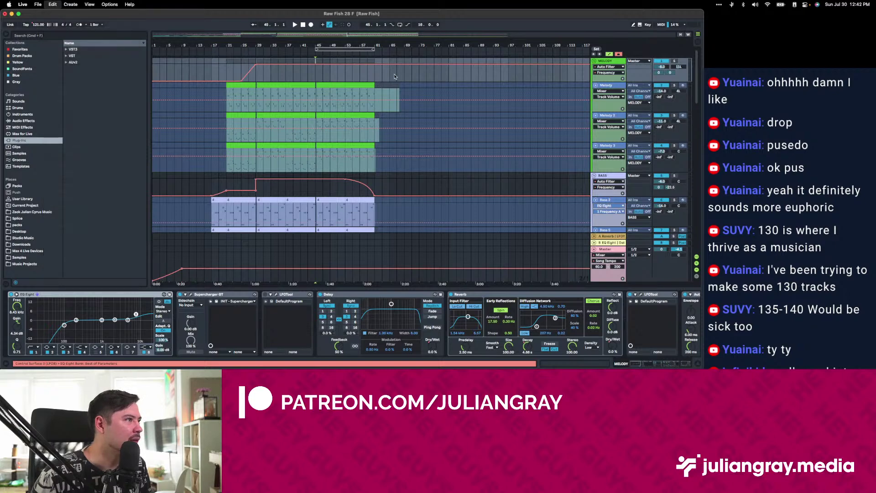
Play the rearranged drop from bar 41 into the break that starts at bar 45.
key("space")
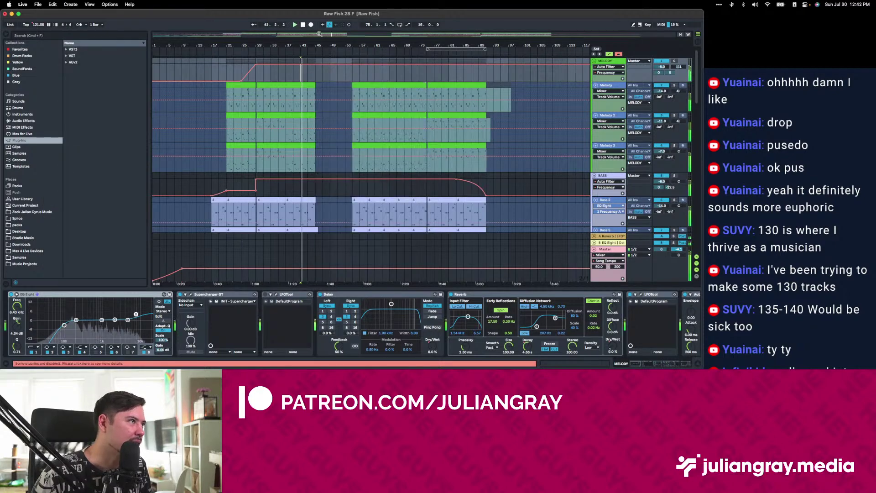
left_click_drag(318, 38, 337, 73)
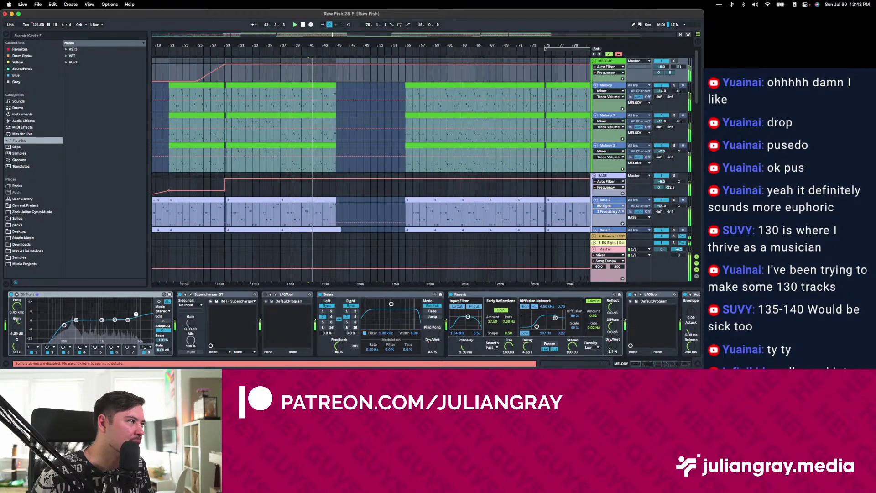
scroll(337, 73, "down", 1)
left_click(338, 74)
scroll(338, 75, "up", 1)
scroll(339, 75, "right", 1)
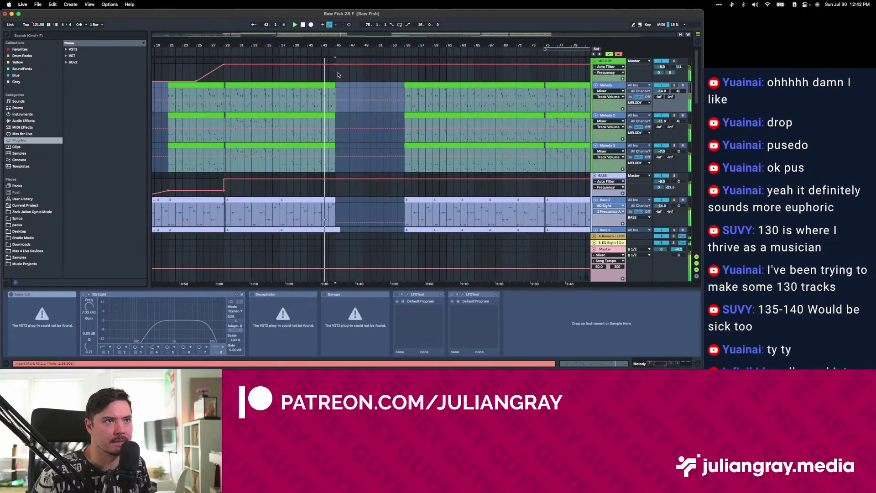
left_click(337, 74)
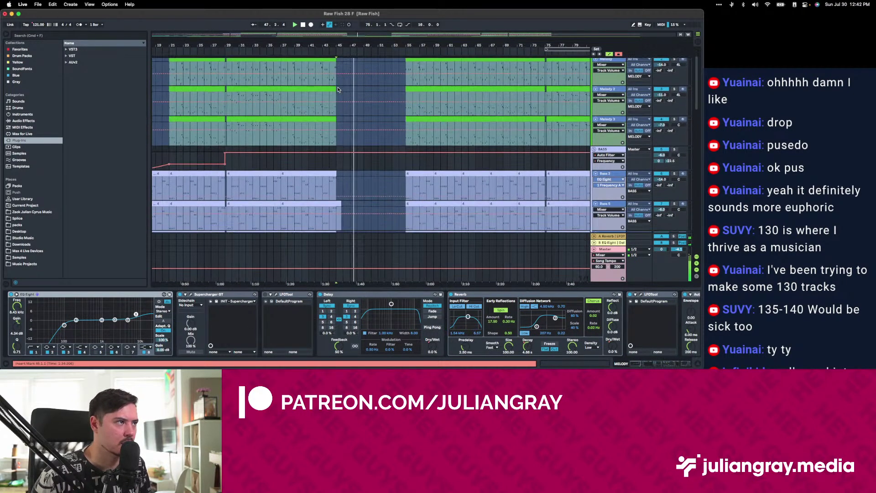
left_click(400, 86)
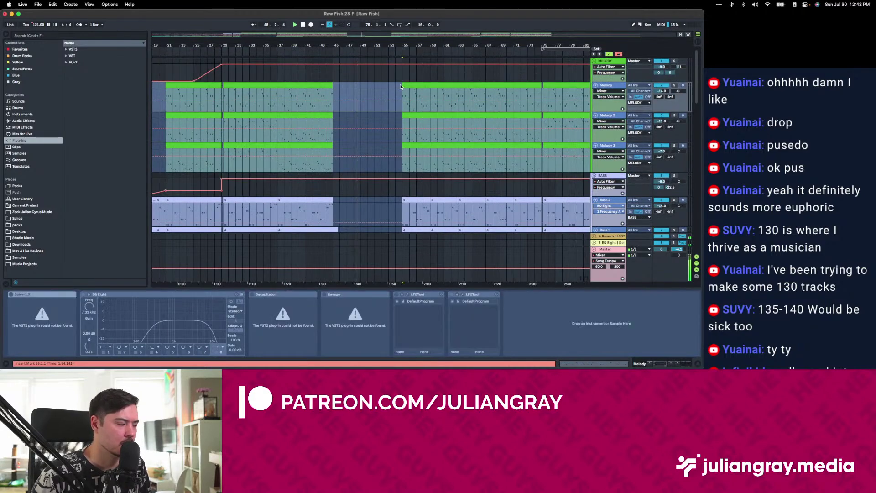
Go back to the intro and play the arrangement from bar 14.
scroll(401, 86, "left", 5)
left_click(459, 87)
left_click(620, 65)
left_click(292, 73)
scroll(294, 129, "down", 1)
scroll(293, 128, "up", 1)
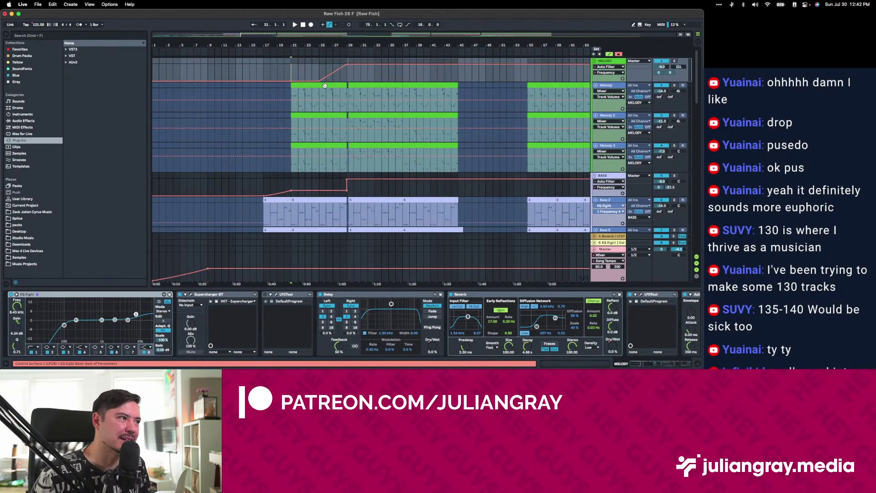
left_click(257, 91)
left_click_drag(246, 91, 265, 91)
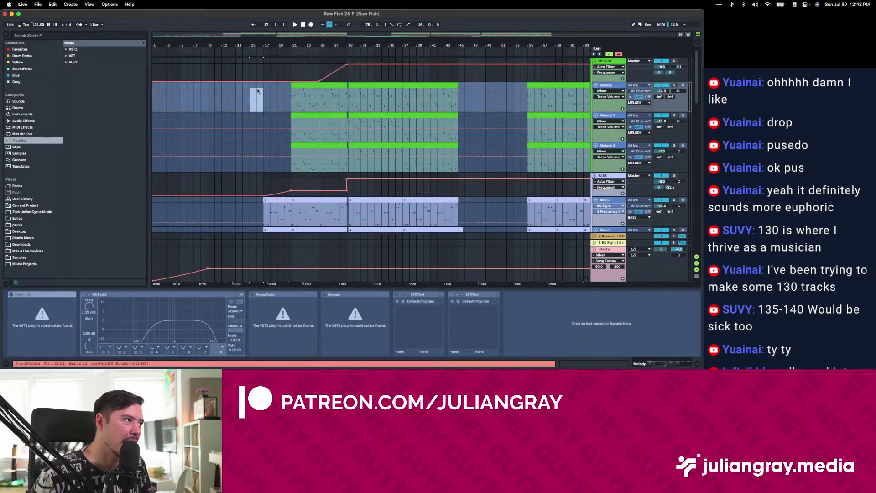
left_click(240, 91)
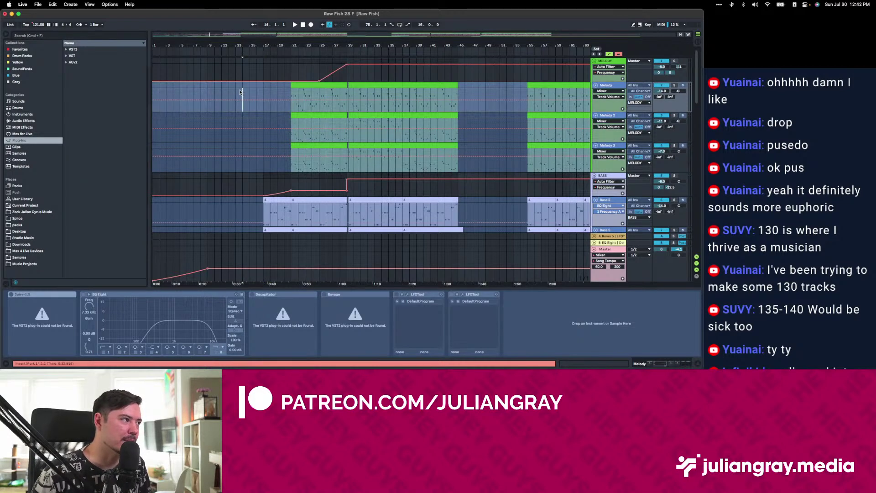
key("space")
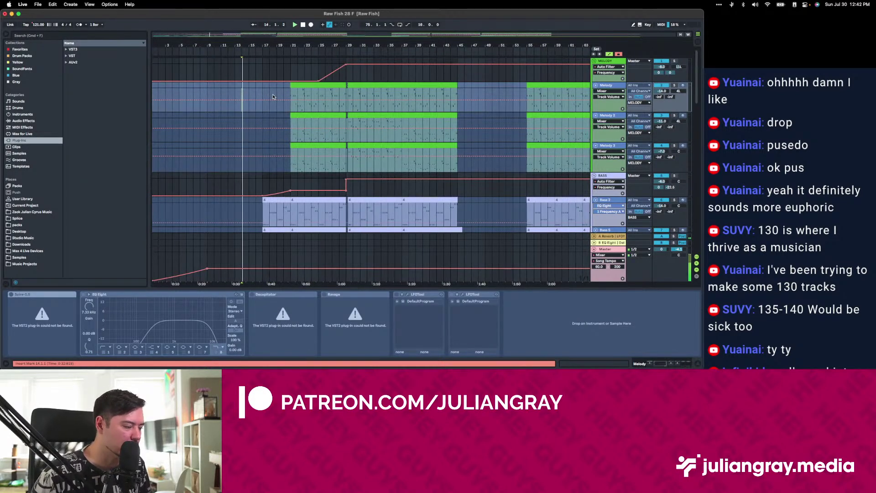
Play the arrangement from bar 17 with the MELODY group selected and bring the bass tracks into view.
left_click(261, 88)
left_click(264, 72)
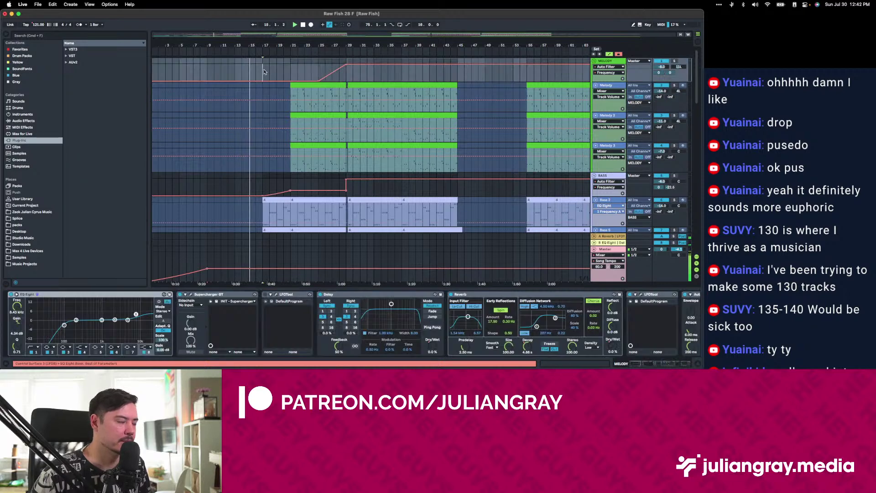
left_click(262, 96)
left_click(661, 68)
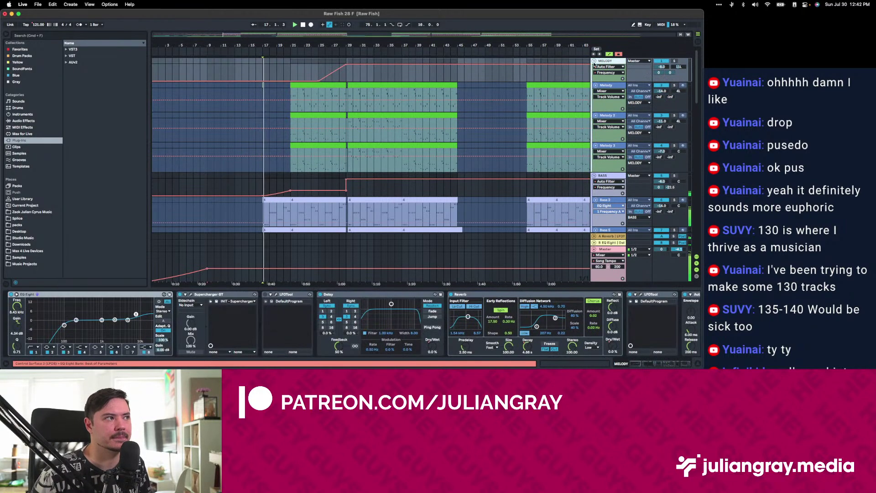
scroll(306, 117, "down", 4)
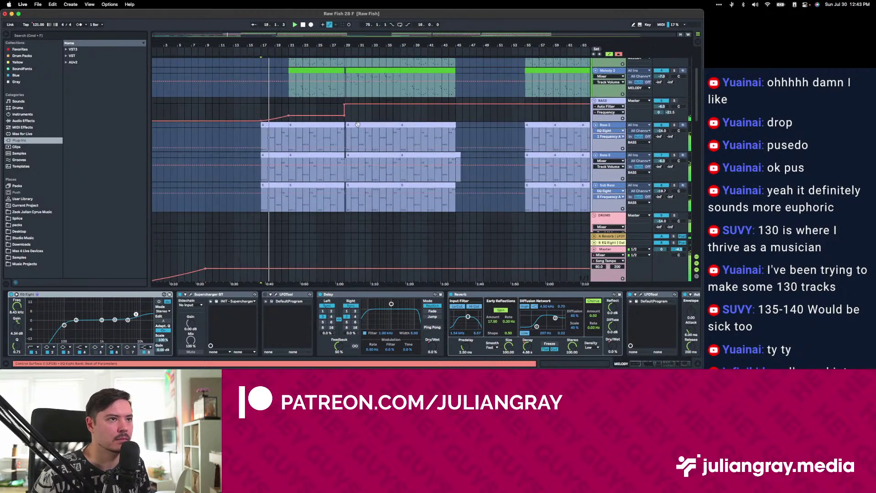
Check the Master effect chain and listen around the drop at bar 29 while reviewing the melody, bass and drum tracks.
left_click(614, 253)
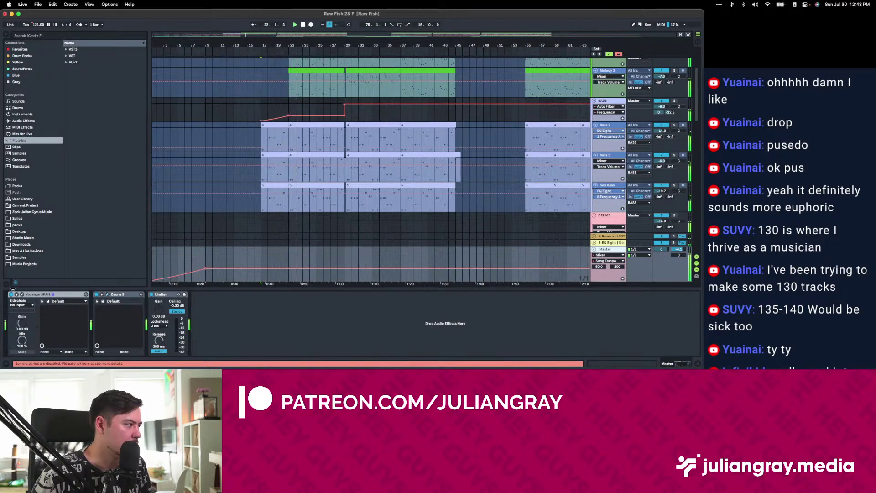
left_click(259, 208)
scroll(259, 208, "up", 5)
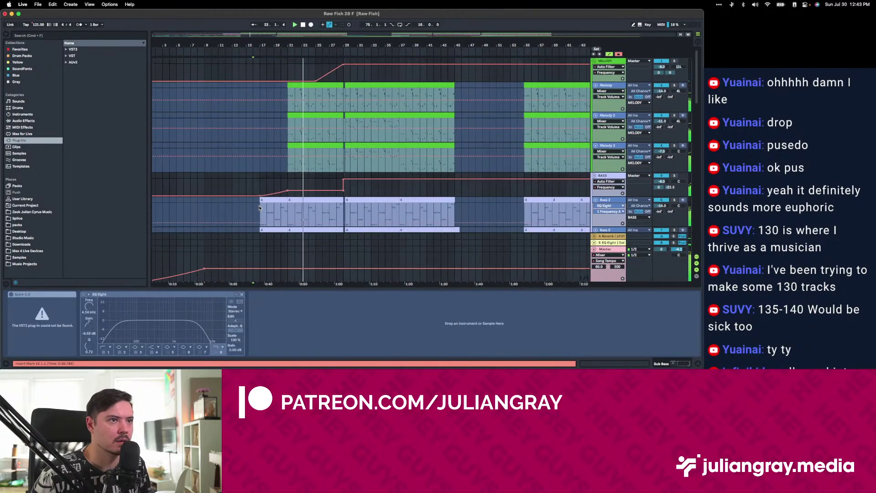
scroll(274, 173, "right", 4)
left_click(295, 140)
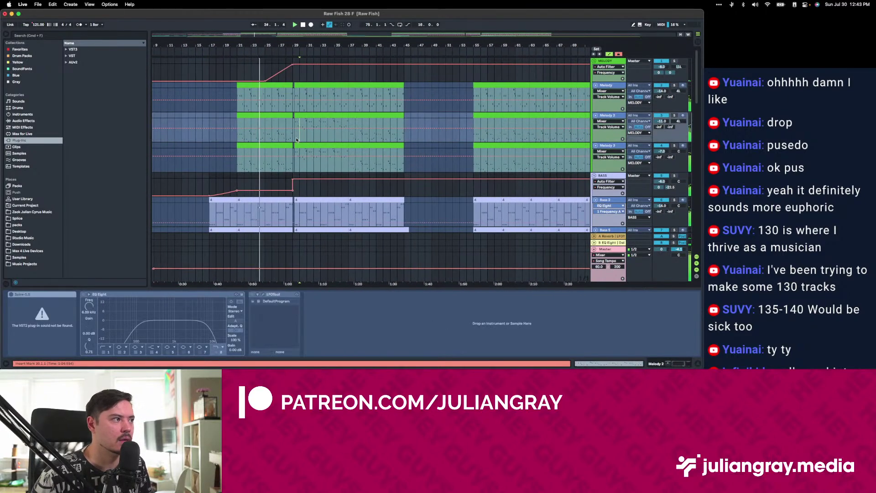
scroll(301, 146, "down", 15)
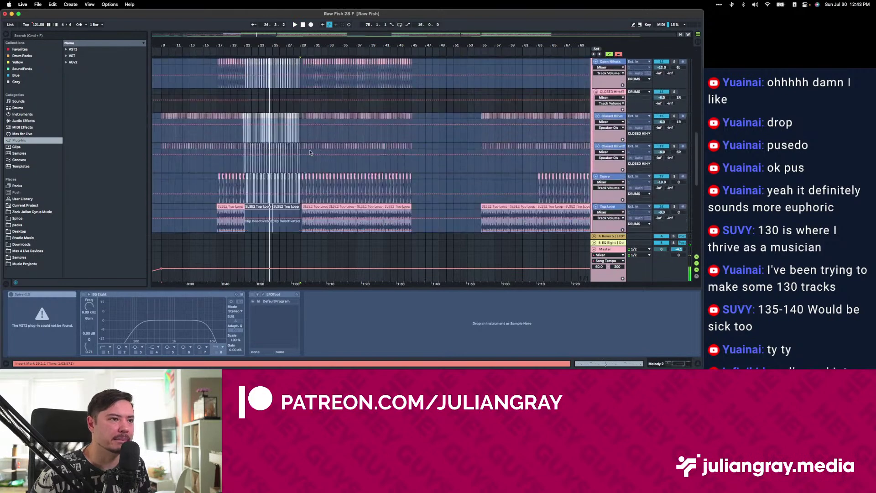
left_click(289, 209)
left_click(300, 208)
scroll(301, 208, "up", 15)
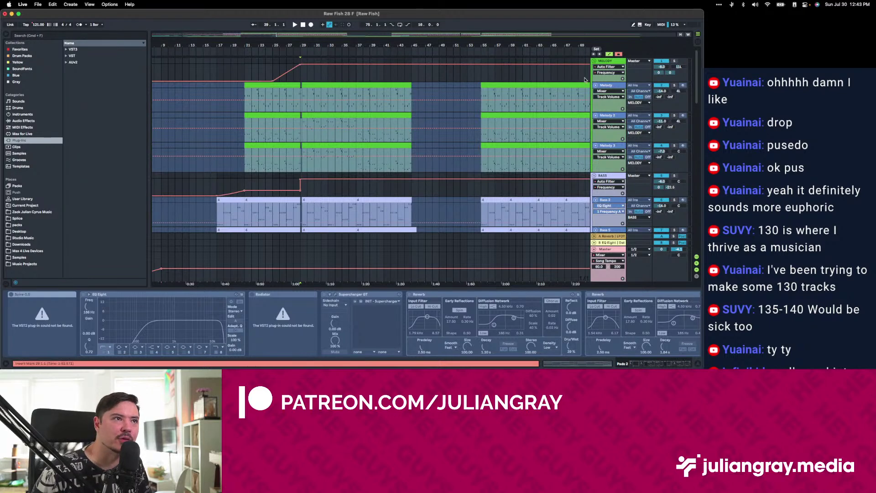
Inspect the MELODY and BASS group effect chains and listen to the soloed DRUMS group from about bar 19.
left_click(610, 61)
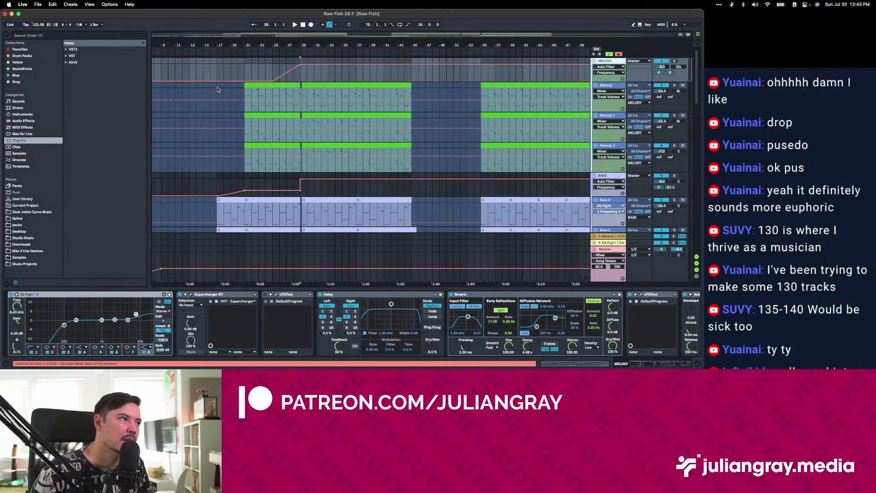
left_click(252, 93)
scroll(629, 146, "down", 2)
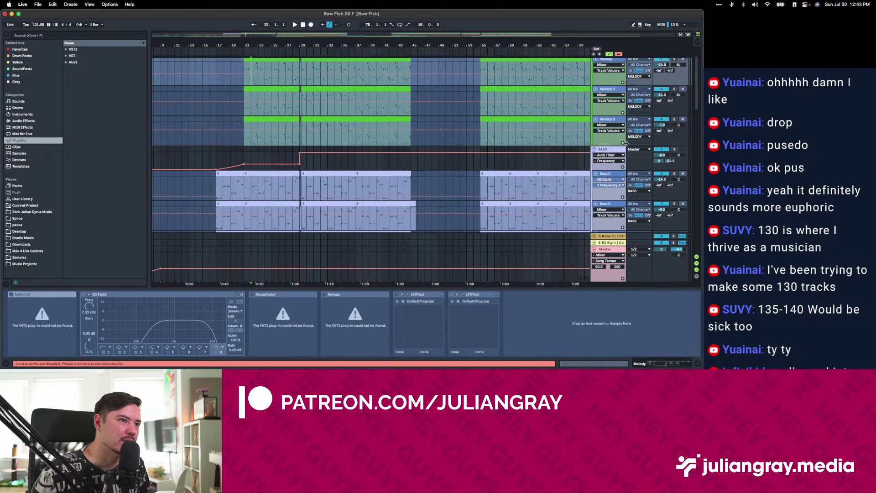
left_click(611, 149)
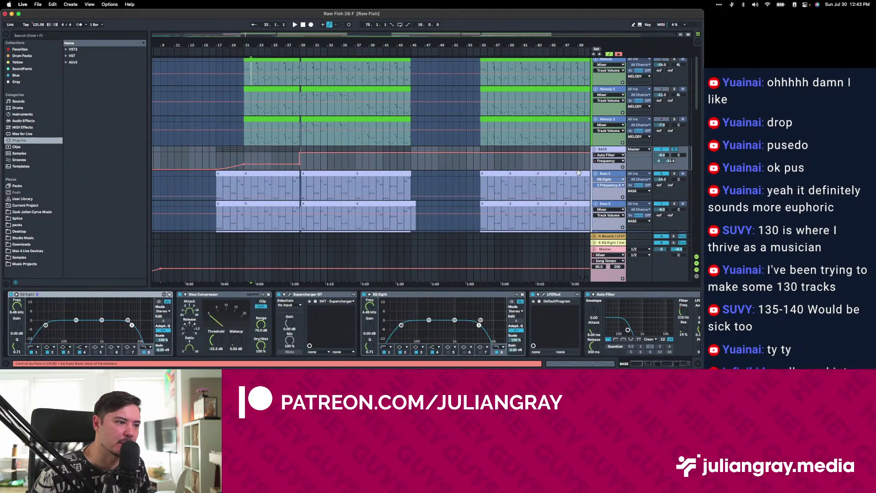
scroll(578, 173, "down", 5)
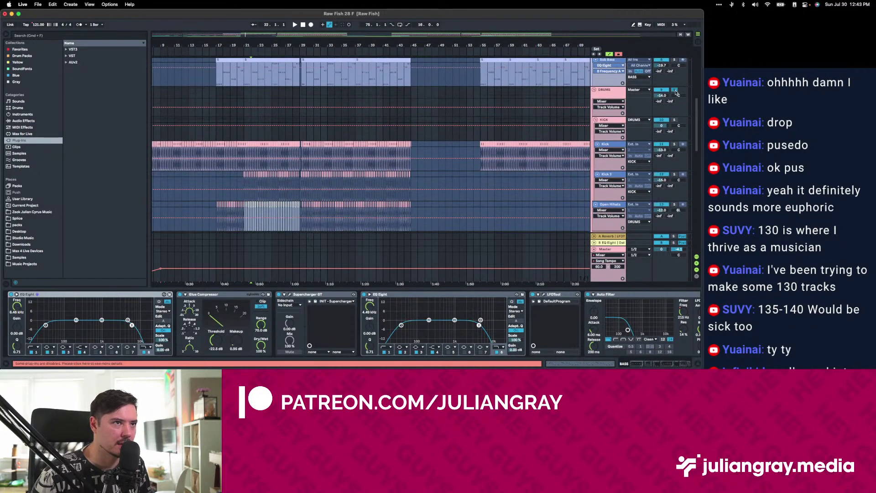
left_click(233, 95)
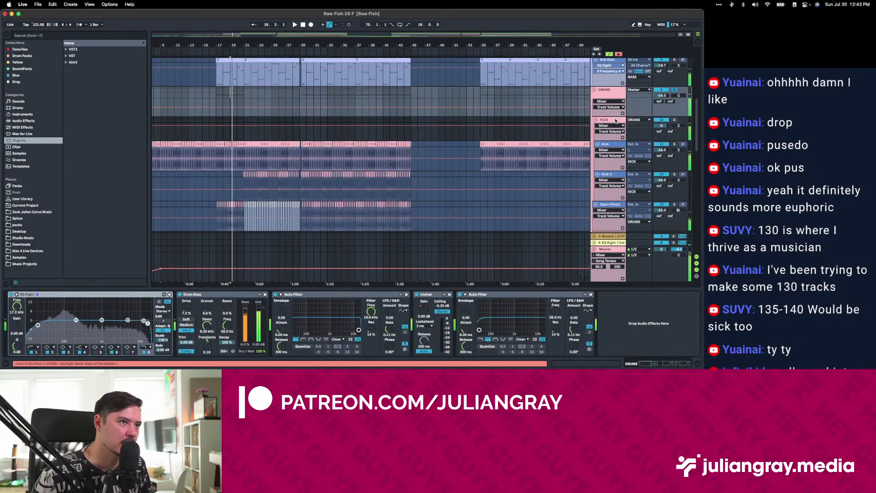
Move the KICK group out of the DRUMS group so it sits directly above DRUMS and outputs to Master.
left_click(615, 120)
left_click(613, 98)
left_click(609, 120)
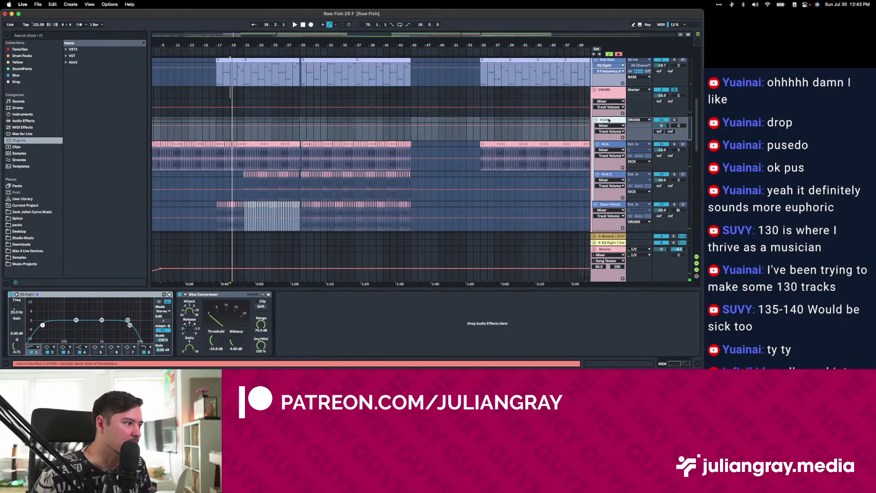
left_click(611, 94)
left_click(613, 124)
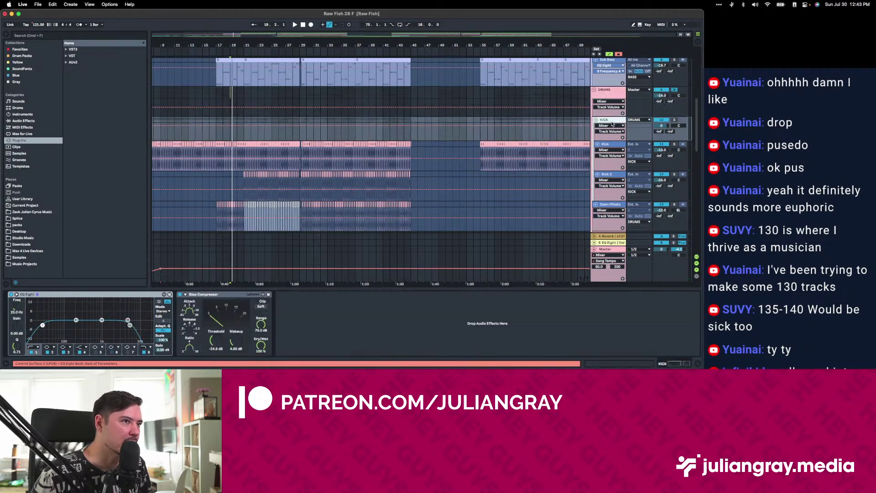
left_click(608, 96)
left_click(608, 121)
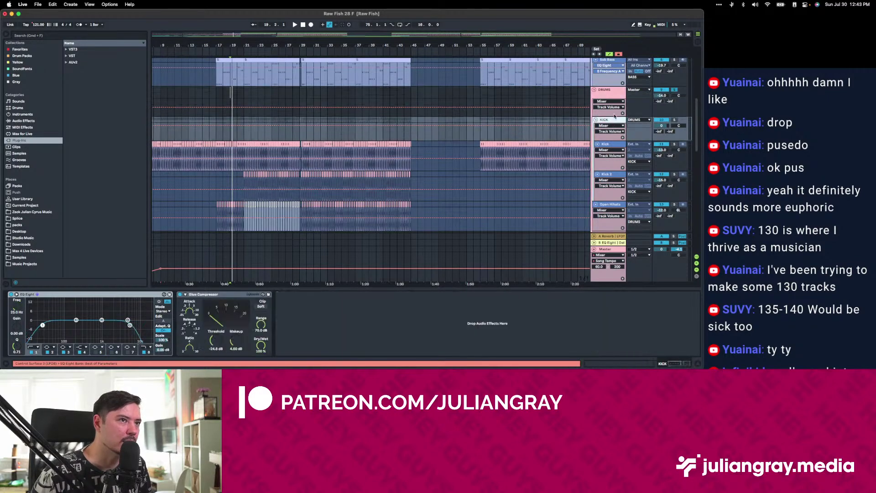
key("super+z")
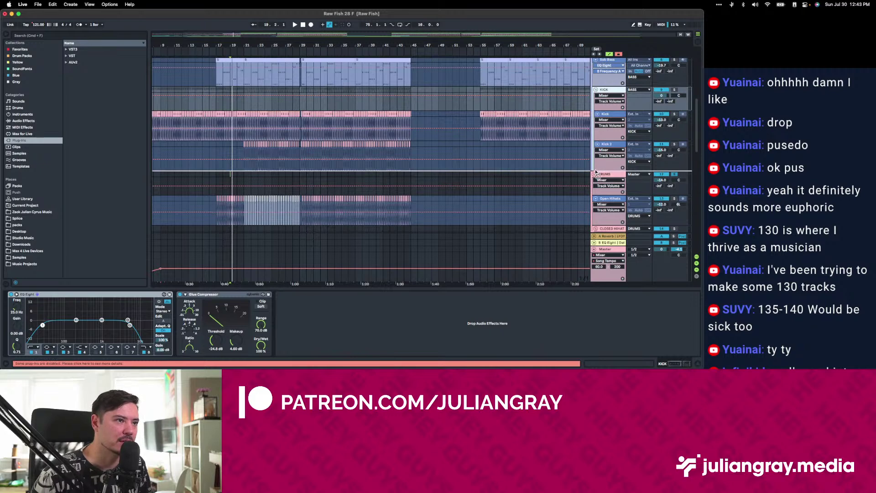
key("super+z")
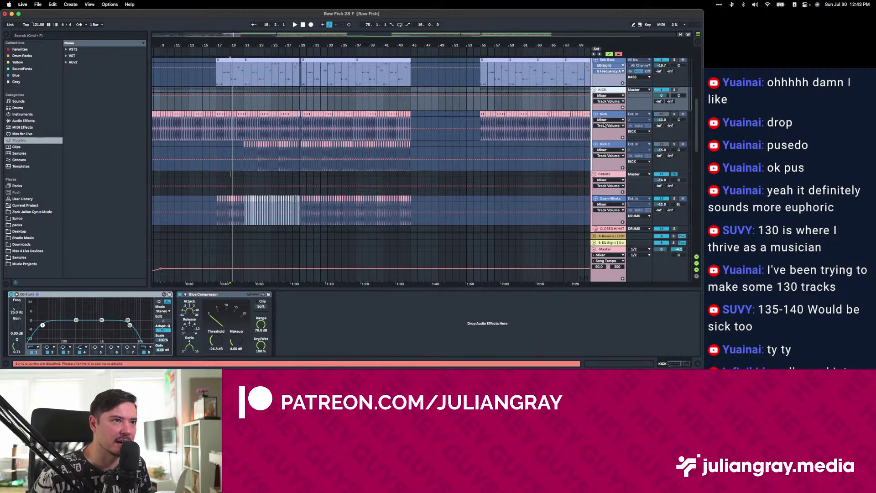
Copy the DRUMS group's whole effect chain, from EQ Eight to the last Auto Filter, onto the end of the KICK group's chain.
left_click(610, 179)
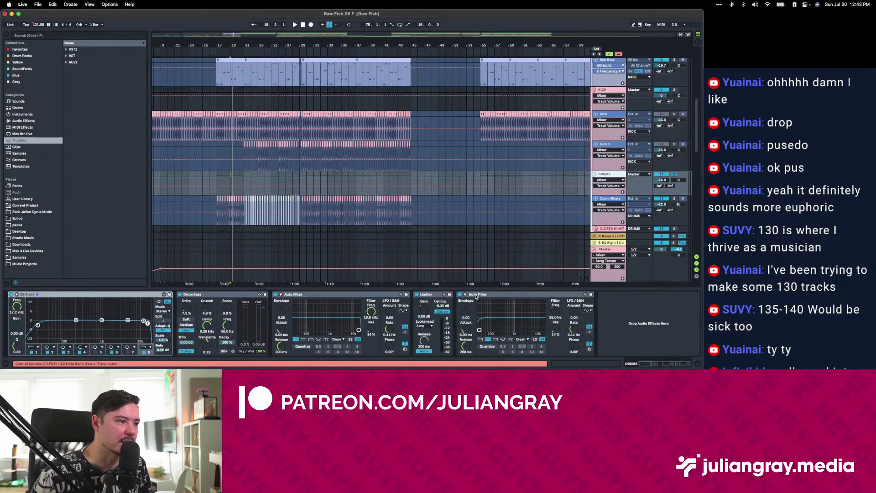
left_click(135, 296)
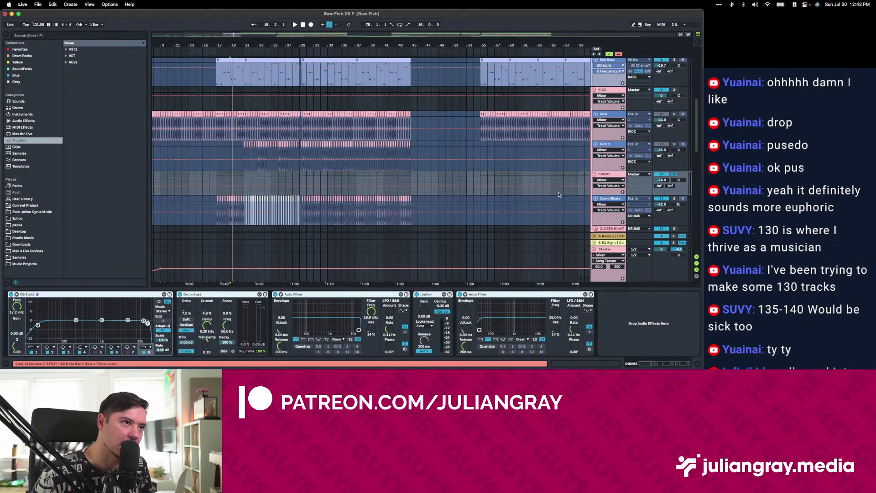
left_click(612, 93)
left_click(625, 66)
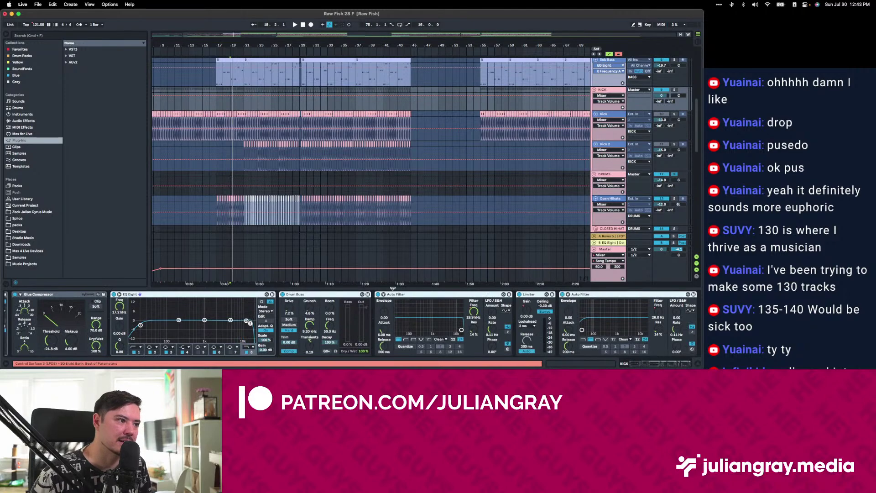
Delete the pasted second EQ Eight, between Glue Compressor and Drum Buss, from the KICK group's chain.
left_click(206, 308)
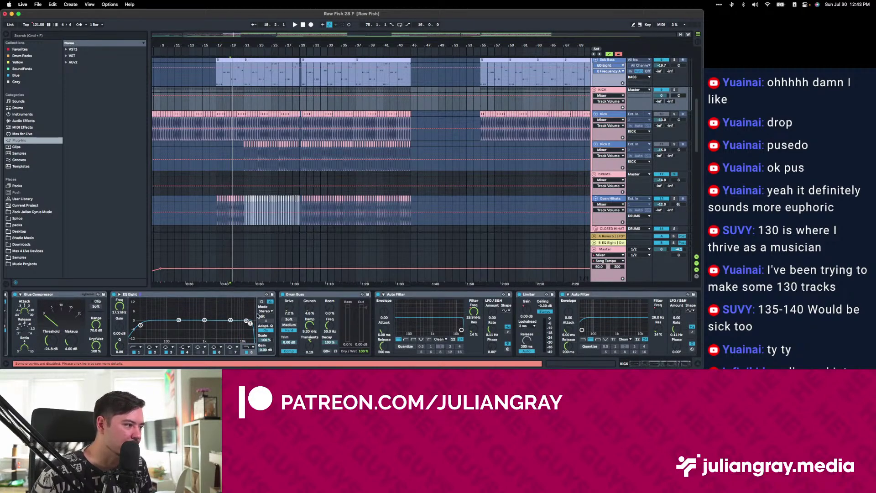
left_click_drag(250, 324, 251, 325)
left_click(223, 297)
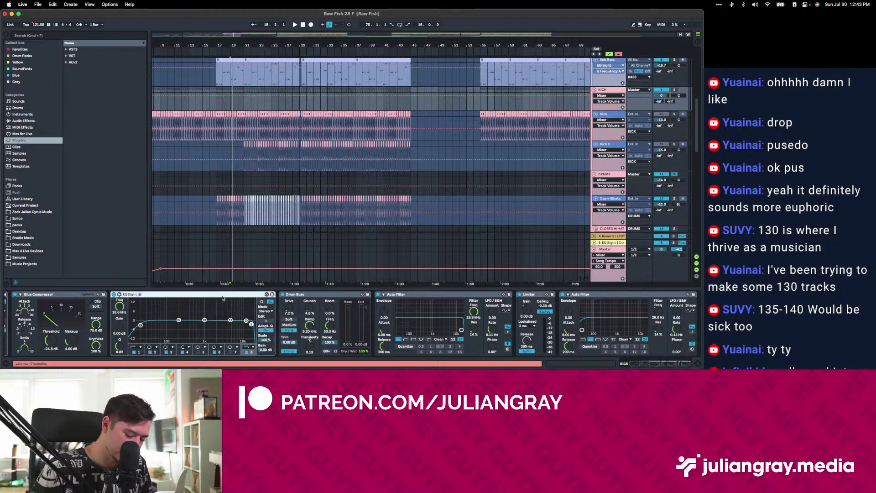
key("Delete")
key("super+z")
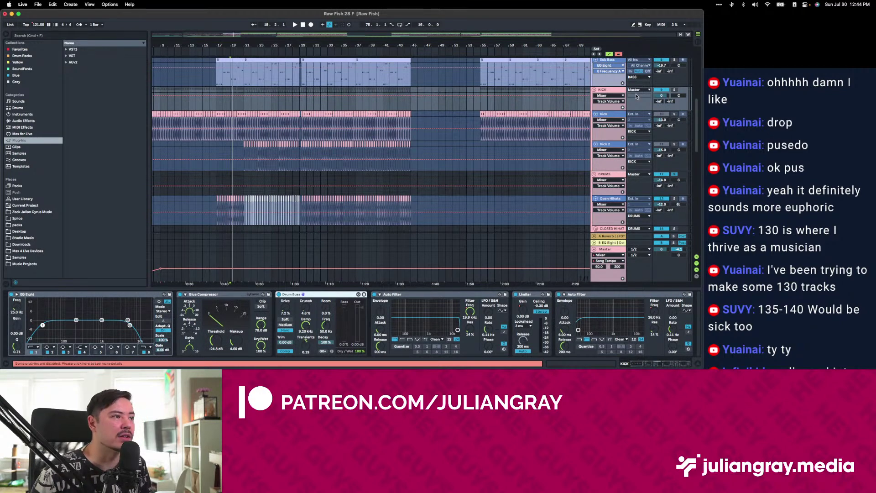
Play the arrangement from bar 17 to hear the drums with the KICK group separated.
left_click(217, 105)
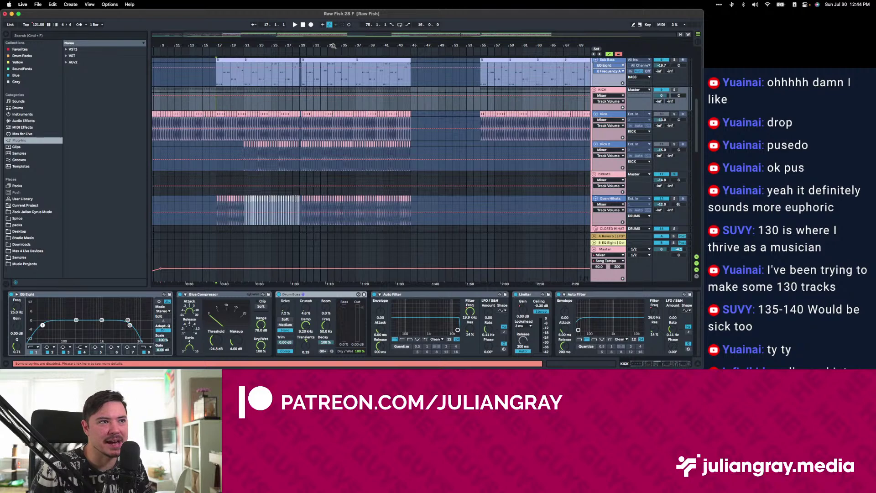
scroll(307, 95, "left", 3)
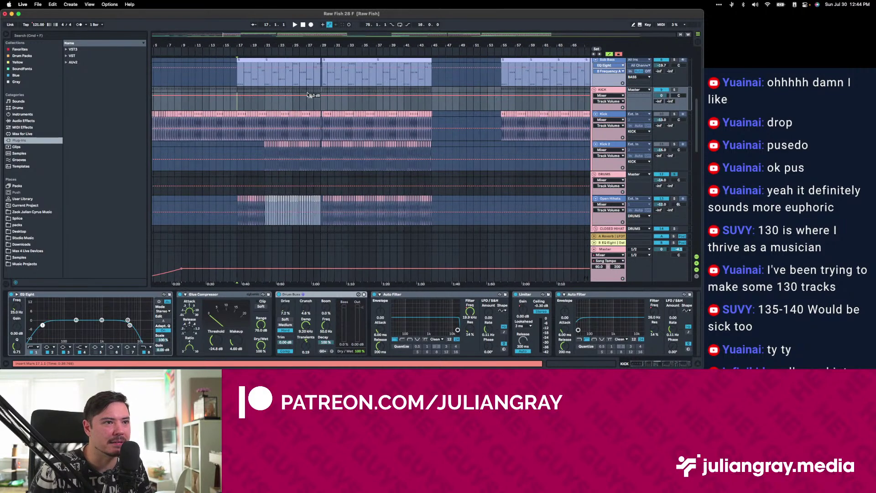
scroll(307, 95, "right", 1)
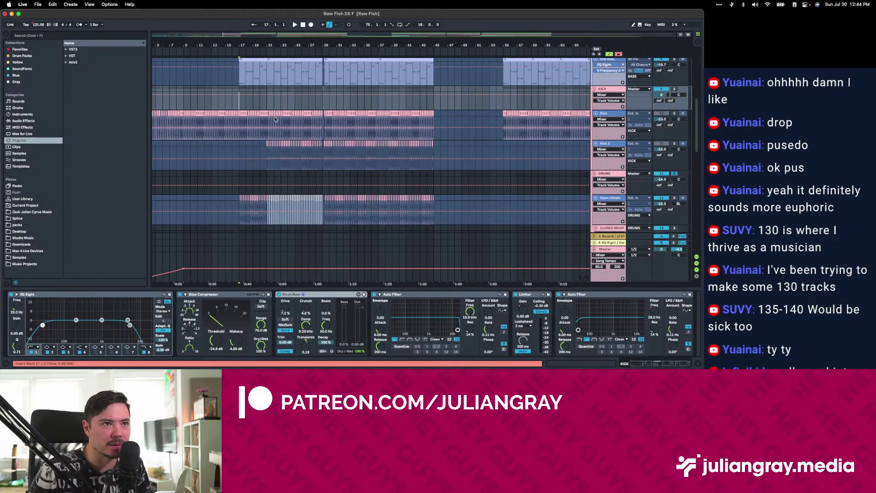
scroll(274, 120, "up", 2)
scroll(275, 119, "left", 2)
scroll(274, 119, "down", 1)
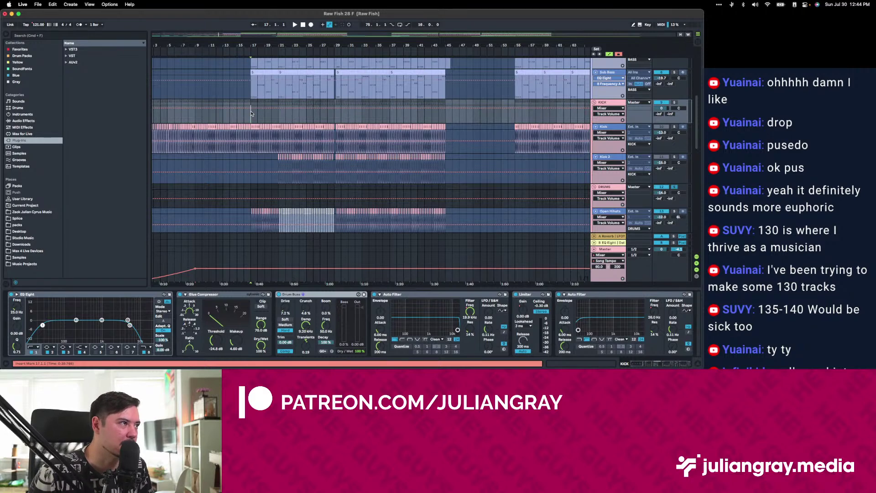
key("space")
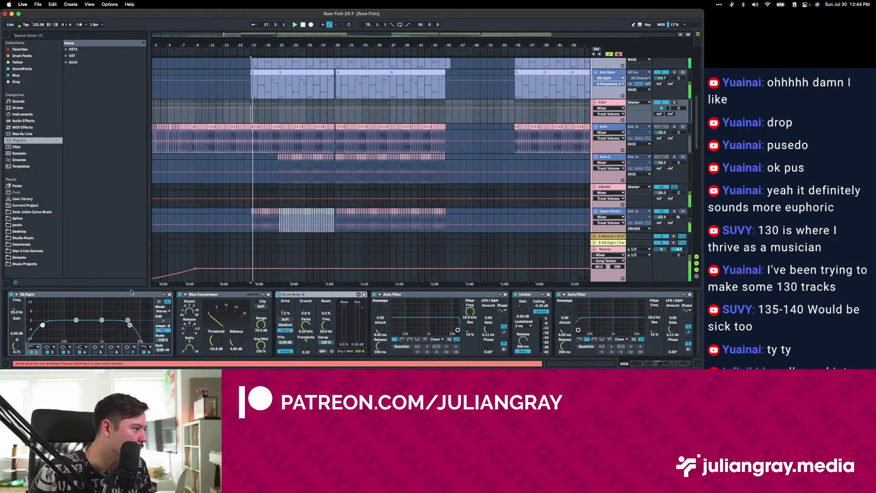
scroll(334, 147, "up", 2)
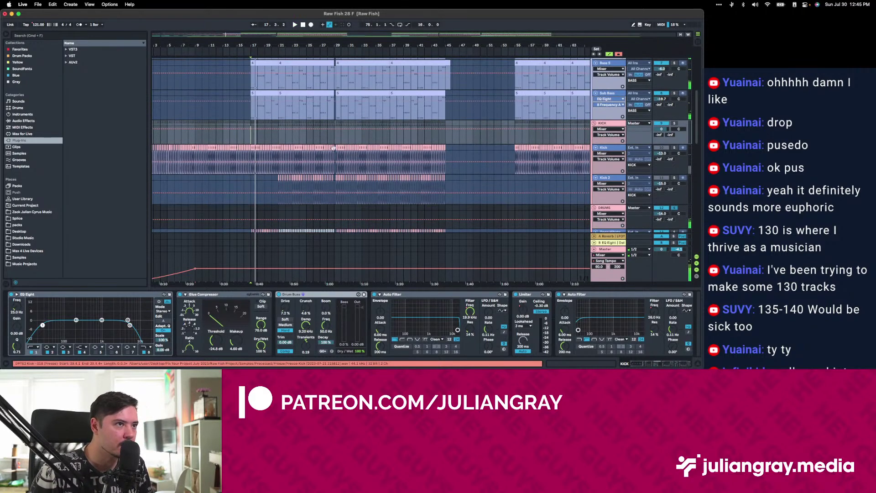
Set the KICK group's volume to -10 dB and play the build from bar 21.
left_click(279, 142)
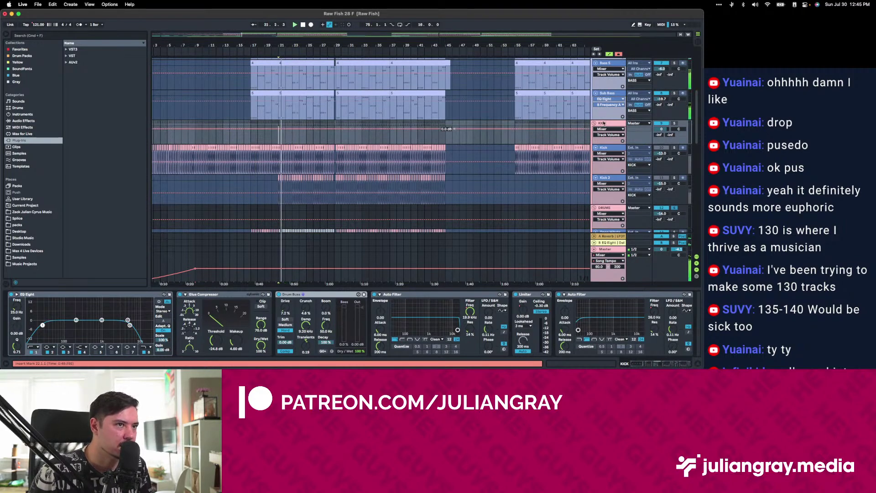
scroll(623, 194, "down", 1)
scroll(623, 194, "down", 1)
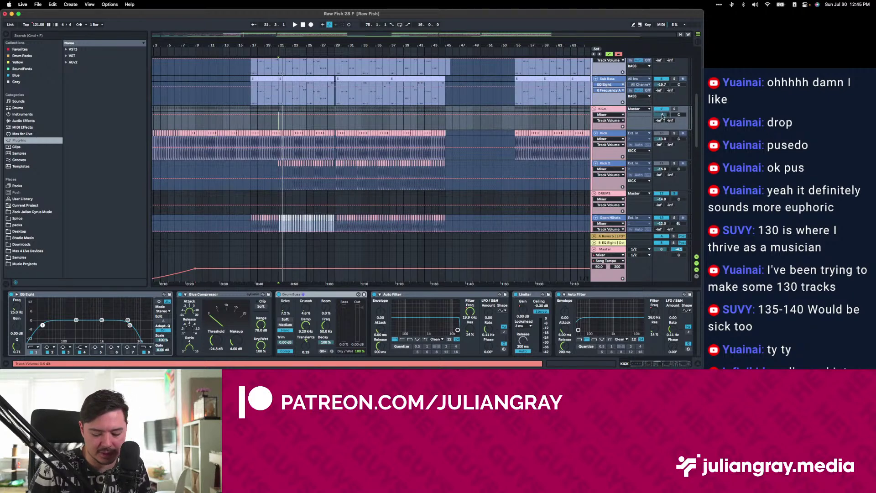
key("space")
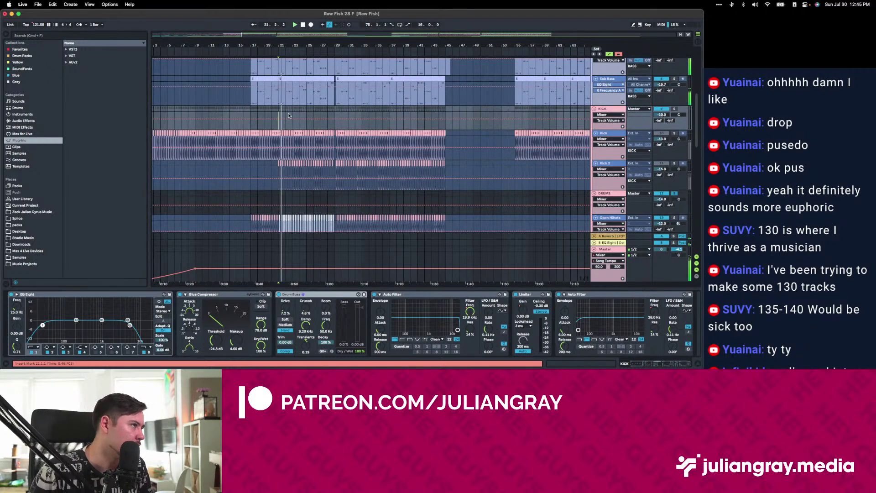
Audition the drop from bar 29 and rebalance the KICK group's volume to about -10.2 dB with the group soloed.
left_click(333, 113)
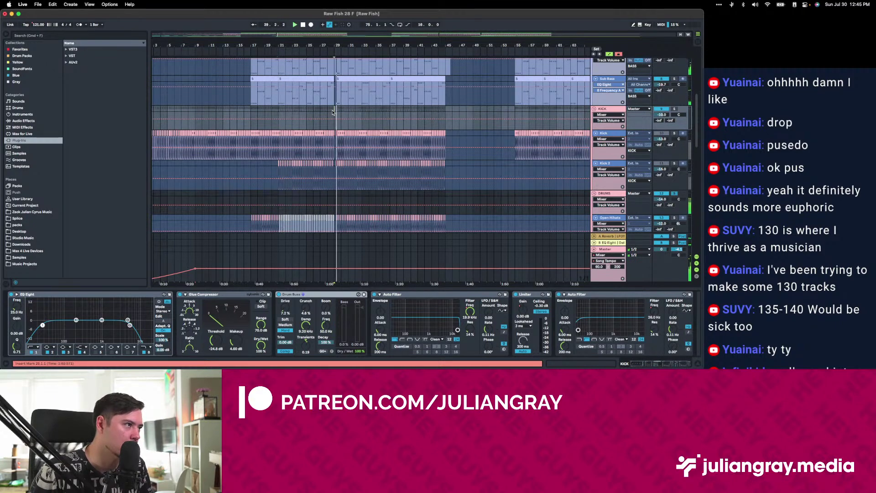
left_click_drag(662, 117, 662, 114)
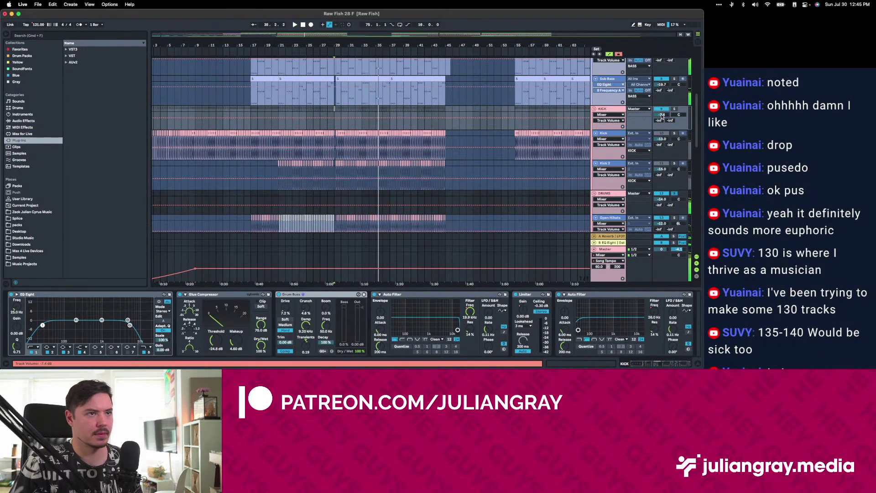
left_click(371, 128)
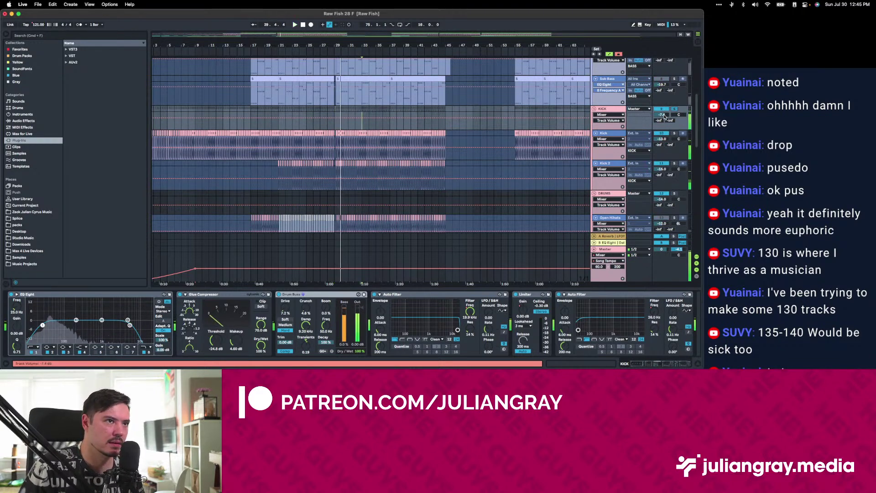
left_click_drag(661, 115, 661, 120)
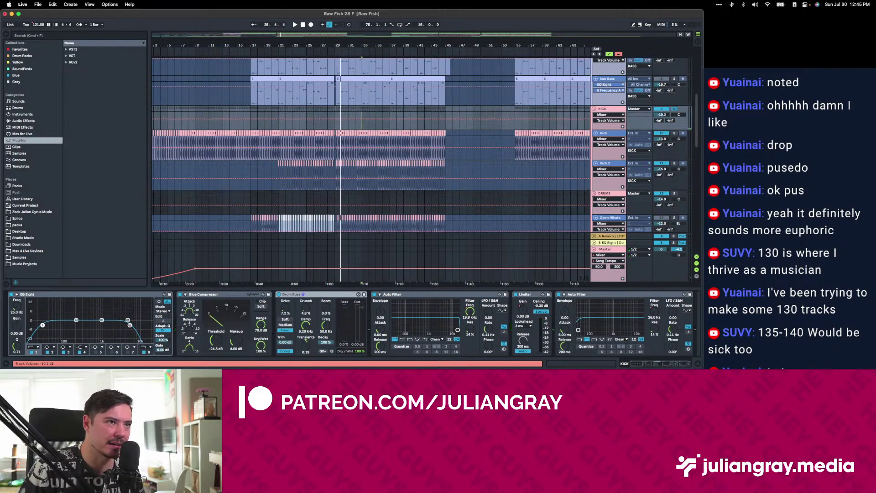
Turn off high-cut band 8 in the KICK group's EQ Eight and check the change by playing from bar 17.
left_click(130, 325)
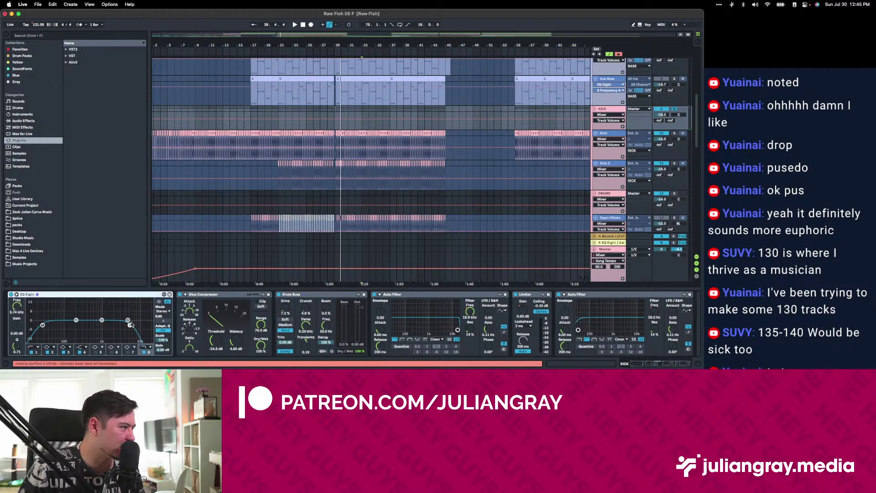
left_click(147, 352)
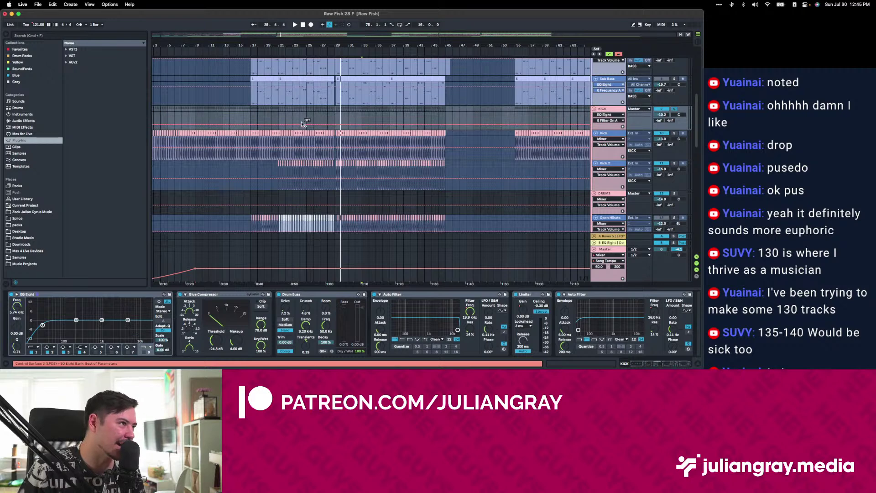
left_click(276, 116)
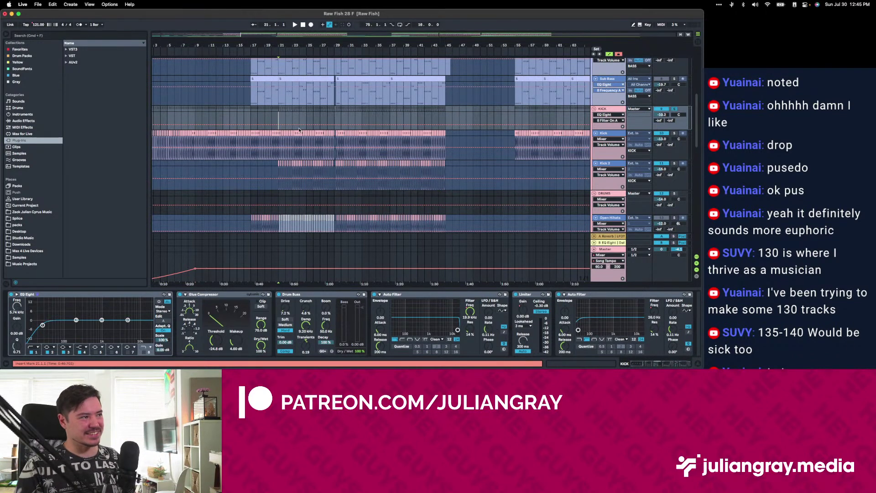
left_click(250, 115)
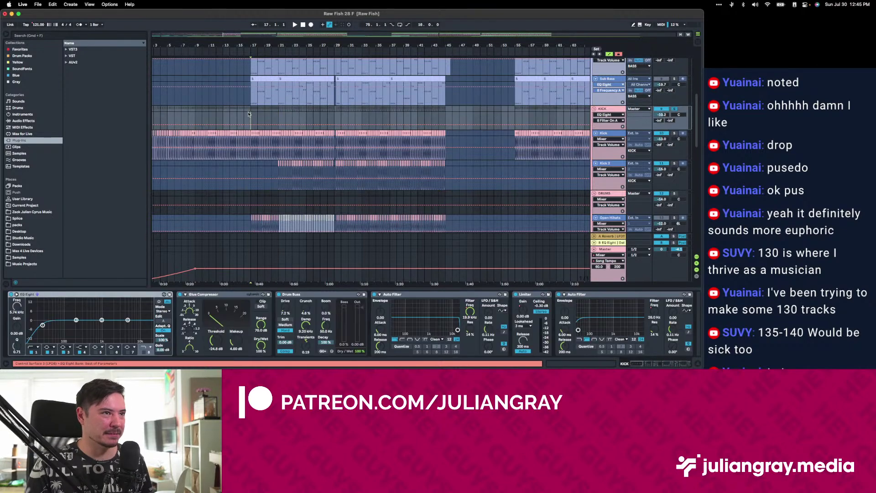
key("space")
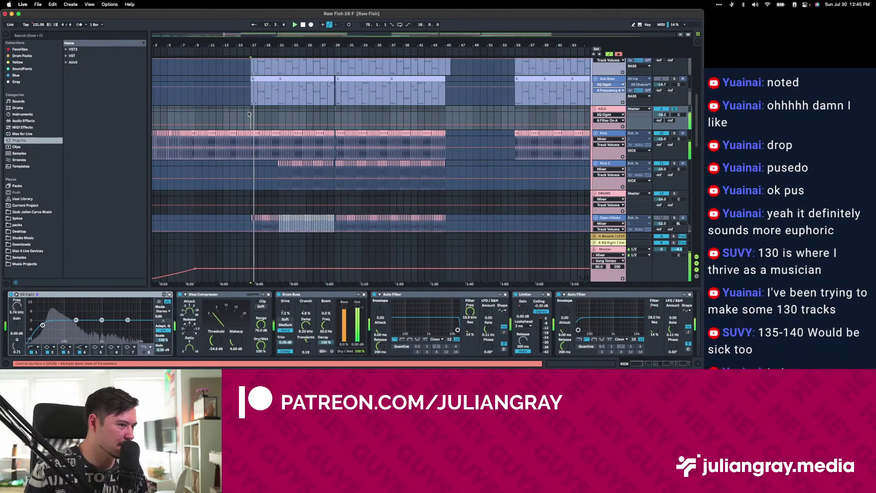
left_click(145, 352)
left_click(144, 352)
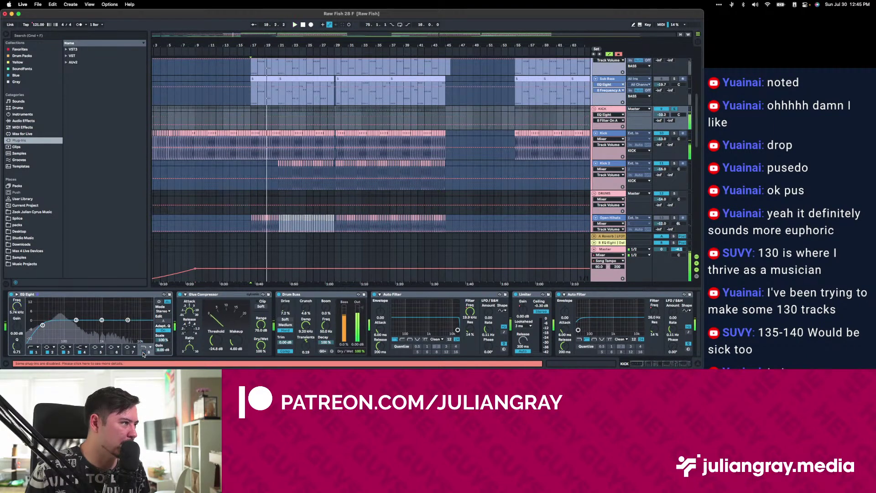
key("space")
Turn off high-cut band 8 in the first EQ Eight on the BASS group.
scroll(657, 105, "up", 3)
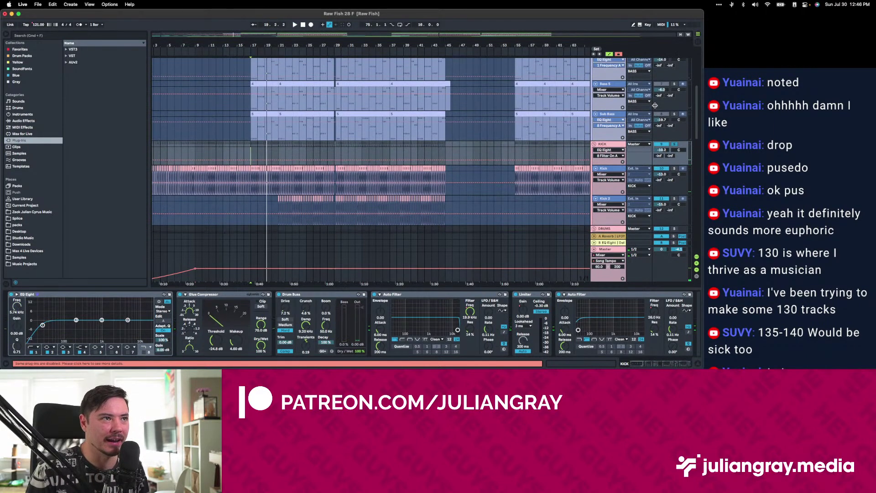
scroll(657, 108, "up", 6)
left_click(607, 122)
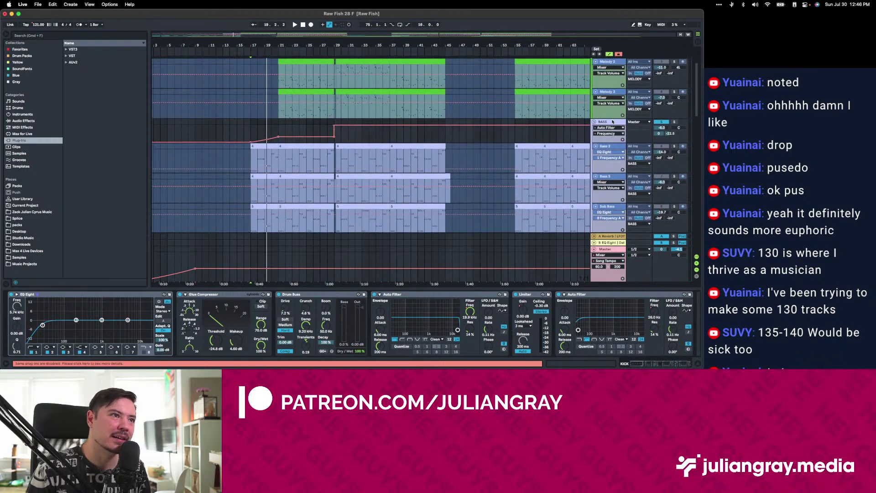
left_click(132, 326)
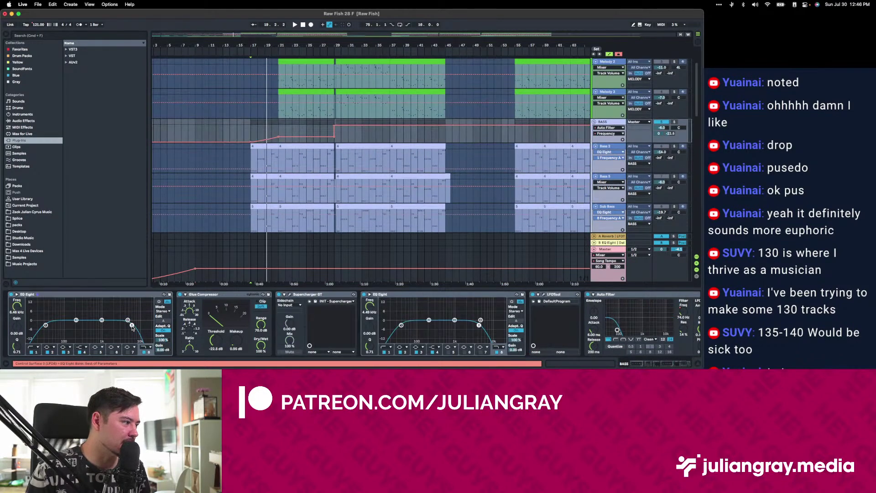
left_click(144, 349)
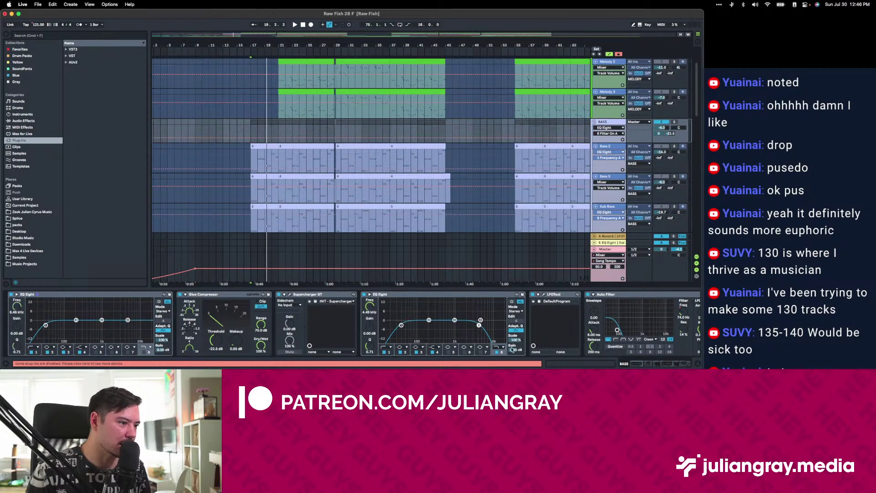
Delete the second EQ Eight, between Supercharger GT and LFOTool, from the BASS group's chain.
left_click(462, 295)
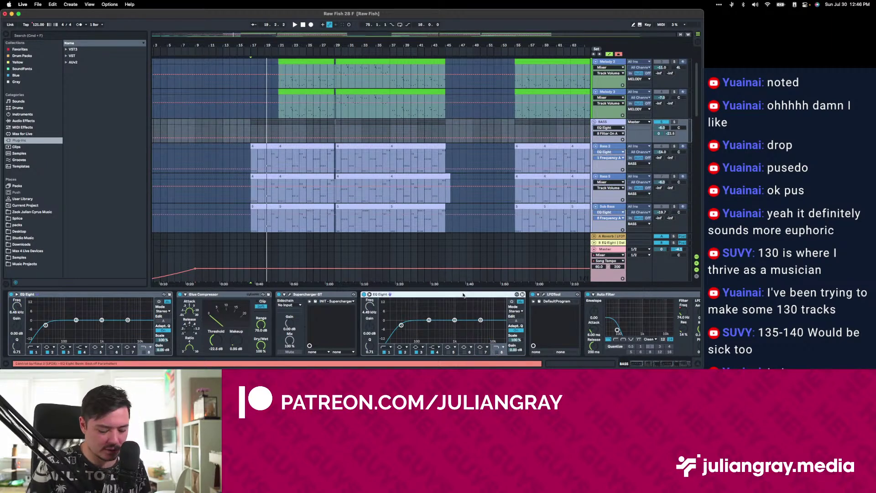
key("Delete")
left_click(141, 295)
Solo the BASS group and play it from bar 17, followed by the drop from bar 29.
key("space")
scroll(459, 97, "up", 3)
key("space")
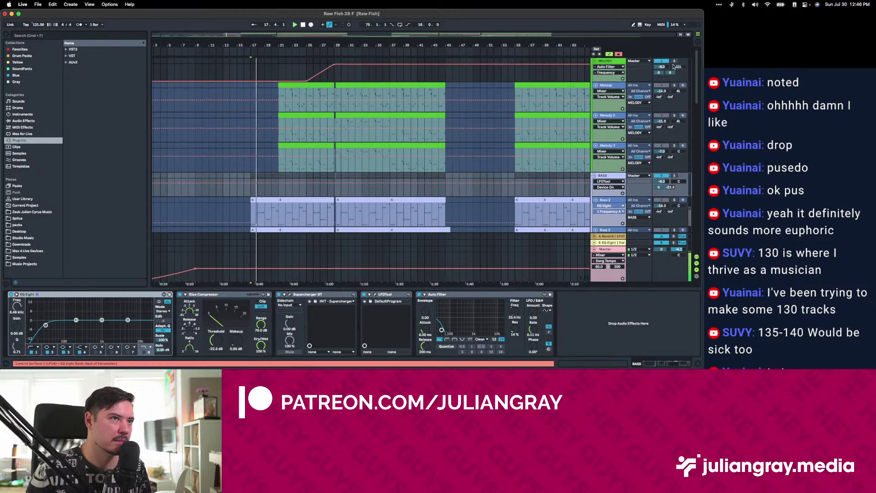
scroll(277, 189, "down", 2)
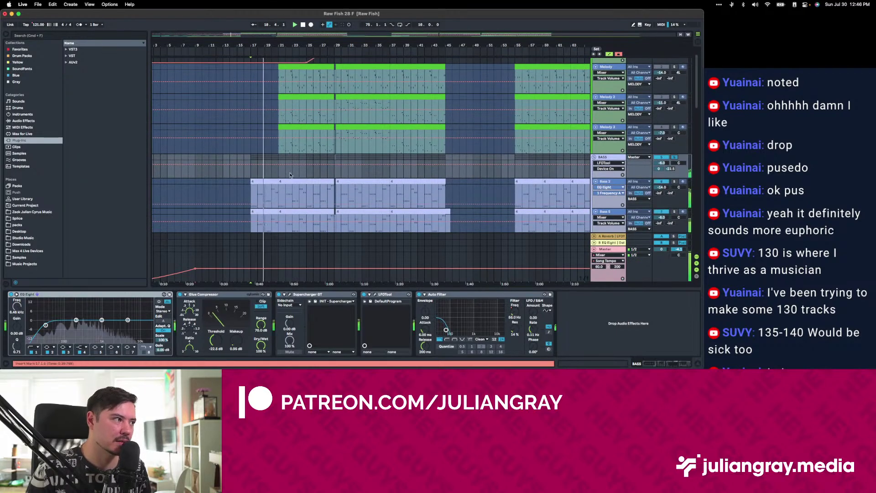
left_click(336, 192)
key("space")
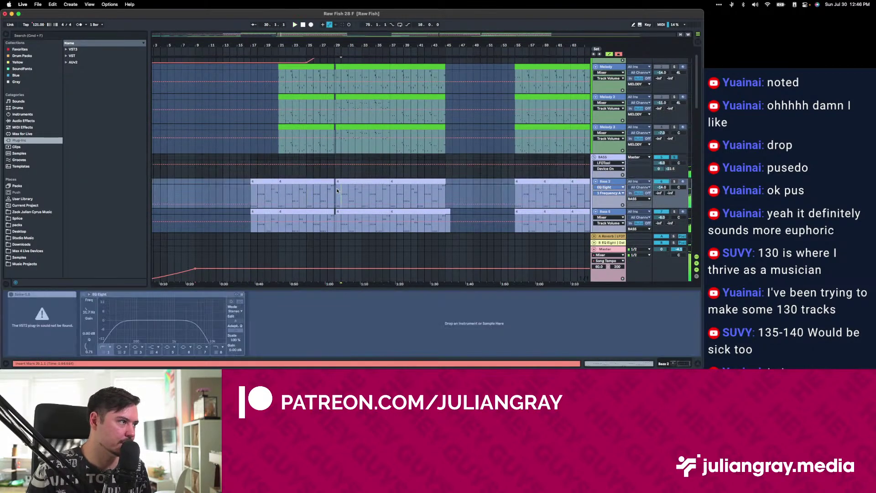
key("space")
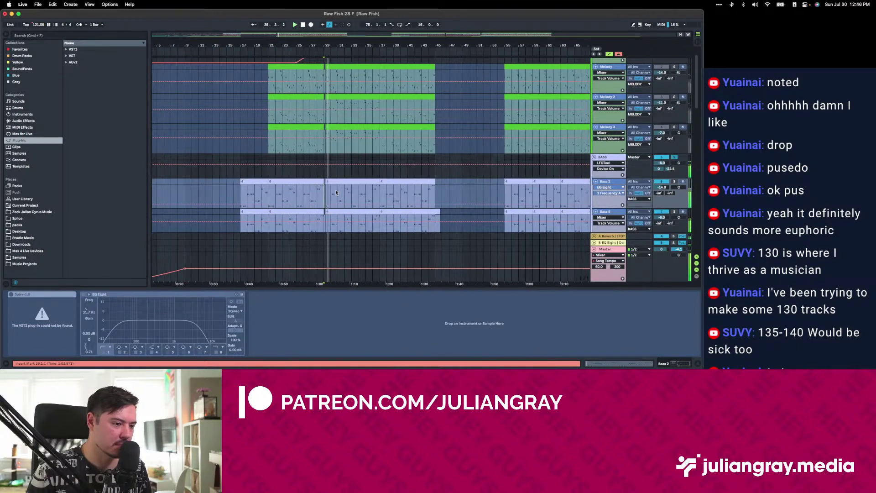
Compare the drop with band 8 of the BASS group's EQ Eight on and off, leaving the band off.
scroll(335, 190, "down", 1)
left_click(237, 146)
left_click(145, 354)
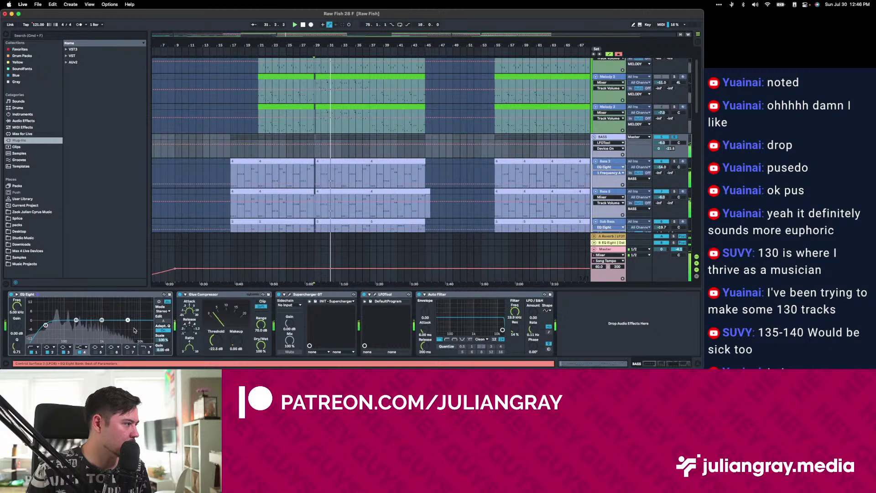
left_click(146, 354)
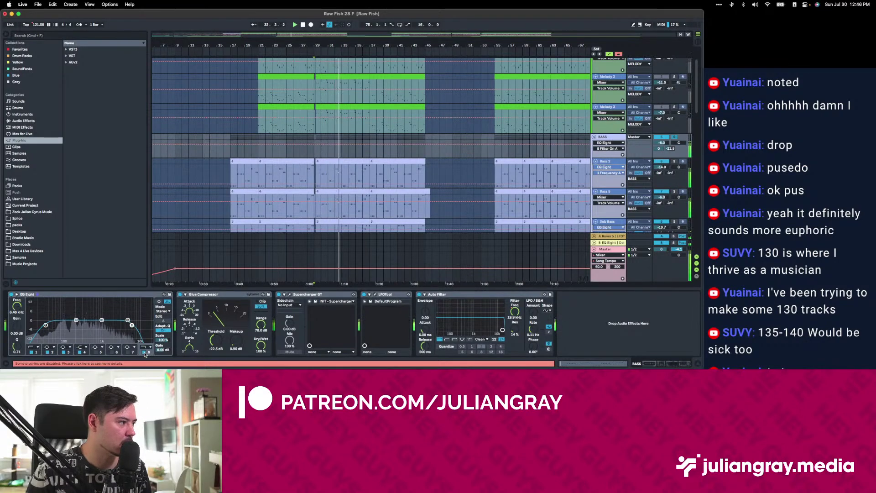
left_click(145, 354)
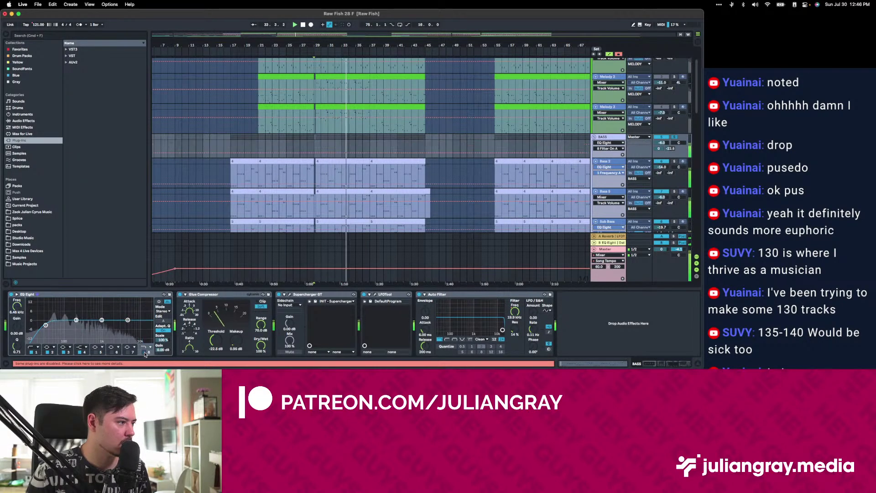
left_click(146, 354)
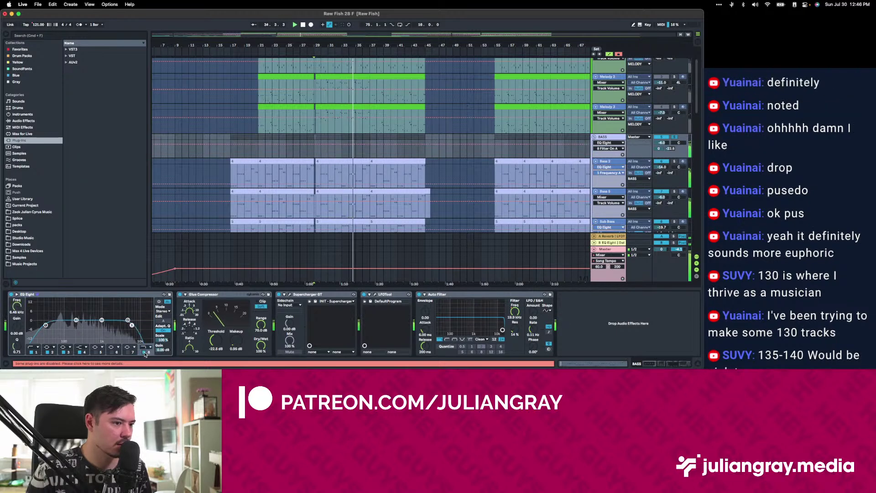
left_click(145, 354)
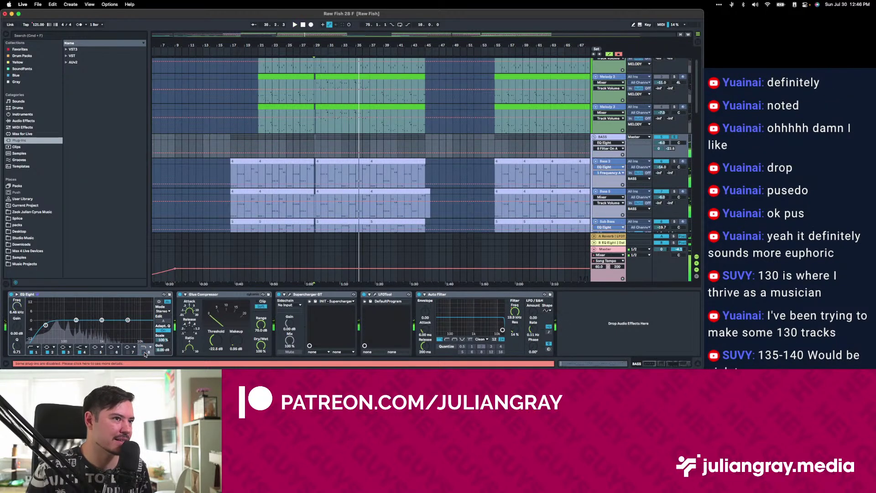
Examine the device chains of the individual bass tracks and the Sub Bass inside the BASS group.
left_click(604, 161)
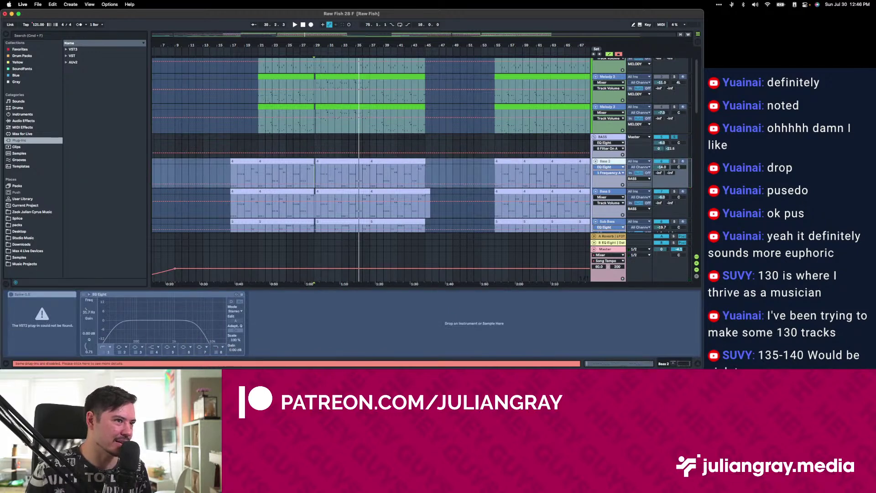
left_click(605, 191)
scroll(604, 194, "down", 2)
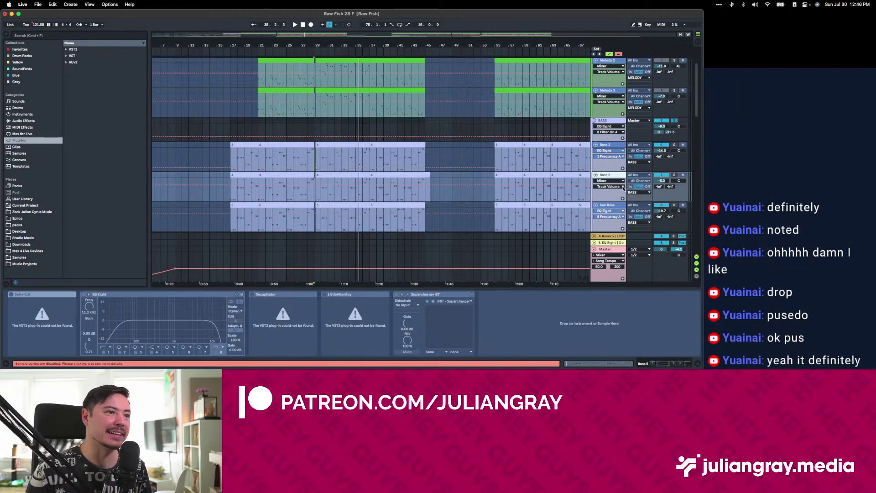
left_click(600, 205)
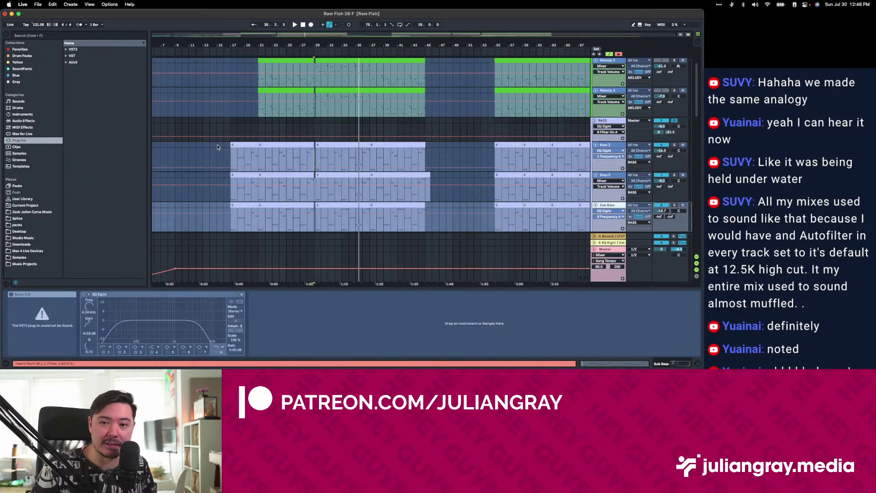
Audition the soloed BASS group from bar 17 and within the drop from about bar 32, watching its EQ Eight spectrum.
left_click(230, 131)
scroll(230, 133, "up", 2)
scroll(230, 133, "up", 2)
scroll(231, 134, "right", 3)
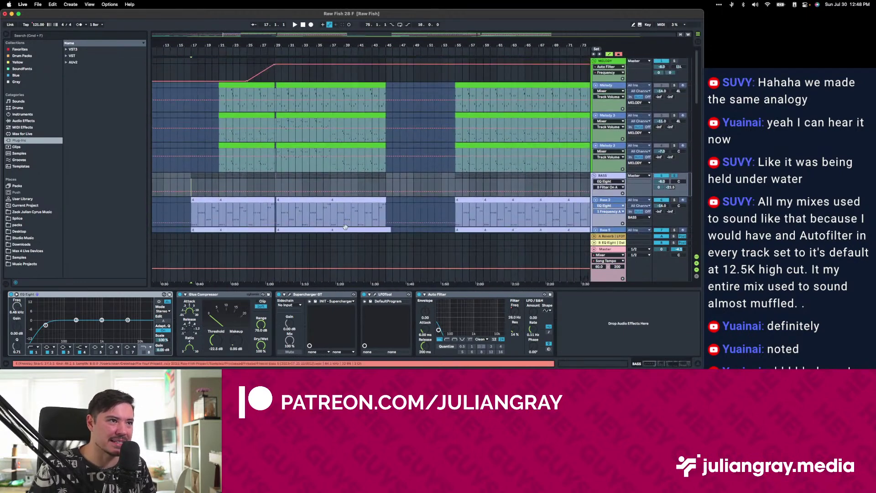
key("space")
scroll(274, 152, "down", 2)
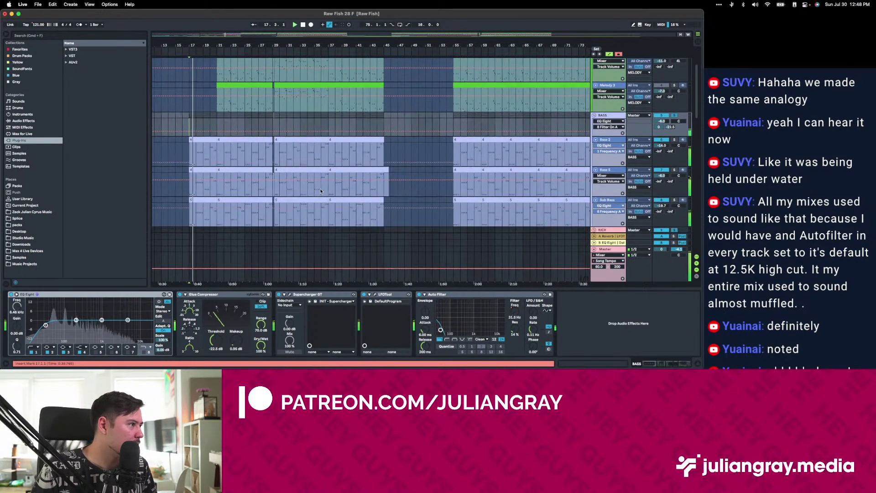
left_click(274, 152)
left_click(293, 119)
key("space")
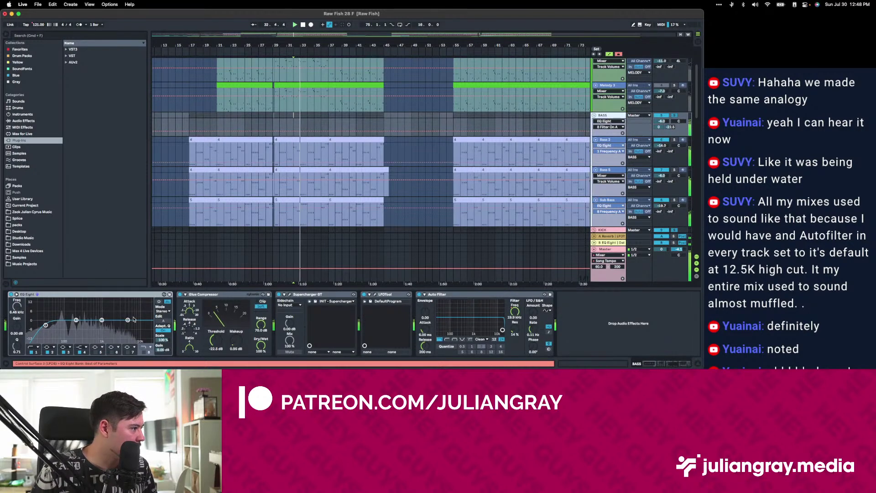
left_click(332, 120)
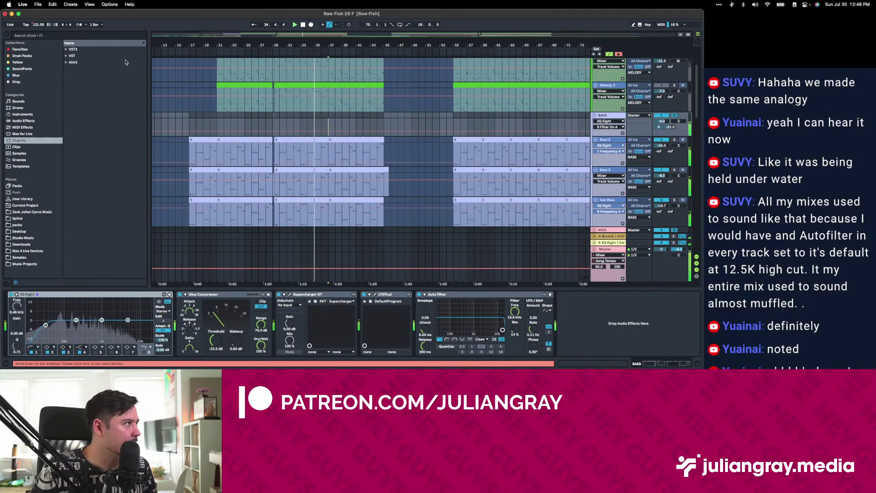
key("space")
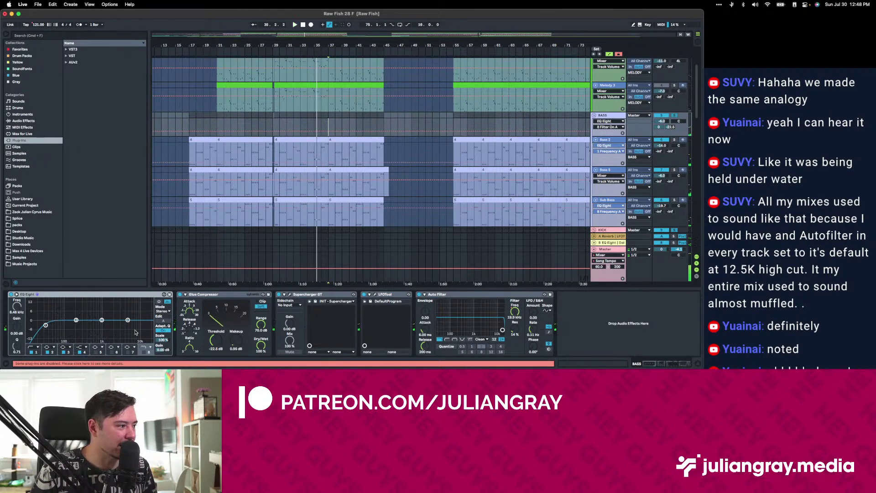
Insert a new EQ Eight before the BASS group's Glue Compressor and boost its band 4 high shelf about 5.8 dB around 1.41 kHz.
left_click(22, 121)
left_click_drag(90, 49, 184, 331)
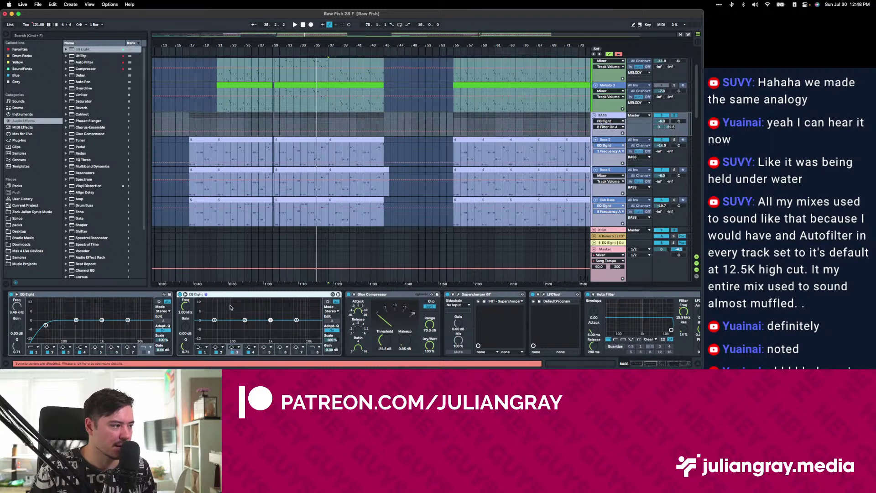
left_click_drag(296, 320, 276, 312)
Play the drop from bar 29 and adjust the new EQ Eight's high shelf to about 2.50 kHz with 7.81 dB gain.
left_click(277, 147)
left_click(274, 148)
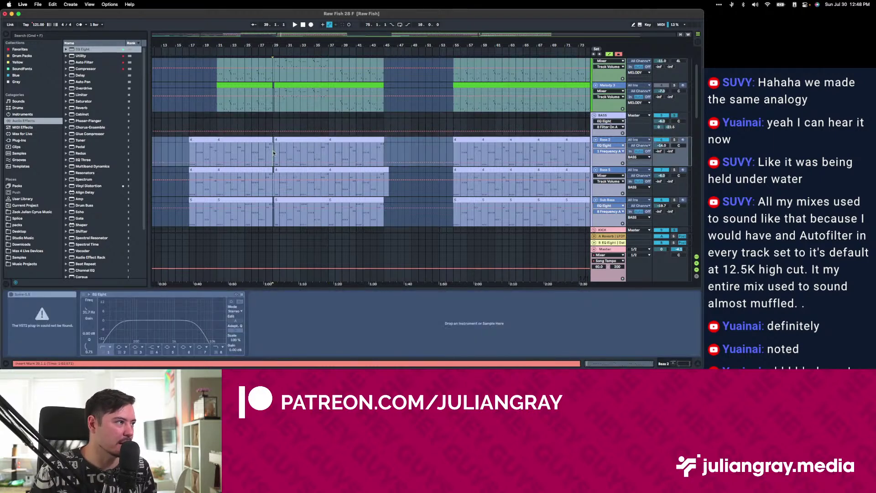
left_click(275, 123)
key("space")
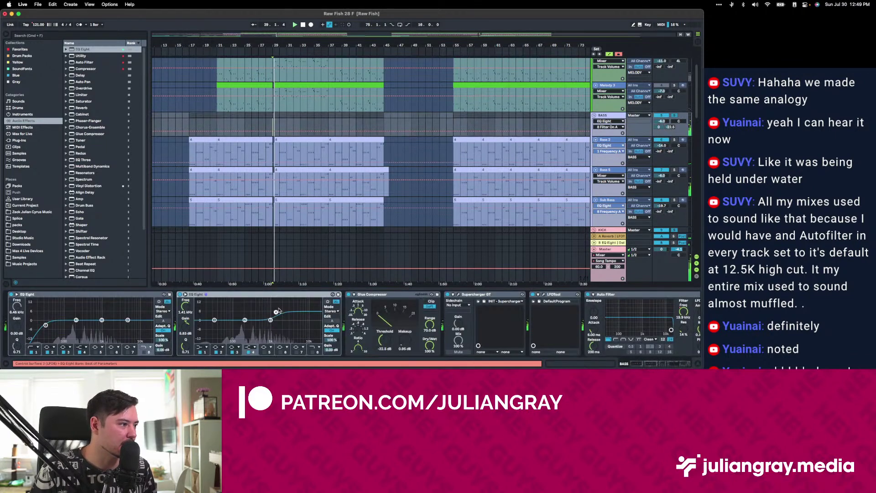
left_click_drag(276, 312, 278, 311)
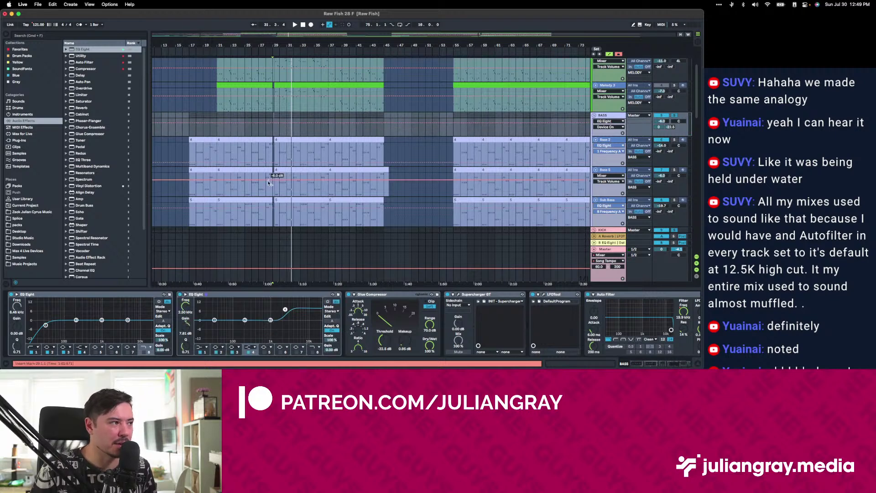
Deactivate the new EQ Eight on the BASS group and select the Bass 2 clip that ends at bar 37.
key("Down")
key("Down")
left_click(273, 132)
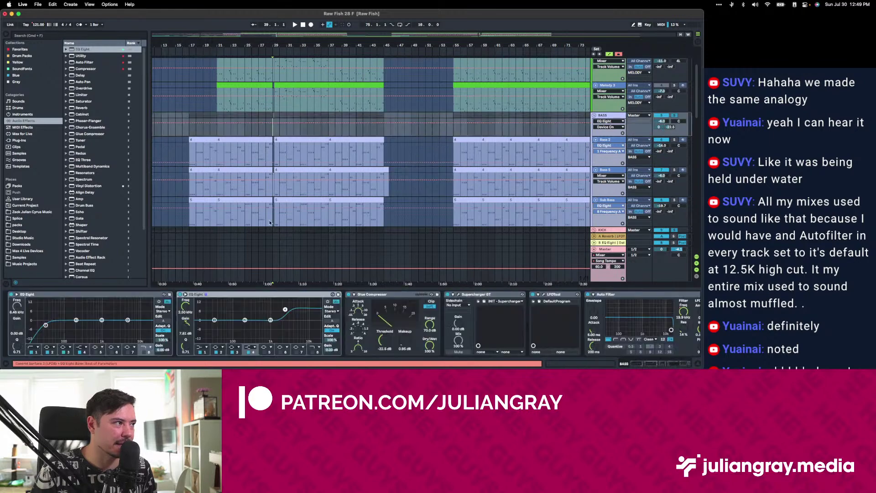
left_click(181, 294)
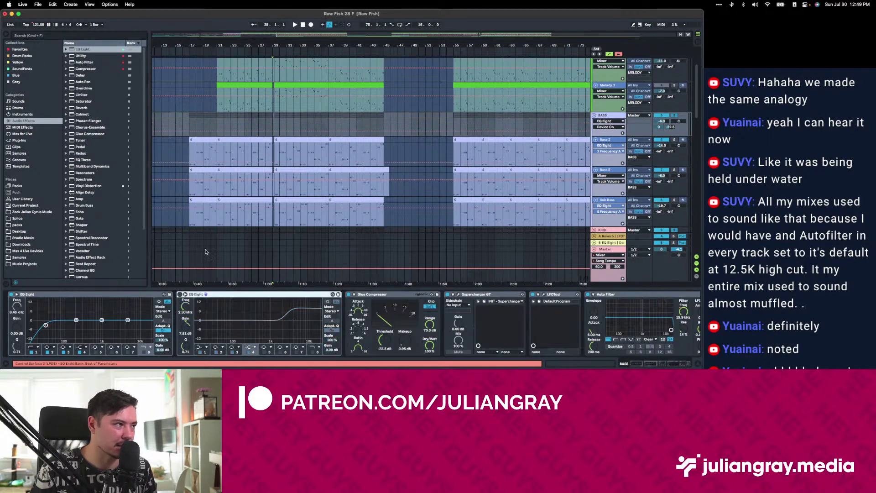
left_click(301, 141)
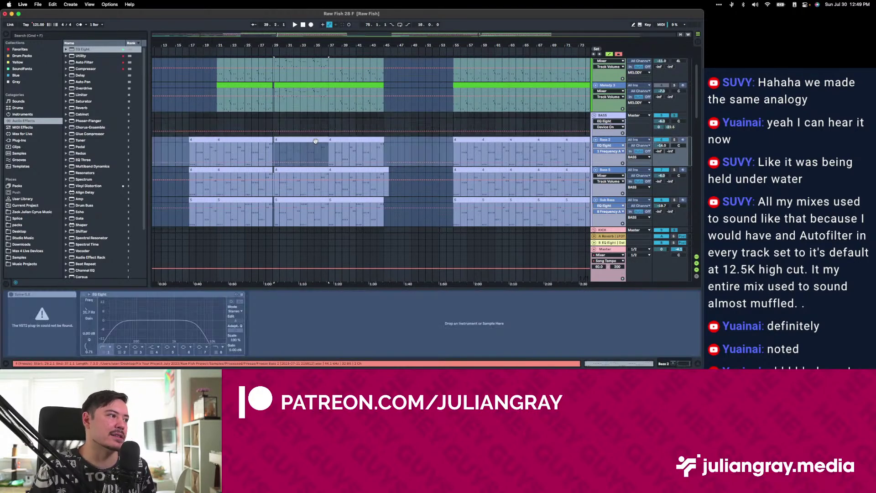
Rename the BASS group's second EQ Eight to "DELETE ME WHEN YOU REMOVE THE LOW PASS ON THE CHILD LAYERS".
left_click(307, 123)
left_click(179, 295)
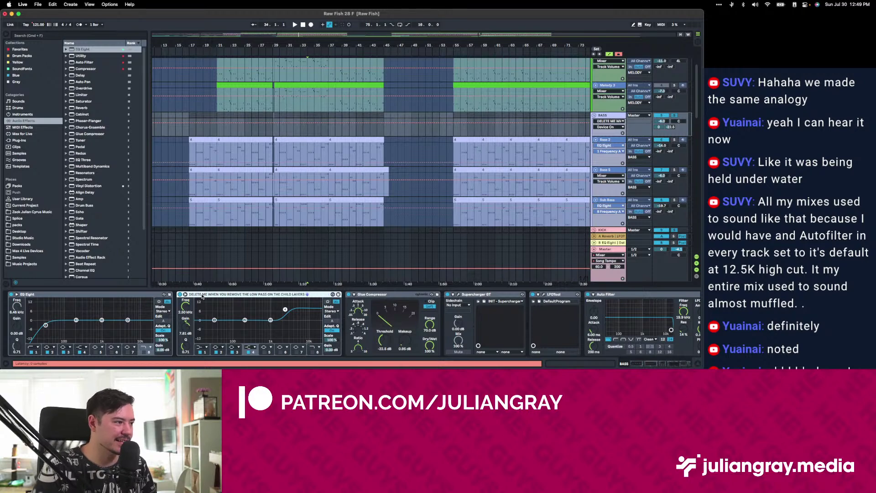
Select the LEAD group to show its device chain and audition the drop from bar 29.
scroll(325, 146, "down", 5)
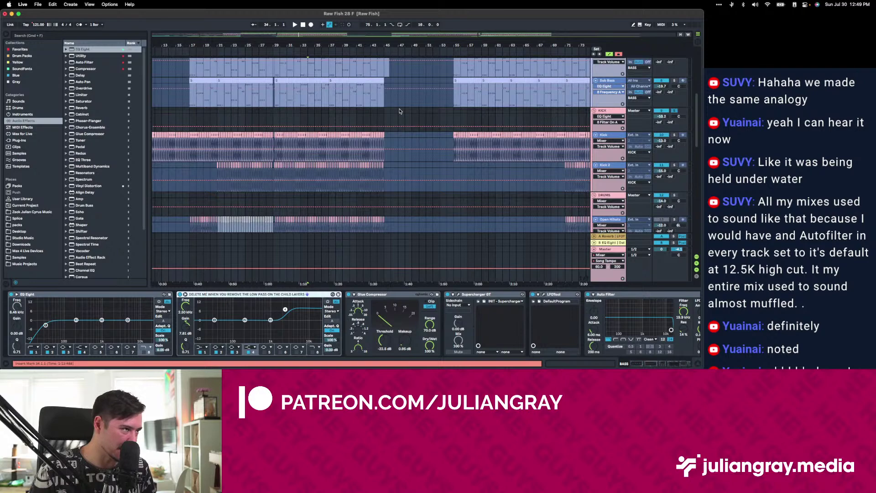
scroll(399, 116, "down", 5)
scroll(400, 118, "down", 4)
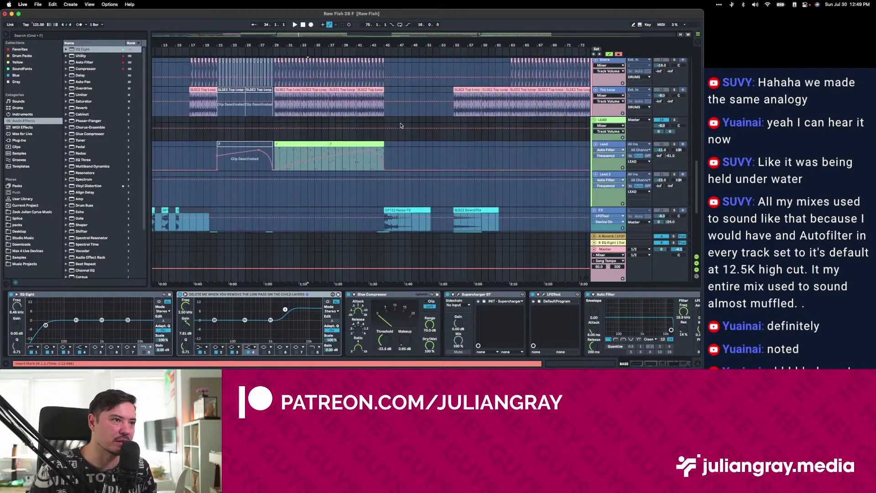
left_click(618, 116)
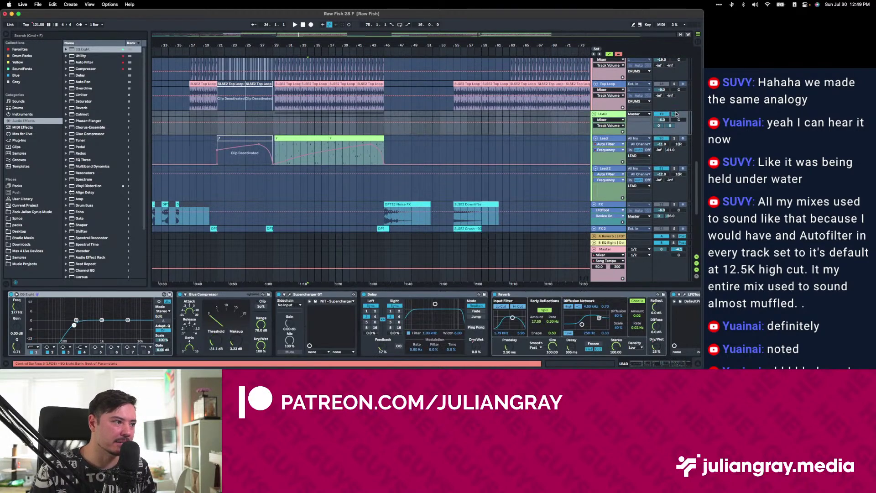
left_click(274, 135)
key("space")
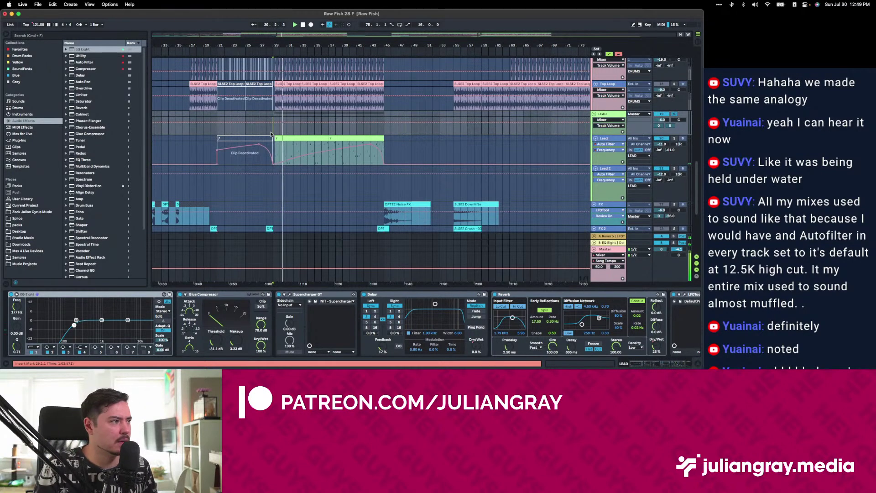
Play the section from bar 75 and compare the LEAD group's devices with those on its Lead track.
left_click(326, 160)
scroll(326, 161, "right", 10)
left_click(424, 137)
key("space")
key("space")
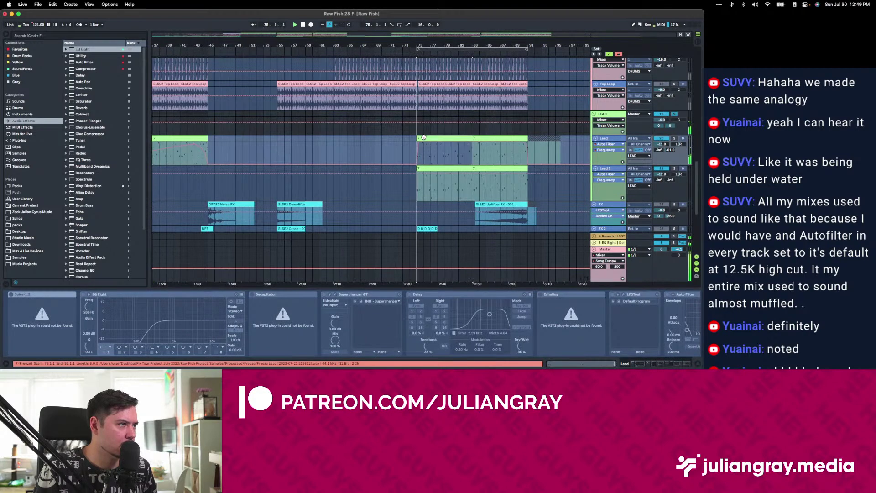
left_click(618, 114)
left_click(607, 138)
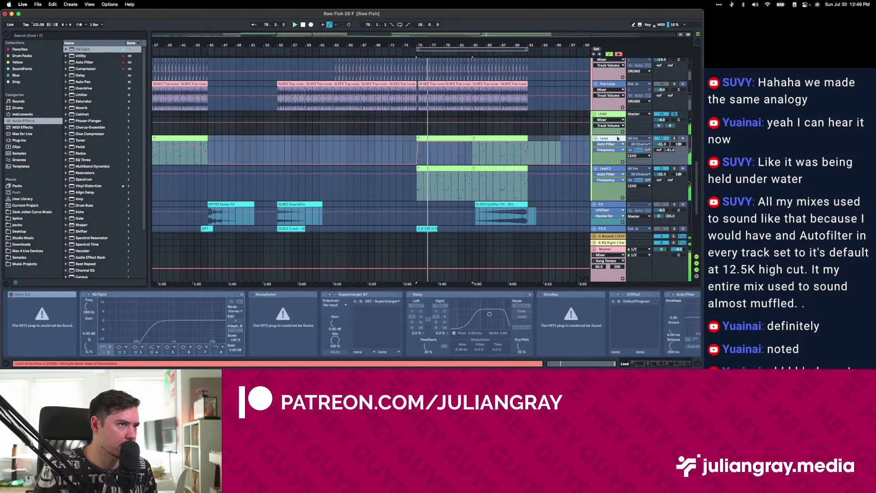
Examine the Lead 2 and Pads 2 device chains for filtering.
scroll(366, 342, "right", 3)
scroll(510, 141, "left", 10)
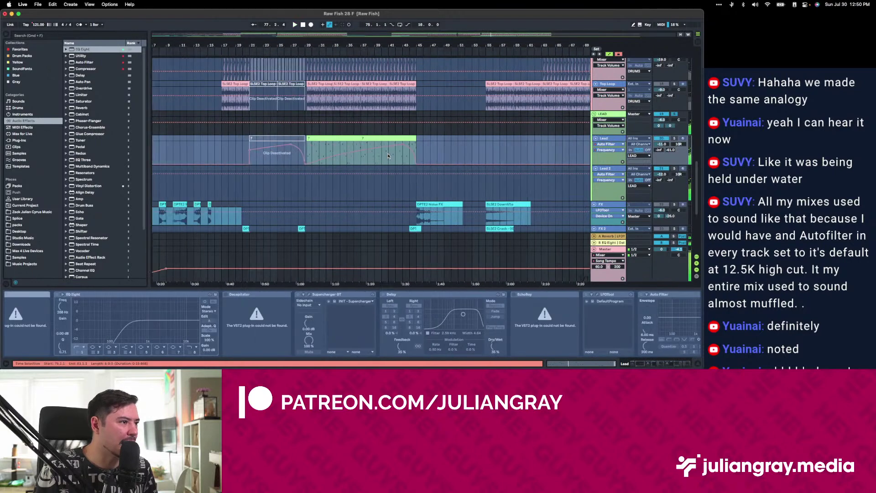
scroll(507, 139, "right", 9)
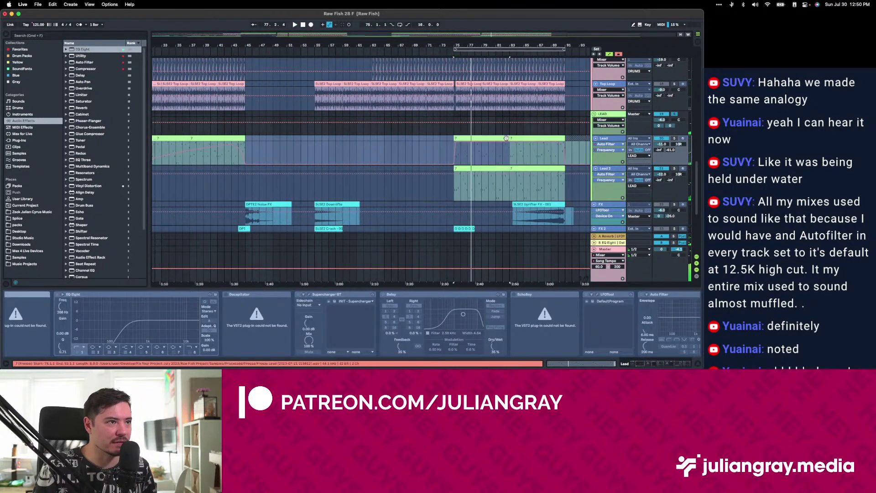
left_click(488, 171)
scroll(487, 174, "down", 3)
scroll(487, 174, "down", 6)
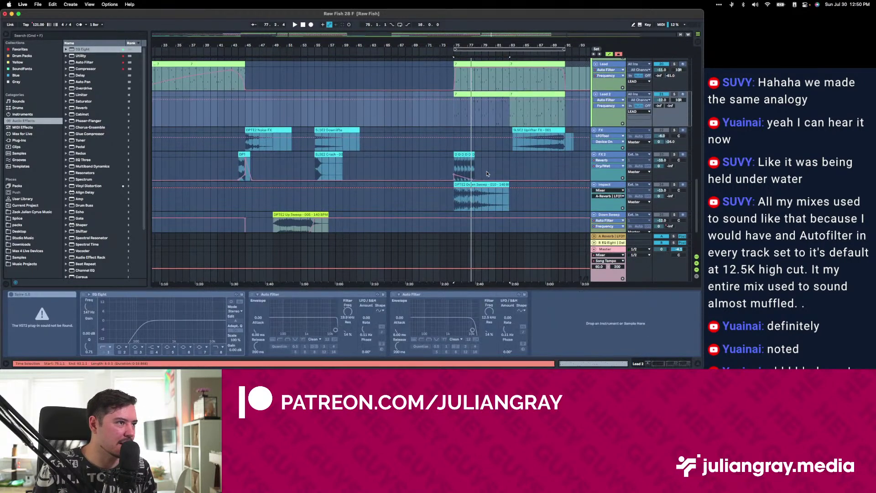
left_click(368, 198)
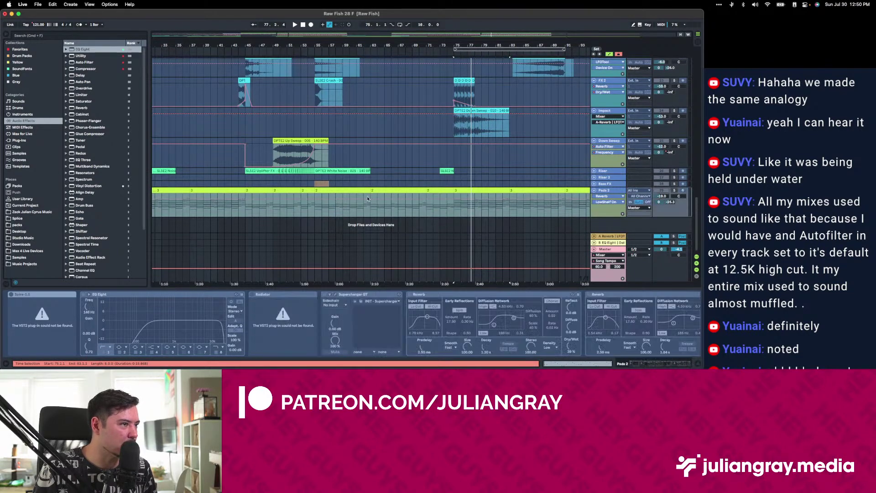
Examine the Melody track's EQ Eight and audition the MELODY group from bar 55 while watching its spectrum.
scroll(353, 108, "up", 10)
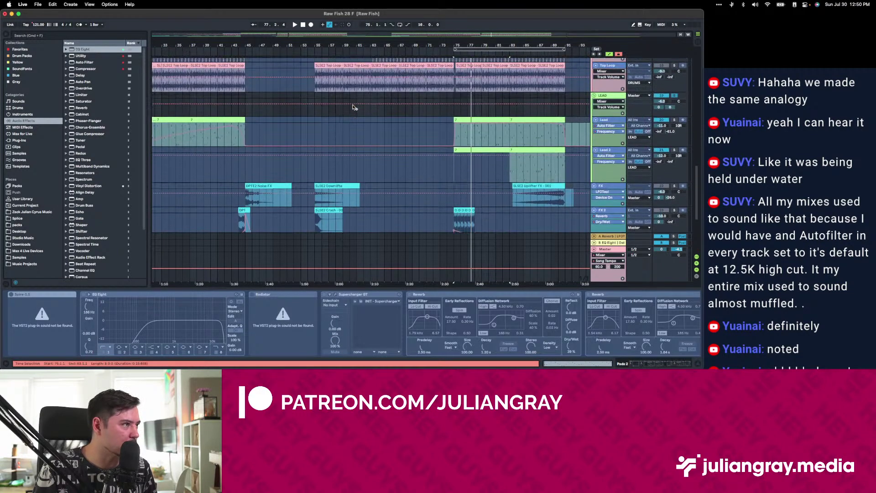
scroll(353, 108, "up", 8)
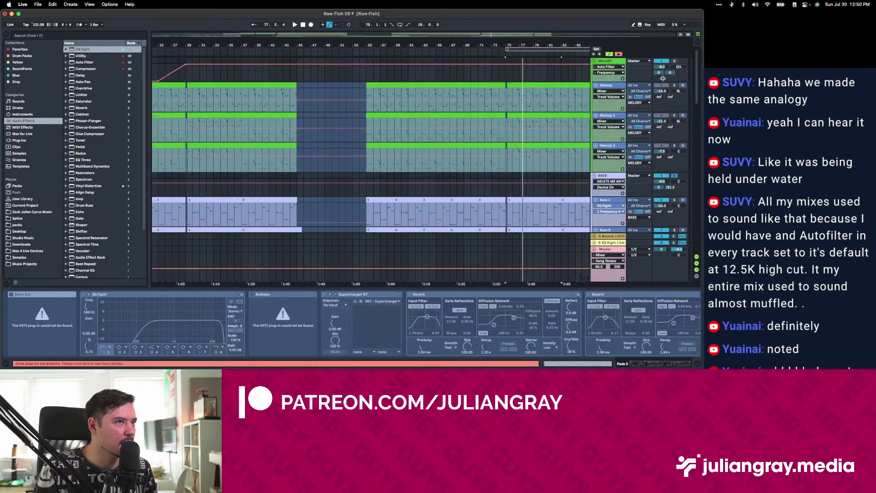
left_click(606, 61)
left_click(606, 85)
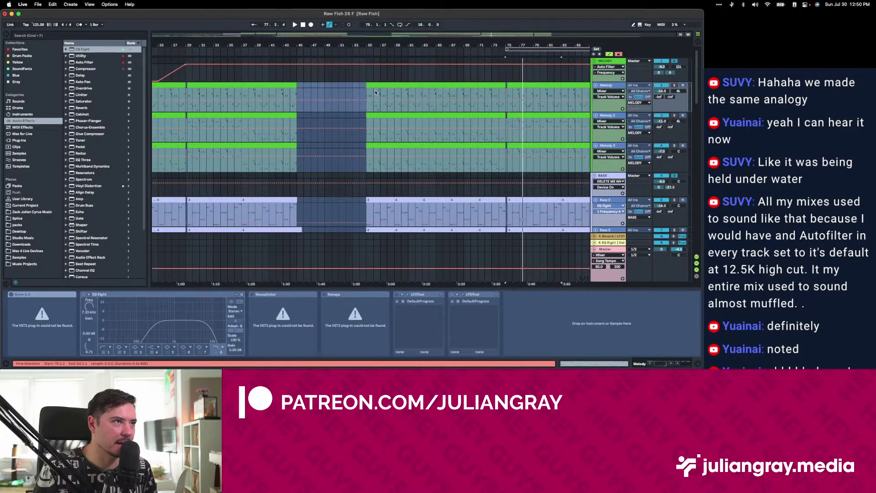
left_click(366, 76)
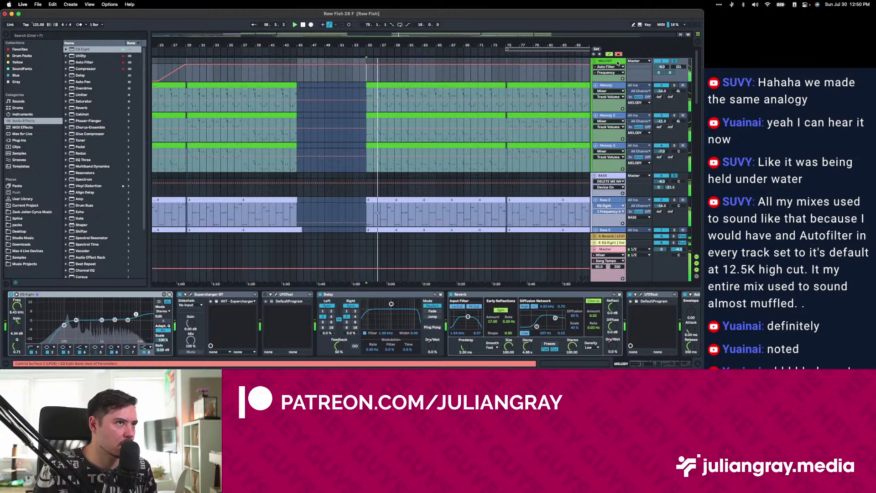
key("space")
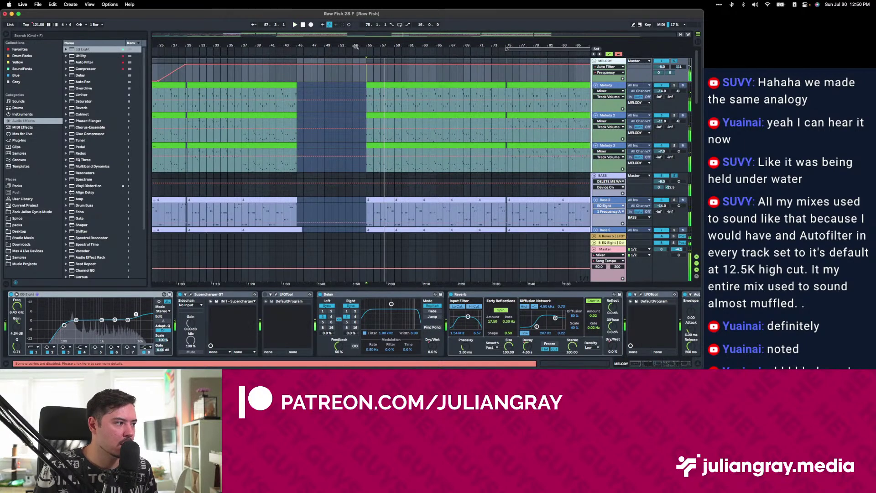
left_click(370, 93)
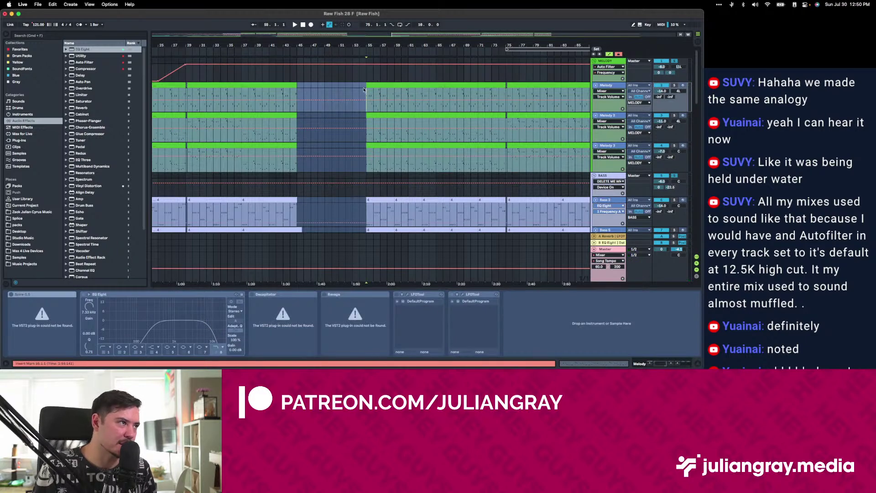
left_click(277, 171)
left_click(366, 91)
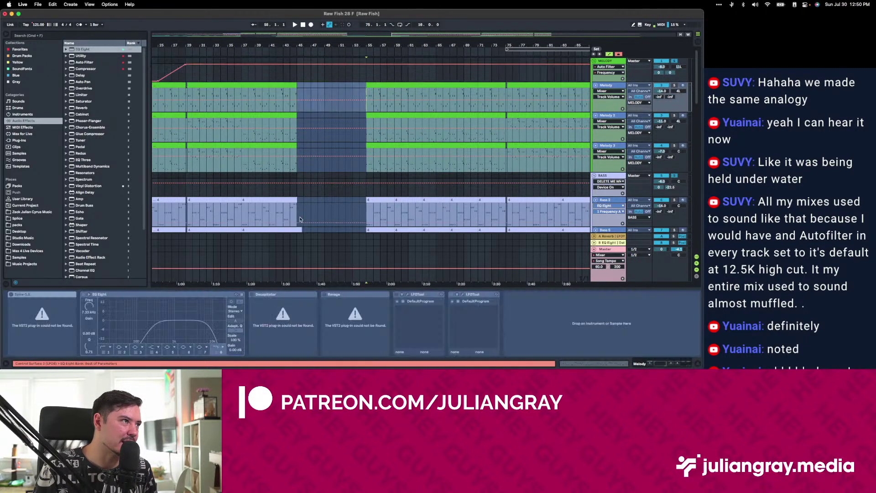
Add a copy of the "DELETE ME" EQ Eight at the end of the MELODY group's chain and adjust its high shelf to 3.37 kHz and about 6.3 dB.
left_click(368, 76)
scroll(477, 314, "right", 3)
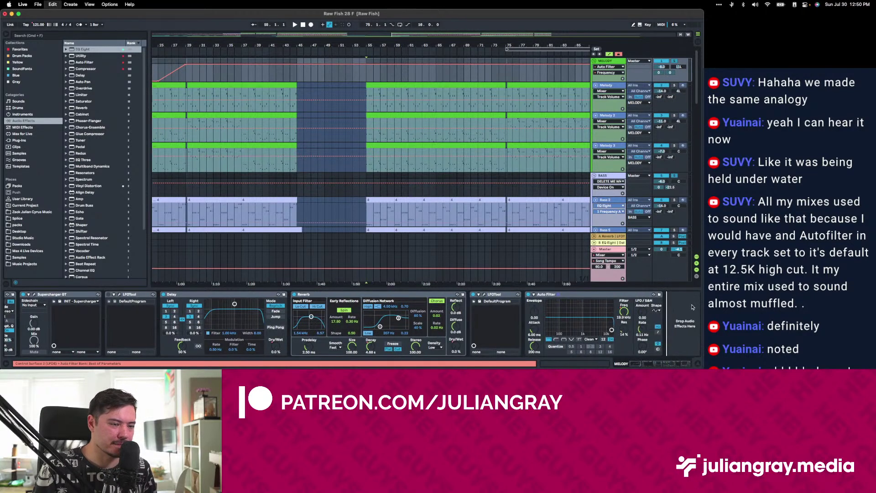
scroll(684, 314, "right", 3)
key("space")
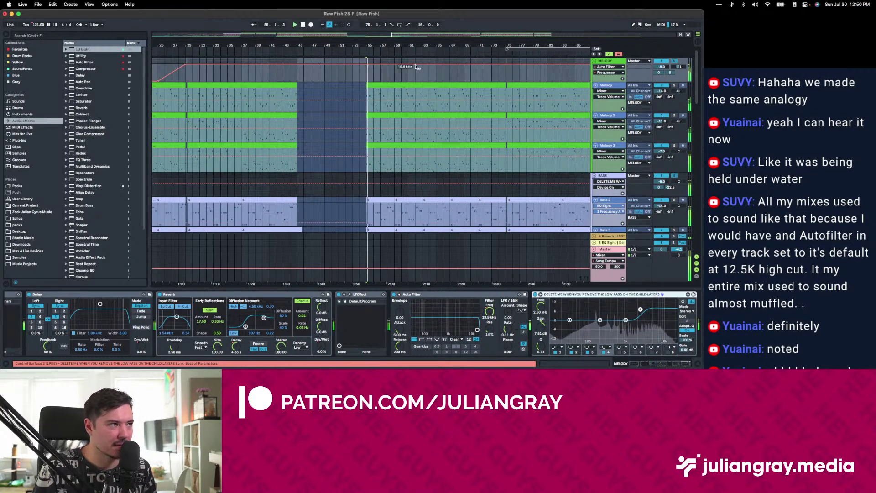
left_click_drag(640, 311, 641, 312)
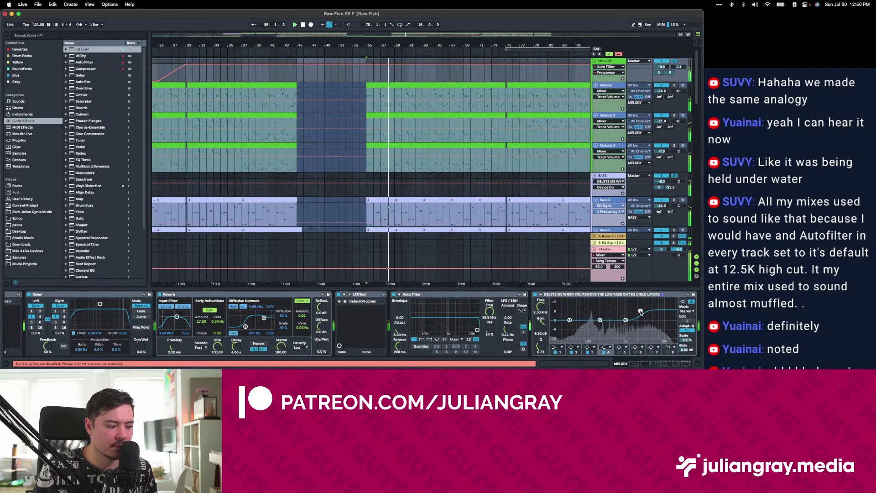
left_click_drag(641, 312, 645, 312)
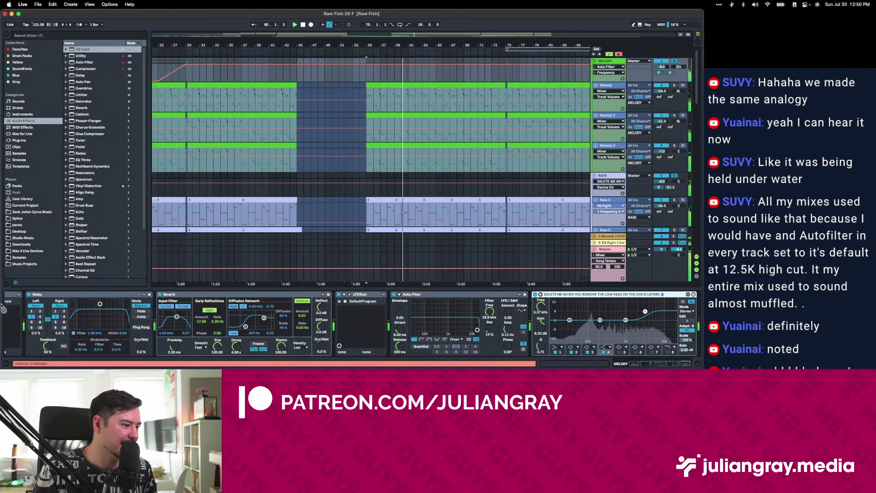
Move the "DELETE ME" EQ Eight directly after the first EQ Eight in the MELODY group's chain.
scroll(25, 304, "left", 1)
scroll(26, 305, "left", 10)
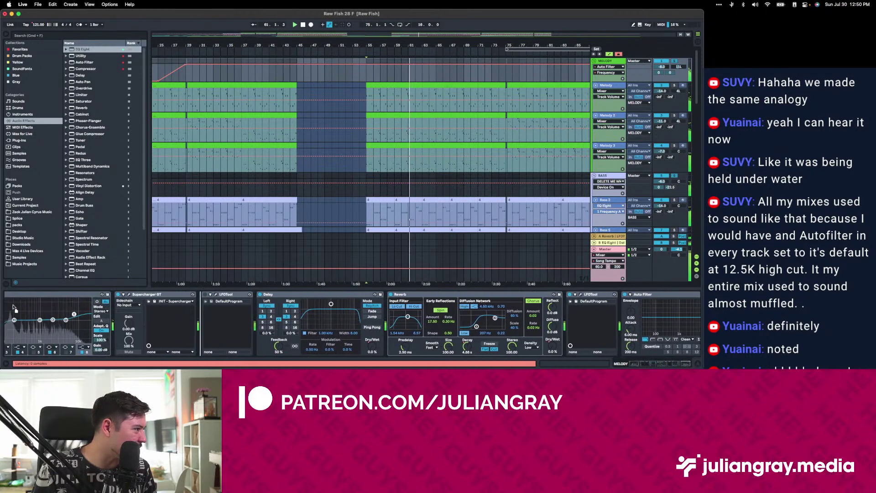
scroll(182, 322, "left", 5)
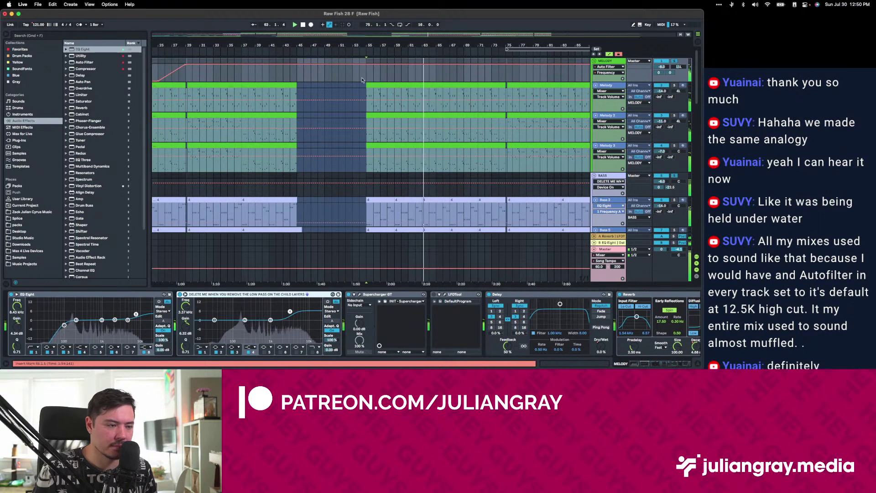
Examine the EQ Eight filters on the Melody and Melody 3 child tracks.
left_click(365, 94)
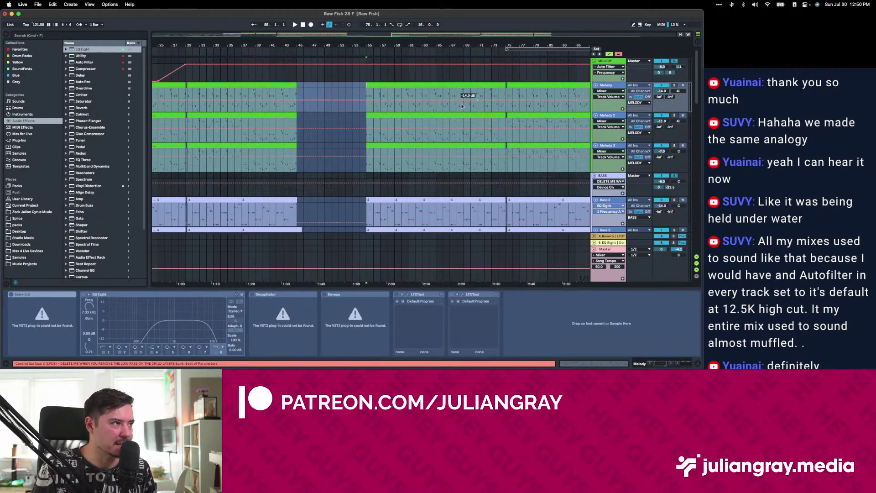
left_click(364, 151)
scroll(363, 146, "down", 5)
scroll(364, 144, "up", 5)
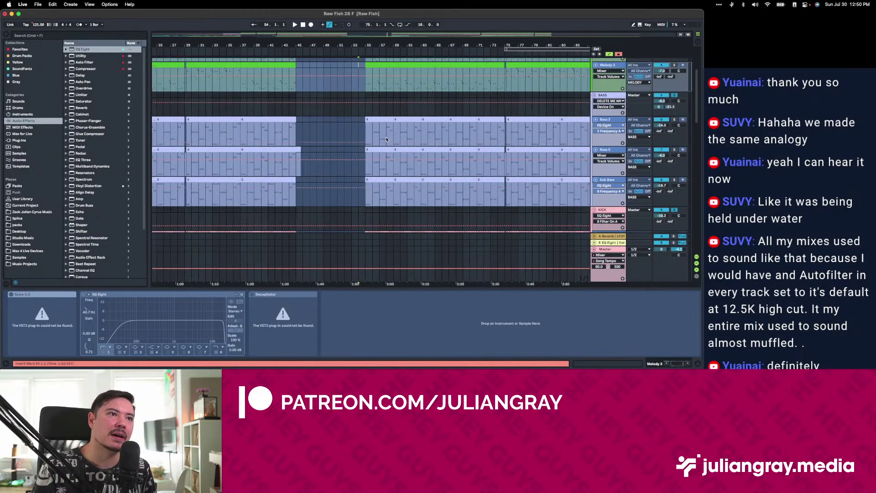
scroll(397, 144, "down", 8)
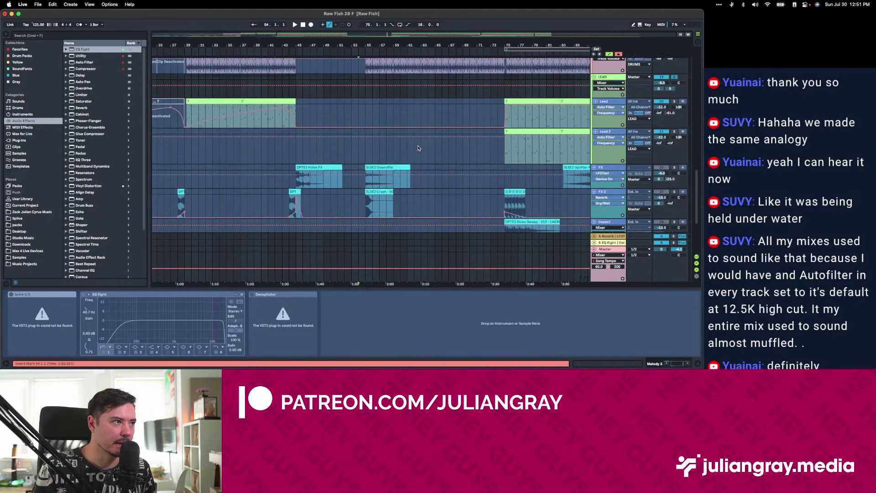
Play the LEAD group from bar 75 and boost its EQ Eight's band 4 high shelf about 3.6 dB around 2.8 kHz.
scroll(418, 148, "right", 5)
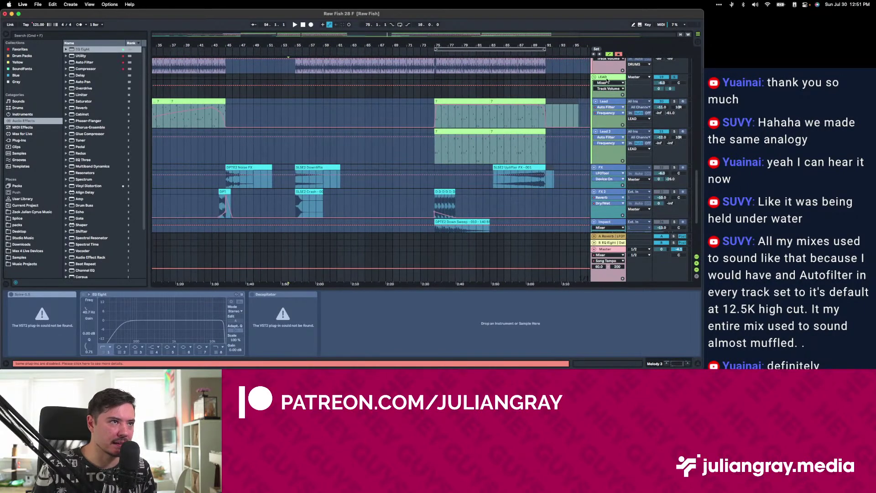
left_click(607, 80)
left_click(435, 86)
key("space")
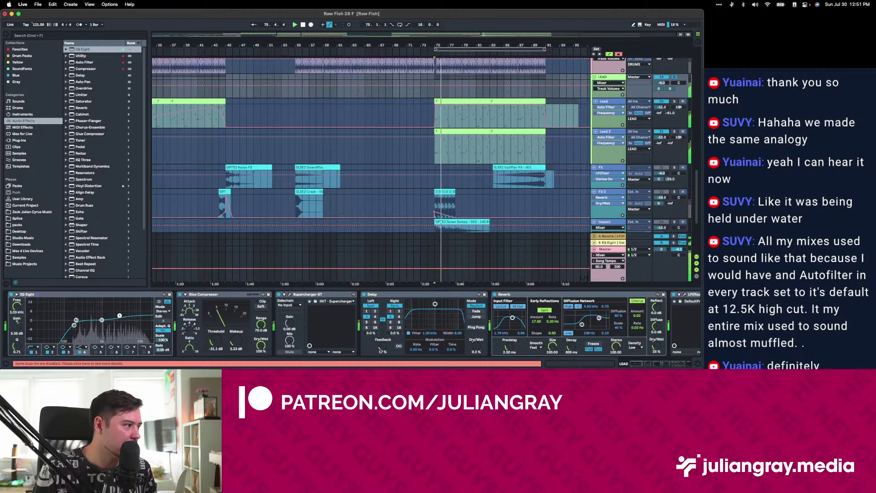
left_click_drag(120, 316, 120, 317)
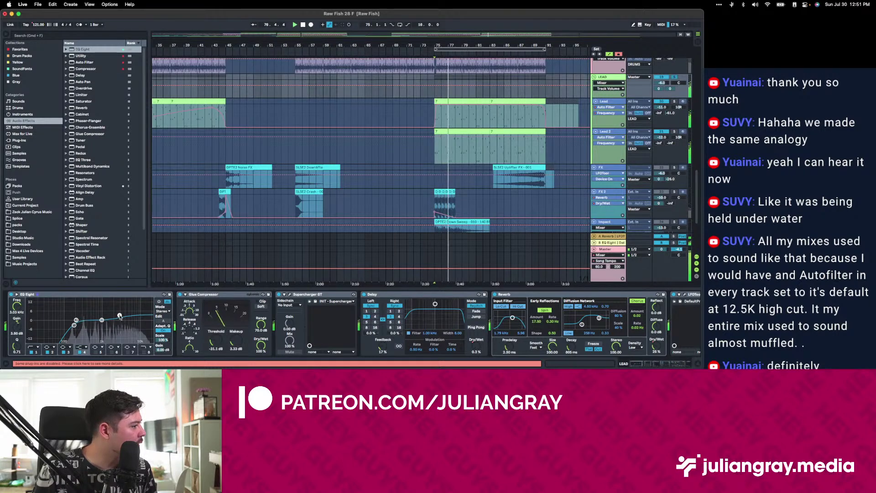
key("space")
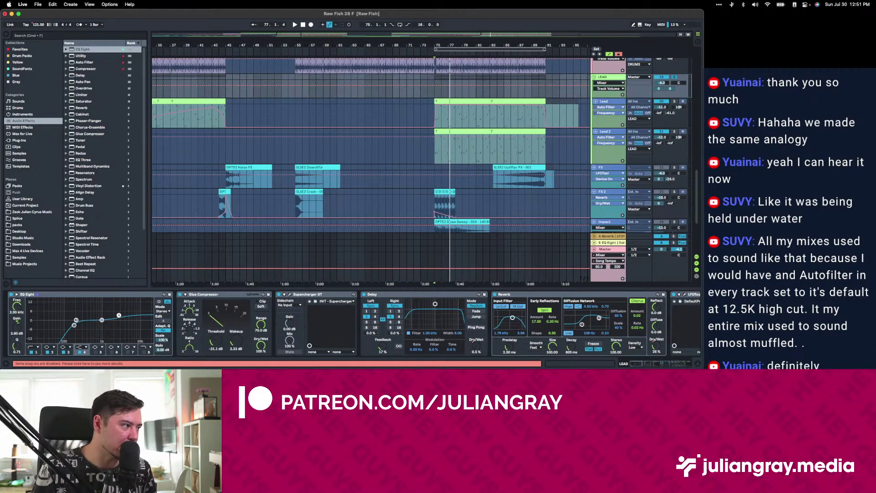
key("space")
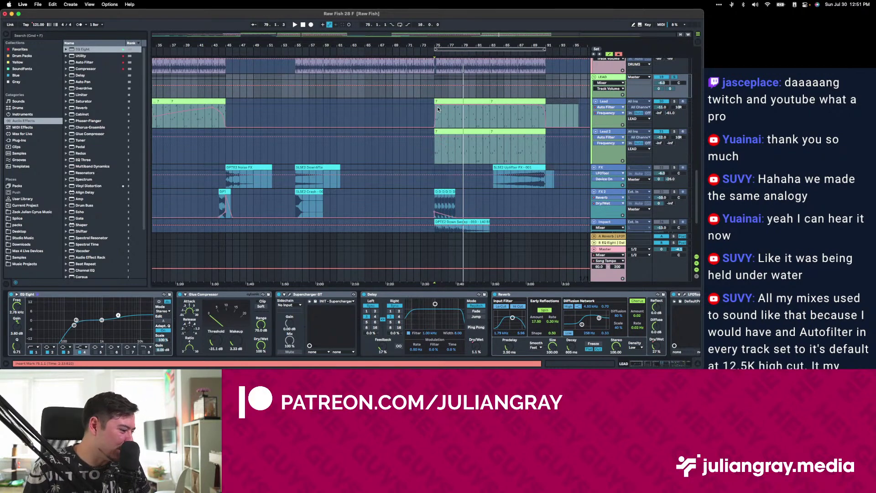
Examine the Top Loop and Snare device chains at bar 75 and return to the MELODY and BASS groups.
scroll(434, 111, "up", 5)
left_click(431, 132)
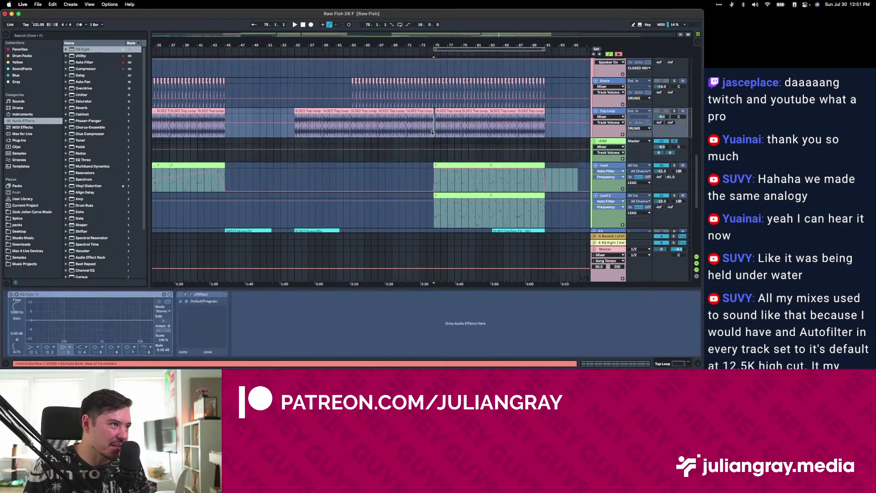
scroll(432, 130, "up", 1)
left_click(435, 125)
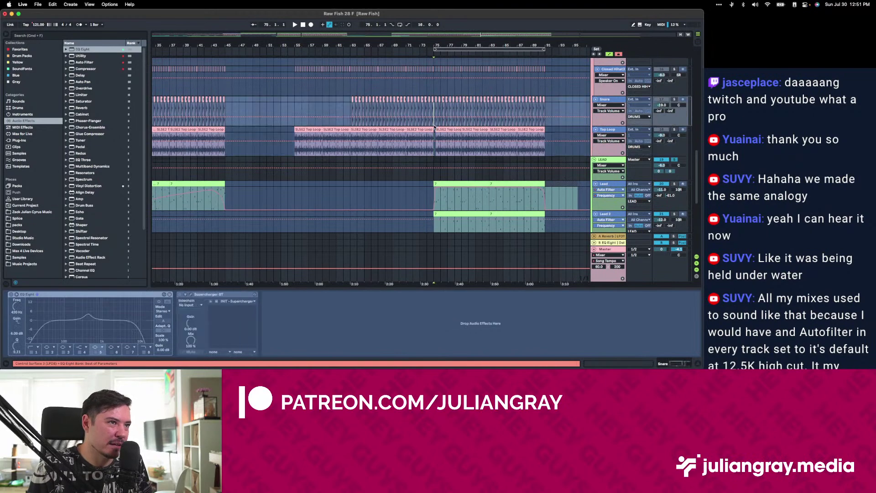
scroll(434, 127, "up", 9)
scroll(434, 128, "up", 5)
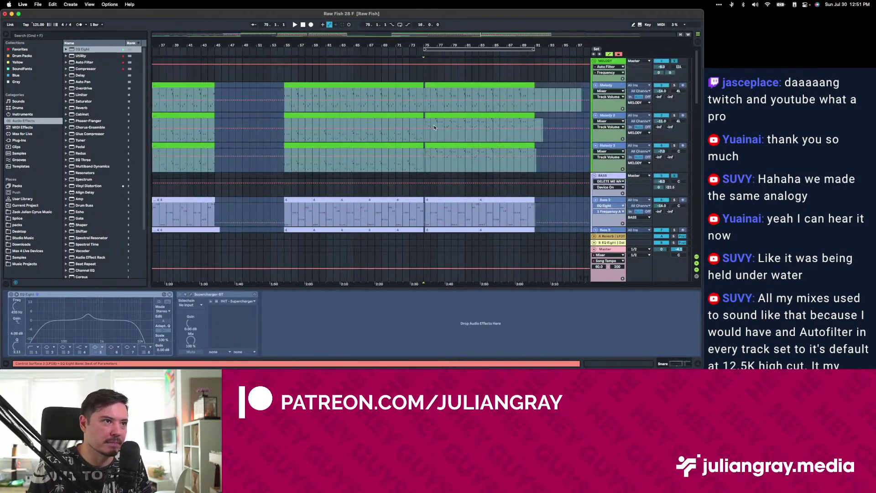
Examine the device chains of the BASS and MELODY groups and look over their arrangement around bars 55 and 75.
left_click(619, 175)
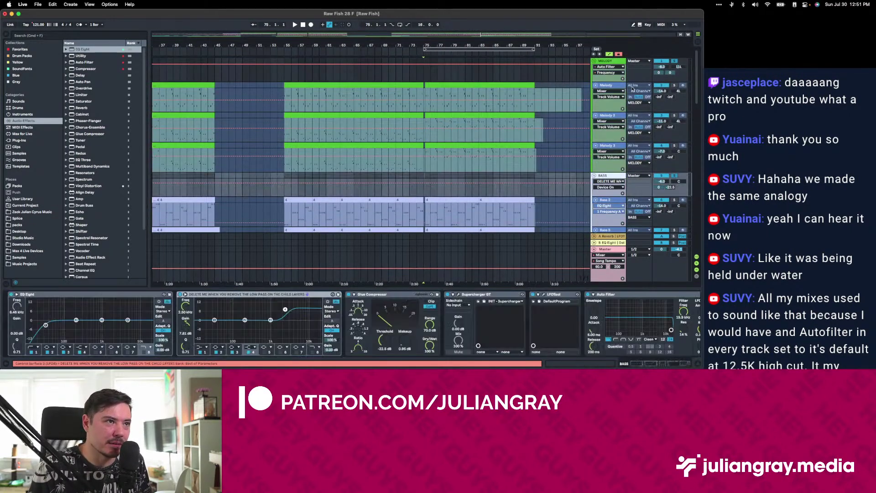
left_click(615, 62)
scroll(529, 96, "left", 4)
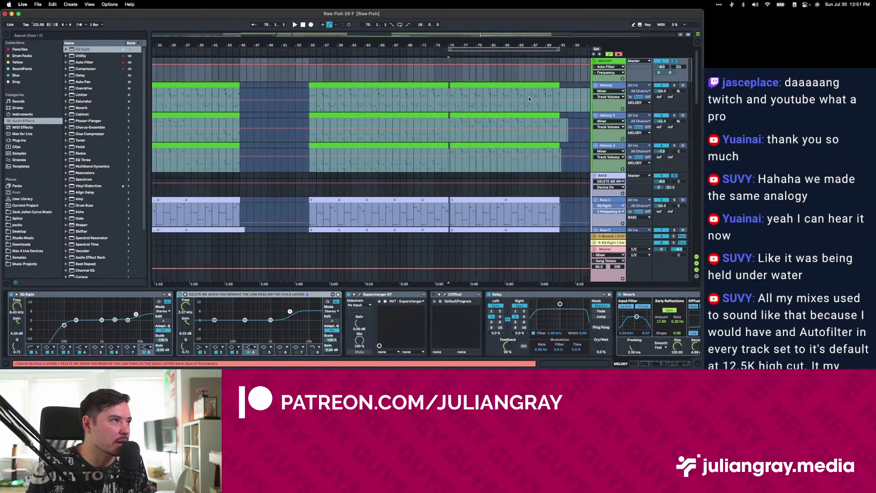
left_click(451, 79)
scroll(454, 87, "down", 5)
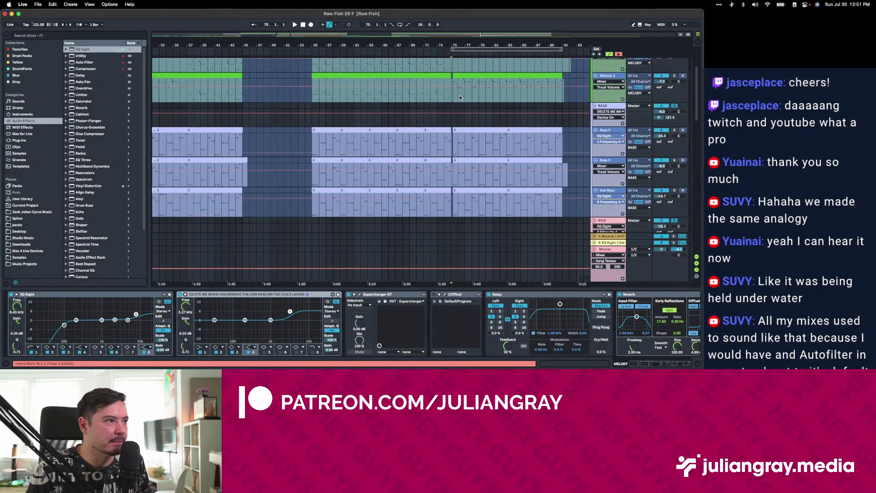
scroll(460, 97, "down", 5)
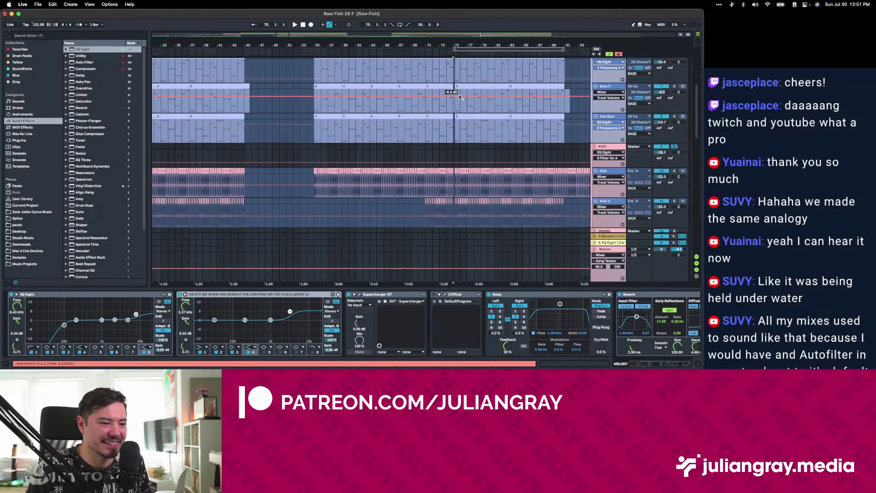
scroll(460, 97, "down", 4)
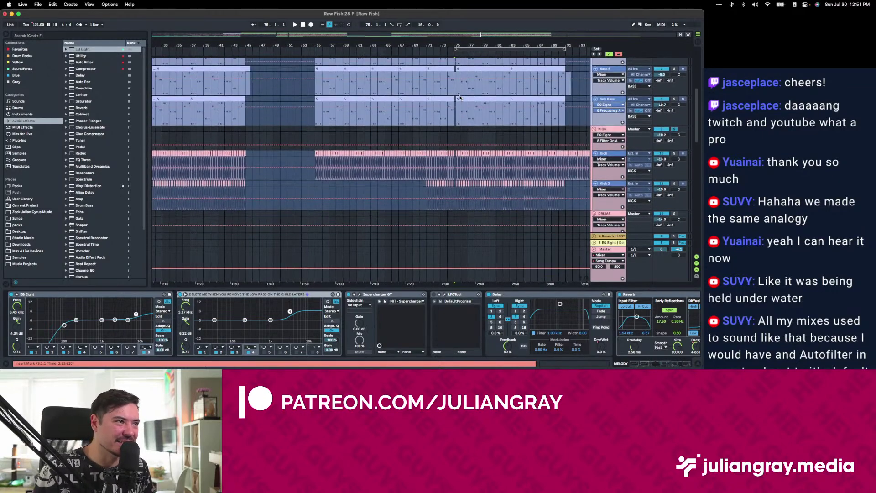
scroll(459, 98, "up", 6)
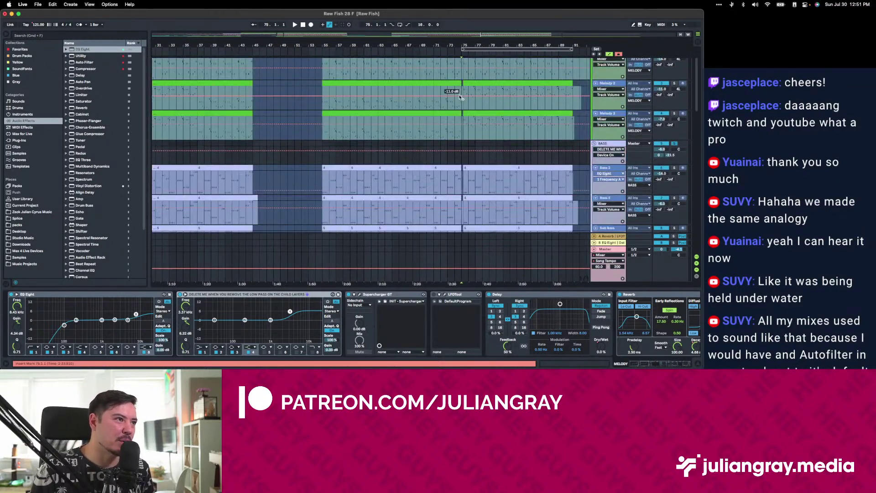
left_click(320, 152)
scroll(443, 104, "down", 2)
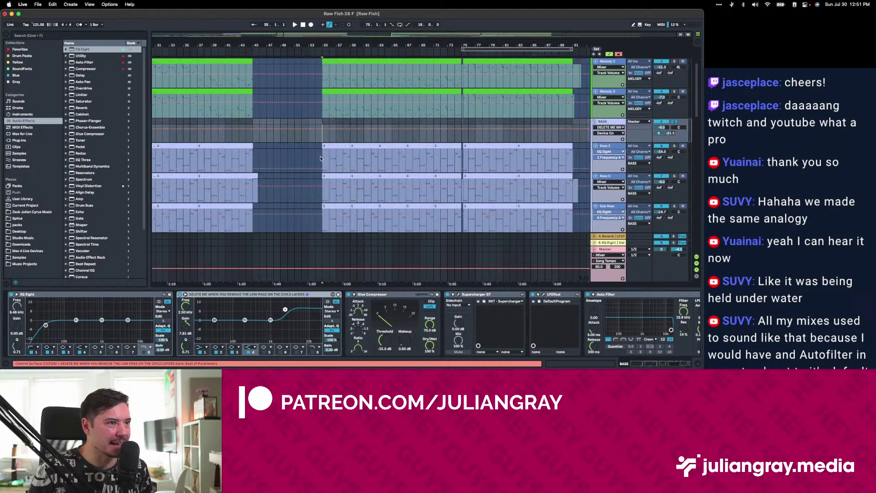
left_click(608, 92)
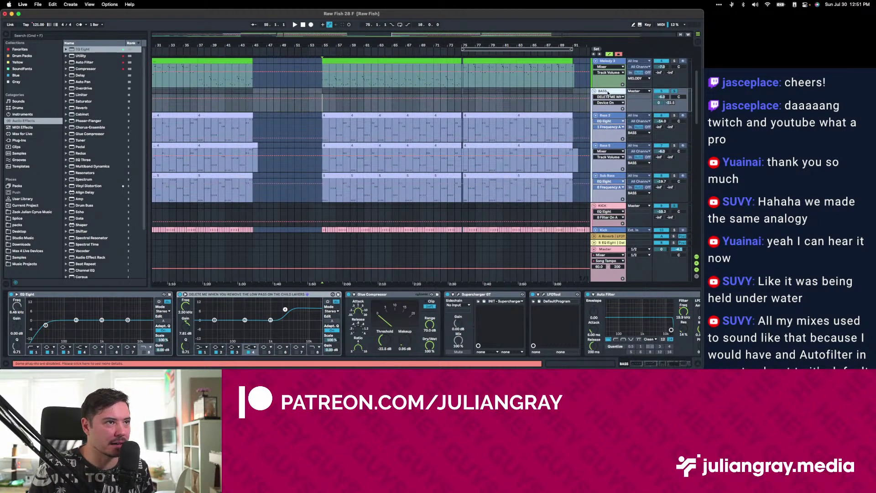
Play the soloed groups from bar 63 and display the Master track's device chain.
left_click(610, 250)
left_click(323, 325)
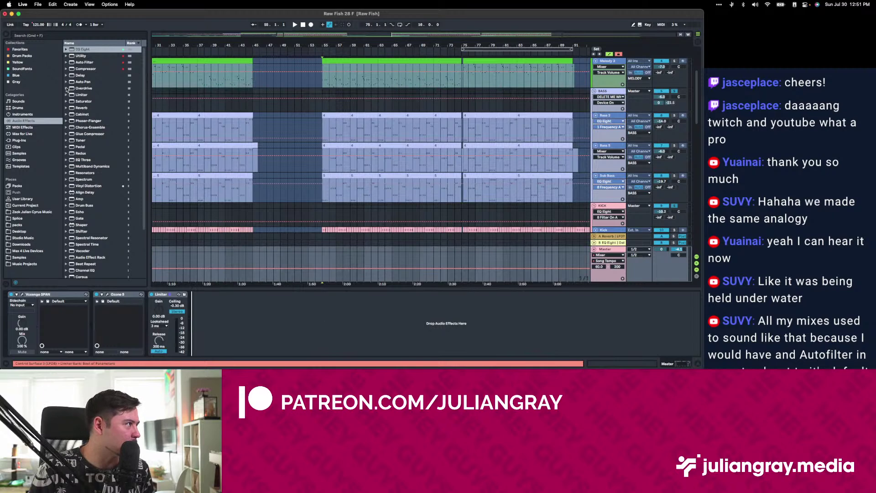
left_click(379, 119)
key("space")
left_click(622, 251)
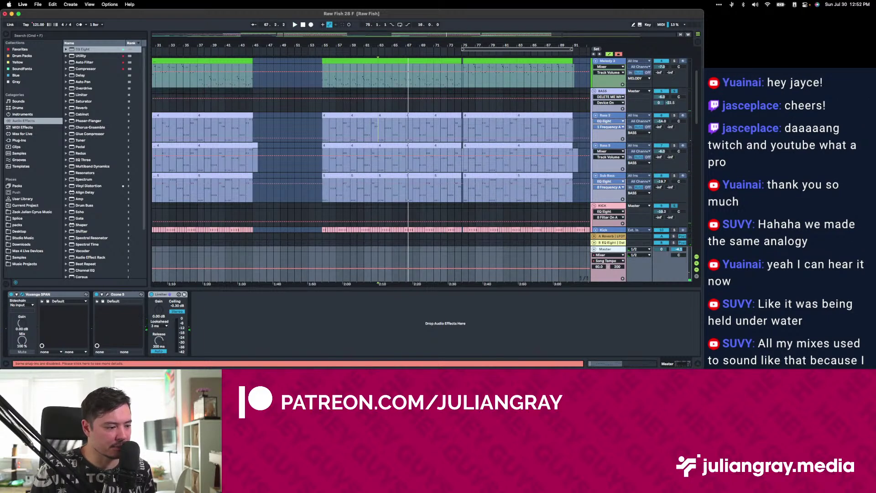
Colour the KICK group red, mute it and turn off its solo.
scroll(622, 99, "down", 10)
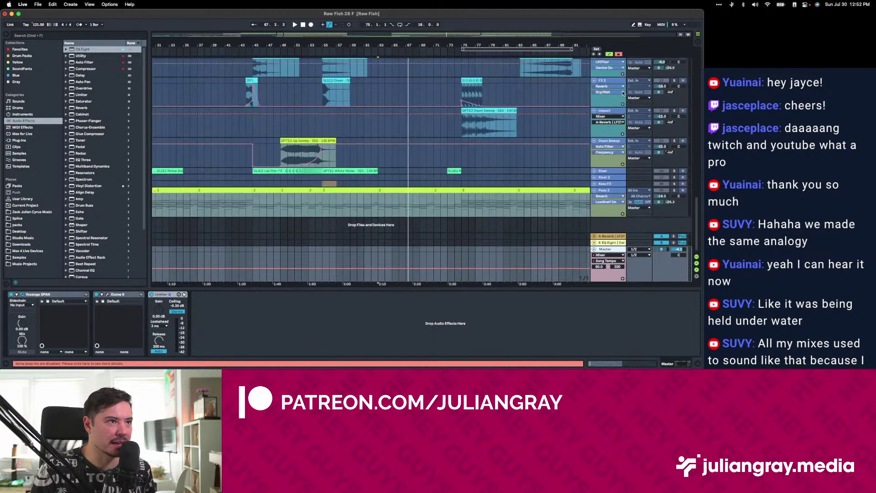
scroll(622, 99, "up", 10)
scroll(646, 147, "up", 8)
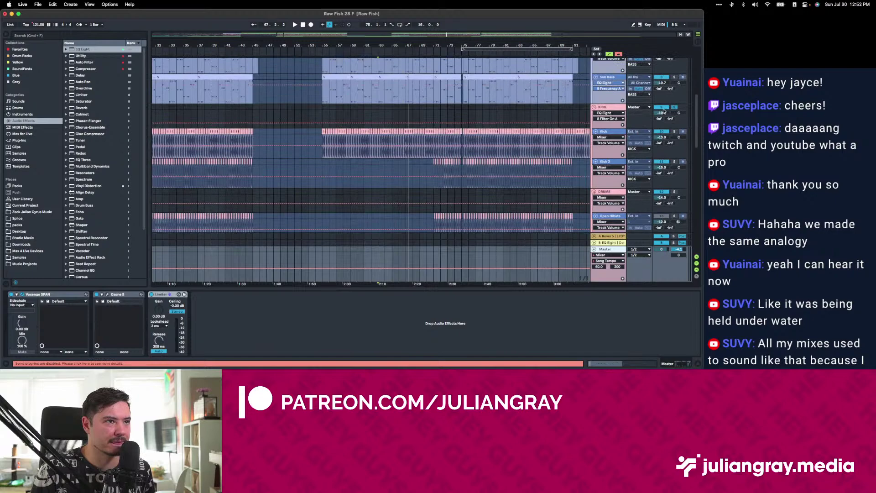
right_click(618, 107)
left_click(620, 212)
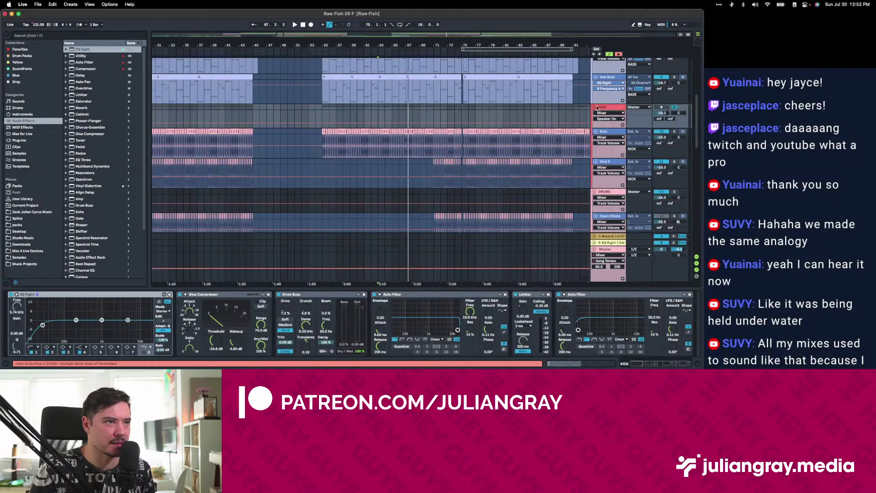
left_click(674, 107)
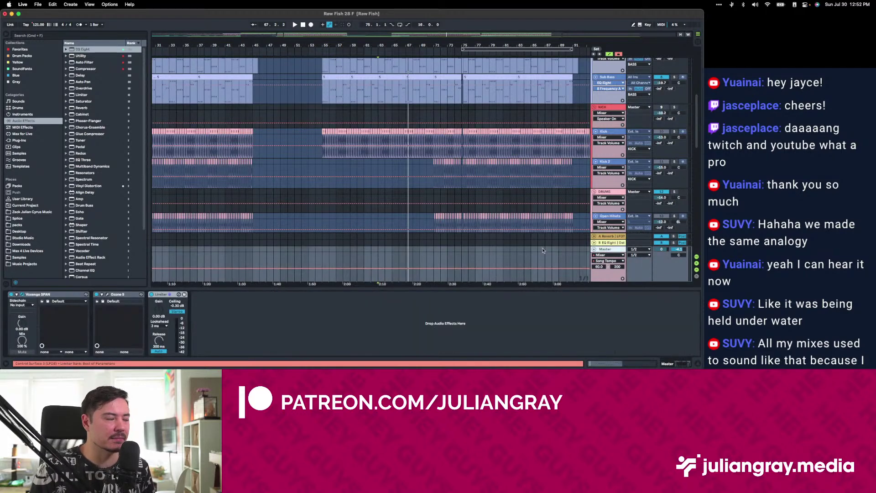
Play the mix from bar 63 without the kick, with the Sub Bass section at bars 63 to 67 selected.
key("space")
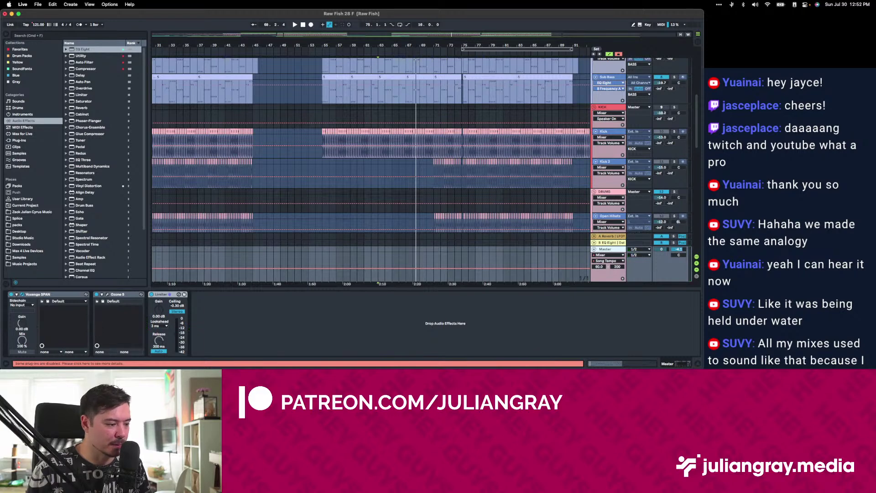
key("space")
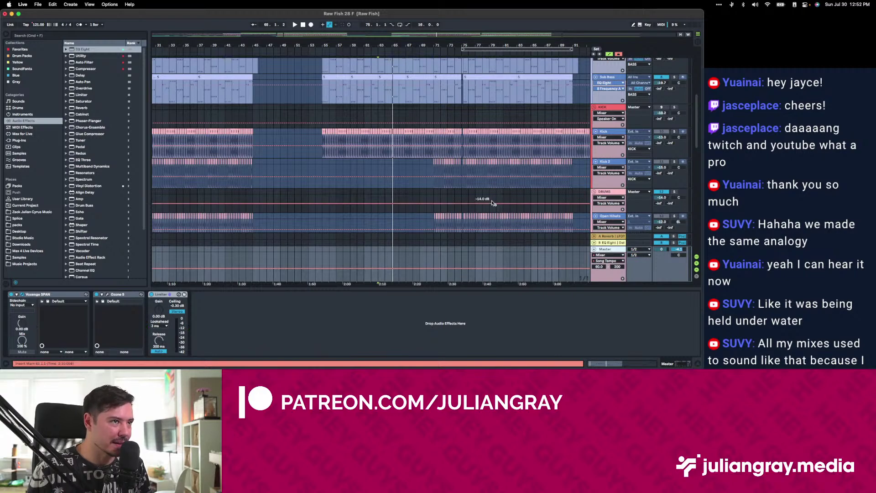
scroll(492, 200, "up", 5)
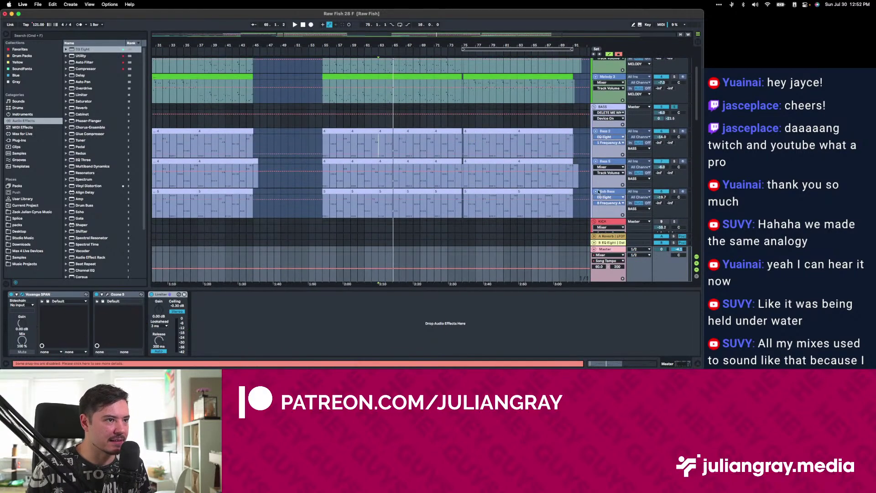
left_click(600, 191)
left_click(387, 194)
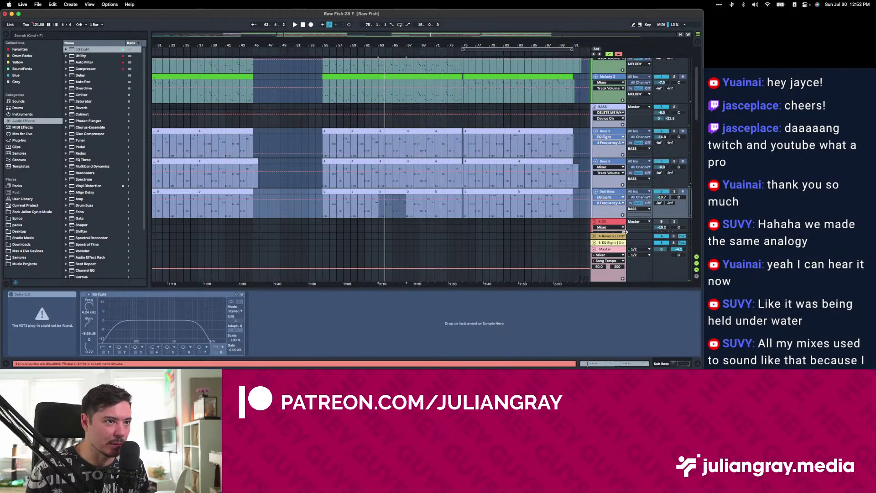
left_click(614, 250)
key("space")
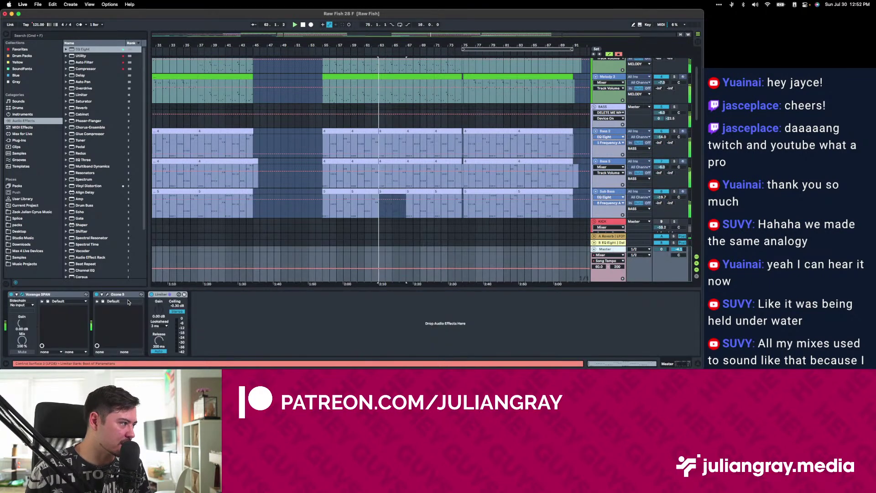
Open Voxengo SPAN on the Master and raise the BASS group's volume to about 0 dB during playback from bar 63.
left_click_drag(67, 275, 262, 91)
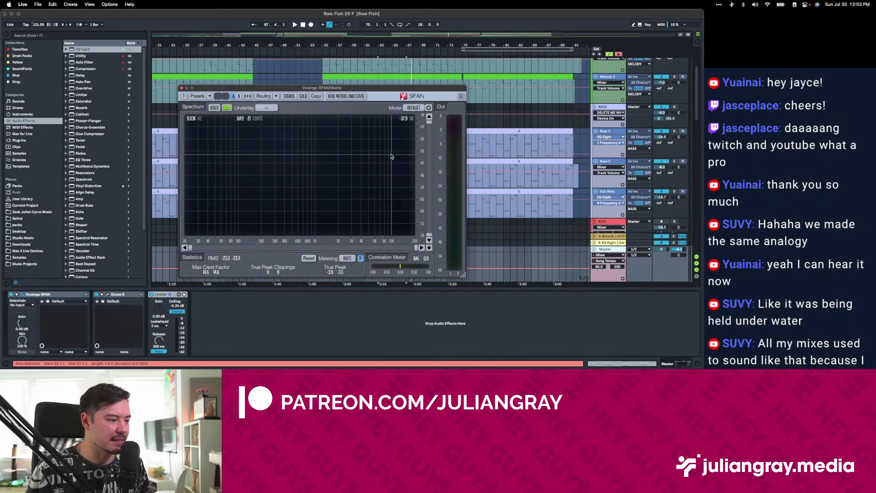
key("space")
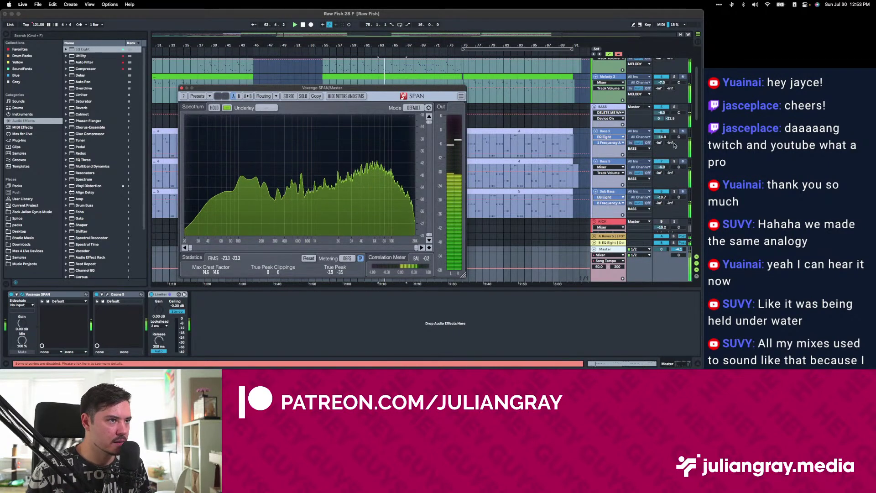
left_click(619, 108)
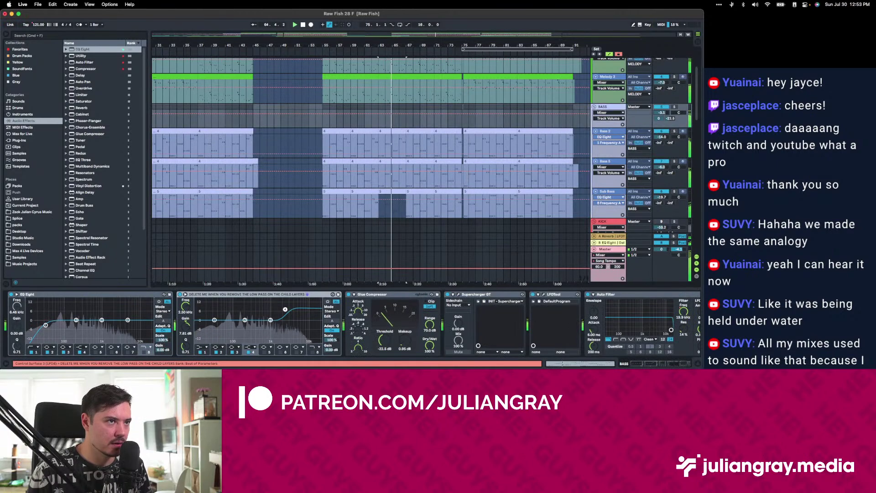
left_click_drag(661, 114, 661, 113)
Check the Master's frequency spectrum in Voxengo SPAN during playback.
left_click(606, 249)
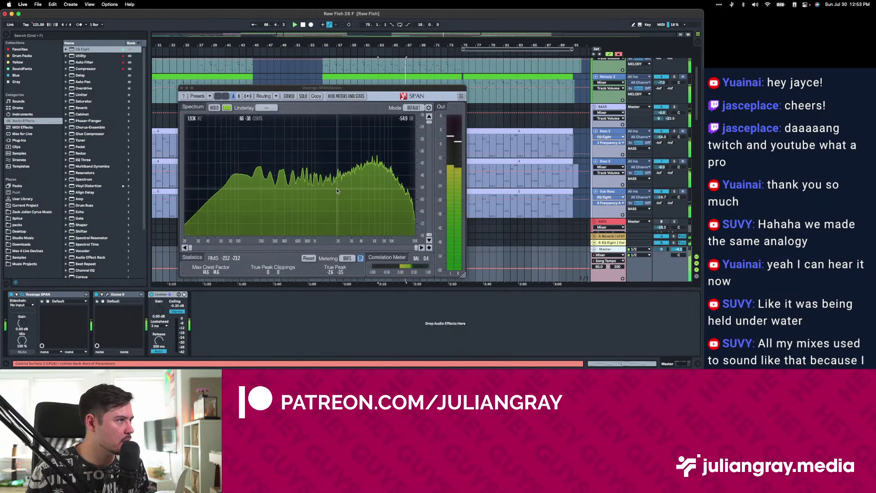
right_click(67, 295)
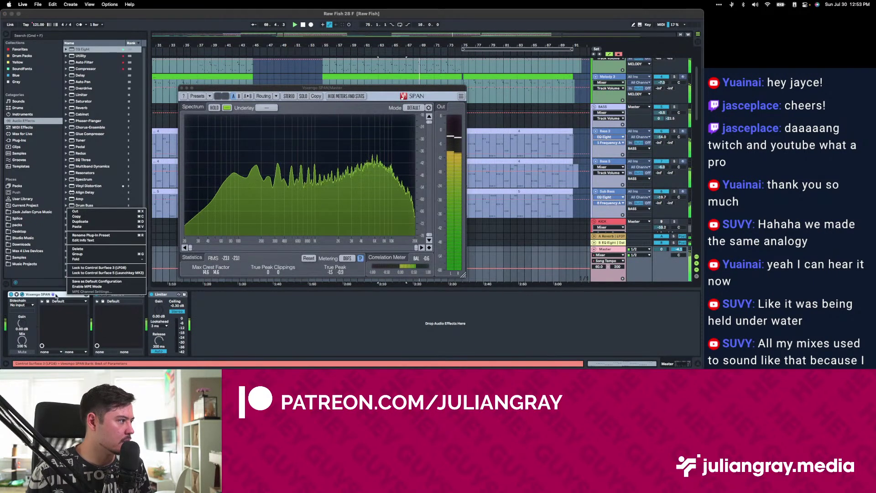
left_click(55, 296)
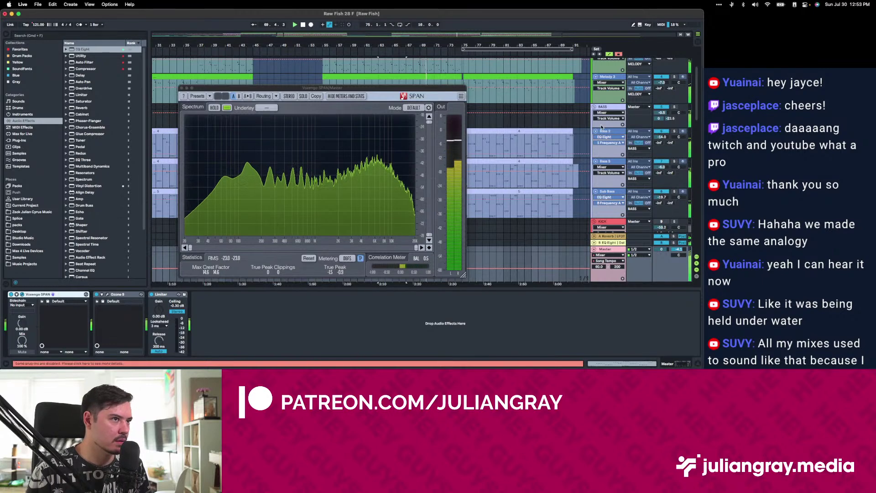
Adjust the BASS group's volume to about -0.7 dB and display the Sub Bass track's devices.
left_click(617, 107)
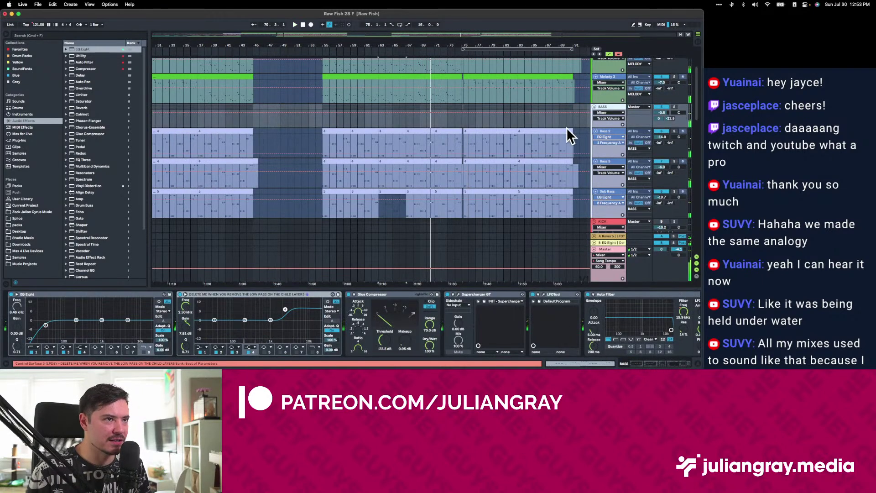
scroll(583, 149, "down", 1)
left_click_drag(663, 97, 663, 98)
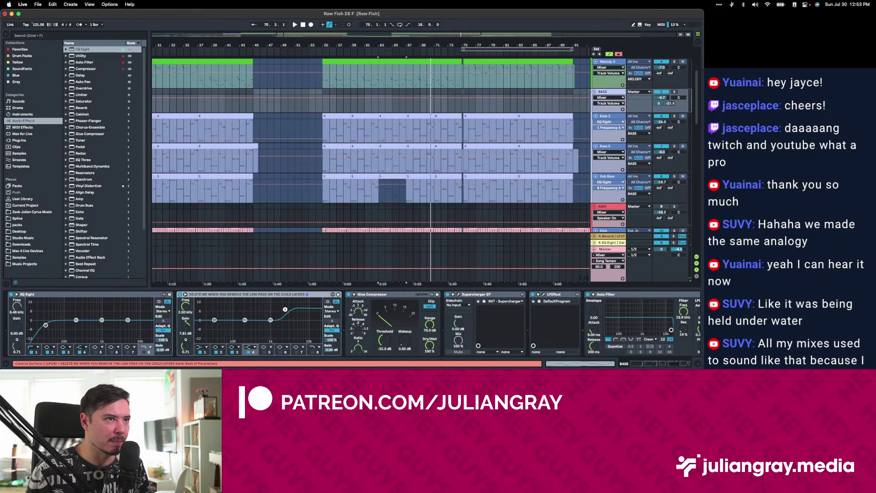
left_click(611, 176)
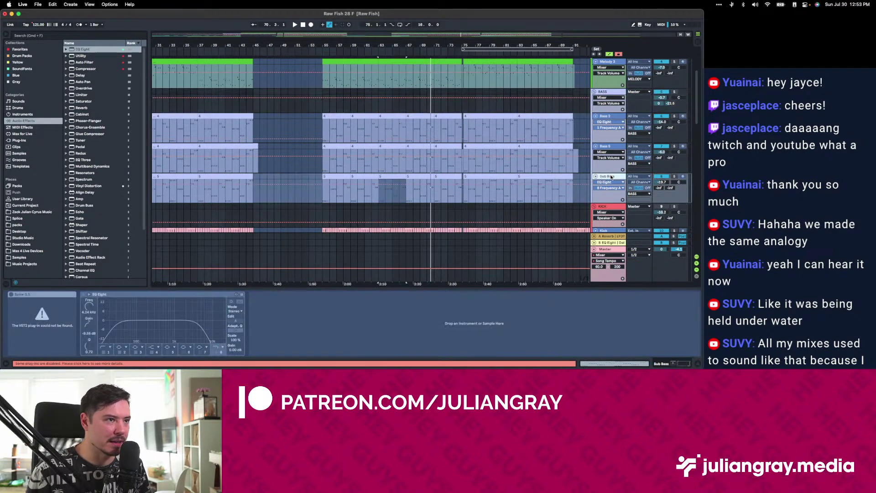
Play the arrangement briefly and examine the Master track's frequency spectrum in Voxengo SPAN.
left_click(612, 251)
key("space")
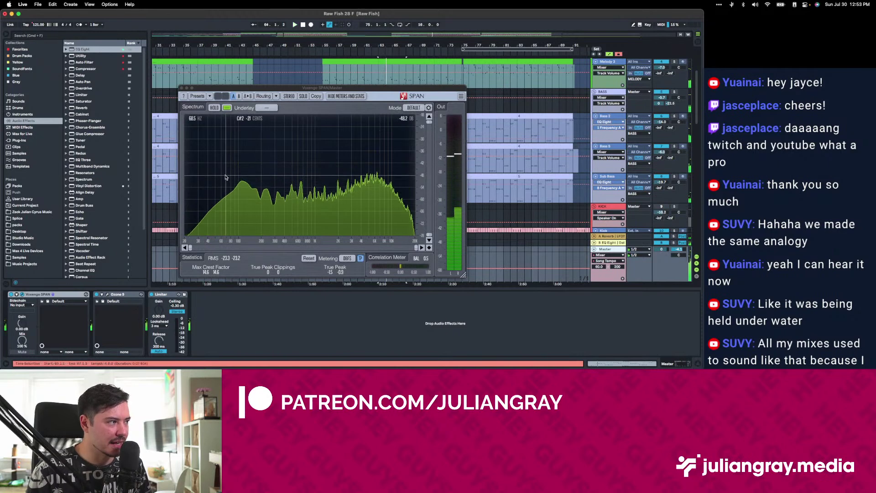
key("space")
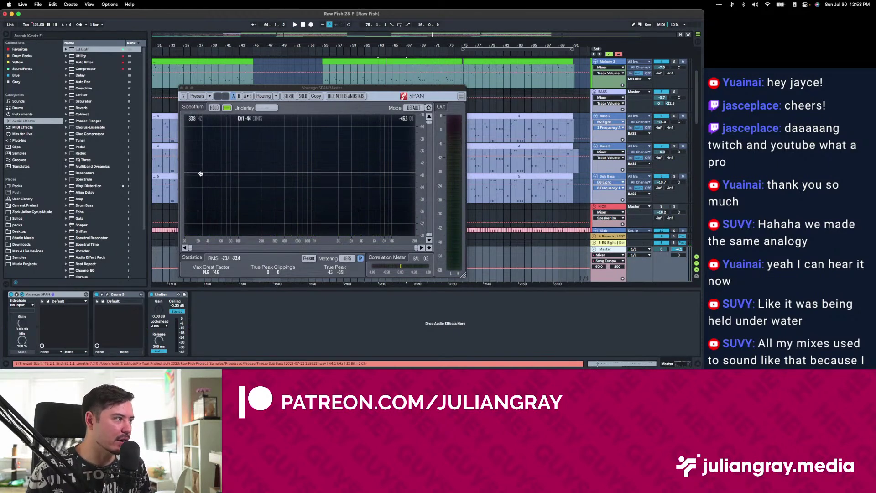
Raise the Sub Bass track's volume to -10.1 dB while checking the Master spectrum during playback.
left_click(614, 177)
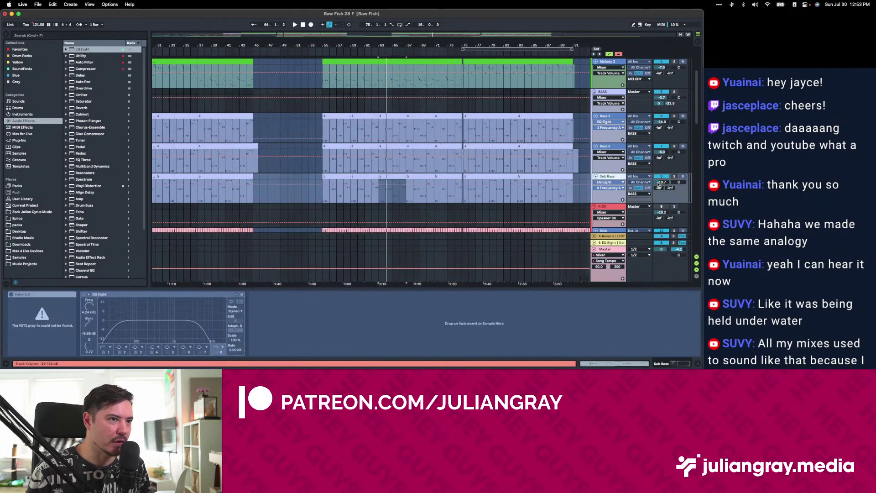
left_click(665, 182)
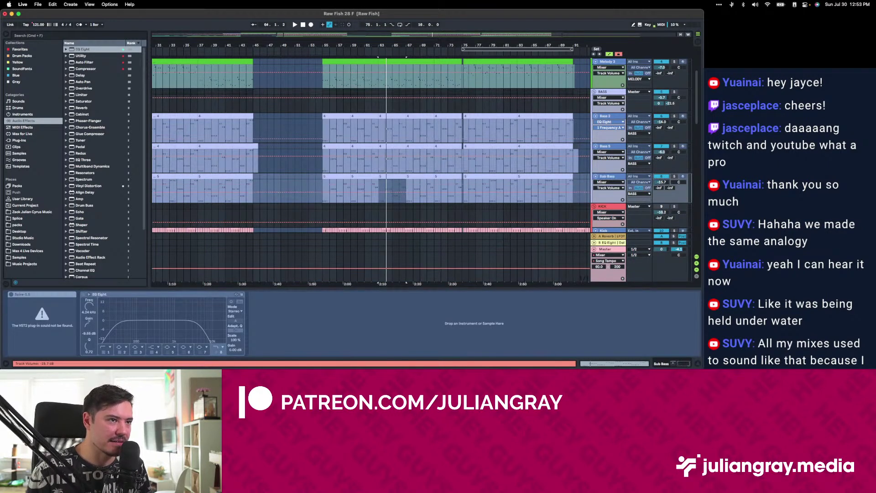
left_click(614, 250)
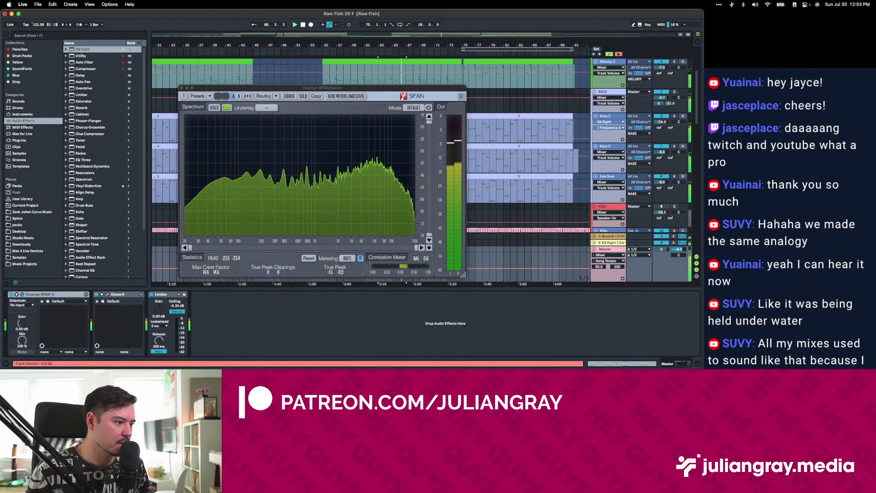
left_click(609, 177)
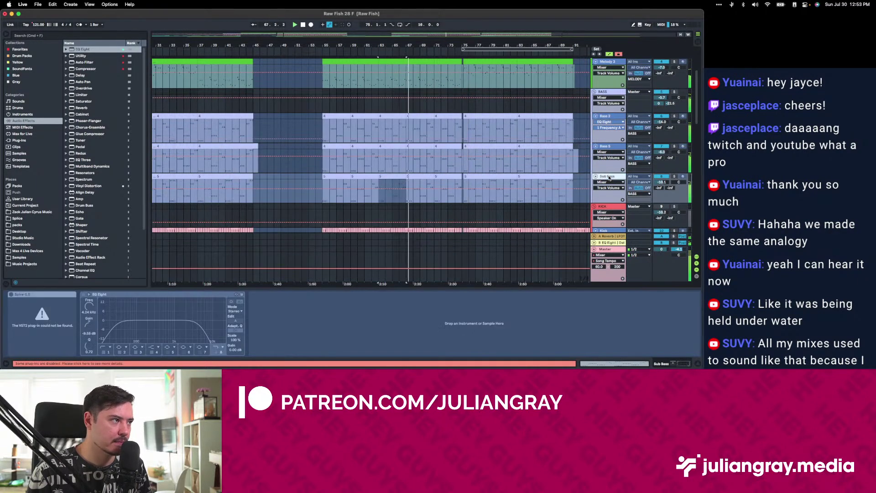
Lower the BASS group's volume to -1.4 dB during playback and bring up the MELODY group's devices.
scroll(610, 177, "up", 2)
scroll(609, 177, "up", 1)
left_click(611, 142)
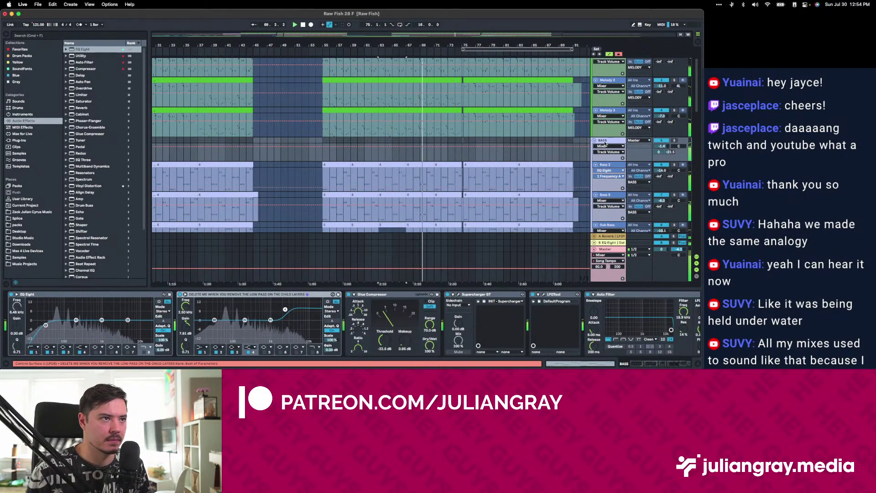
scroll(605, 145, "up", 2)
key("space")
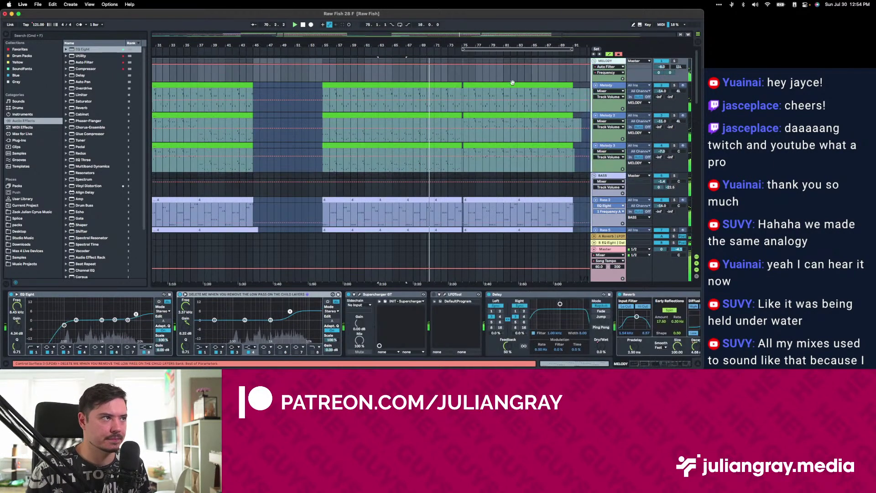
Play the melody section from about bar 63 and examine the MELODY group's full effects chain.
left_click_drag(322, 89, 376, 89)
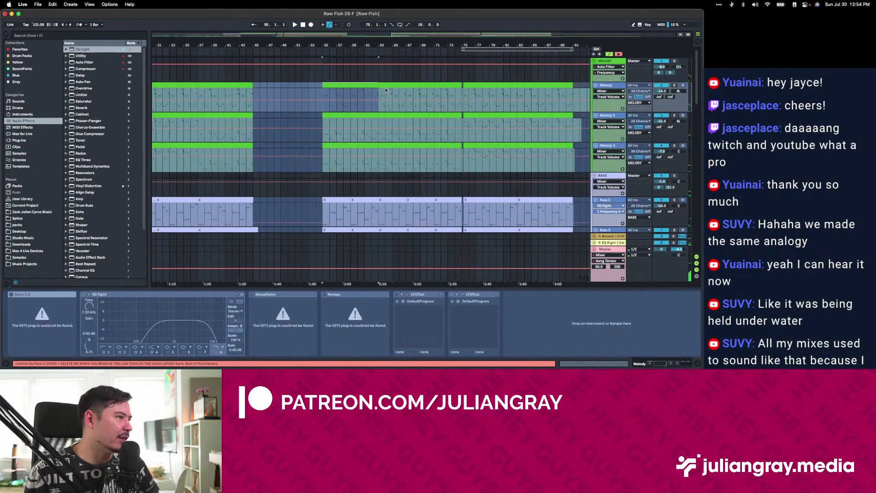
left_click(386, 90)
left_click(618, 64)
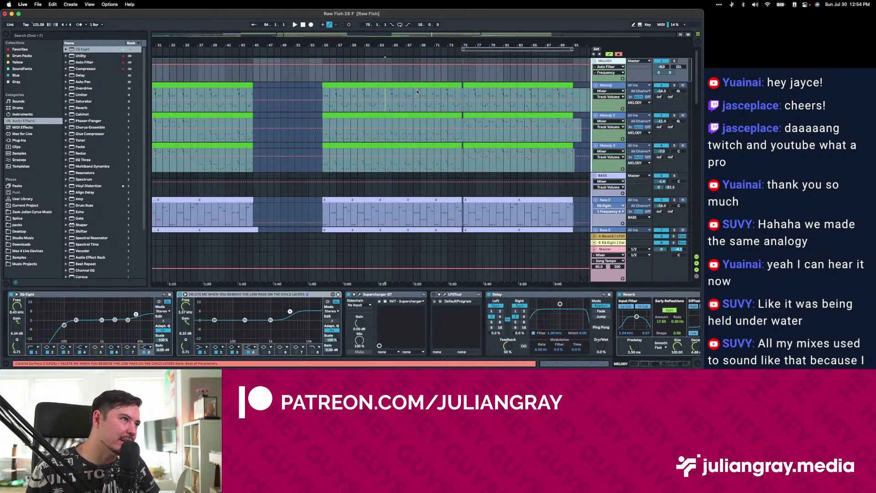
left_click(399, 93)
key("space")
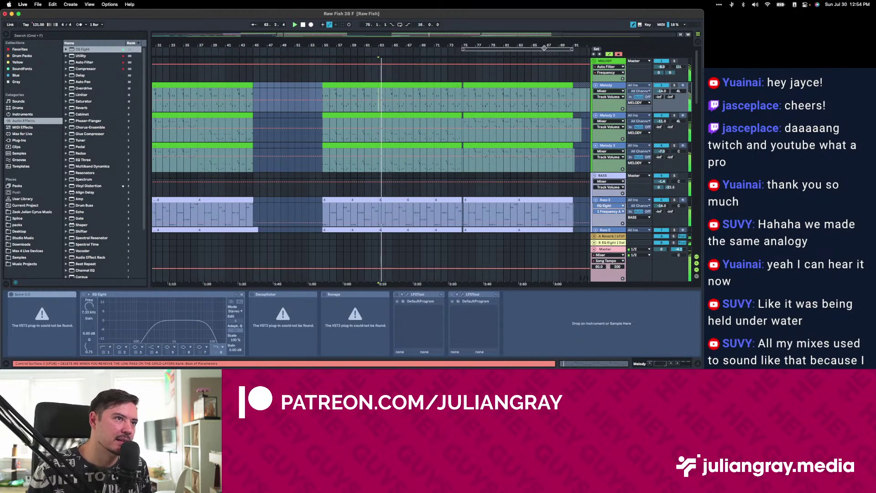
left_click(612, 64)
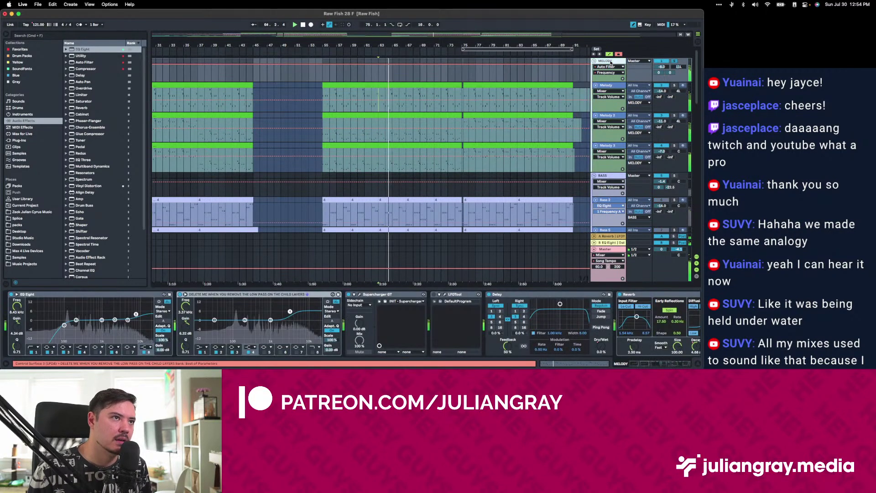
scroll(365, 324, "right", 10)
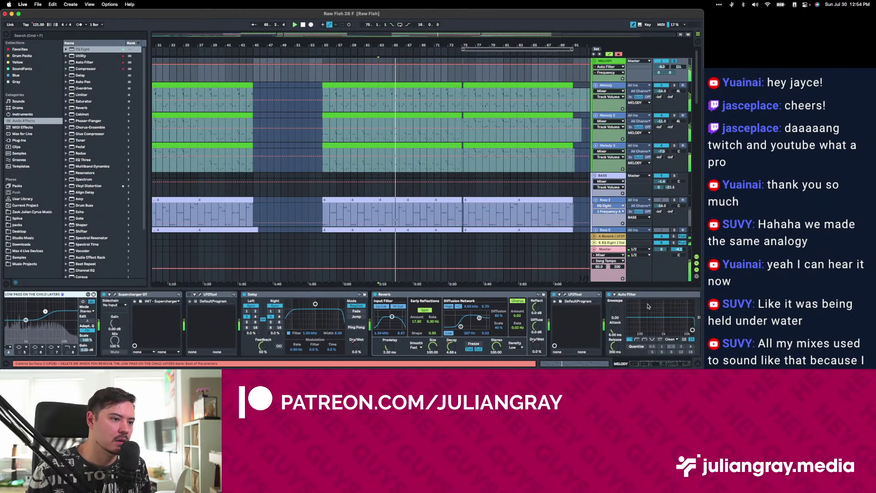
scroll(371, 334, "left", 10)
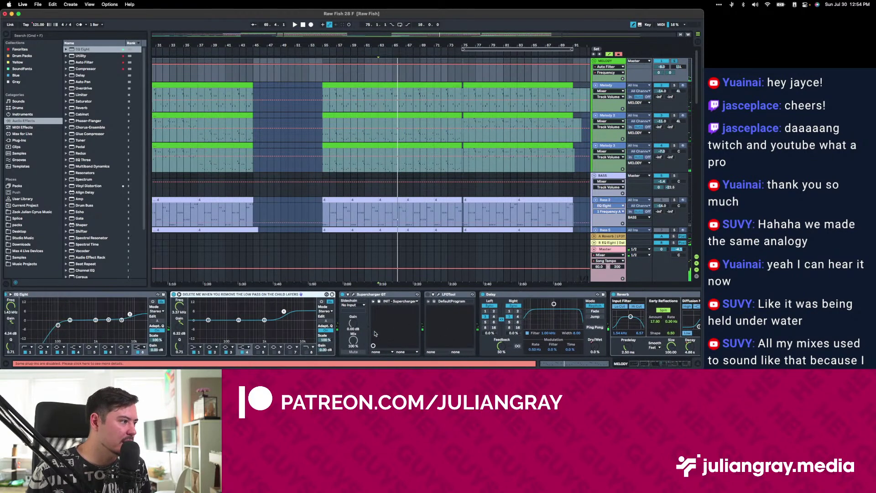
scroll(518, 141, "left", 10)
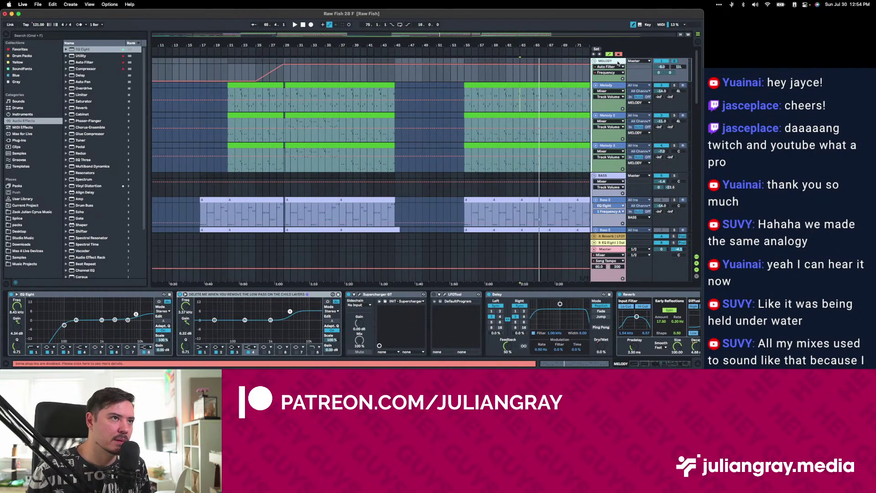
Adjust the MELODY group's volume while listening to the section from about bar 63.
left_click_drag(670, 68, 666, 66)
key("space")
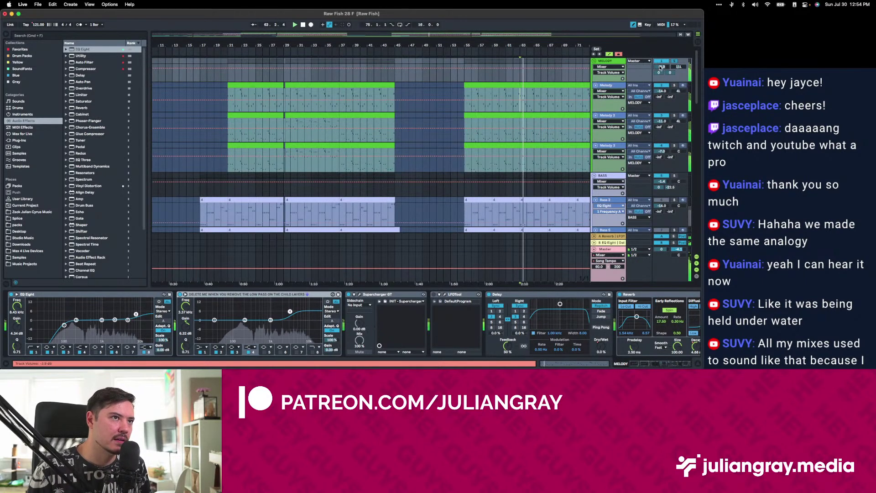
left_click(616, 84)
left_click(616, 60)
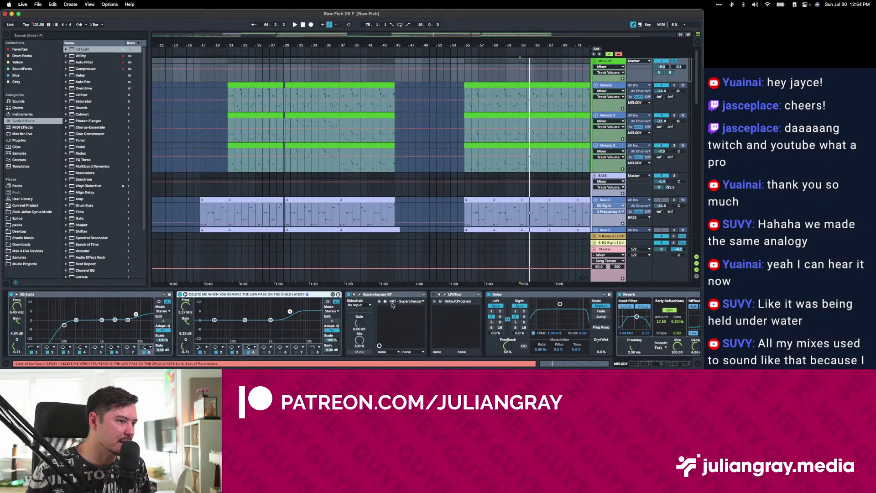
Search the plug-ins for "span" and add the VST version of Voxengo SPAN to the MELODY group.
key("minus")
left_click(26, 142)
left_click(50, 35)
type("span")
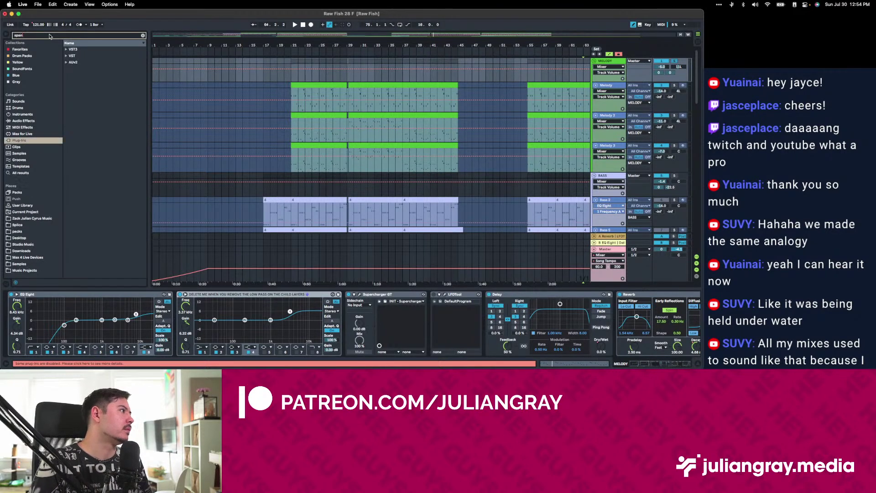
left_click(66, 56)
left_click(69, 62)
double_click(91, 68)
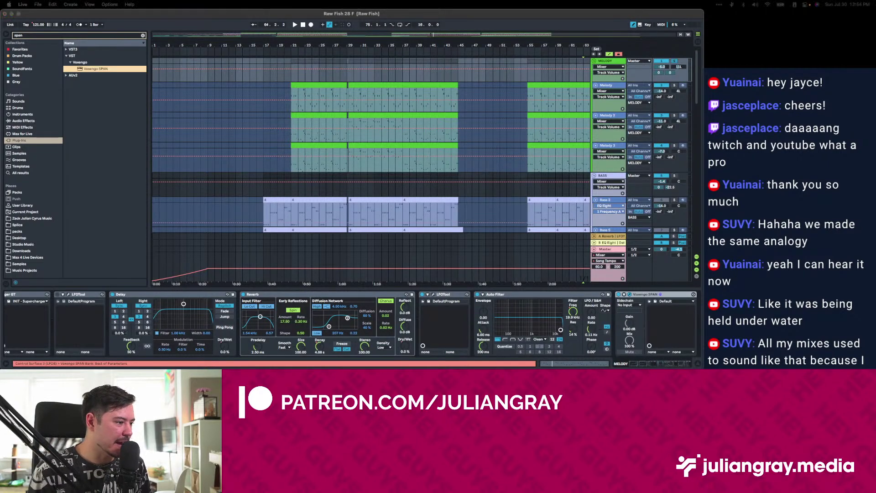
Play the section to examine the MELODY group's spectrum, and inspect and audition the individual melody layers.
key("space")
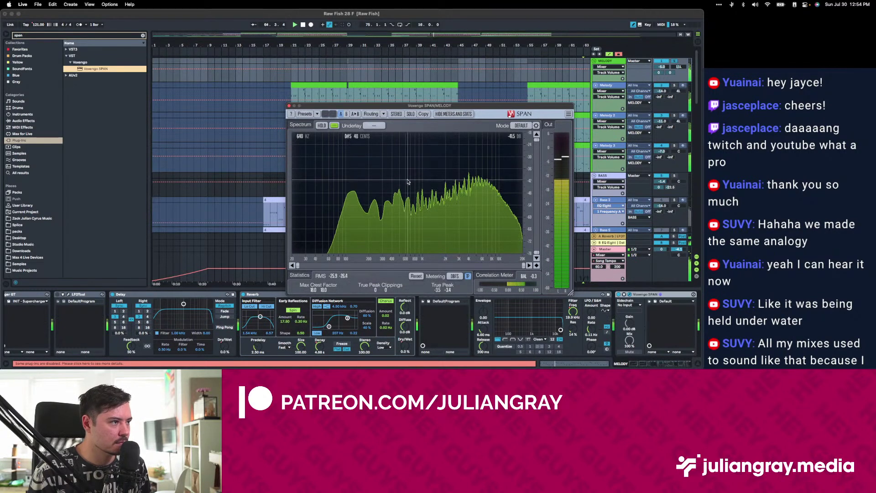
key("space")
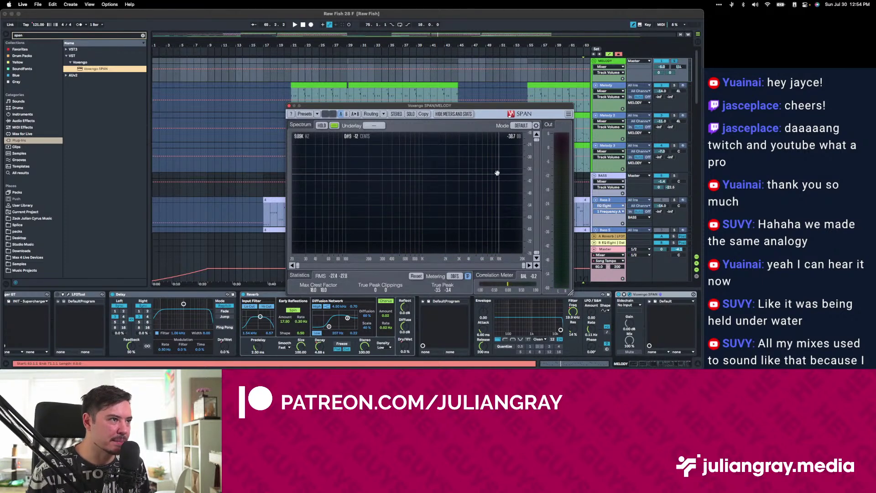
left_click(607, 84)
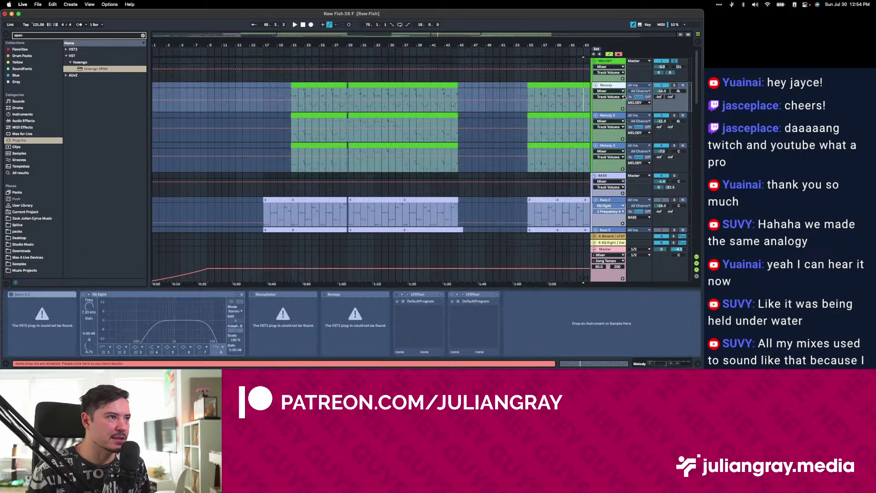
left_click(608, 116)
left_click(603, 148)
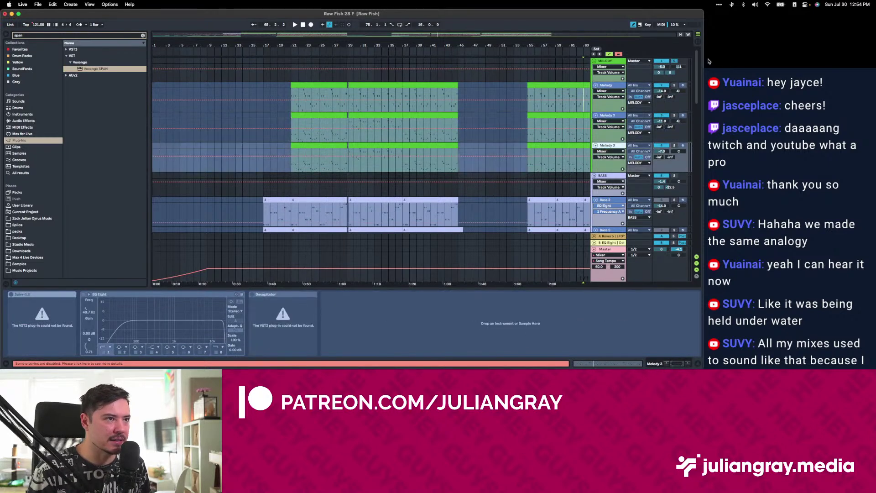
left_click(677, 89)
left_click(674, 86)
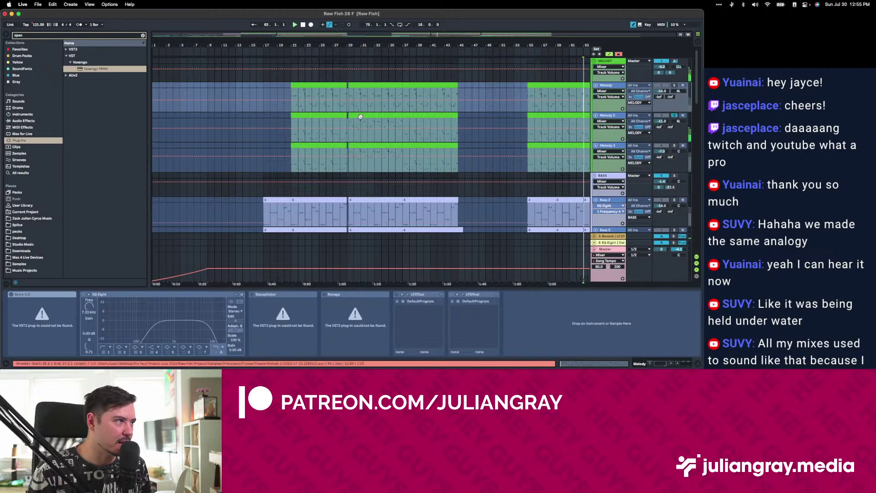
Raise the Melody and Melody 2 tracks together to volumes of -4.7 dB and -1.7 dB.
left_click(615, 116)
left_click(619, 83)
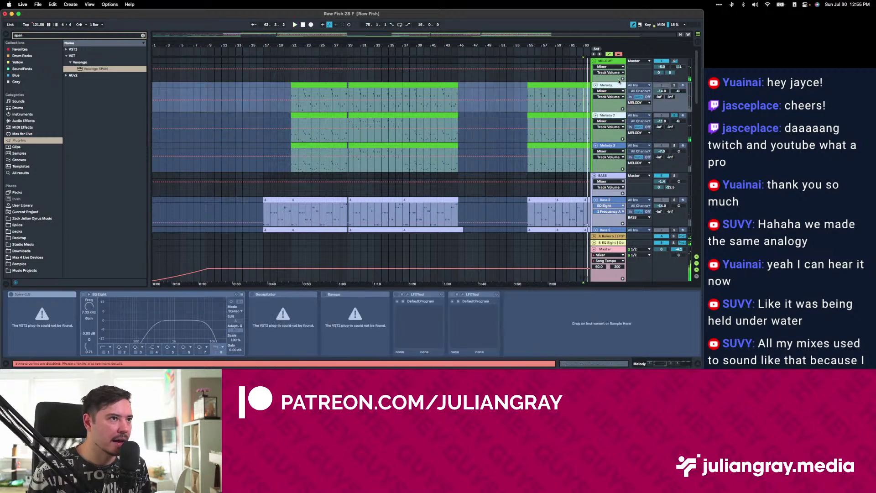
left_click_drag(668, 95, 668, 68)
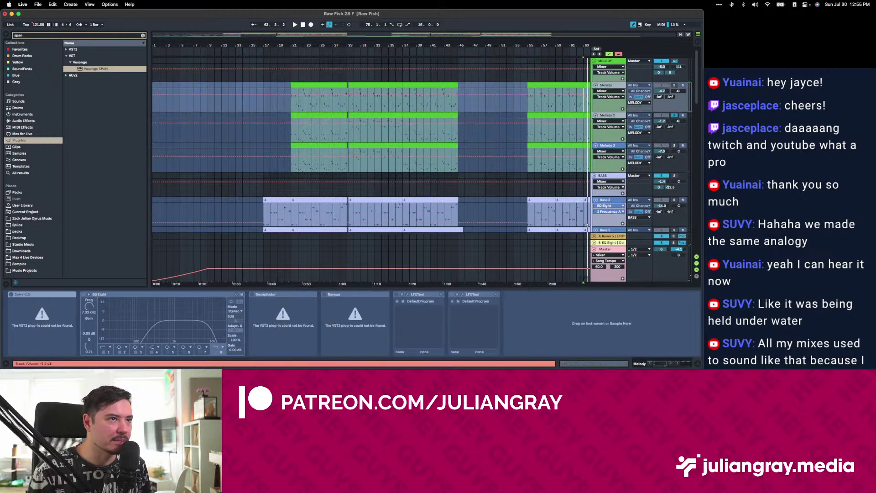
left_click(610, 88)
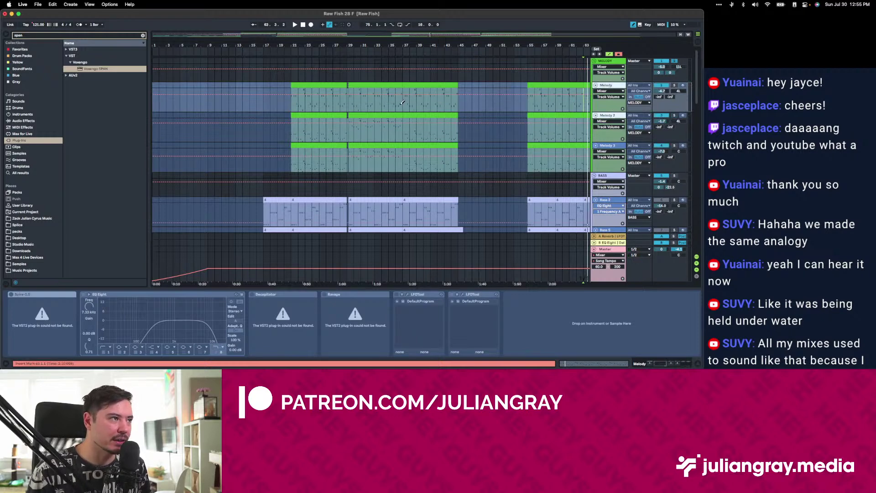
Play from about bar 29 and fine-tune the MELODY group's volume, checking its spectrum in SPAN.
left_click(351, 101)
key("space")
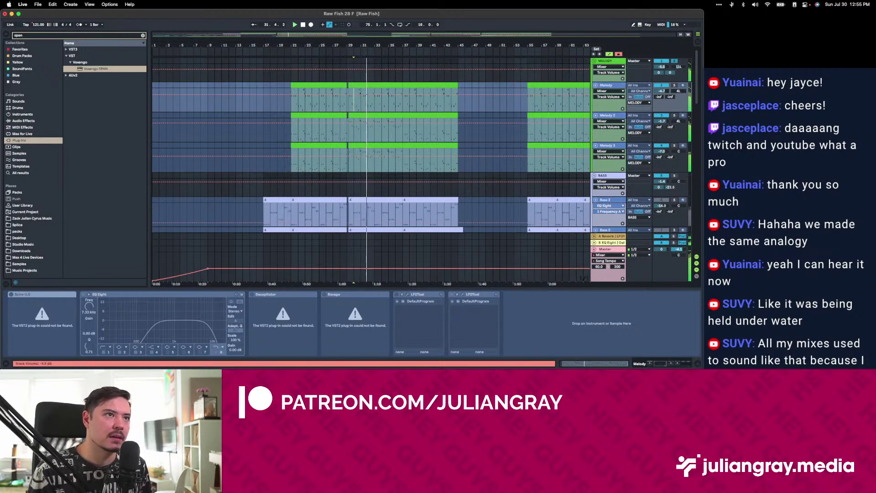
left_click(637, 71)
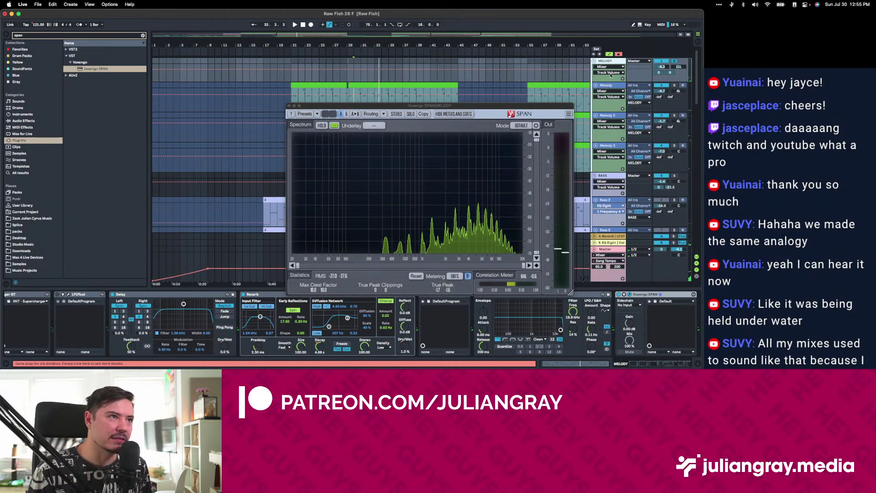
Solo the BASS group and play from bar 28 while looking over the bass, kick and drum tracks.
left_click(606, 104)
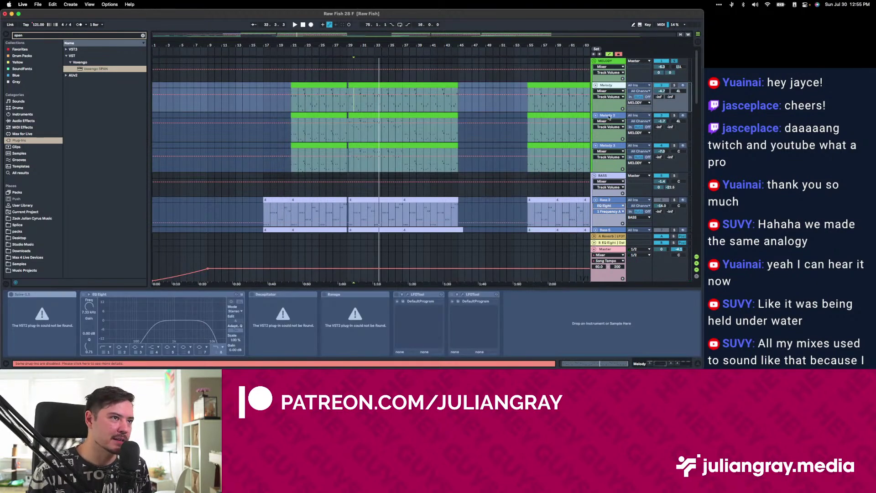
scroll(608, 118, "down", 2)
left_click(673, 130)
left_click(675, 127)
left_click(342, 113)
scroll(351, 115, "down", 1)
scroll(352, 116, "down", 5)
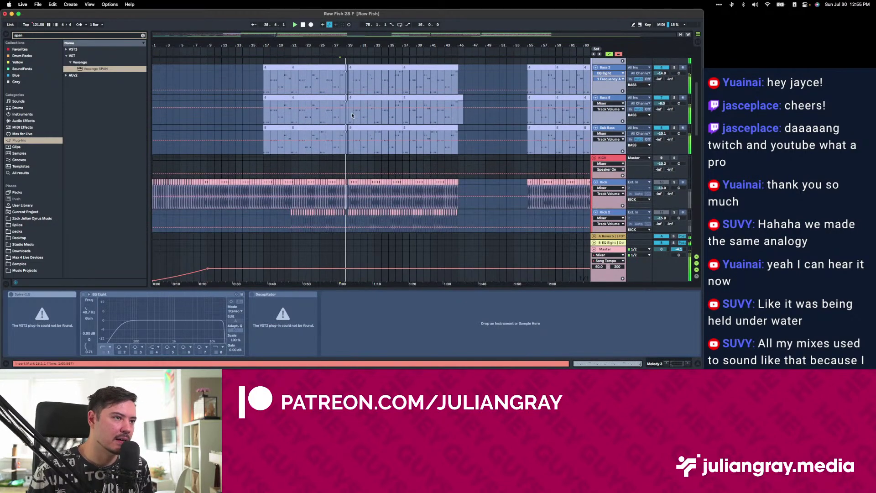
scroll(352, 115, "down", 2)
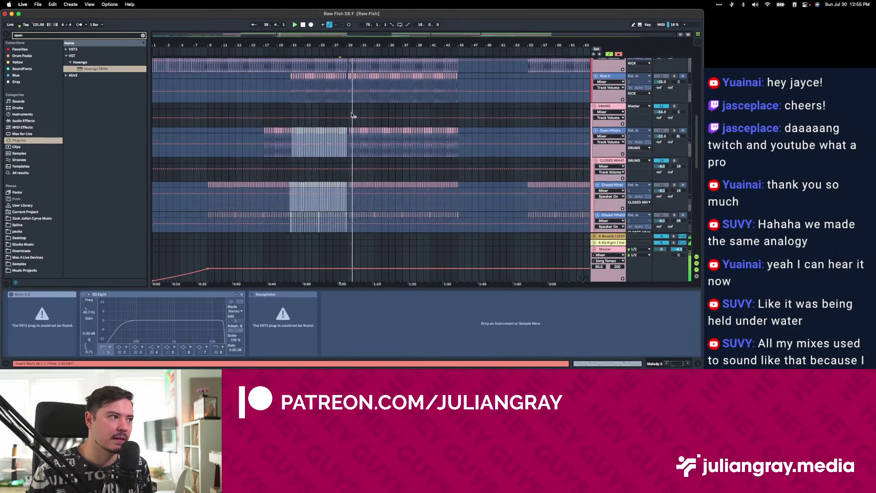
scroll(619, 100, "up", 7)
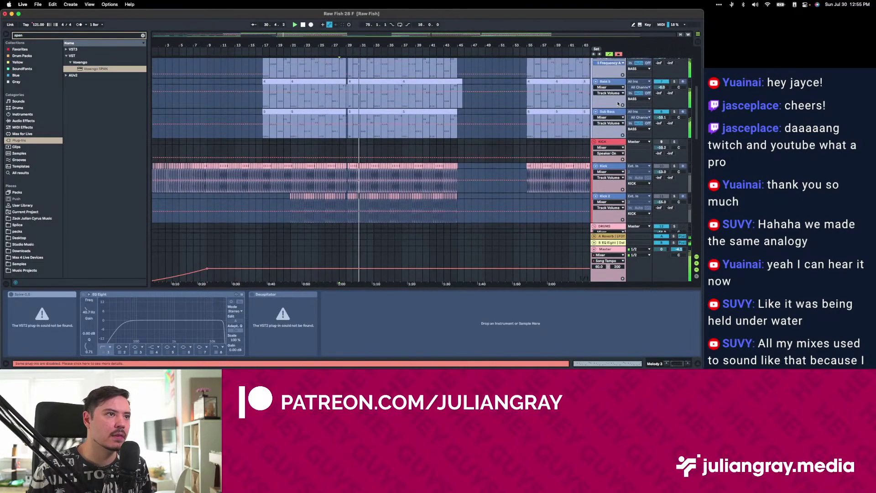
Adjust the MELODY group's send levels to the Reverb and EQ Eight/Delay return tracks.
left_click(611, 60)
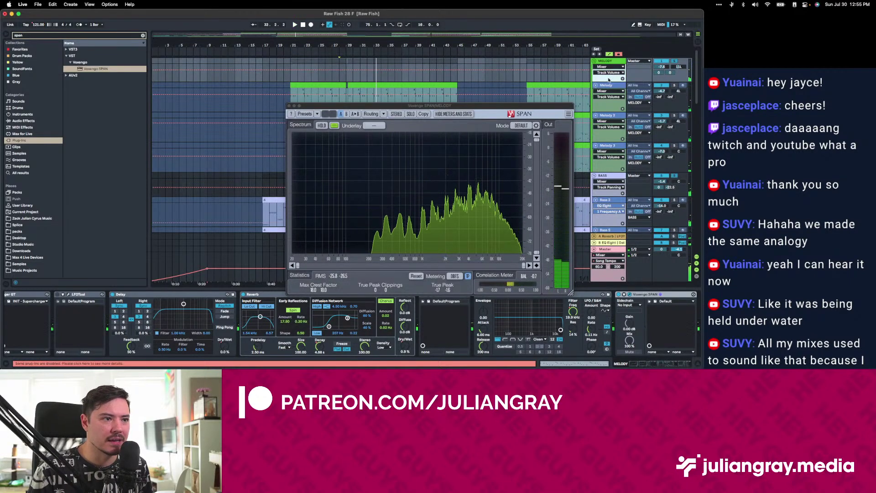
left_click_drag(659, 73, 670, 92)
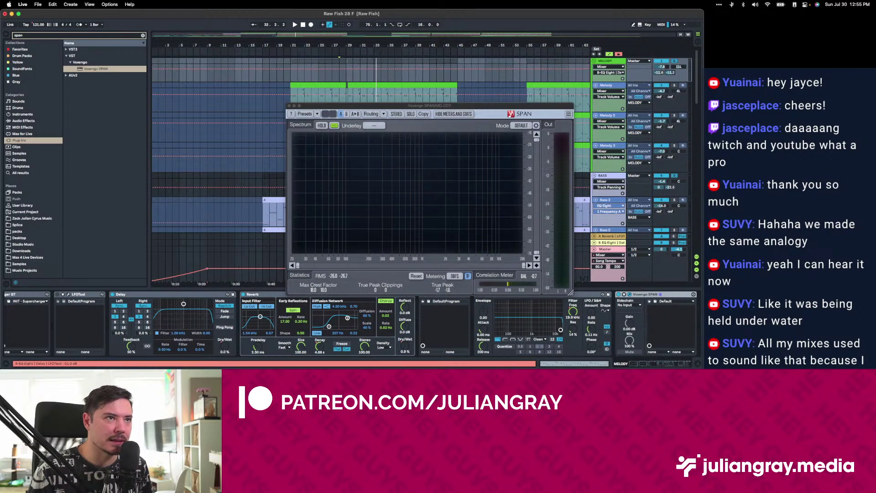
Set the MELODY group's sends to -7.0 dB for the Reverb return and -8.0 dB for the EQ Eight/Delay return.
key("space")
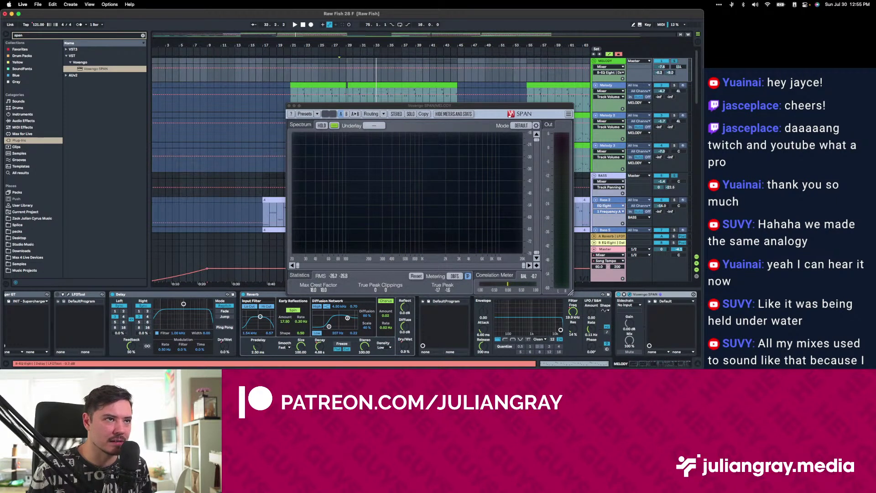
left_click_drag(670, 73, 661, 64)
left_click(359, 85)
left_click(321, 106)
left_click(402, 108)
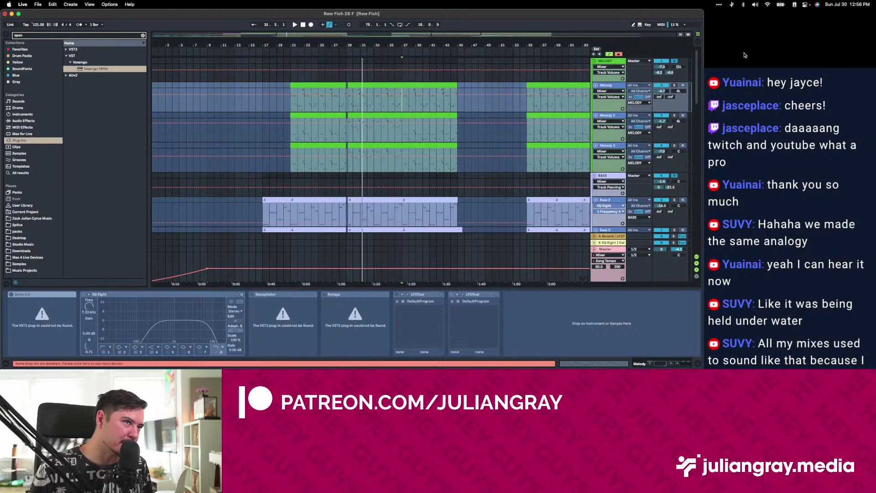
left_click(603, 61)
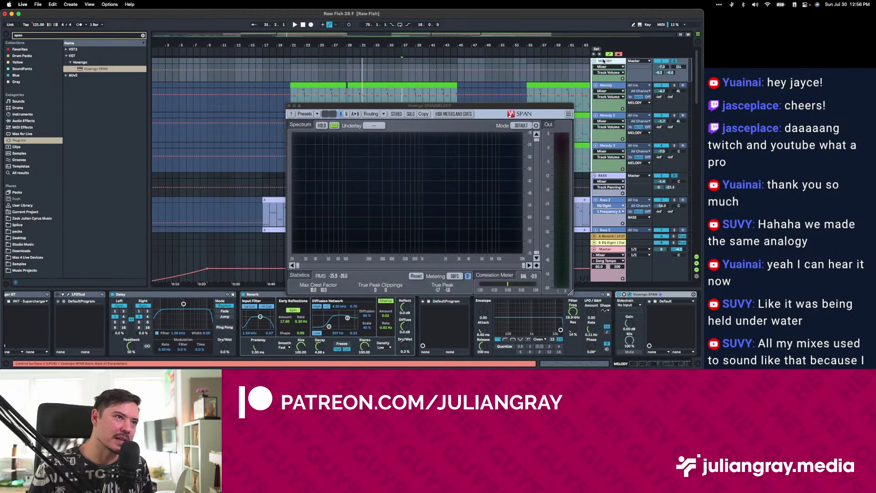
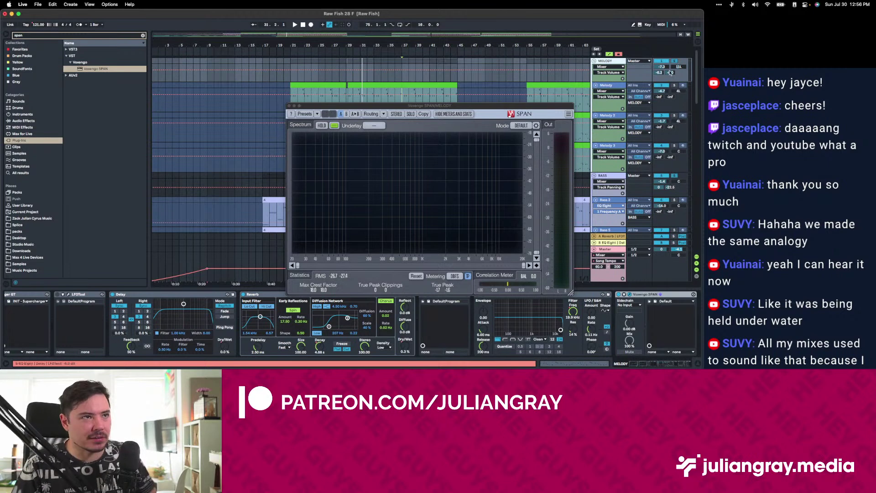
left_click_drag(661, 74, 661, 75)
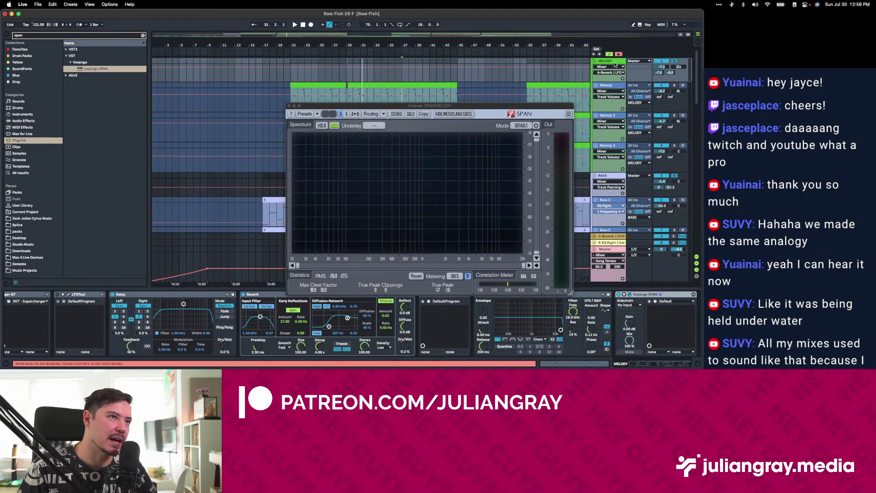
left_click(288, 105)
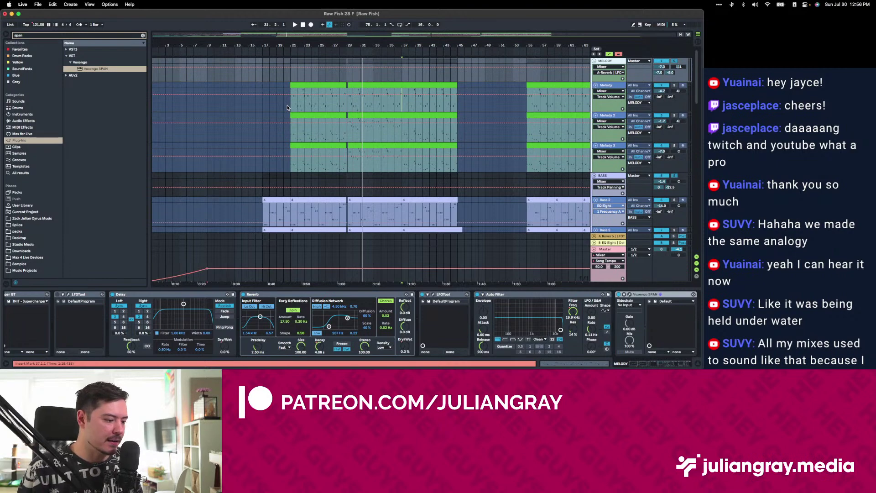
left_click_drag(678, 67, 674, 79)
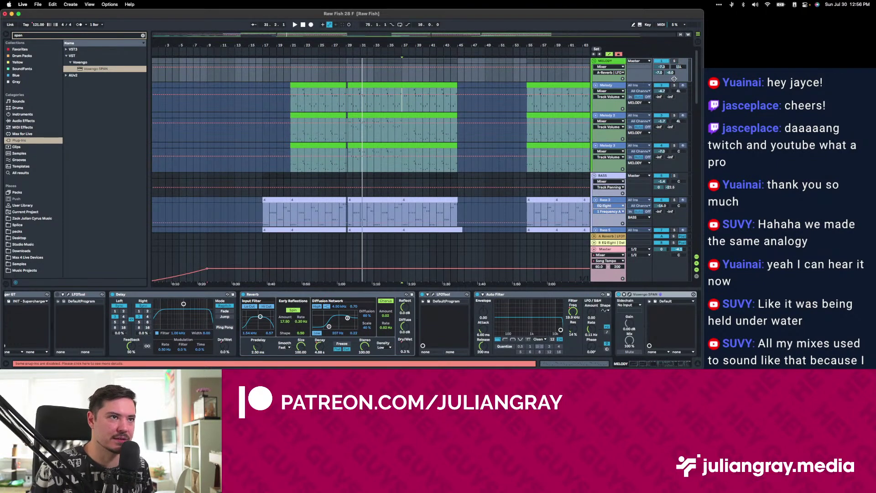
Play from bar 37 and raise the MELODY group's volume to -6.1 dB, checking the master spectrum in SPAN.
left_click(285, 79)
key("space")
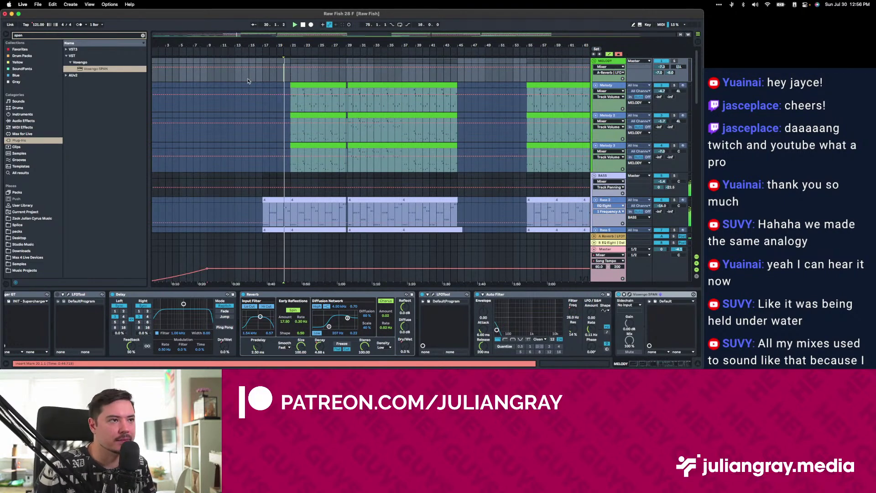
scroll(334, 97, "right", 3)
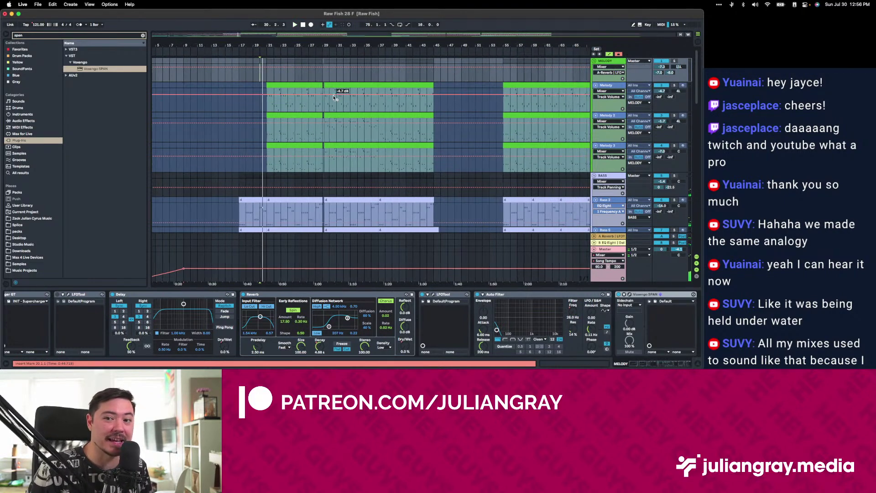
left_click(319, 80)
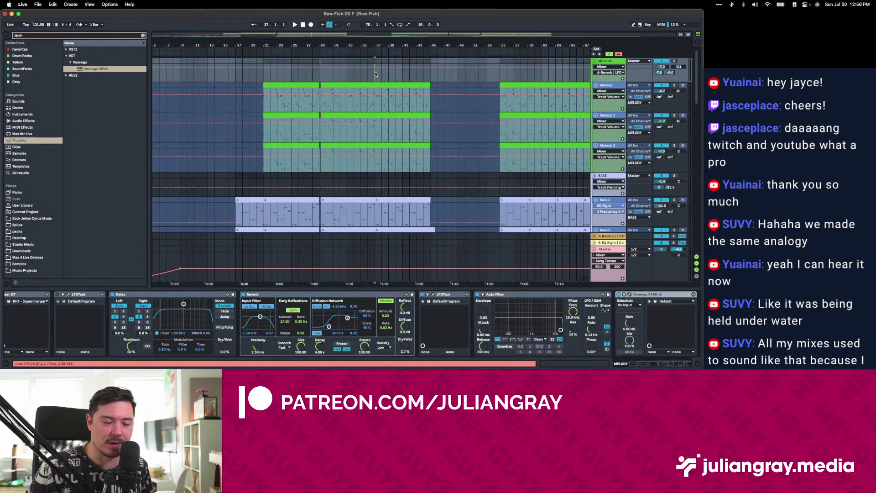
key("space")
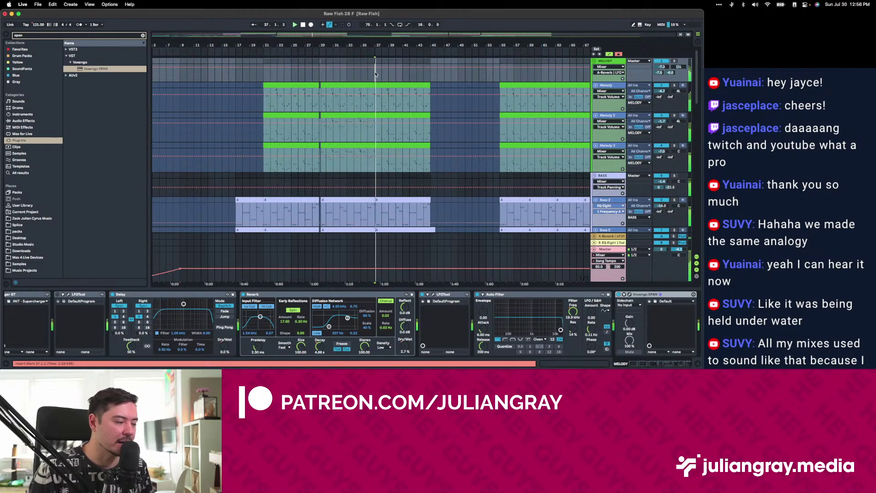
scroll(455, 119, "left", 1)
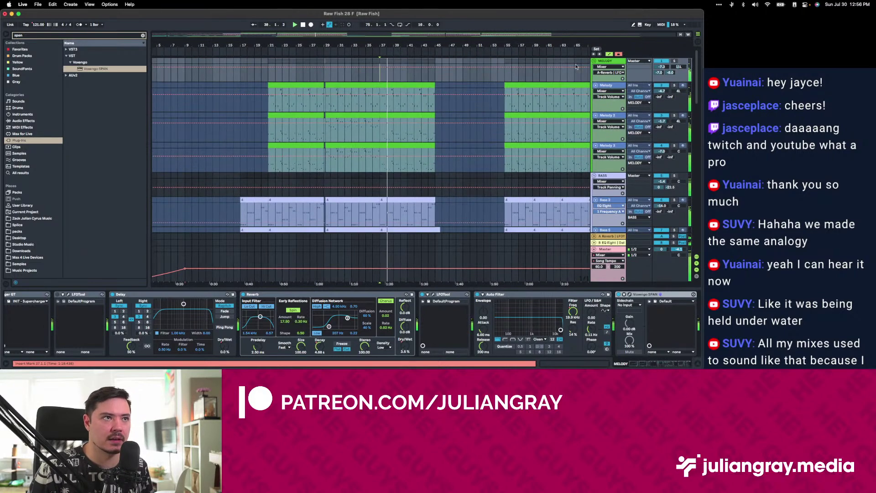
left_click(605, 249)
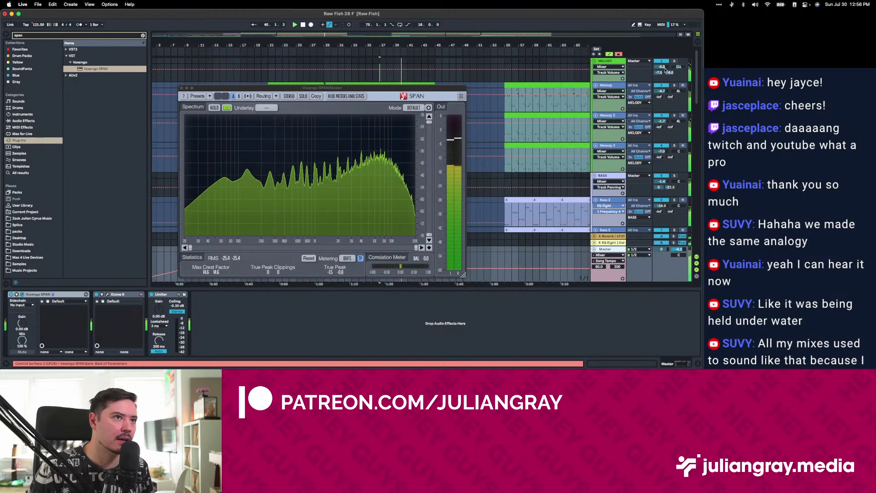
left_click(606, 86)
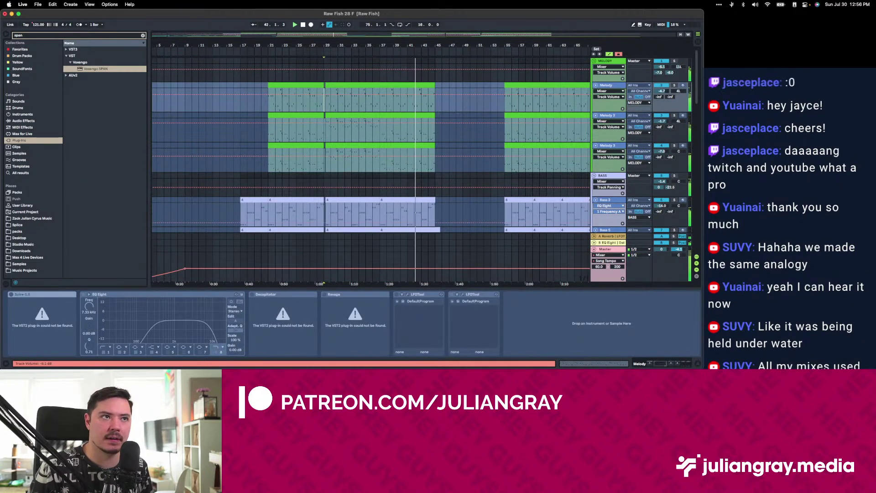
Play the section from bar 29 while looking over the bass, kick, top loop, lead and FX tracks.
scroll(548, 159, "down", 2)
scroll(548, 160, "down", 10)
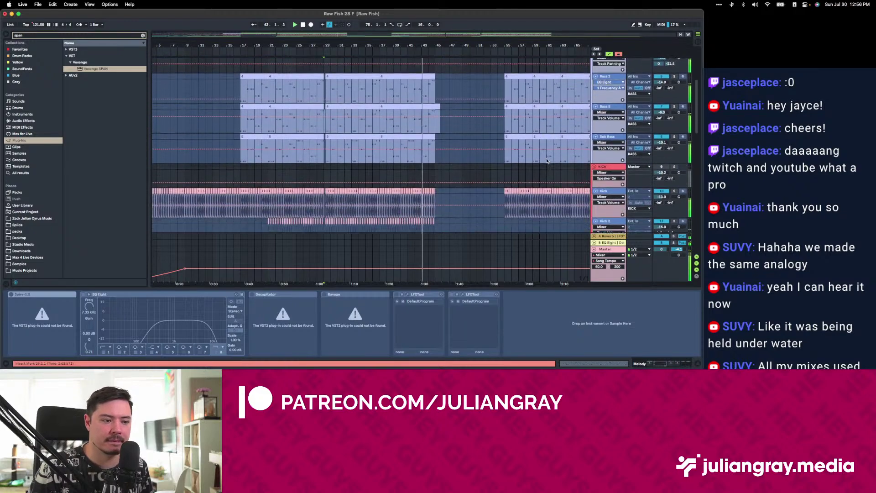
scroll(547, 161, "down", 5)
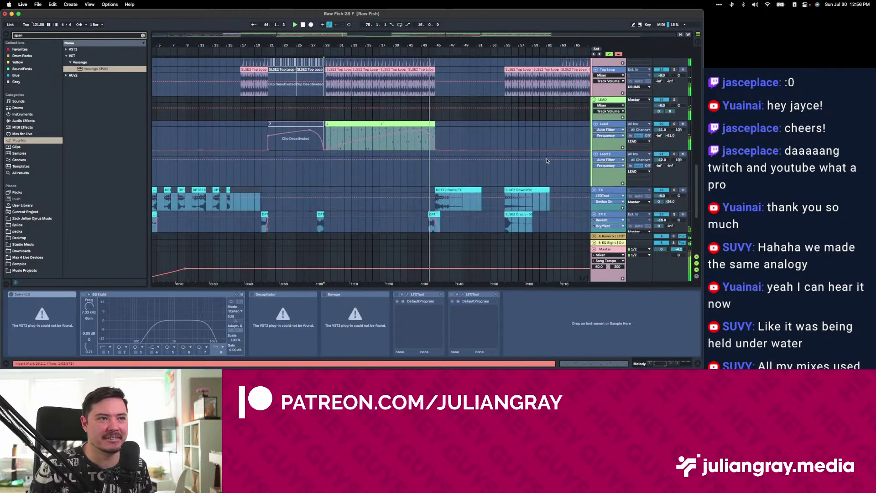
scroll(548, 160, "up", 8)
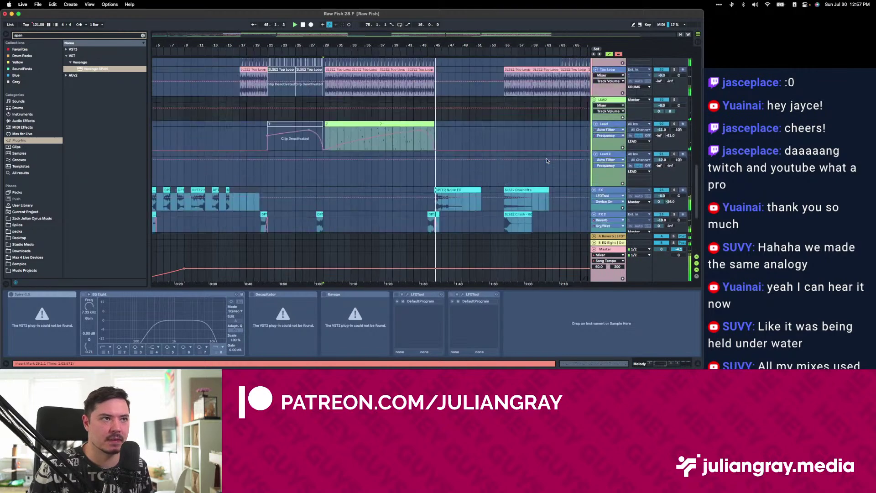
key("space")
key("space")
scroll(395, 140, "up", 6)
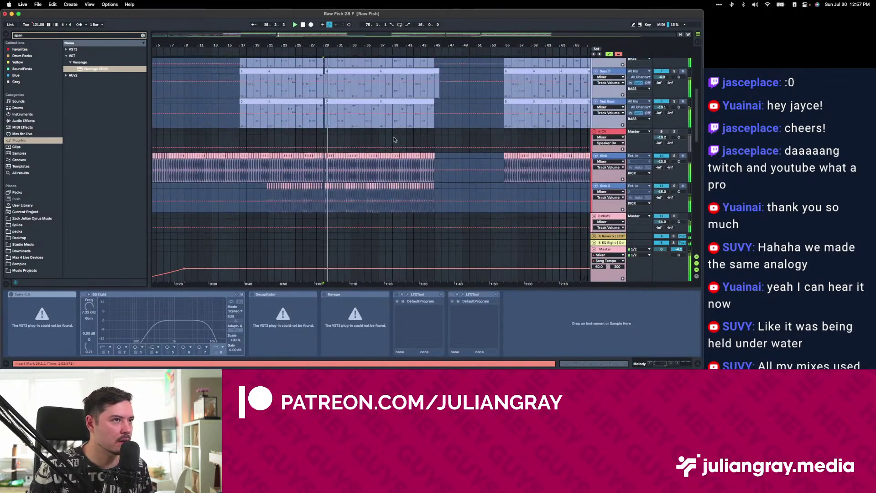
Solo the Bass 2 track and the bass track below it in turn, playing from bar 29 to compare them.
left_click(616, 96)
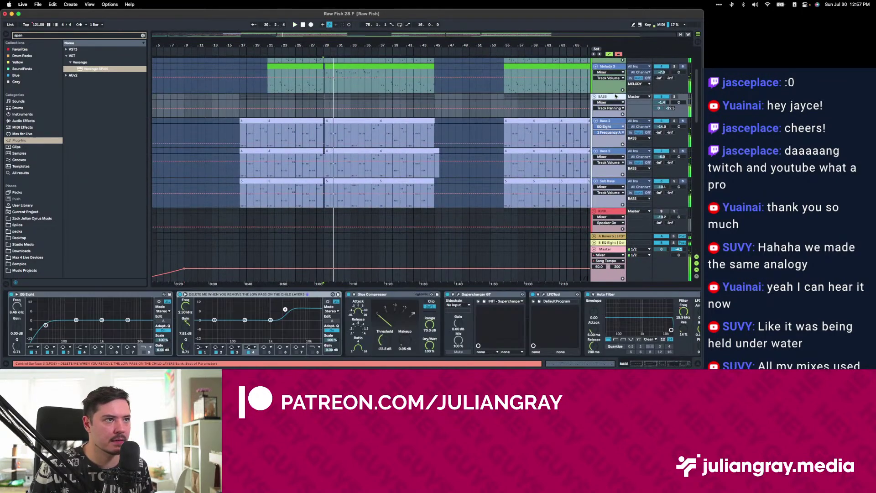
left_click(613, 121)
left_click(677, 121)
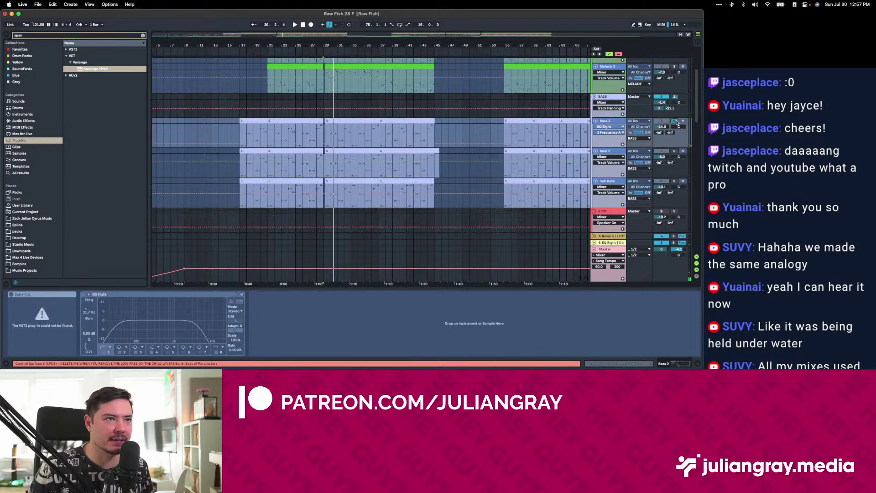
left_click(339, 131)
key("space")
left_click_drag(324, 133, 379, 134)
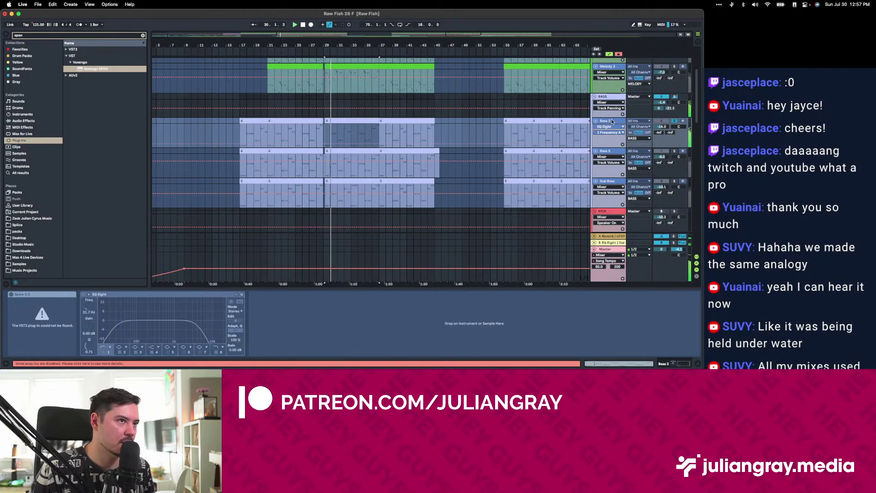
left_click(675, 151)
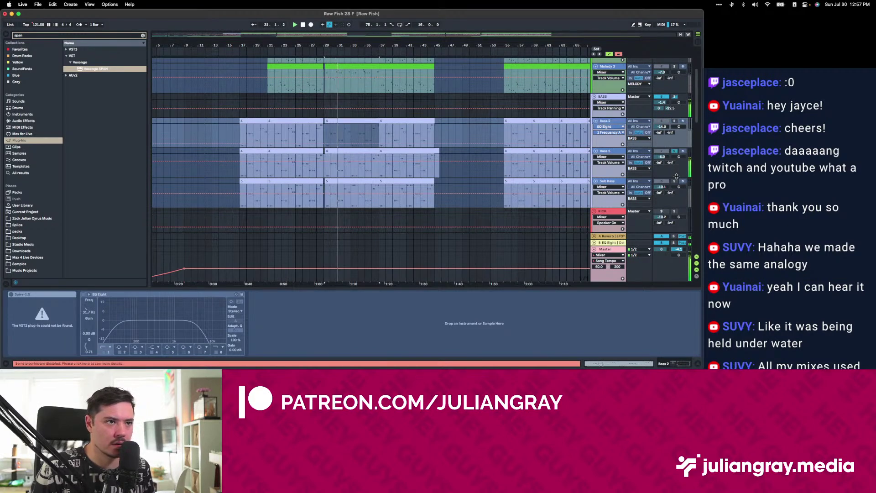
Raise the Bass 2 track's volume to about -4.5 dB and bring the remaining groups back into the mix.
left_click(661, 121)
left_click(662, 126)
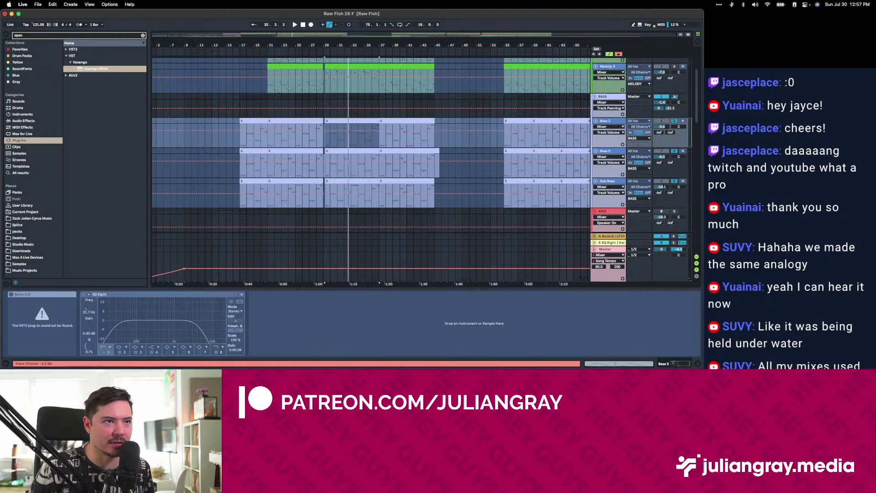
key("space")
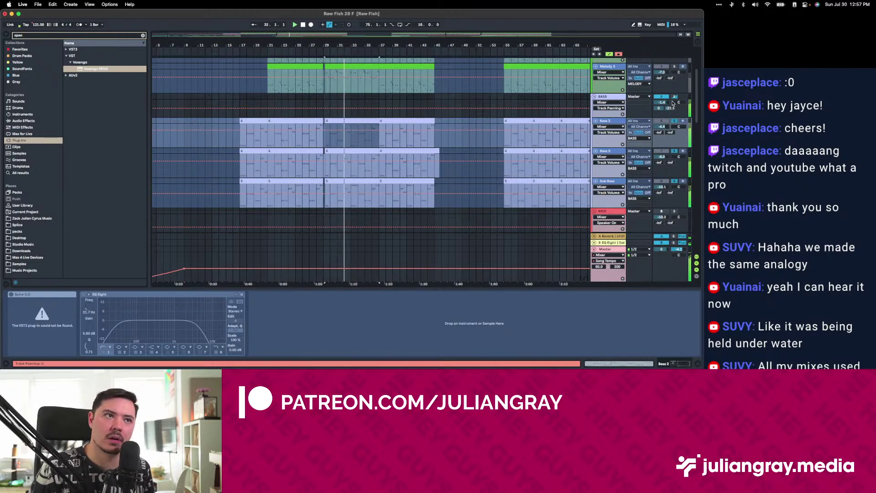
scroll(632, 120, "up", 4)
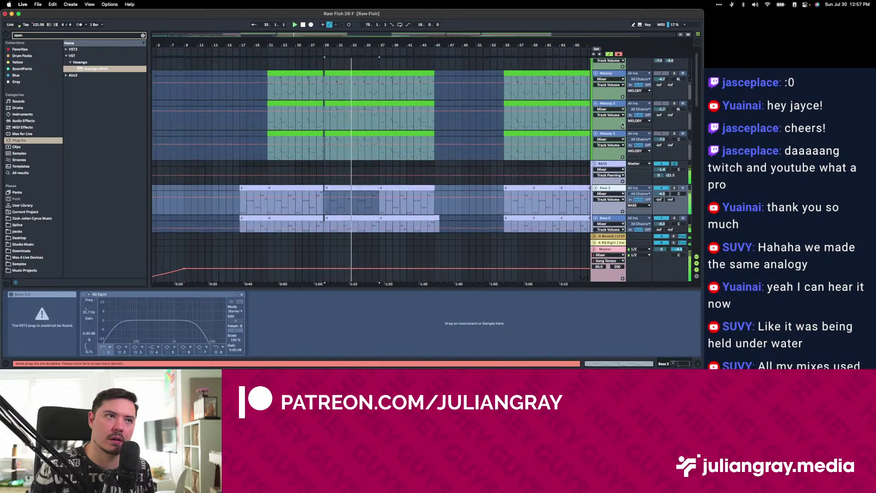
left_click(614, 60)
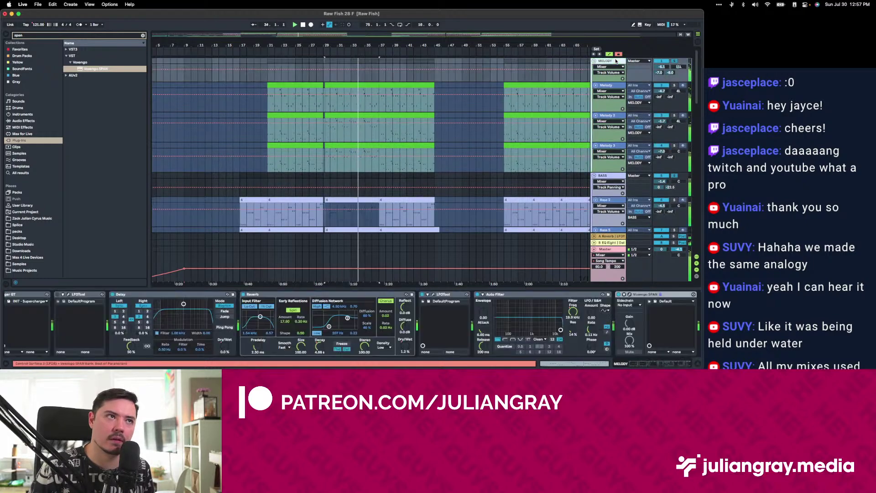
Replay from bar 29 and raise the KICK group's volume to about -9.7 dB.
scroll(470, 160, "down", 3)
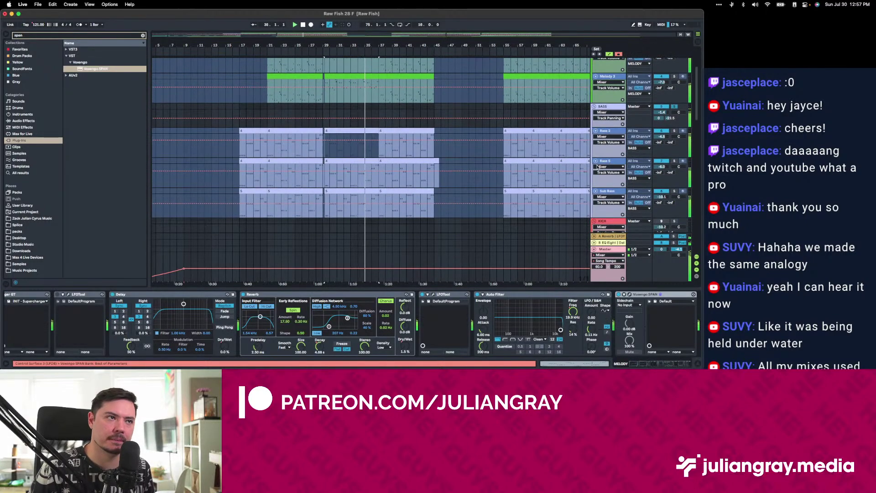
scroll(597, 167, "down", 3)
scroll(642, 157, "down", 2)
key("space")
key("space")
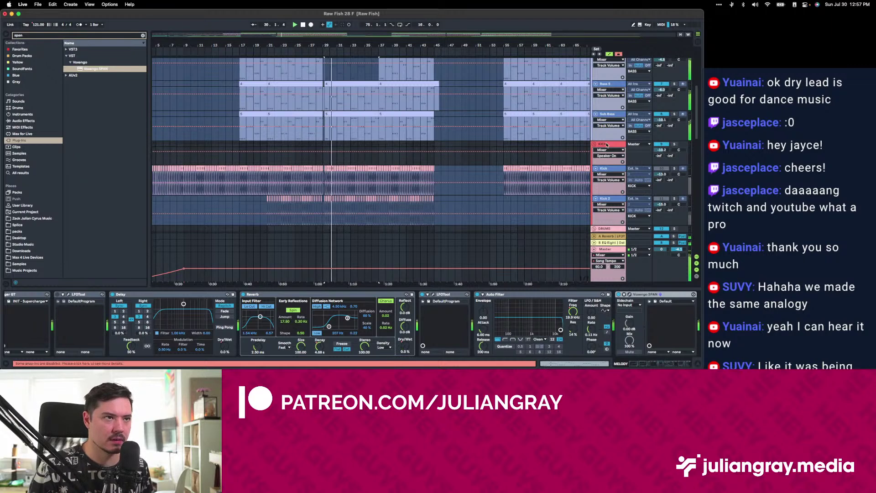
left_click_drag(669, 148, 669, 144)
left_click(608, 145)
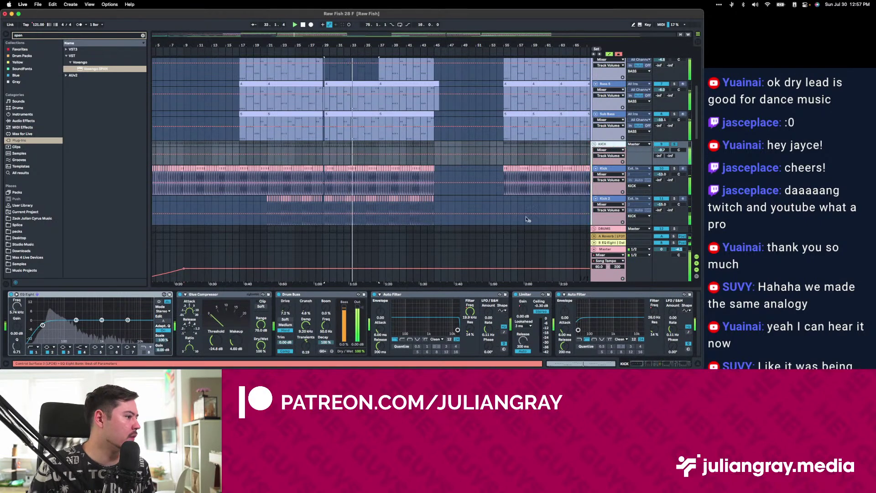
Raise the MELODY group's volume to about -5.6 dB and set the playback start back to bar 29.
scroll(409, 123, "up", 3)
scroll(410, 122, "up", 4)
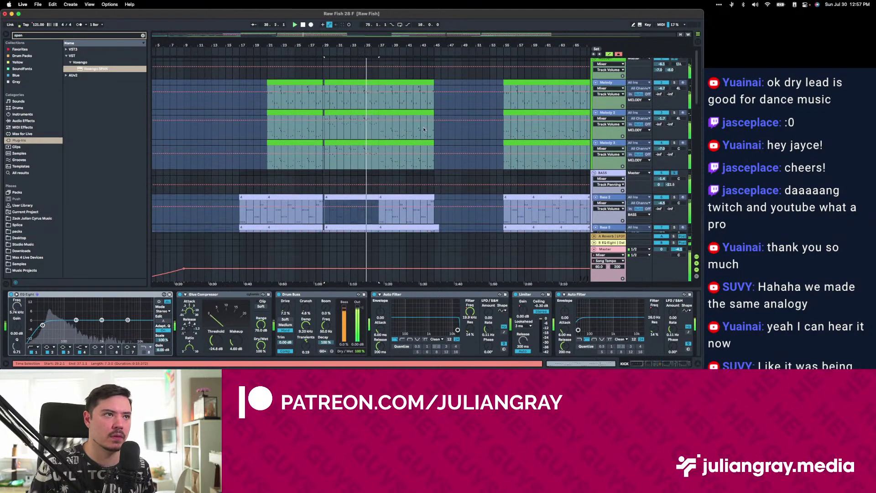
left_click(655, 67)
left_click_drag(655, 67, 656, 64)
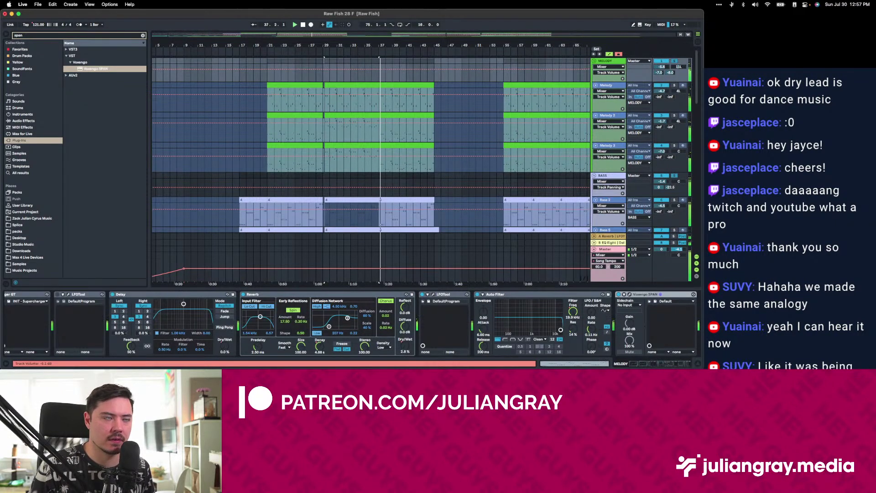
left_click(324, 105)
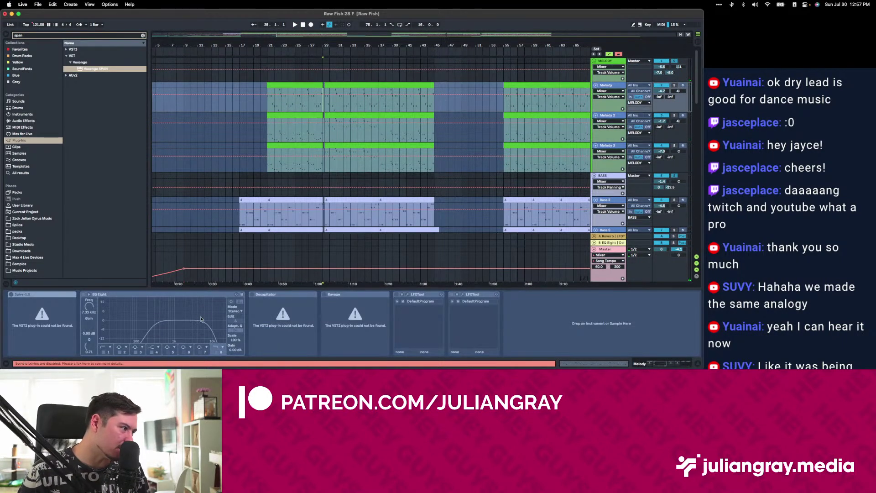
Examine the BASS group's device chain and look through the tracks below it.
scroll(492, 82, "down", 5)
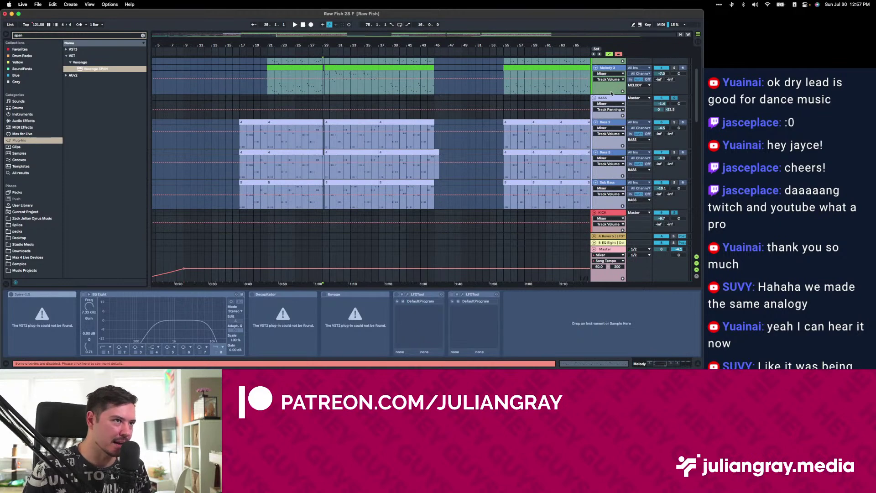
left_click(611, 97)
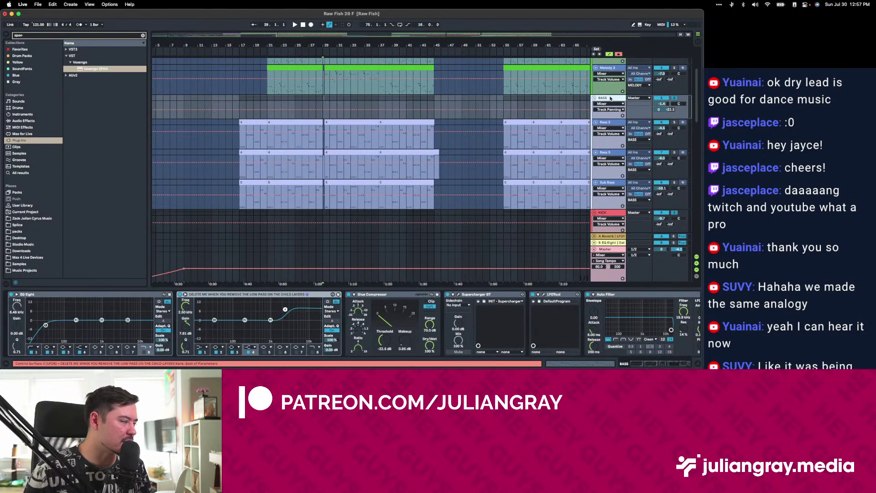
scroll(607, 101, "down", 8)
scroll(605, 102, "up", 12)
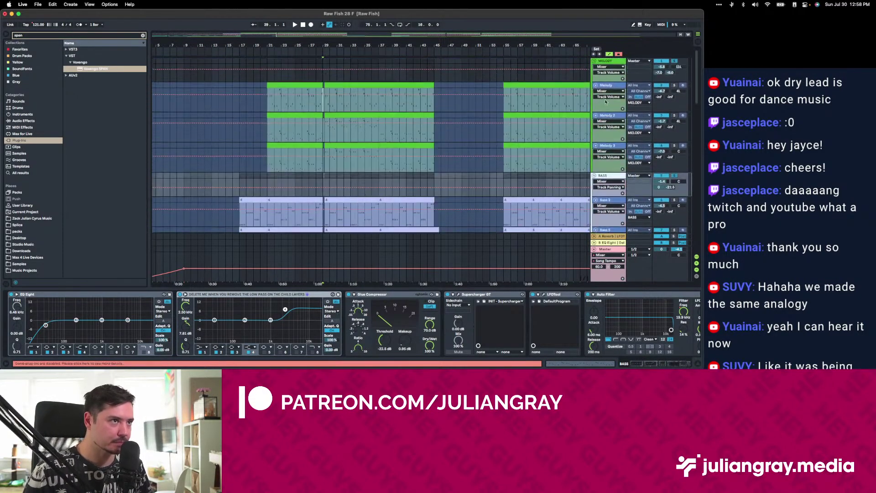
Deepen the BASS group's LFOTool ducking curve to near zero, move its peak earlier for a faster recovery, and audition it.
scroll(606, 101, "down", 2)
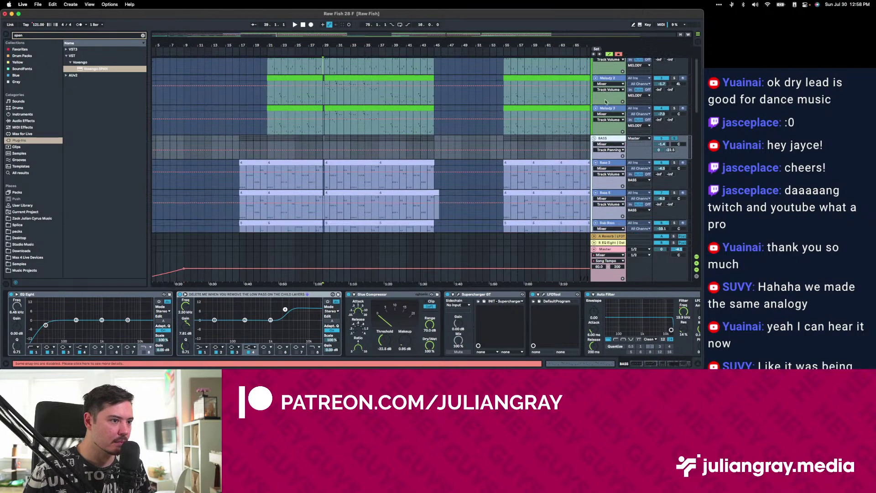
left_click(534, 302)
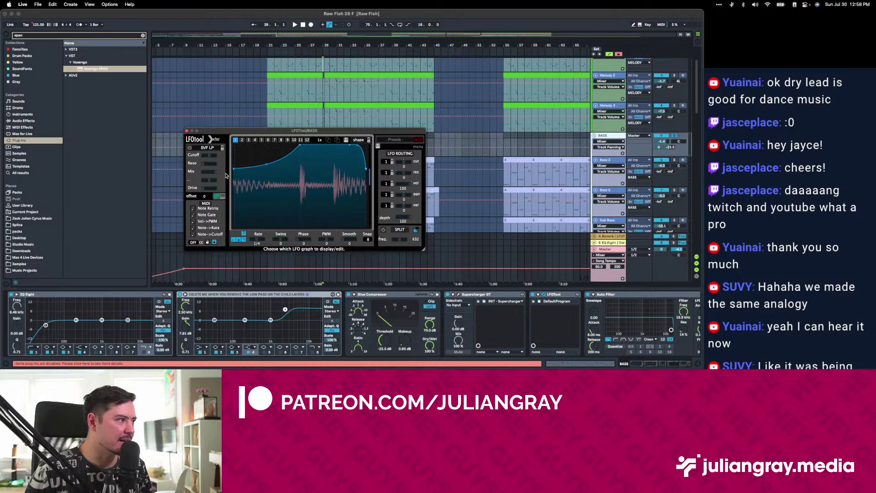
left_click_drag(233, 169, 233, 225)
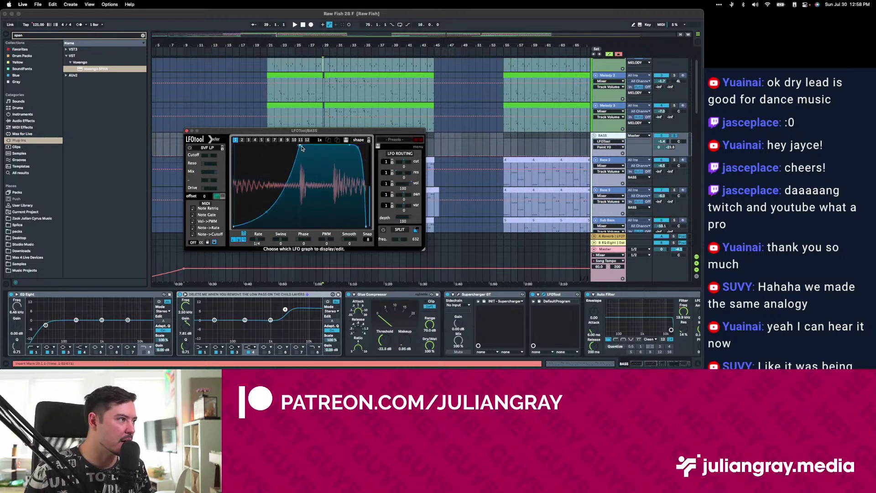
left_click_drag(300, 147, 258, 141)
key("space")
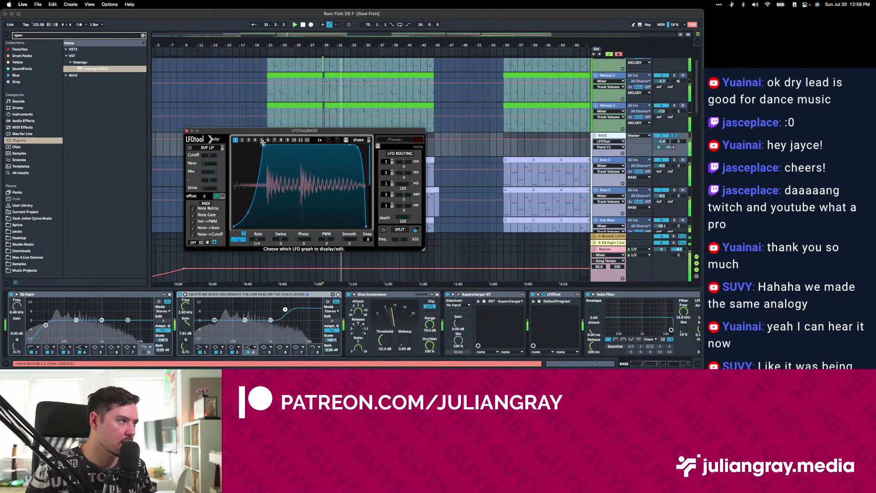
left_click(185, 131)
key("space")
left_click(409, 148)
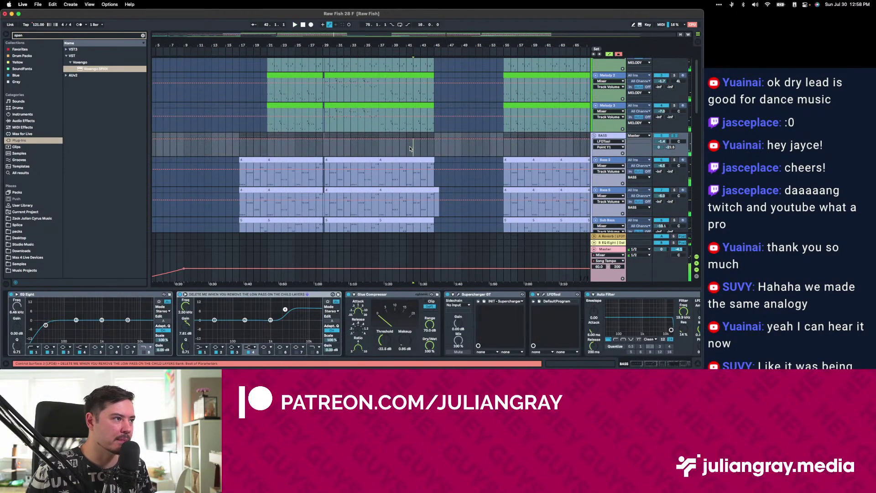
Reshape the MELODY group's LFOTool volume curve during playback so it starts near zero and reaches its peak earlier.
scroll(410, 148, "up", 2)
left_click(620, 64)
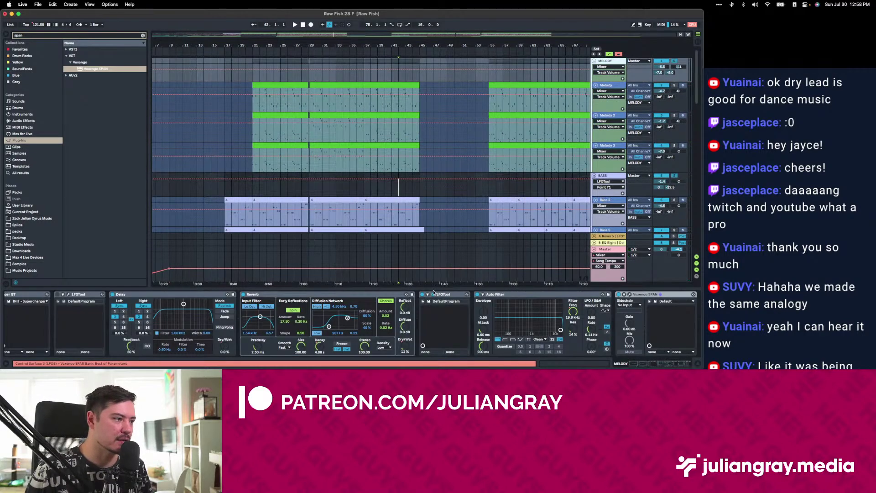
left_click(314, 111)
left_click(323, 64)
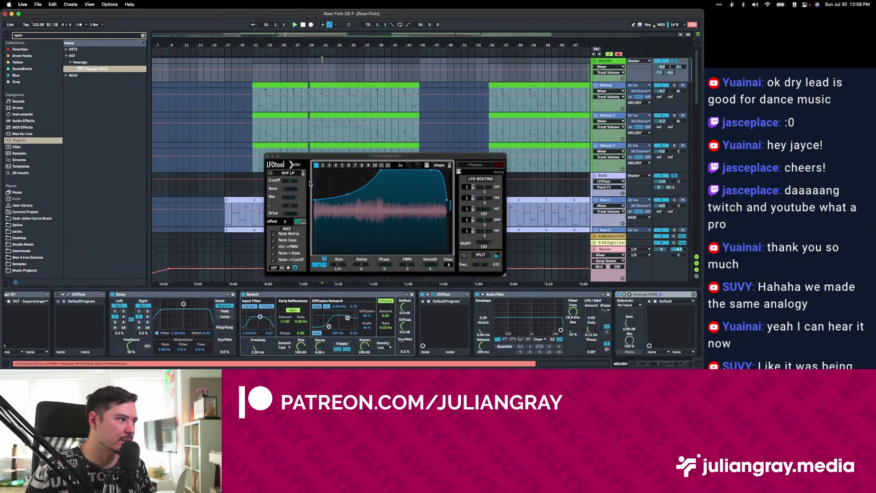
key("space")
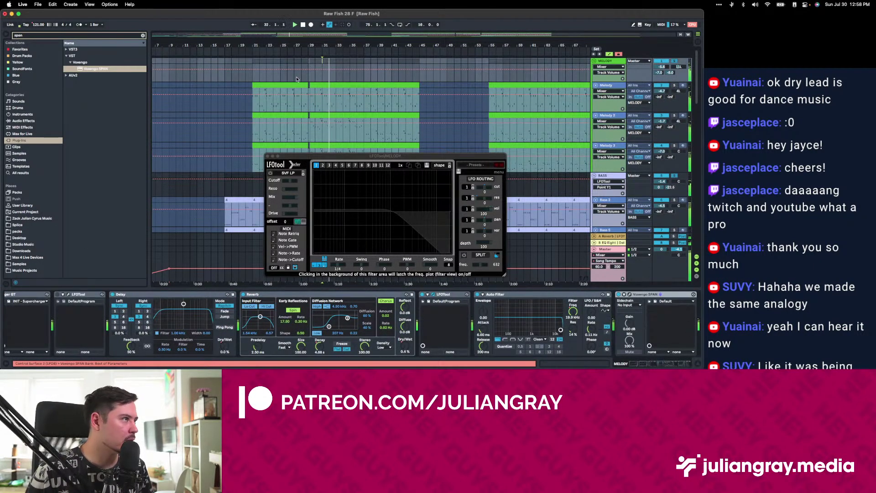
left_click(310, 79)
left_click(345, 193)
left_click_drag(347, 216, 316, 241)
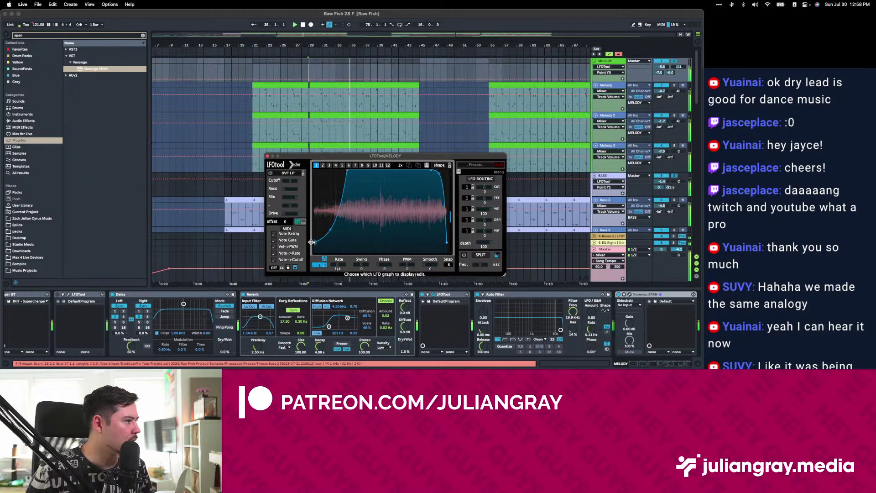
left_click_drag(348, 172, 343, 171)
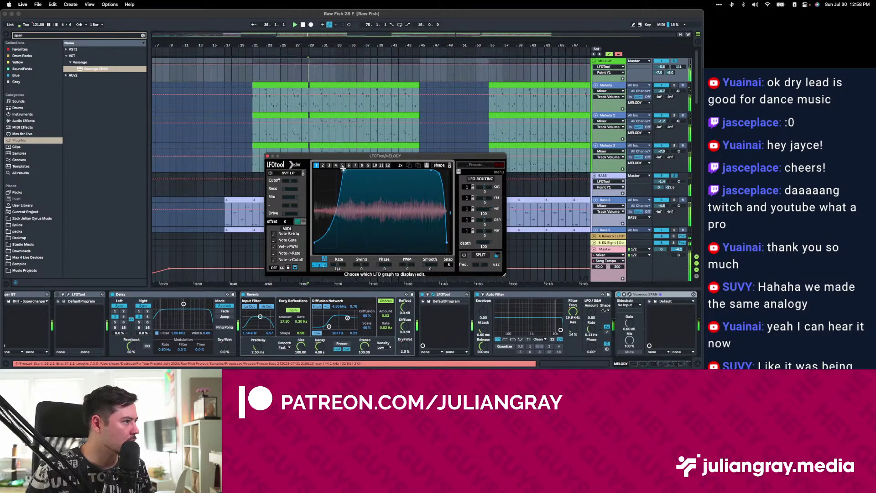
left_click_drag(314, 243, 314, 249)
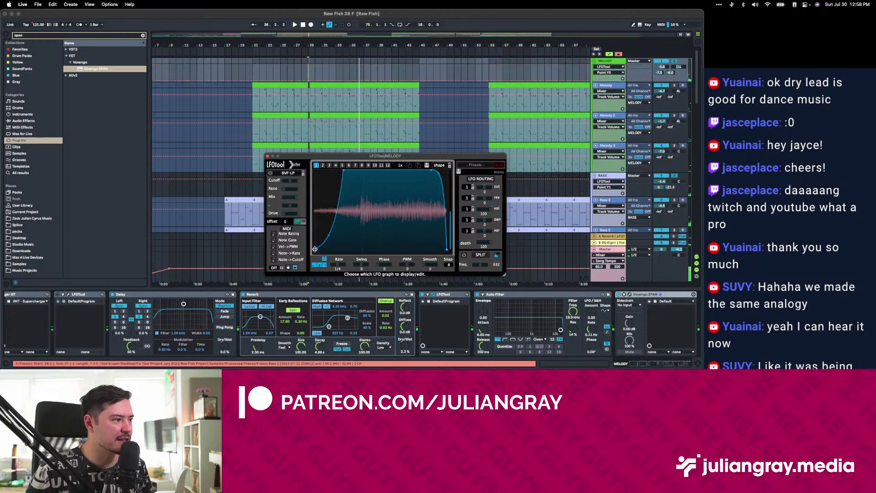
Try a slower recovery in the MELODY group's LFOTool curve by moving its peak to mid-cycle, and audition it.
left_click_drag(346, 173, 381, 165)
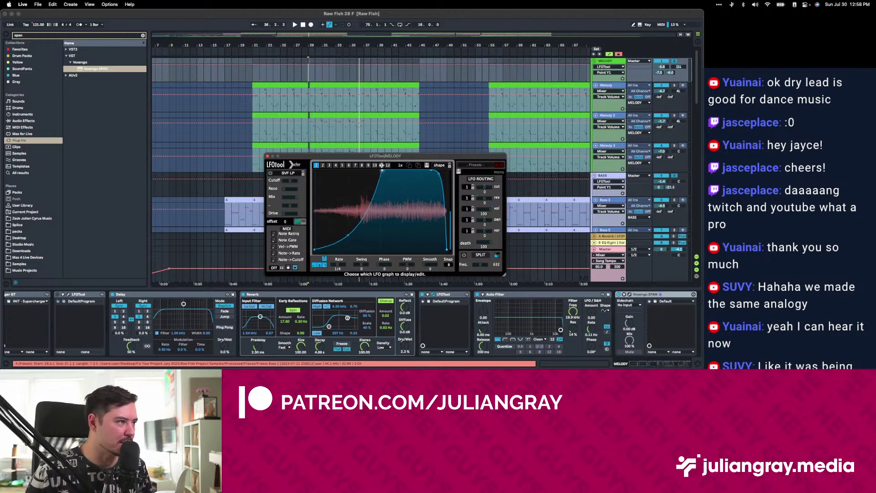
key("space")
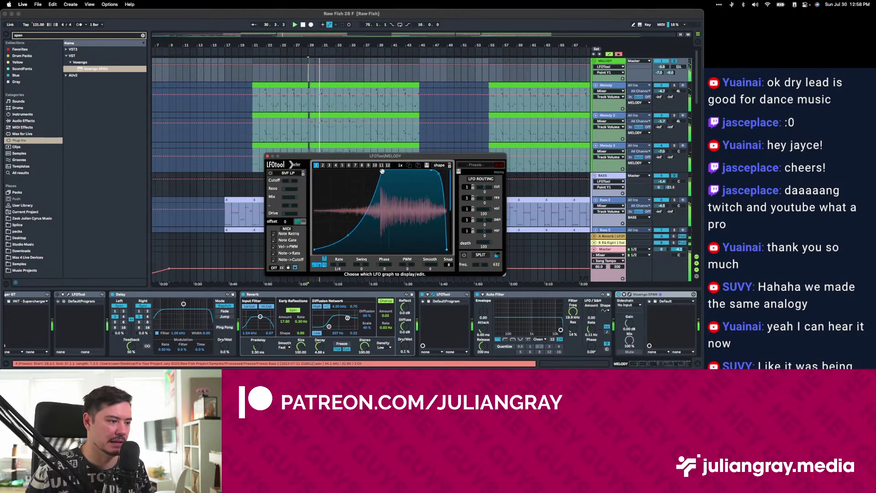
key("space")
Move the peak of the MELODY group's LFOTool curve to the first fifth of the cycle, audition it and close the plug-in.
left_click_drag(382, 170, 337, 160)
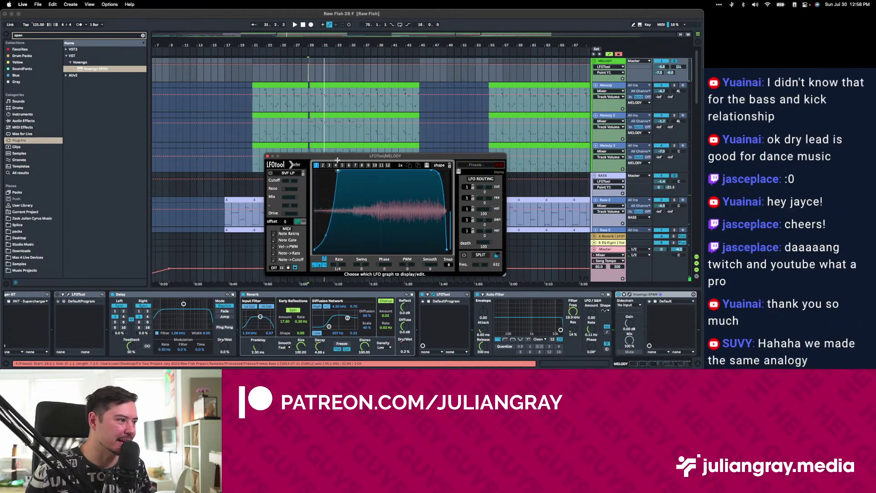
key("space")
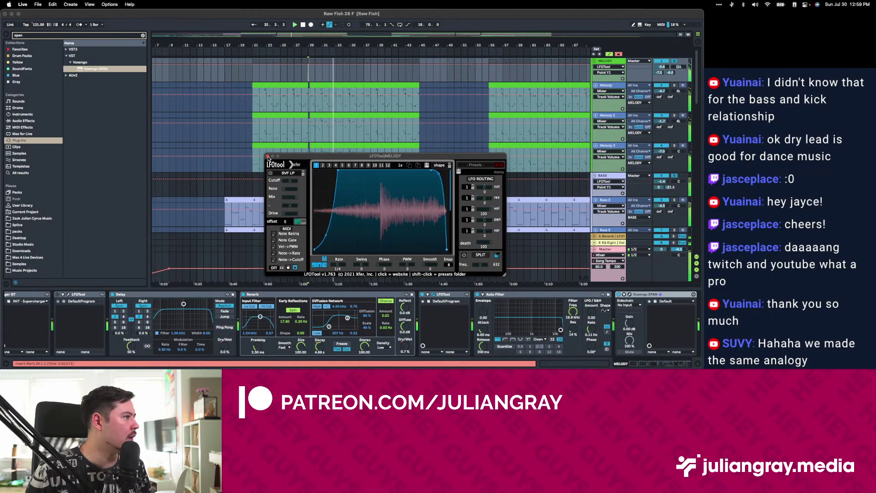
left_click(267, 156)
Reduce the BASS group's high-shelf boost in its second EQ Eight and set the Glue Compressor's makeup to about 3.33 dB.
scroll(475, 141, "down", 2)
scroll(475, 142, "down", 4)
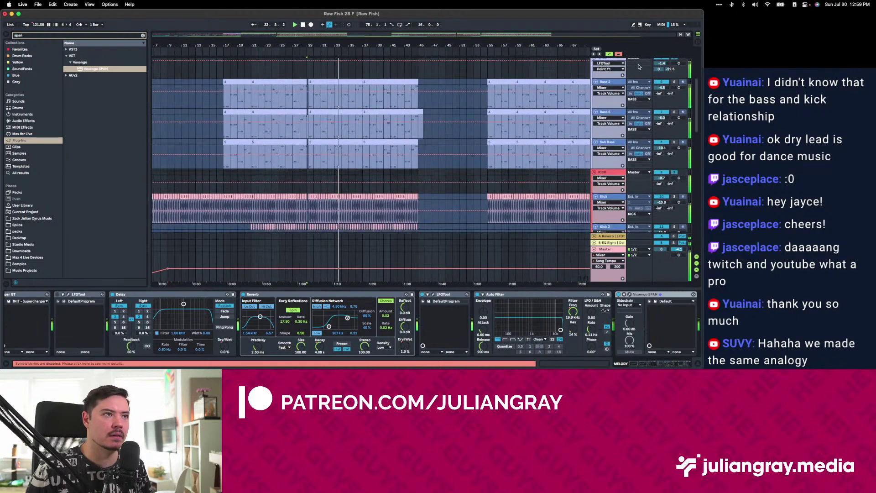
scroll(502, 128, "up", 3)
left_click(614, 91)
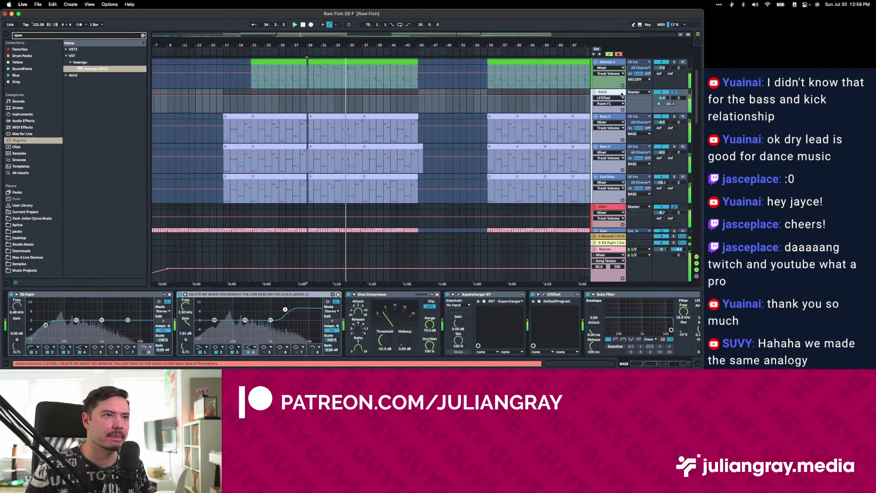
left_click_drag(285, 313, 285, 317)
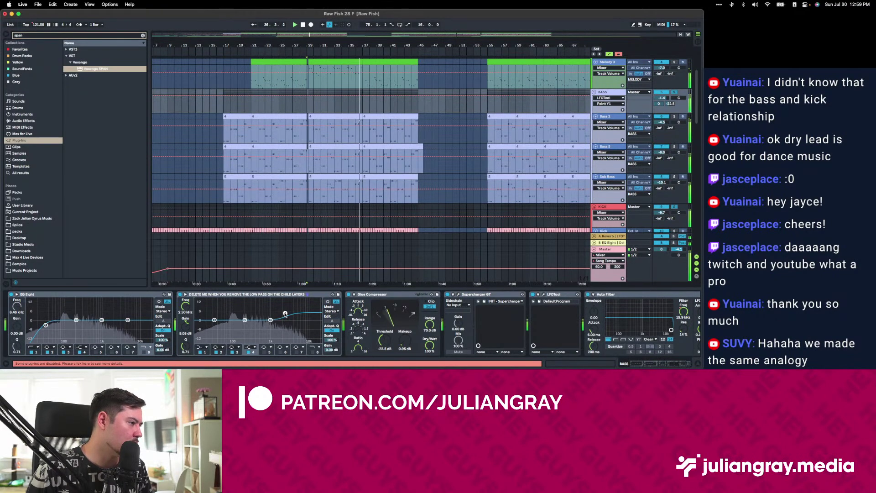
left_click_drag(393, 347, 404, 335)
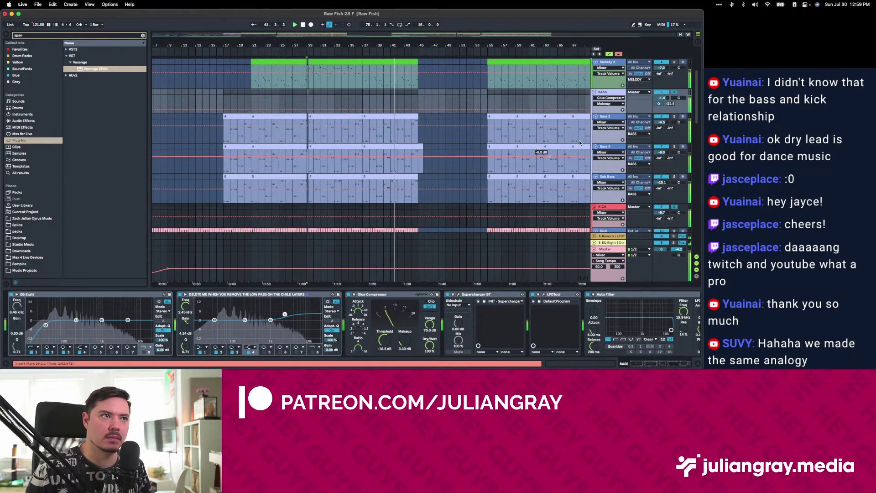
Add an EQ Eight from the audio effects to the end of the KICK group's device chain.
scroll(613, 101, "up", 4)
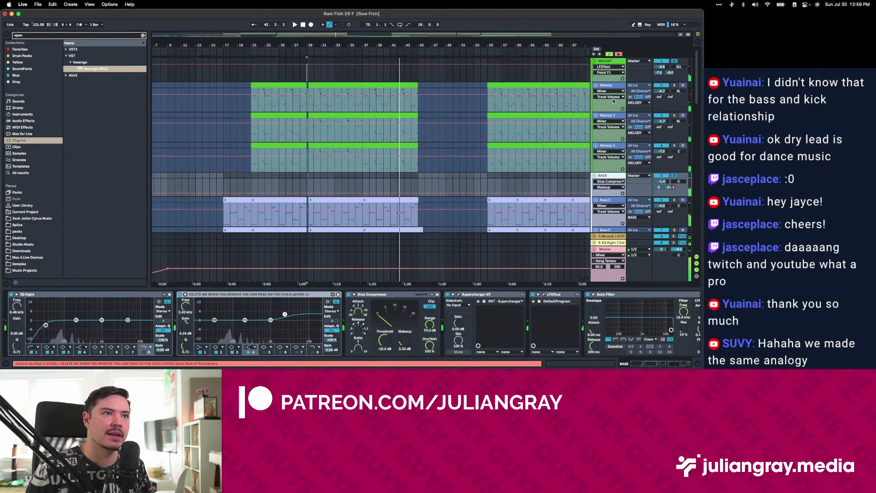
scroll(604, 130, "down", 5)
left_click(610, 94)
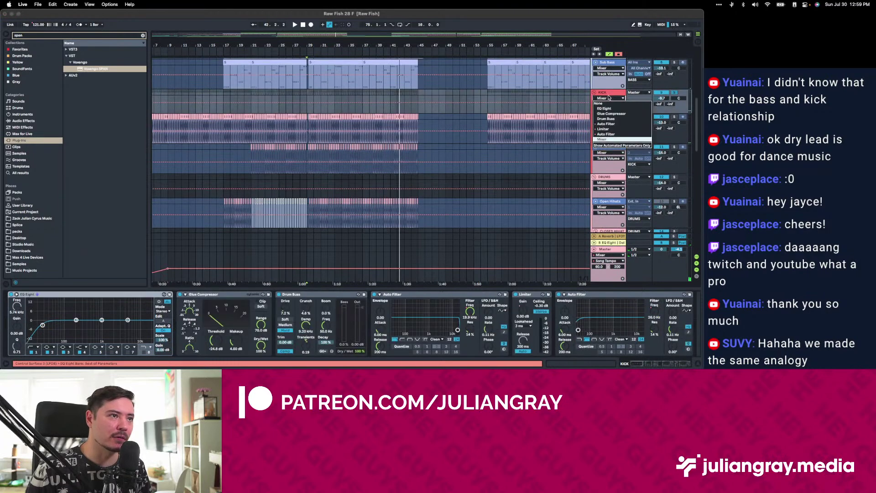
left_click(143, 298)
scroll(128, 324, "right", 2)
scroll(165, 191, "right", 1)
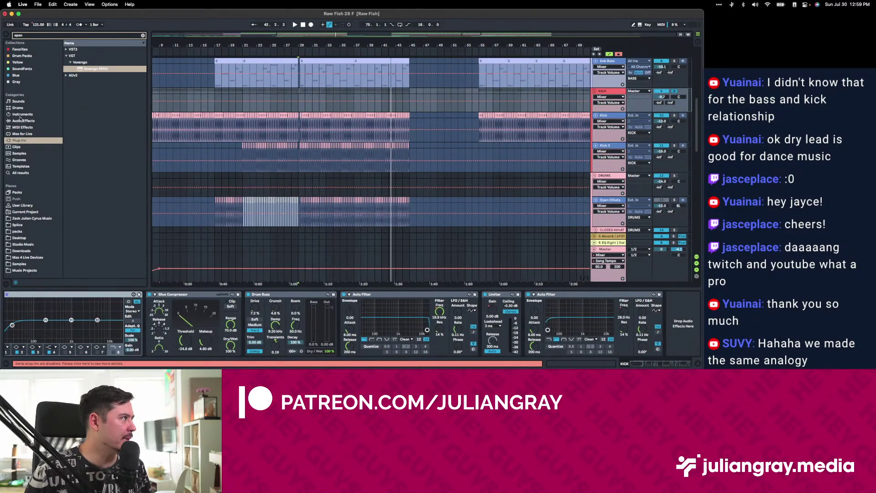
left_click(23, 121)
left_click(144, 35)
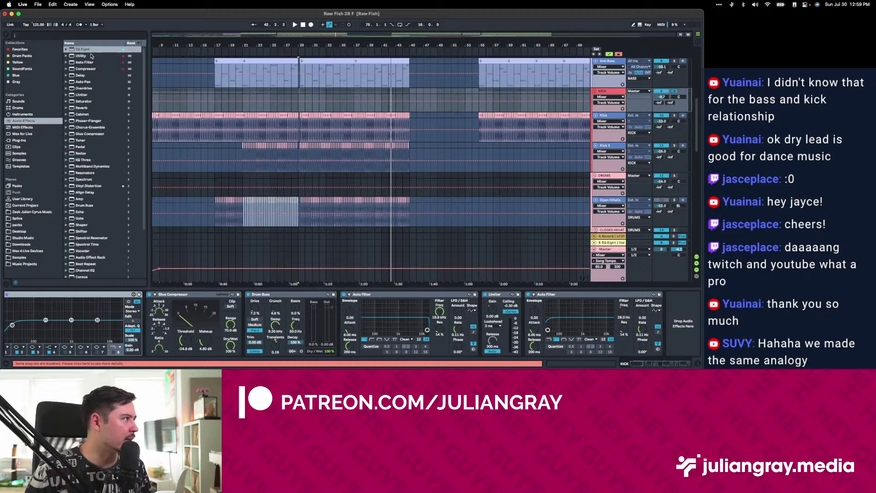
left_click_drag(596, 224, 591, 333)
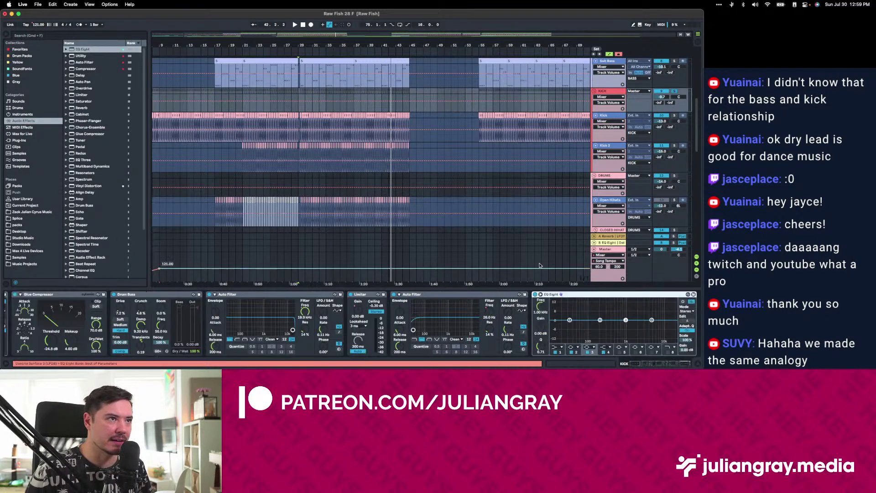
Cut the mids with band 3 and boost the lows with band 2 in the KICK group's new EQ Eight during playback.
left_click(599, 321)
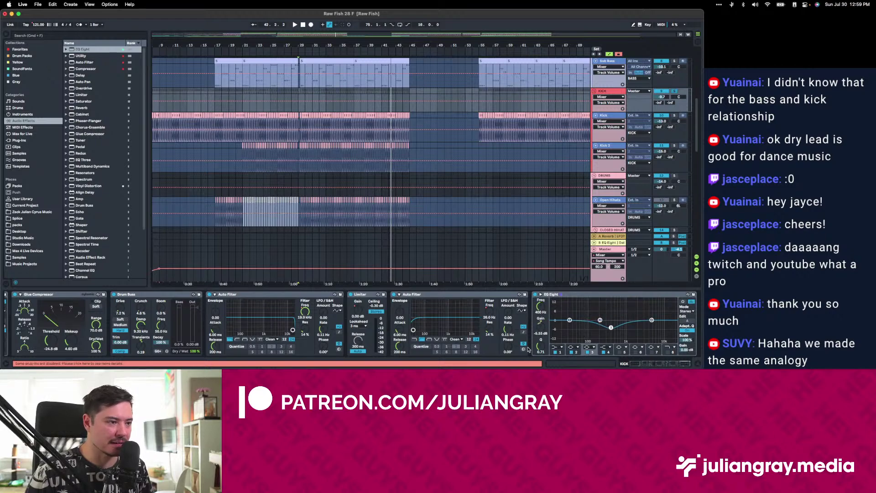
key("space")
left_click_drag(540, 347, 540, 358)
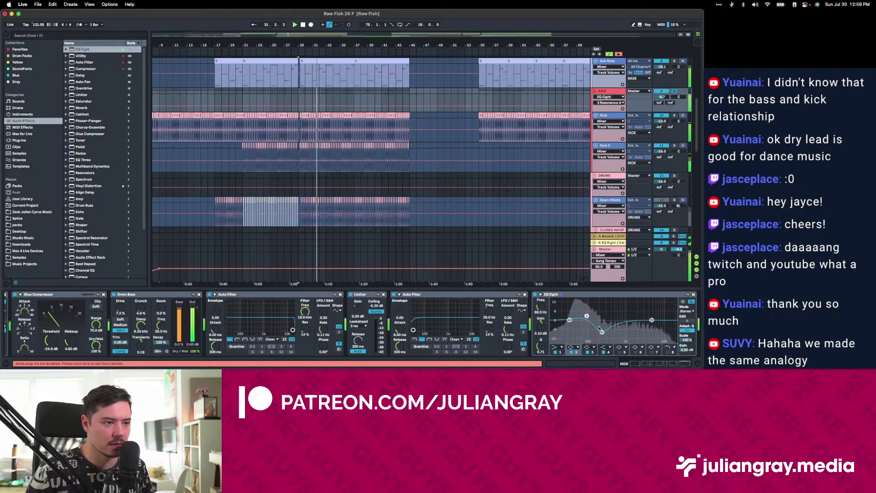
left_click_drag(542, 347, 542, 351)
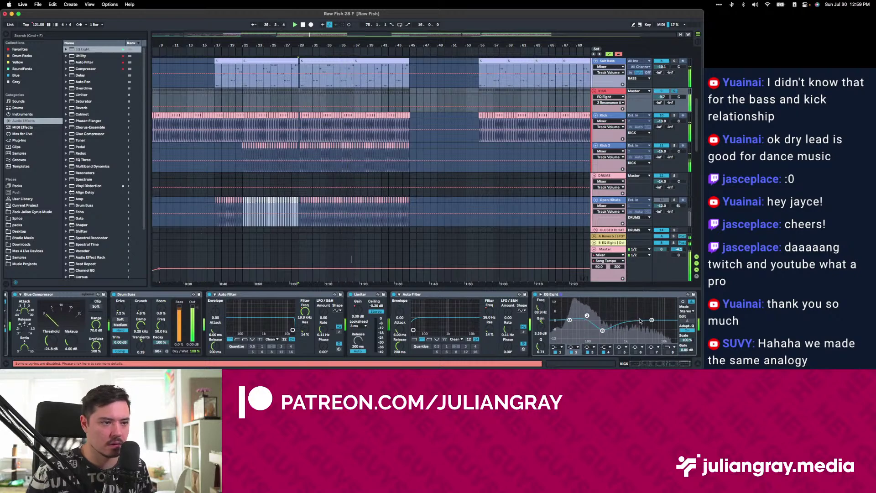
Unfreeze the Kick track and switch off band 8, the high-cut filter, in its EQ Eight.
scroll(652, 321, "left", 5)
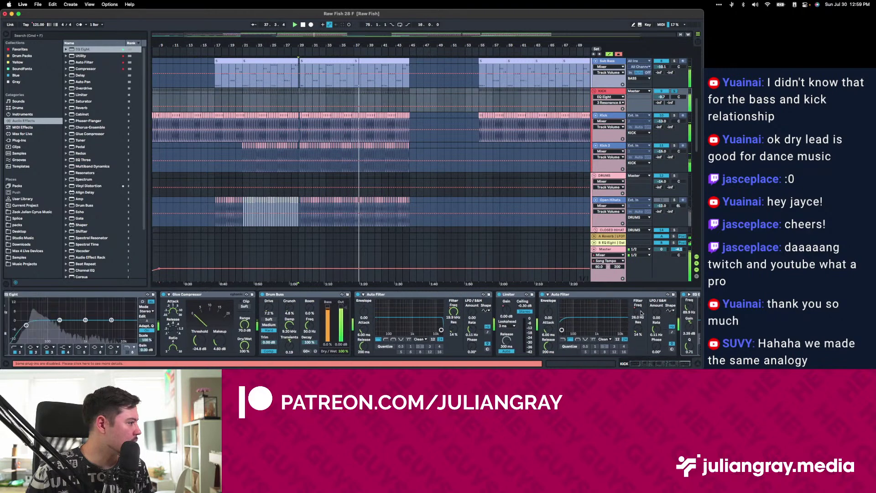
left_click(613, 145)
left_click(614, 115)
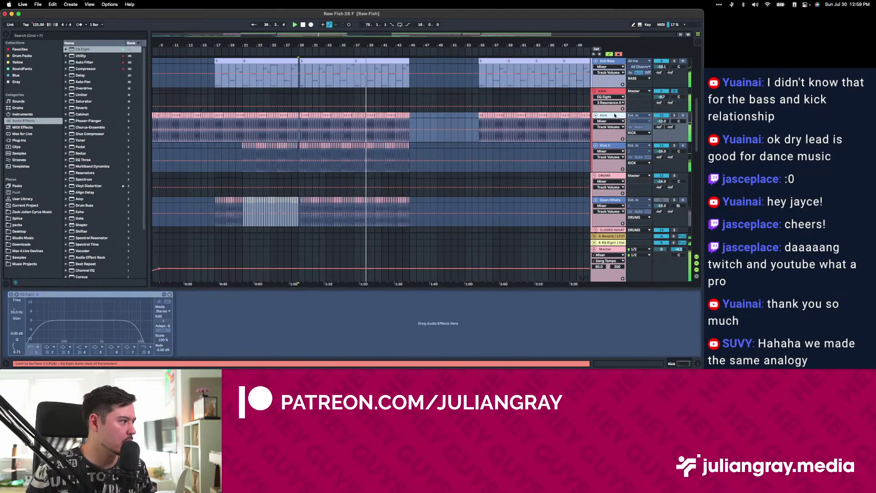
right_click(615, 116)
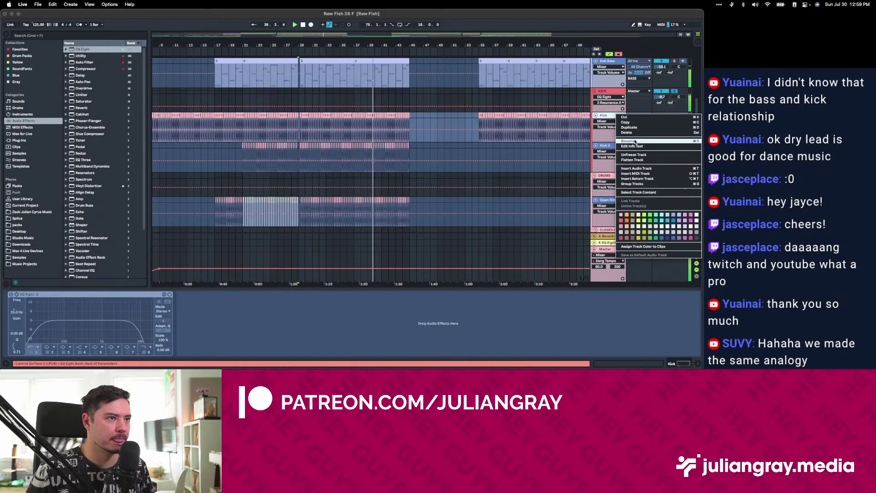
left_click(132, 323)
left_click(133, 325)
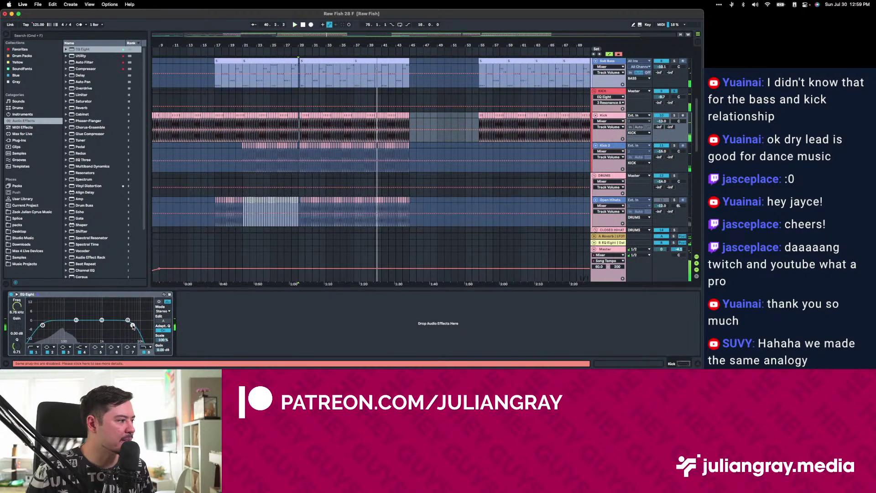
left_click(144, 351)
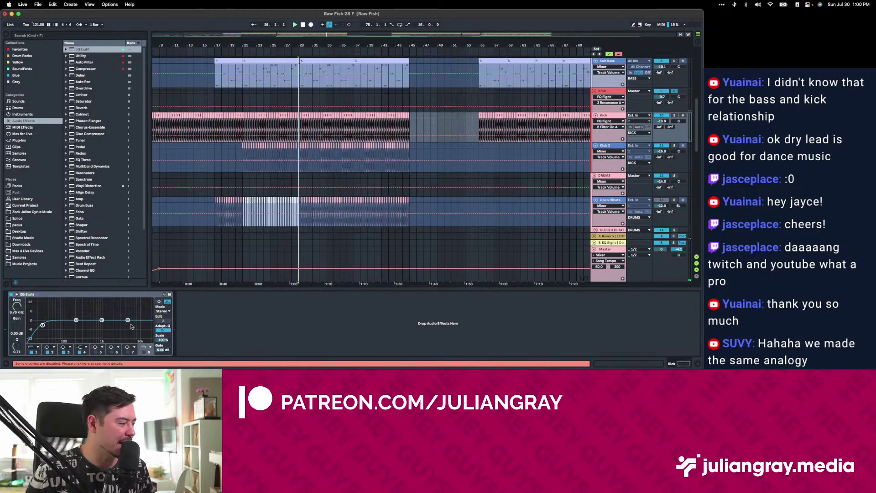
Boost the Kick track's highs about 2.1 dB from around 1.9 kHz with EQ Eight band 4, and listen to the track soloed.
key("space")
left_click_drag(129, 321, 112, 318)
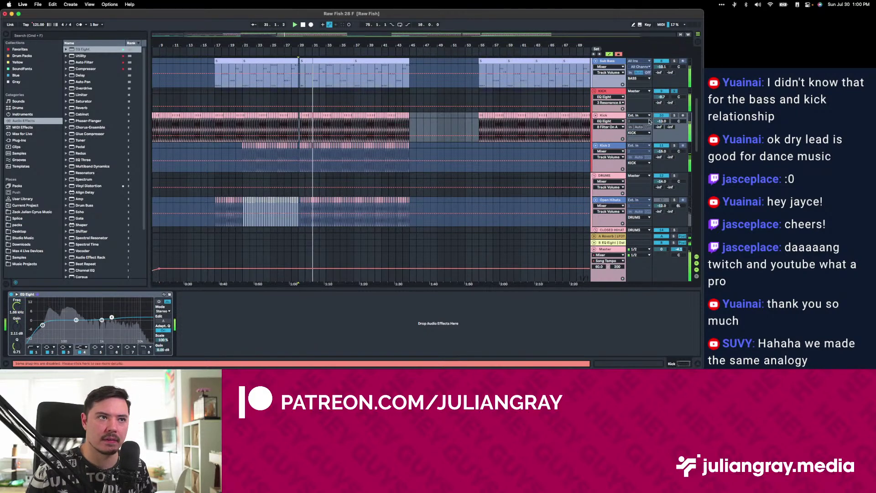
left_click(671, 147)
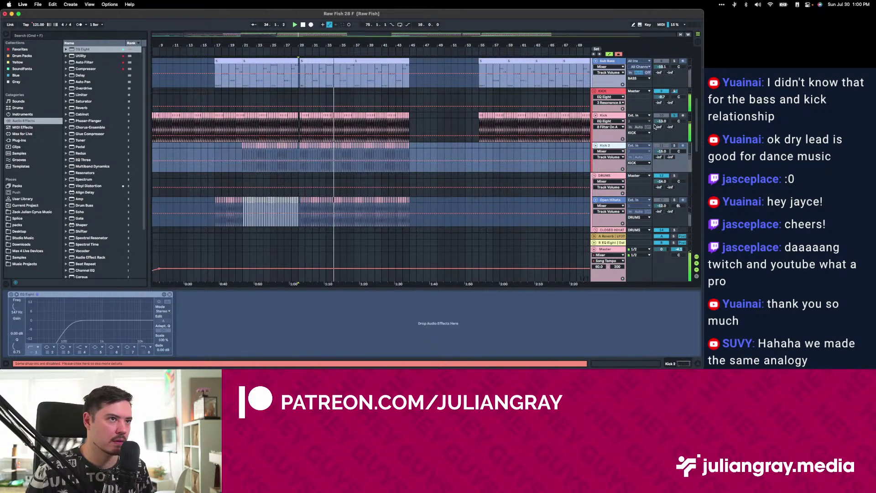
left_click(616, 119)
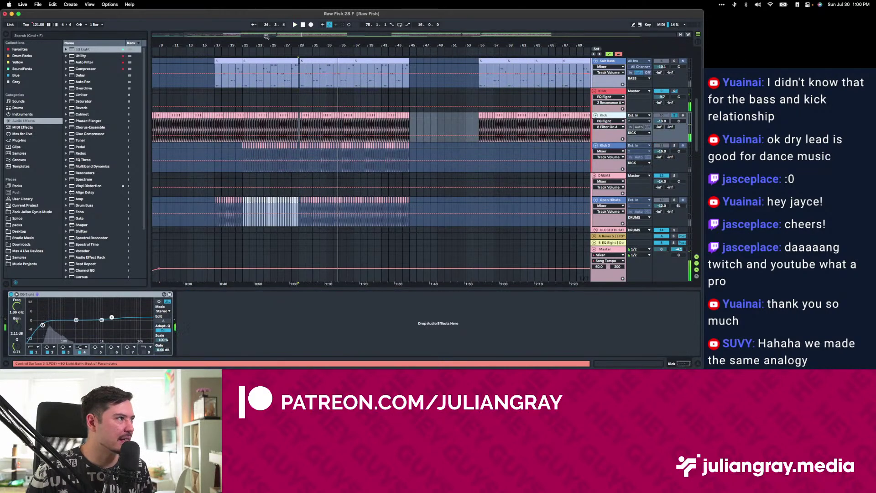
Play the arrangement and switch off the Limiter in the Master track's device chain.
key("z")
left_click_drag(283, 46, 284, 1)
key("space")
left_click(325, 170)
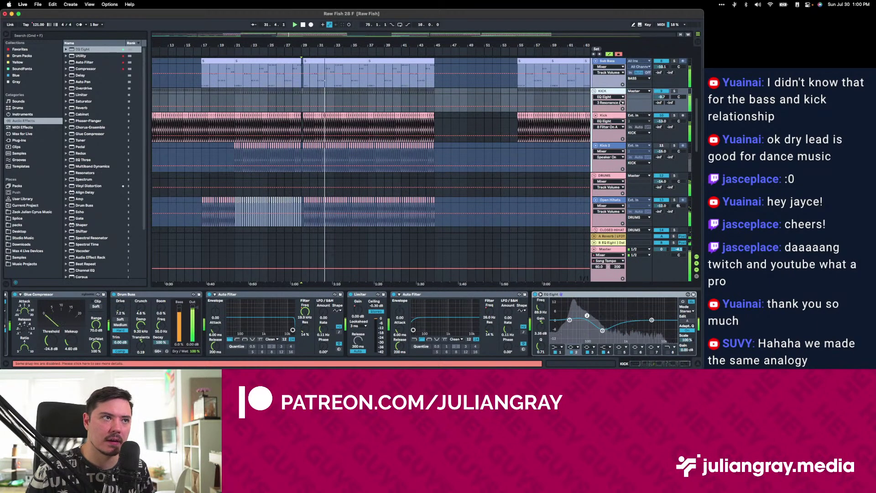
left_click(608, 250)
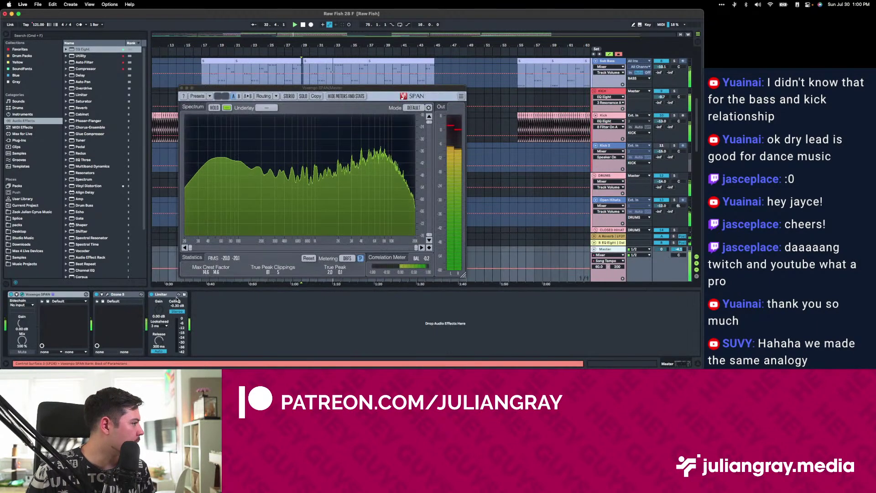
left_click(152, 294)
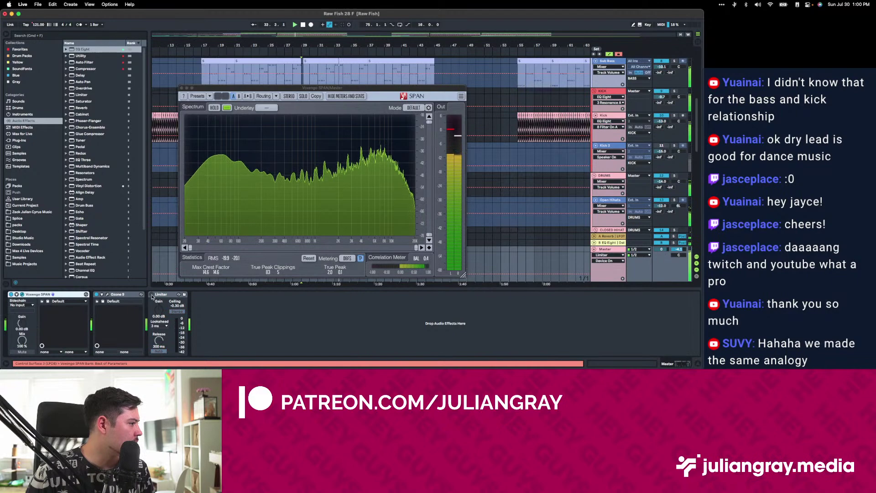
Set the Ozone 9 Maximizer on the Master to a -5.4 dB threshold and a -0.7 dB ceiling, and close the plug-in windows.
left_click(107, 294)
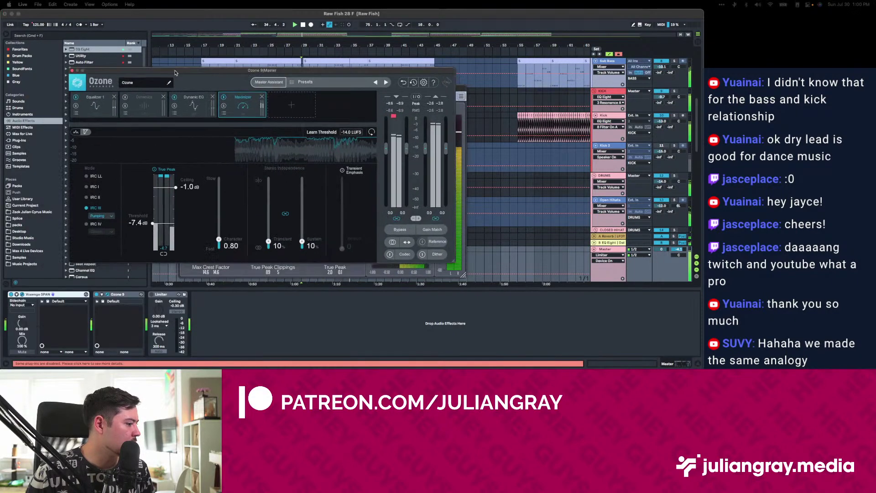
left_click_drag(202, 208, 193, 187)
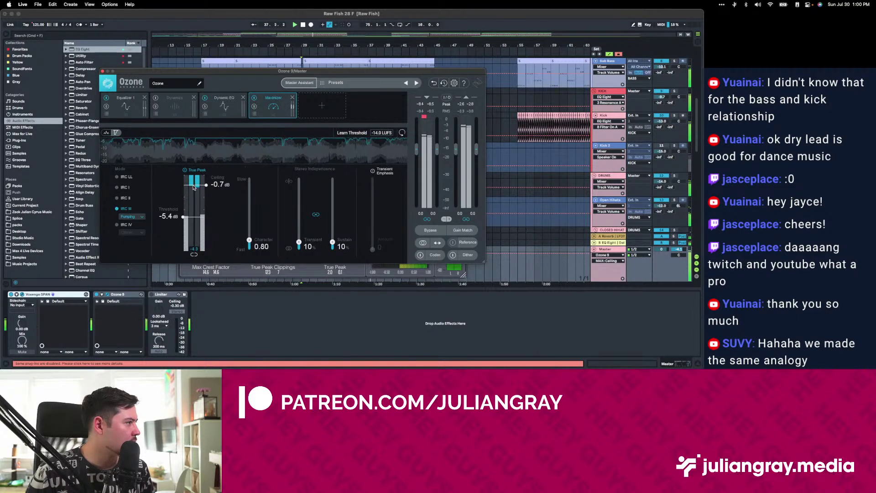
left_click(102, 71)
left_click(182, 88)
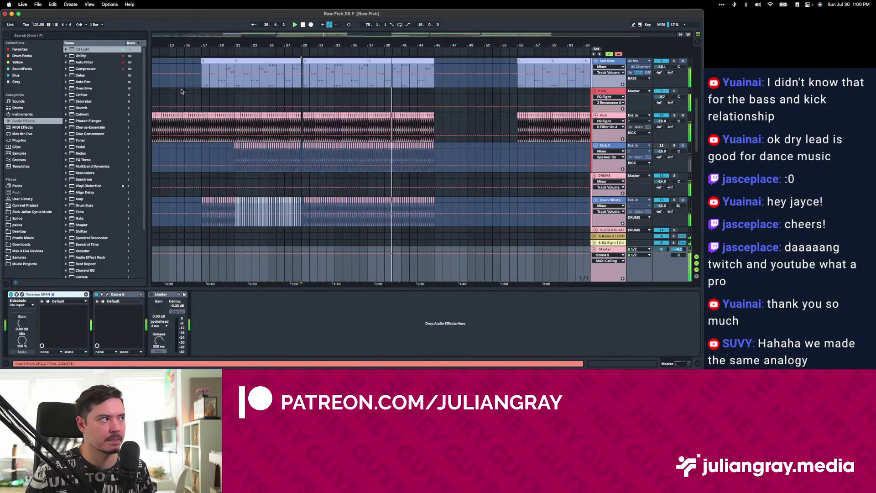
Raise the Kick track's volume to about -9 dB and raise the KICK group's volume as well.
scroll(487, 153, "down", 2)
left_click_drag(660, 115, 660, 102)
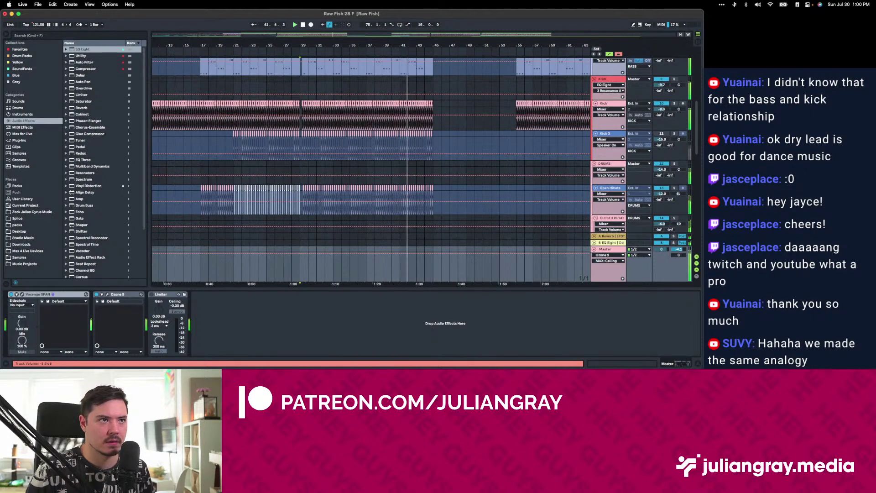
left_click_drag(661, 84, 661, 80)
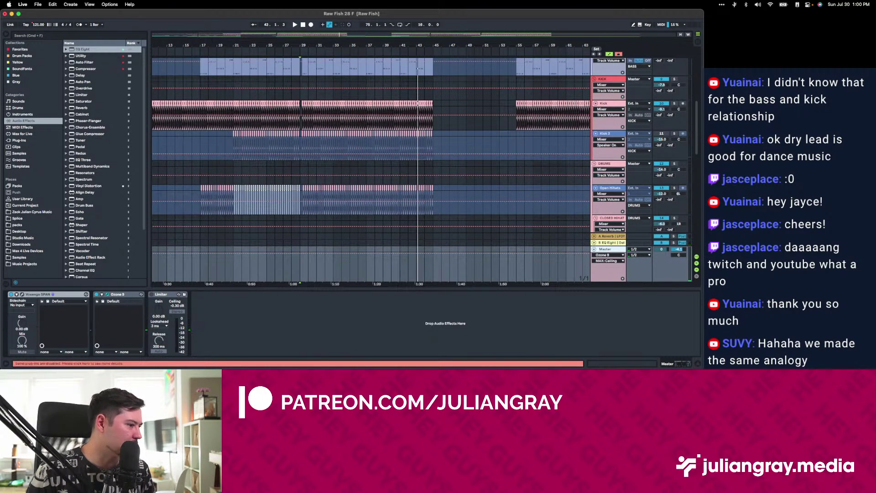
Set the Ozone Maximizer threshold on the Master to -2.3 dB and bypass the Dynamic EQ and Equalizer modules.
key("super+alt+p")
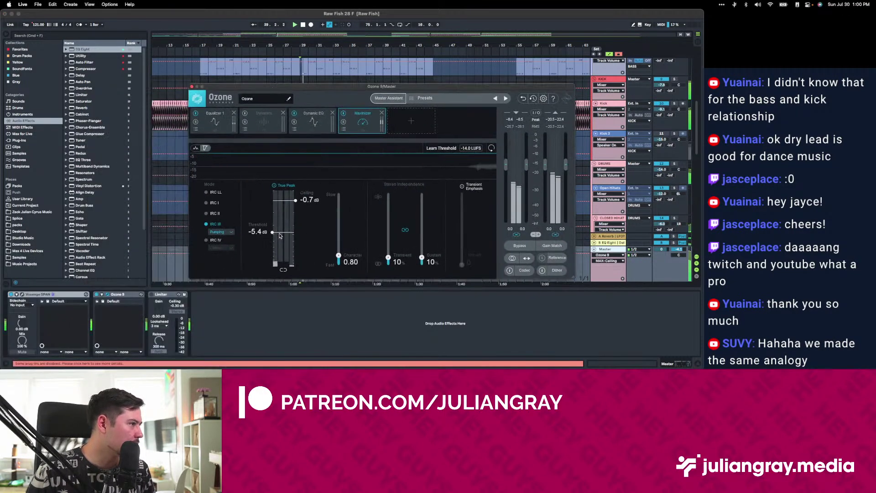
left_click_drag(287, 226, 287, 214)
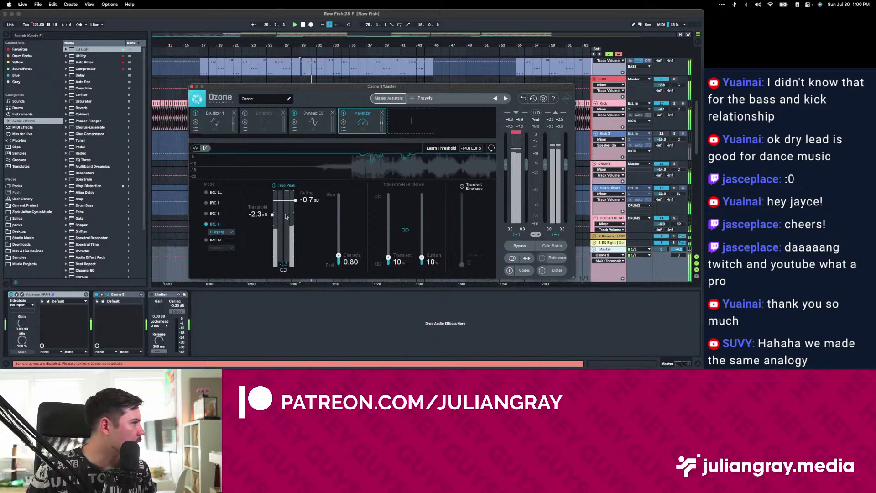
left_click(295, 119)
left_click(293, 114)
left_click(196, 121)
left_click(196, 113)
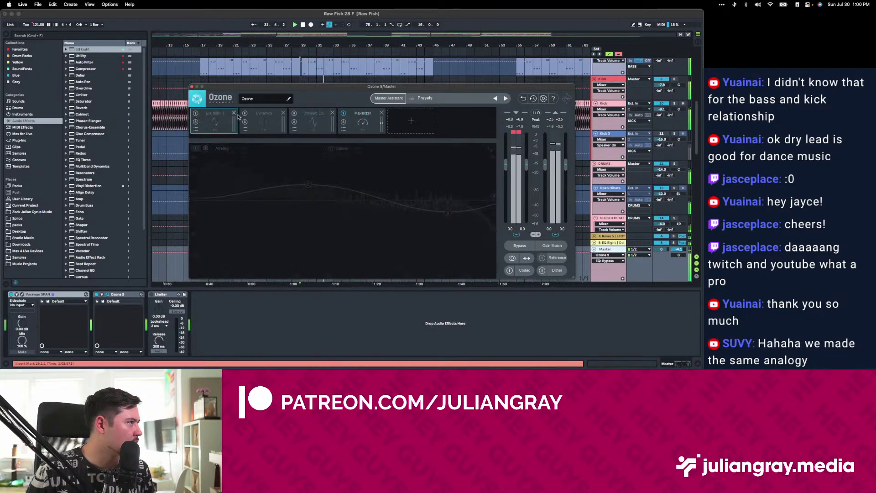
Set the Ozone Maximizer threshold to -1.9 dB and its IRC III style to Balanced, and close the plug-in.
left_click(352, 119)
key("space")
left_click_drag(283, 214, 283, 211)
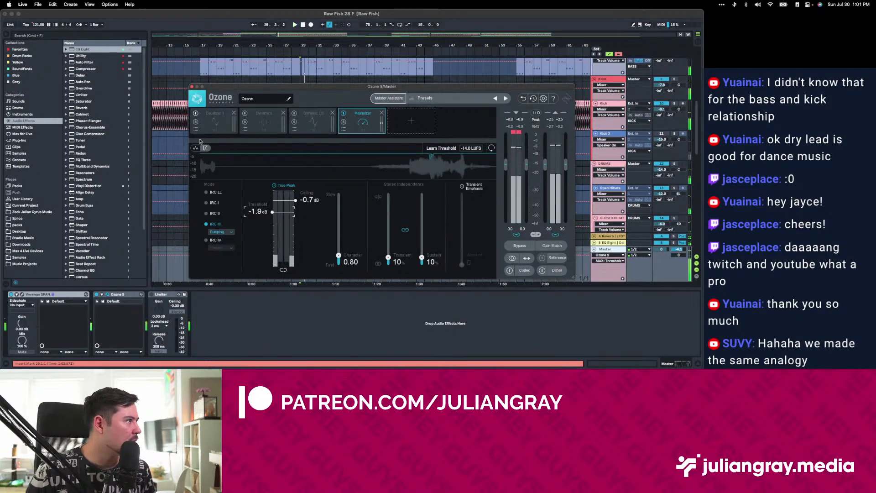
left_click(219, 232)
left_click(218, 247)
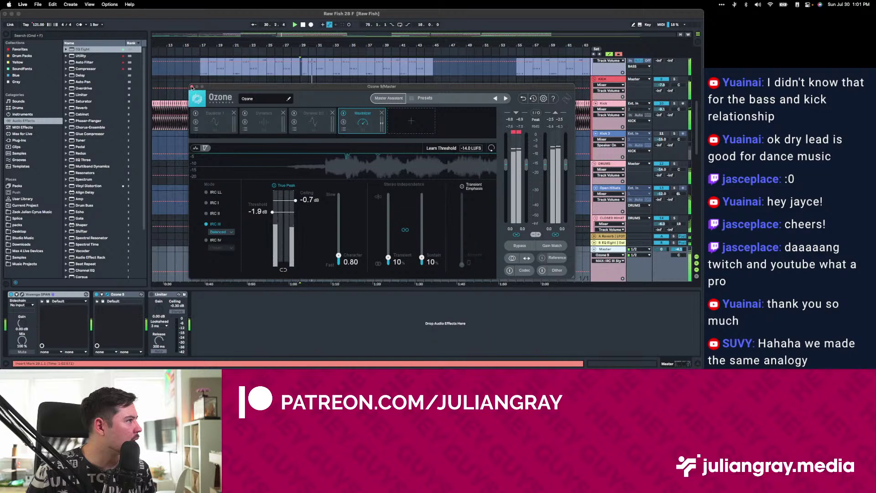
left_click(192, 86)
Lower the BASS group's volume while listening to the mix.
scroll(593, 117, "up", 1)
scroll(594, 118, "up", 8)
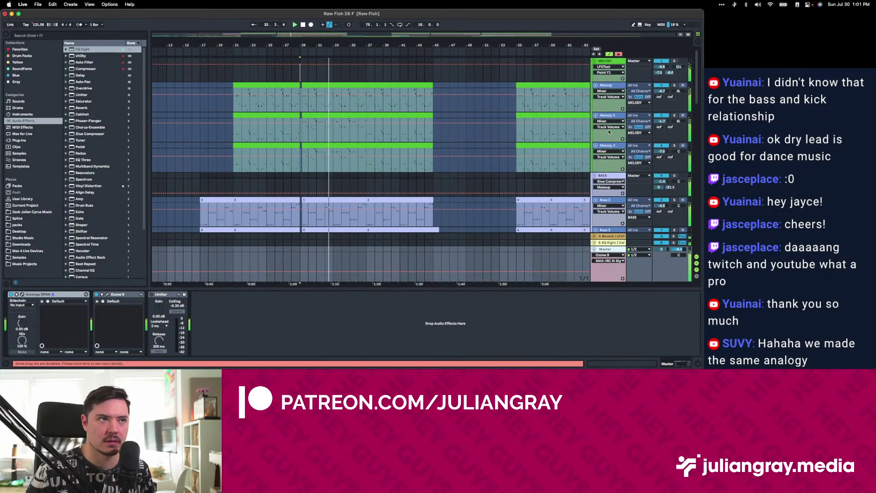
scroll(616, 170, "down", 8)
scroll(613, 152, "up", 8)
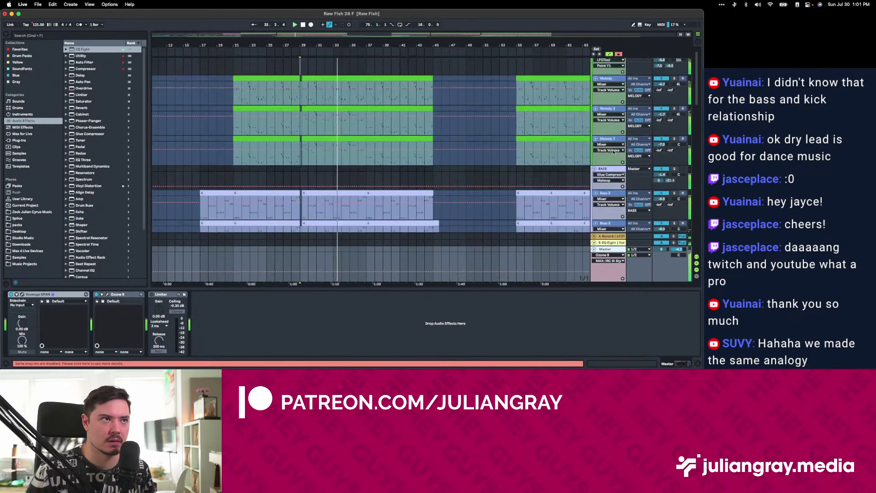
left_click(609, 175)
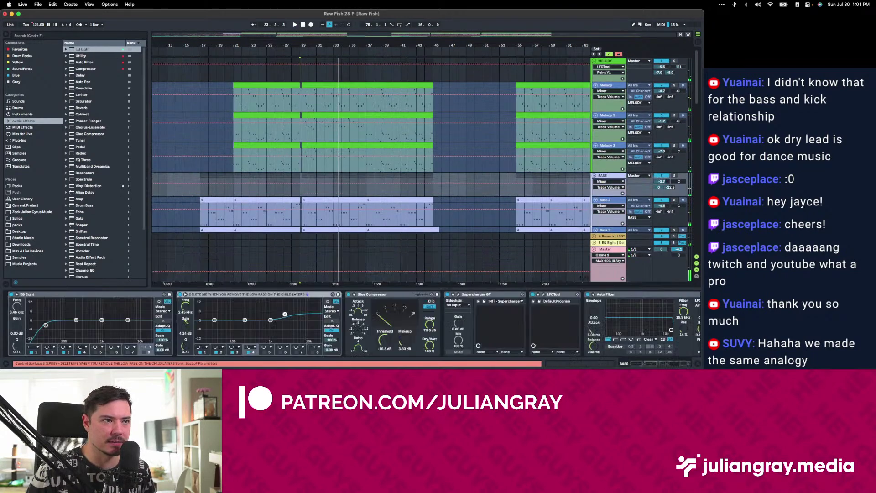
key("space")
Examine the full mix's spectrum in the Master track's Voxengo SPAN during playback.
left_click(617, 251)
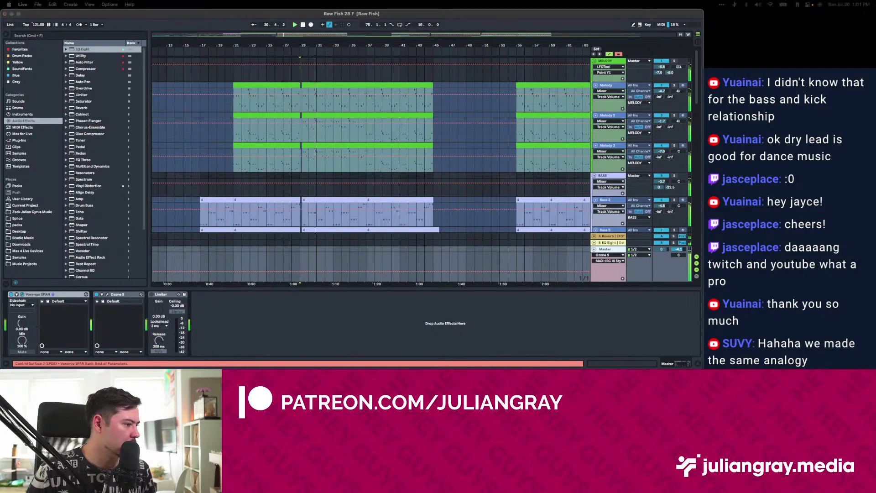
left_click(22, 294)
left_click_drag(596, 89, 457, 130)
scroll(621, 142, "down", 2)
scroll(621, 142, "up", 2)
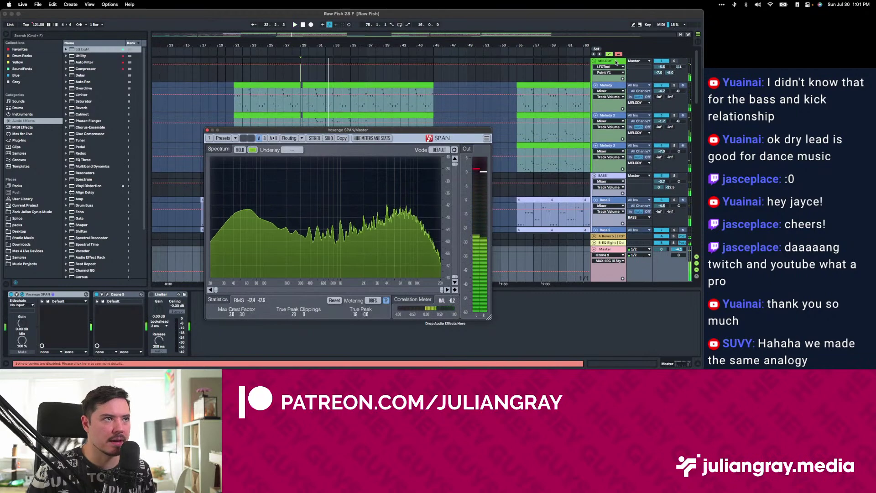
Lower the MELODY group's volume to about -7 dB.
left_click(664, 59)
left_click(658, 68)
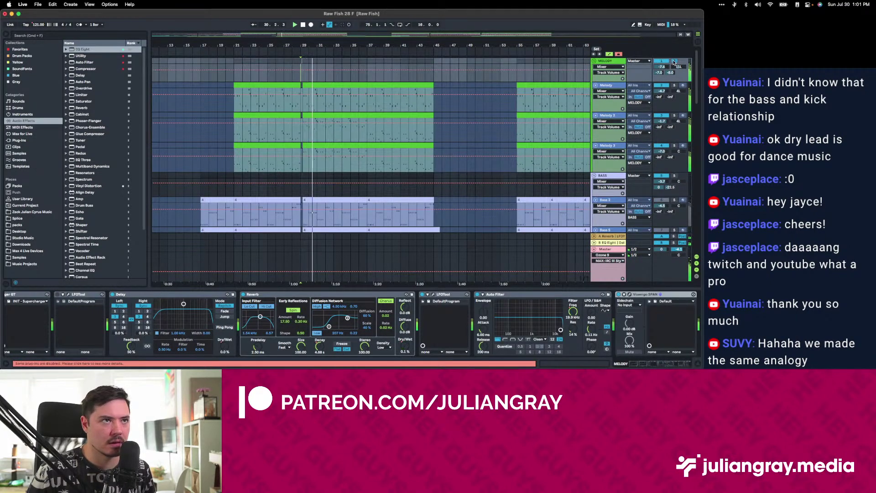
Set the Master's Ozone Maximizer to a -4.7 dB threshold and a -0.3 dB ceiling, and close its window.
scroll(538, 133, "down", 15)
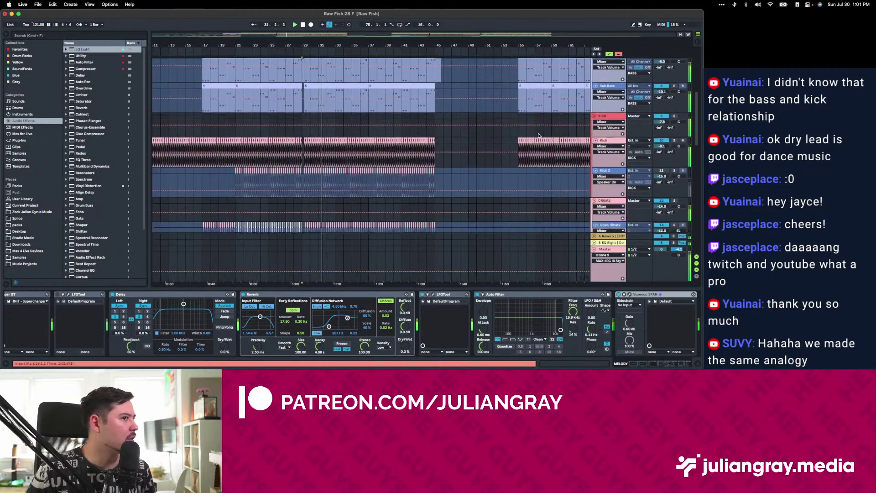
left_click(610, 258)
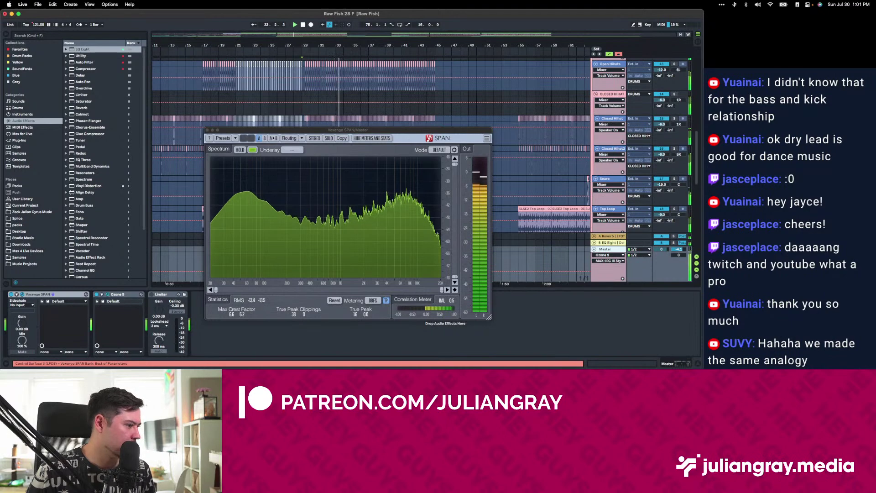
left_click(101, 295)
left_click_drag(251, 249, 254, 239)
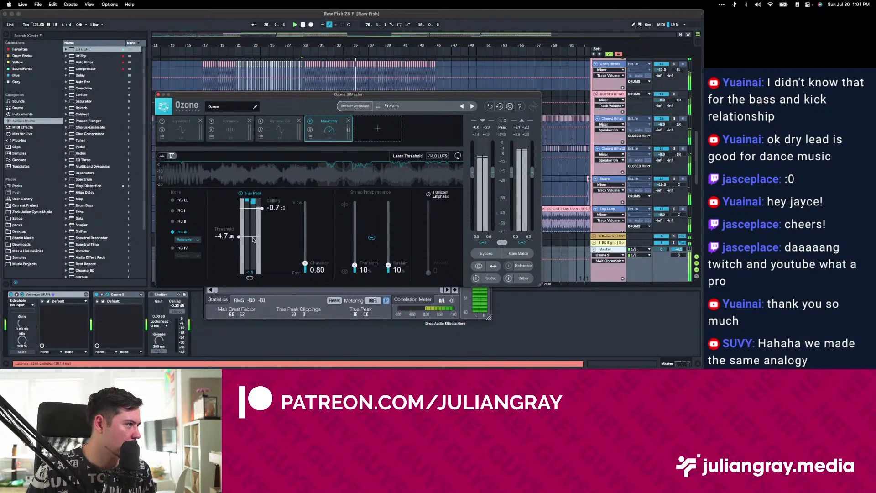
left_click_drag(261, 208, 258, 205)
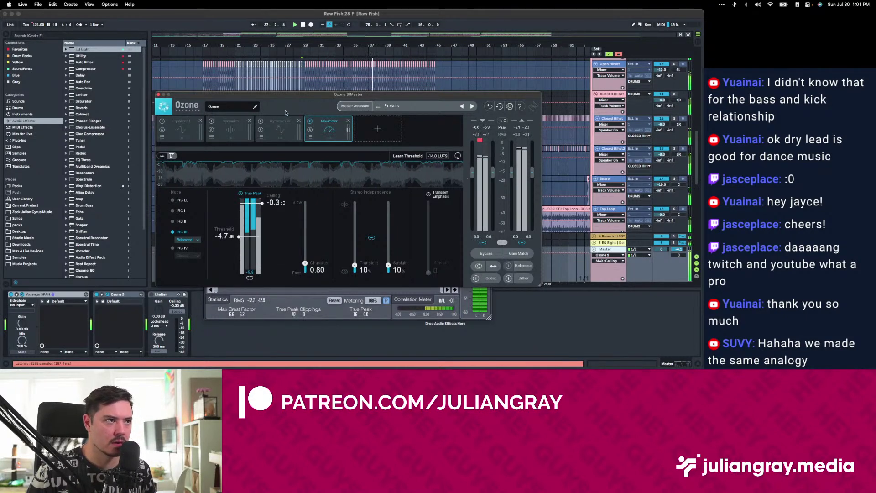
left_click(384, 104)
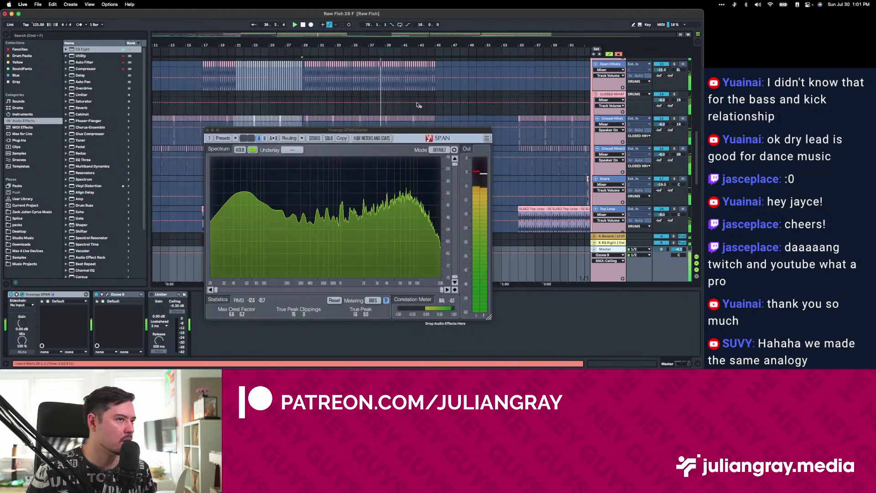
Hide the plug-in windows and lower the KICK group's volume during playback.
scroll(383, 103, "up", 3)
key("super+alt+p")
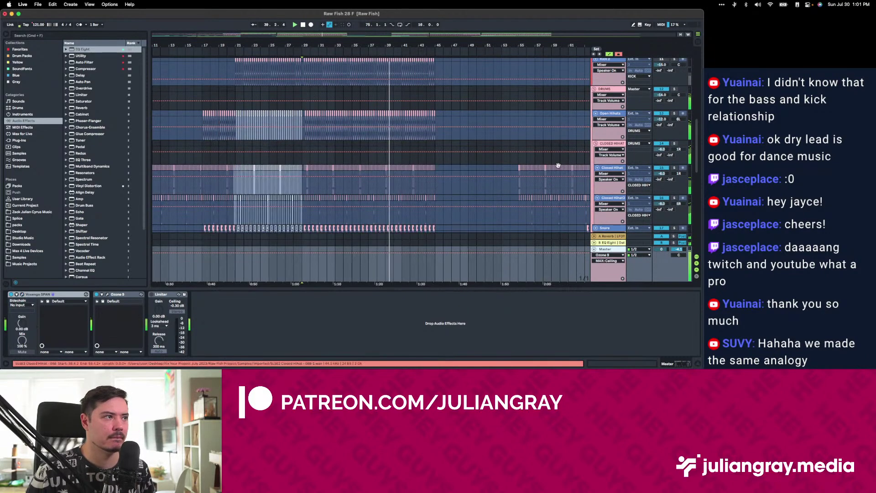
scroll(557, 169, "up", 3)
left_click(621, 96)
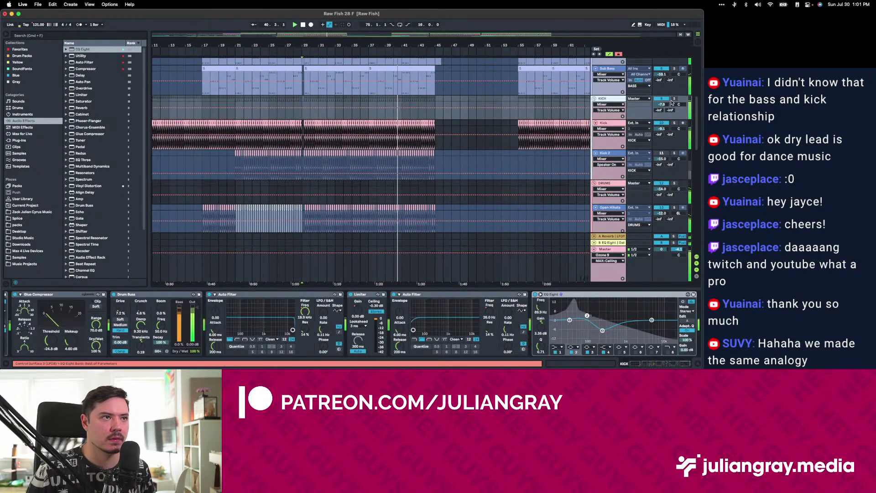
Switch off Ozone 9 on the Master and add FabFilter Pro-L 2 to the end of its device chain.
left_click(615, 252)
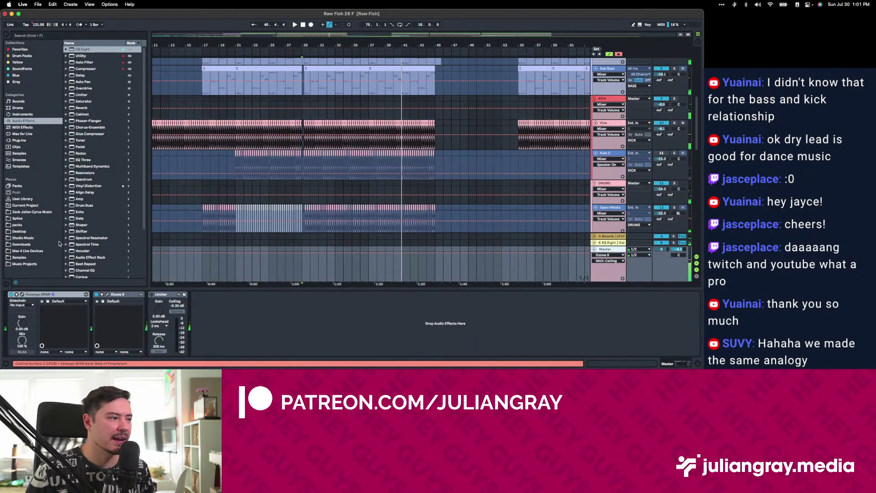
left_click(118, 294)
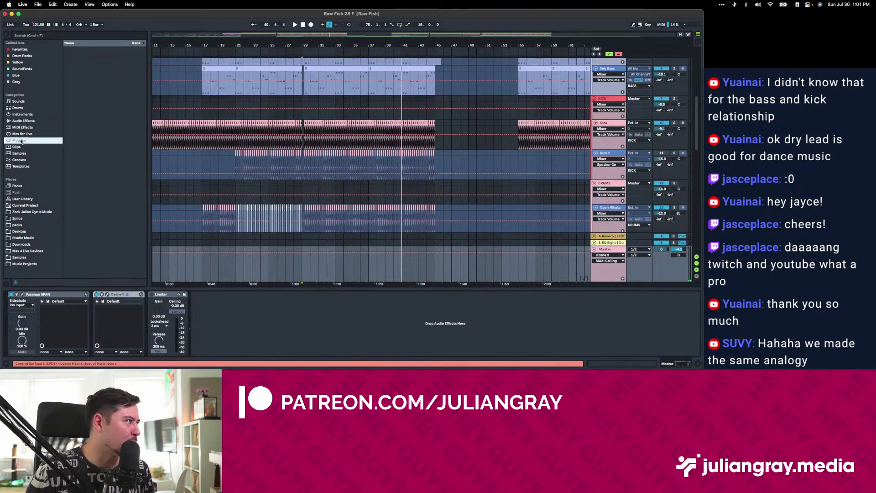
left_click(19, 140)
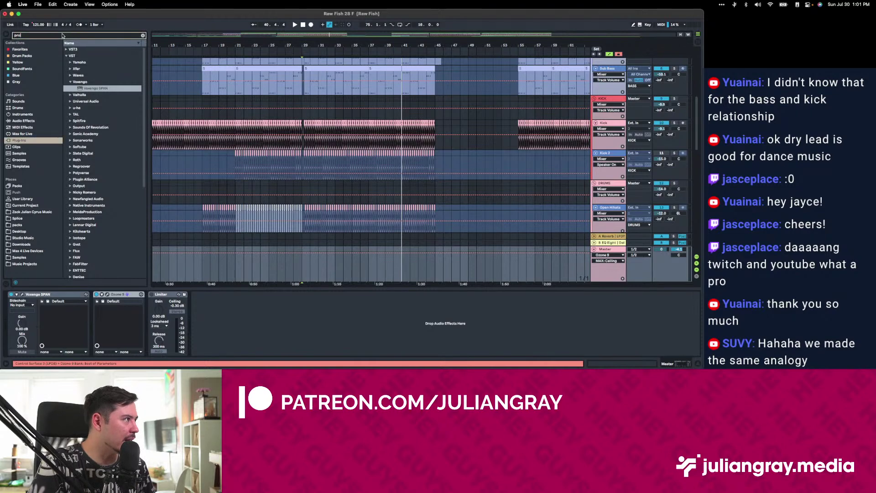
left_click(69, 81)
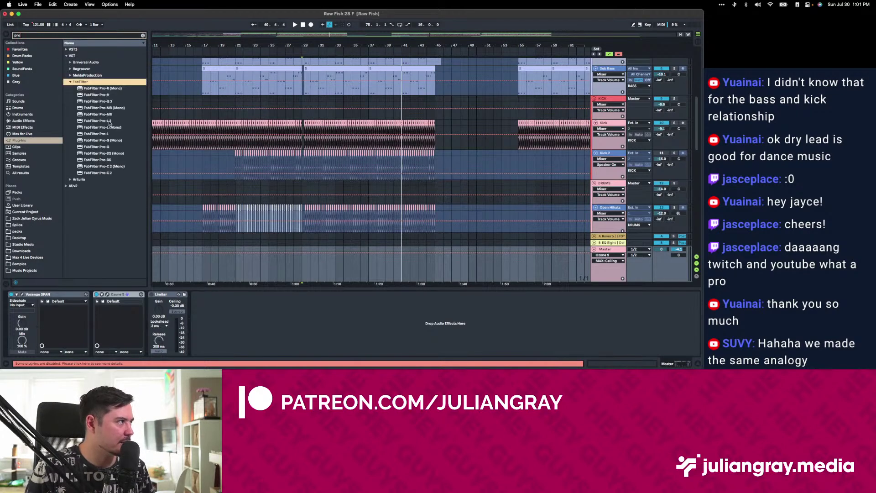
left_click(110, 121)
left_click_drag(184, 252, 184, 254)
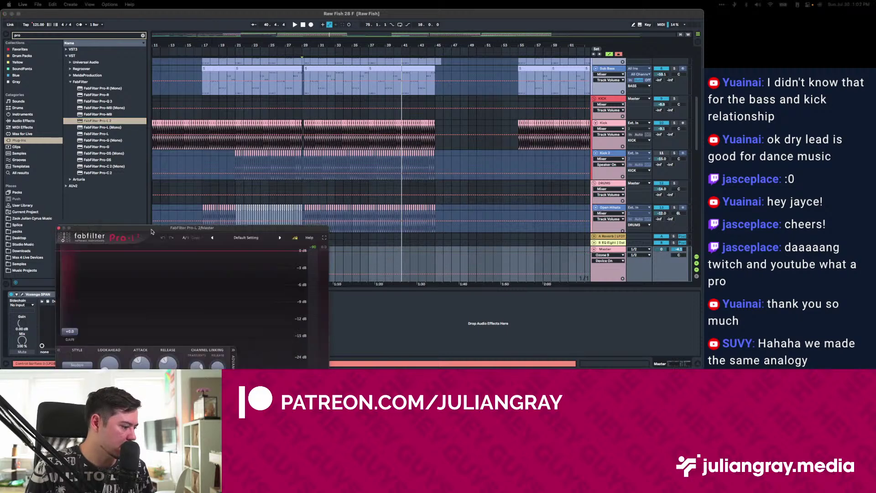
Solo the KICK group during playback and examine its peaks in the Master's Pro-L 2.
key("space")
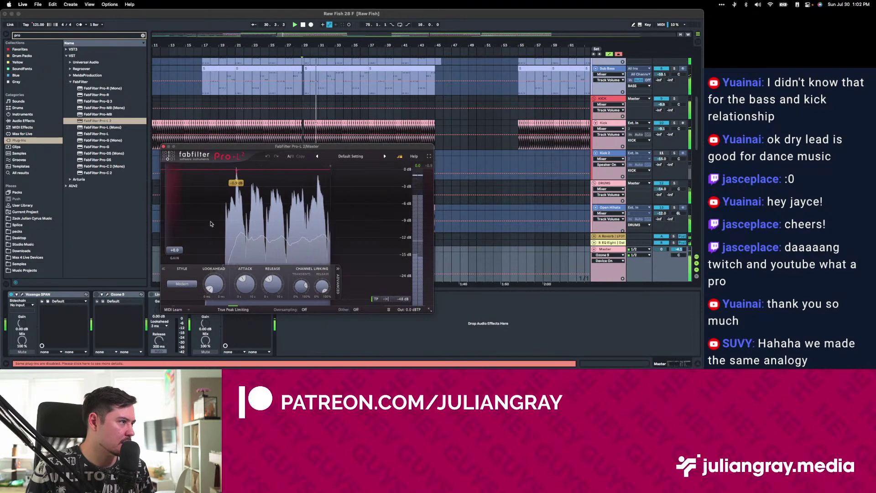
left_click(629, 105)
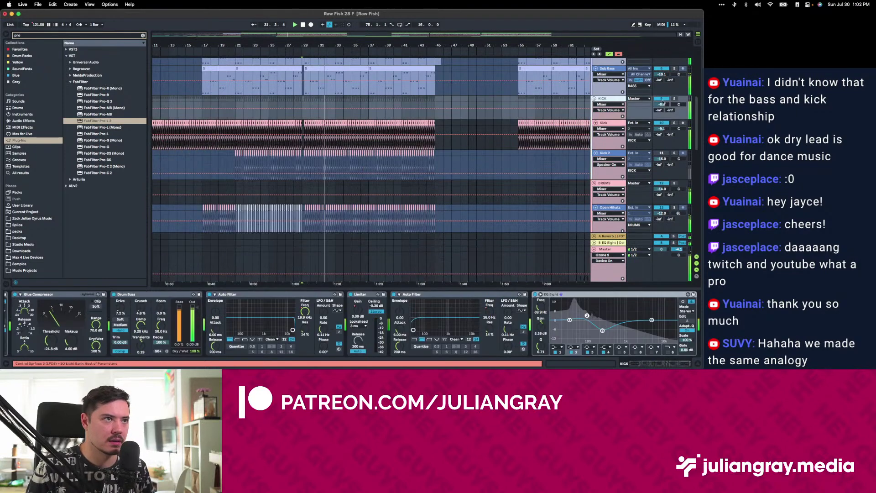
left_click(612, 251)
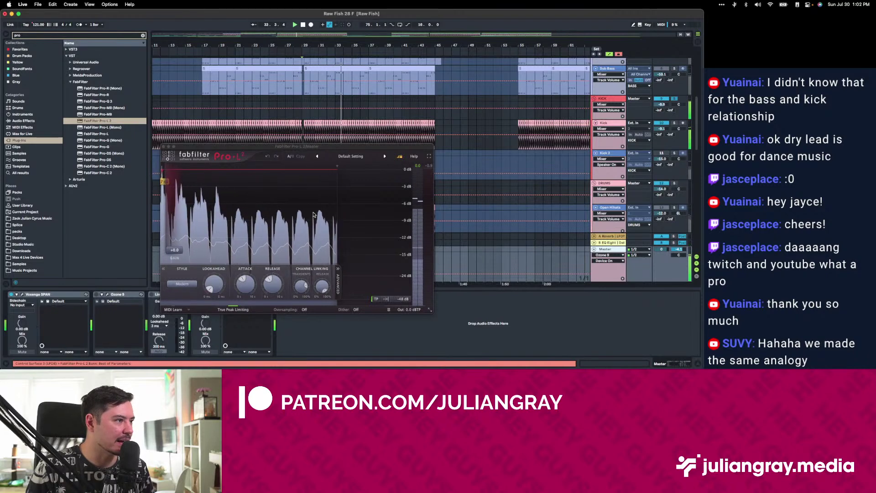
scroll(656, 148, "up", 3)
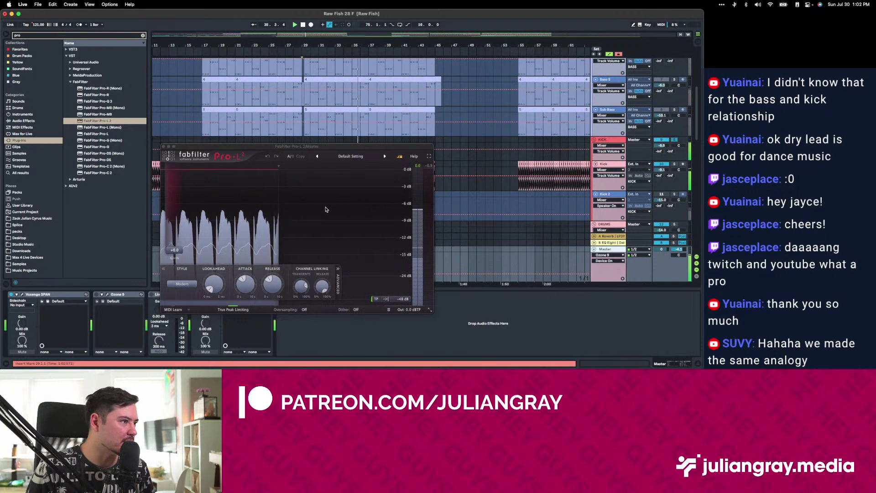
Raise the KICK group's volume, and set its Drum Buss to 14% drive and 0.30 transients during playback.
left_click_drag(658, 145, 658, 131)
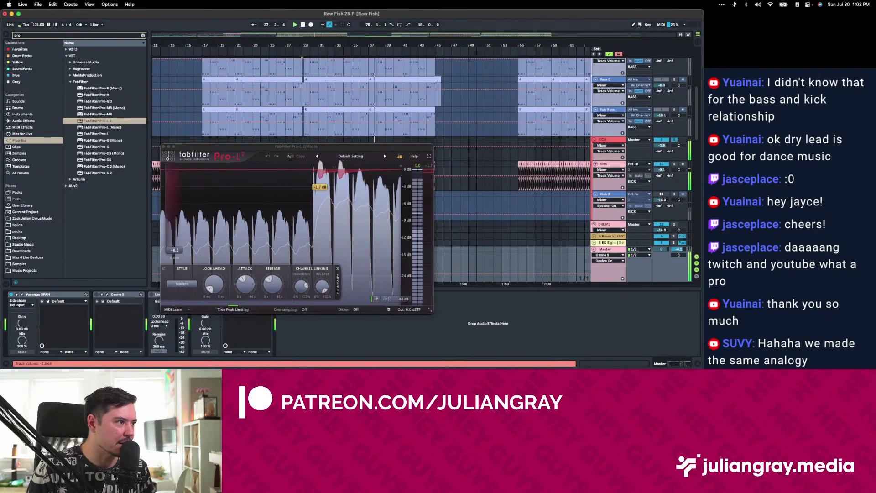
left_click(611, 142)
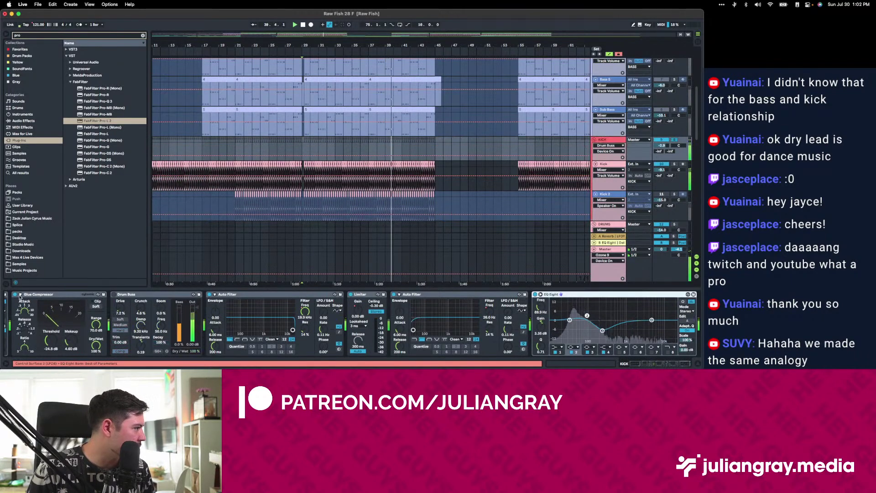
left_click(71, 294)
left_click(178, 294)
left_click_drag(180, 311, 219, 359)
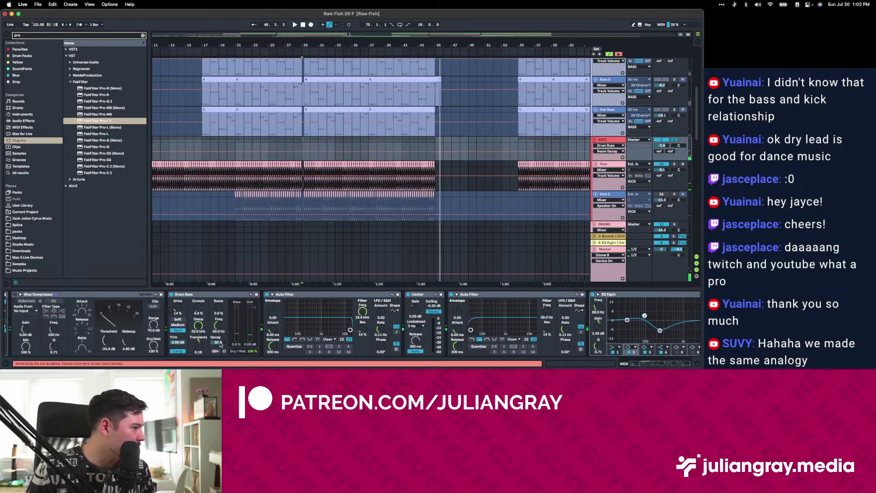
key("space")
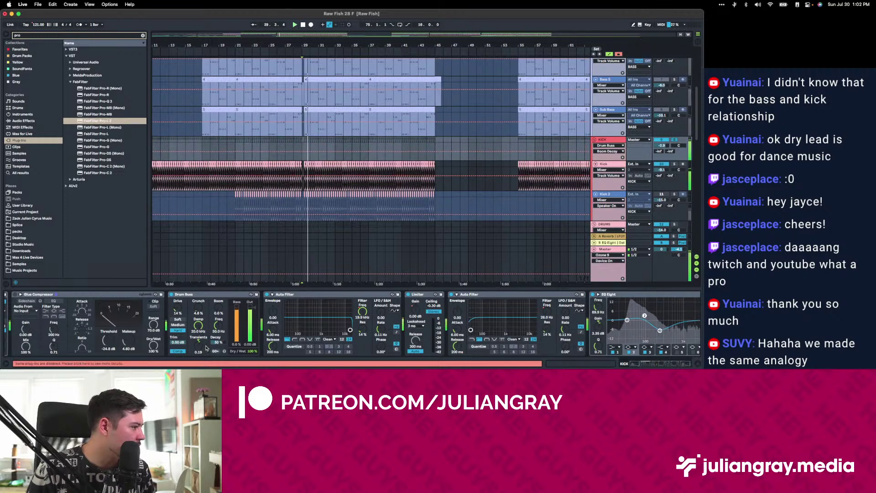
mouse_move(198, 328)
left_mouse_down()
mouse_move(199, 319)
mouse_move(199, 347)
mouse_move(199, 332)
left_mouse_up()
scroll(337, 294, "left", 5)
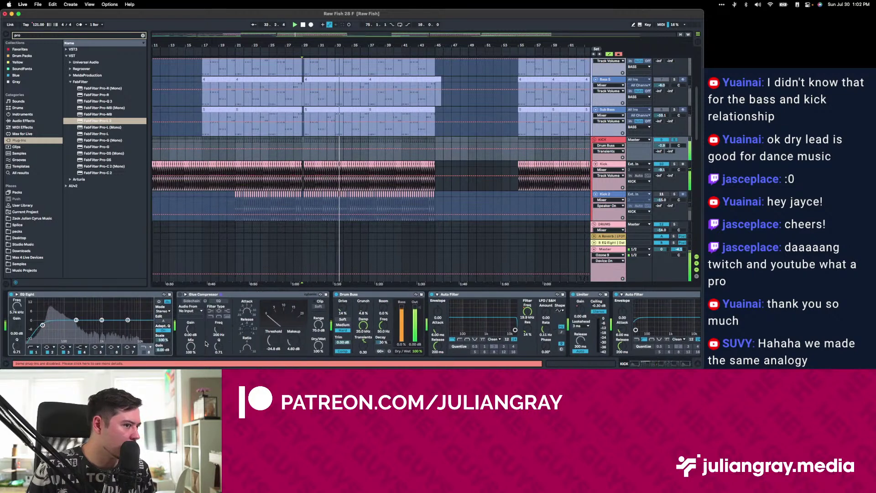
Bypass and re-enable the KICK group's Drum Buss during playback to compare the sound.
left_click(351, 294)
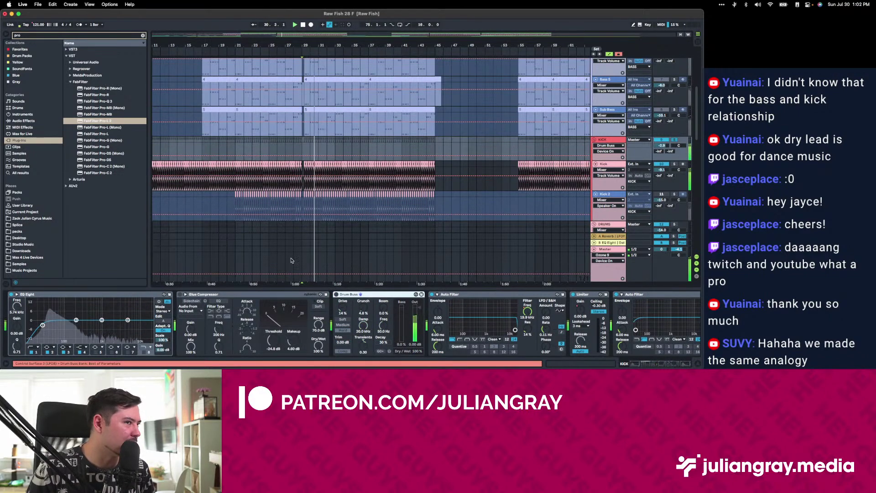
key("Up")
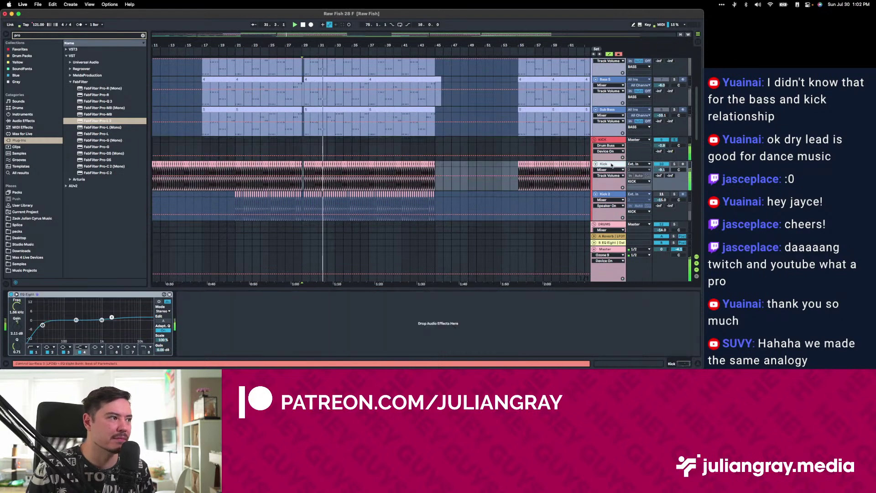
left_click(328, 147)
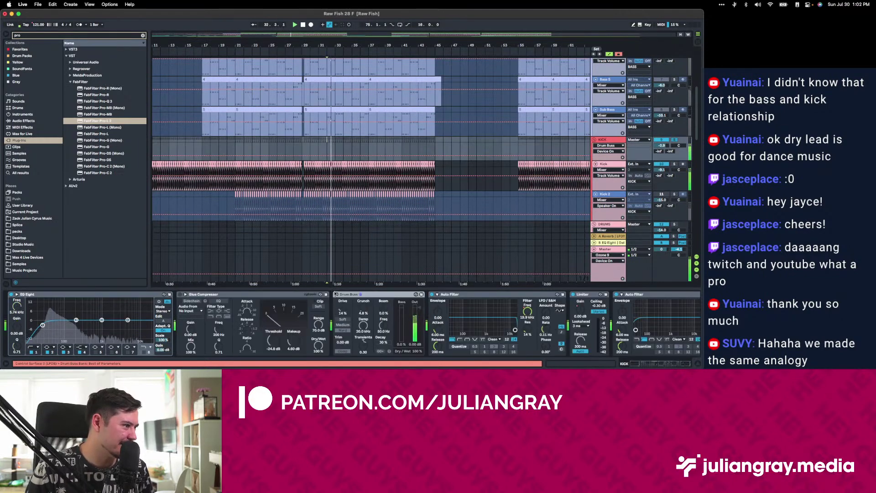
left_click(337, 294)
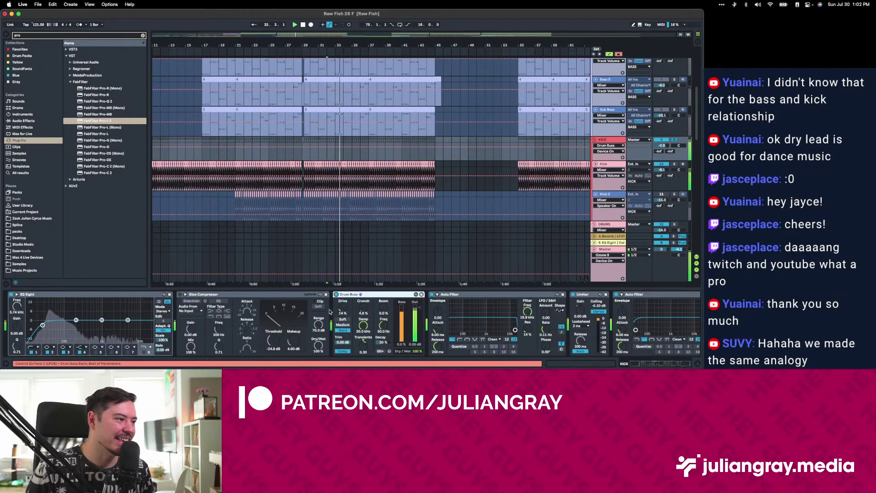
Set the threshold of the KICK group's Glue Compressor to -21.0 dB and restart playback.
left_click_drag(269, 340, 291, 340)
key("space")
key("space")
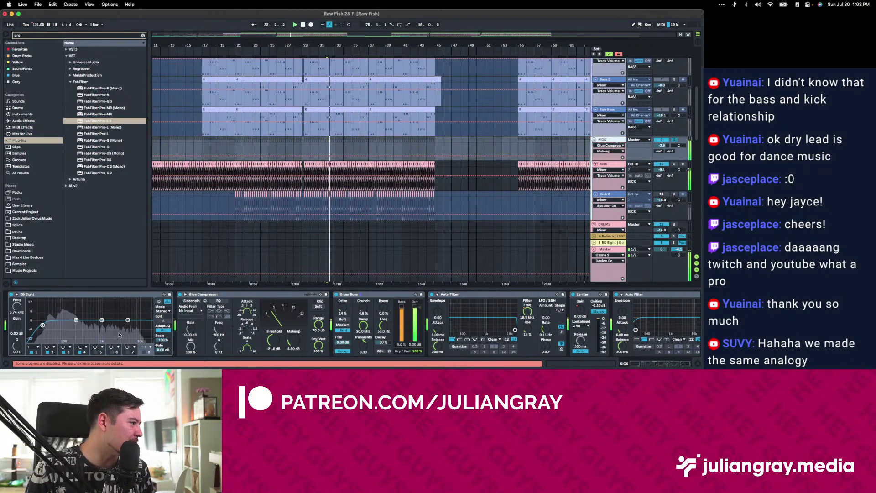
Lower the Kick track's EQ Eight low-cut frequency to about 15.8 Hz and reduce the track's volume.
left_click(601, 184)
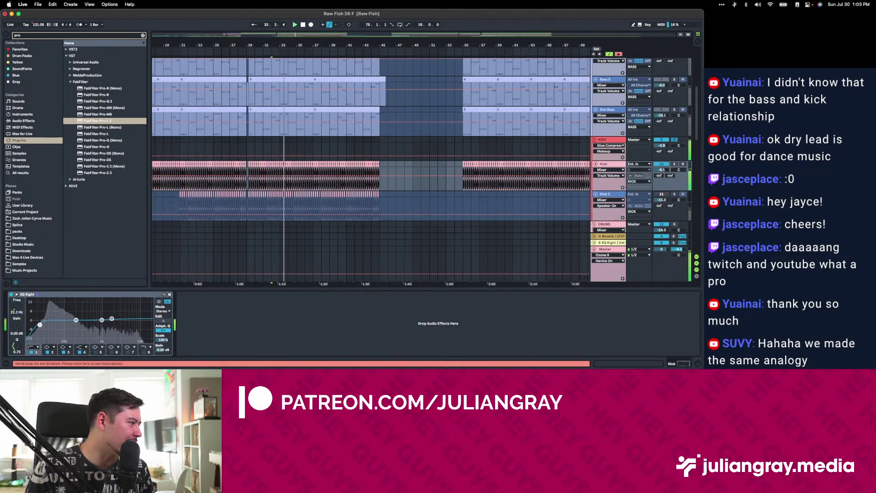
left_click_drag(661, 169, 662, 163)
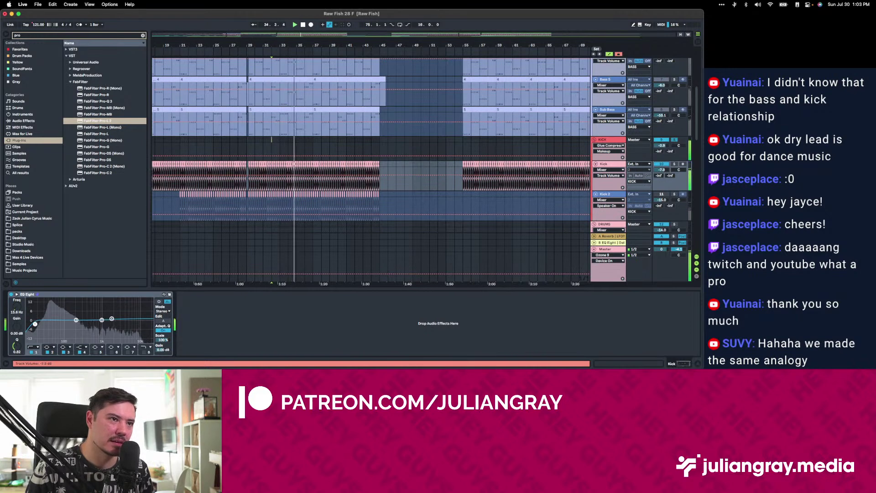
Lower the KICK group's volume further while checking its peaks in the Master's Pro-L 2.
left_click(605, 249)
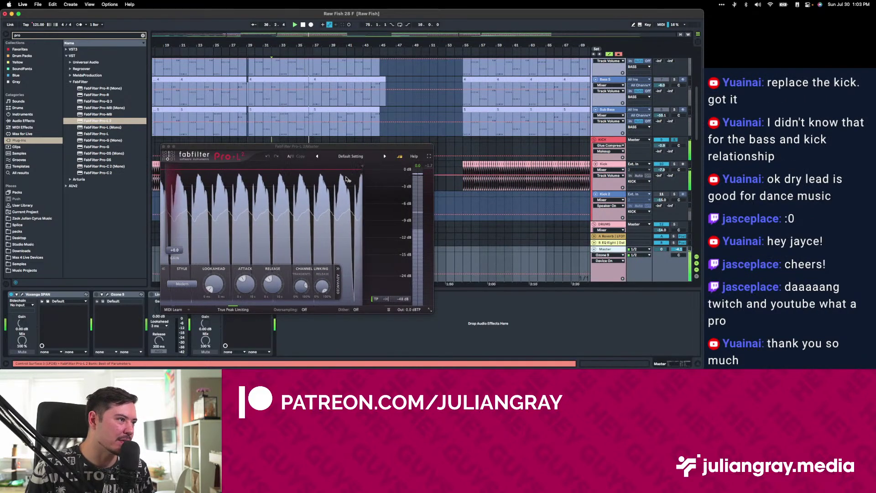
left_click_drag(662, 146, 662, 152)
scroll(675, 79, "up", 3)
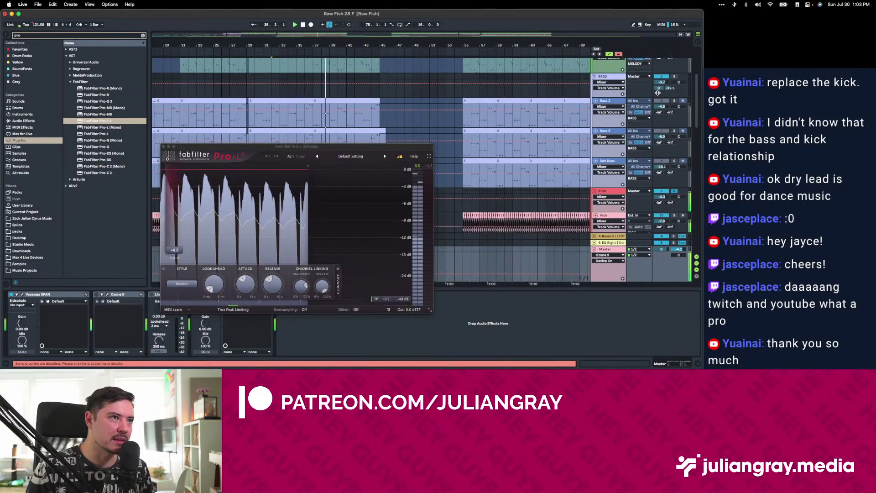
left_click(426, 199)
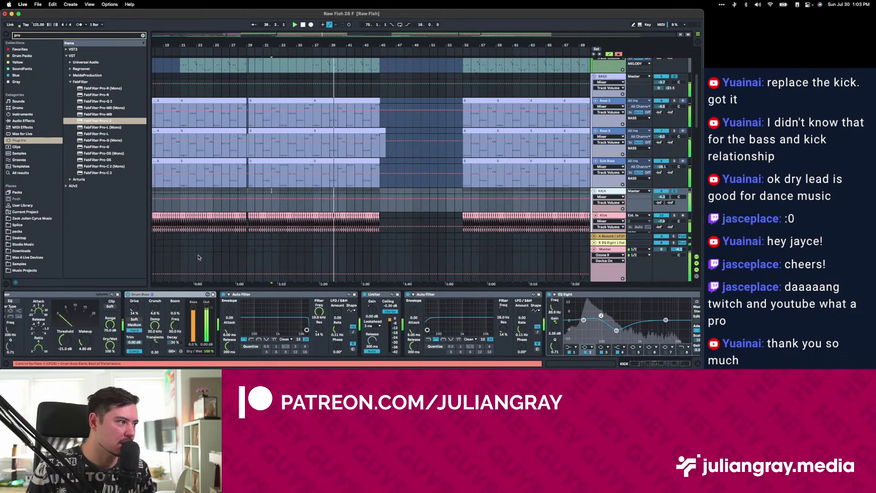
scroll(433, 323, "right", 3)
scroll(502, 182, "right", 2)
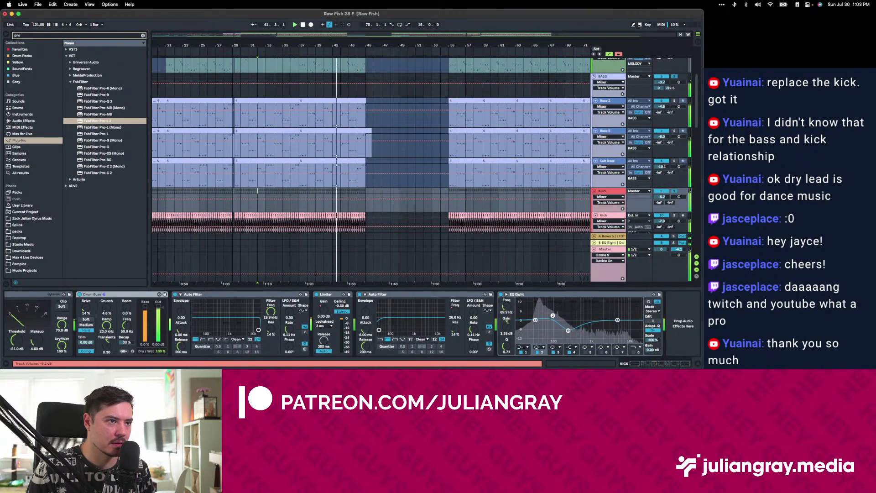
left_click(621, 248)
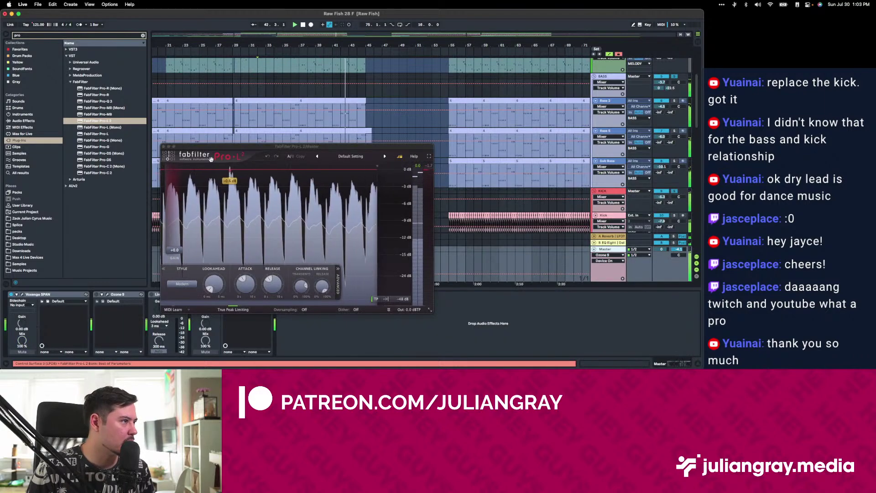
Toggle the BASS group's solo to compare it with the kick, lower its volume to about -5.8 dB, and stop playback.
left_click(673, 77)
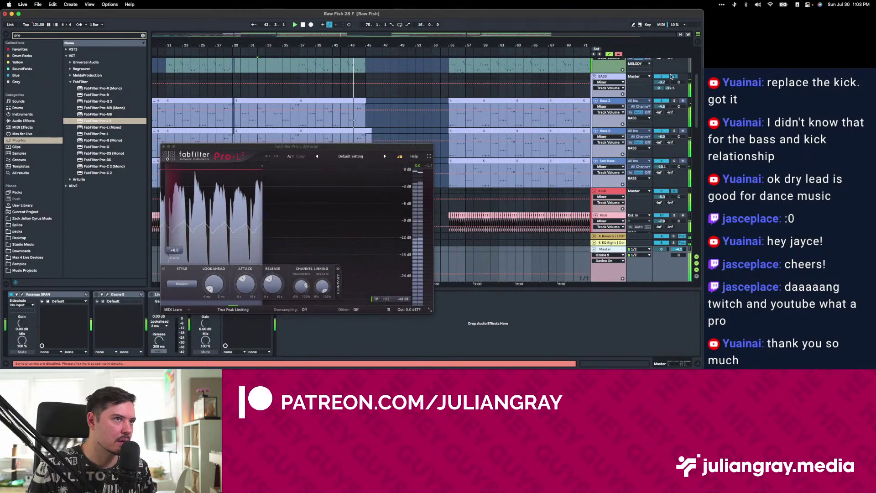
left_click(673, 78)
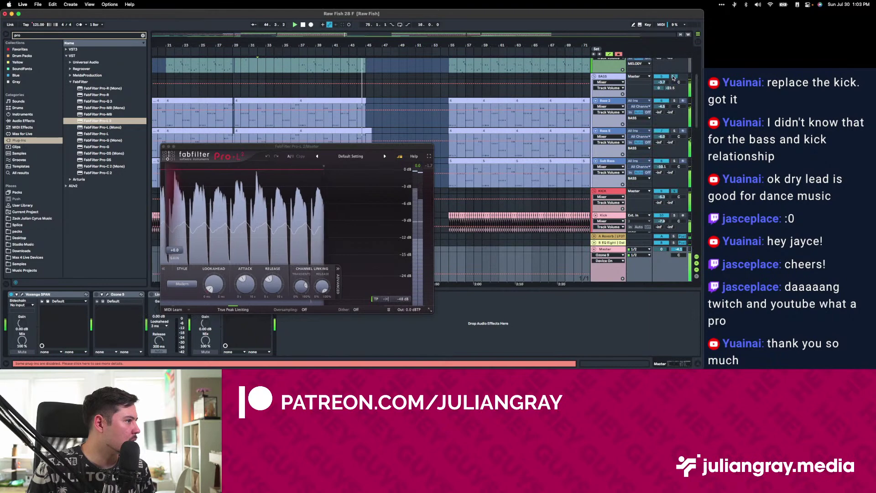
left_click(674, 77)
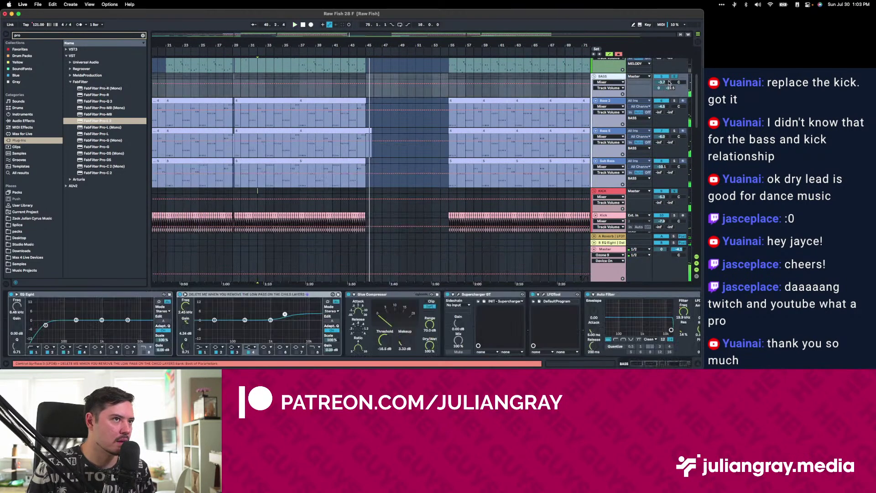
left_click(612, 193)
key("space")
Search the plug-ins for "transient" and add kHs Transient Shaper to the KICK group directly after Drum Buss.
left_click(343, 221)
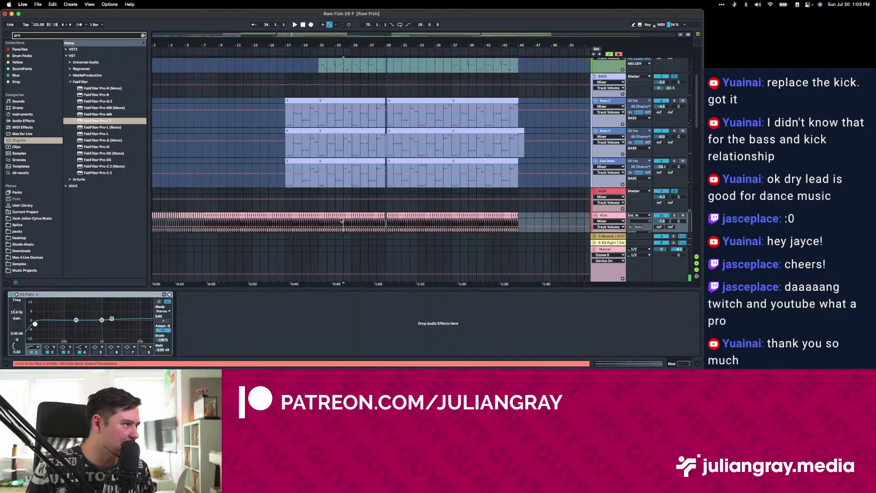
left_click(142, 35)
type("transi")
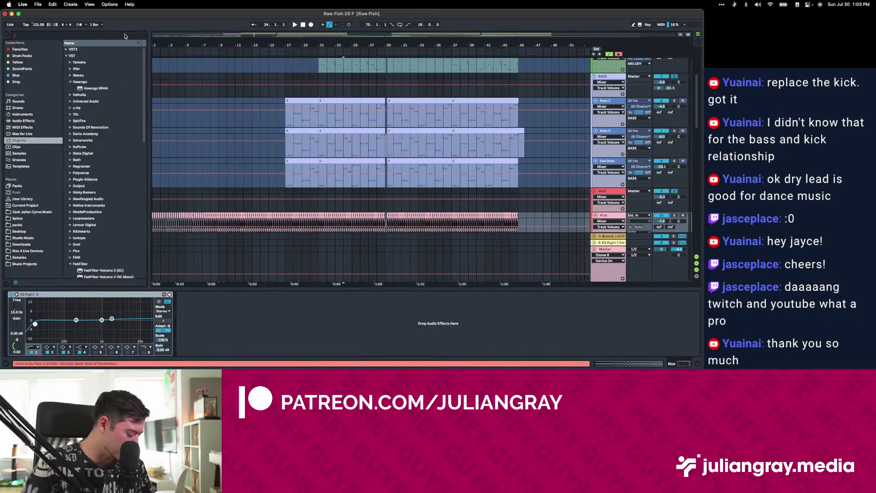
type("ent")
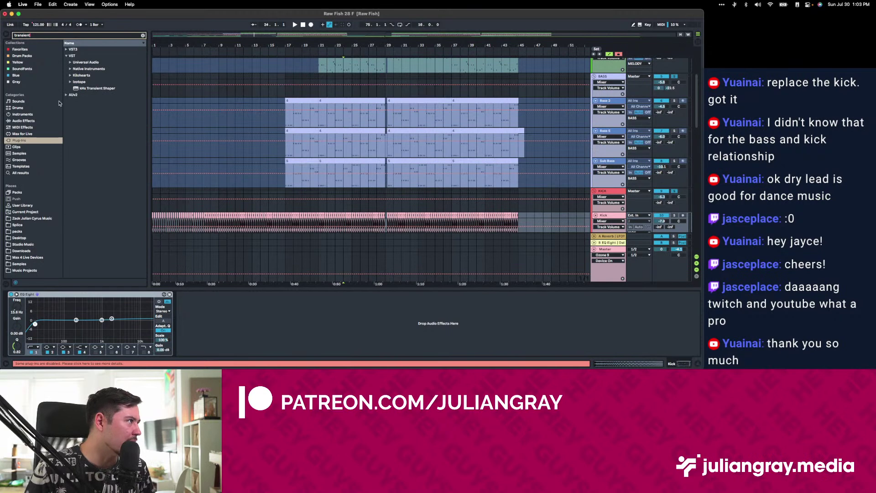
left_click_drag(87, 89, 504, 196)
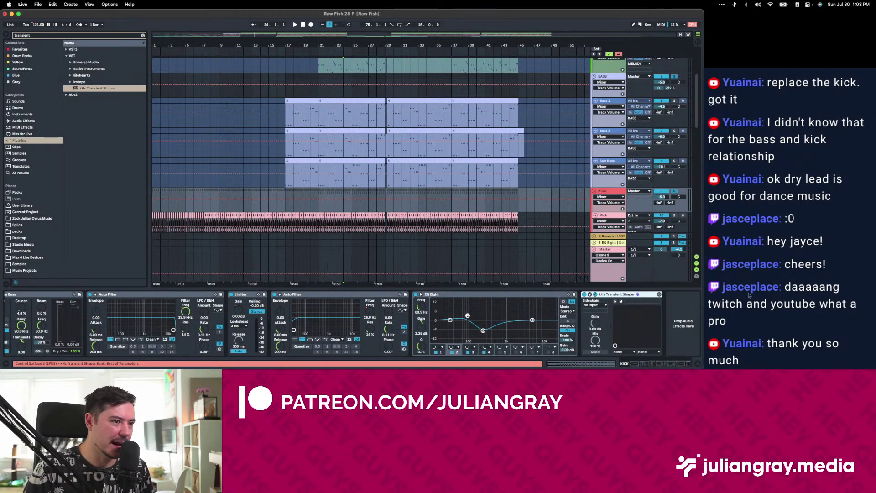
left_click_drag(624, 296, 89, 309)
scroll(208, 318, "left", 10)
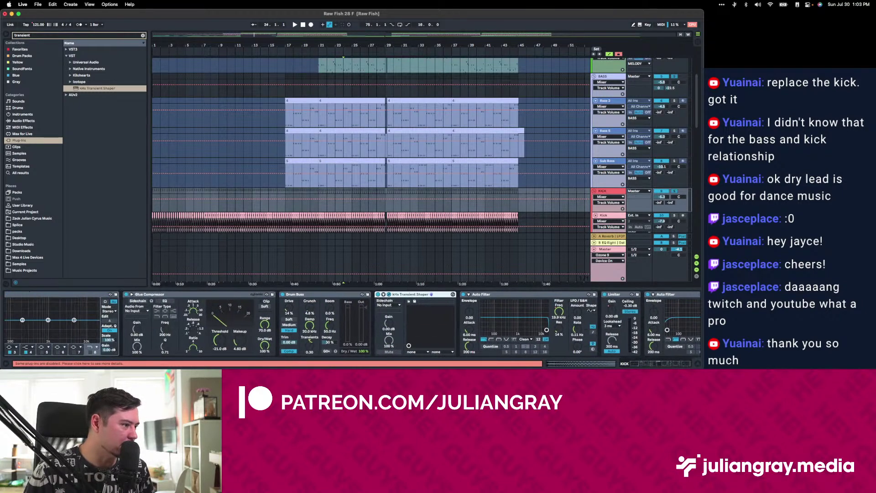
Raise the Transient Shaper's attack to about 48% and listen to the kick in playback.
left_click(389, 294)
left_click_drag(477, 163, 262, 160)
mouse_move(238, 196)
left_mouse_down()
mouse_move(238, 182)
mouse_move(284, 202)
mouse_move(261, 205)
mouse_move(238, 191)
left_mouse_up()
key("space")
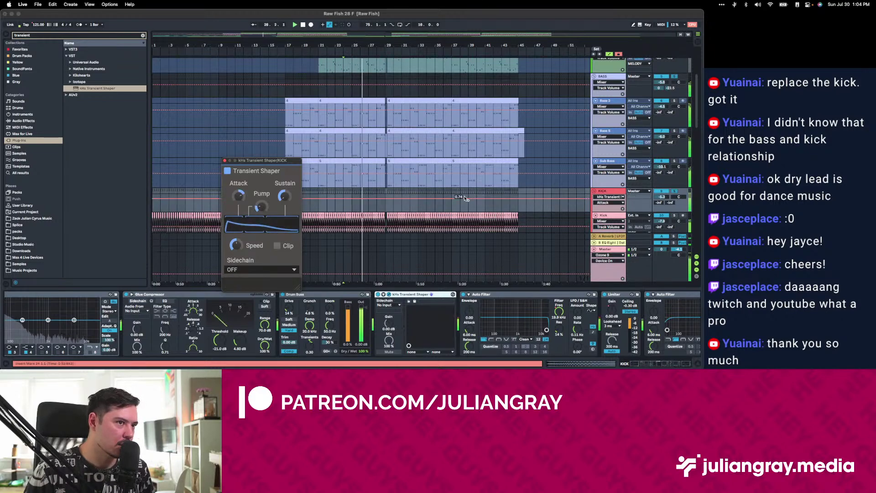
left_click(451, 189)
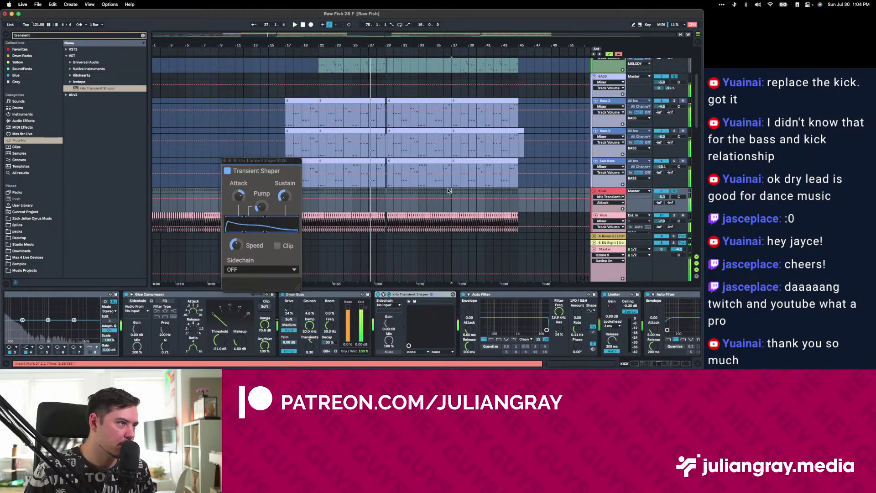
Enable Clip and lower the speed in the Transient Shaper, compare with Drum Buss bypassed, and close the plug-in window.
left_click(278, 246)
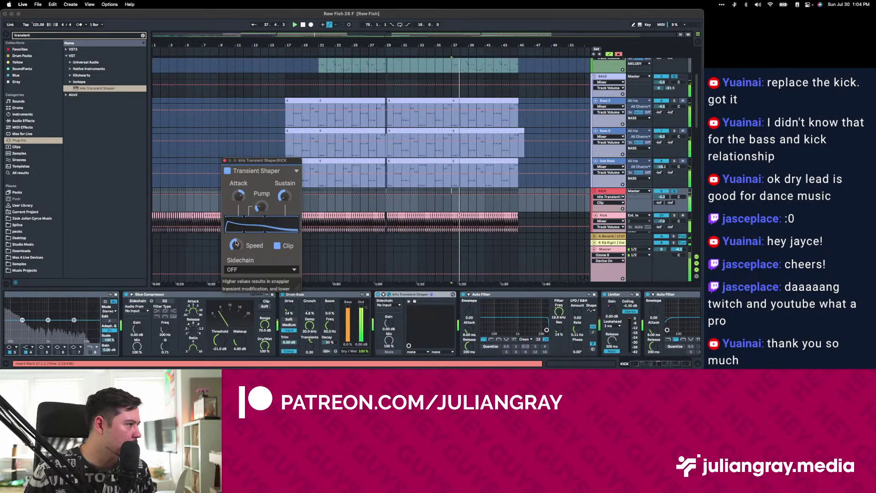
left_click(236, 245)
left_click(306, 296)
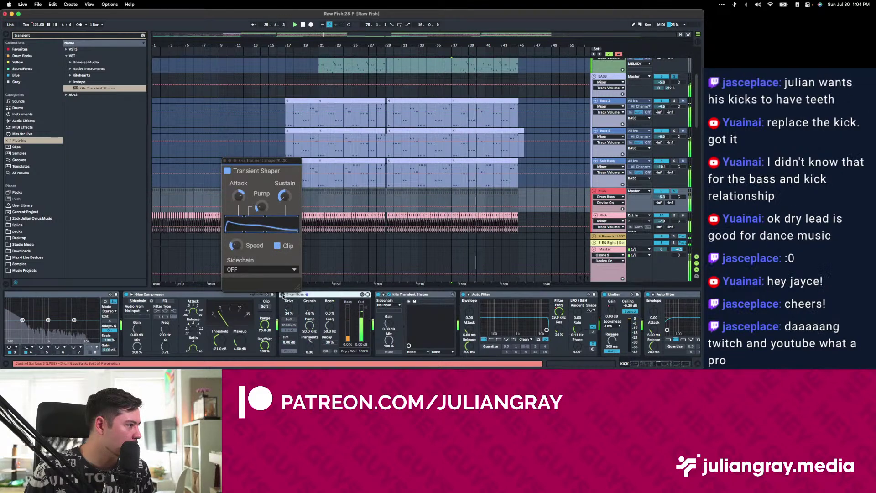
left_click(235, 245)
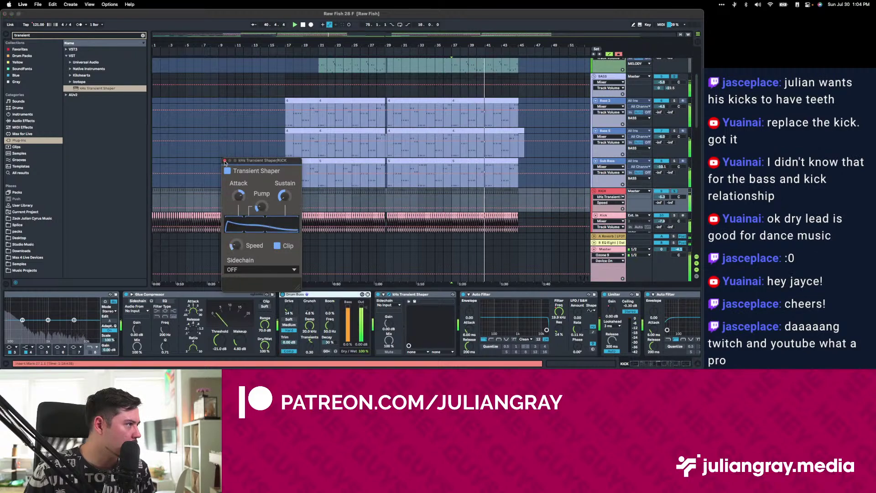
left_click_drag(236, 245, 235, 249)
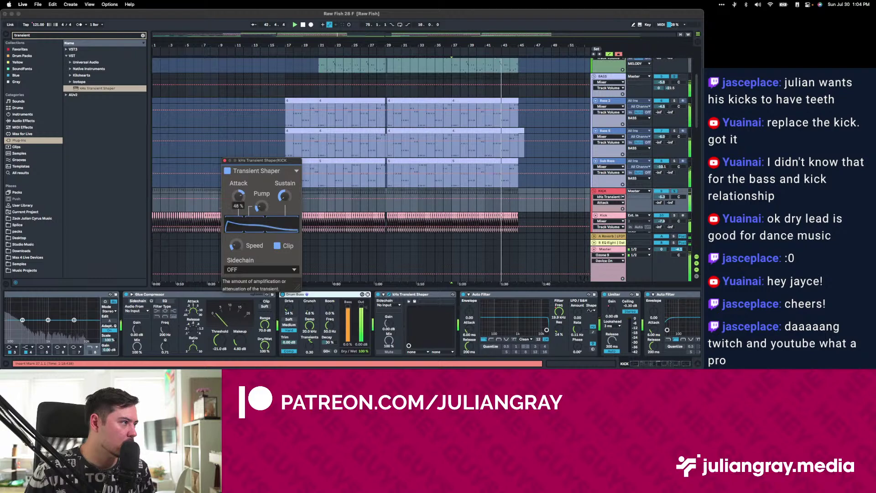
left_click(224, 161)
Duplicate the Kick track inside the KICK group and freeze the copy.
scroll(383, 46, "down", 5)
key("minus")
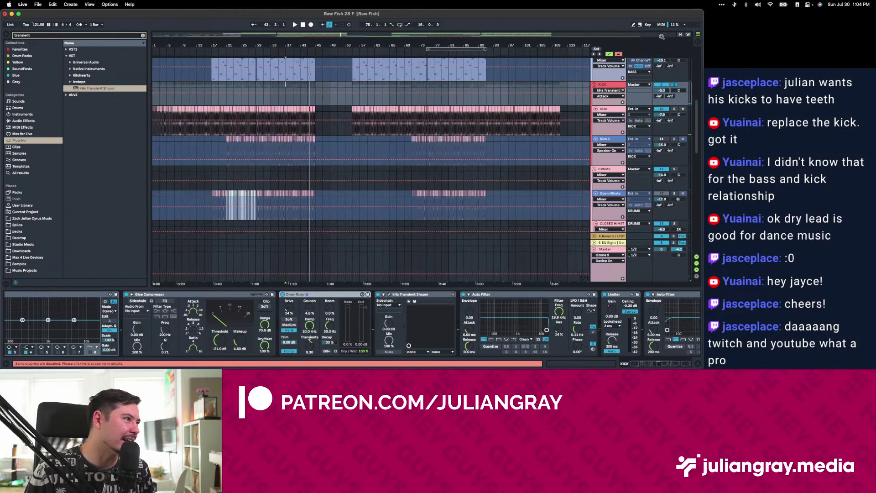
left_click_drag(315, 113, 95, 110)
right_click(608, 112)
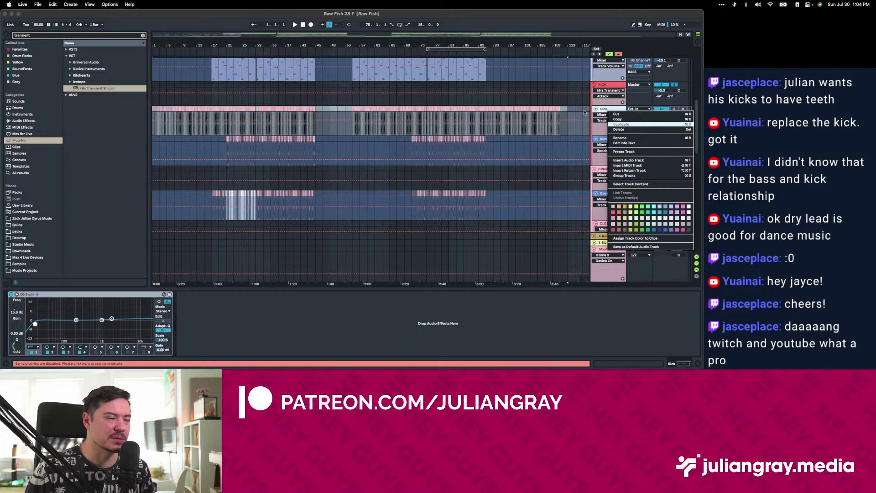
left_click(620, 124)
right_click(608, 139)
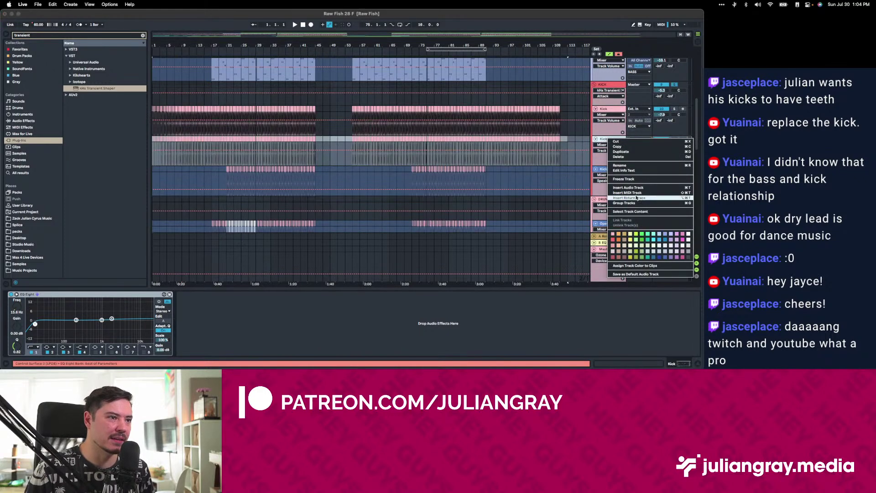
key("Return")
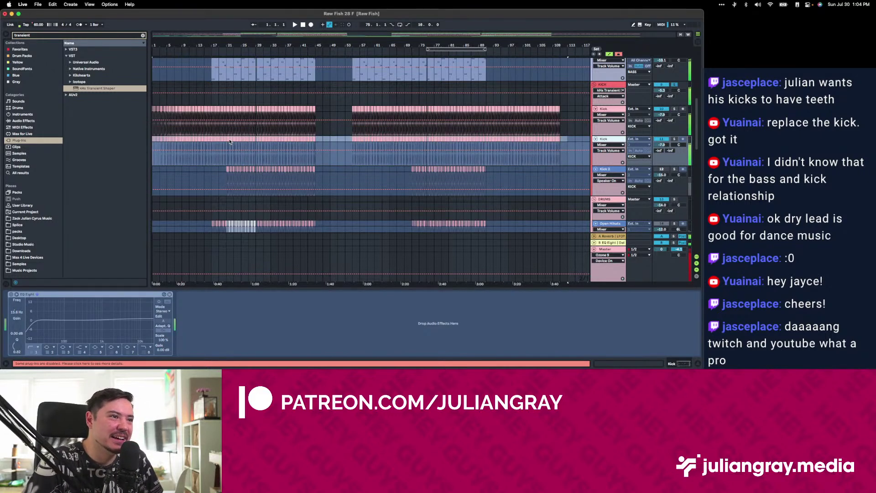
right_click(615, 138)
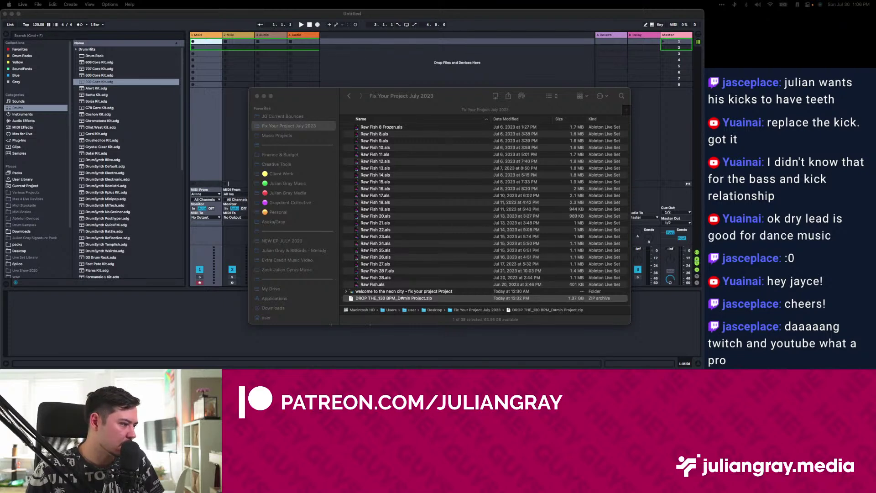
left_click_drag(144, 365, 239, 4)
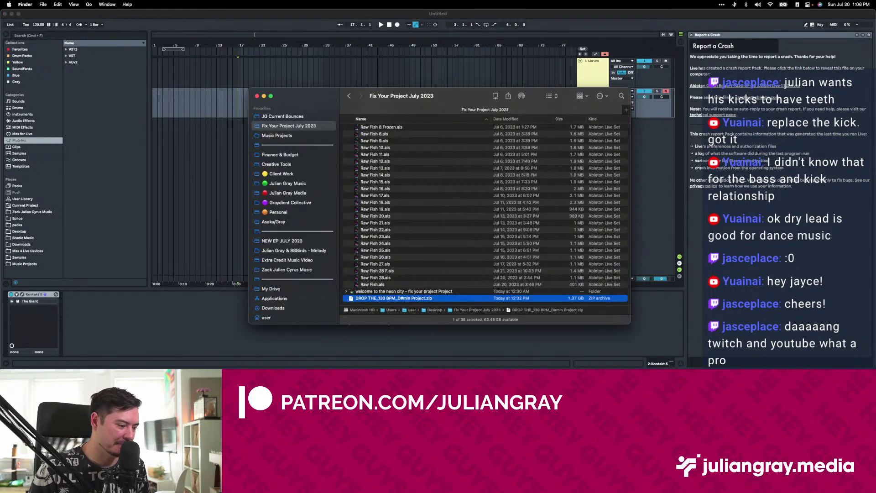
Expand the Raw Fish Project's Backup folder in Finder and select the newest Raw Fish 28 F backup set.
scroll(409, 271, "up", 3)
scroll(409, 271, "up", 5)
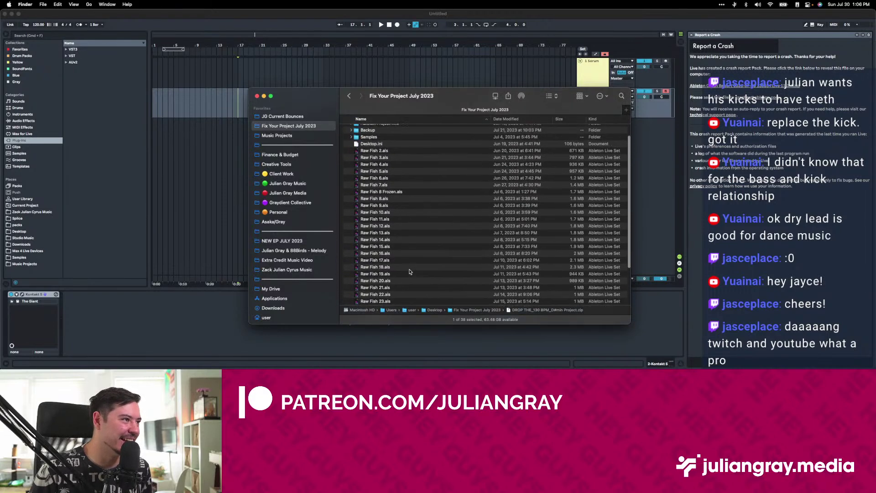
left_click(381, 150)
key("Right")
scroll(417, 191, "down", 15)
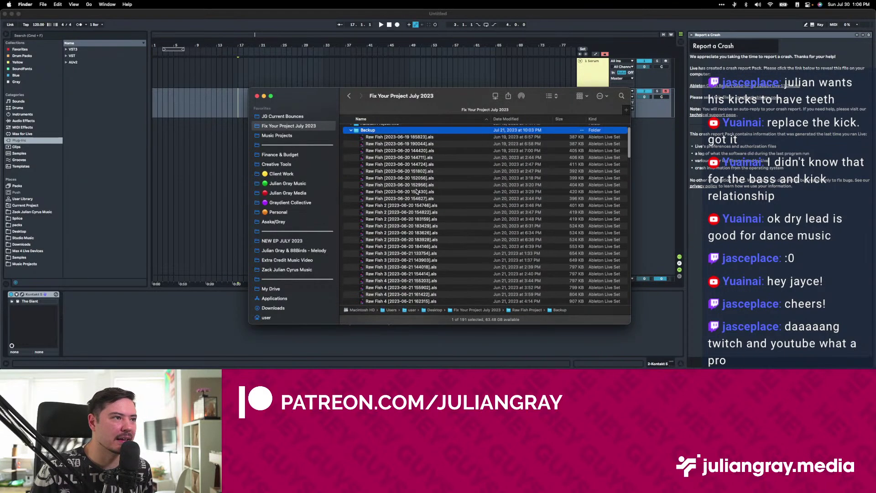
scroll(429, 215, "down", 10)
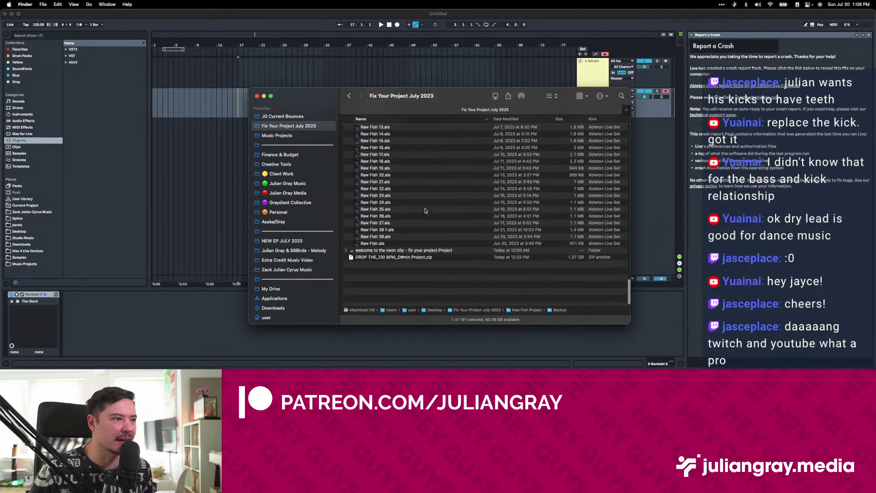
left_click(480, 284)
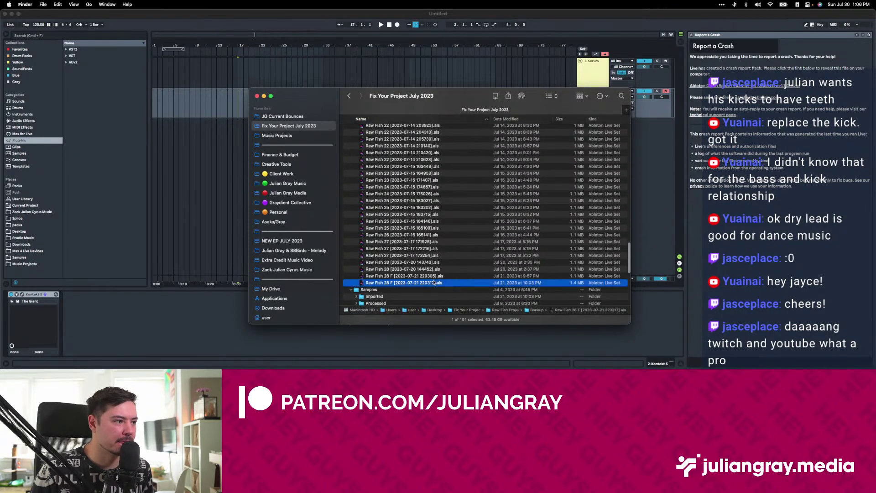
Check the modified dates of Raw Fish 28.als and Raw Fish 28 F.als in the project folder.
scroll(431, 278, "down", 10)
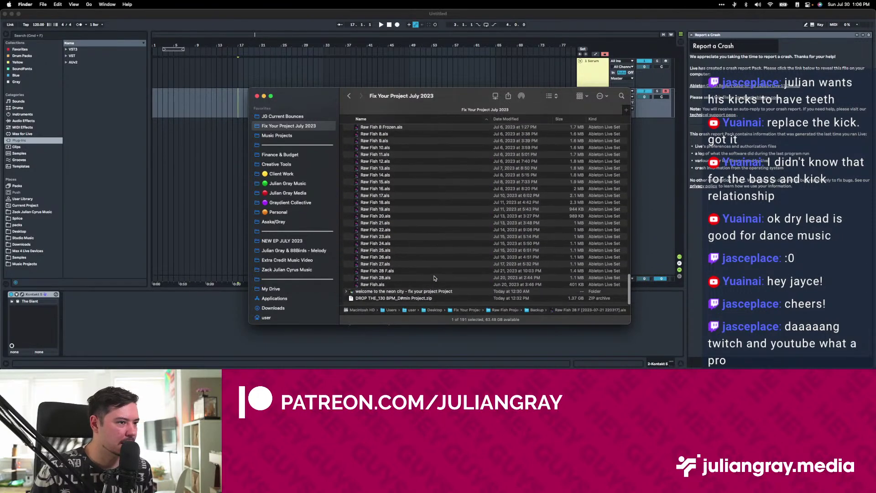
left_click(467, 278)
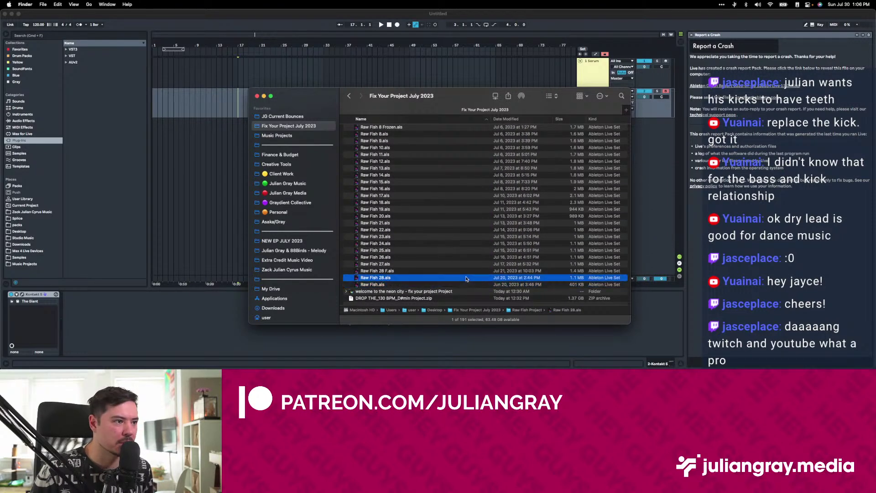
left_click(467, 272)
scroll(467, 274, "down", 1)
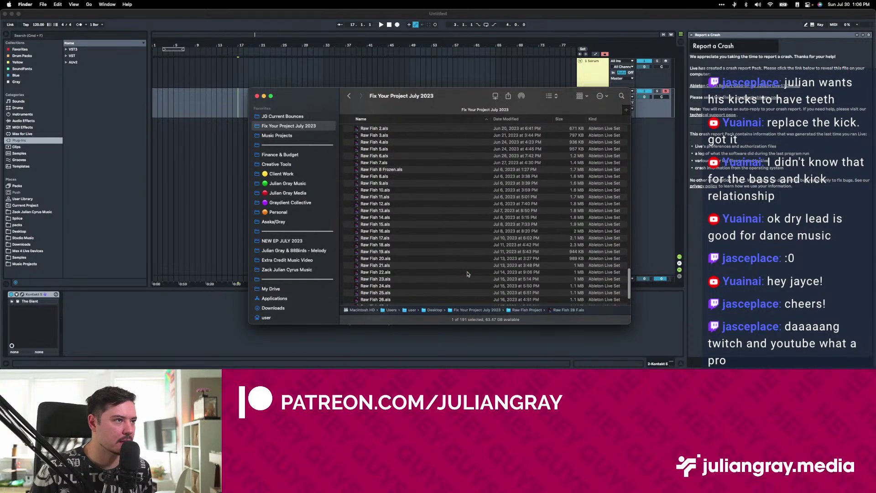
scroll(457, 273, "up", 10)
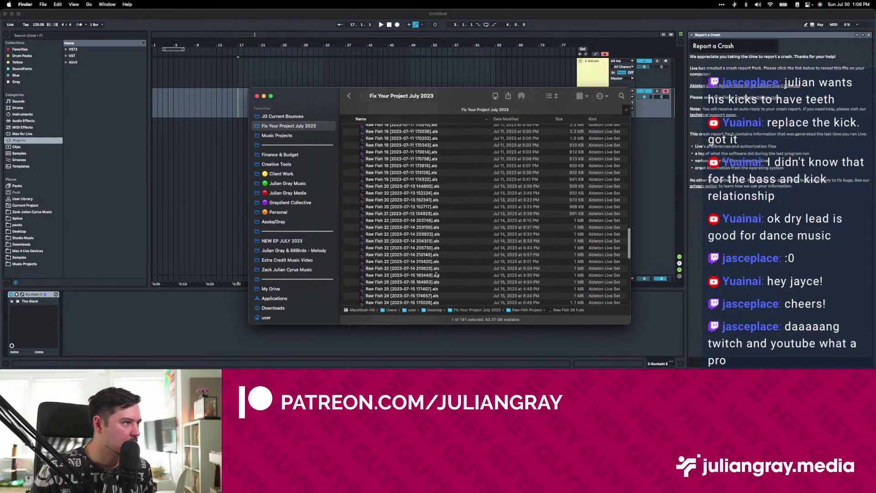
scroll(438, 272, "down", 4)
left_click(404, 258)
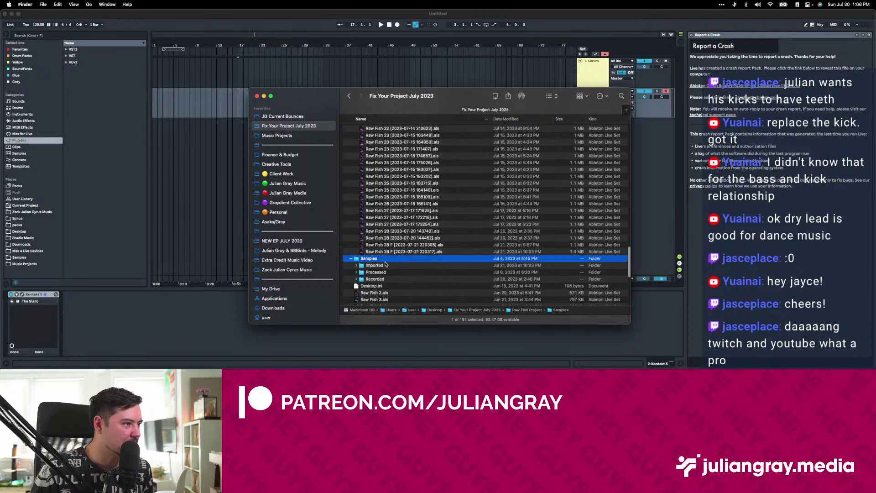
left_click(408, 253)
scroll(409, 256, "up", 10)
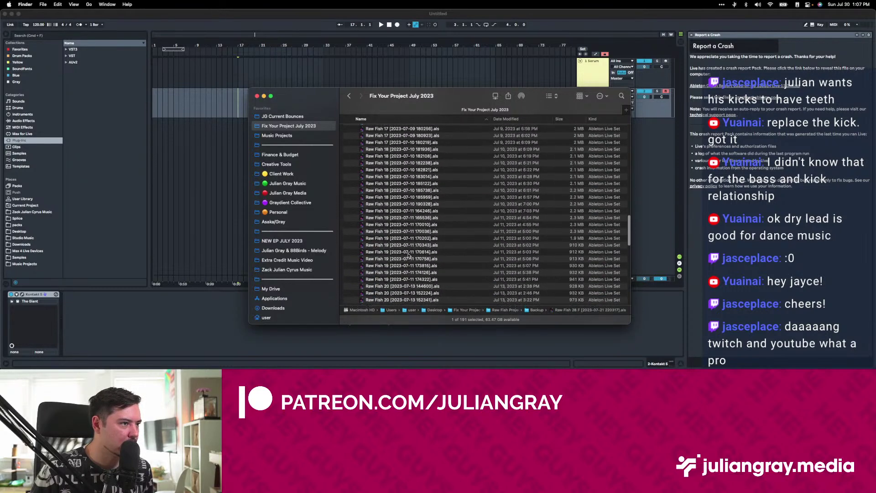
scroll(409, 257, "up", 10)
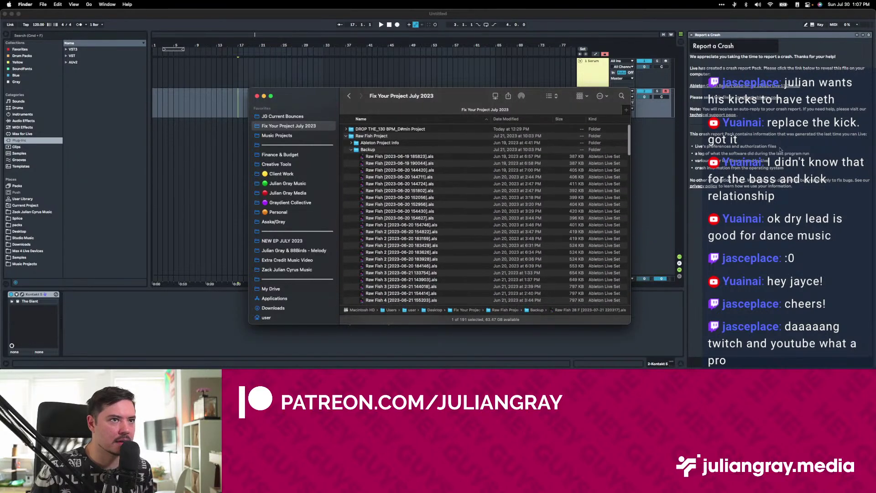
Move the Finder window away from the crash report and look through the Raw Fish backup sets again.
left_click(761, 94)
key("super+Tab")
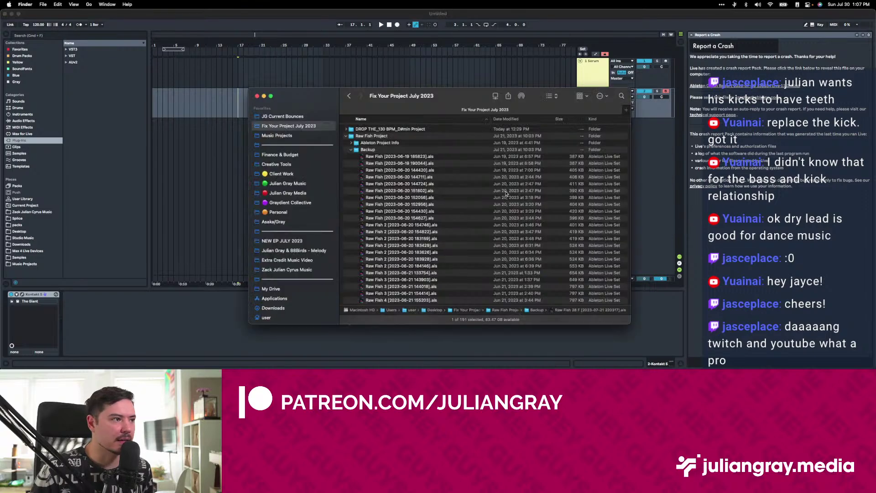
left_click_drag(459, 95, 382, 76)
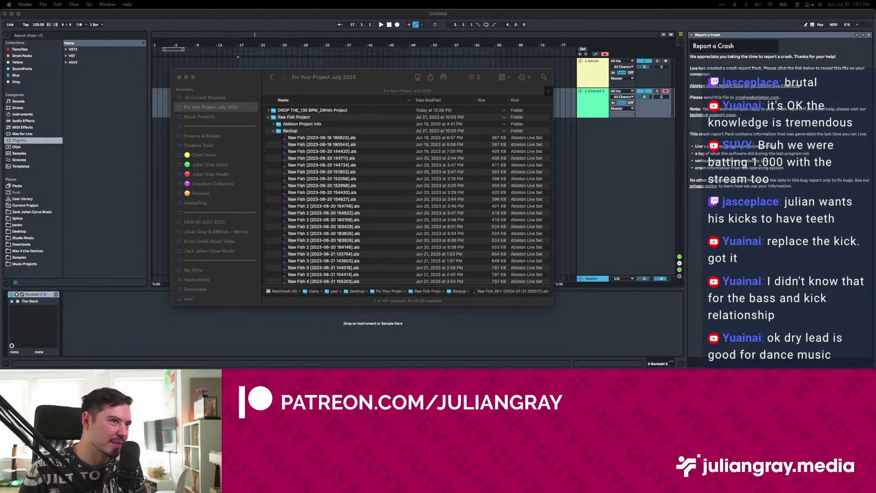
left_click(388, 170)
scroll(387, 173, "down", 15)
scroll(387, 182, "down", 10)
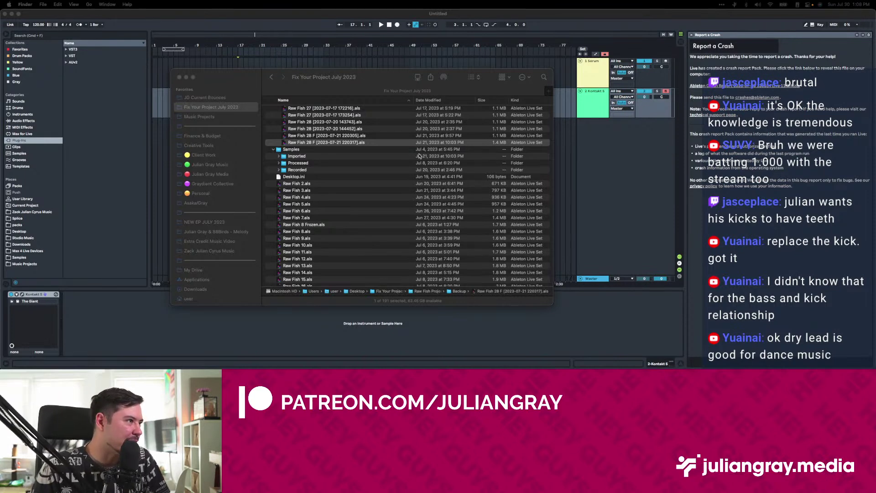
Collapse the Backup and Samples folders inside Raw Fish Project.
left_click(283, 121)
scroll(284, 120, "down", 10)
scroll(283, 121, "up", 10)
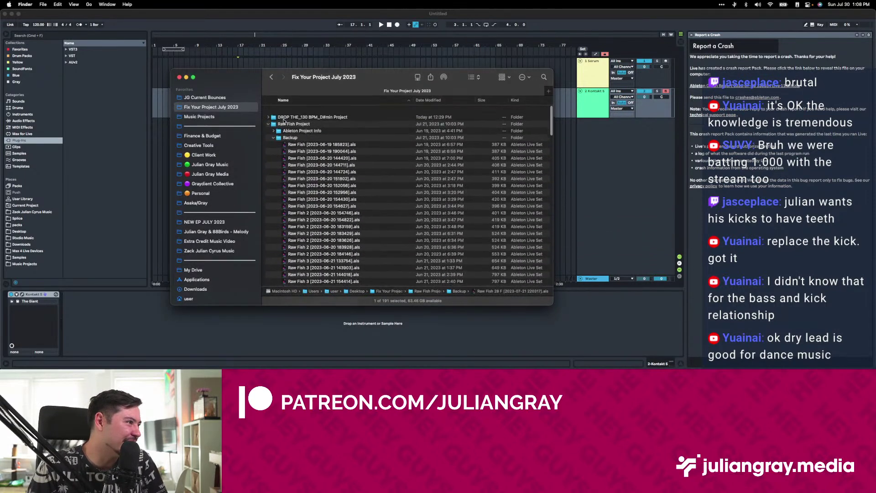
left_click(274, 131)
left_click(273, 138)
left_click(320, 158)
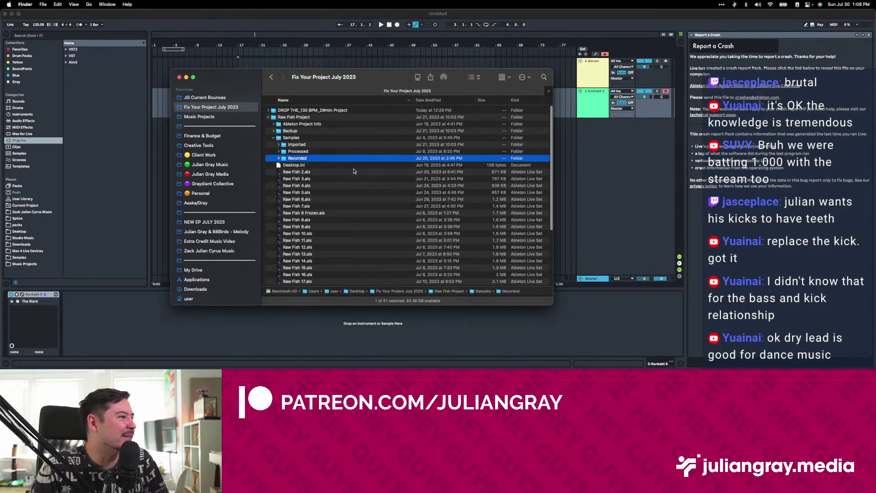
left_click(269, 139)
left_click(273, 138)
scroll(329, 167, "down", 1)
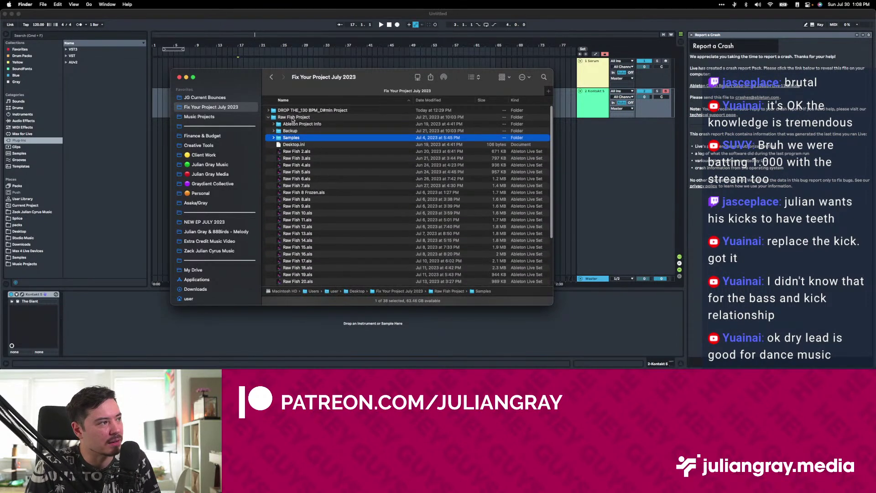
Look through the saved Raw Fish versions, checking the dates of Raw Fish 28 F.als and Raw Fish 28.als.
key("Up")
key("Up")
scroll(339, 207, "down", 5)
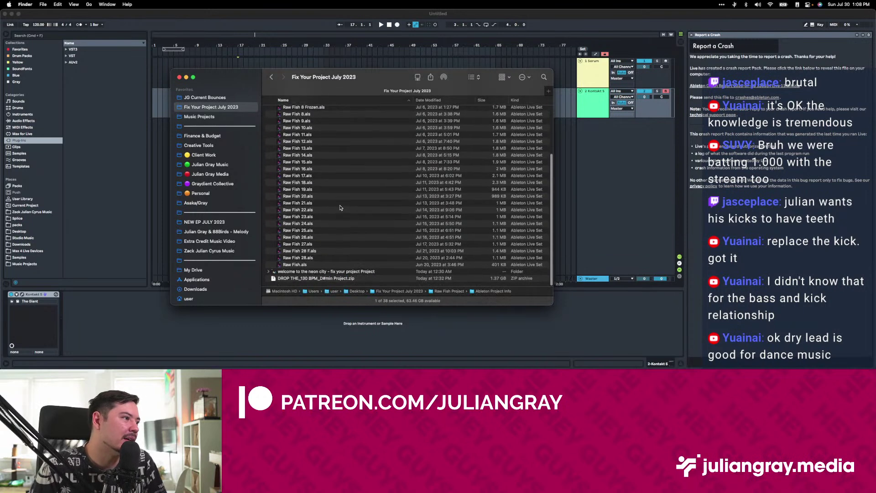
scroll(339, 207, "down", 2)
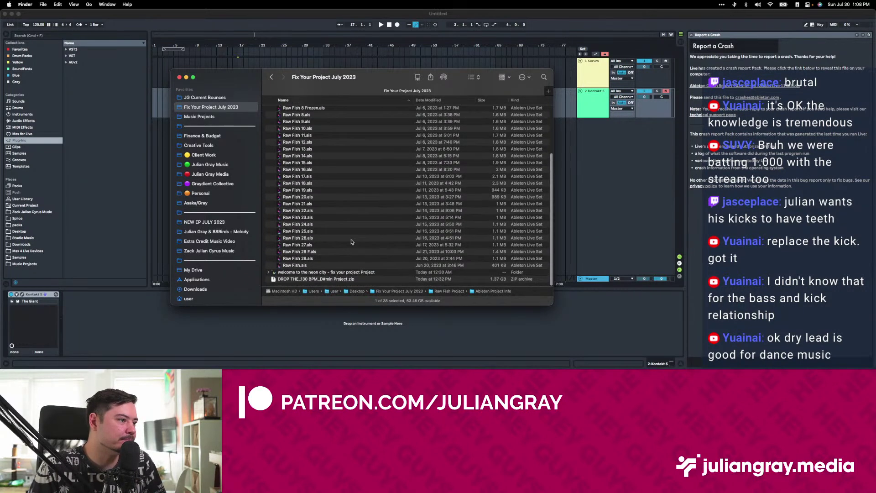
left_click(356, 252)
left_click(354, 259)
scroll(354, 260, "up", 3)
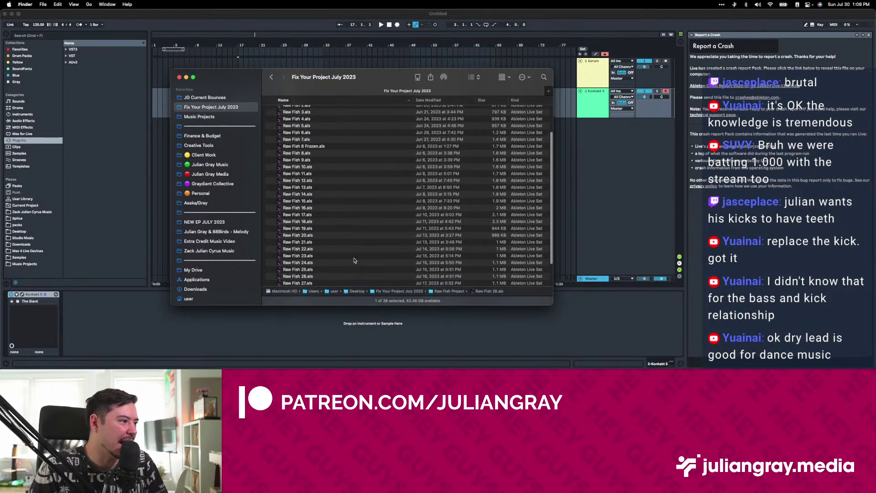
scroll(355, 260, "up", 3)
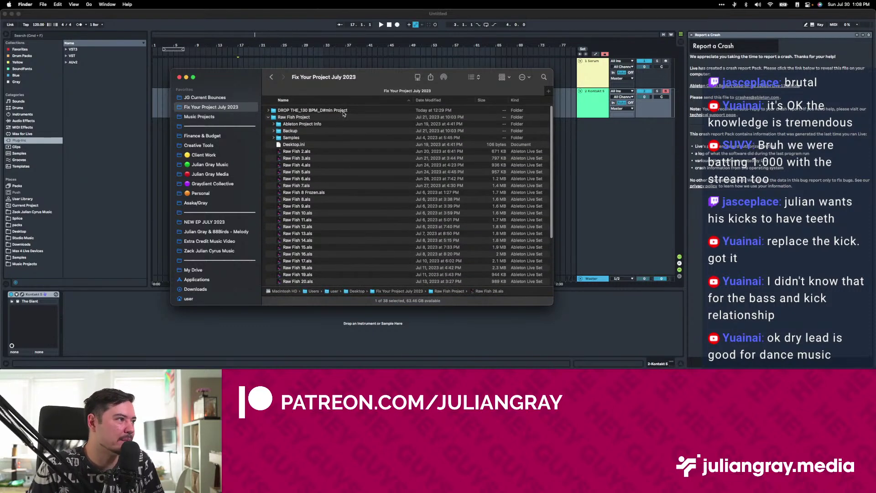
Collapse the Raw Fish Project folder and keep it selected.
left_click(333, 117)
key("Left")
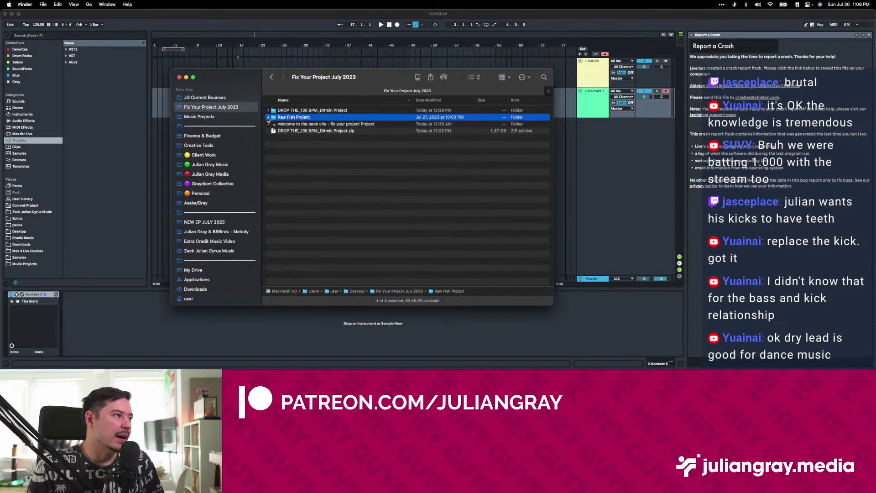
left_click(300, 162)
left_click(291, 118)
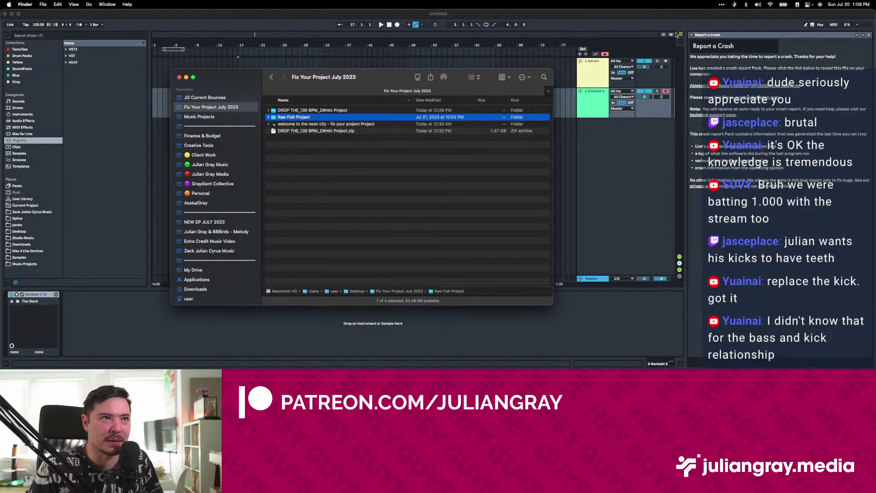
Switch to Ableton Live and relaunch it with a fresh untitled set.
left_click(722, 72)
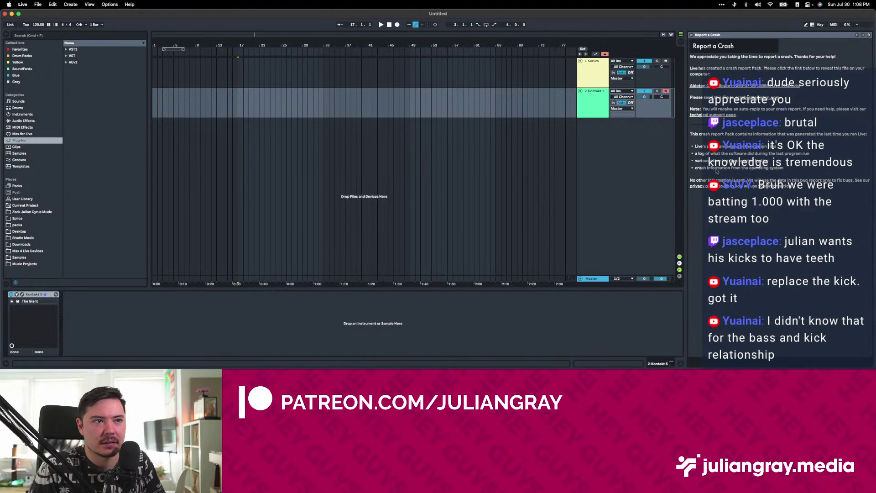
left_click(40, 4)
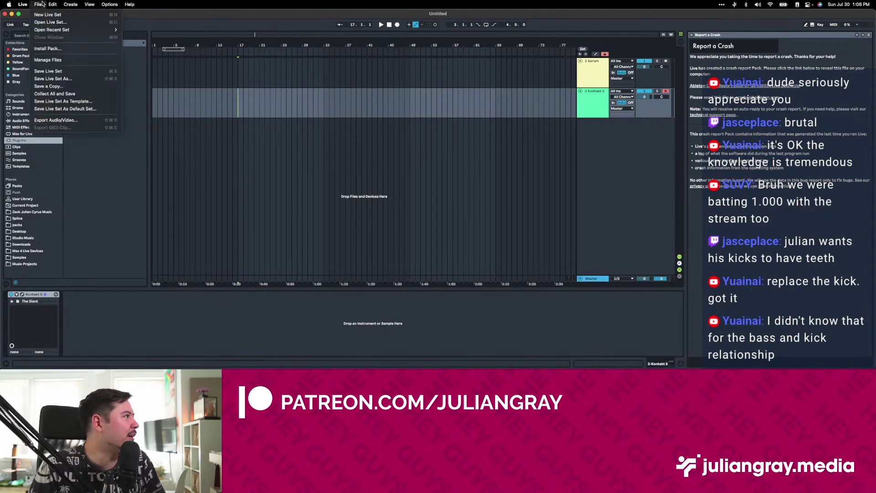
left_click(9, 18)
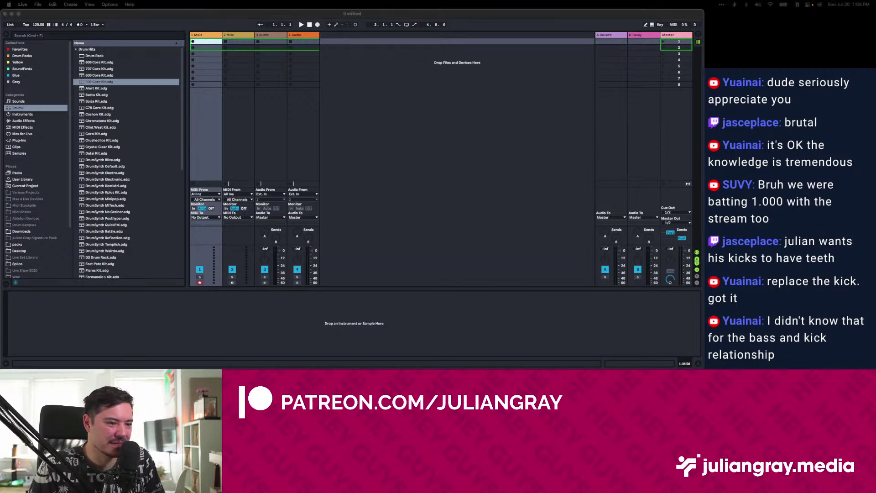
left_click_drag(185, 364, 1, 206)
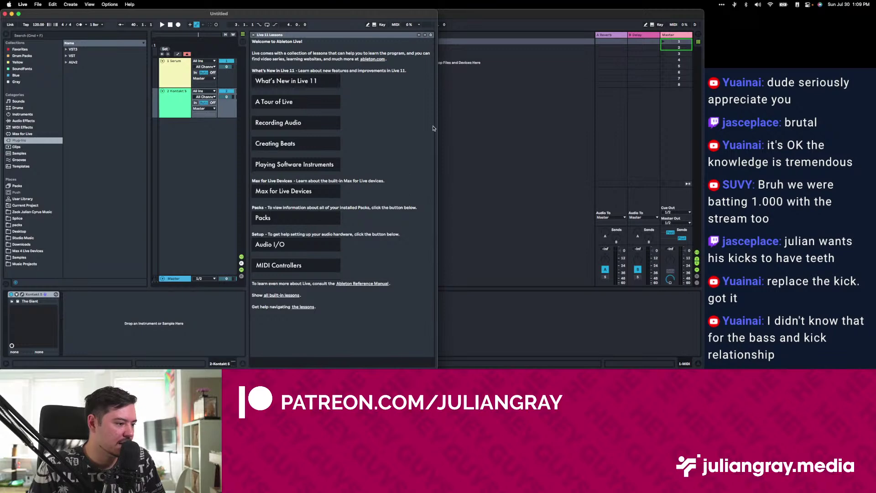
Widen the Live window and close the Live 11 Lessons help view.
left_click_drag(501, 121, 705, 121)
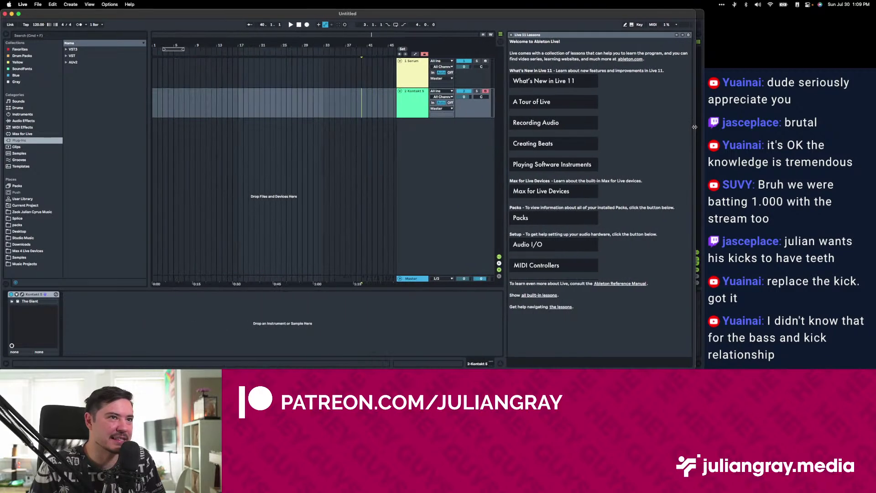
left_click(520, 35)
left_click(507, 103)
left_click(501, 102)
left_click_drag(489, 104, 155, 69)
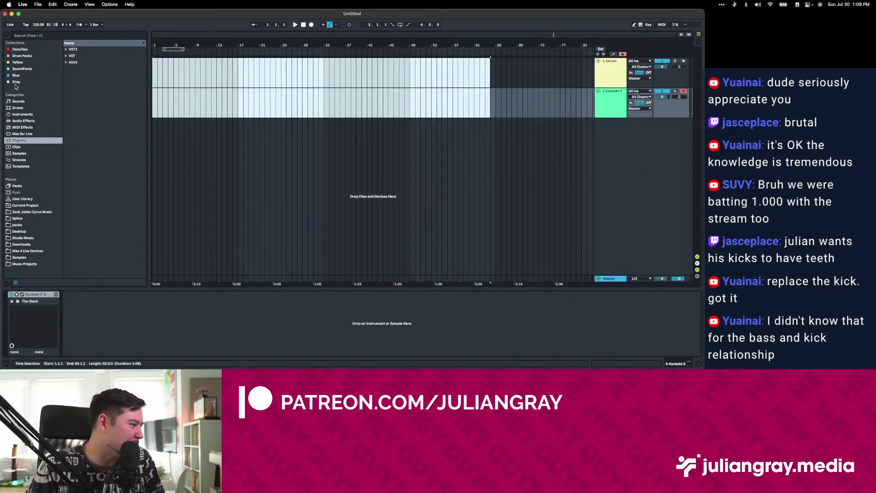
left_click(260, 70)
Look through the list of recently opened sets for Raw Fish, then close it without opening one.
left_click(38, 4)
mouse_move(64, 30)
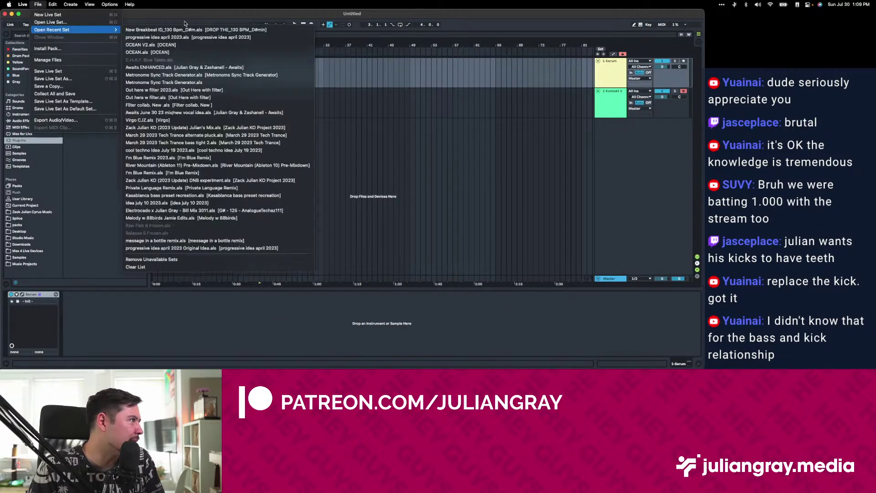
left_click(416, 85)
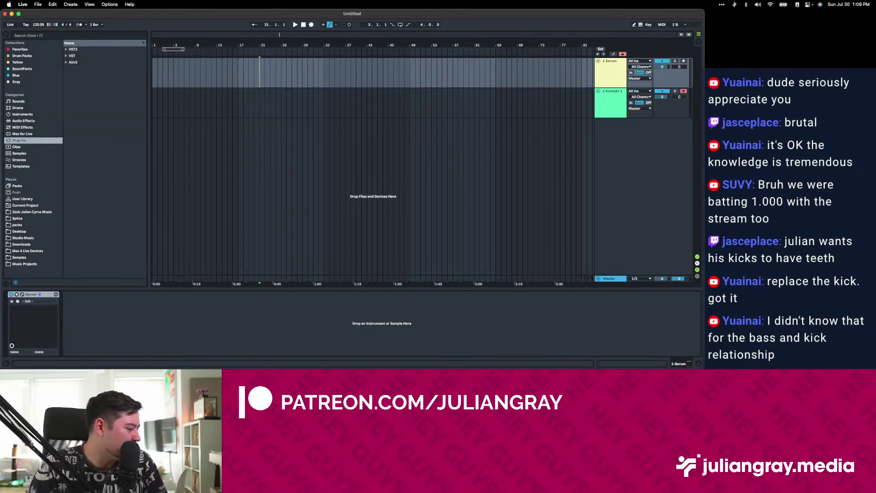
Switch to Finder and select the Raw Fish Project folder in Fix Your Project July 2023.
key("super+Tab")
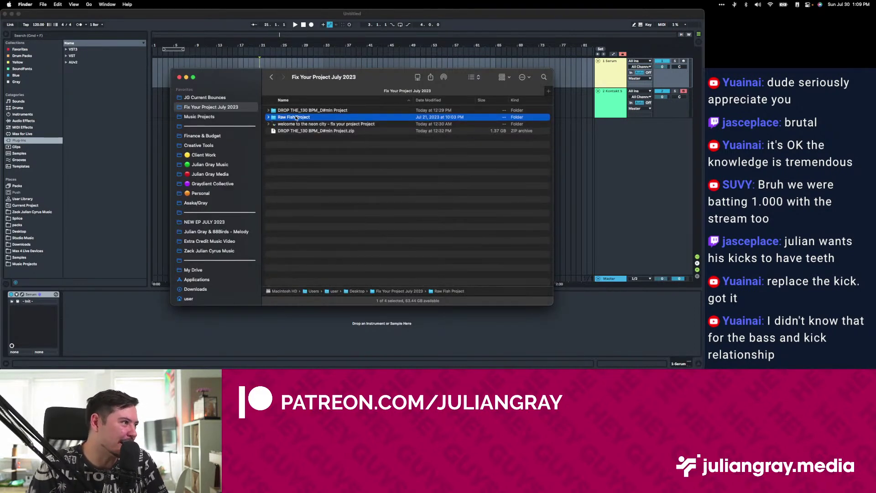
left_click(318, 132)
left_click(319, 124)
left_click(320, 117)
left_click(308, 123)
left_click(308, 119)
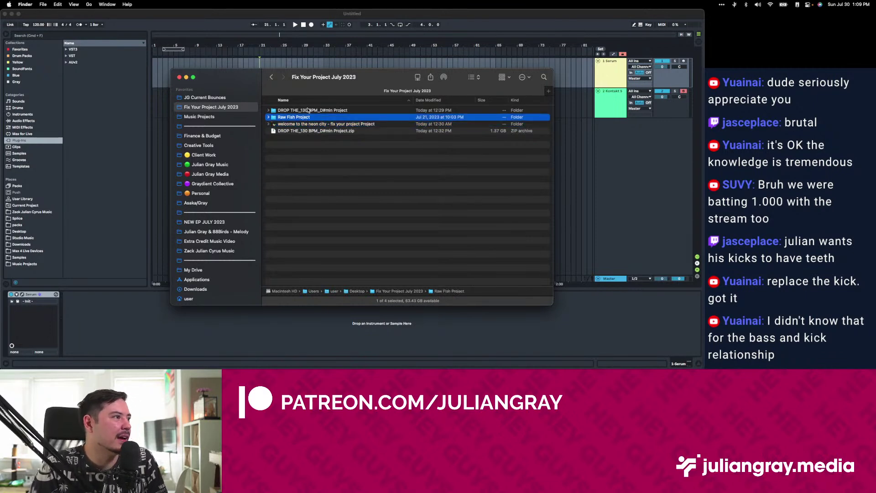
Move the DROP THE_130 BPM_D#min Project folder to the Trash and look through the contents of the Raw Fish Project folder.
right_click(309, 110)
left_click(326, 130)
left_click(269, 110)
left_click(293, 112)
scroll(325, 168, "down", 5)
scroll(326, 168, "up", 5)
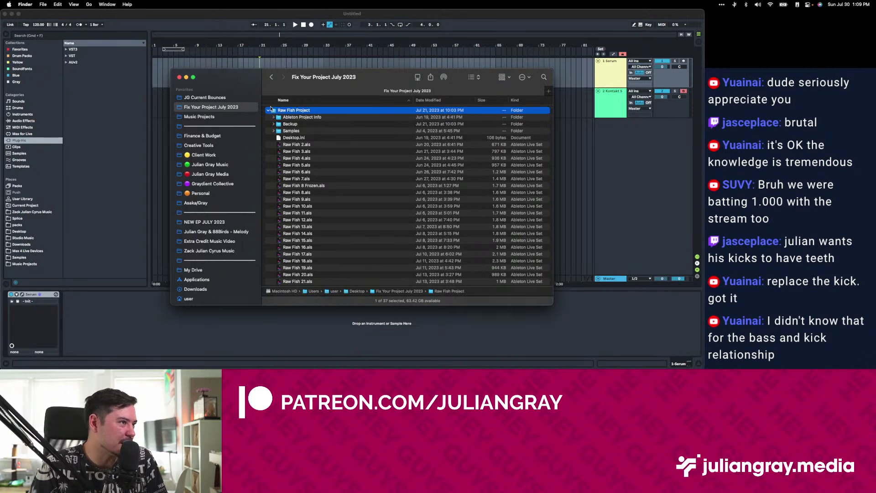
left_click(268, 110)
Expand the welcome to the neon city - fix your project Project folder and select its Ableton Live set.
left_click(297, 118)
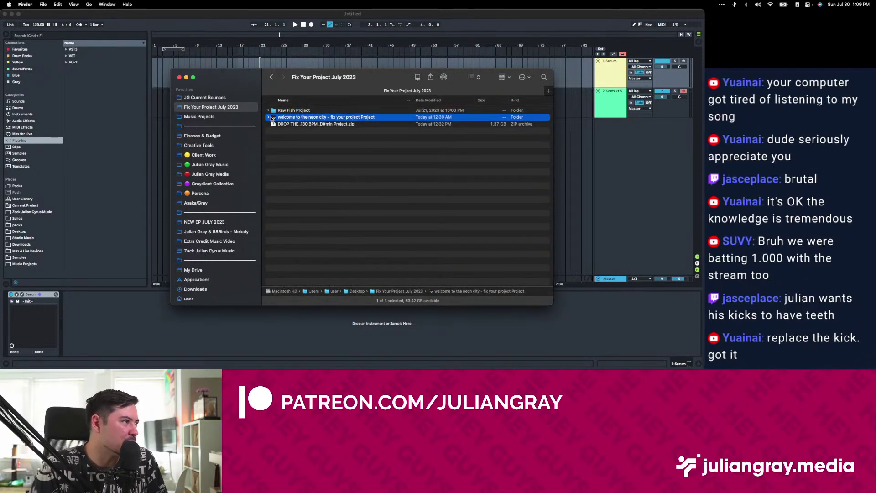
left_click(269, 117)
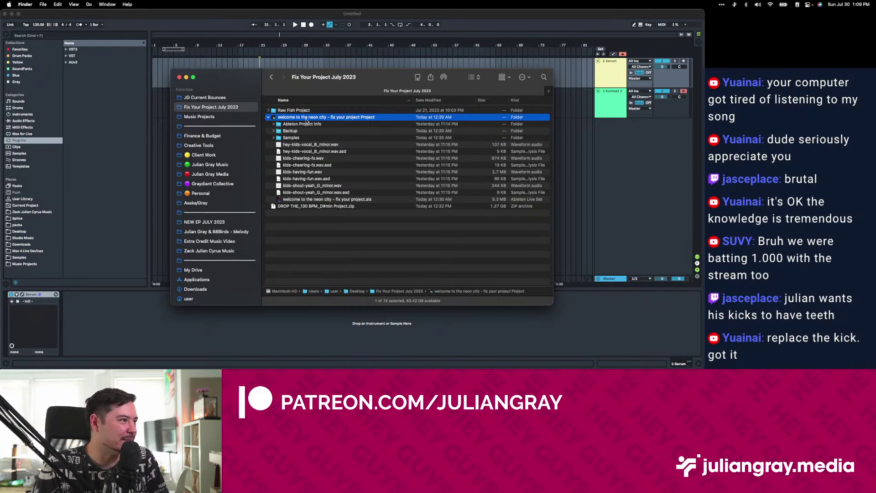
left_click(381, 229)
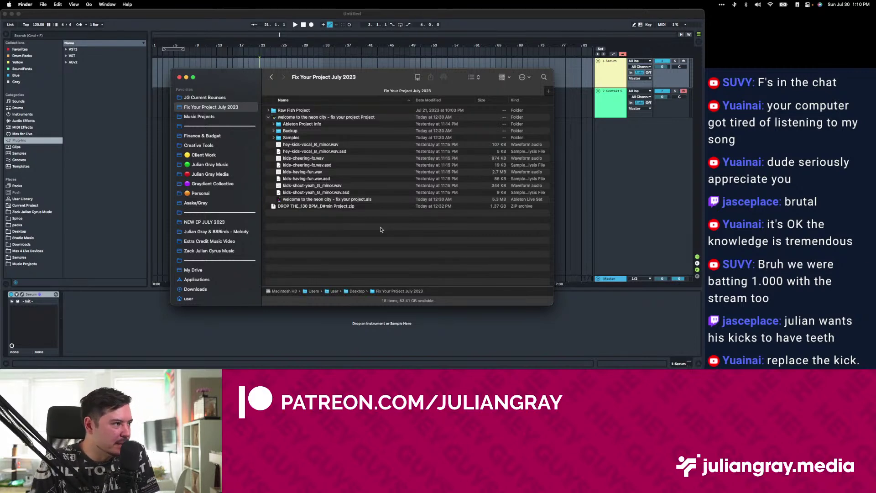
left_click(354, 199)
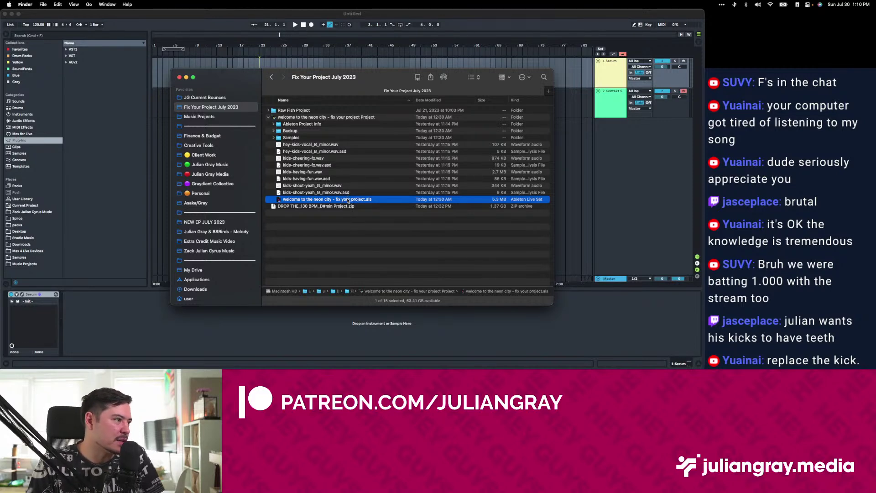
right_click(348, 200)
left_click(342, 200)
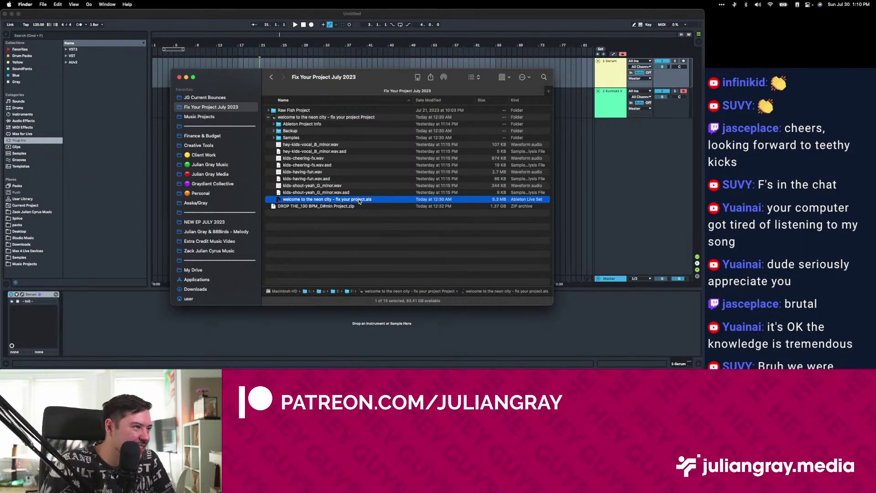
Try to open the welcome to the neon city - fix your project.als set with Ableton Live 10 Suite.
right_click(359, 200)
mouse_move(391, 211)
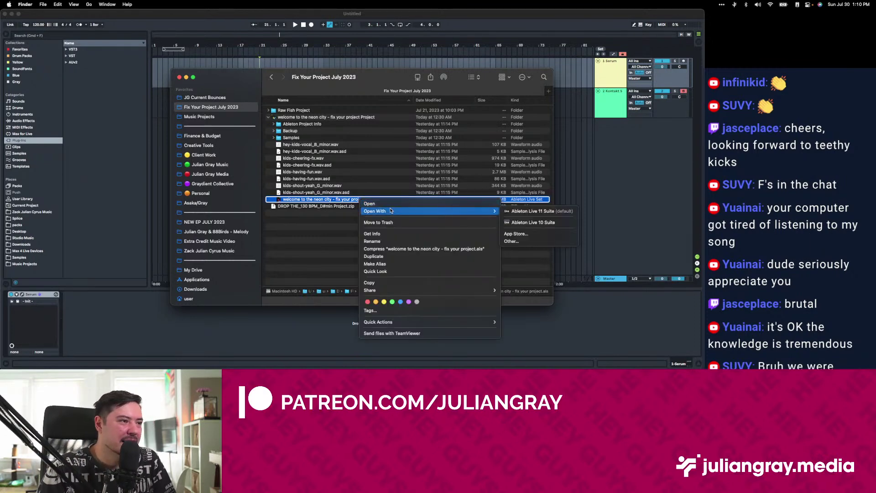
left_click(519, 222)
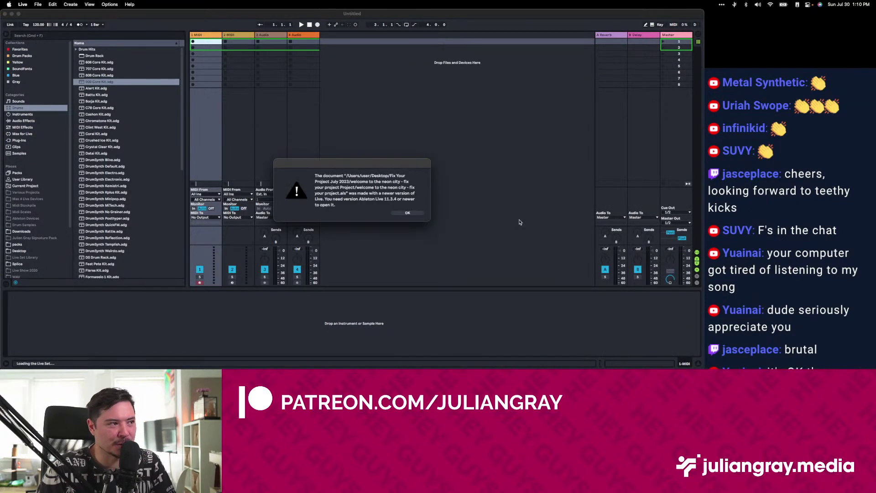
left_click(408, 212)
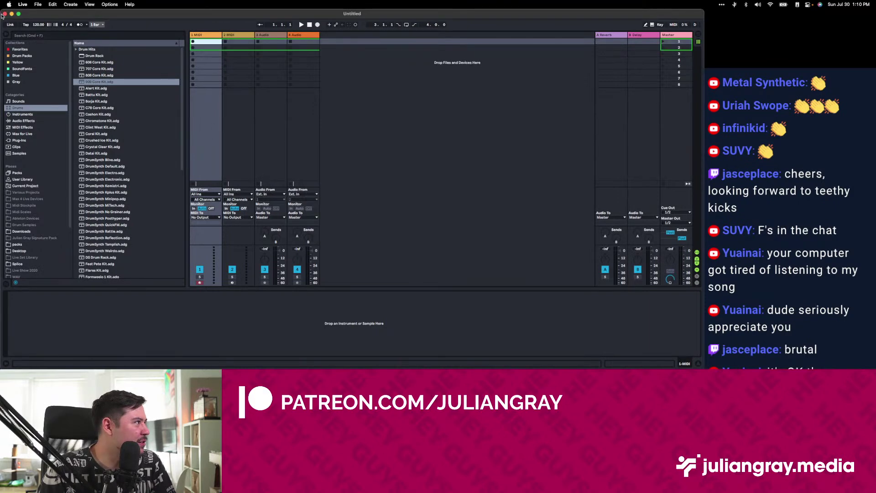
Open the welcome to the neon city - fix your project.als set with Ableton Live 11 Suite.
right_click(329, 199)
left_click(385, 213)
left_click(448, 209)
right_click(378, 201)
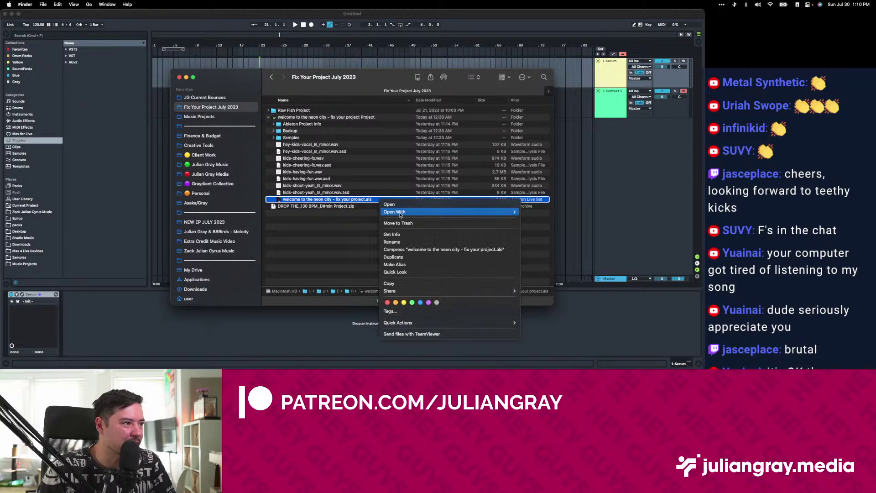
mouse_move(502, 211)
left_click(536, 212)
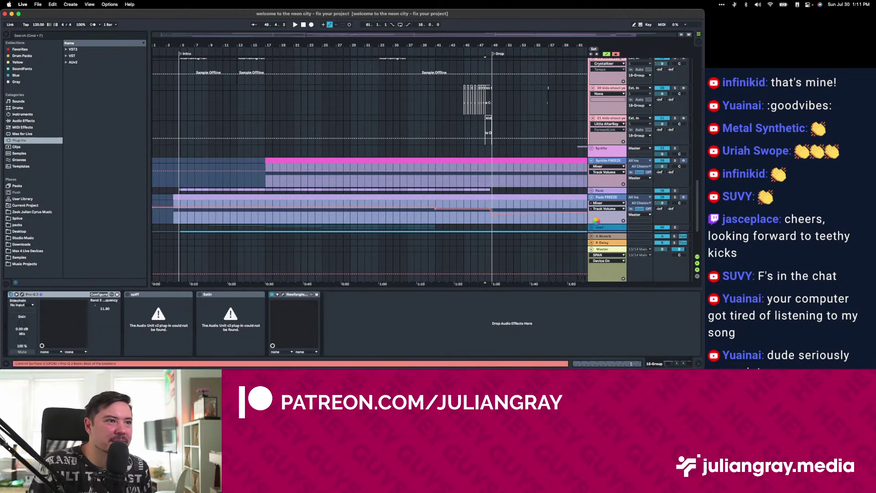
Look over the bass, vocal and drum tracks in the arrangement and return the stopped transport to the start.
left_click(372, 119)
left_click(377, 120)
scroll(376, 121, "up", 10)
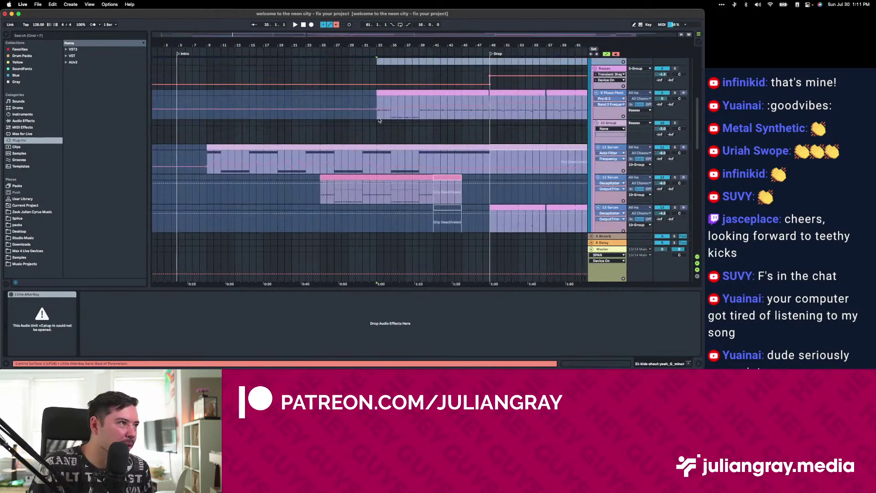
left_click(377, 120)
left_click(200, 109)
left_click(257, 110)
left_click(304, 25)
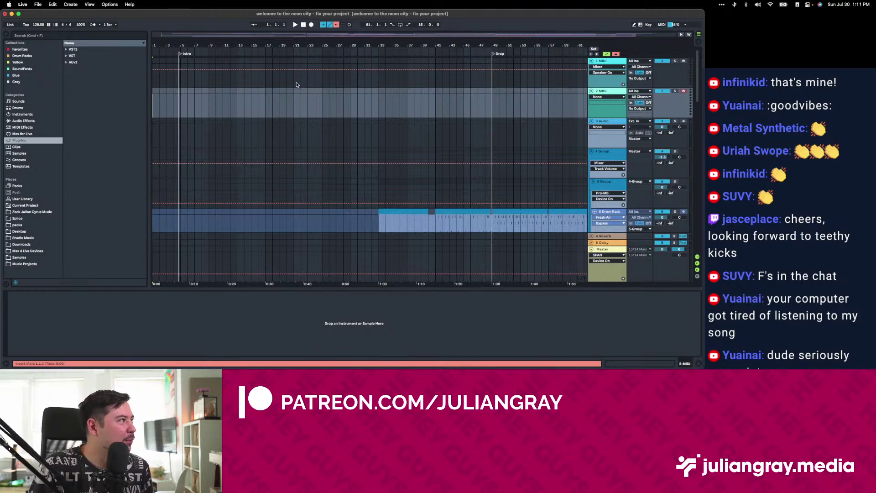
scroll(336, 97, "down", 5)
scroll(181, 220, "up", 1)
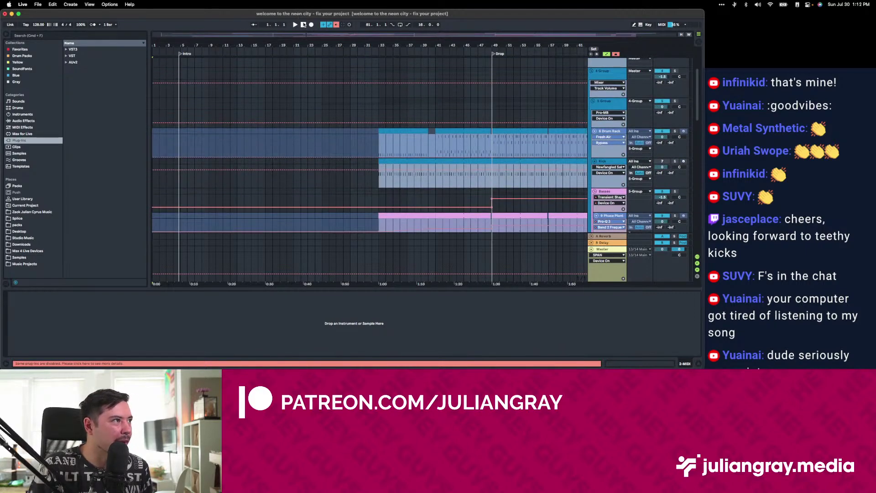
Play the set and restart playback near the Intro marker from the Pads FREEZE track.
left_click(296, 25)
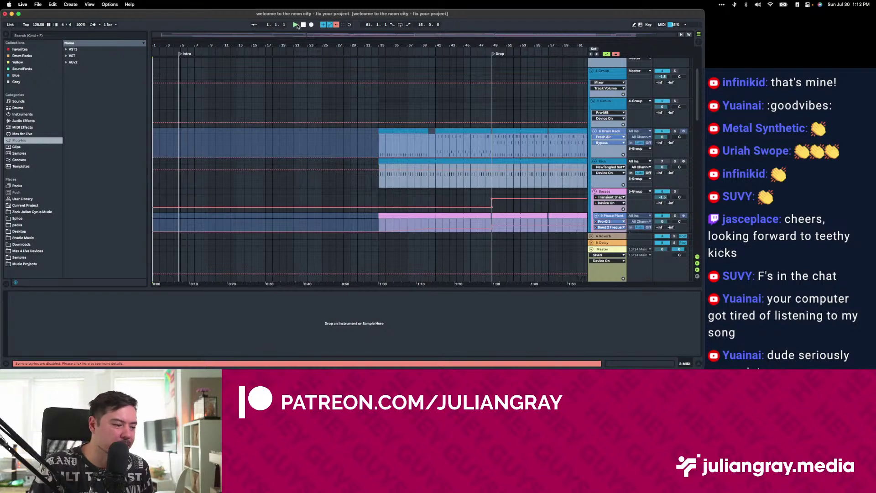
scroll(283, 94, "down", 3)
scroll(283, 94, "down", 10)
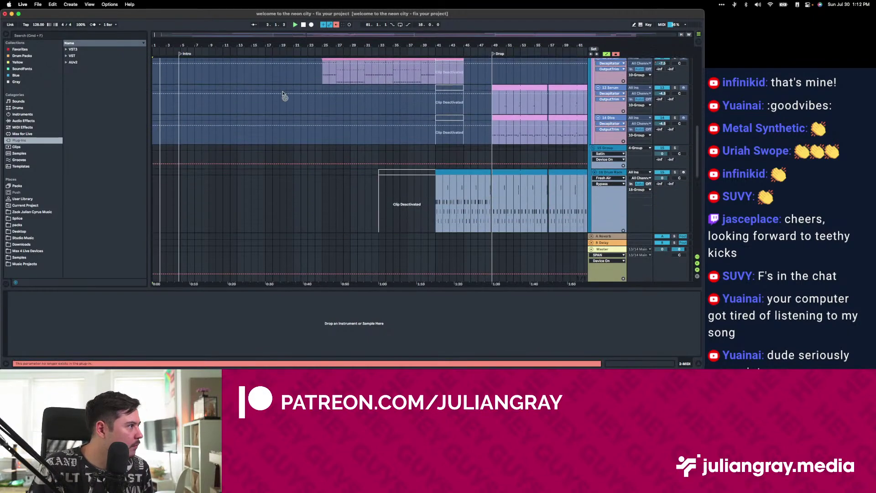
left_click(173, 116)
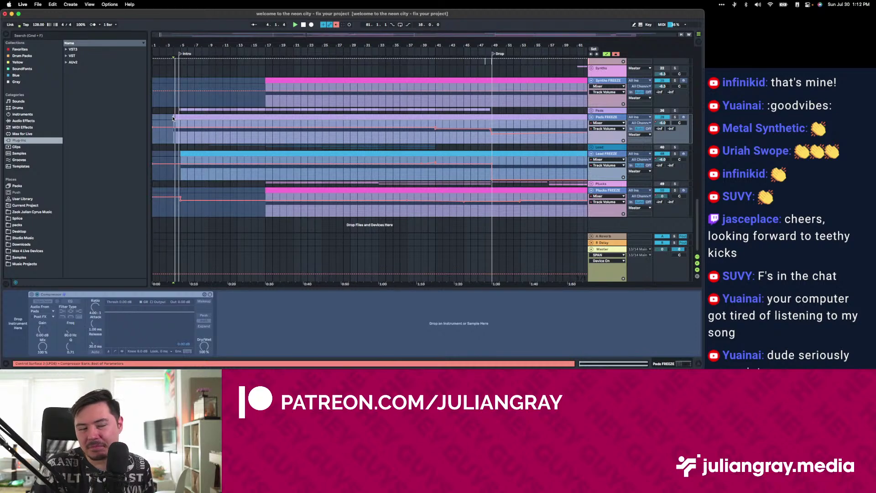
left_click(175, 116)
scroll(175, 116, "up", 15)
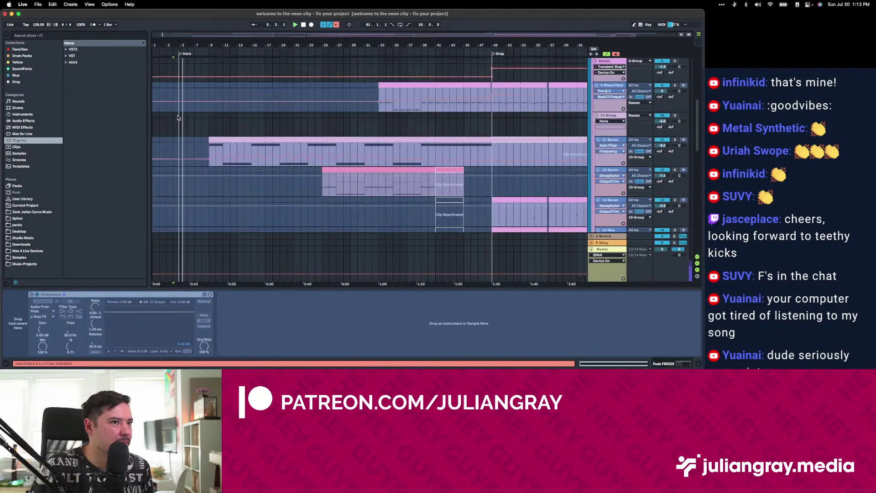
Set both output routings of the Master track to 1/2.
left_click(644, 245)
left_click(642, 249)
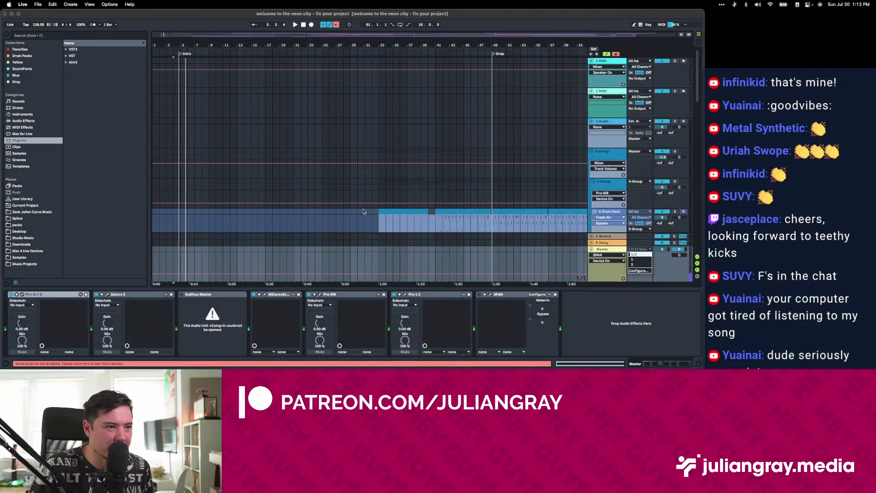
left_click(364, 212)
left_click(639, 255)
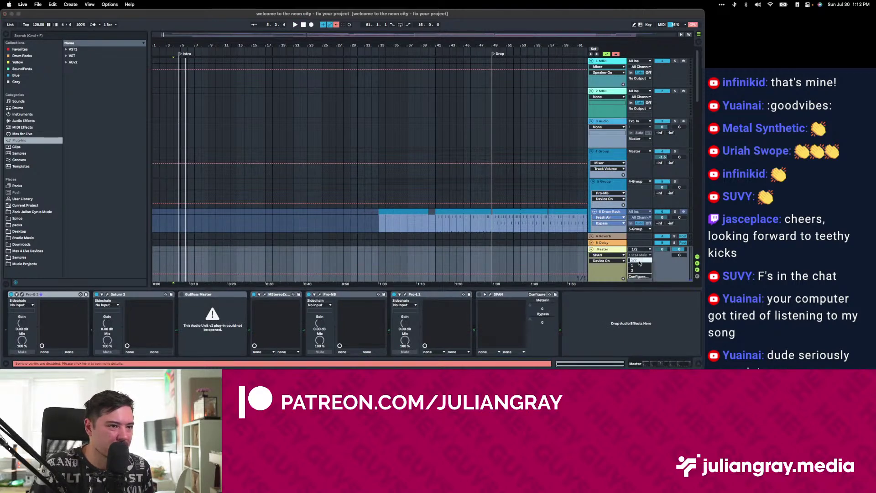
left_click(639, 250)
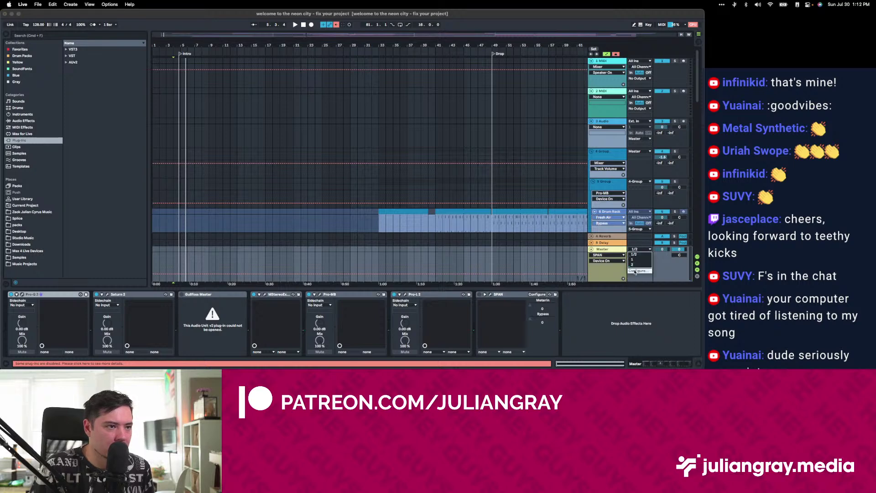
left_click(667, 266)
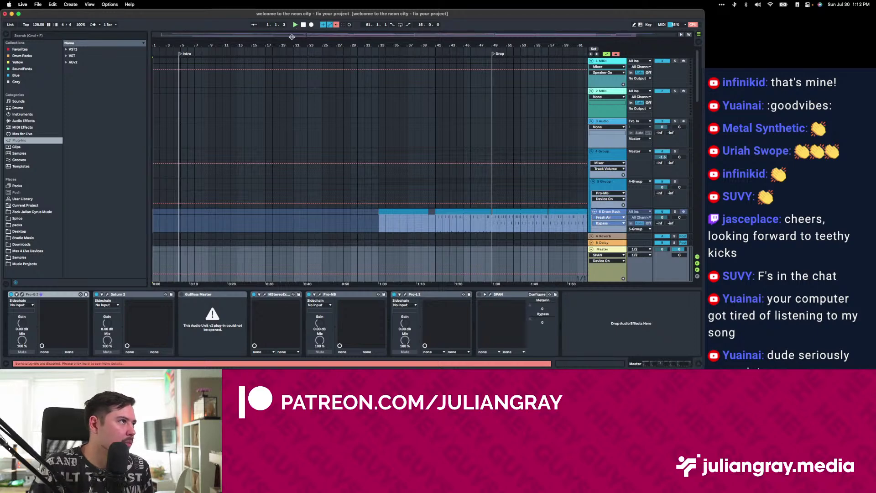
Play the set from the start and follow the Synths, Pads, Lead and Plucks freeze tracks through the intro.
key("plus")
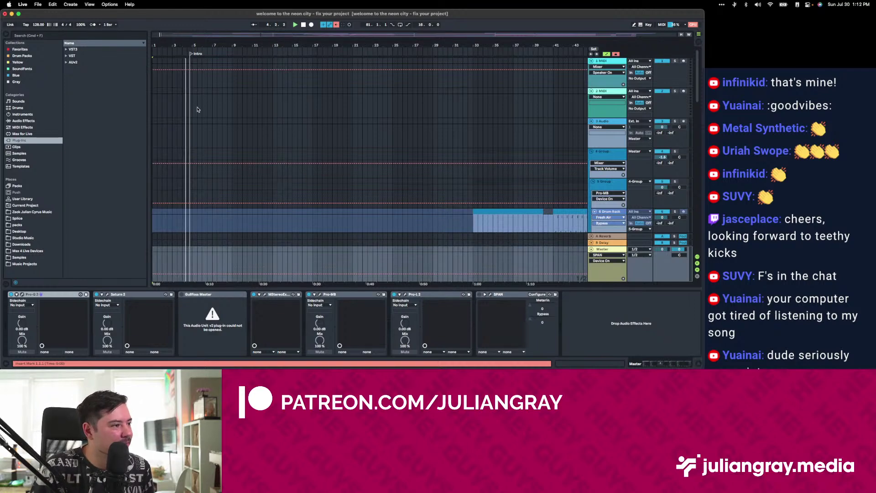
scroll(195, 107, "down", 15)
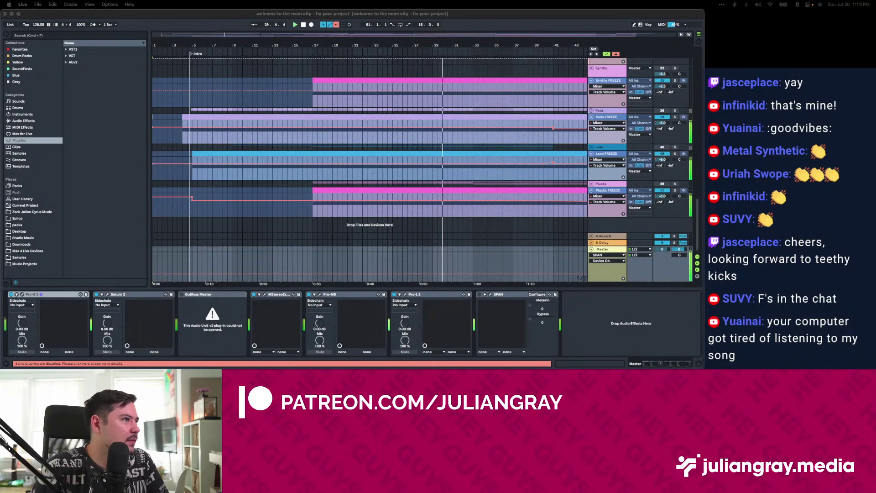
scroll(489, 130, "right", 3)
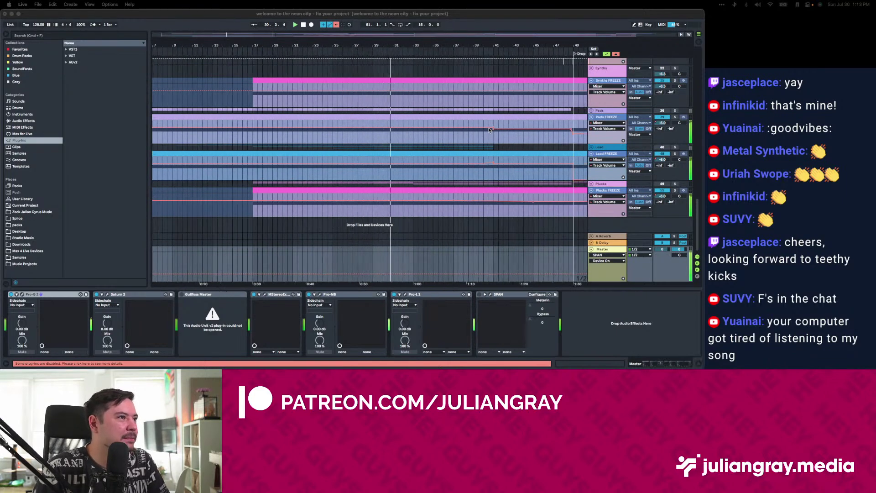
left_click(453, 101)
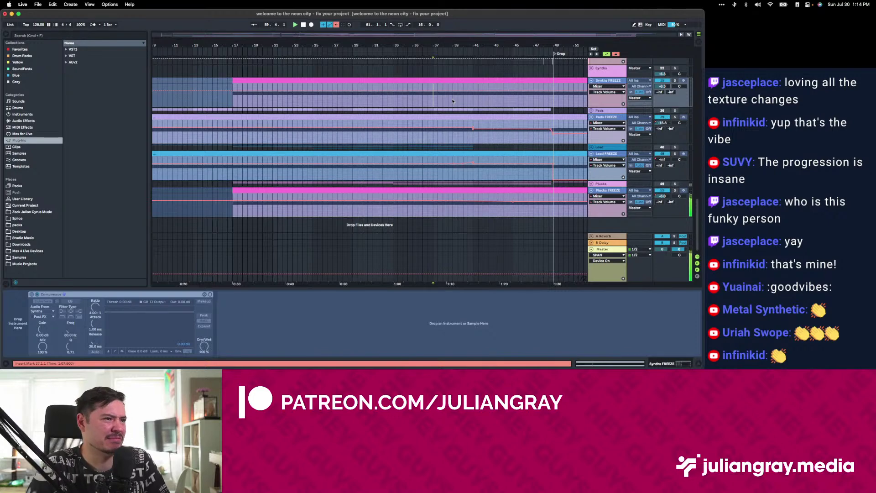
Examine the drum, vocal and bass tracks around the first drop and show the Basses group's device chain.
scroll(453, 101, "down", 10)
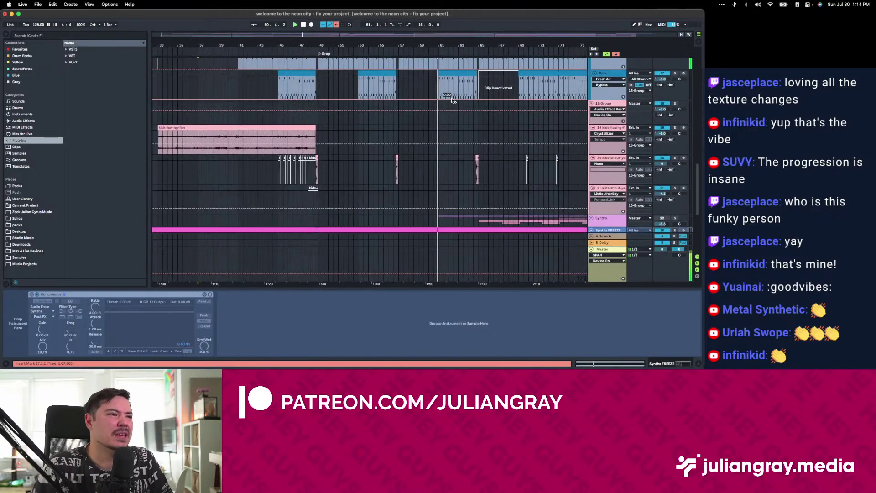
scroll(452, 101, "up", 10)
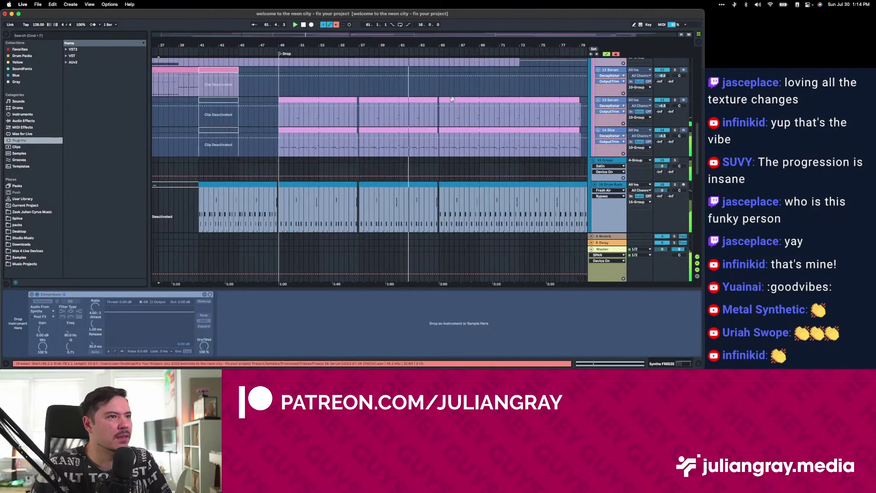
scroll(466, 104, "up", 1)
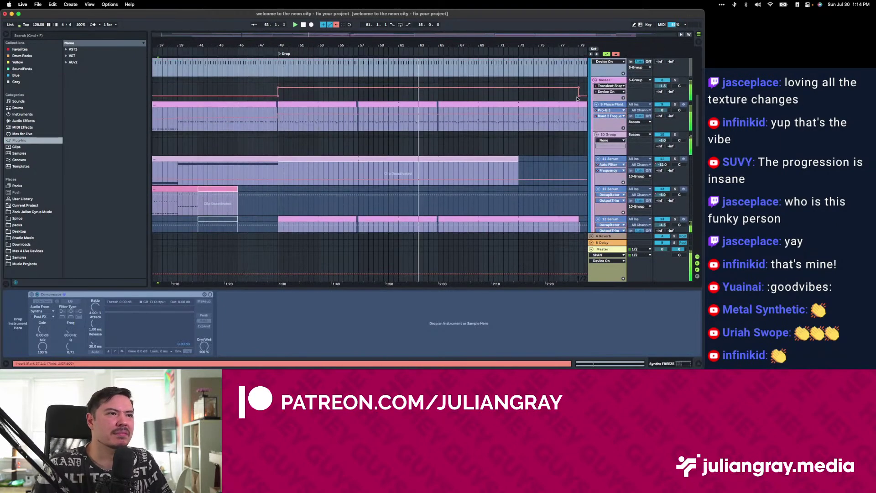
left_click(621, 81)
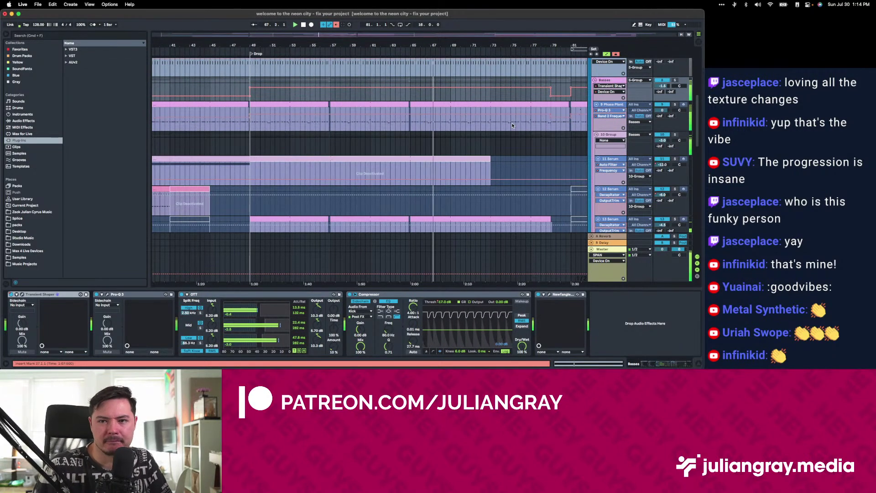
Follow the playing arrangement past the Breakdown into the second Drop and examine its bass and drum clips.
scroll(512, 126, "down", 3)
scroll(512, 125, "down", 6)
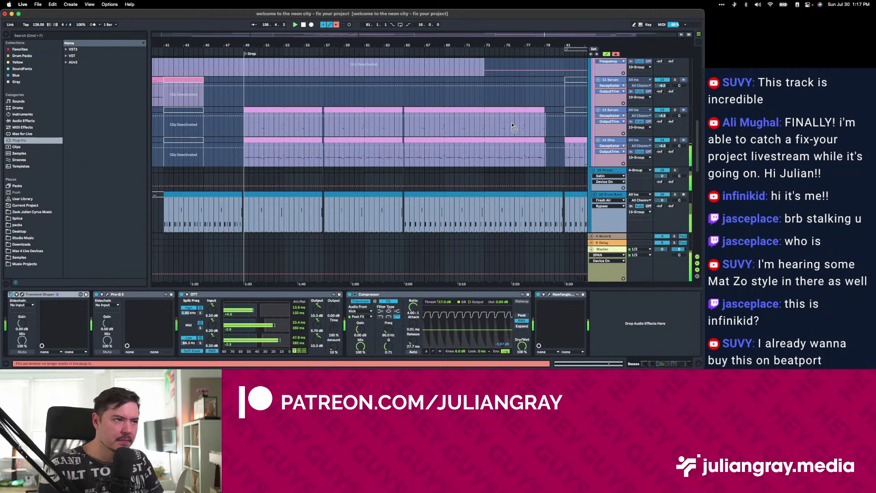
scroll(511, 122, "right", 15)
scroll(511, 122, "down", 3)
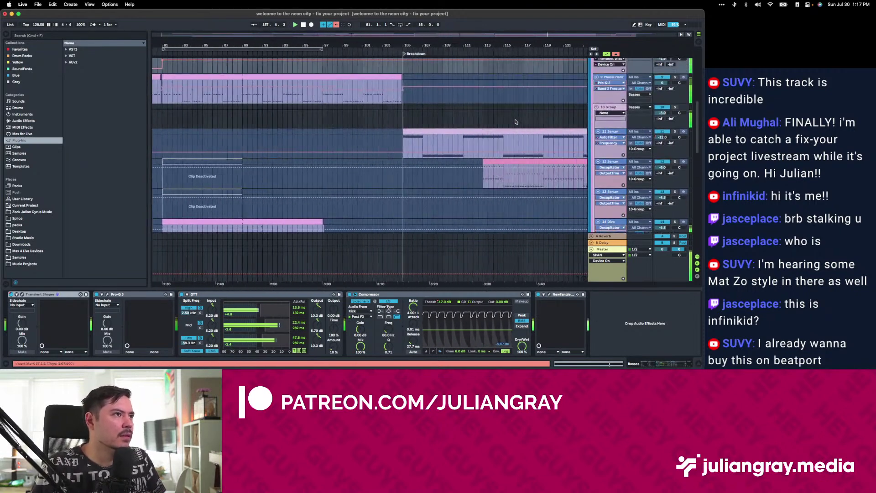
scroll(514, 124, "right", 7)
scroll(514, 123, "down", 4)
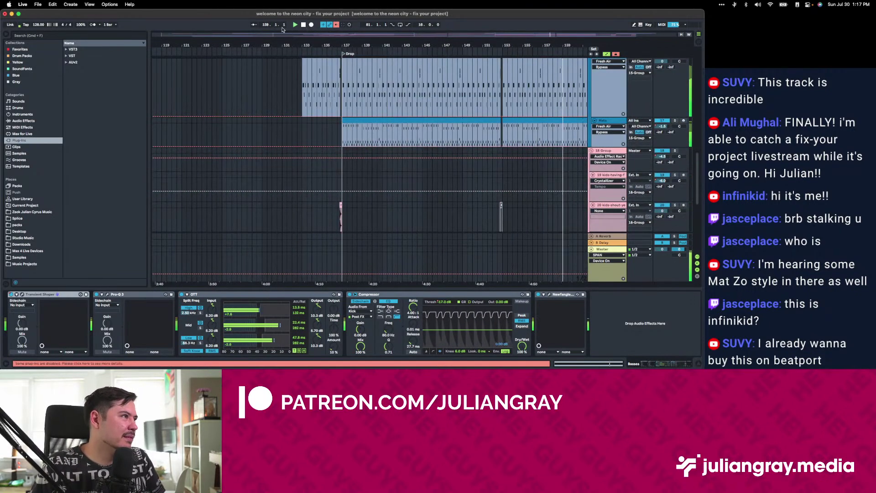
scroll(493, 177, "right", 8)
scroll(492, 176, "up", 4)
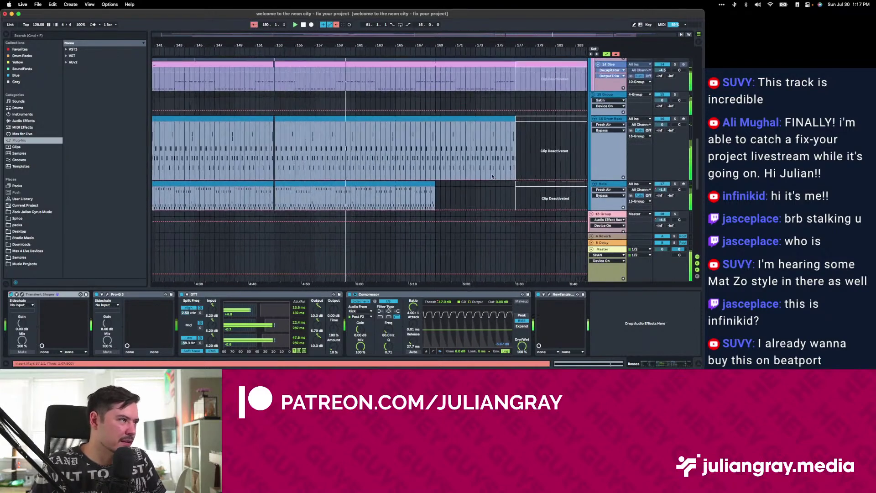
scroll(492, 177, "up", 2)
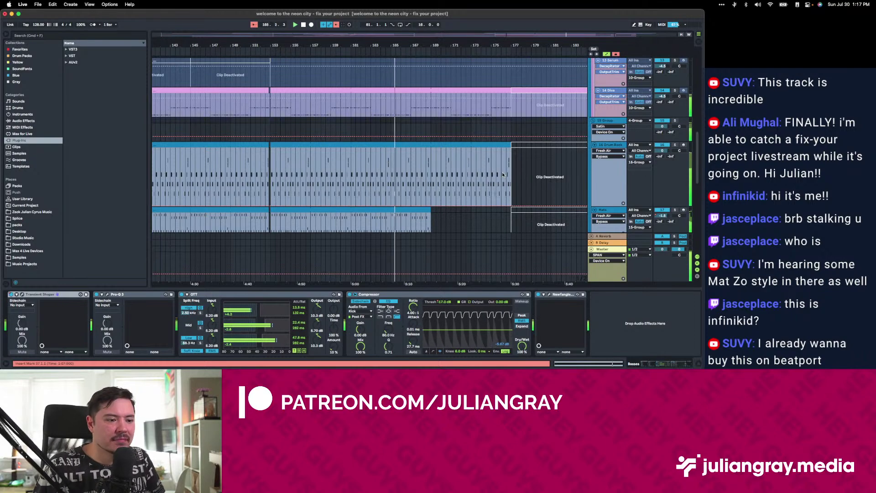
Follow the rest of the second Drop as it plays and examine the deactivated section of its Drum Rack track.
scroll(503, 175, "down", 5)
scroll(503, 175, "up", 8)
scroll(503, 177, "up", 10)
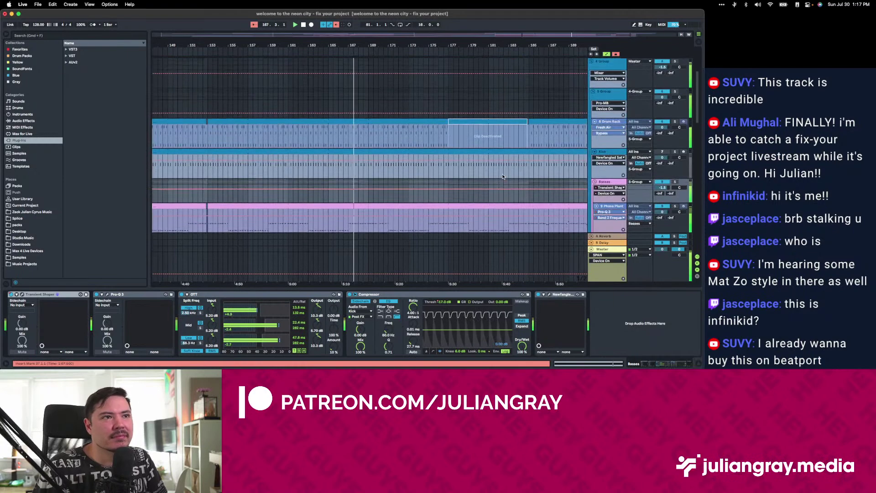
scroll(503, 176, "down", 1)
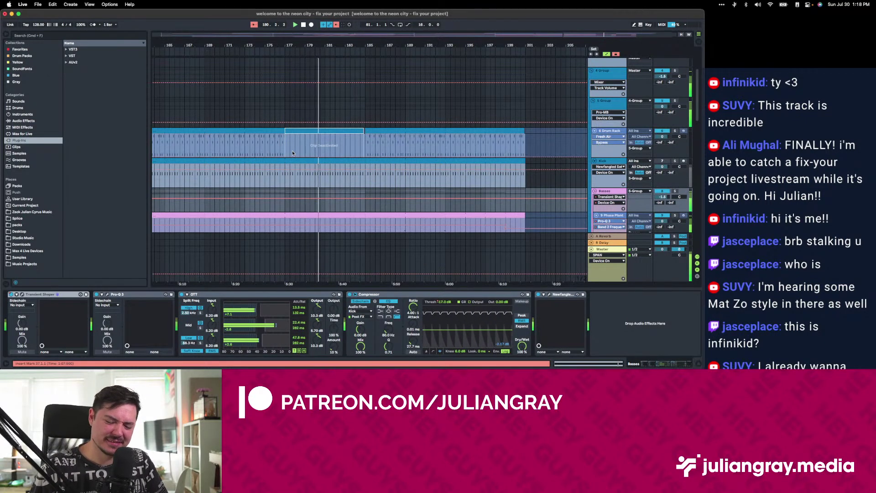
scroll(292, 153, "down", 1)
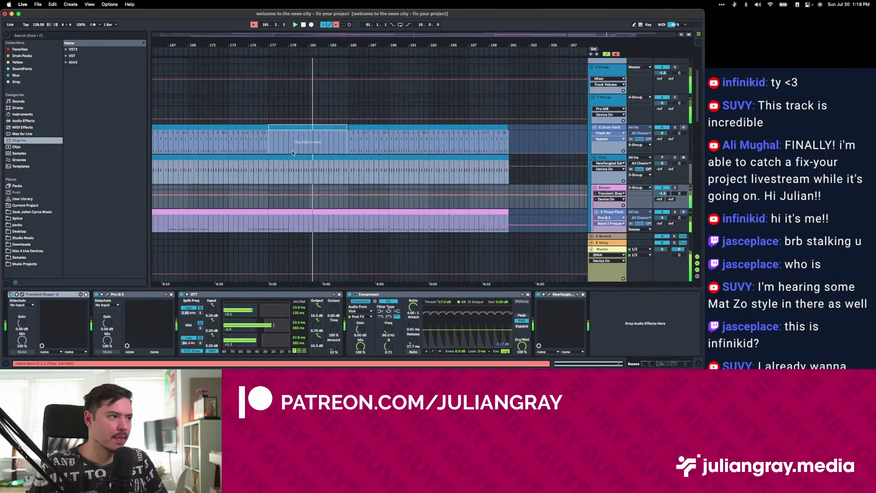
Show the device chains of the Drum Rack and Kick tracks while the second Drop plays to its end.
left_click(348, 136)
scroll(349, 138, "down", 5)
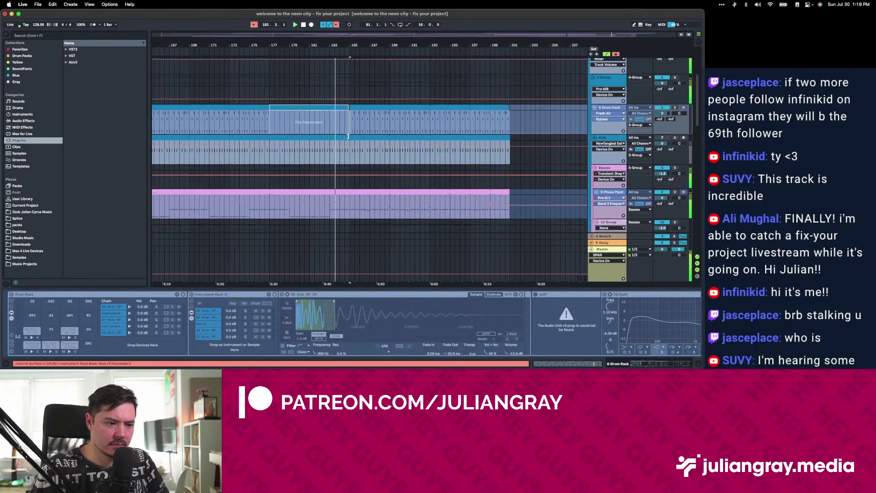
scroll(350, 139, "up", 3)
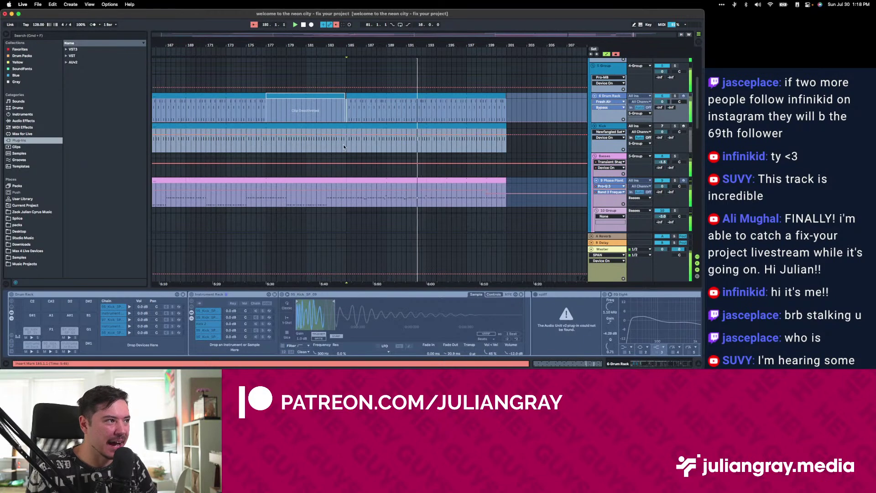
left_click(347, 141)
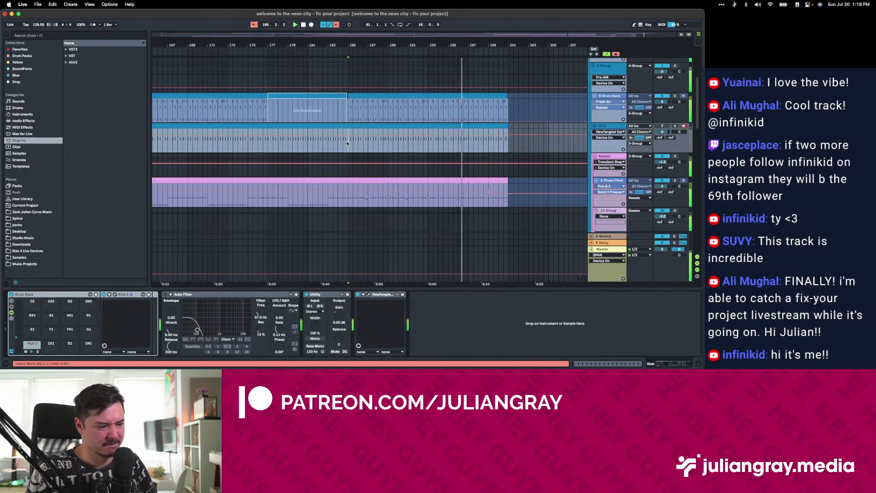
left_click(428, 111)
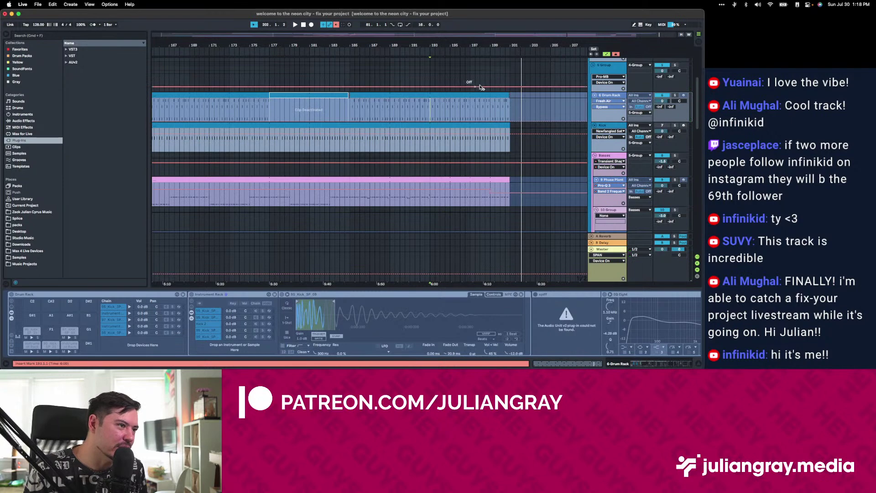
Show the whole arrangement and place the insert marker on the Drum Rack track inside the second Drop at bar 161.
scroll(487, 85, "left", 10)
scroll(483, 78, "down", 5)
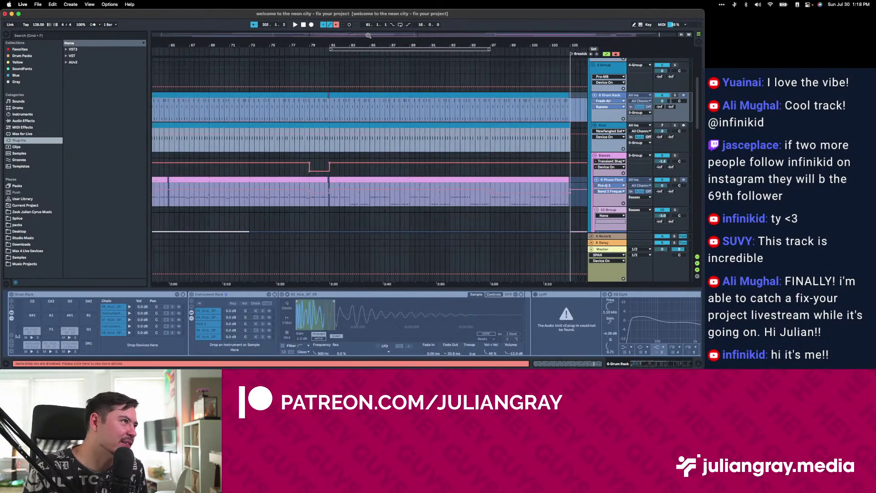
left_click(483, 106)
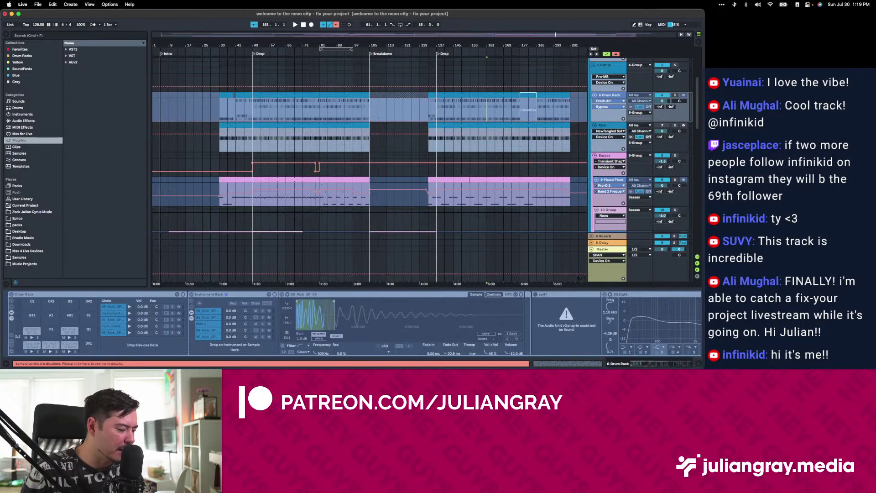
Switch to Spotify and search for nigel good.
key("super+Tab")
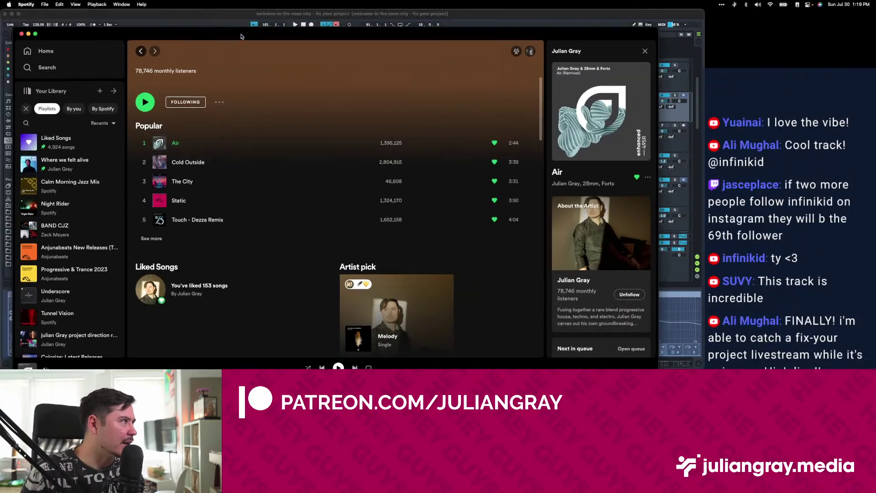
key("super+l")
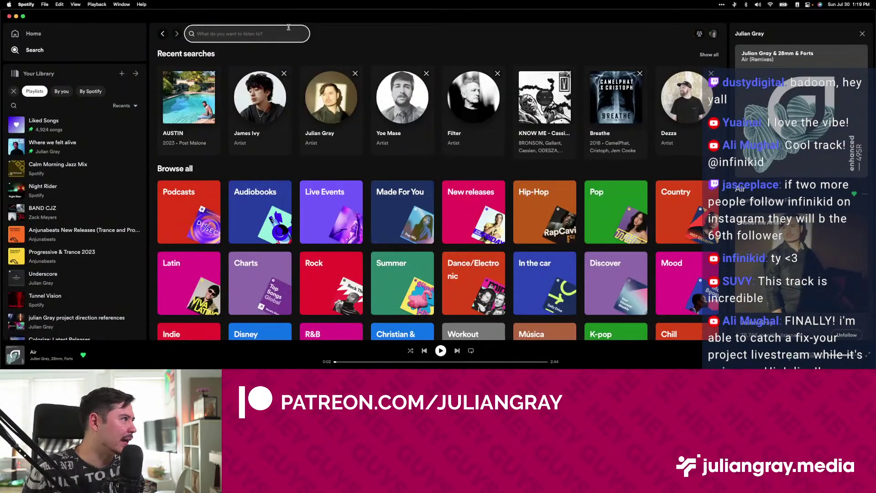
type("nig")
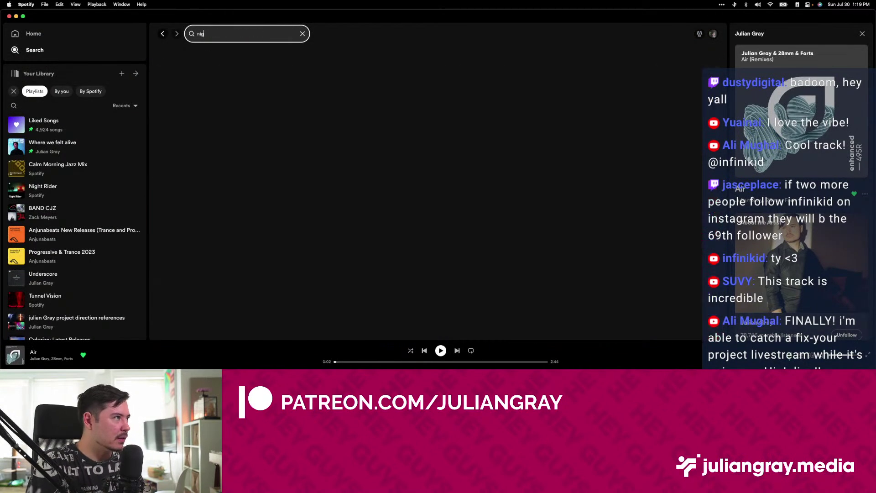
type("el good")
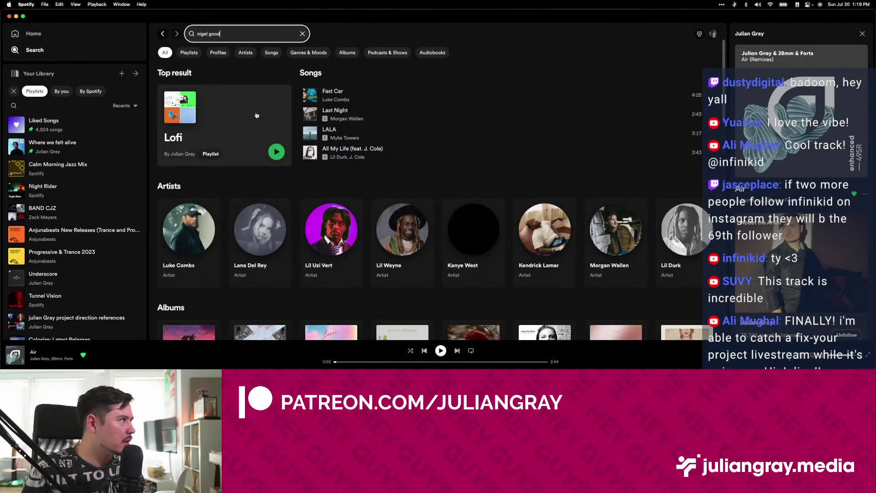
Open Nigel Good's artist page and examine the track list of the 2014 album Nothing Out Here.
left_click(190, 131)
scroll(341, 142, "down", 9)
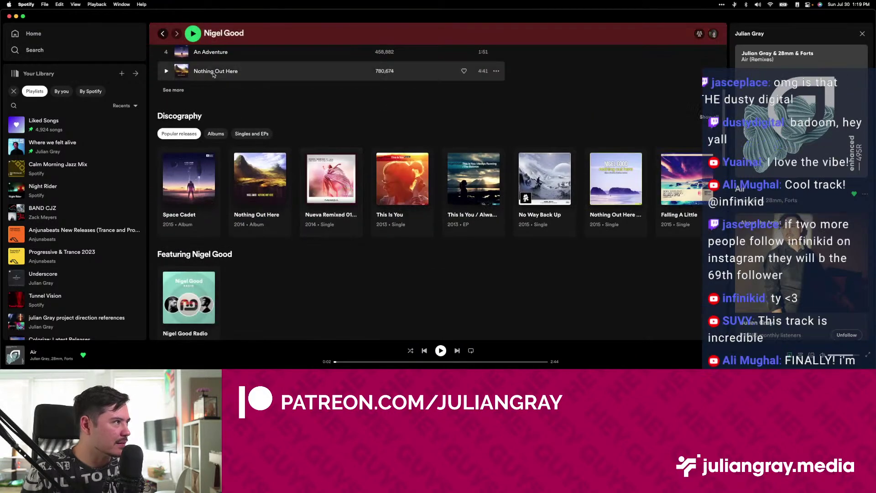
left_click(258, 217)
scroll(294, 208, "down", 3)
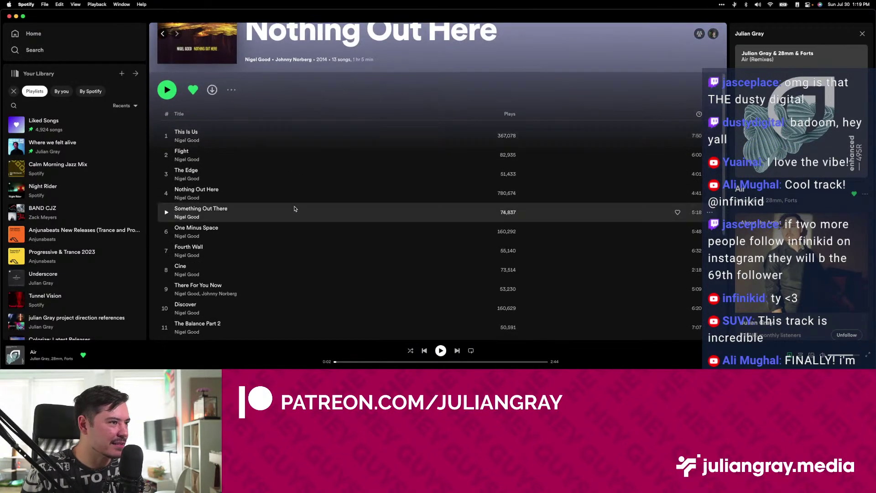
scroll(279, 185, "down", 1)
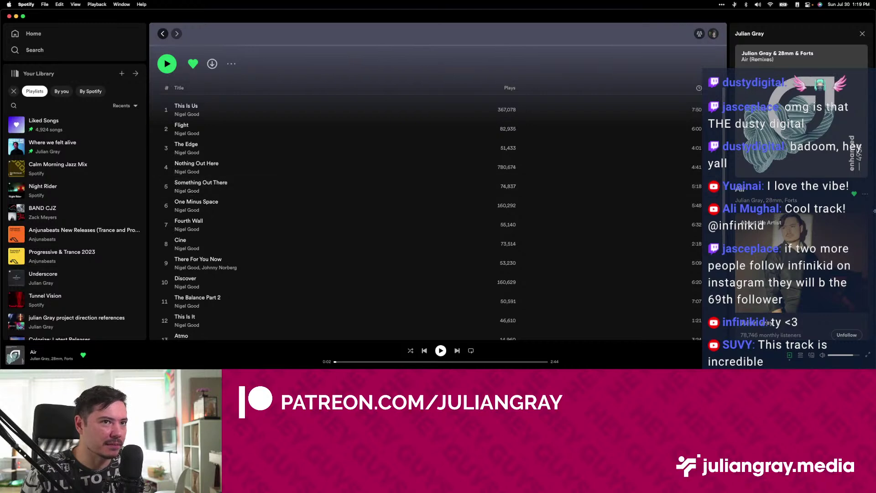
Narrow the Spotify window to show the album's header, and close it to return to Live.
left_click_drag(874, 205, 708, 205)
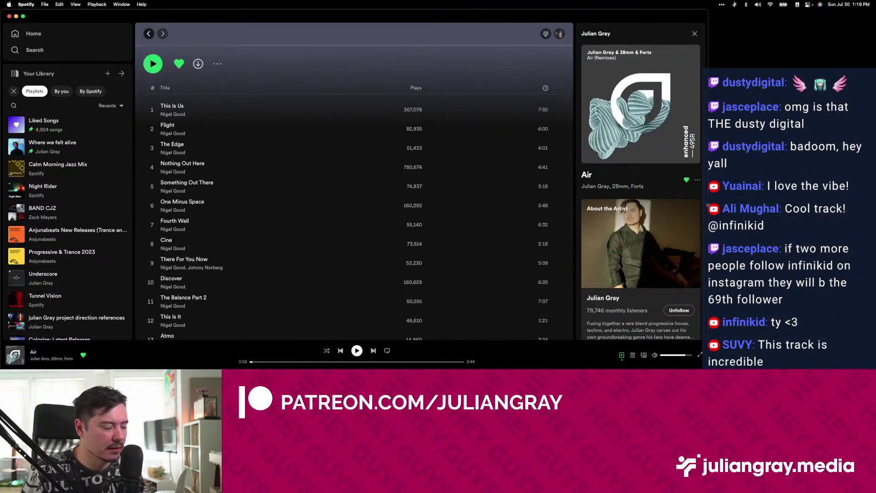
scroll(466, 141, "up", 4)
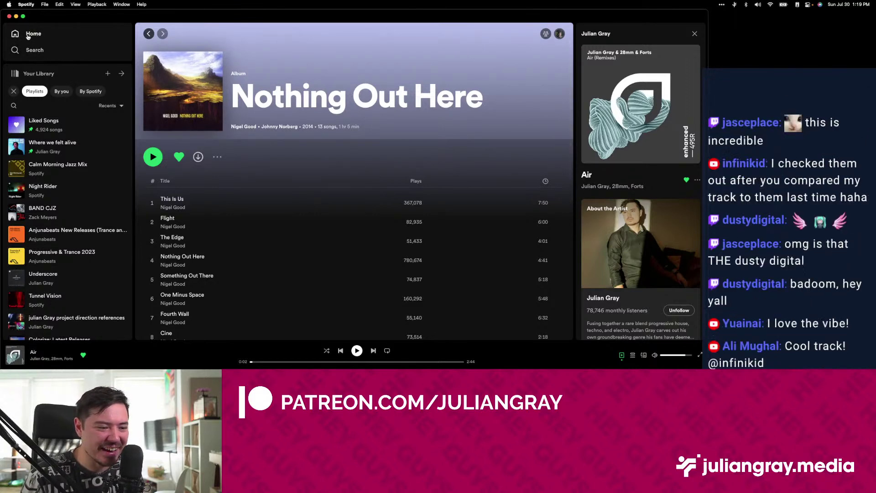
left_click(9, 16)
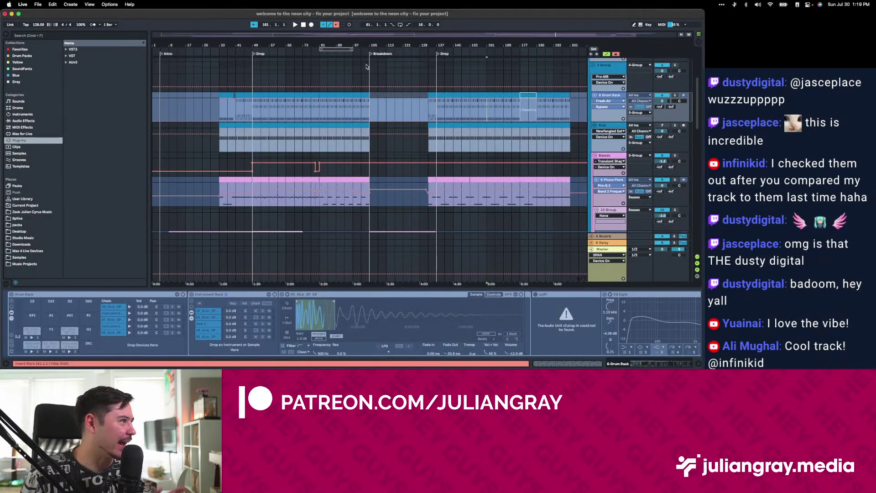
Place the insert marker at the start of the Breakdown, first on the 5-Group track and then on the 3-Audio track.
left_click(366, 70)
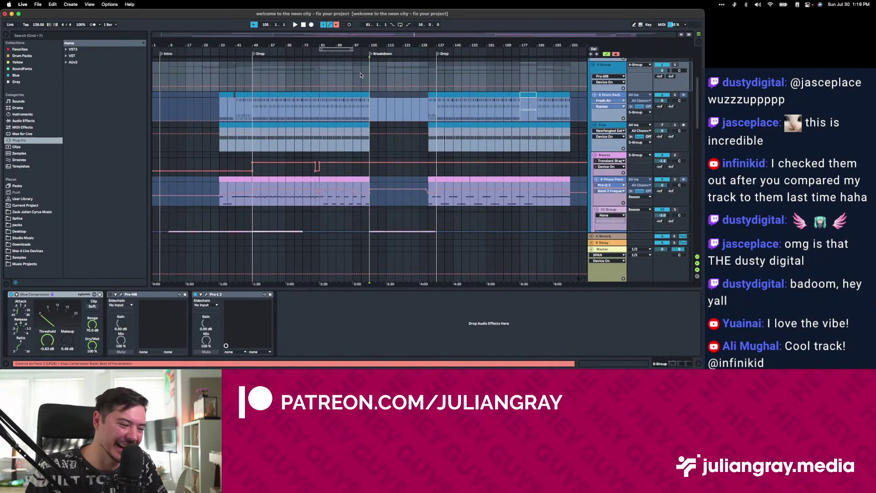
scroll(362, 75, "up", 4)
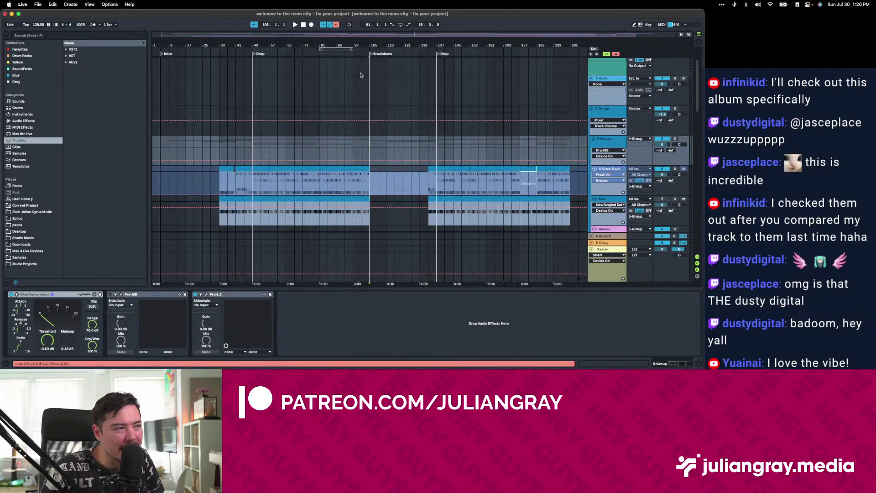
left_click(372, 87)
scroll(373, 87, "down", 2)
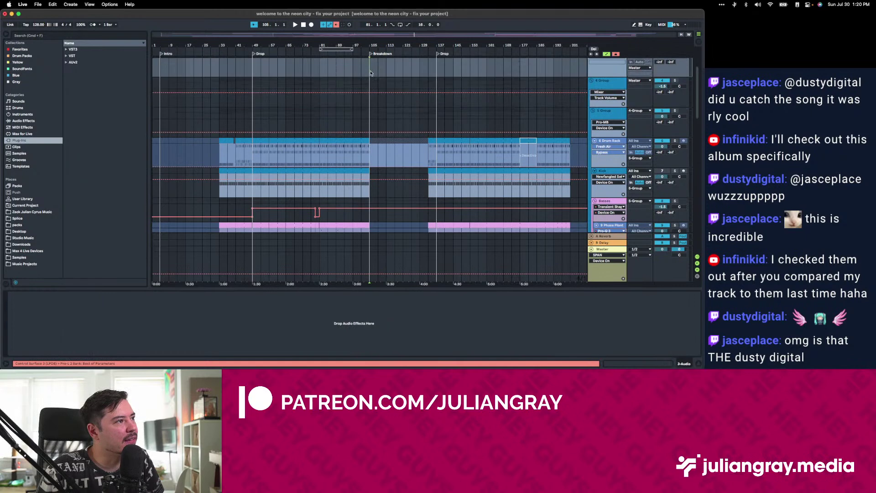
scroll(370, 75, "up", 3)
scroll(371, 75, "up", 2)
Play the arrangement from the second Drop at bar 137 and examine its drum and bass tracks.
left_click(427, 127)
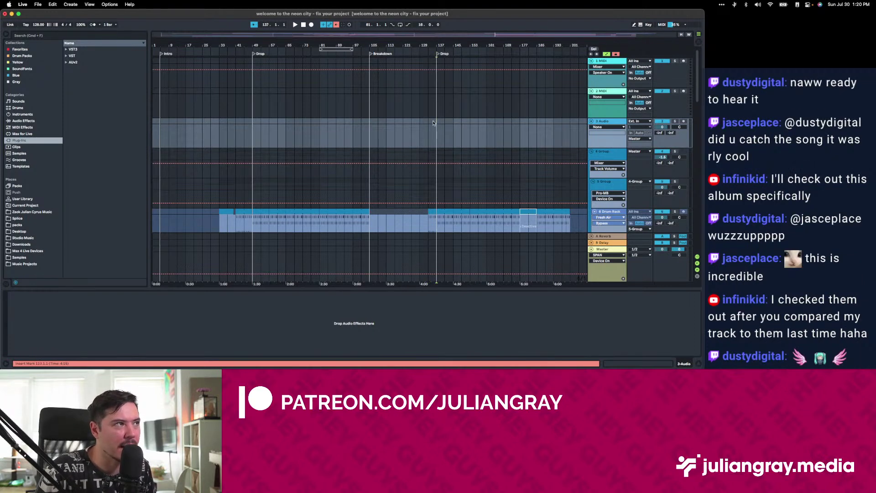
scroll(434, 121, "down", 5)
scroll(436, 122, "down", 10)
scroll(435, 122, "up", 15)
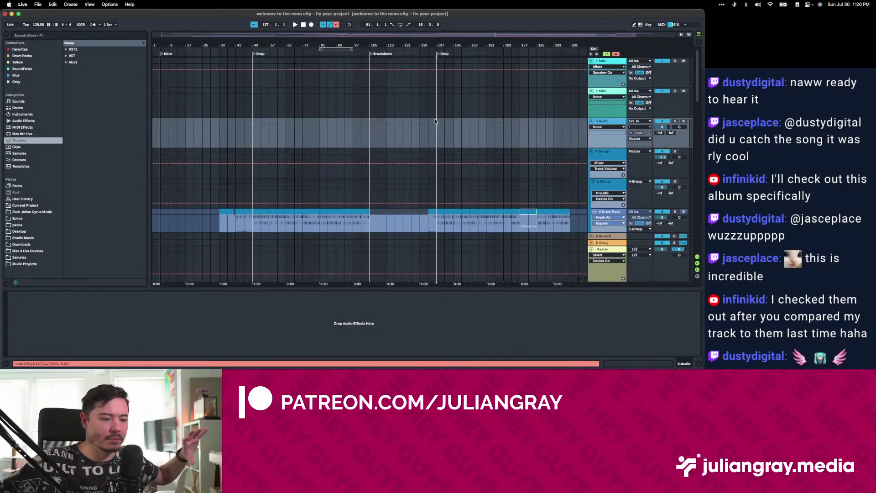
key("space")
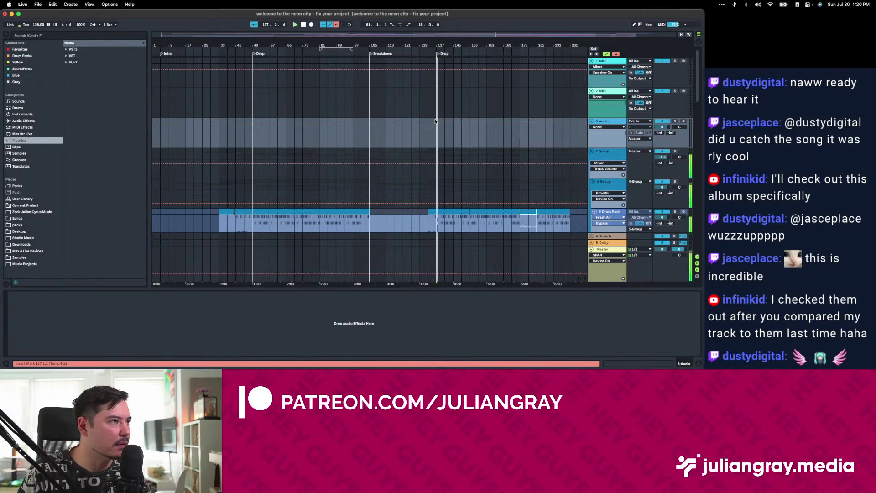
scroll(433, 120, "down", 2)
scroll(433, 120, "down", 8)
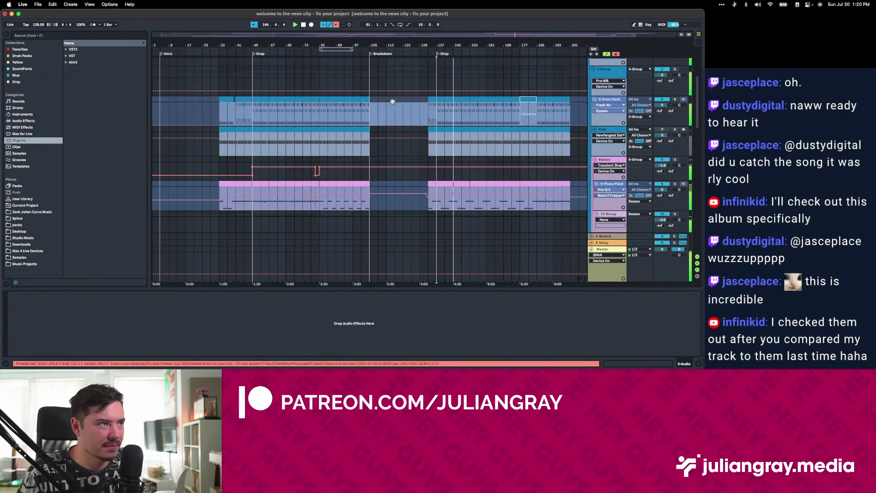
left_click(432, 115)
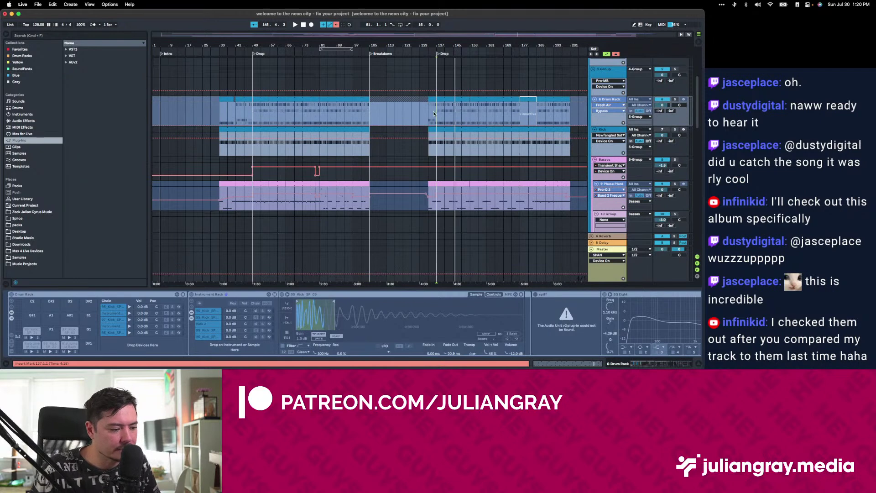
scroll(434, 114, "down", 3)
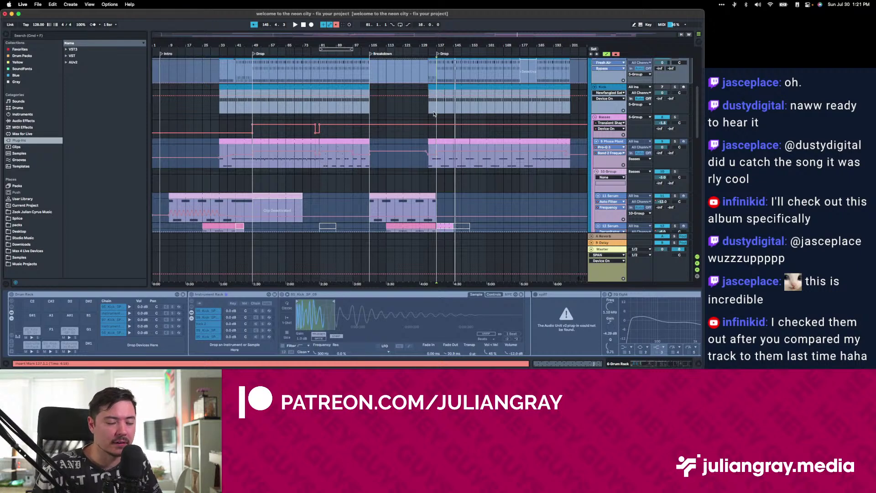
scroll(435, 114, "up", 5)
left_click(431, 113)
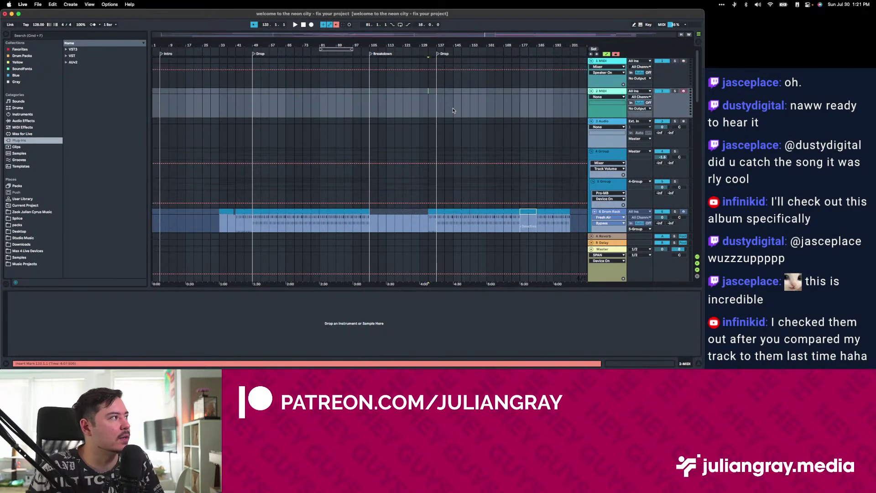
Show the device chains of the 4-Group, Drum Rack and 5-Group tracks from bar 133, just before the second Drop.
scroll(453, 110, "down", 3)
left_click(433, 108)
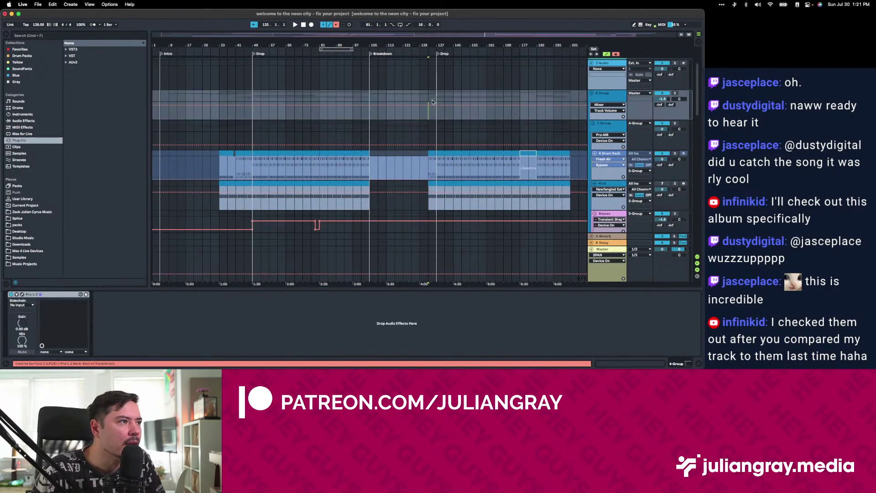
scroll(428, 120, "down", 2)
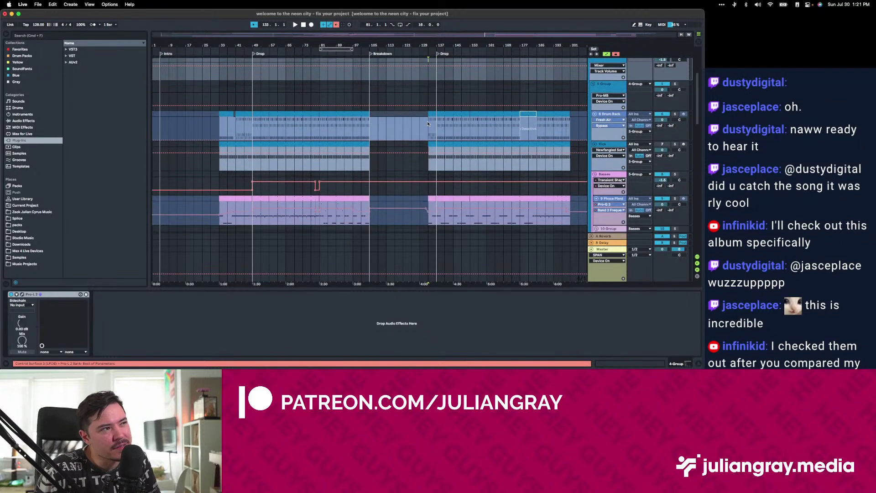
left_click(428, 122)
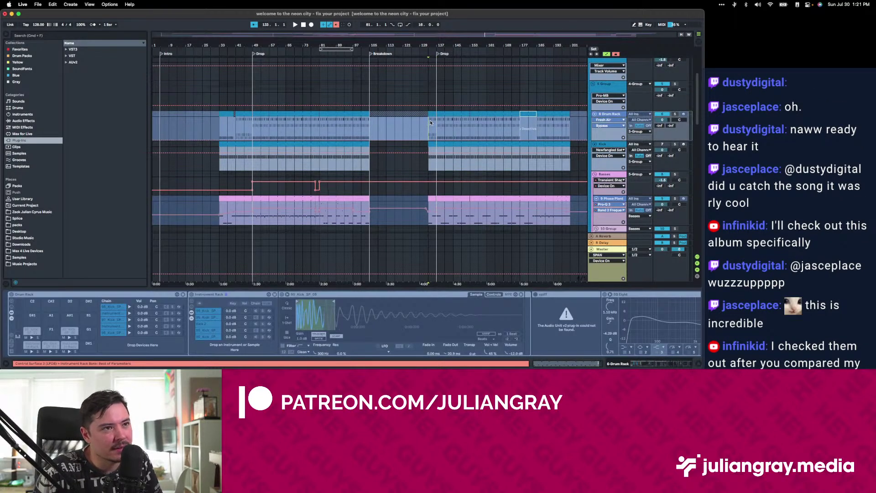
scroll(430, 122, "down", 1)
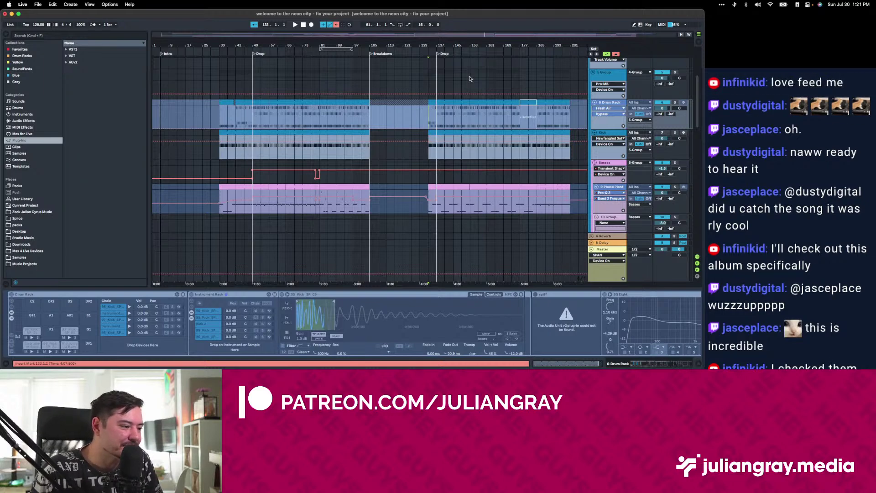
scroll(469, 79, "up", 2)
left_click(431, 103)
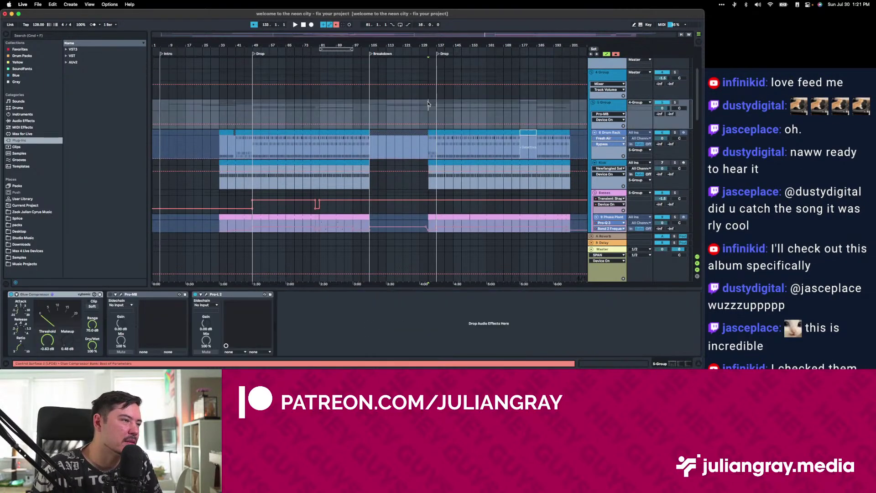
scroll(431, 103, "down", 1)
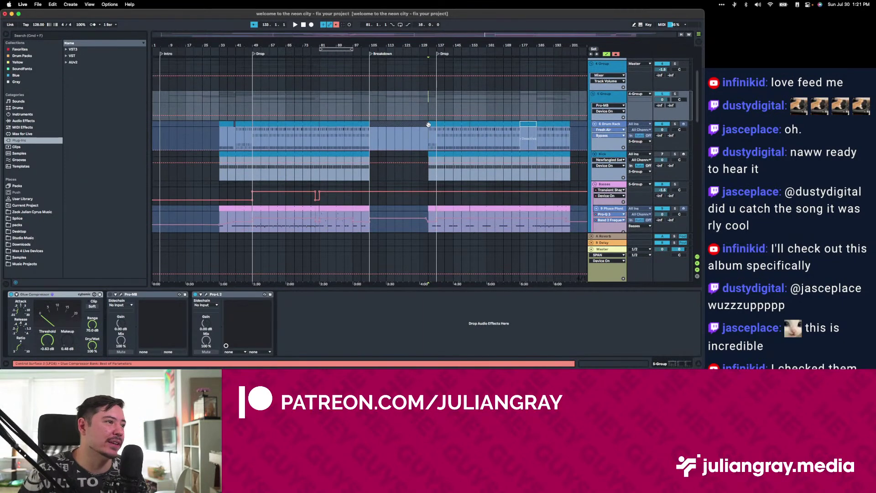
Play the arrangement from bar 133 and show the 9-Phase Plant track's device chain while examining the bass tracks.
scroll(427, 125, "down", 4)
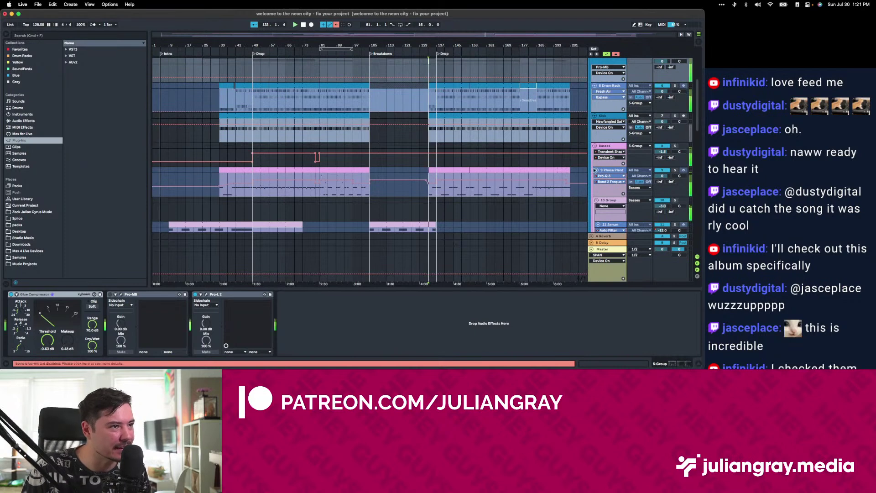
left_click(676, 171)
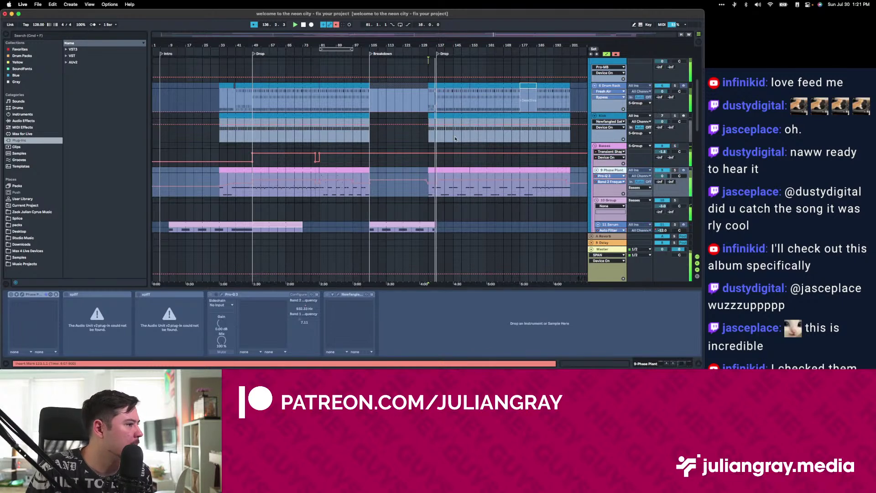
scroll(454, 137, "down", 5)
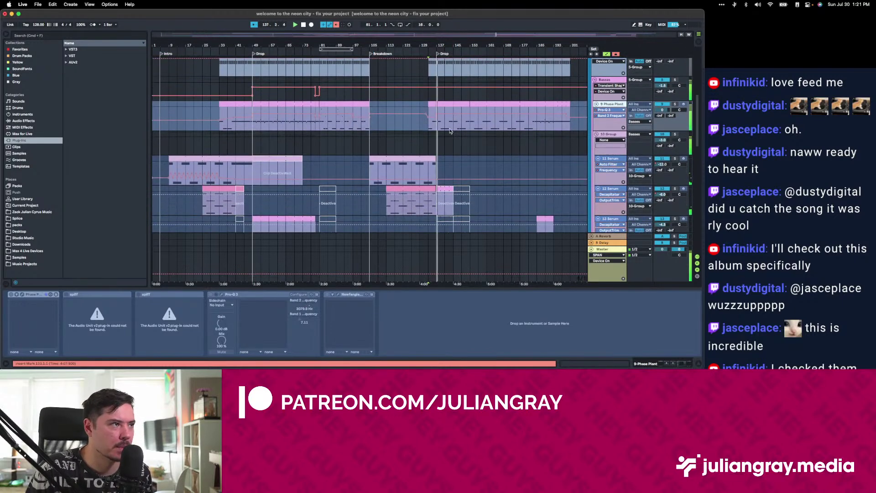
scroll(451, 134, "up", 10)
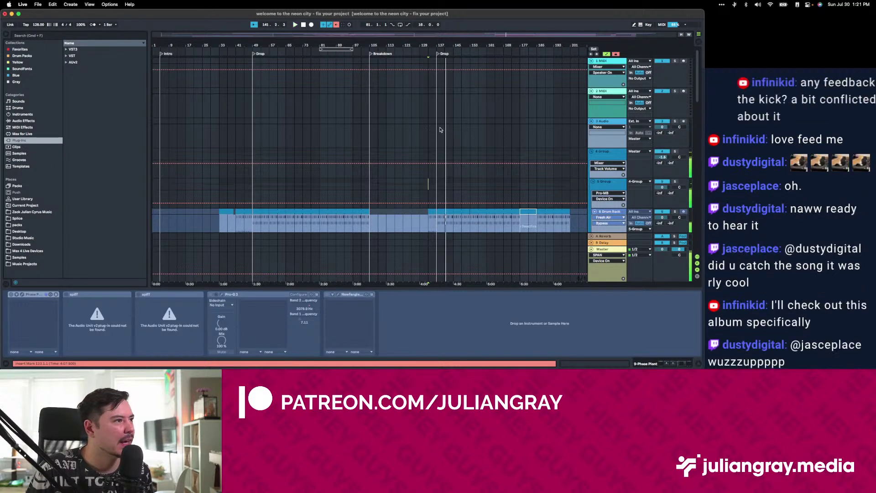
Restart playback at the second Drop, bar 137, on the 3-Audio track and look over the drum and bass tracks.
left_click(441, 130)
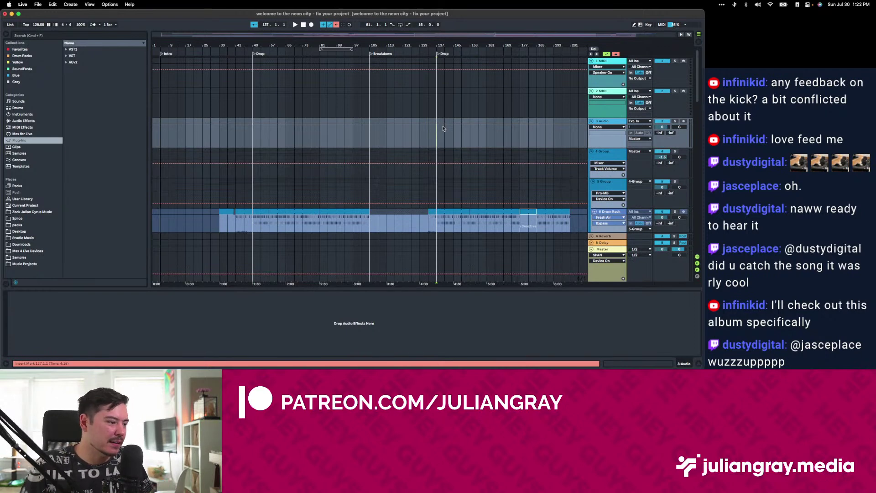
key("space")
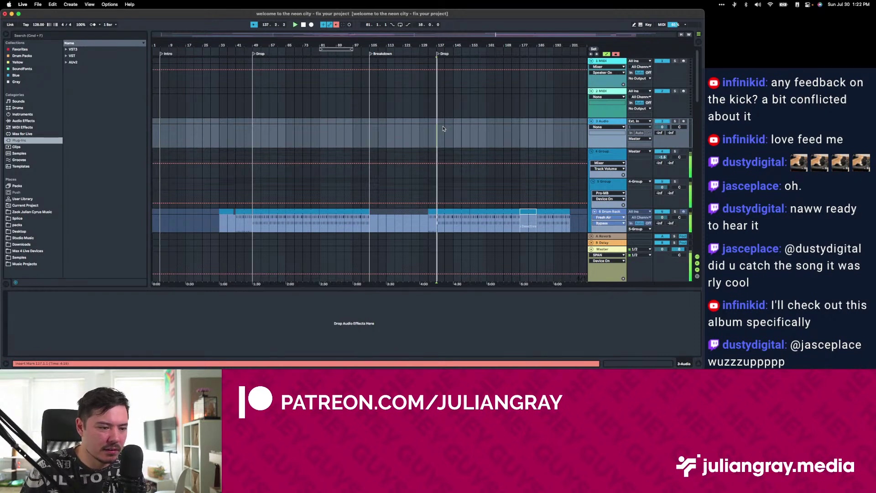
scroll(440, 131, "down", 3)
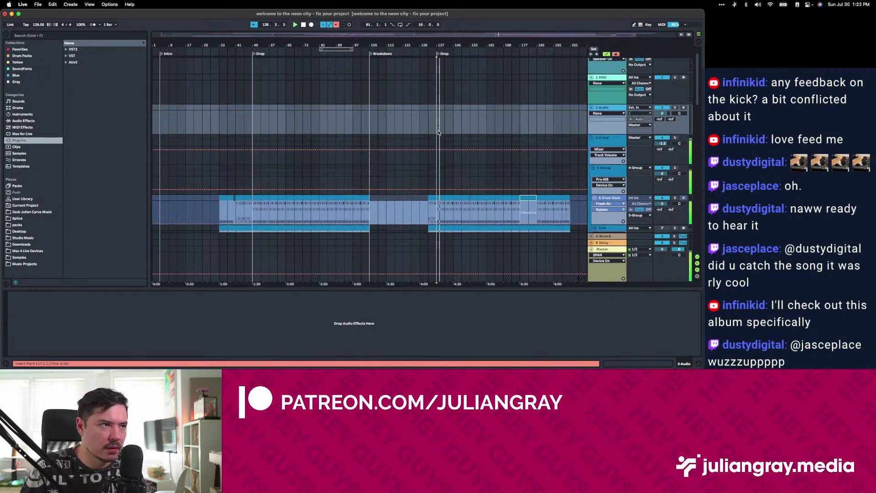
scroll(438, 132, "down", 6)
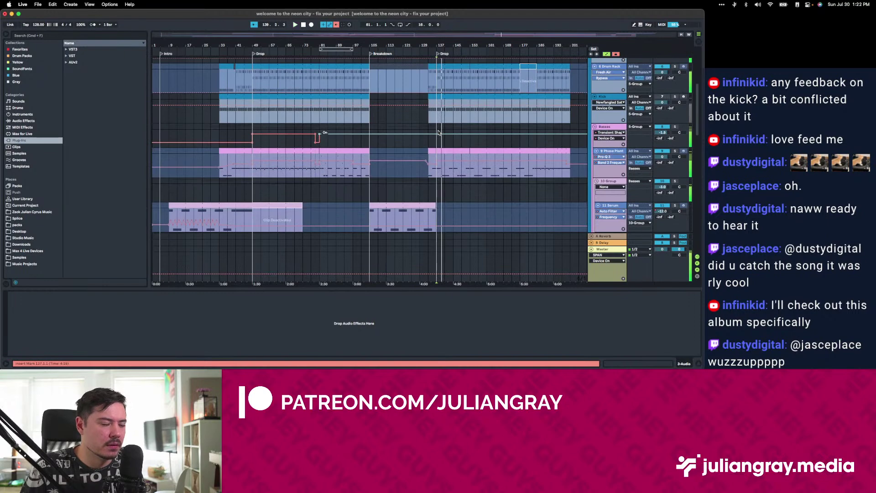
scroll(438, 132, "up", 9)
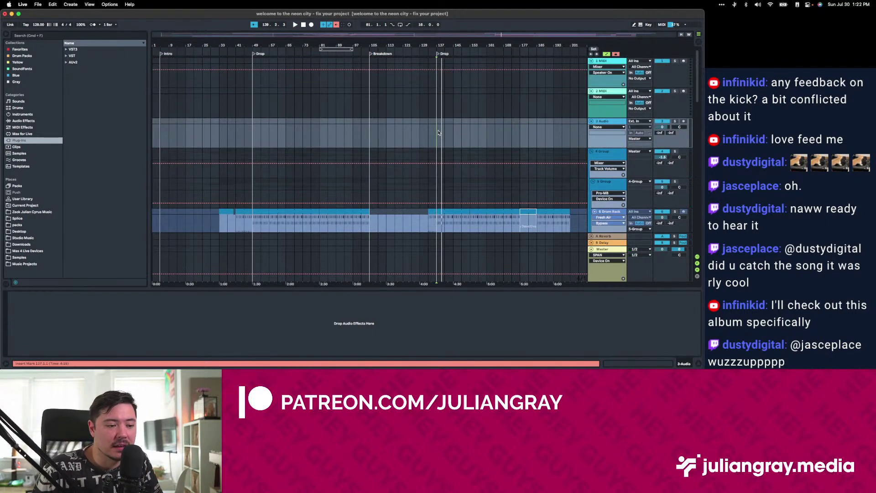
scroll(439, 131, "down", 7)
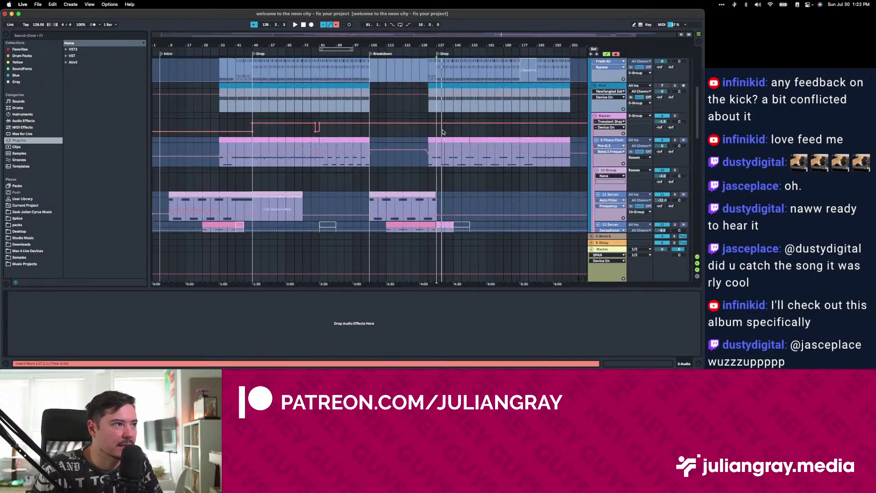
Show the Basses group's device chain from bar 133 and look through the remaining tracks of the arrangement.
left_click(439, 112)
left_click_drag(440, 112, 433, 107)
left_click(428, 109)
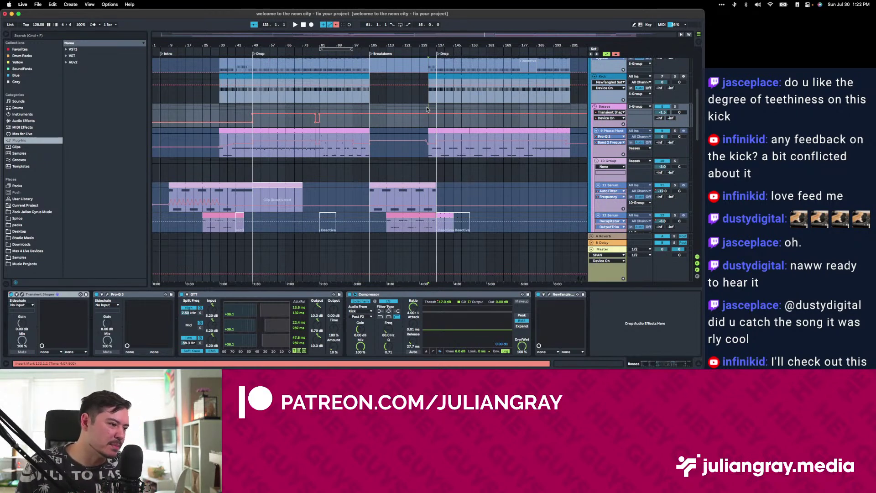
scroll(396, 97, "down", 5)
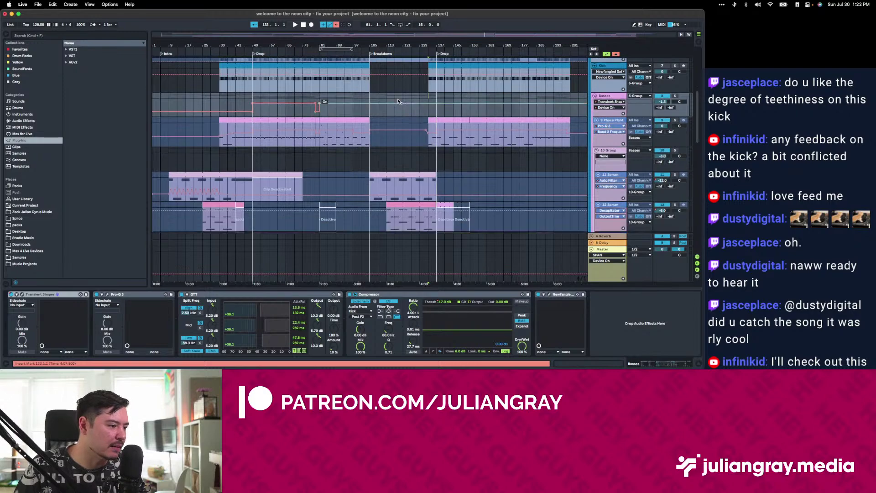
scroll(398, 101, "down", 10)
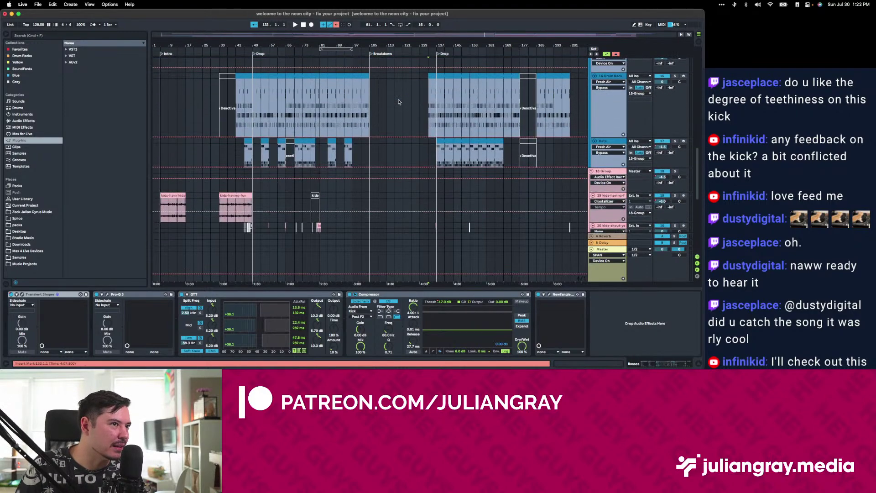
scroll(399, 105, "up", 15)
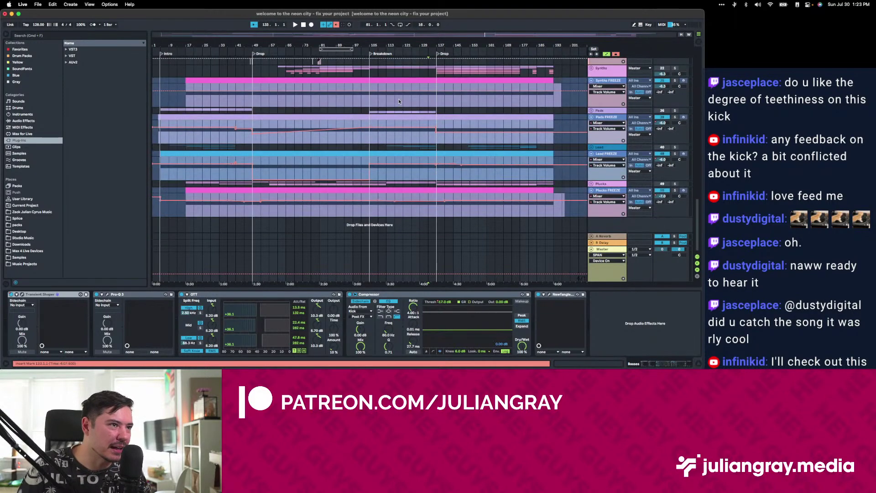
scroll(402, 101, "up", 3)
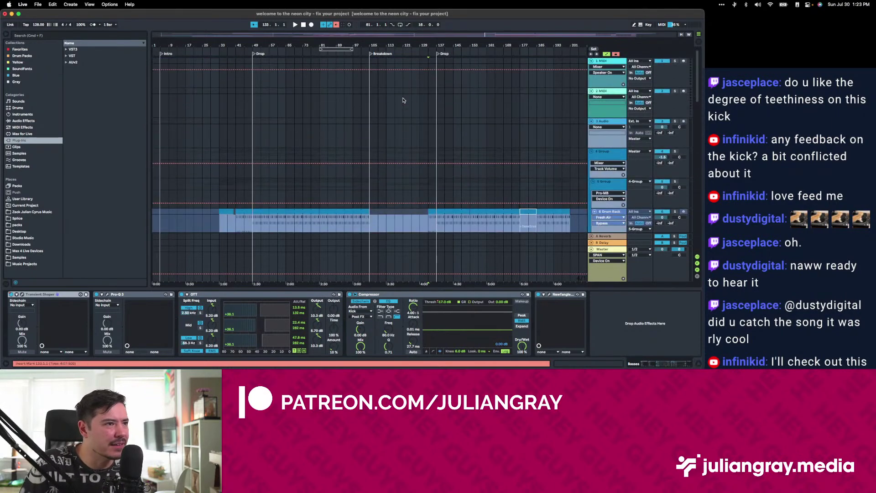
left_click(432, 130)
scroll(456, 146, "down", 1)
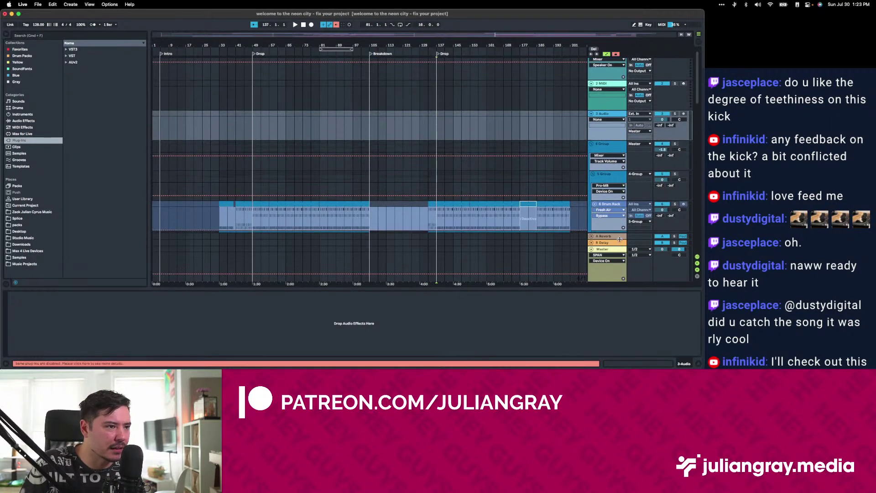
left_click(615, 249)
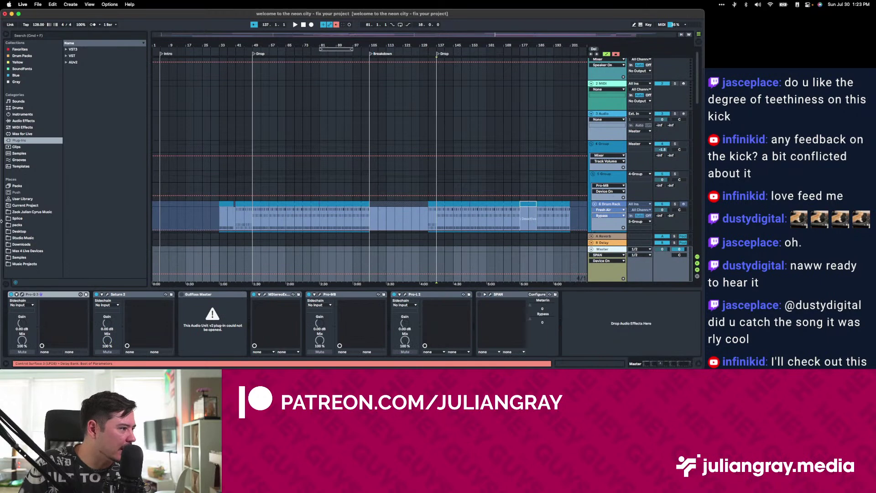
left_click(208, 295)
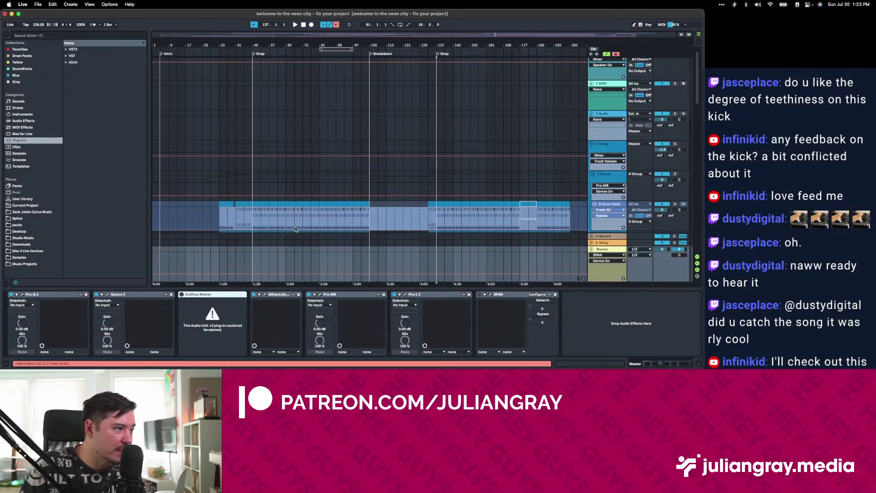
Play the first Drop from bar 61 on the Drum Rack track and examine the kick and bass tracks.
left_click(278, 218)
key("space")
scroll(323, 228, "down", 10)
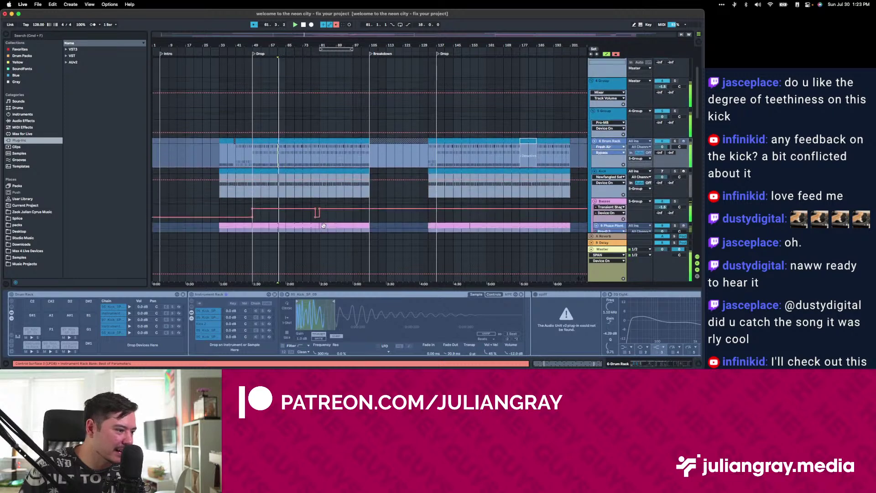
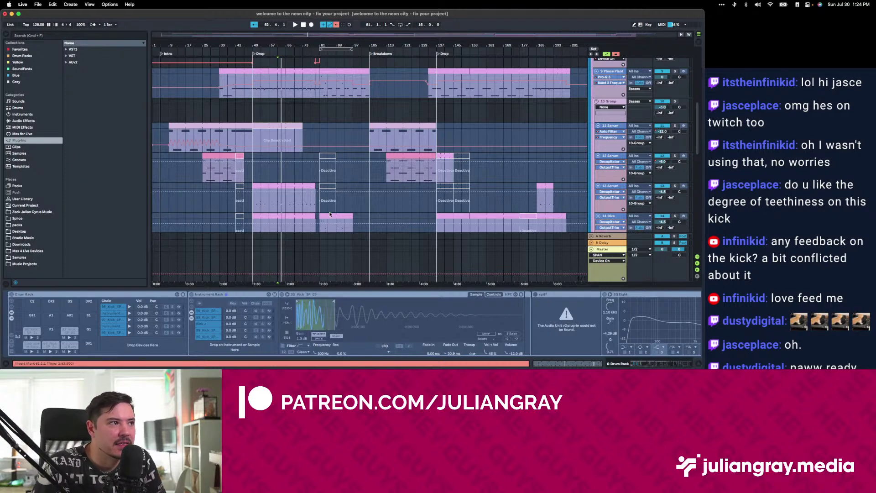
Review the whole track stack down to the frozen Synths, Pads, Lead and Plucks tracks.
scroll(387, 212, "up", 10)
scroll(389, 213, "down", 12)
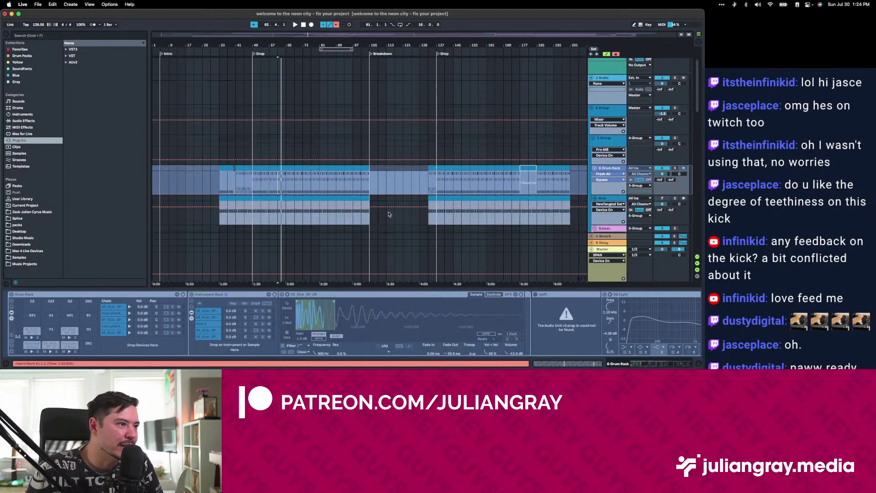
scroll(389, 213, "down", 4)
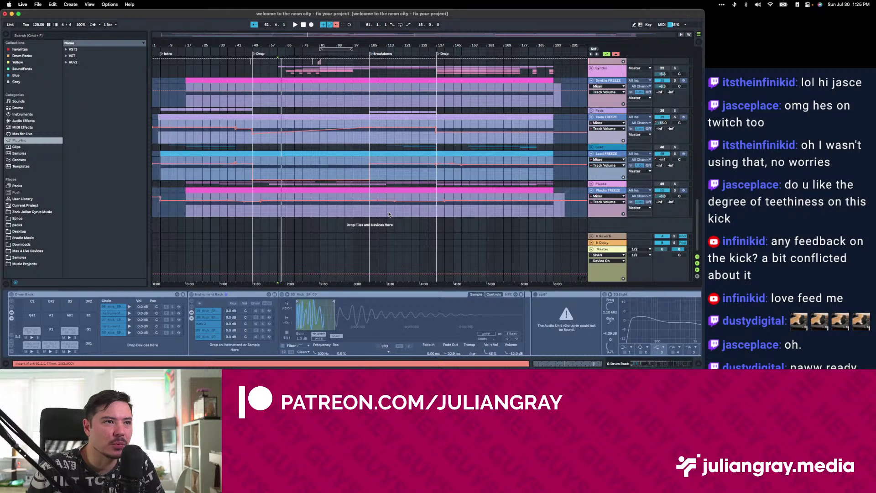
scroll(389, 214, "up", 1)
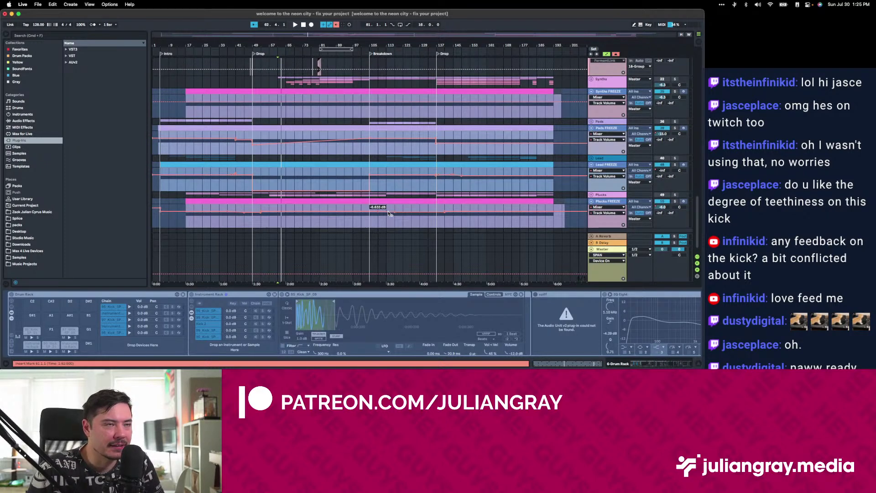
scroll(389, 214, "down", 1)
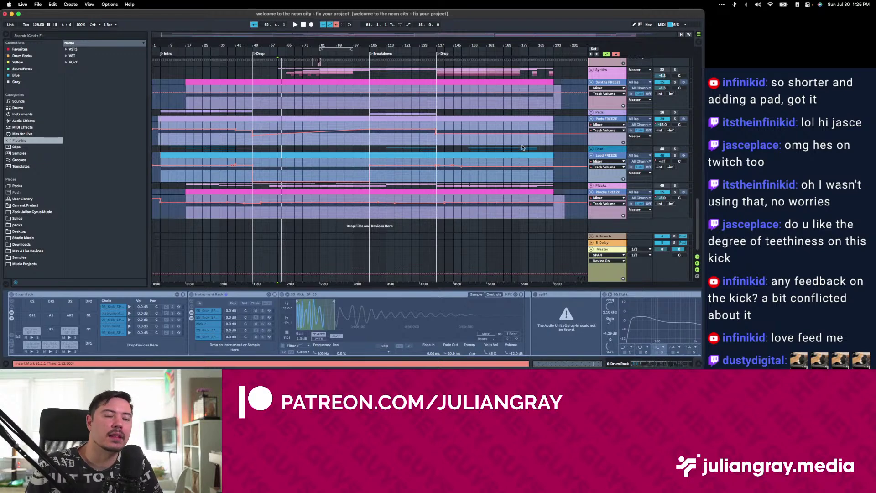
Show the Lead FREEZE track's device chain and play the second Drop from bar 137 while looking through the tracks.
key("space")
left_click(642, 169)
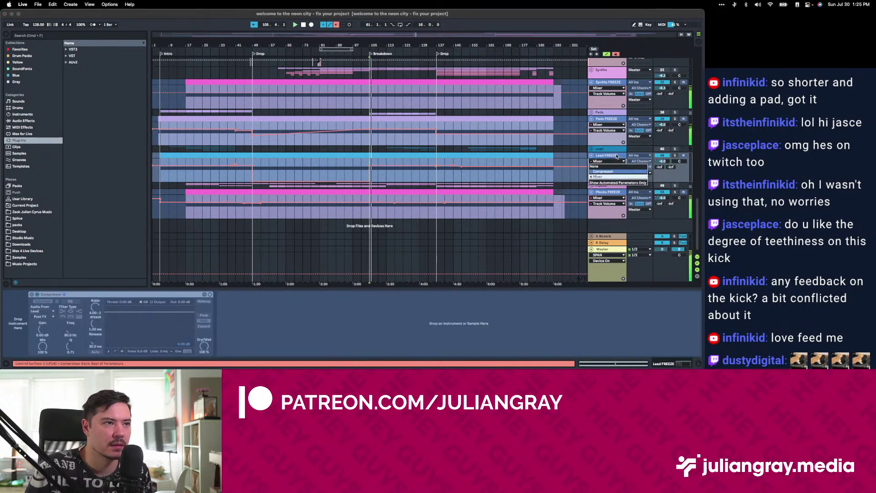
left_click(433, 163)
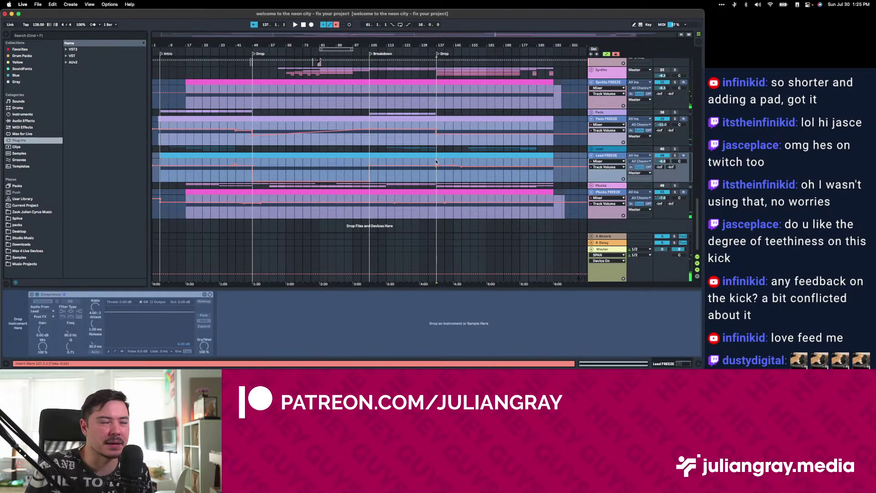
left_click(602, 156)
key("space")
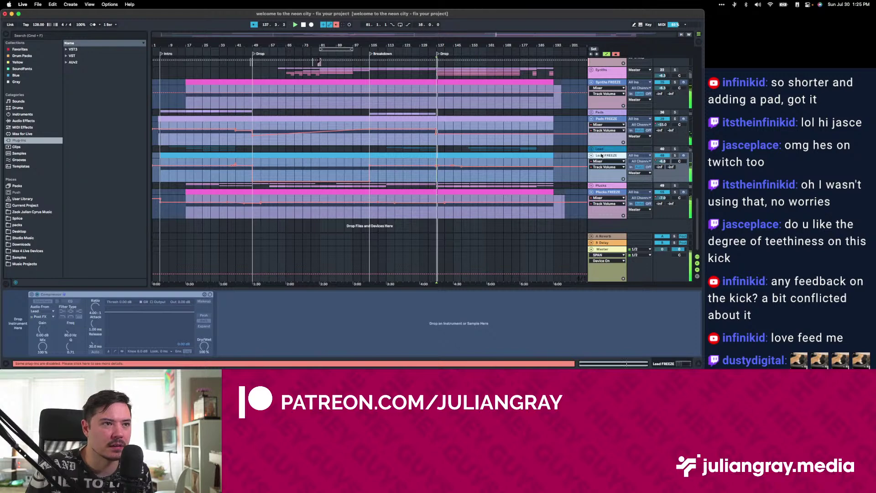
scroll(593, 174, "up", 10)
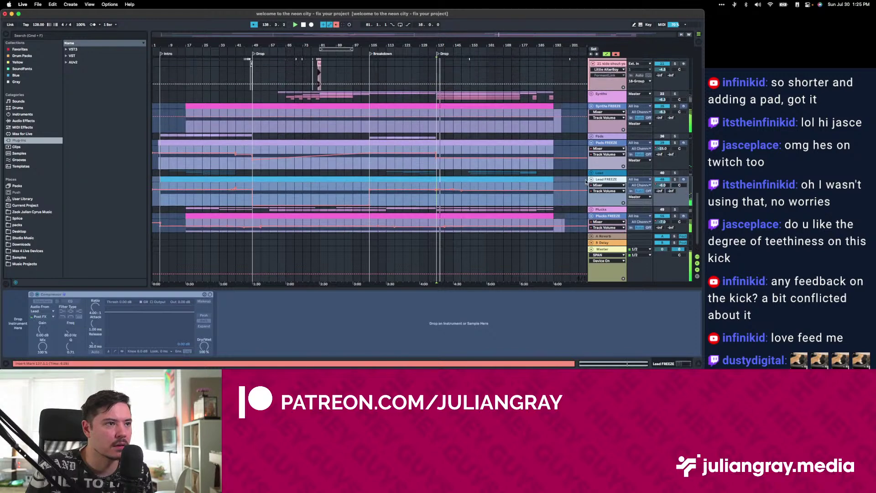
scroll(586, 182, "up", 10)
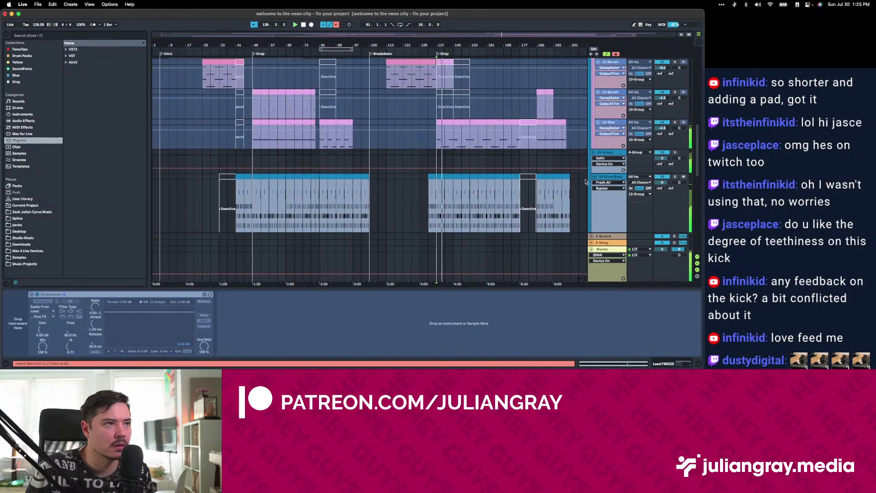
scroll(585, 182, "up", 10)
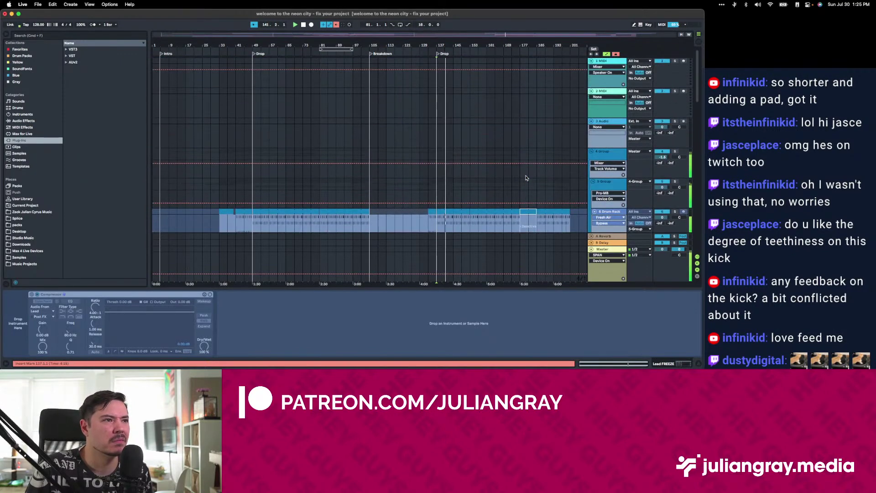
Audition the first Drop from bar 73 on 4-Group, bar 85 on Hats and bar 89 on Lead FREEZE.
left_click(303, 176)
scroll(322, 181, "down", 15)
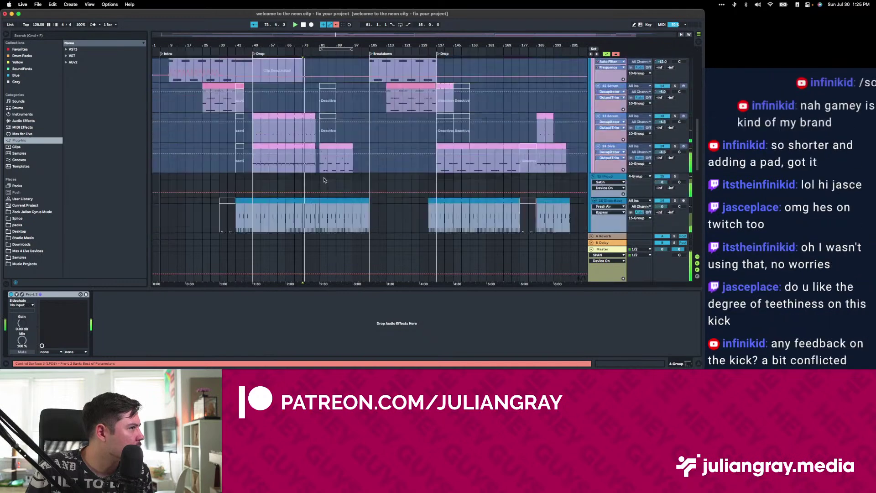
left_click(327, 173)
scroll(331, 170, "down", 10)
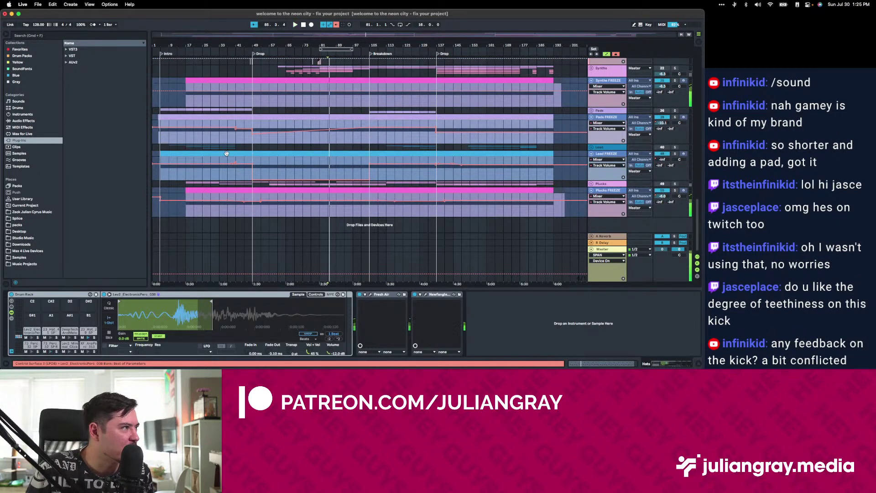
left_click(339, 165)
scroll(339, 164, "up", 6)
scroll(339, 164, "up", 8)
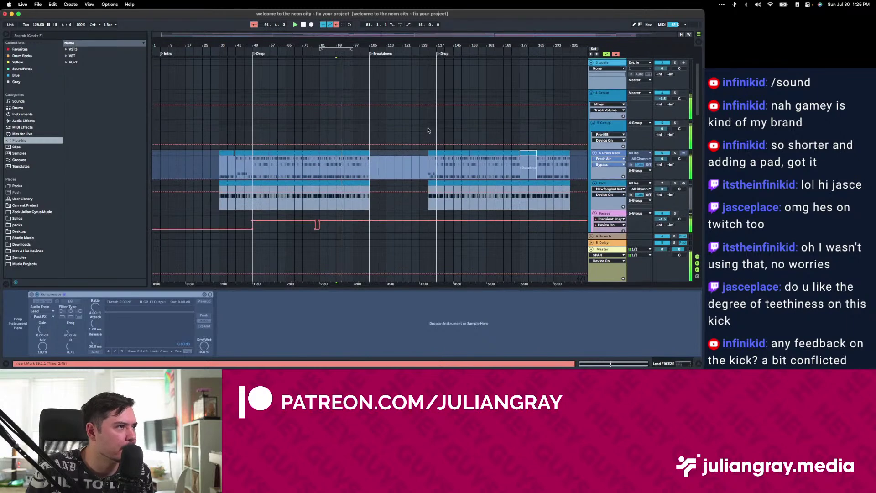
Jump playback to bar 133 on the 5-Group track and examine the drum and bass tracks leading into the second Drop.
left_click(428, 130)
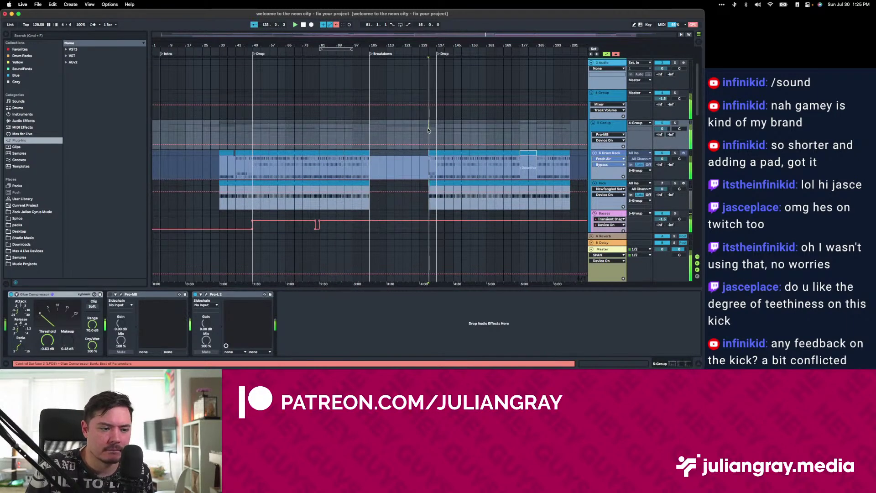
scroll(426, 135, "down", 1)
scroll(426, 134, "down", 2)
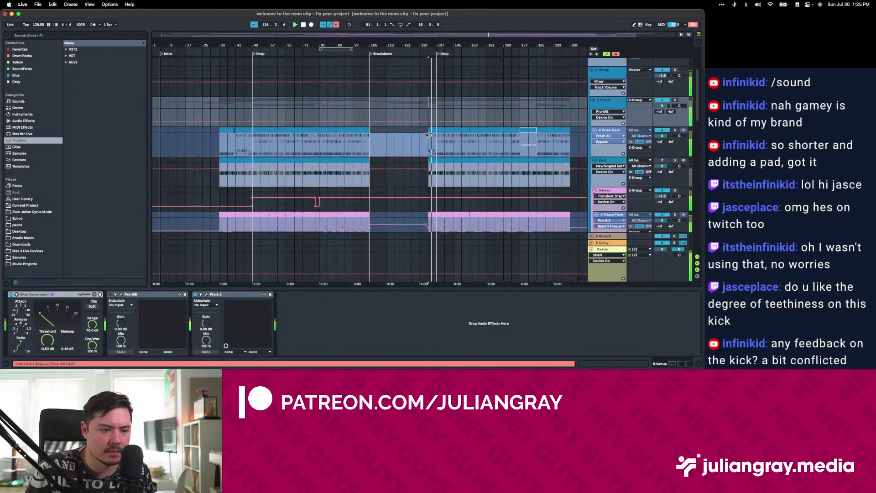
Show the Drum Rack track's devices and play the intro from bar 17, then mark bar 21.
scroll(426, 135, "down", 1)
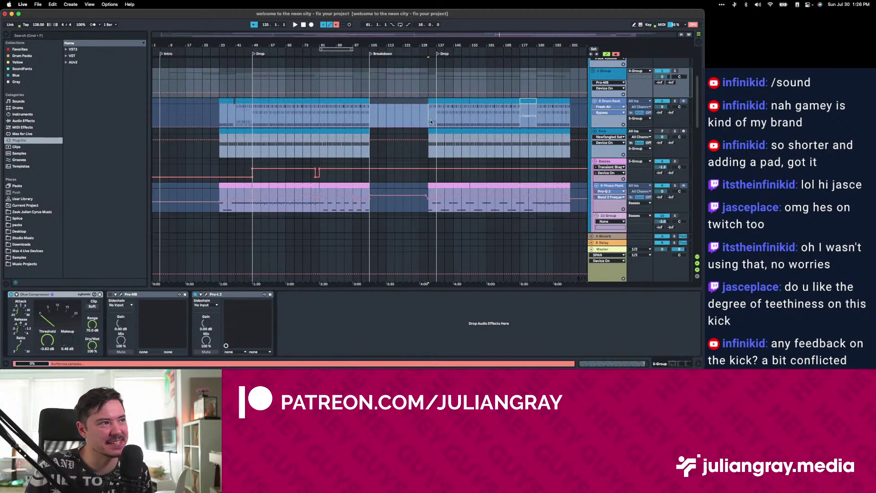
left_click(431, 119)
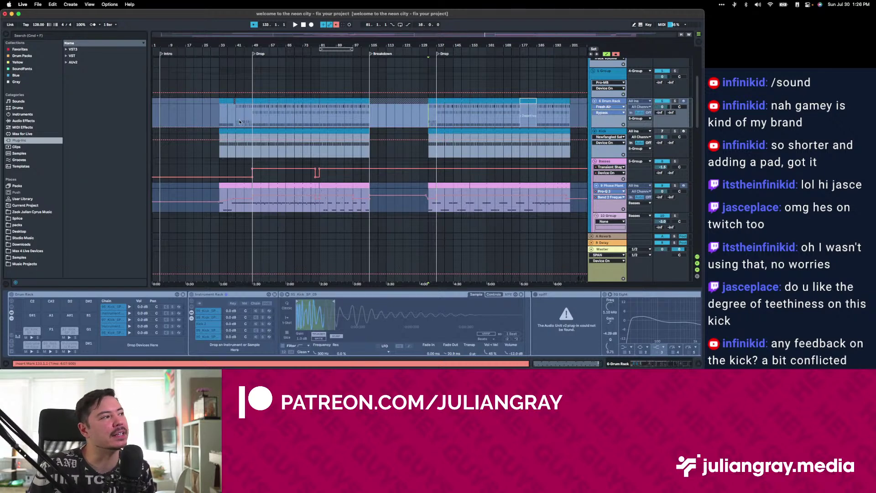
key("space")
left_click(185, 112)
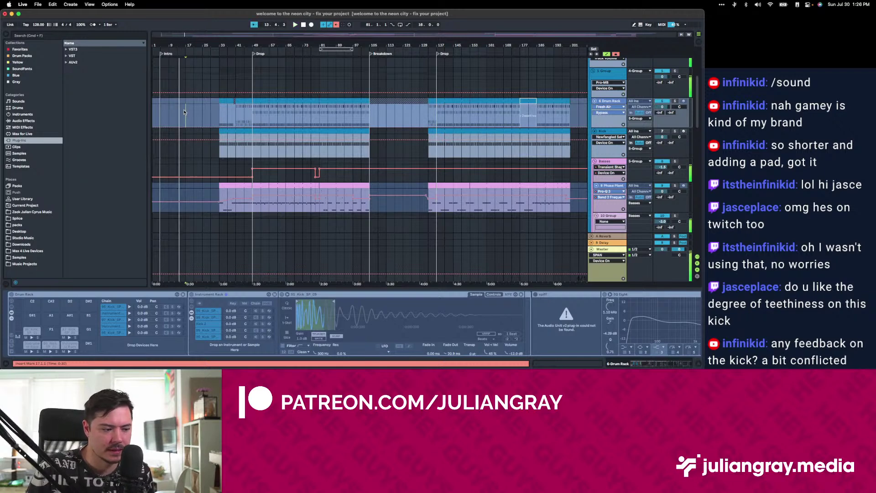
left_click(194, 106)
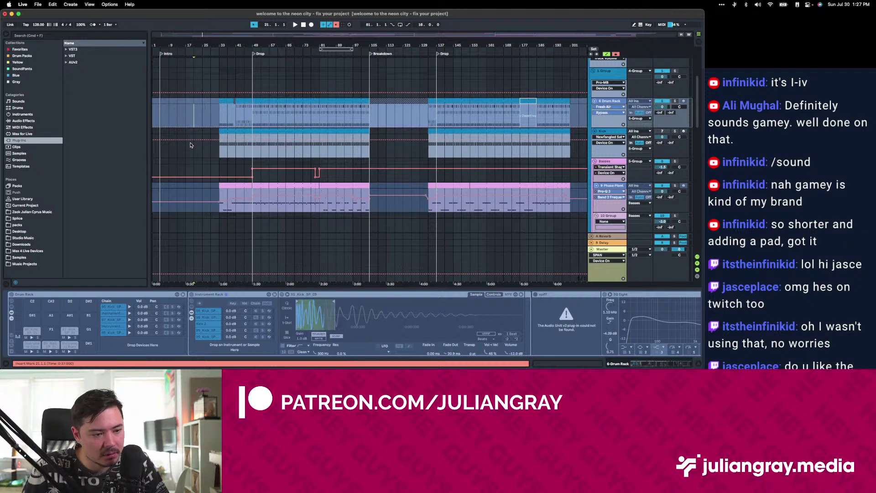
Move the insert position on the Drum Rack track to the Breakdown at bar 105 and back to bar 65.
left_click(371, 120)
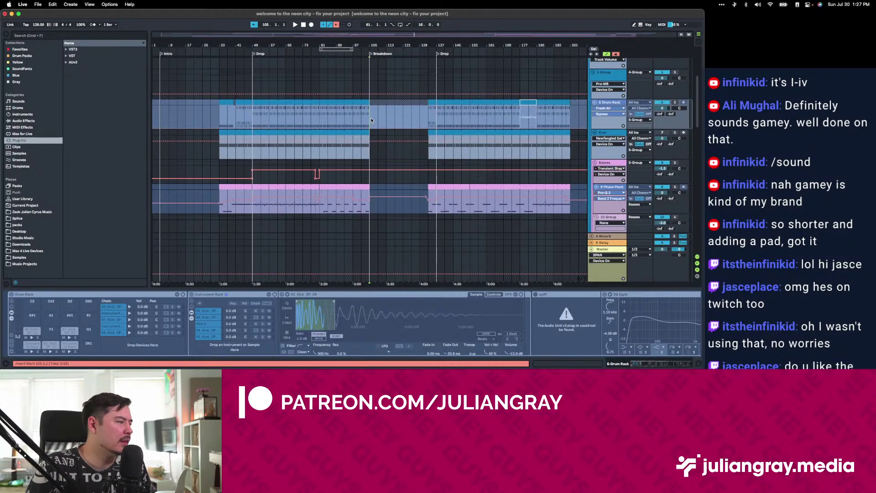
left_click(303, 121)
left_click(288, 119)
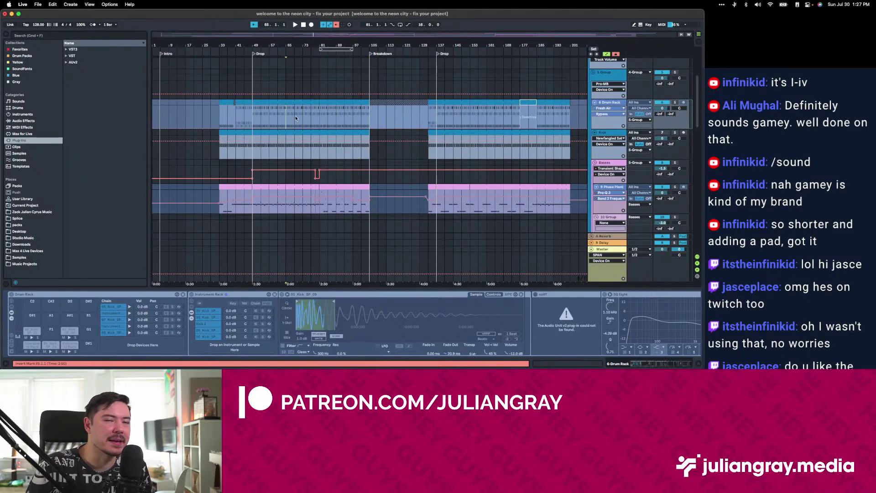
Play the second Drop from bar 137 on Lead FREEZE and 4-Group while examining the drum, vocal and synth tracks.
scroll(294, 118, "down", 6)
scroll(299, 121, "down", 10)
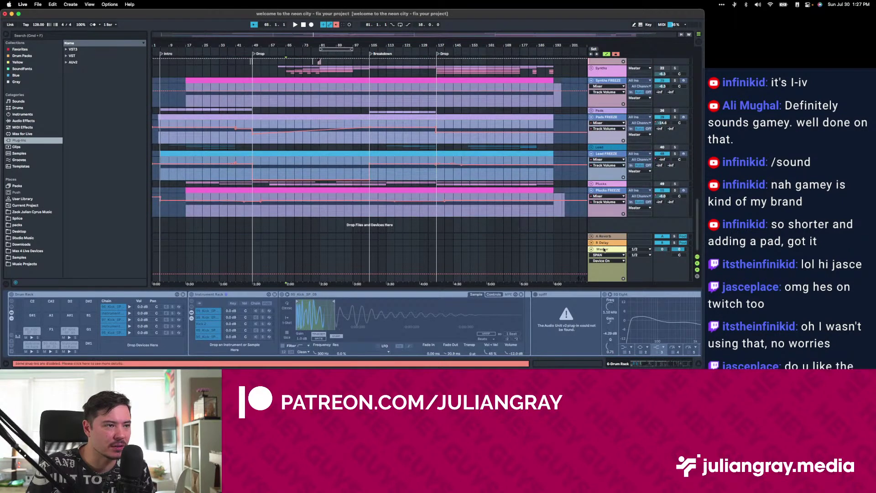
left_click(438, 163)
key("space")
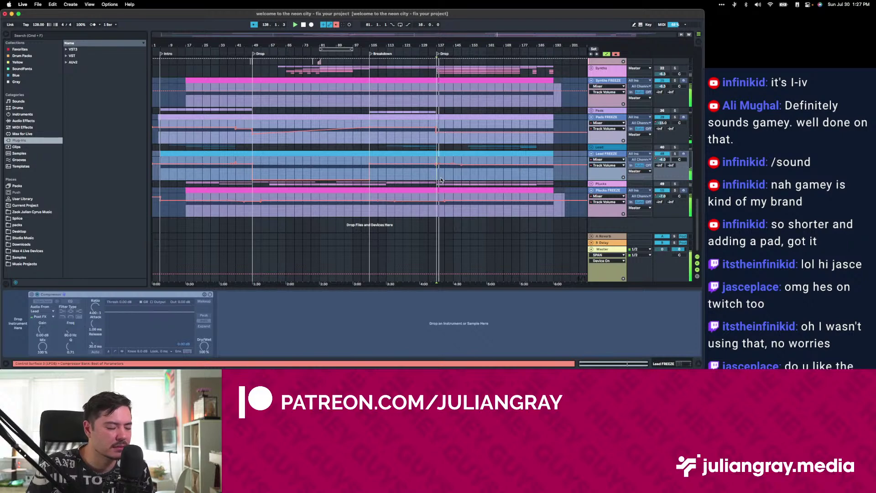
scroll(440, 179, "up", 10)
scroll(440, 177, "up", 3)
left_click(438, 177)
scroll(438, 178, "down", 6)
scroll(437, 177, "down", 10)
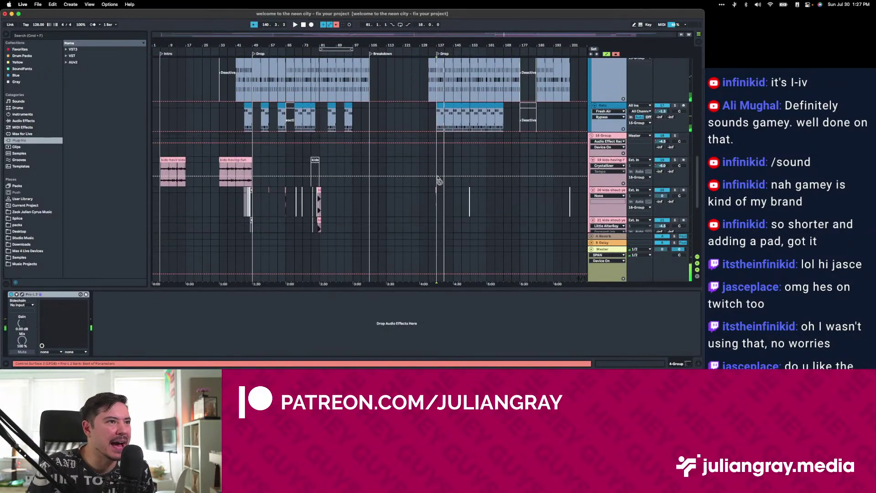
Show the Synths group's device chain and play the second Drop from bar 137 with the Synths FREEZE track soloed.
left_click(435, 124)
scroll(431, 146, "down", 8)
scroll(430, 142, "up", 1)
left_click(602, 104)
key("space")
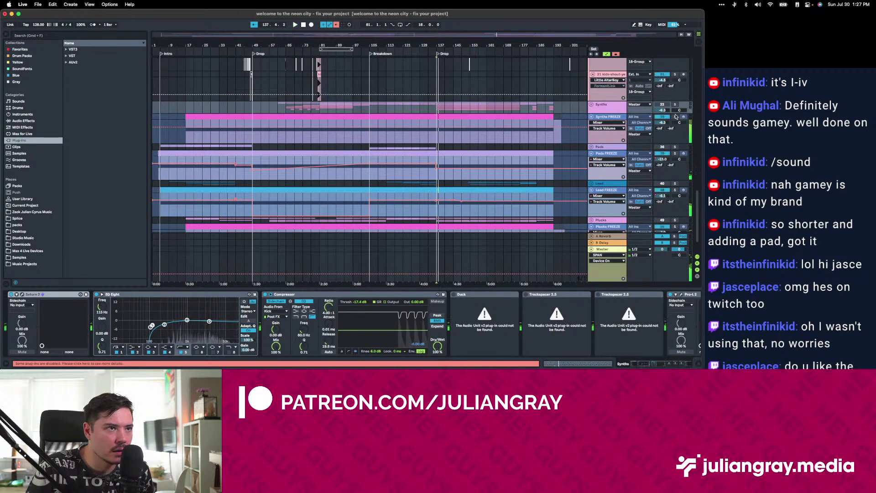
scroll(608, 121, "down", 2)
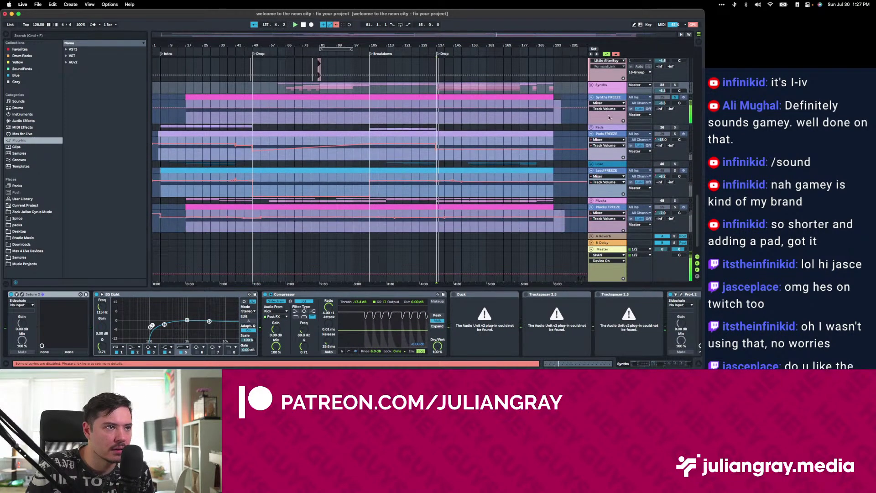
Put the Synths FREEZE track into its own new group.
left_click(628, 97)
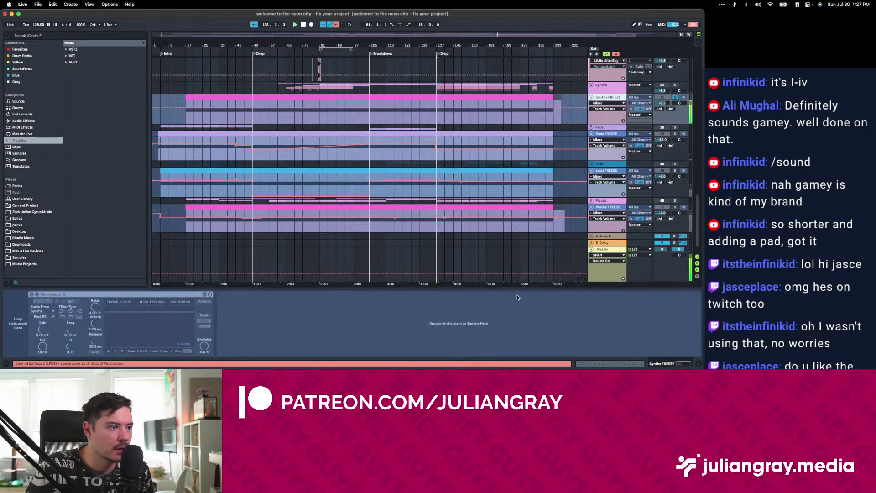
right_click(629, 98)
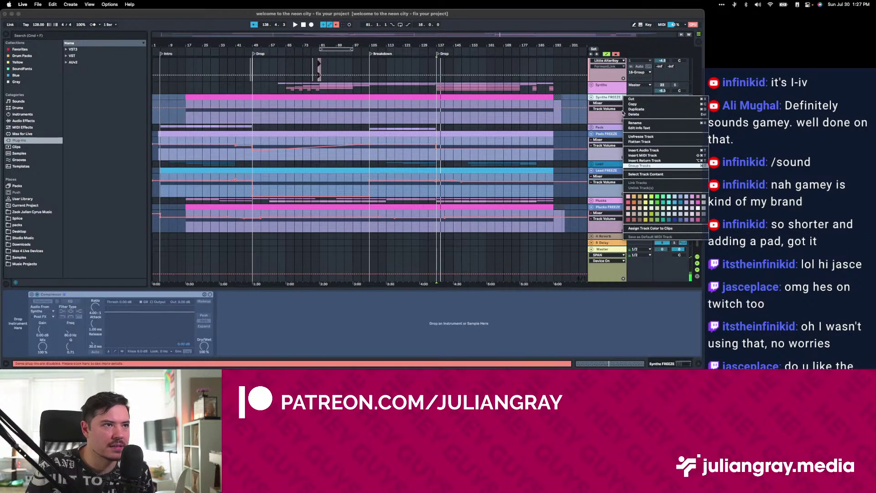
key("super+g")
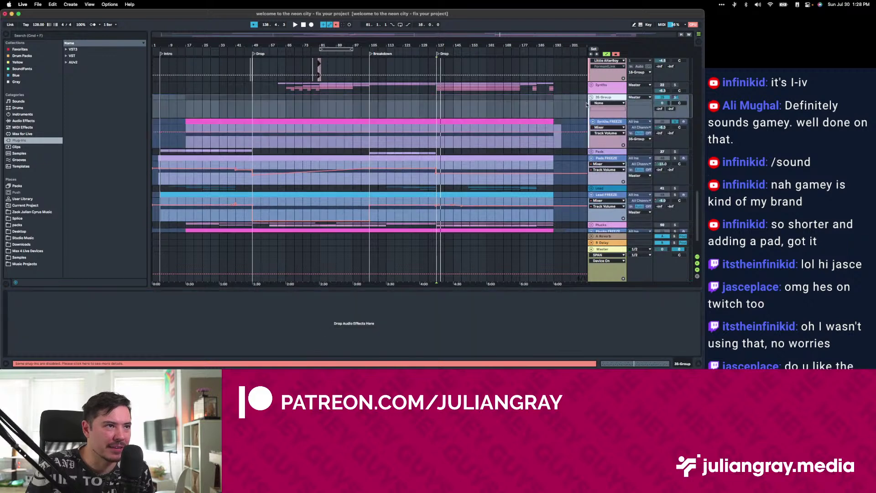
Search the plug-ins for "vintage" and add the Valhalla VST ValhallaVintageVerb to the new Synths FREEZE group.
left_click(72, 36)
type("vintage")
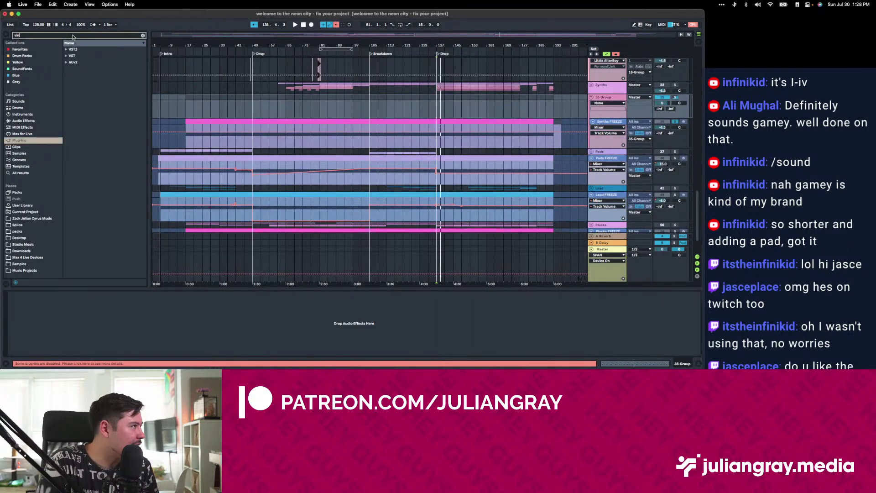
left_click(67, 56)
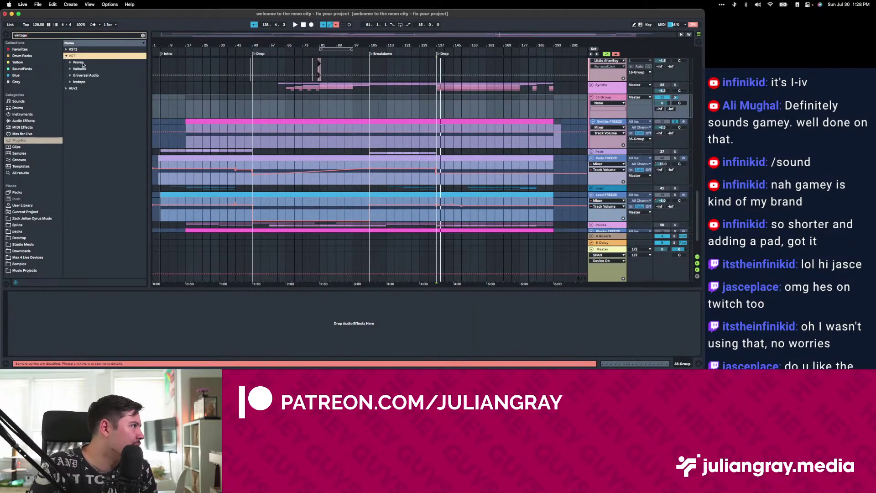
left_click(71, 69)
left_click_drag(90, 76, 436, 120)
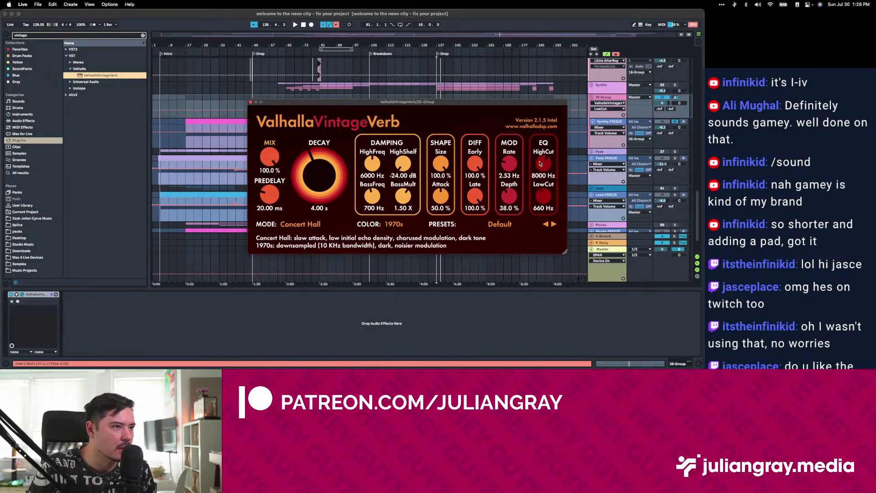
Set the reverb to 20.3 % mix, 6.30 s decay and 680 Hz low cut while playing the second Drop.
left_click_drag(269, 157, 257, 223)
left_click_drag(314, 160, 271, 159)
scroll(543, 197, "up", 1)
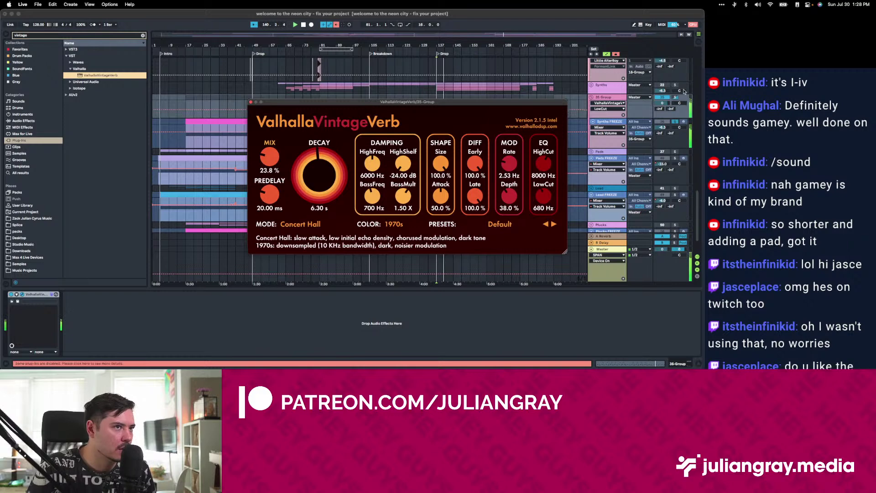
left_click(493, 133)
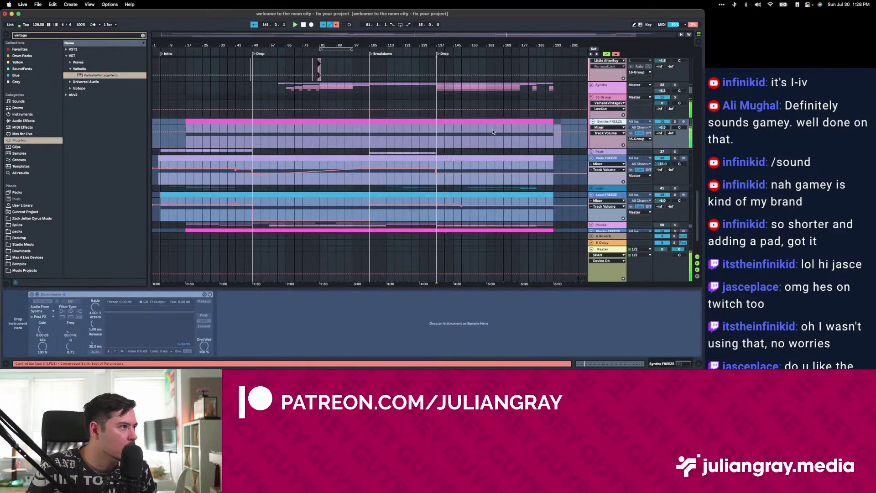
left_click(435, 114)
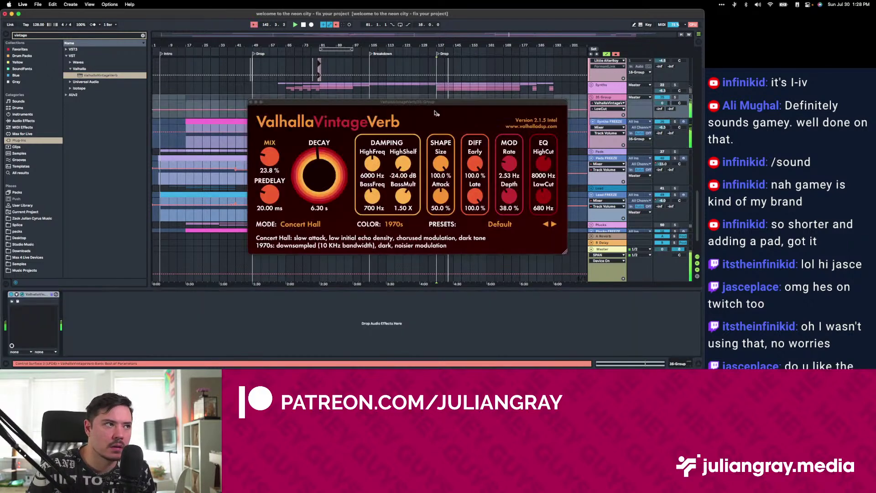
left_click(359, 102)
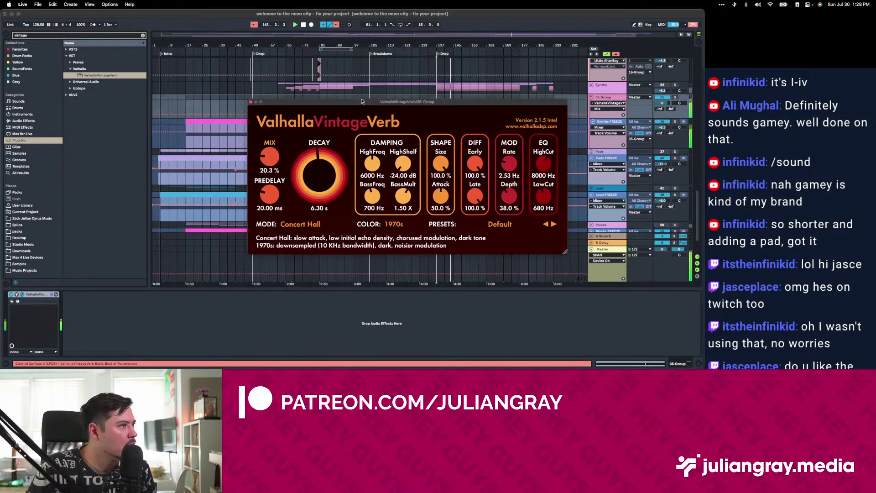
Uncover the arrangement behind the reverb window, then reopen ValhallaVintageVerb from the Synths FREEZE group while listening.
left_click_drag(359, 102, 336, 161)
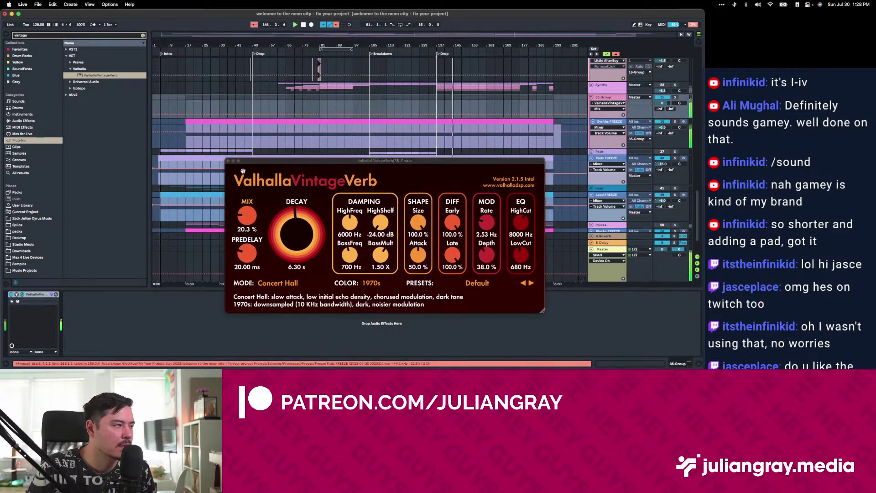
left_click(228, 161)
left_click(608, 97)
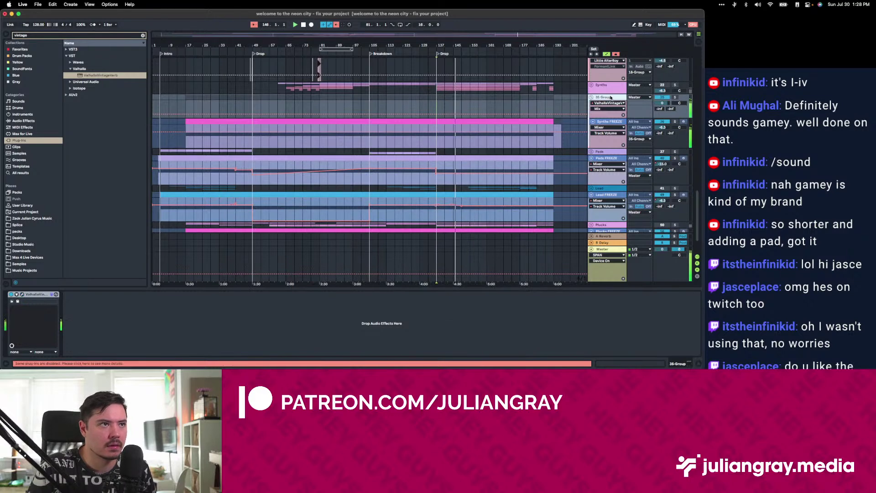
left_click(22, 295)
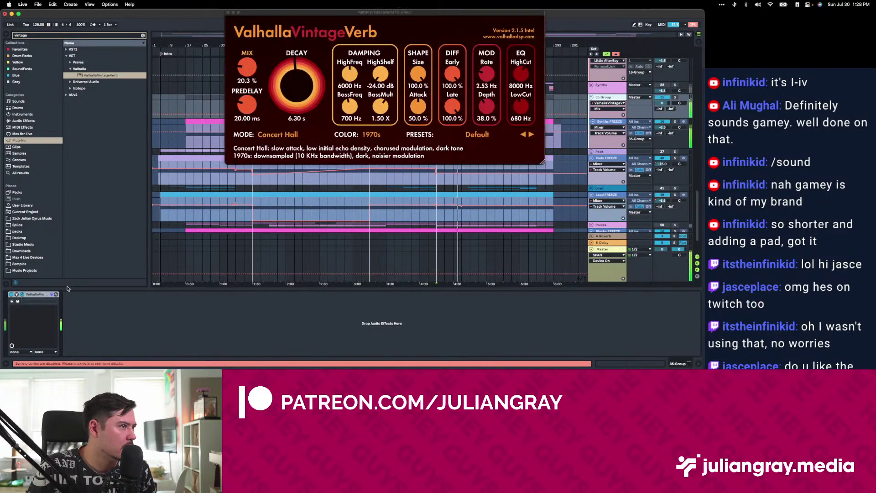
Close the reverb window and delete ValhallaVintageVerb from the Synths FREEZE group.
left_click(228, 13)
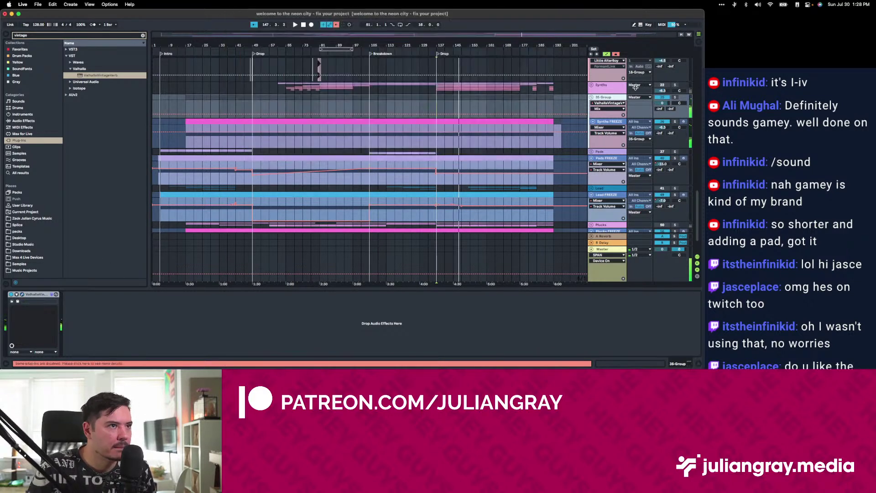
right_click(39, 295)
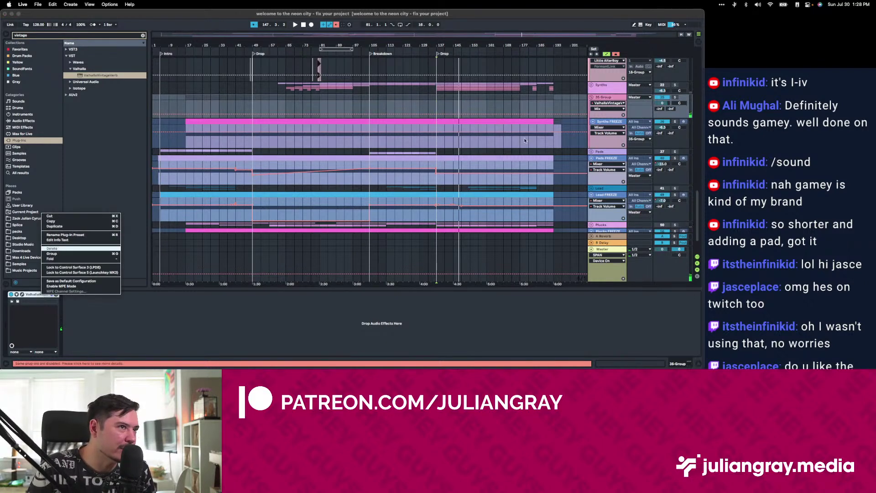
left_click(606, 94)
Insert a MIDI track with the default Serum instrument below the Synths group.
left_click(609, 90)
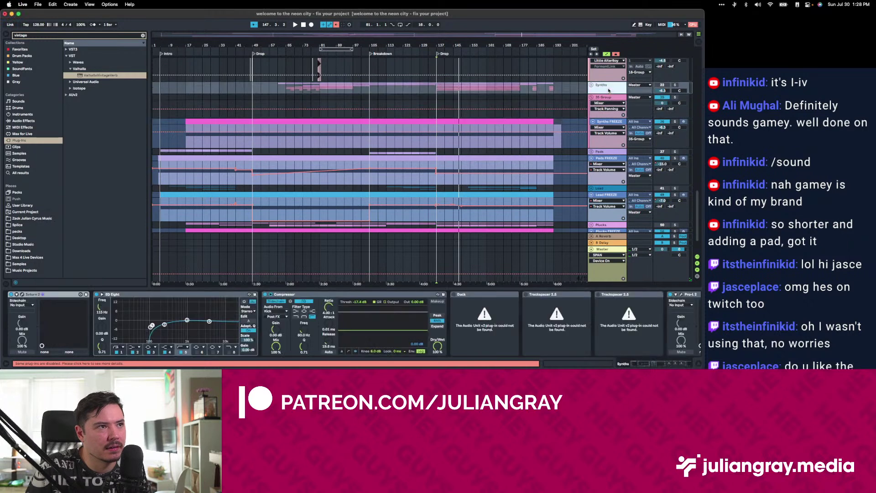
right_click(610, 90)
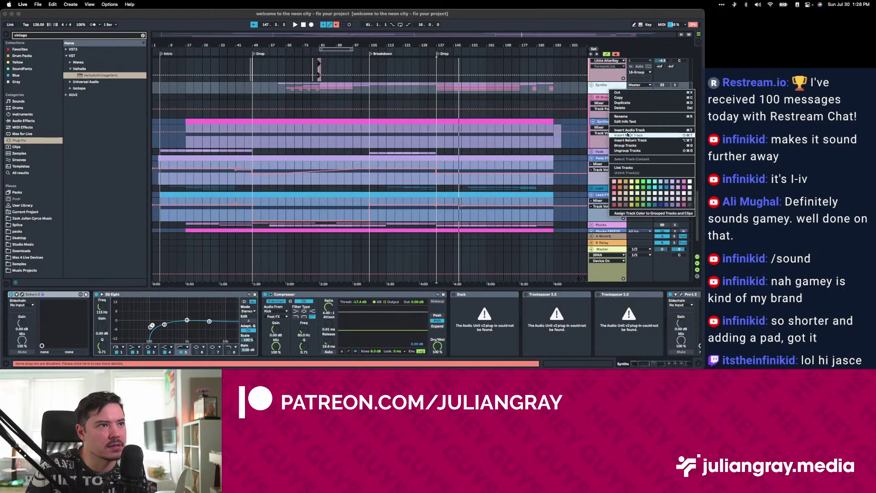
left_click(613, 135)
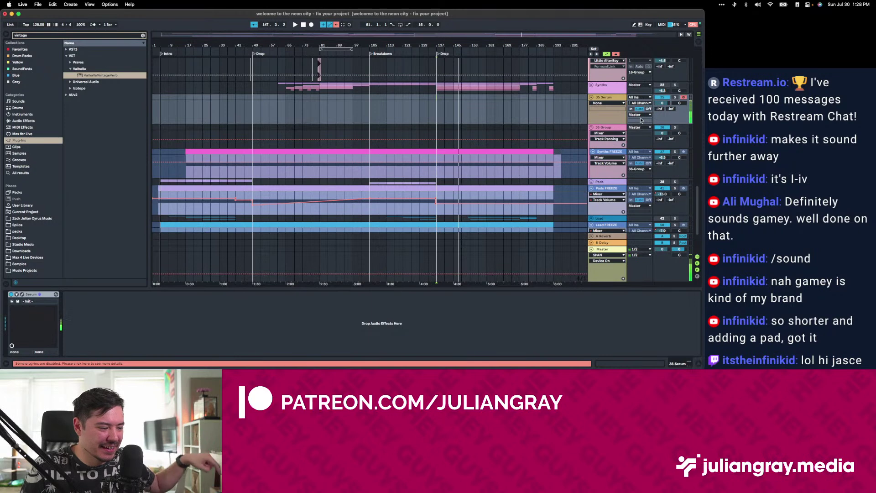
left_click(614, 251)
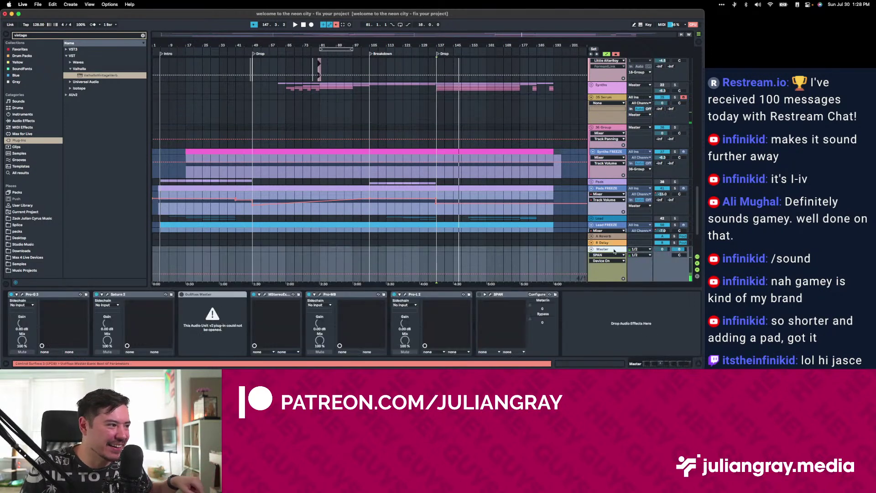
left_click(435, 112)
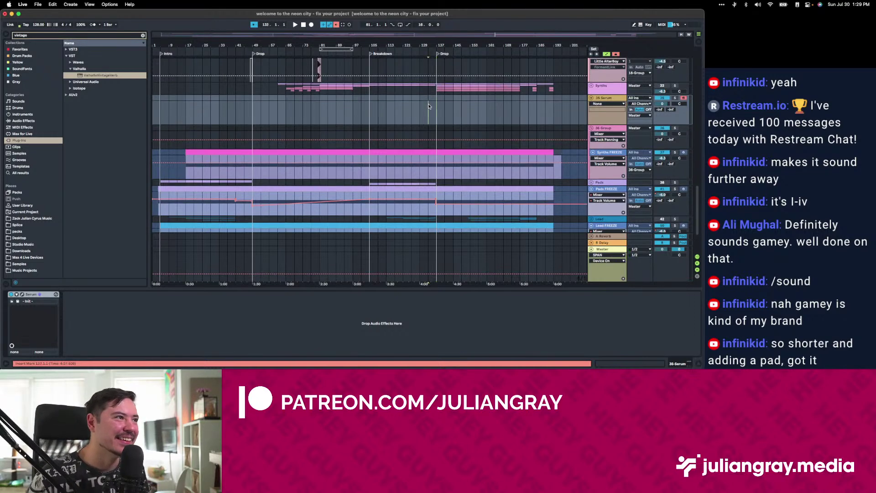
left_click_drag(436, 98, 552, 102)
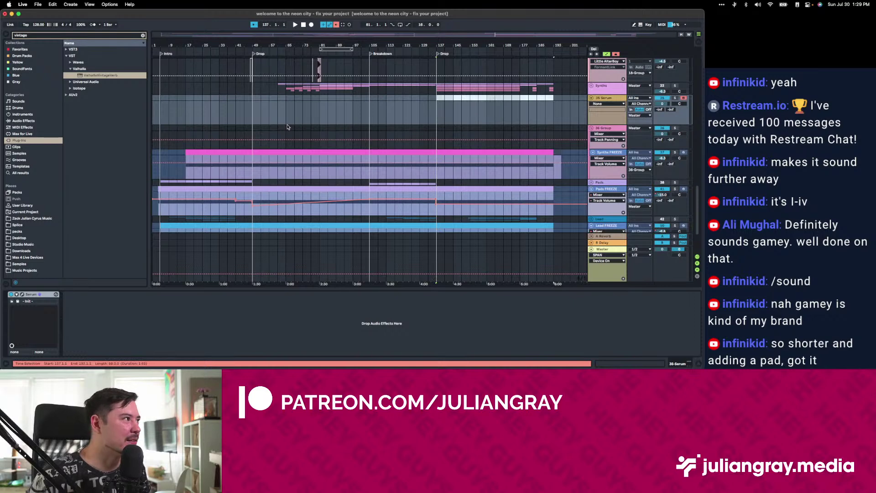
Delete the new Serum track below the Synths group and look over the drum and bass tracks again.
left_click(612, 98)
right_click(624, 99)
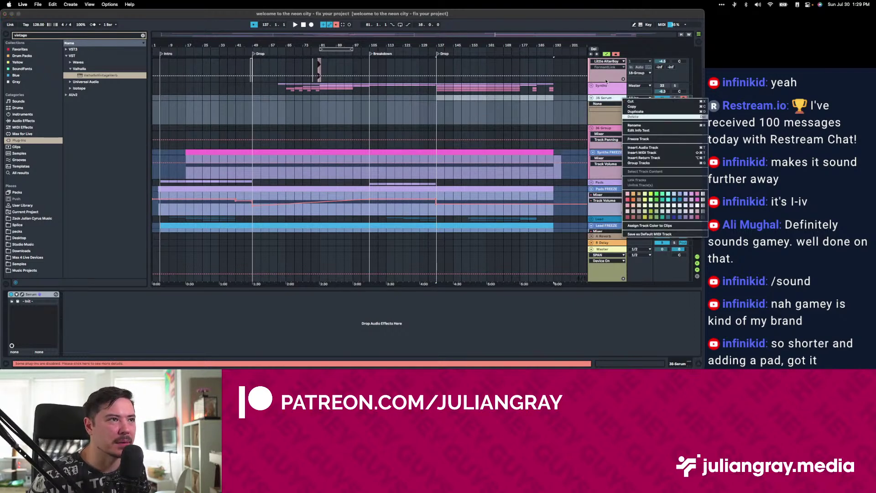
key("Return")
scroll(609, 110, "up", 10)
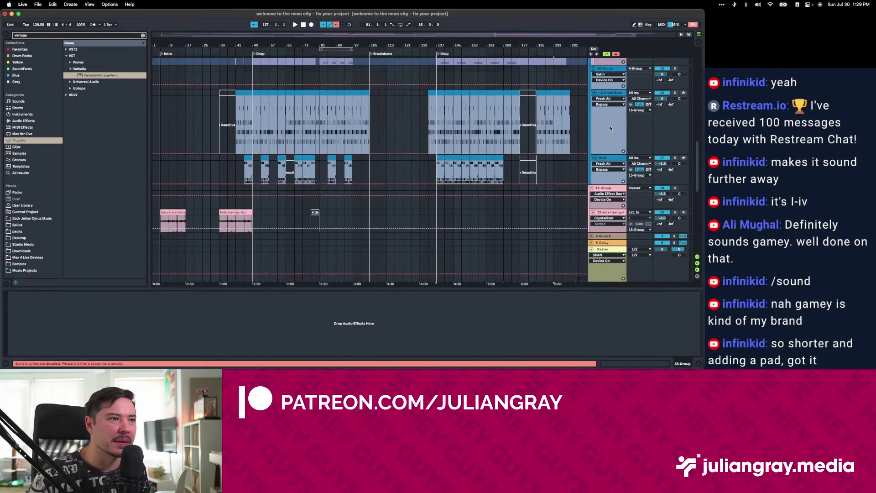
scroll(611, 128, "down", 10)
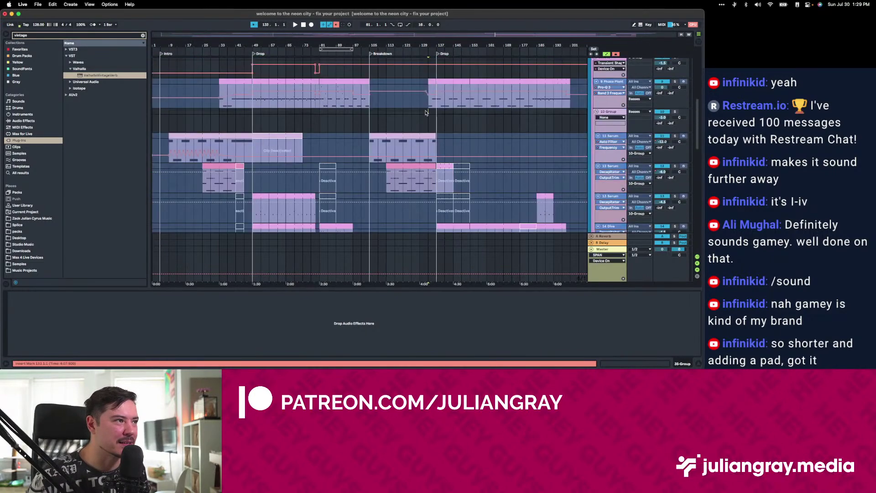
Play the second drop from bar 137 on the bass group and bring the frozen synth, pad and lead tracks into view.
left_click(432, 112)
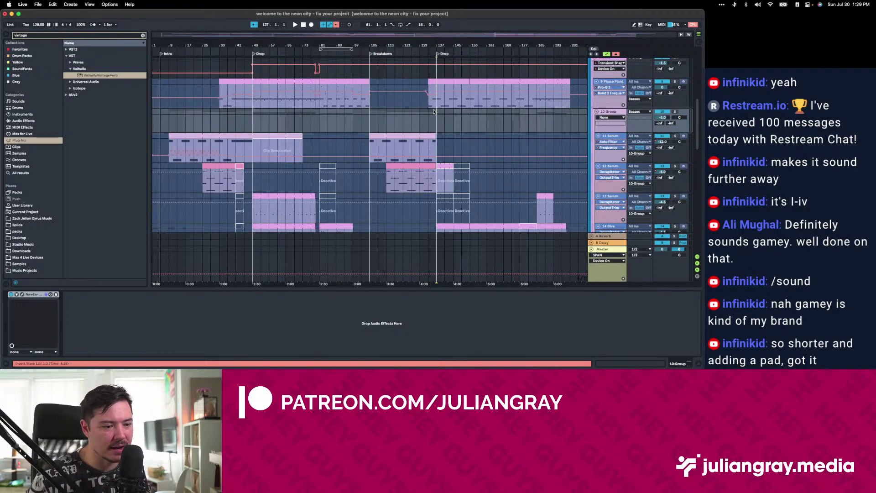
key("space")
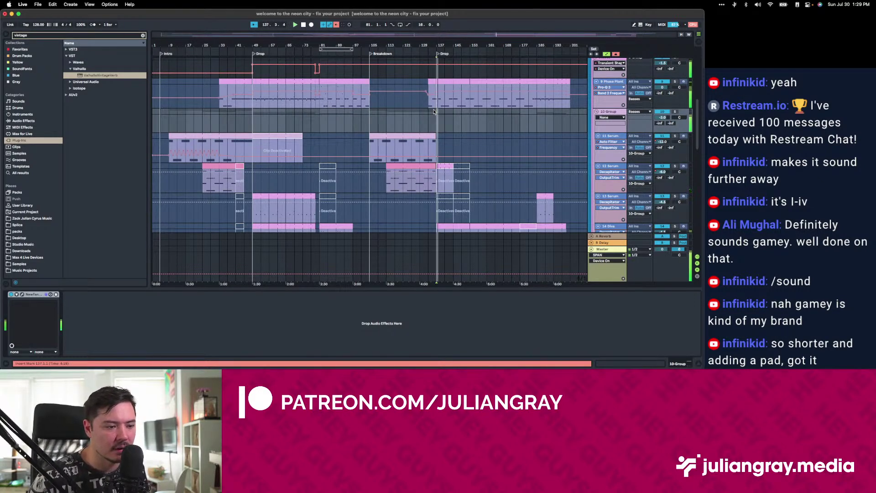
scroll(475, 133, "down", 5)
scroll(492, 142, "down", 10)
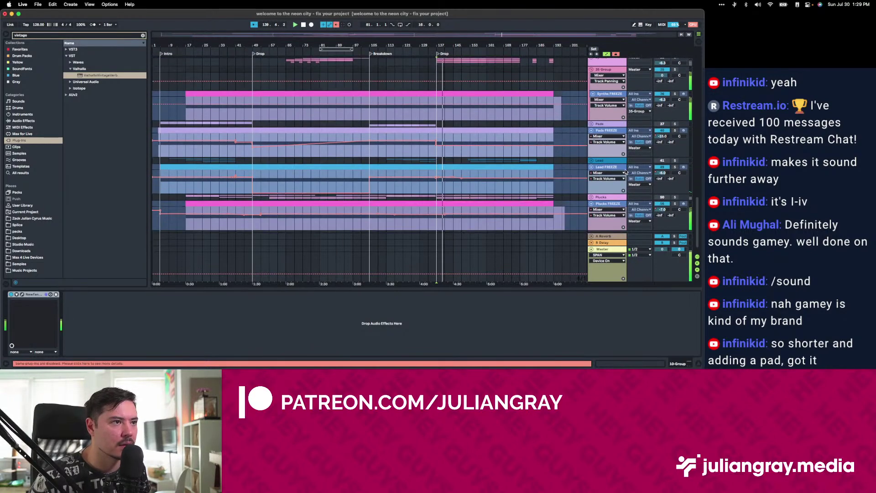
Show the device chains of the Lead, Pads, synth subgroup and Pads FREEZE tracks one after another.
left_click(610, 162)
left_click(608, 124)
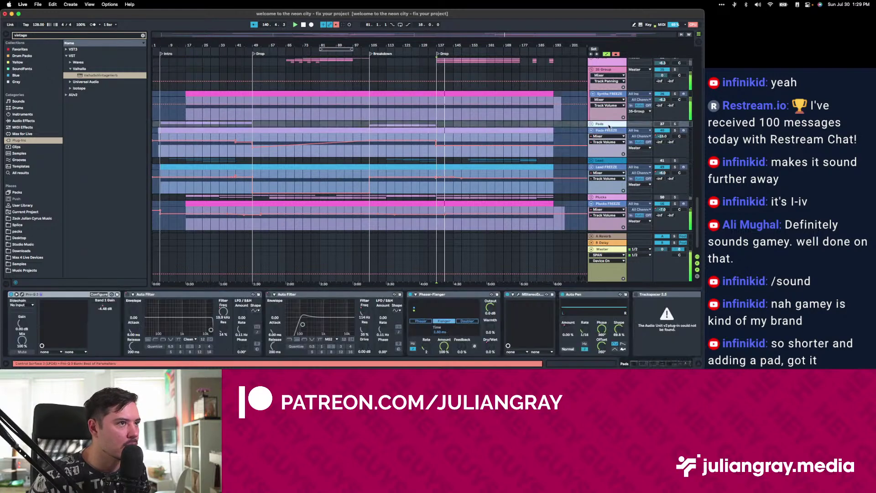
scroll(607, 158, "up", 1)
left_click(606, 164)
scroll(606, 167, "up", 1)
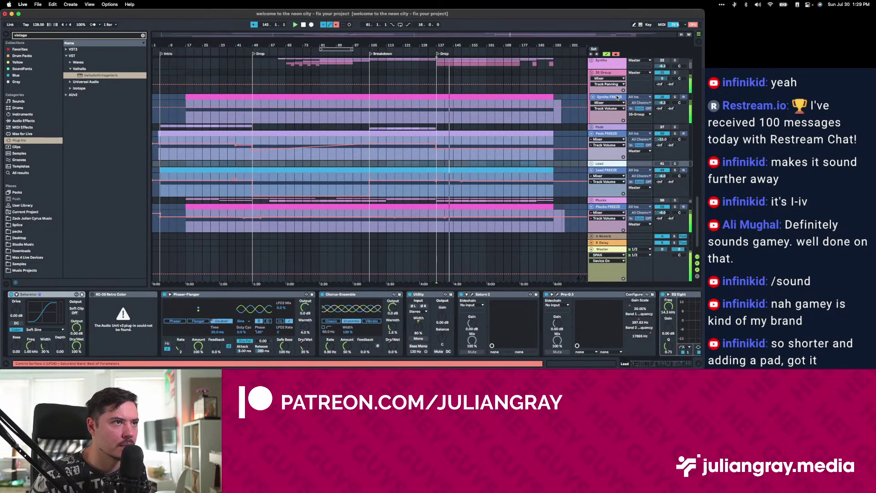
left_click(607, 127)
left_click(603, 72)
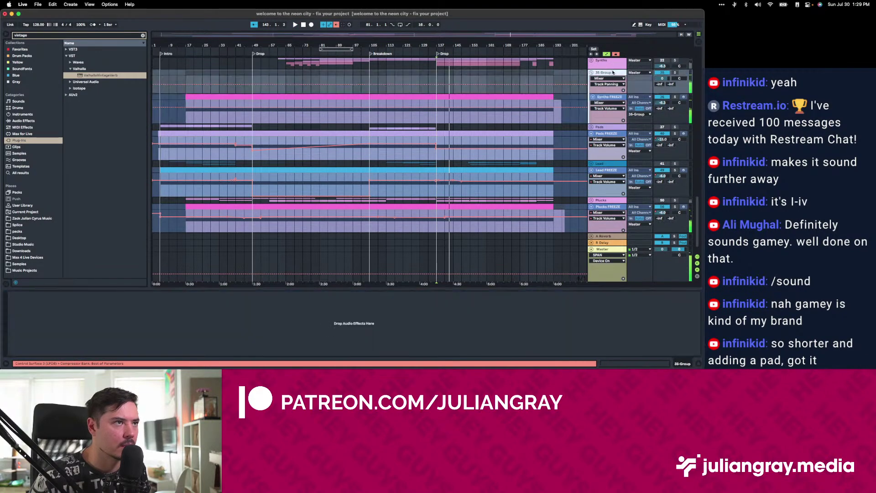
left_click(605, 134)
Undo the last two changes to the set.
scroll(602, 176, "up", 3)
scroll(602, 175, "up", 1)
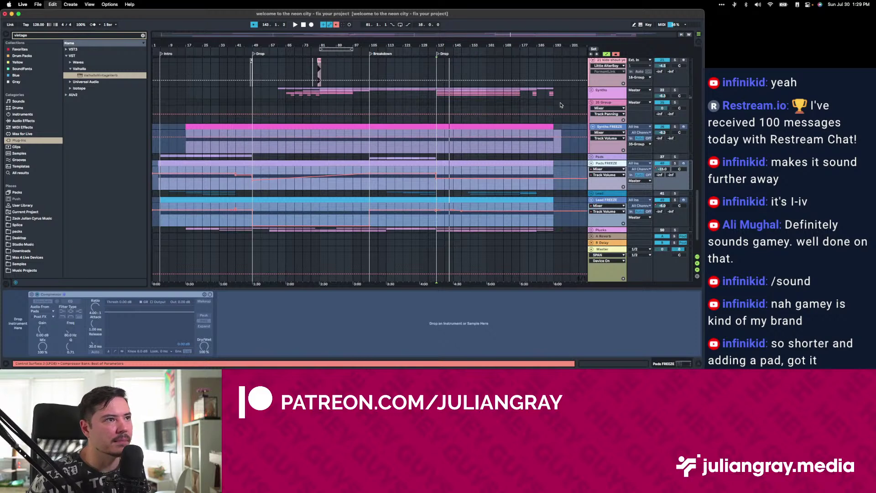
key("super+z")
key("super+z")
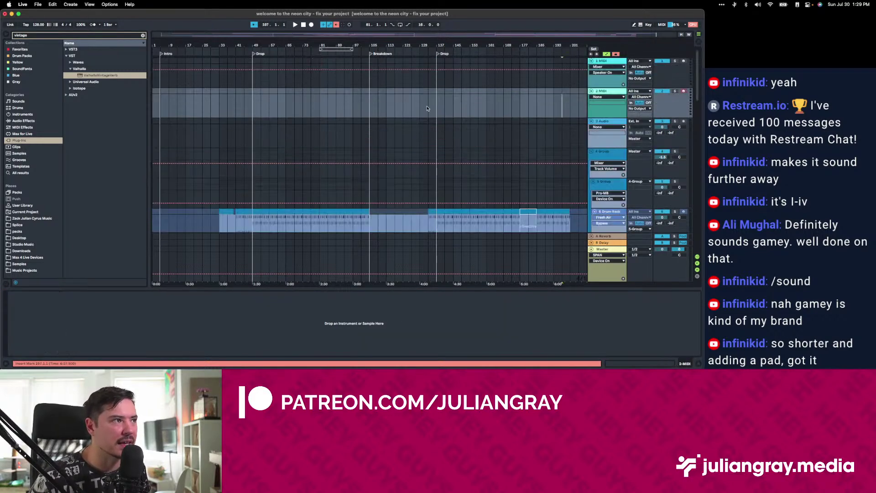
Show the lower Drum Rack track's device chain and select bars 133 to 141 around its second drop.
scroll(498, 138, "down", 5)
scroll(499, 138, "down", 5)
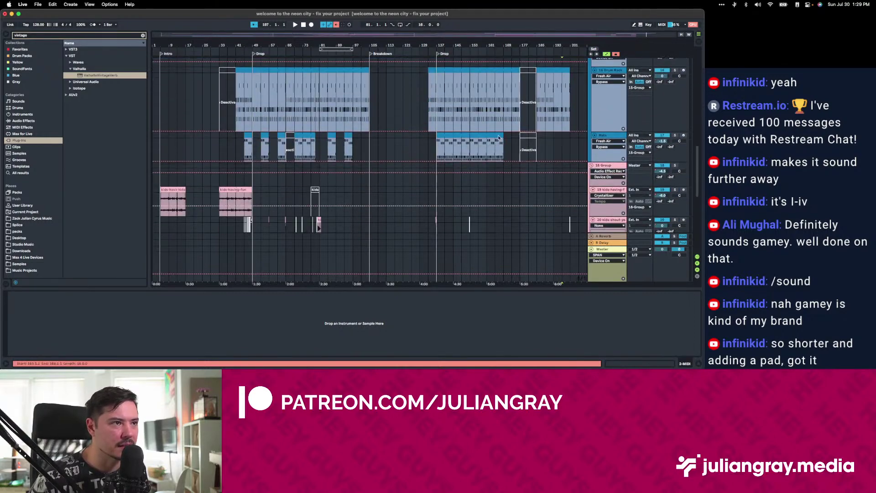
left_click(412, 80)
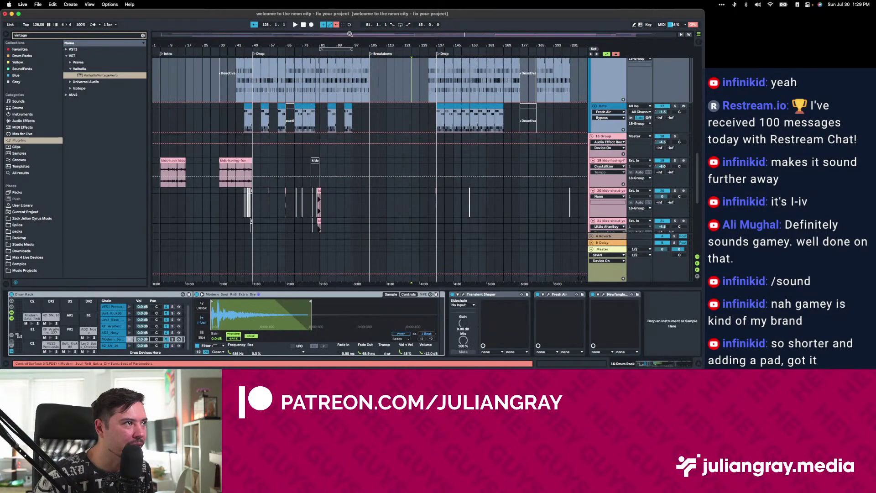
left_click(436, 86)
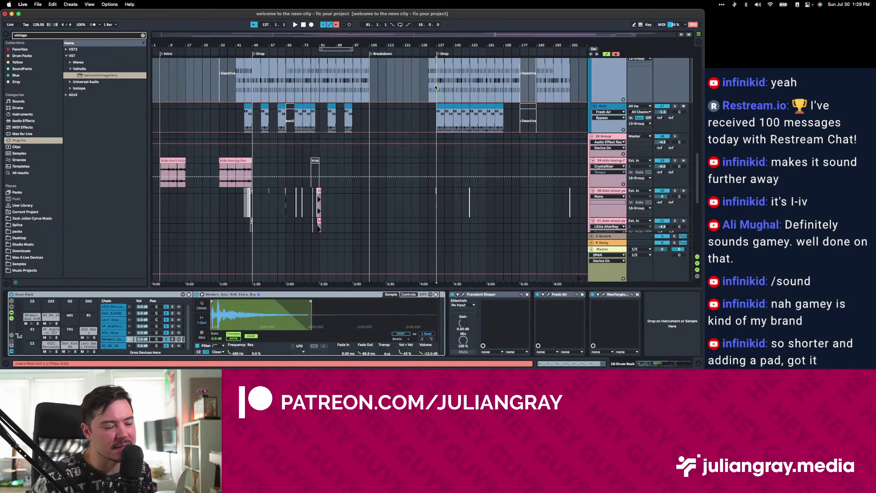
left_click_drag(436, 87, 442, 88)
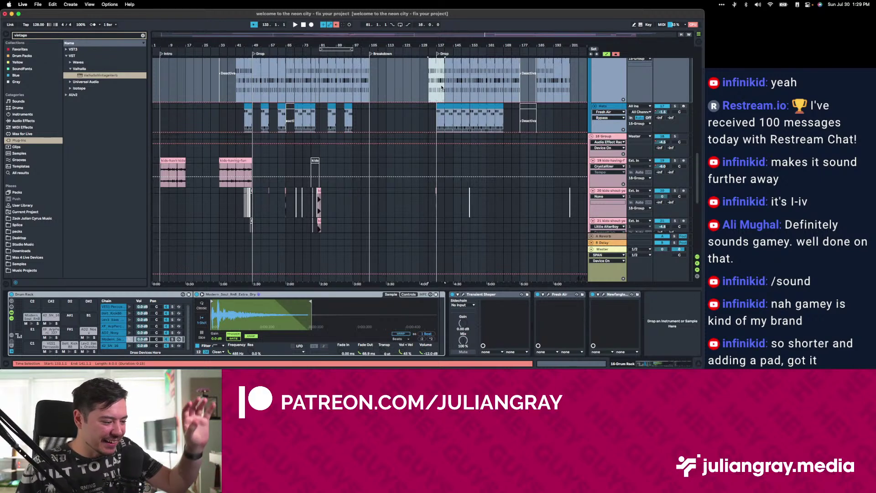
Play the second drop from bar 137 on the Drum Rack track and check the upper drum tracks.
left_click(433, 89)
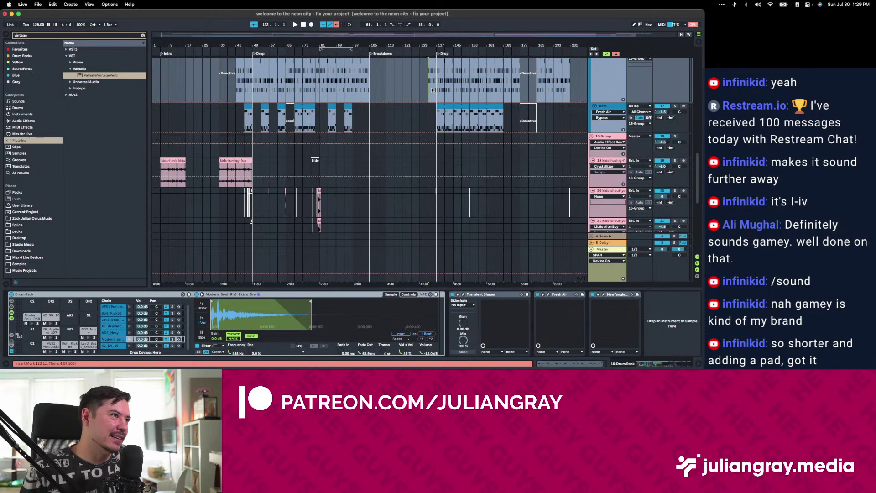
left_click(435, 91)
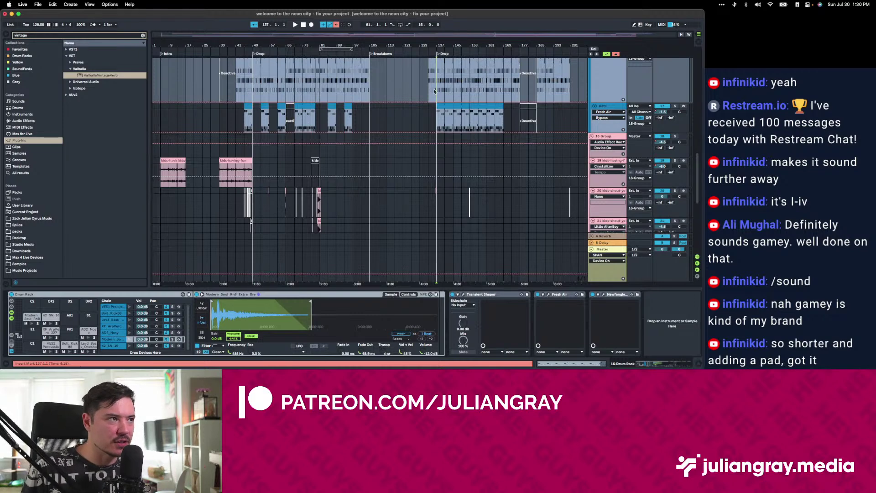
key("space")
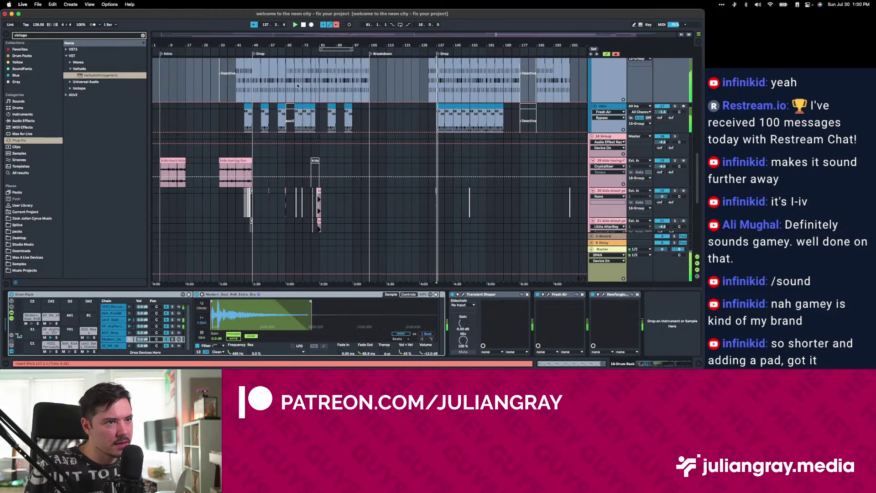
scroll(431, 115, "up", 1)
scroll(432, 115, "up", 10)
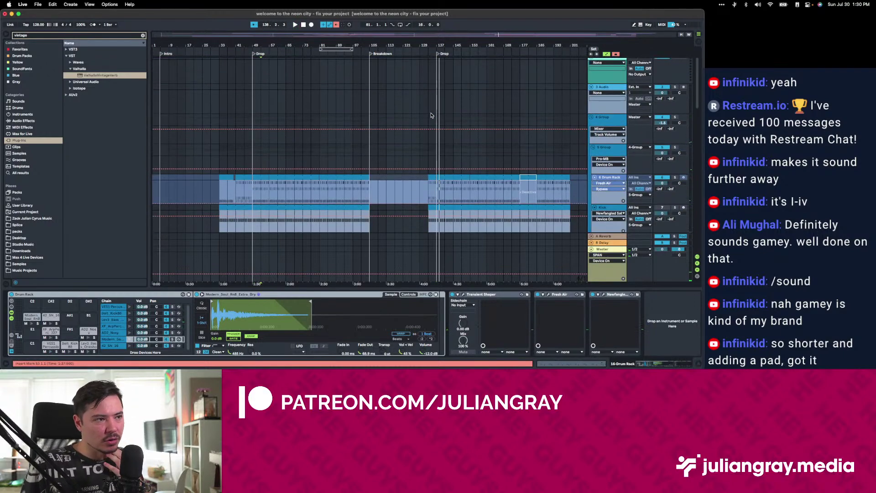
Look over the bass, synth and pad tracks around the second drop, placing the insert marker at bar 137 on Pads.
scroll(431, 115, "down", 5)
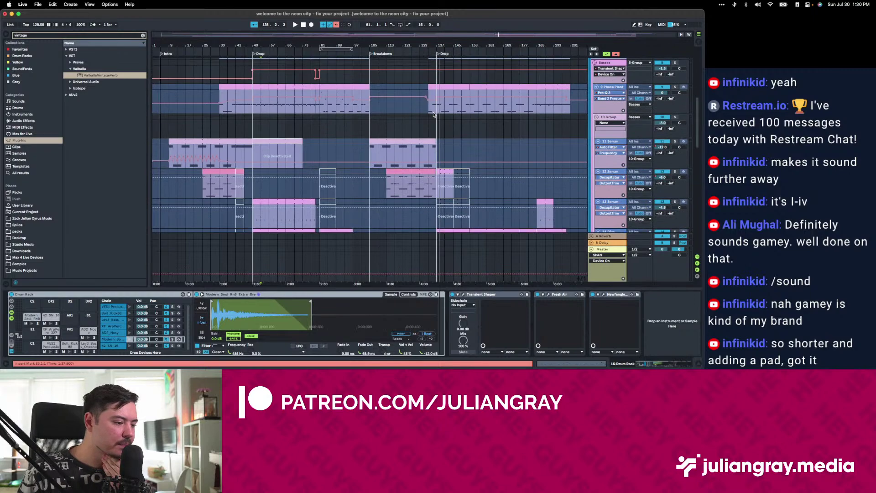
scroll(435, 115, "down", 3)
scroll(435, 115, "down", 5)
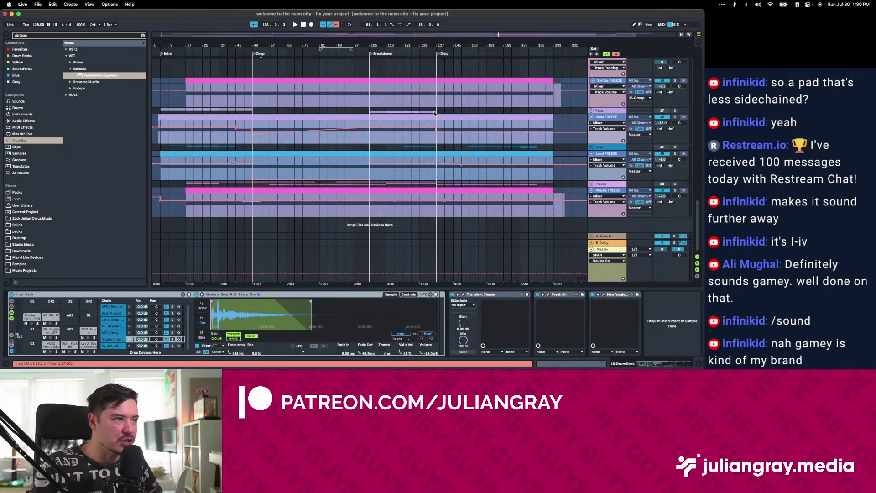
left_click(437, 110)
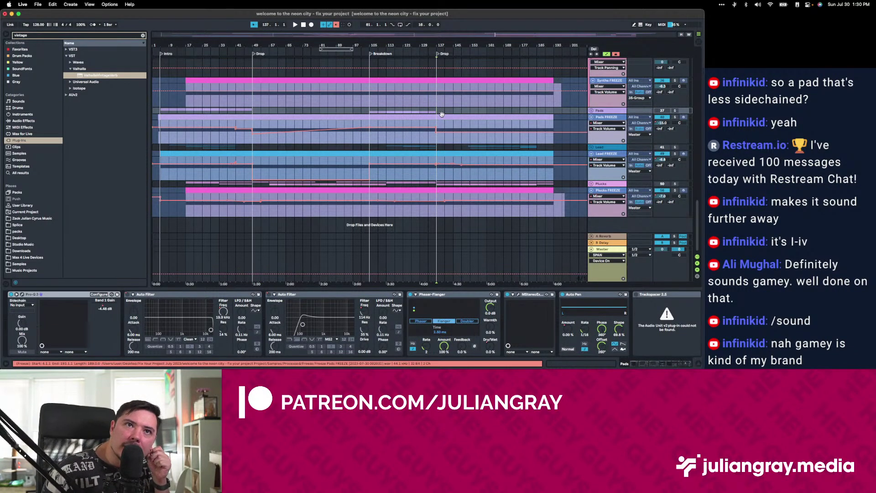
scroll(442, 116, "up", 15)
scroll(441, 118, "up", 2)
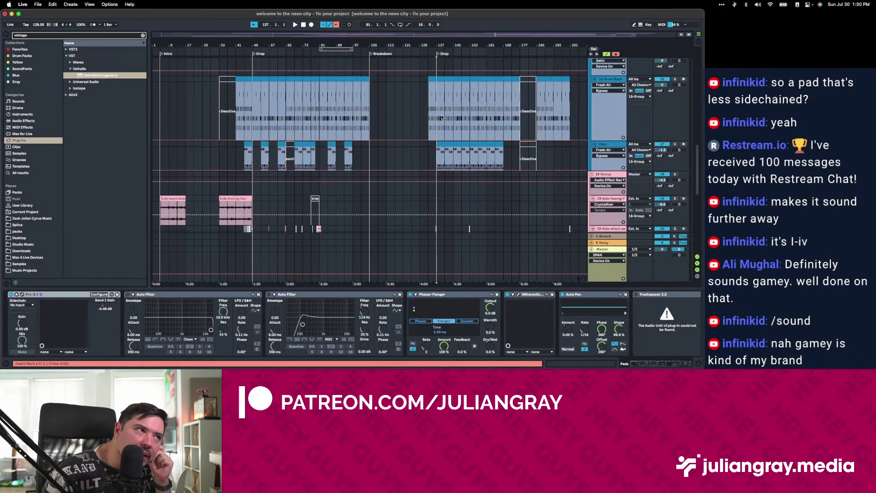
Compare the drum pattern's second drop and breakdown, placing the insert marker at bar 105 on the Drum Rack track.
left_click(435, 114)
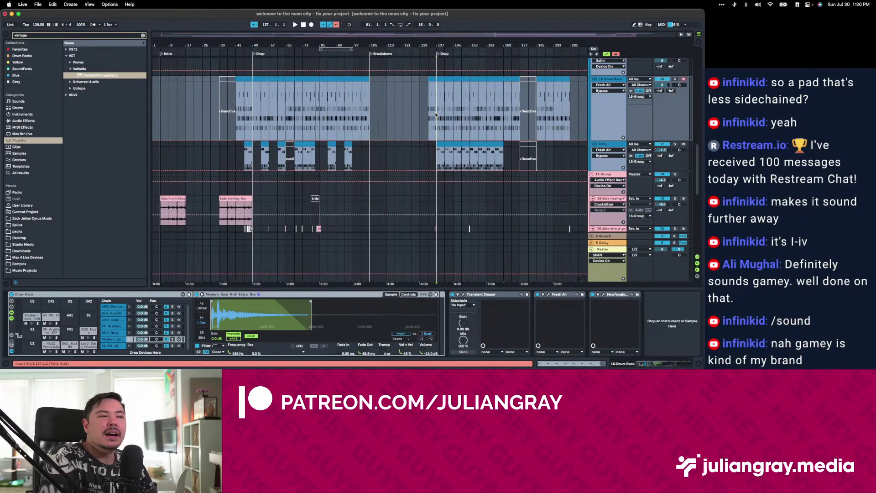
mouse_move(447, 108)
left_mouse_down()
mouse_move(369, 102)
mouse_move(378, 101)
left_mouse_up()
left_click(376, 101)
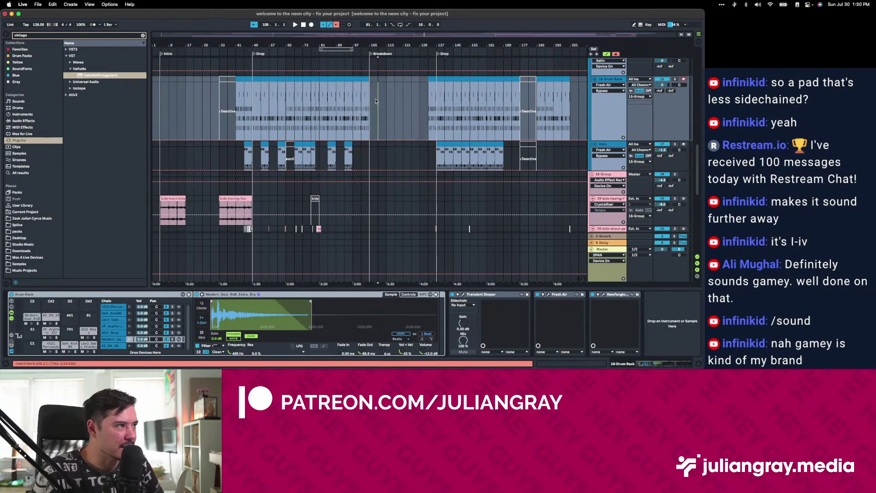
left_click(370, 105)
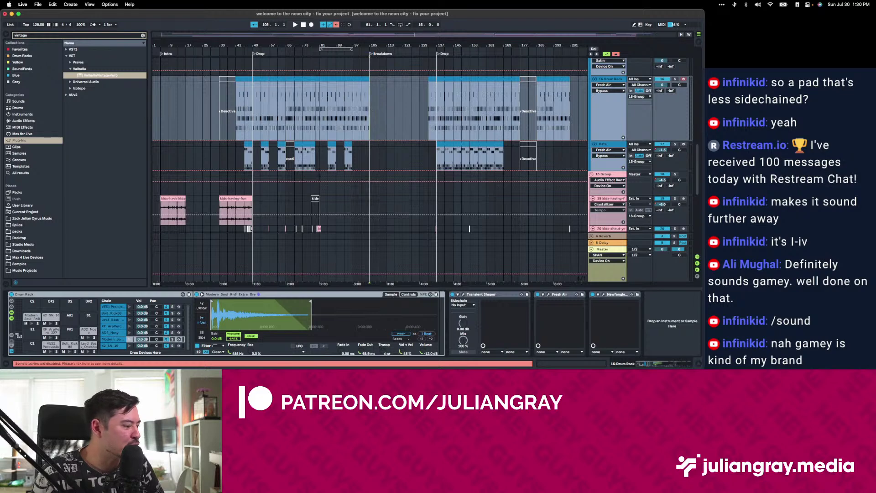